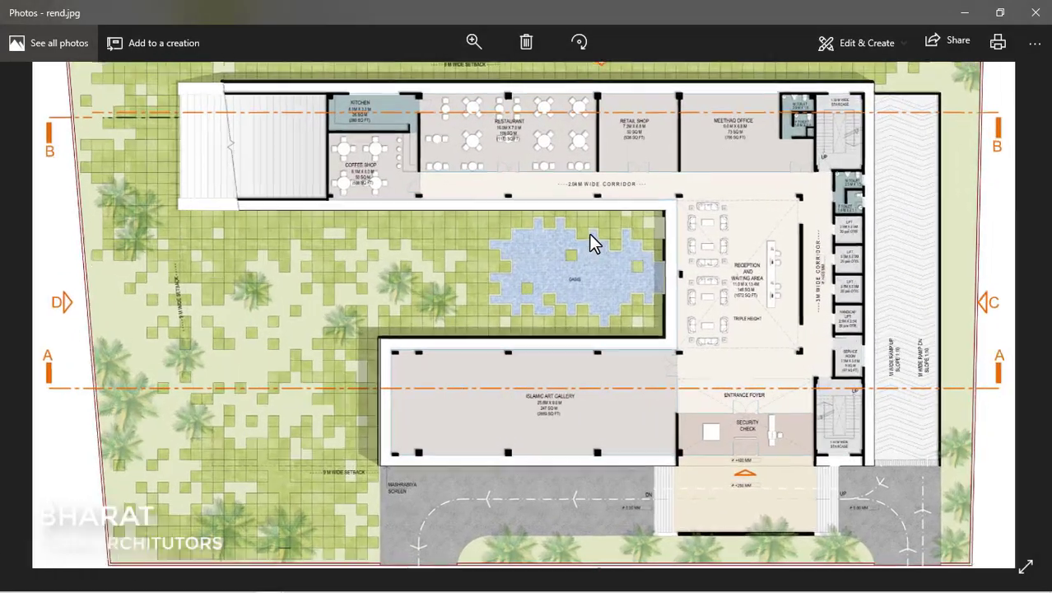
Examine the rendered ground floor plan closely, covering the oasis, reception and waiting area, art gallery and paved landscape.
scroll(761, 284, up, 5)
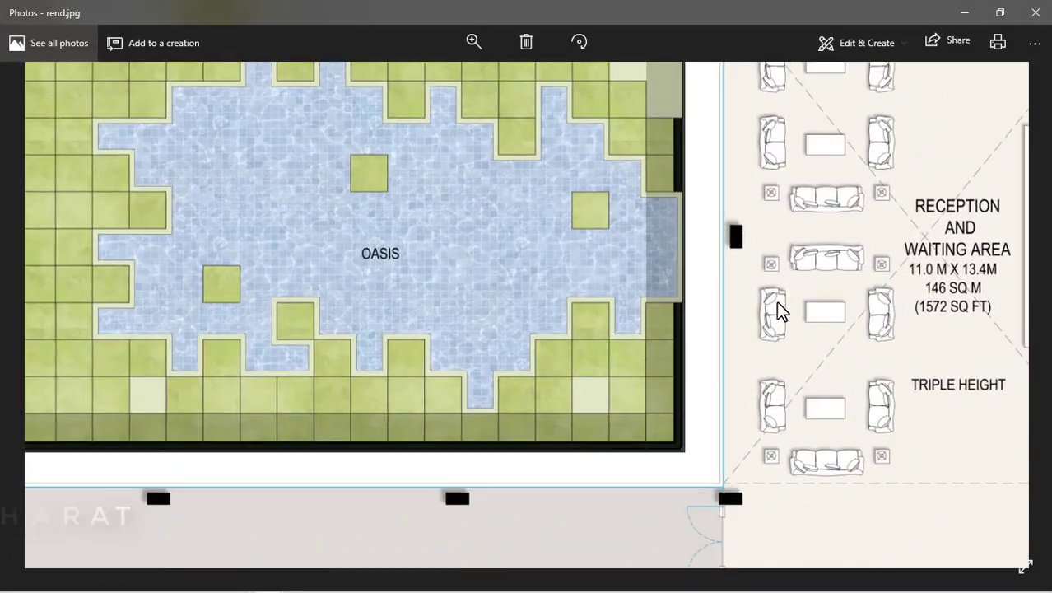
drag(644, 284, 619, 309)
drag(568, 229, 371, 334)
drag(382, 234, 491, 483)
drag(444, 367, 777, 348)
drag(446, 337, 650, 298)
drag(366, 359, 579, 255)
scroll(578, 261, down, 10)
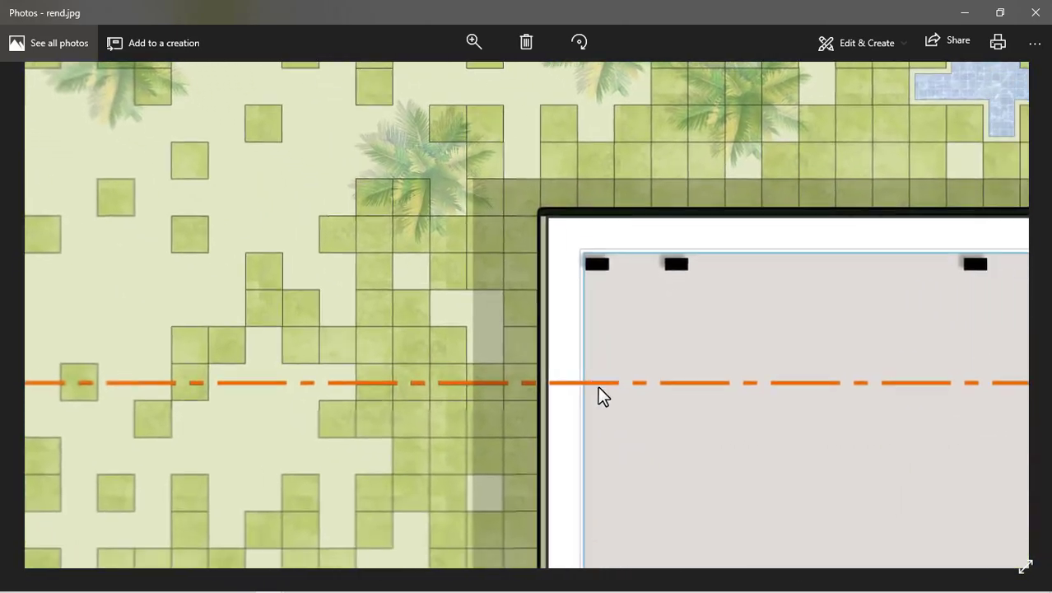
drag(599, 387, 576, 230)
drag(627, 256, 445, 401)
drag(676, 253, 482, 304)
scroll(584, 300, down, 5)
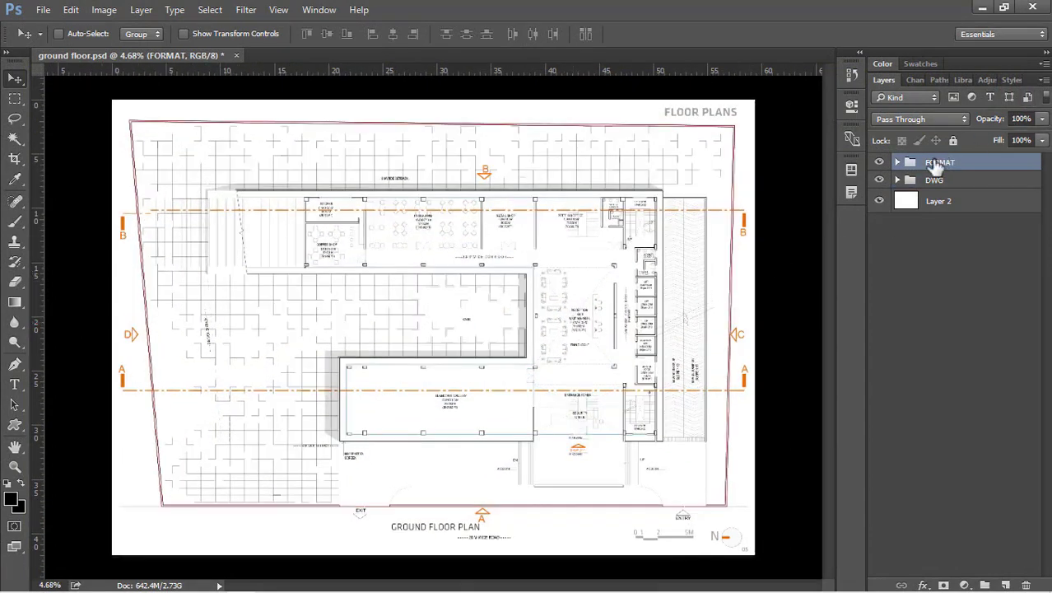
In Photoshop, expand the FORMAT group and inspect what its layer "A copy 5" contributes around the plan title and scale bar.
click(932, 182)
click(952, 166)
click(949, 189)
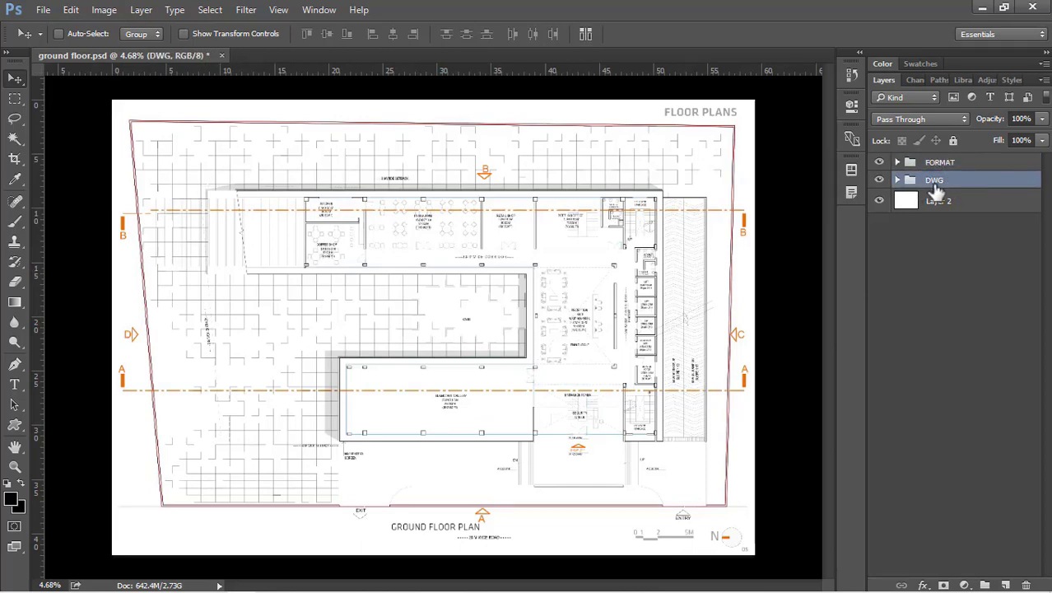
click(897, 162)
click(915, 179)
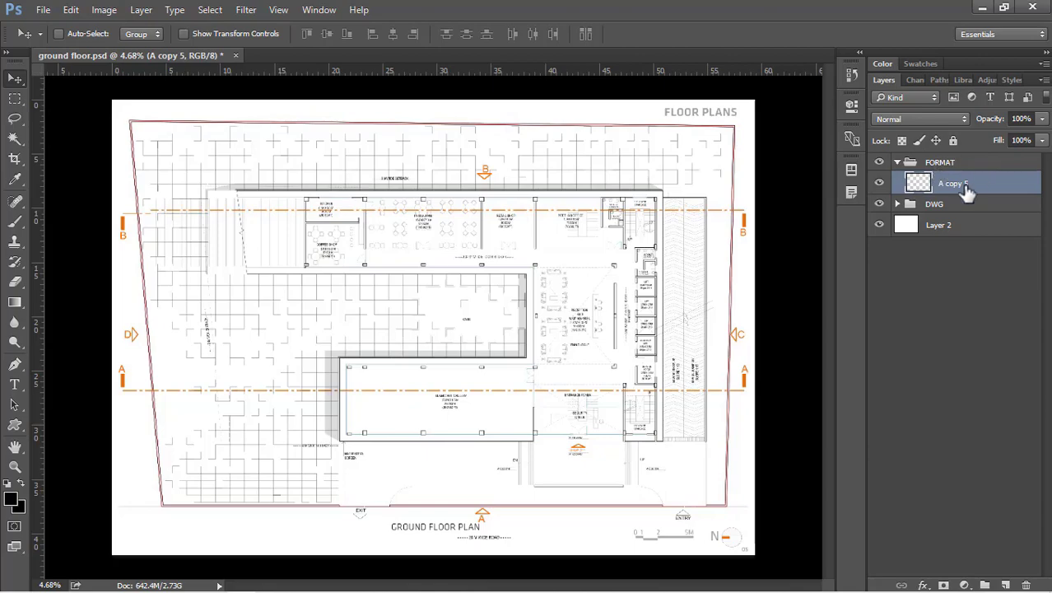
scroll(599, 505, up, 7)
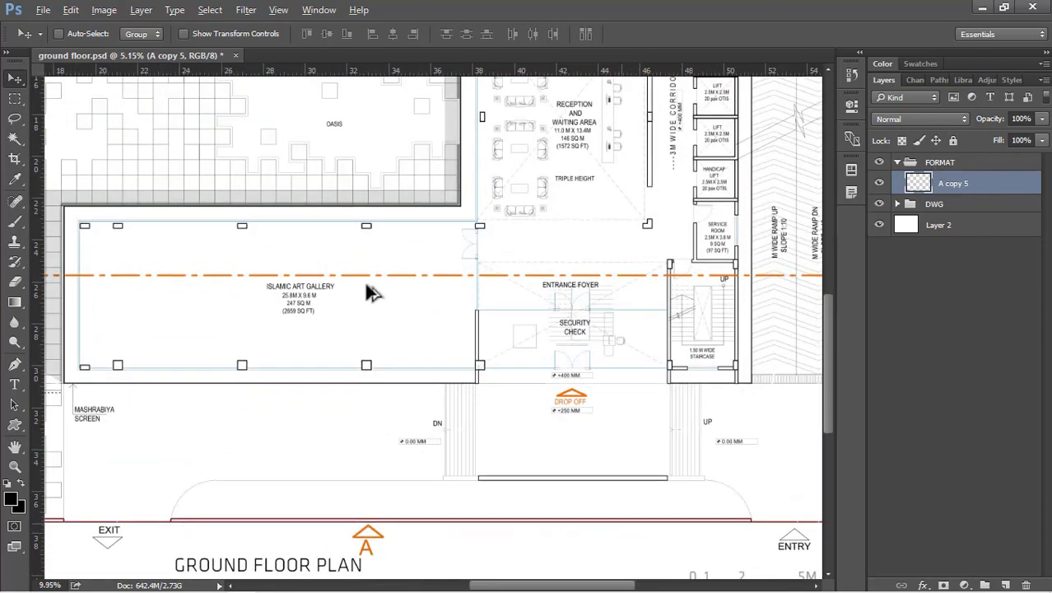
scroll(369, 293, down, 3)
scroll(593, 520, up, 1)
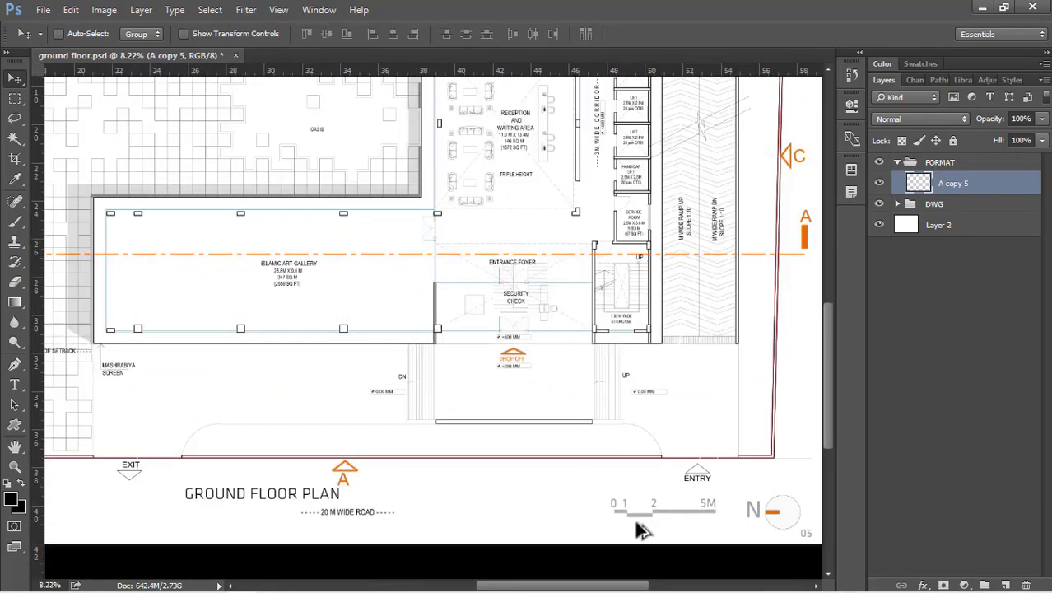
Hide the FORMAT group and collapse it in the layer stack.
click(878, 163)
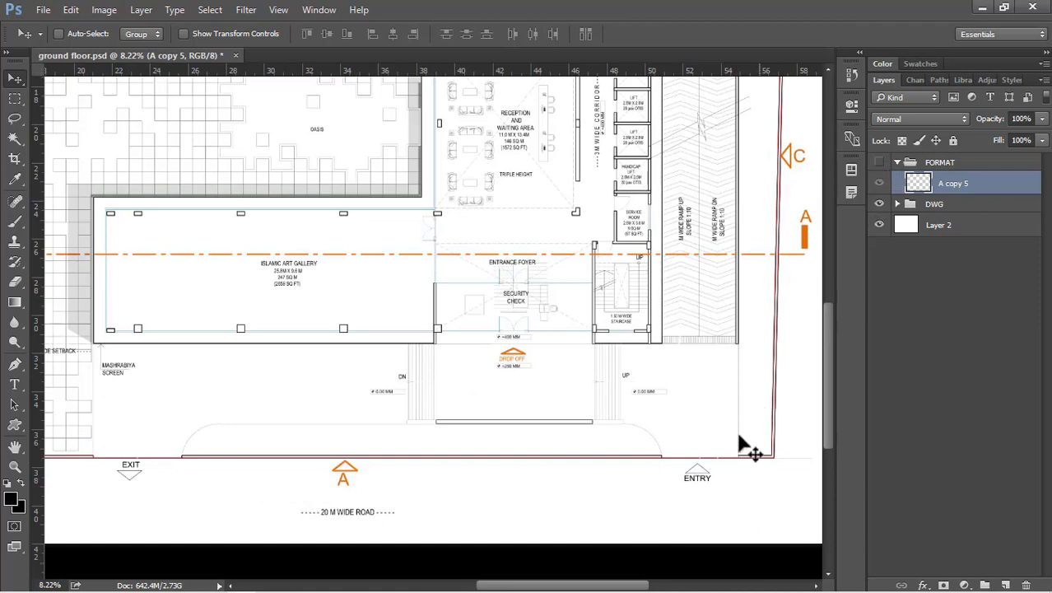
click(878, 162)
click(897, 162)
click(878, 162)
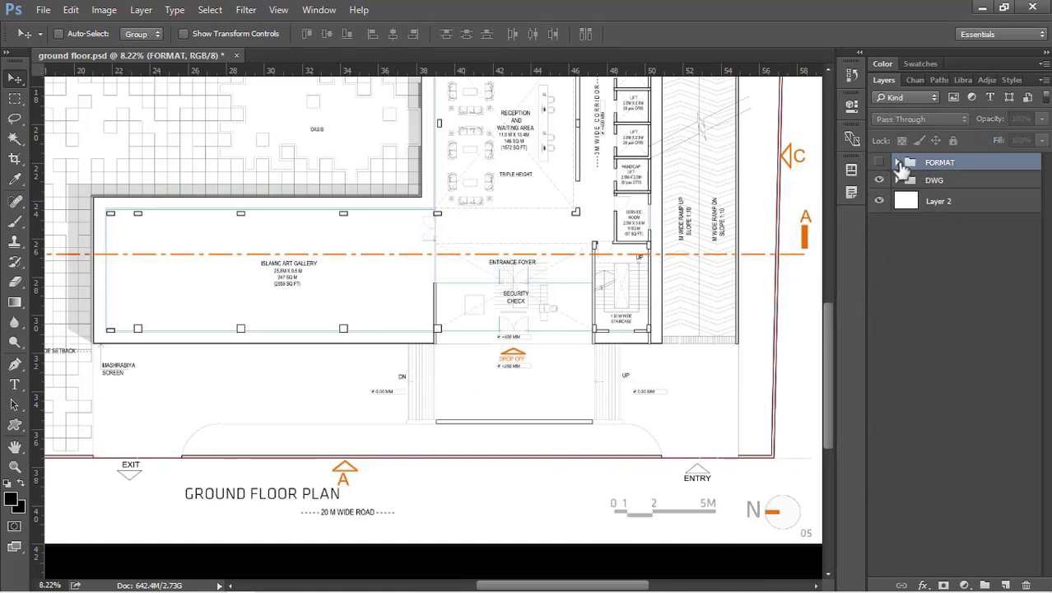
click(897, 162)
scroll(791, 237, down, 4)
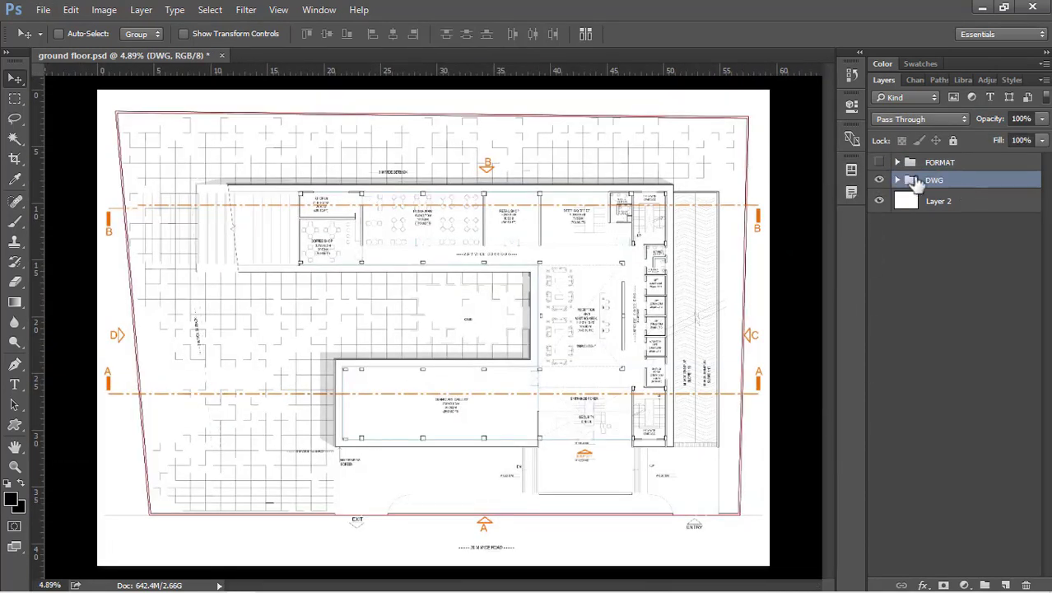
Expand the DWG group and review its layers from shadow to DWG against the floor plan.
click(898, 181)
click(959, 203)
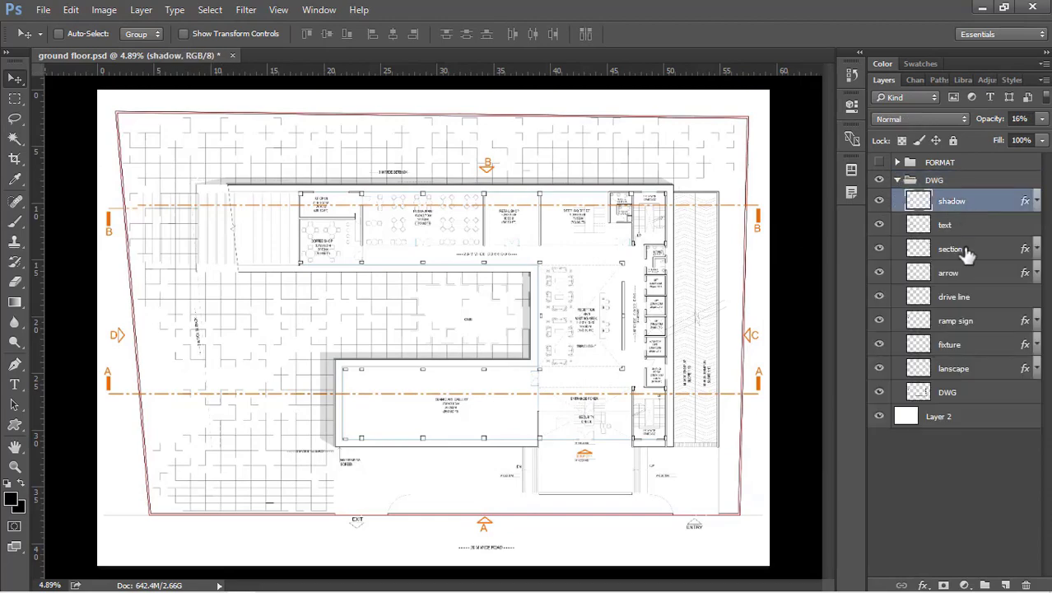
shift+click(961, 395)
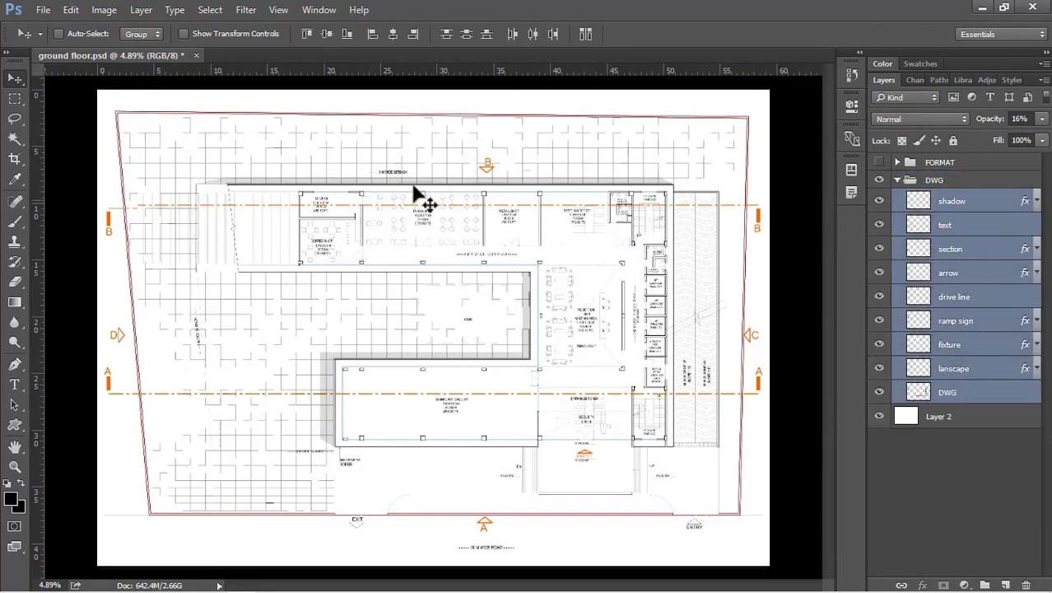
scroll(392, 171, up, 5)
click(975, 204)
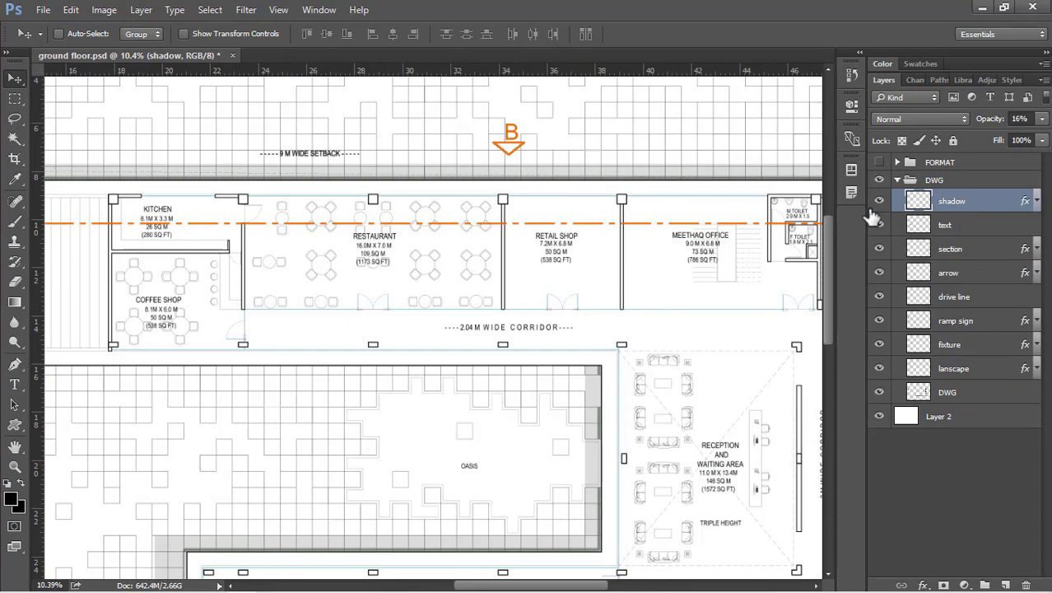
scroll(392, 216, down, 3)
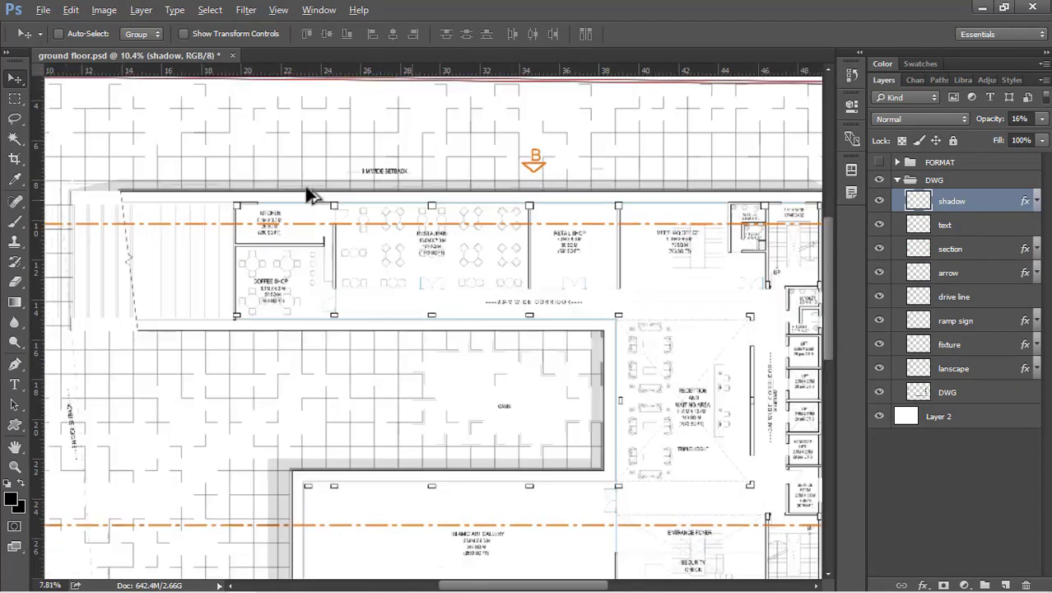
key(alt)
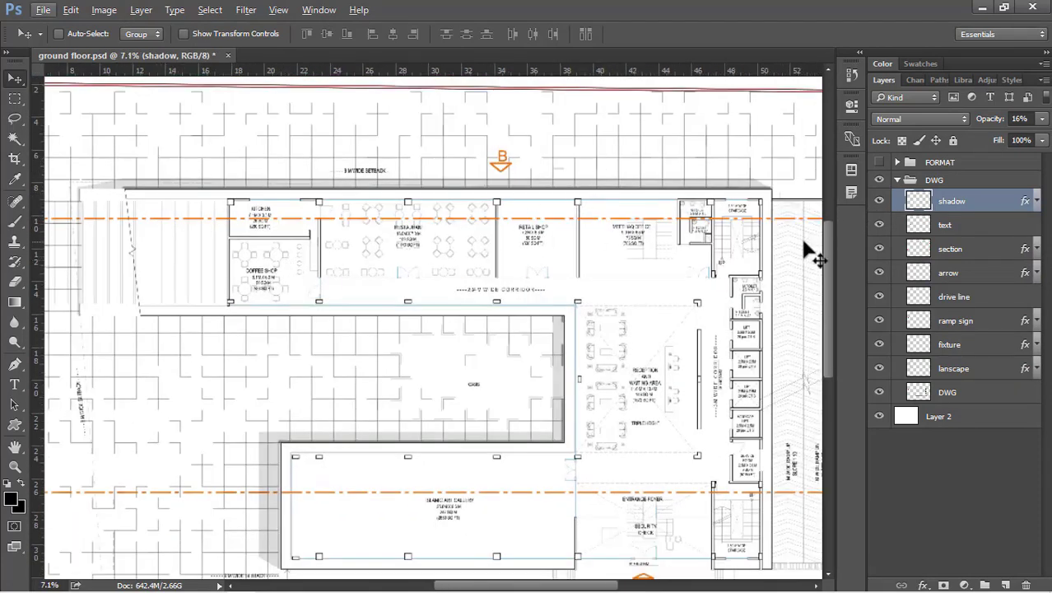
Hide the shadow and text layers in the DWG group.
click(879, 203)
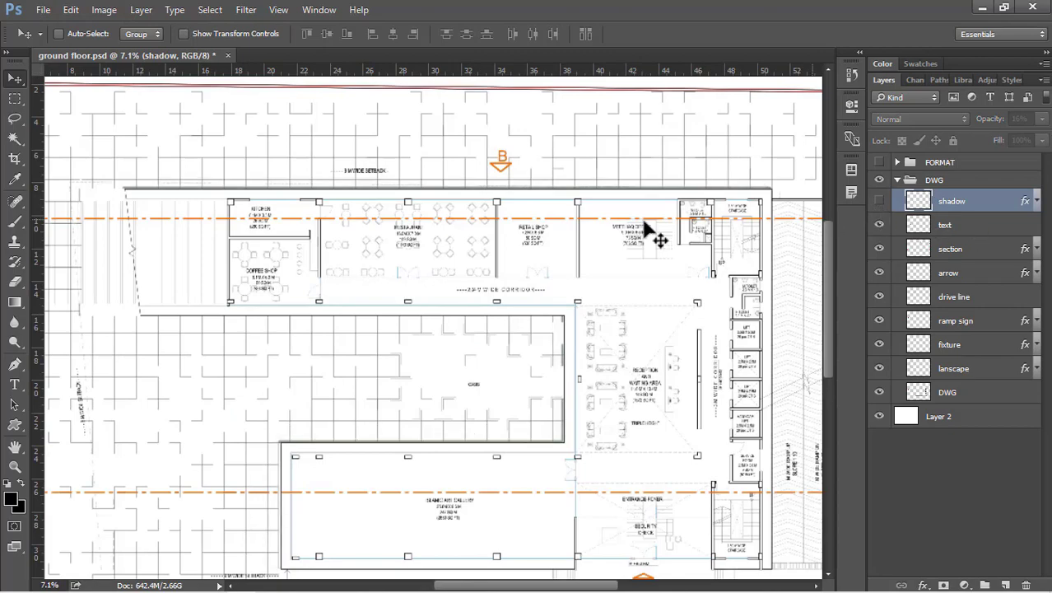
scroll(721, 228, up, 3)
scroll(393, 165, down, 1)
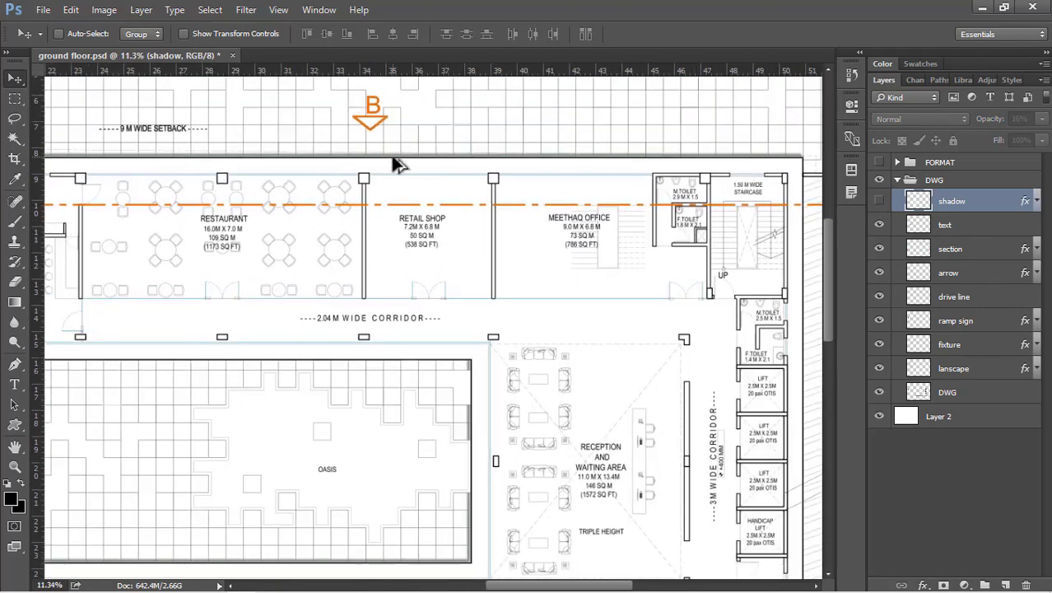
scroll(393, 164, down, 3)
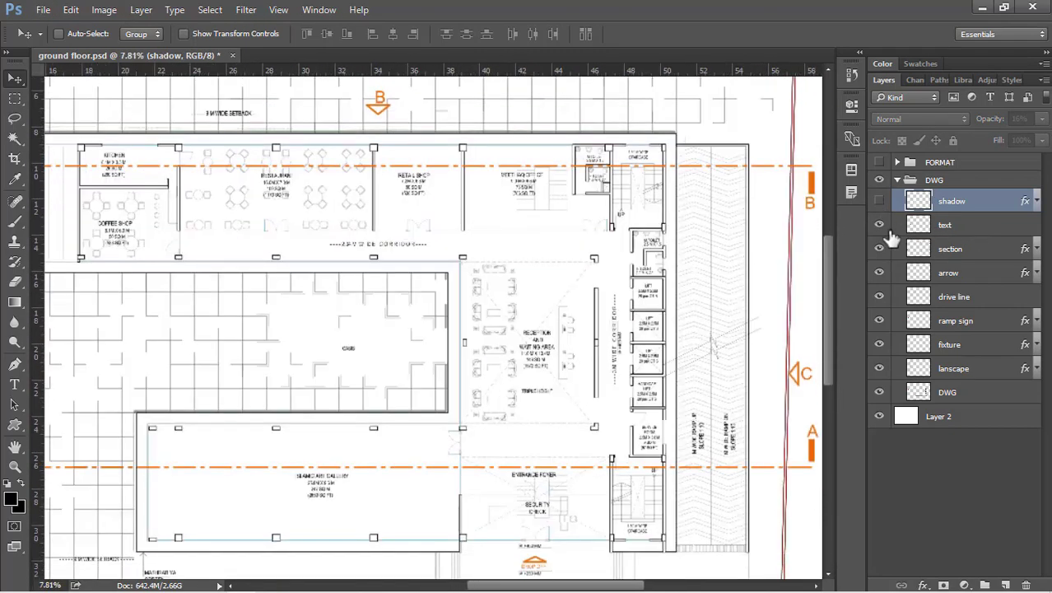
click(879, 224)
Hide the section, arrow and drive line layers in the DWG group.
click(962, 251)
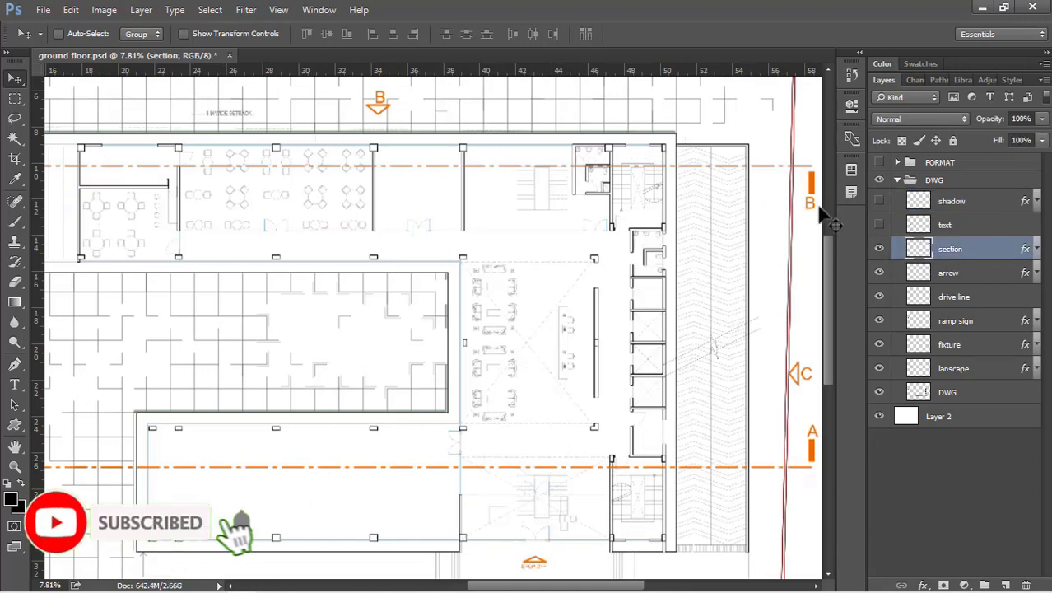
click(879, 248)
click(879, 271)
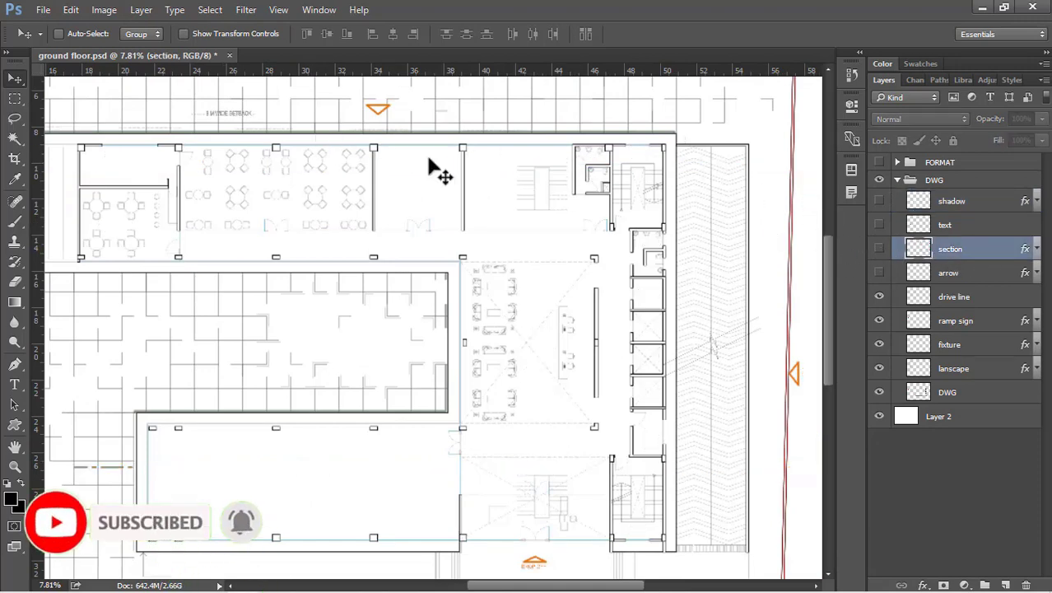
click(951, 300)
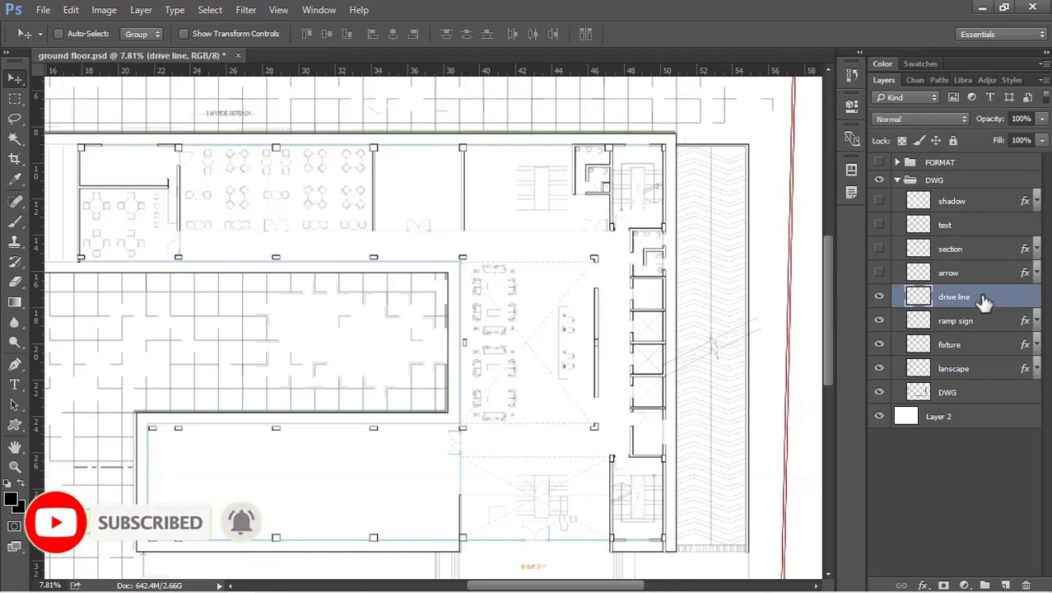
click(880, 296)
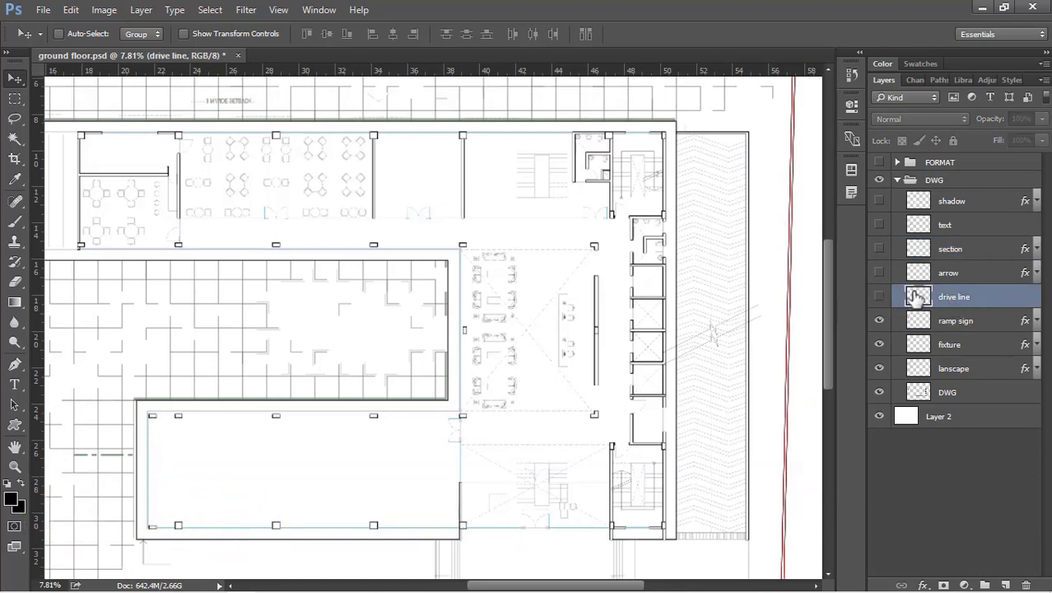
Hide the ramp sign and fixture layers in the DWG group.
click(973, 326)
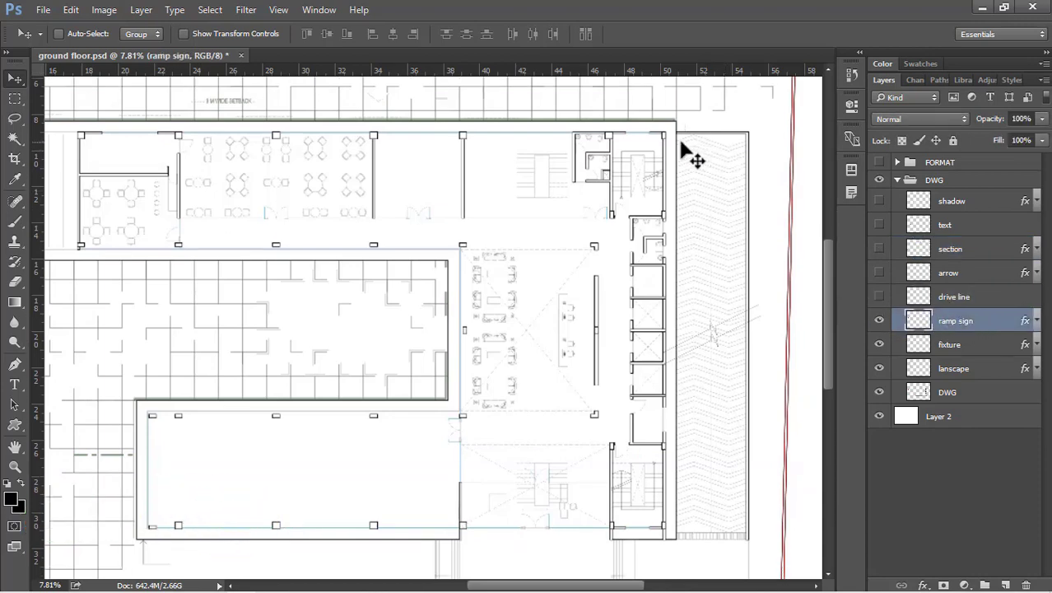
click(879, 321)
click(975, 344)
scroll(339, 239, up, 1)
scroll(564, 352, up, 3)
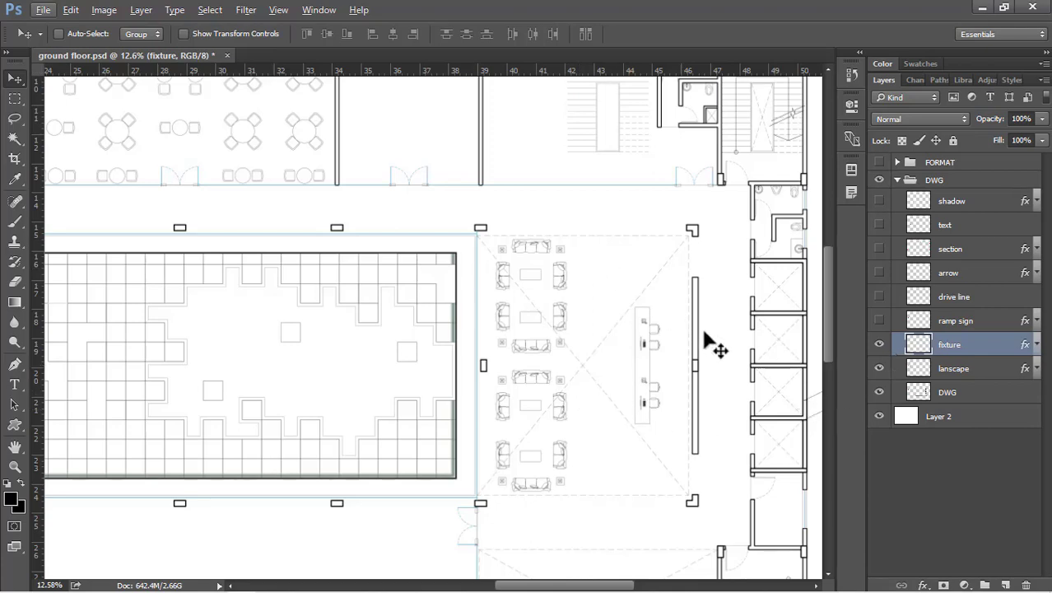
click(879, 344)
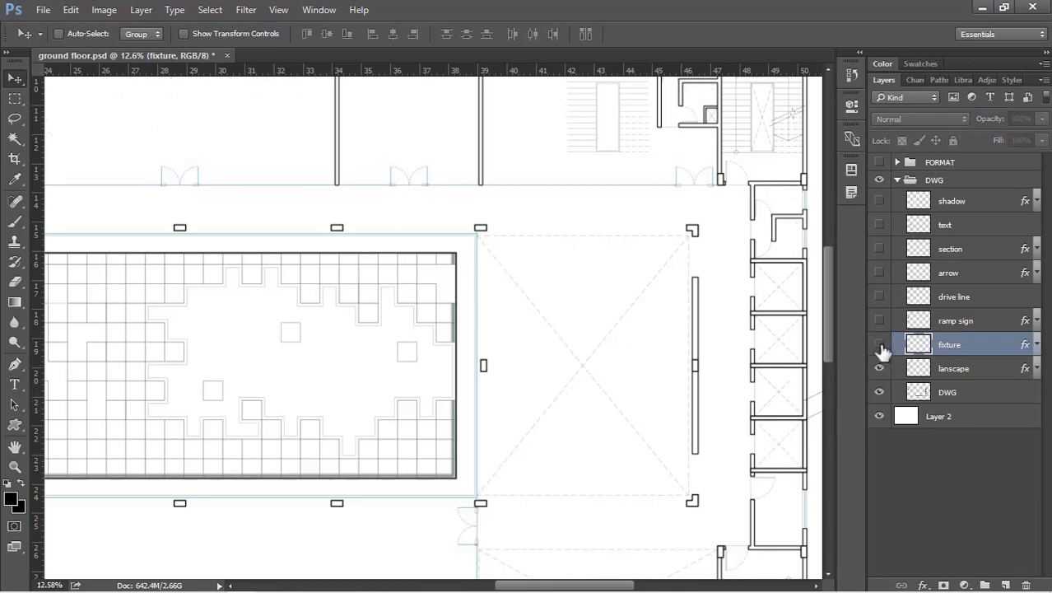
Check the contents of the lanscape layer by hiding and showing it again, leaving the DWG group expanded.
scroll(696, 288, down, 4)
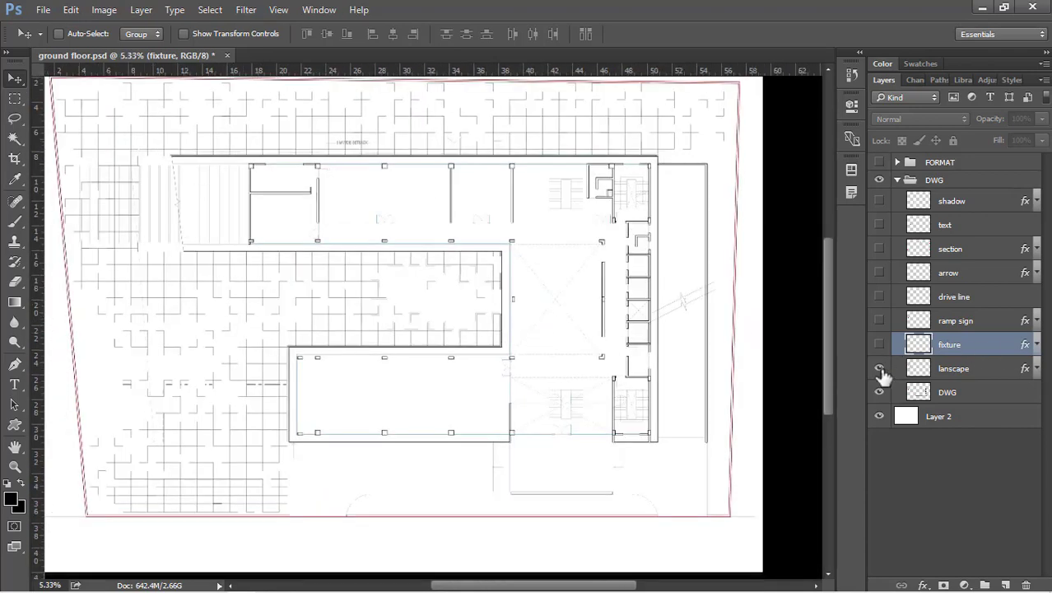
click(879, 367)
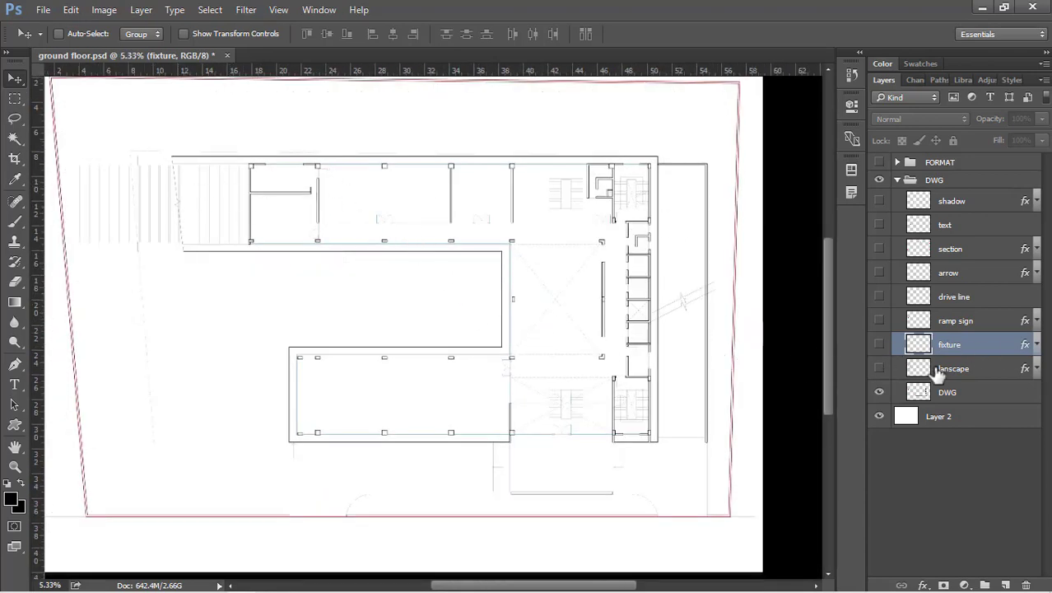
click(879, 368)
click(953, 371)
click(948, 395)
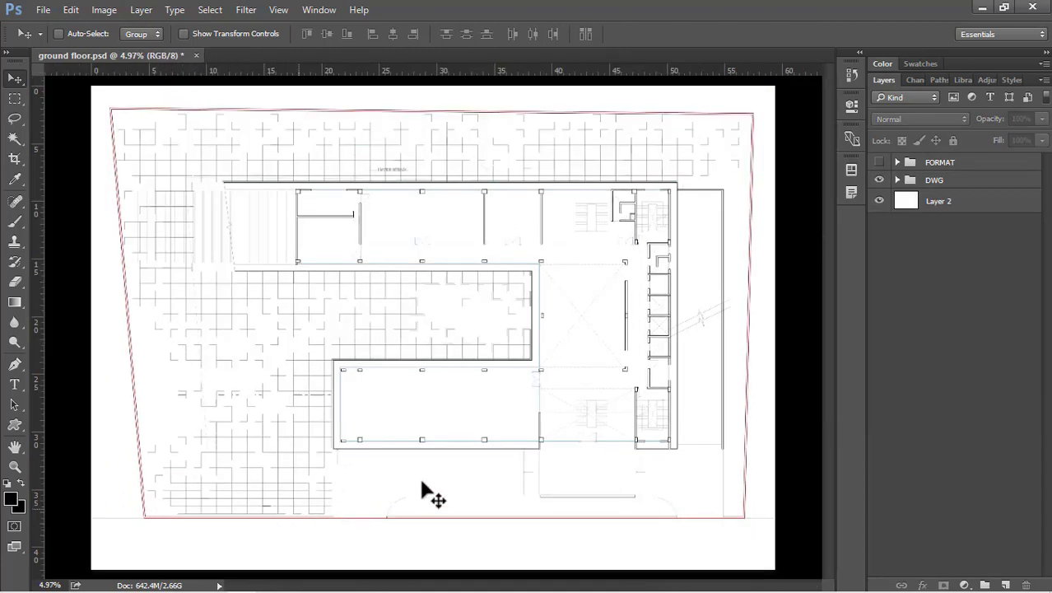
click(897, 186)
click(897, 181)
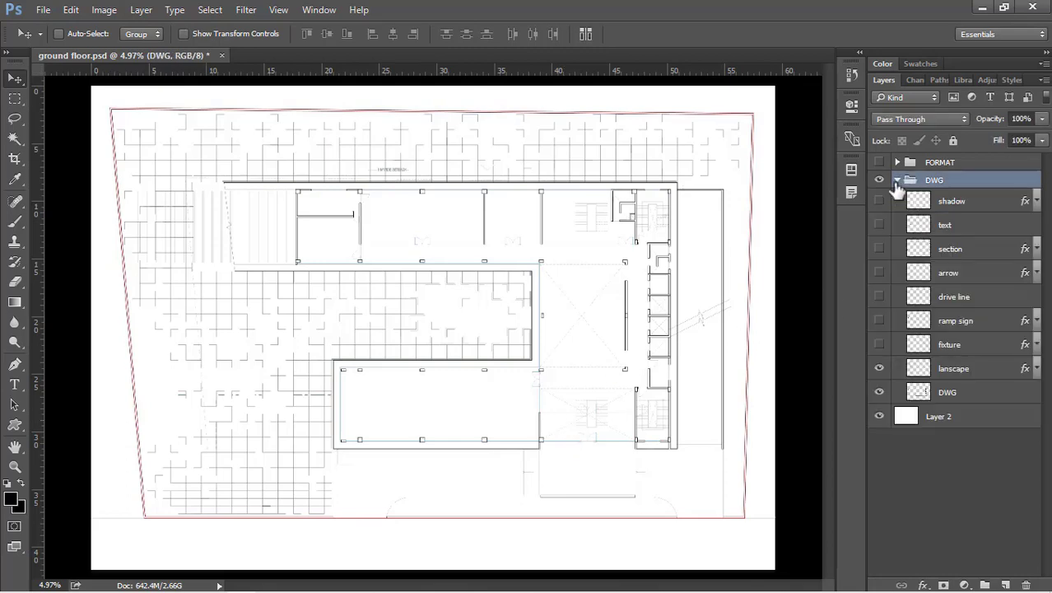
On the DWG layer, select the road strip below the site boundary and the driveway areas beside the drop-off with the Magic Wand.
click(968, 399)
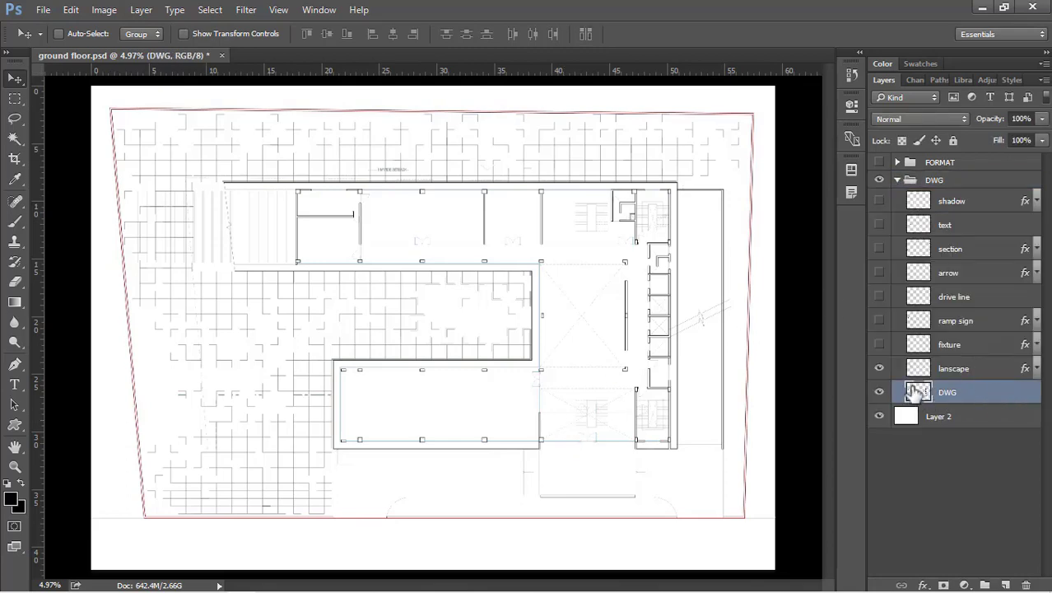
click(14, 138)
click(70, 152)
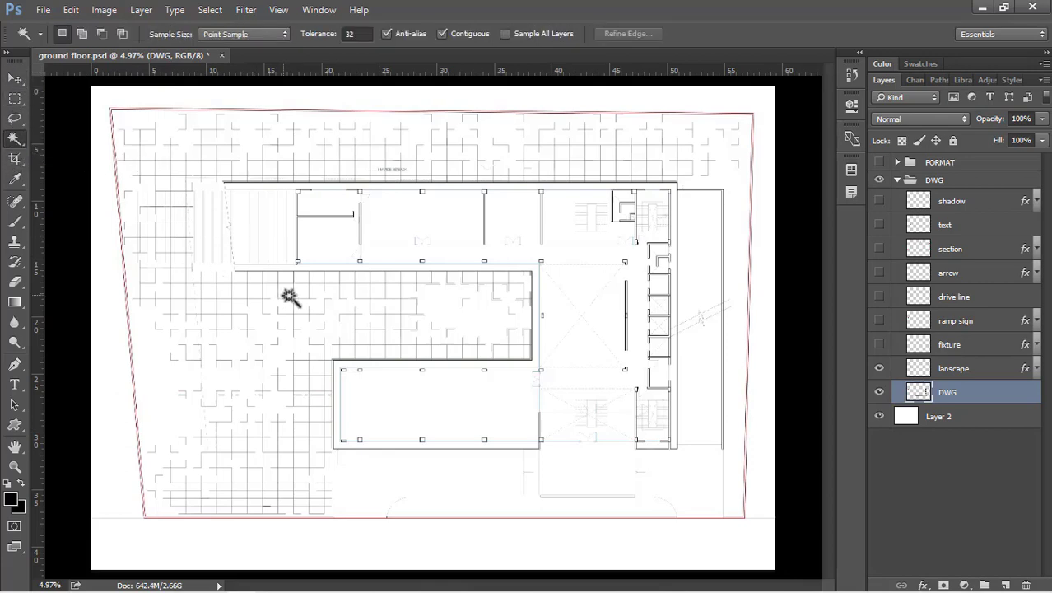
key(w)
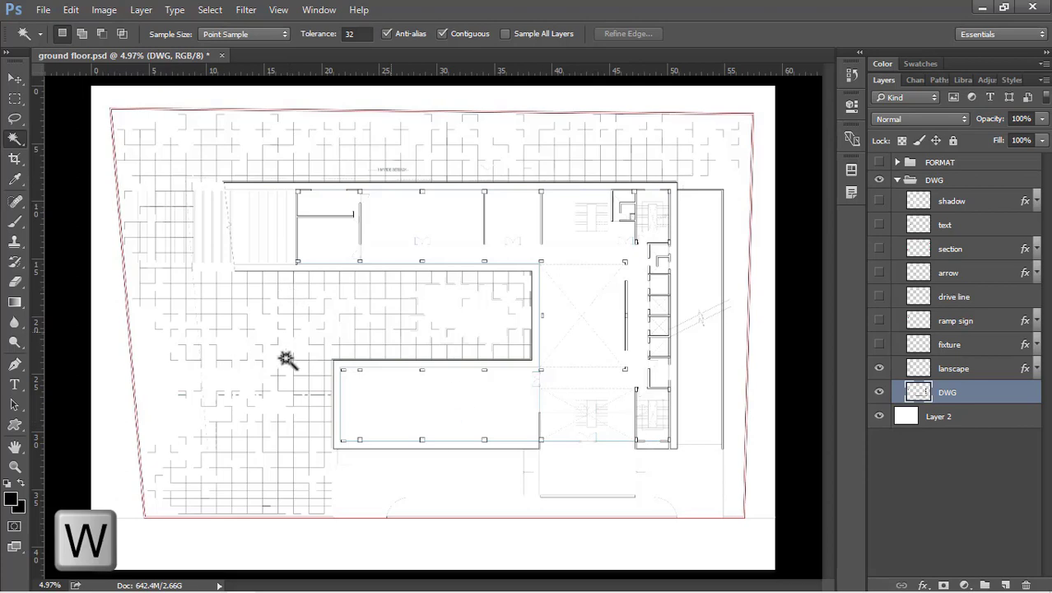
click(333, 542)
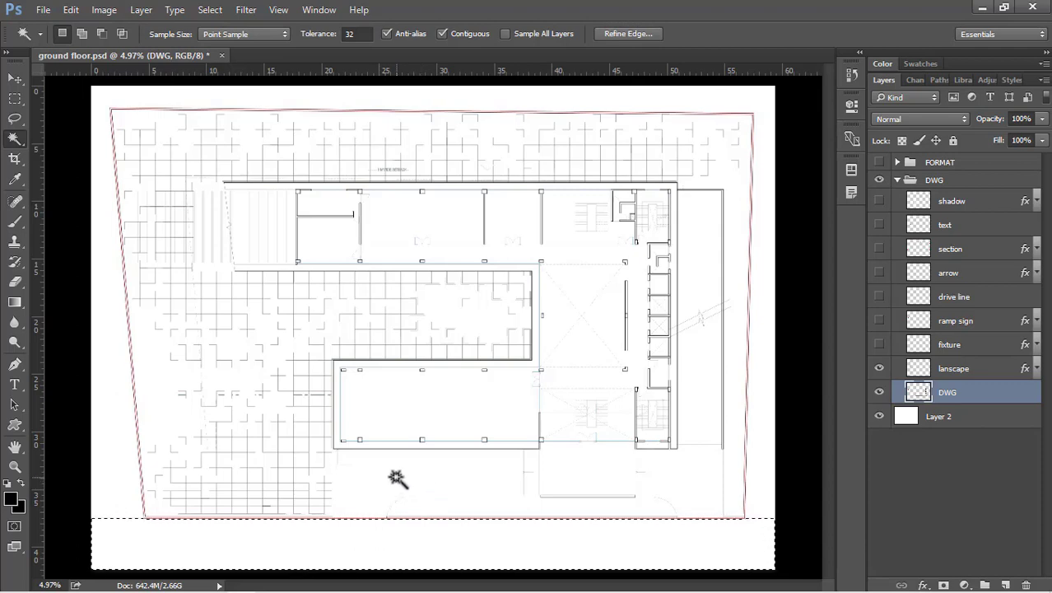
key(shift)
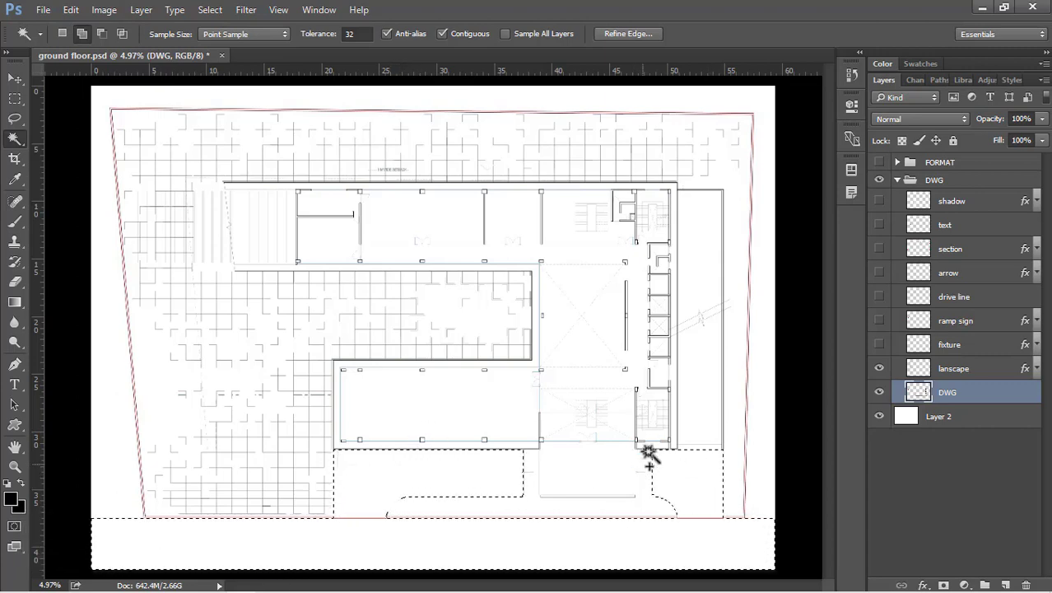
key(alt+period)
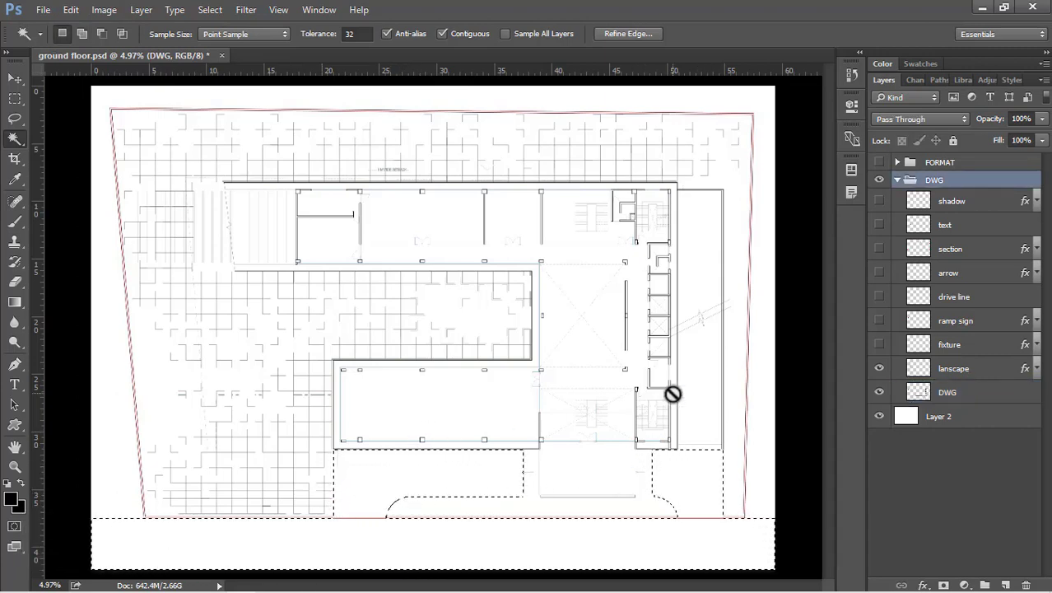
Collapse the DWG group and add a new empty layer directly above Layer 2, keeping the road selection active.
click(897, 181)
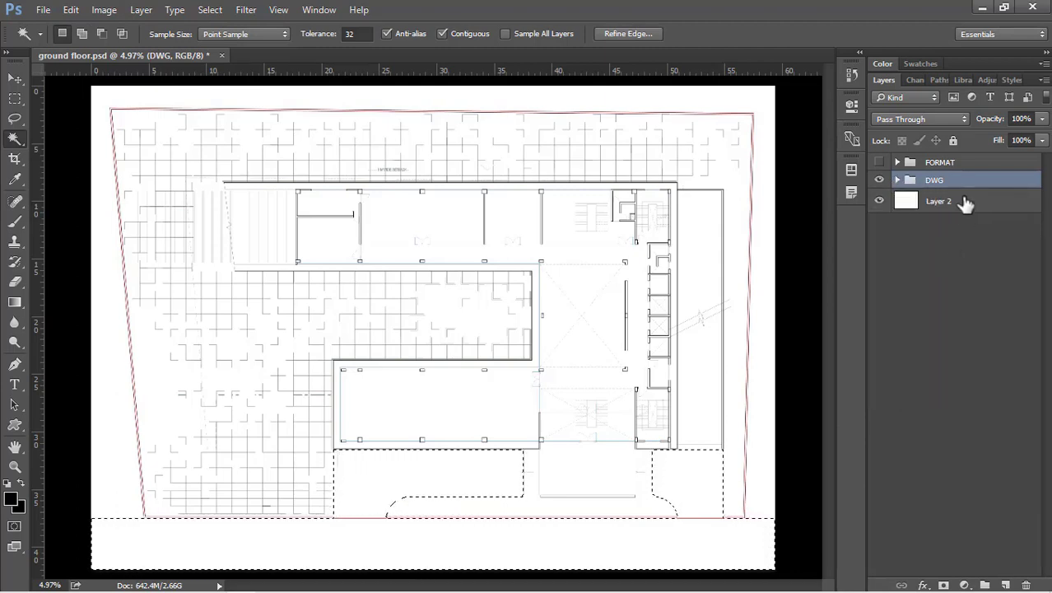
click(965, 202)
click(1006, 585)
key(m)
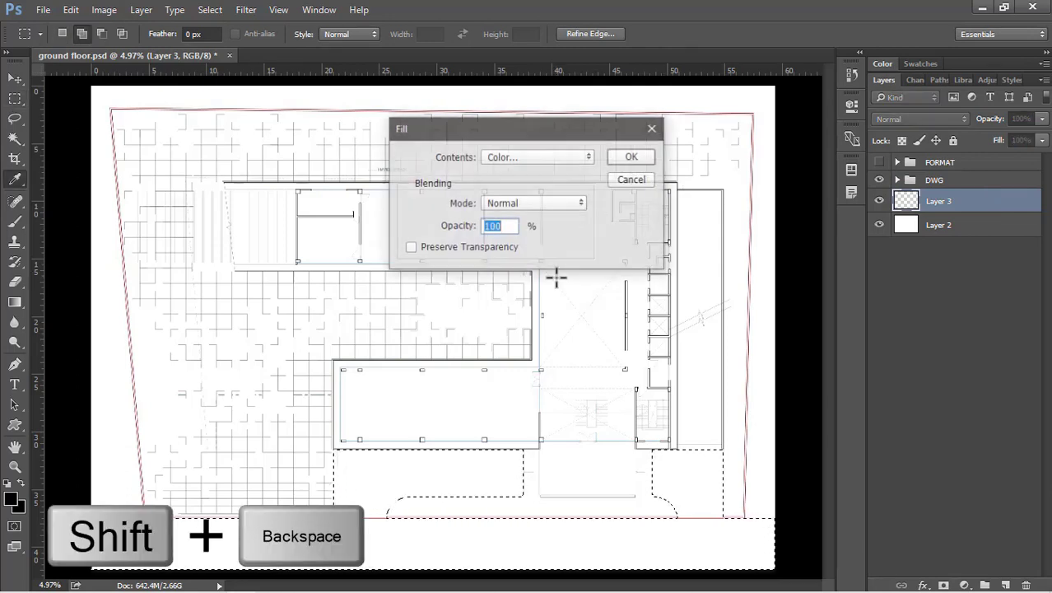
Fill the selected road and driveway areas on the new layer with white at 100% opacity in Normal mode.
drag(529, 133, 728, 156)
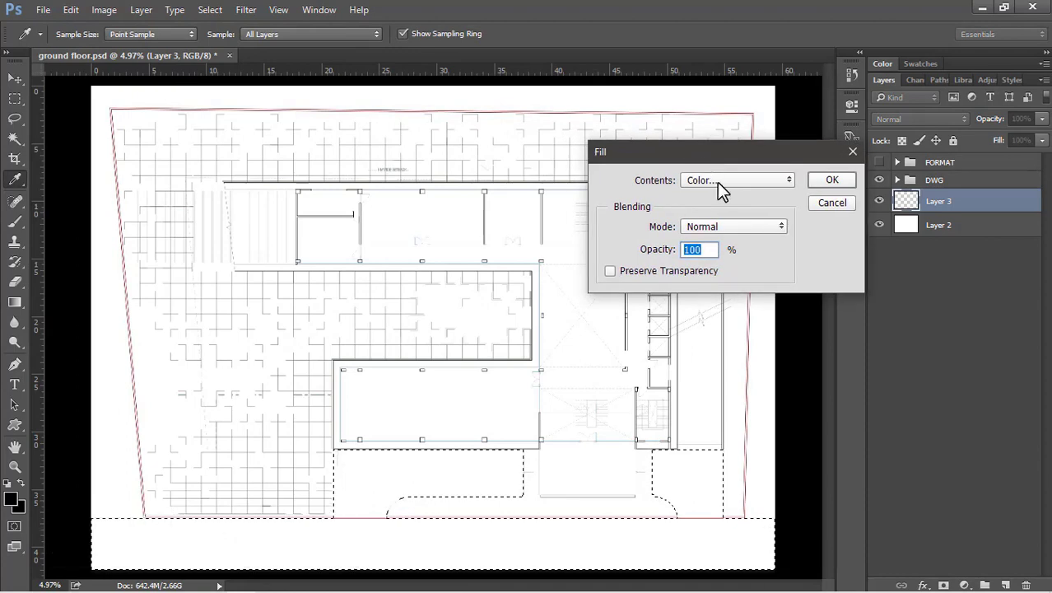
click(716, 182)
drag(456, 230, 246, 90)
click(682, 123)
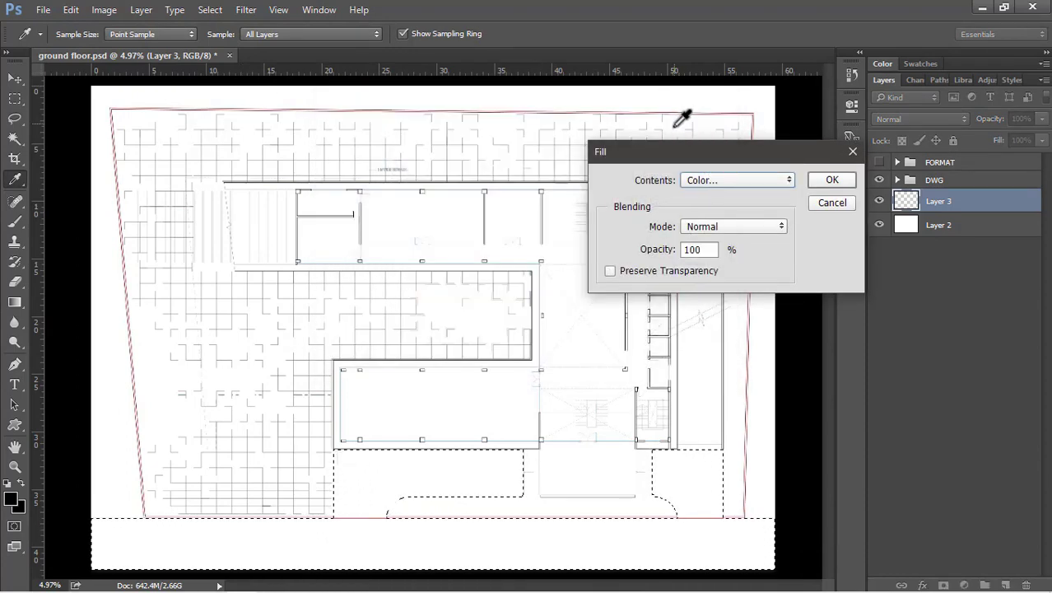
click(833, 181)
Rename the newly filled layer as road.
double_click(941, 201)
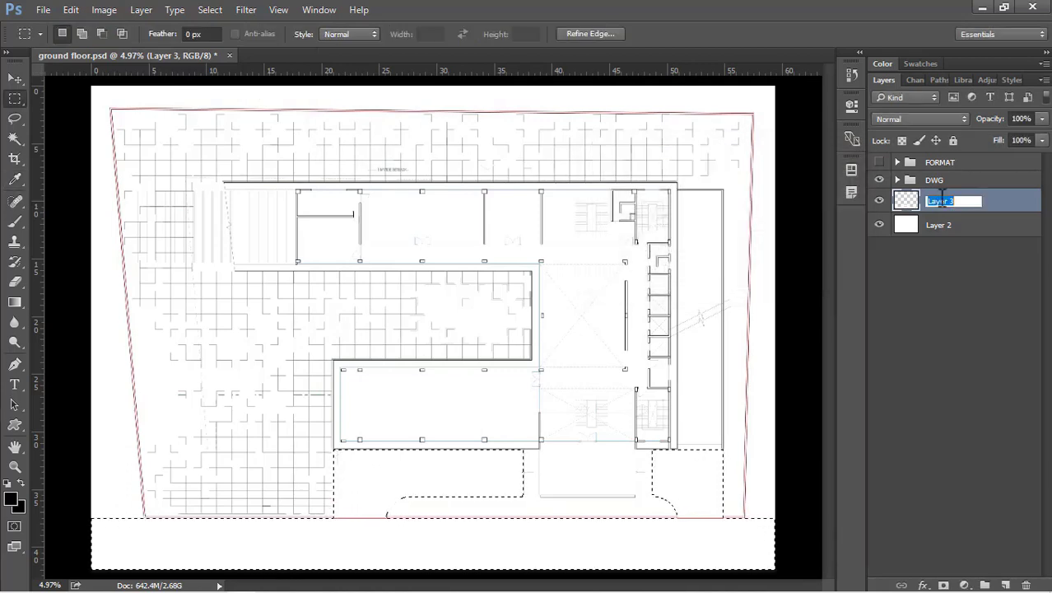
text(rc)
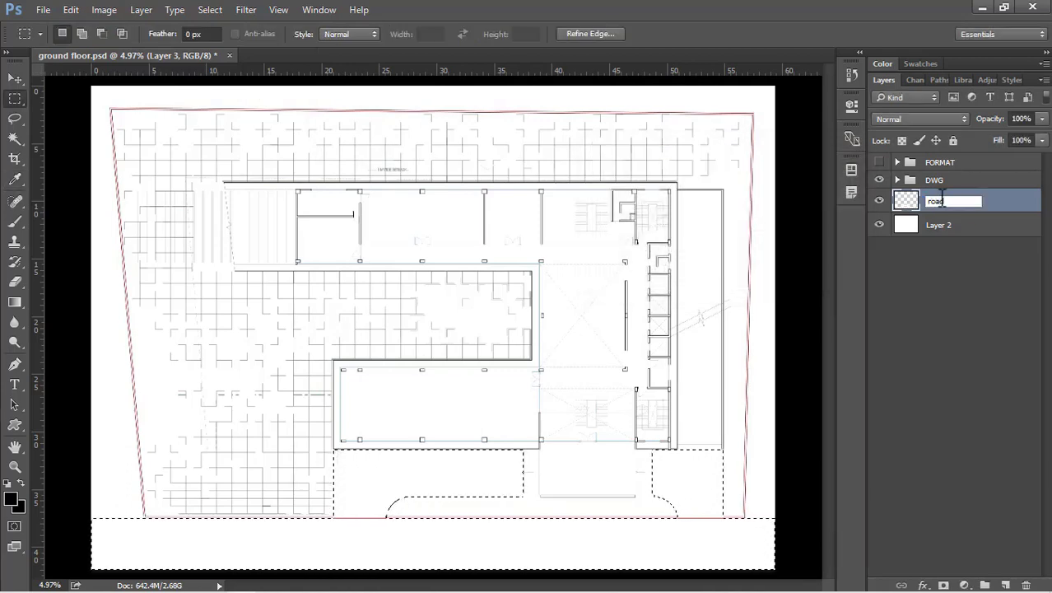
text(ad)
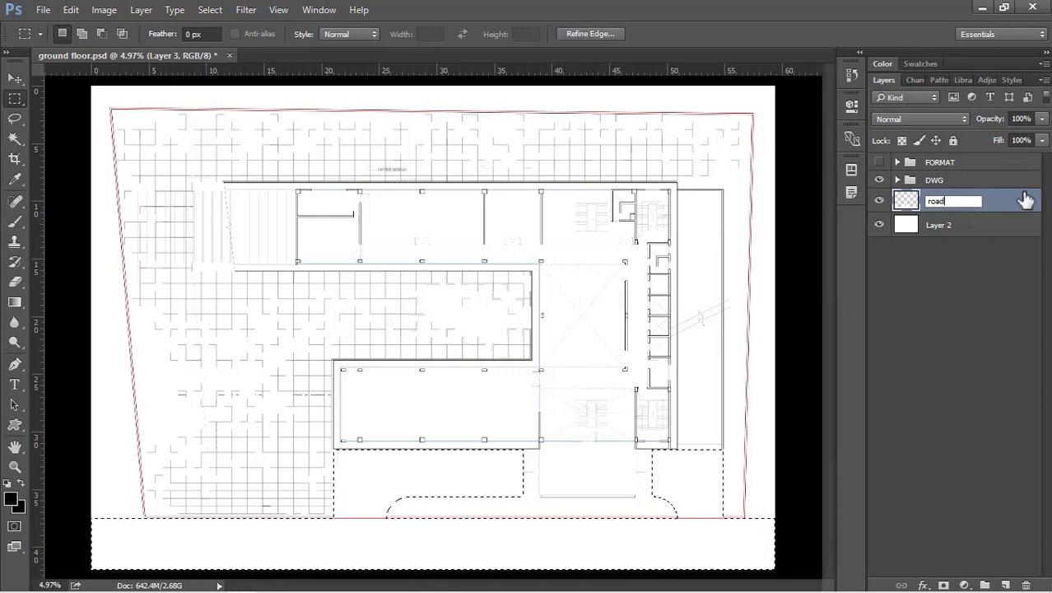
key(Return)
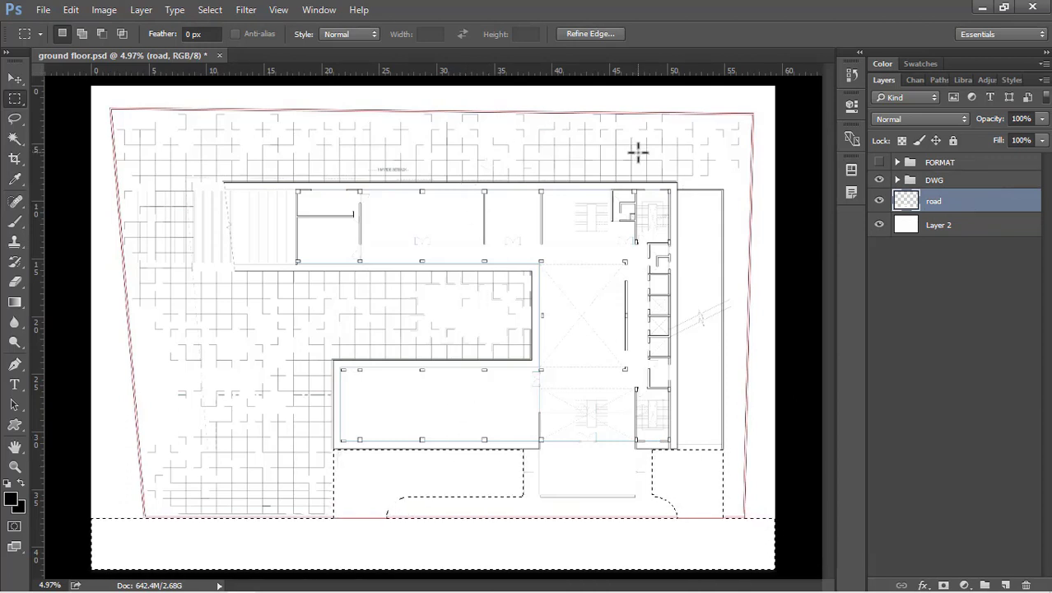
Switch to the PS floor plan render folder, preview road_1.jpg and open that texture in Photoshop.
click(978, 6)
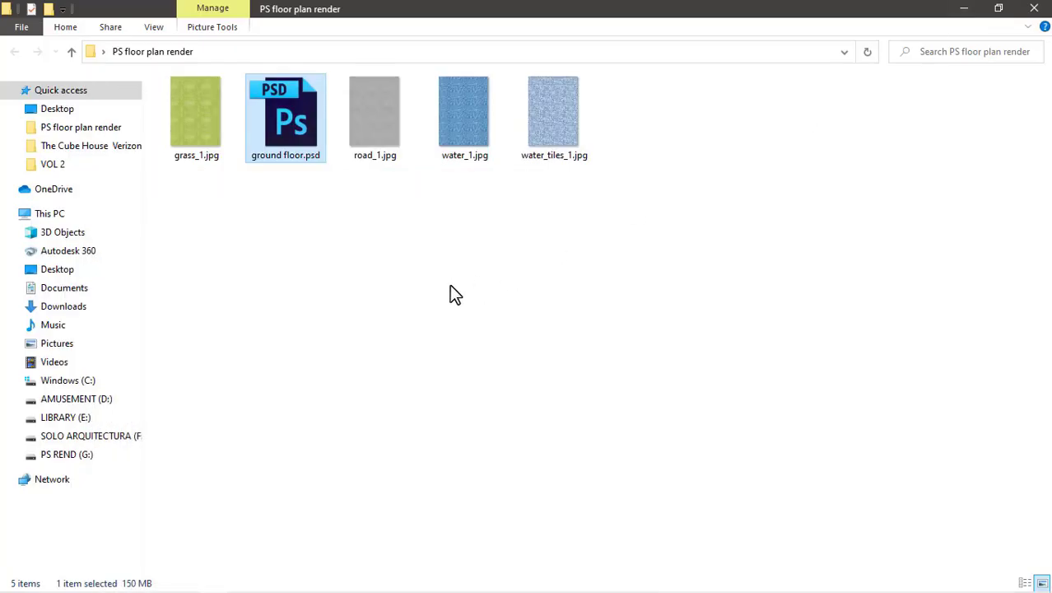
click(356, 140)
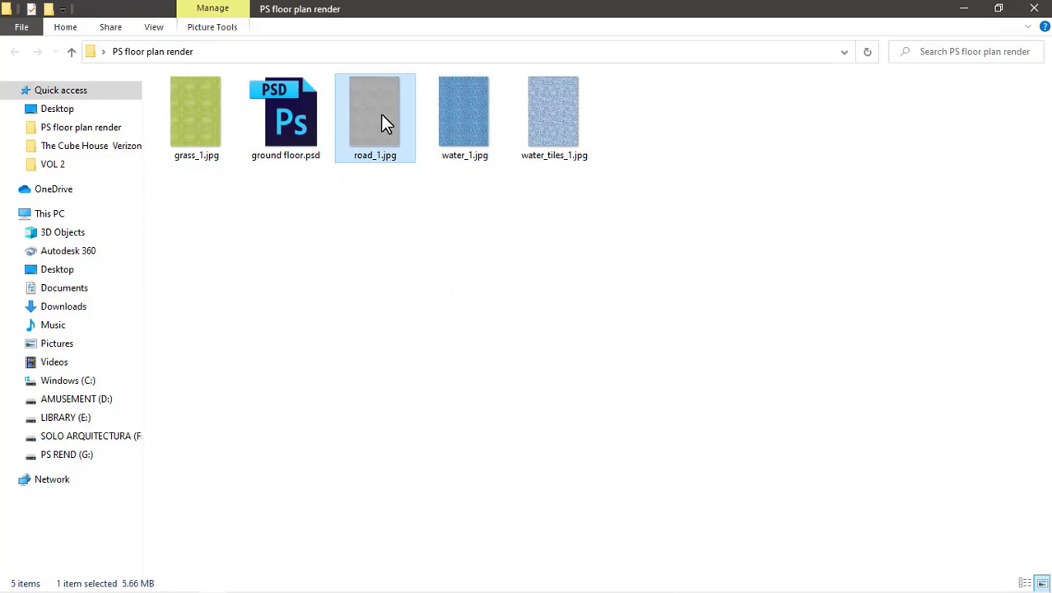
double_click(380, 114)
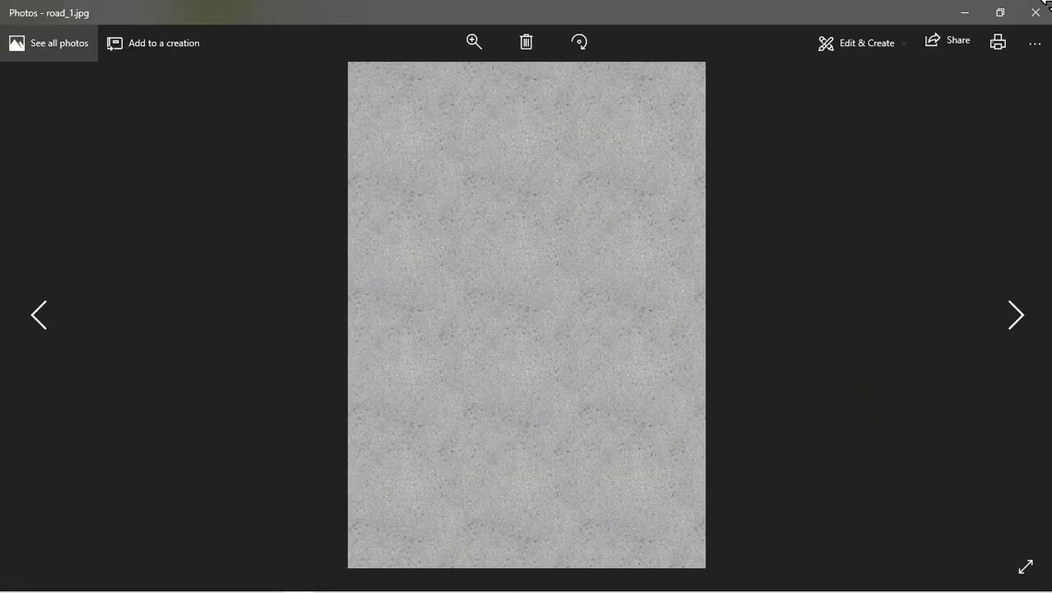
click(1038, 10)
right_click(371, 140)
mouse_move(484, 301)
click(677, 300)
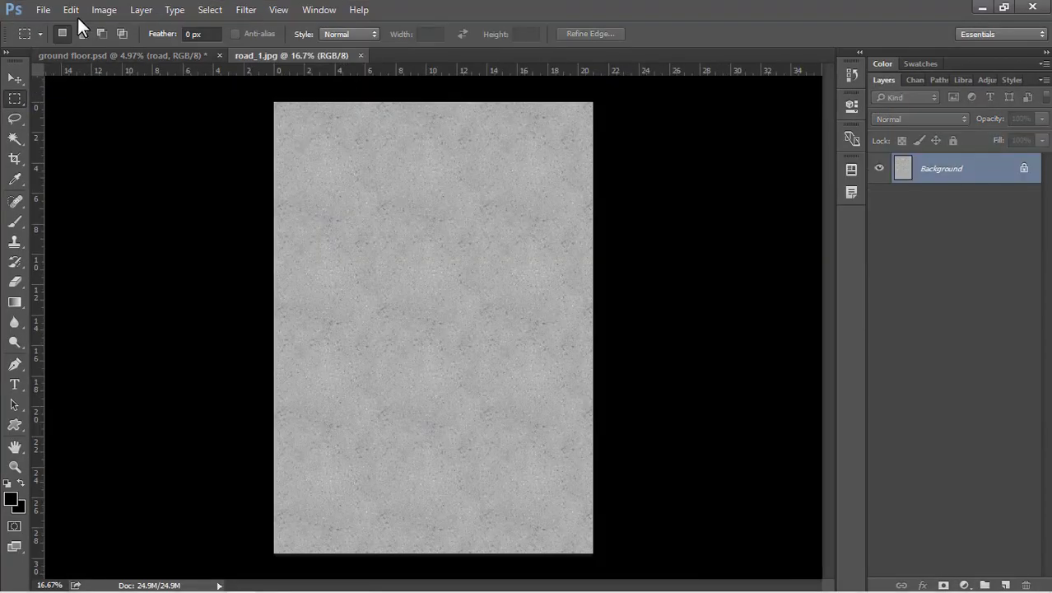
Define the road texture as a pattern named road_1 and return to the ground floor.psd document.
click(71, 10)
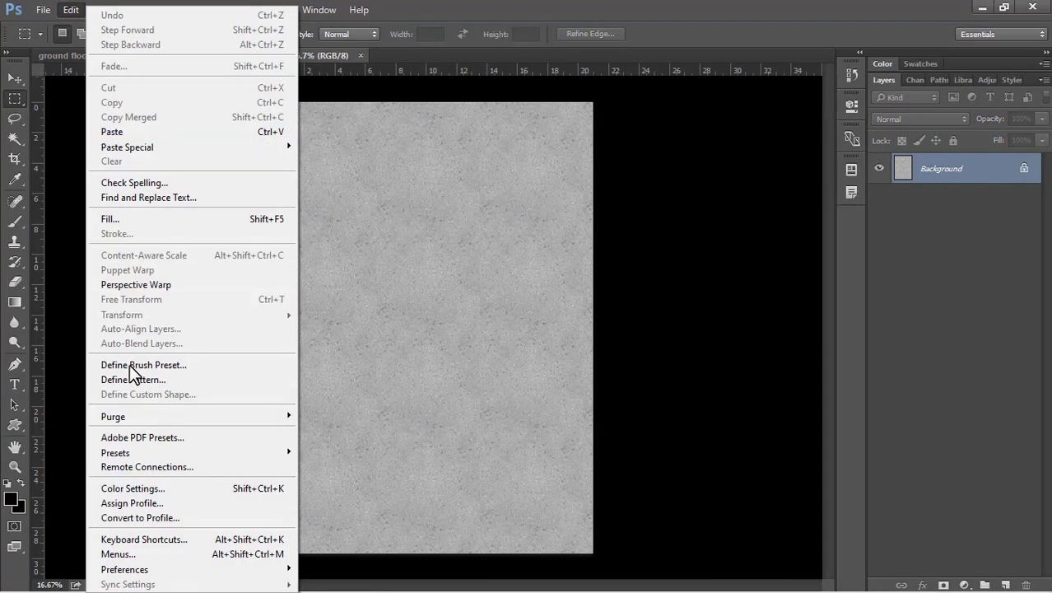
click(186, 380)
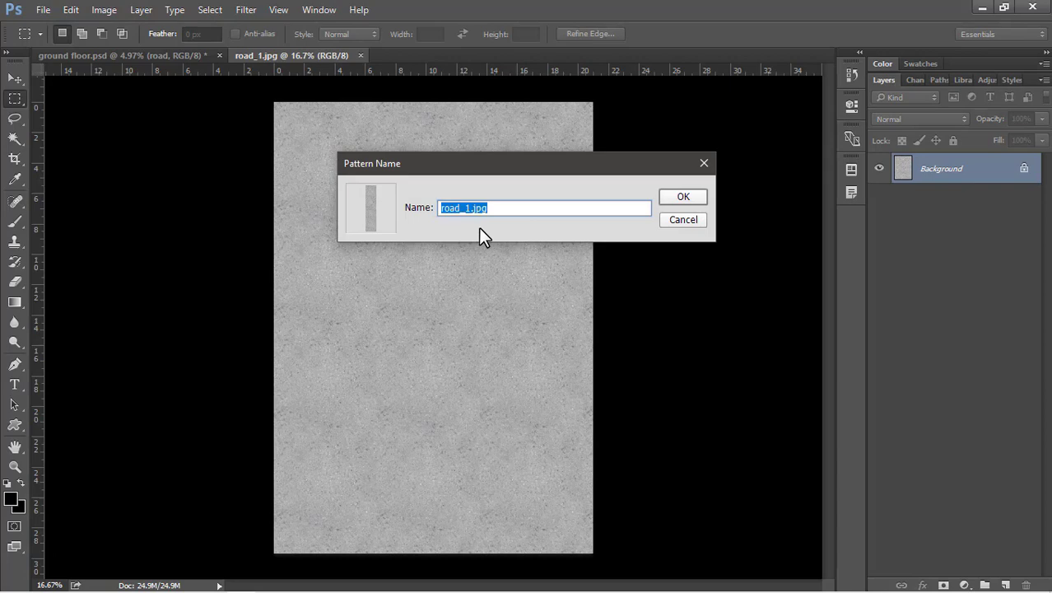
click(471, 207)
click(696, 196)
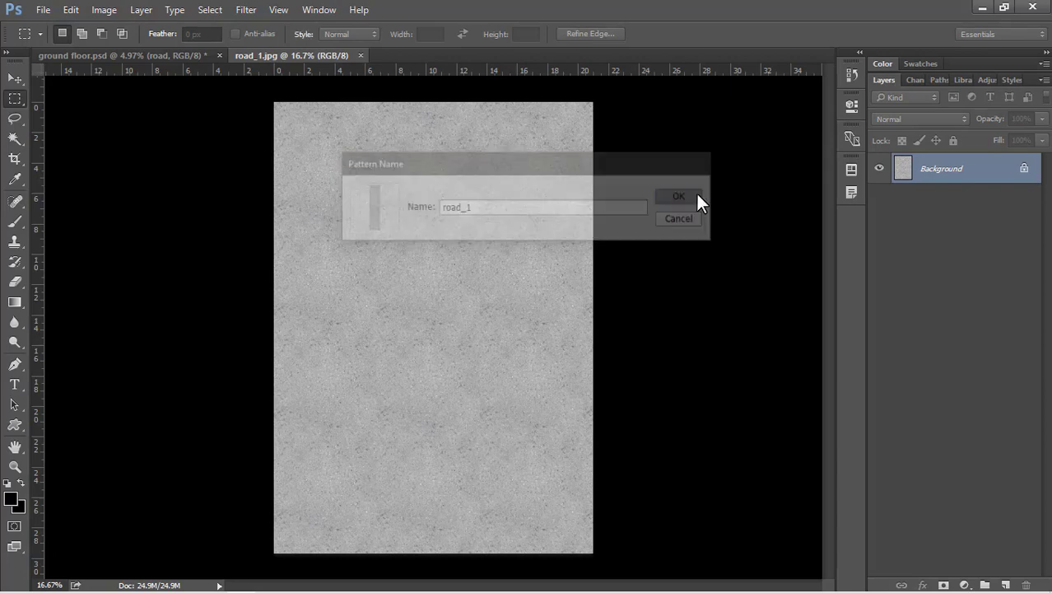
click(175, 55)
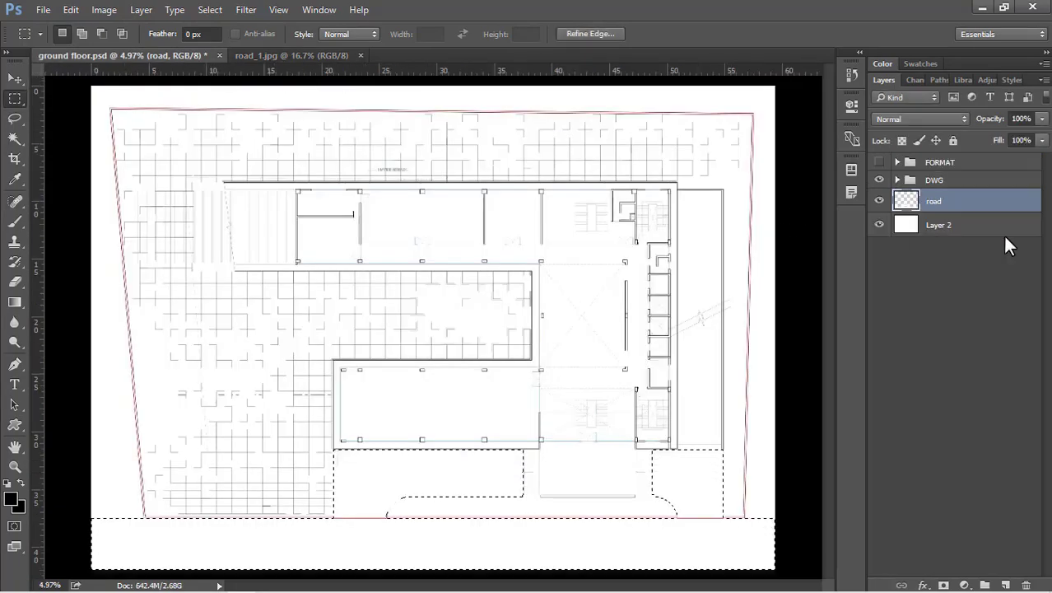
Apply a Pattern Overlay to the road layer using the gray road texture pattern at 100% scale.
double_click(980, 211)
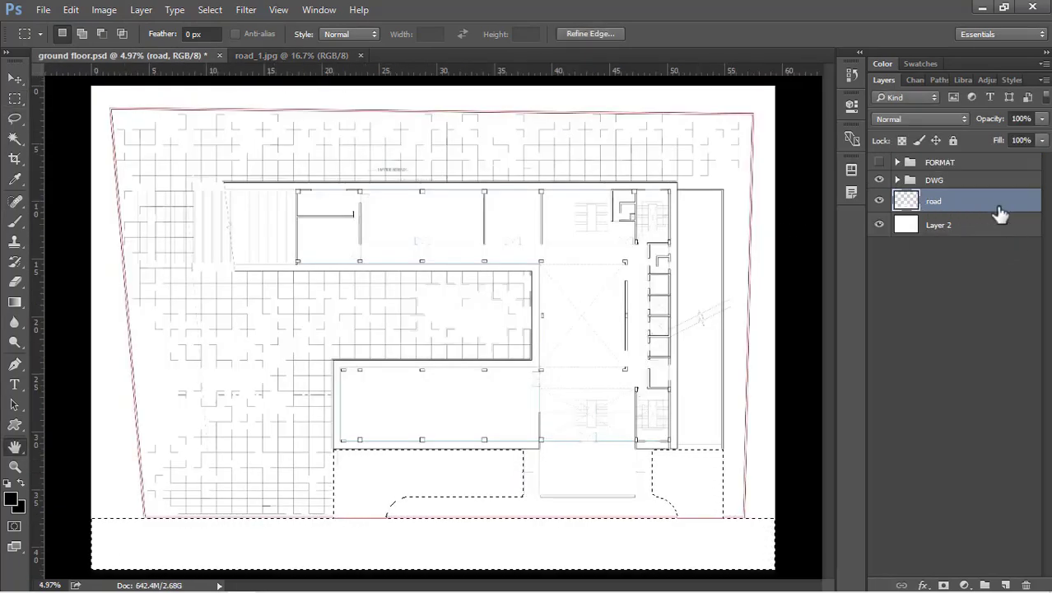
click(451, 355)
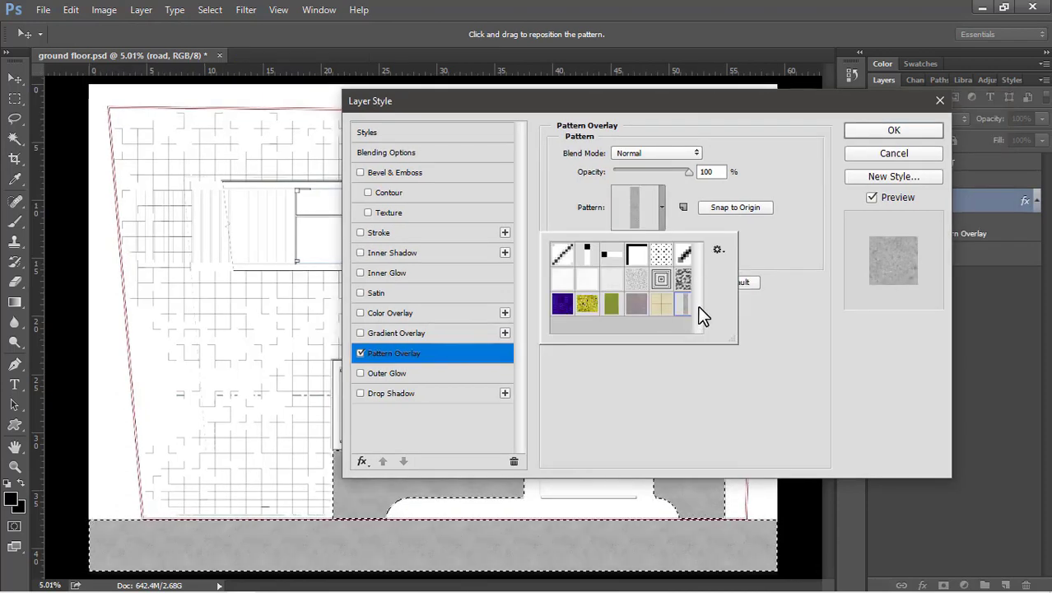
click(777, 310)
click(704, 242)
double_click(705, 241)
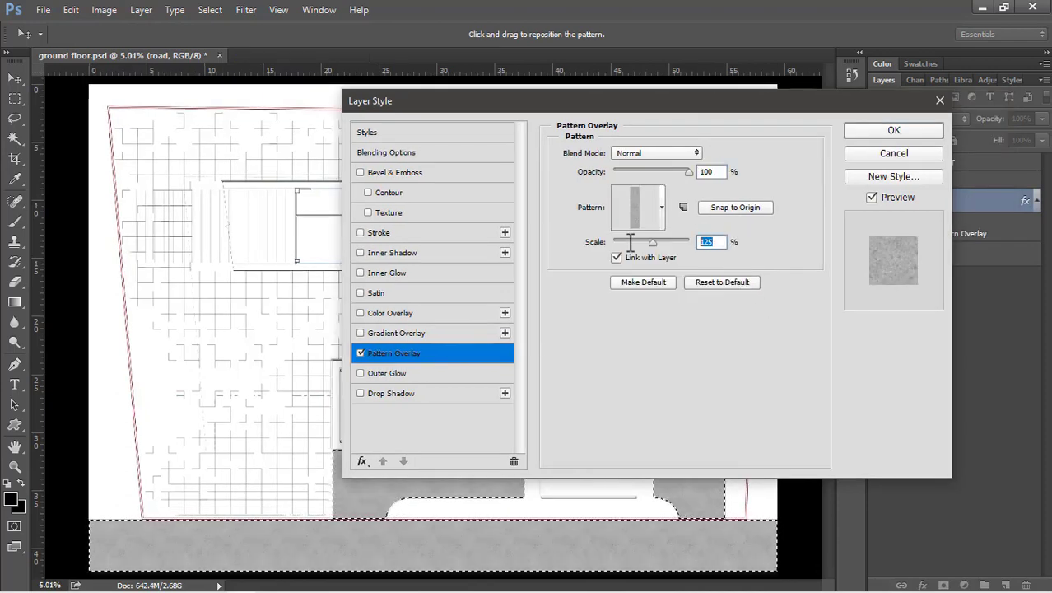
text(100)
key(Return)
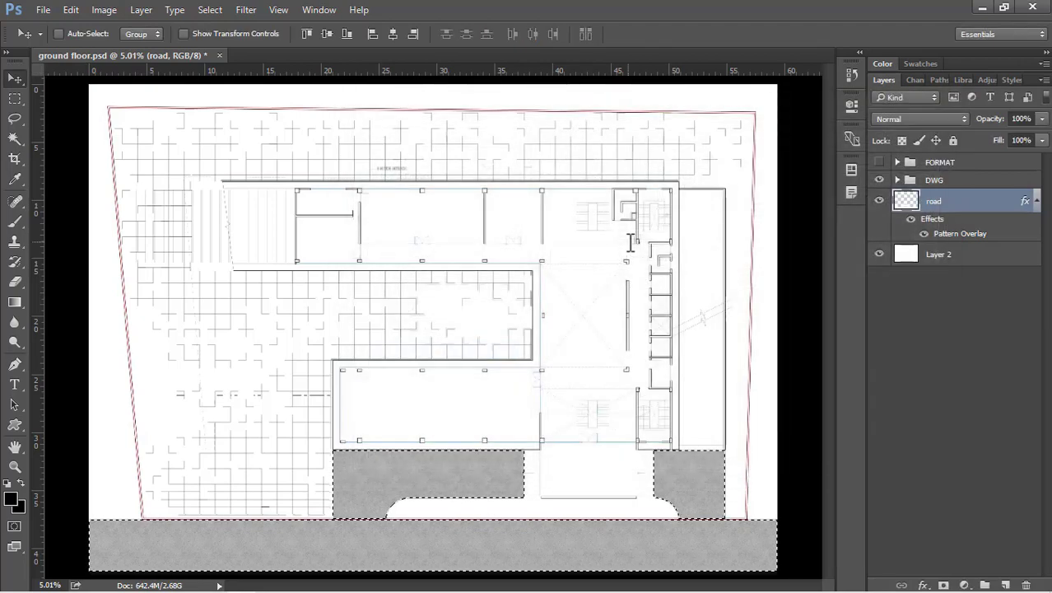
Expand the DWG group and show the drive line layer over the textured driveway.
scroll(391, 554, up, 5)
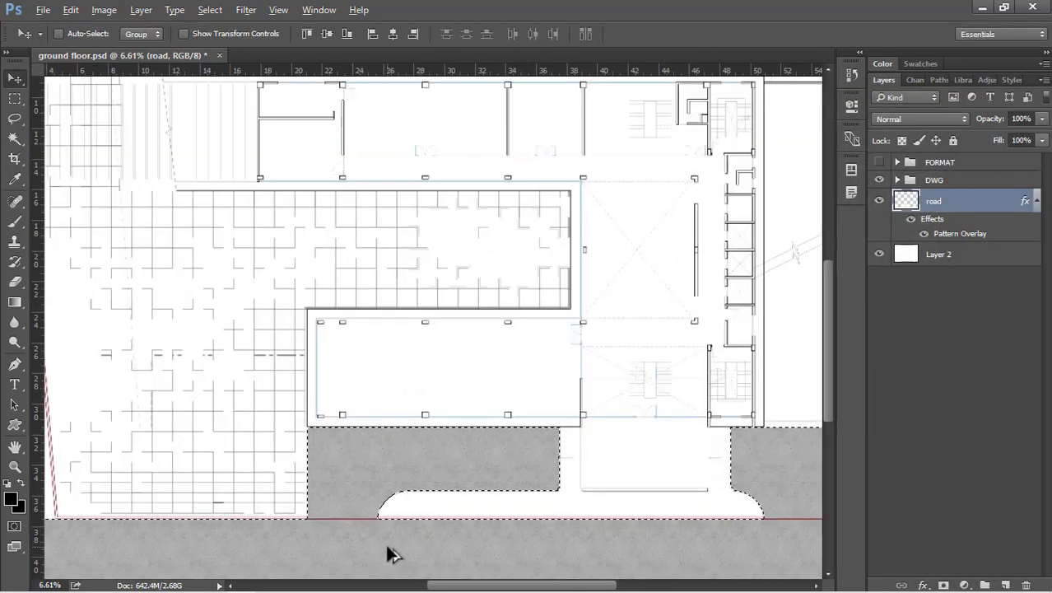
scroll(392, 554, up, 6)
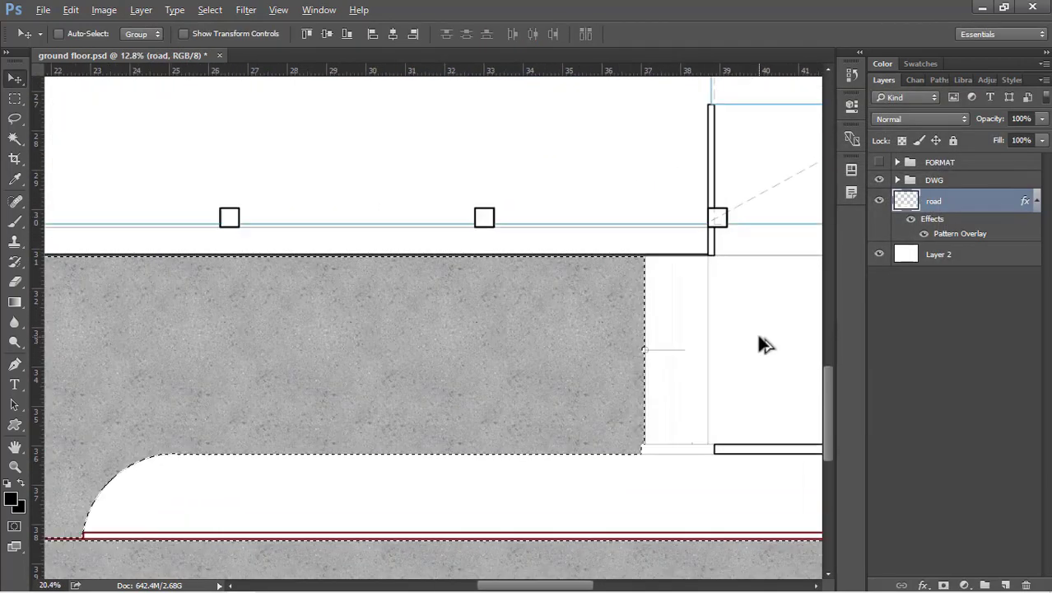
scroll(700, 364, down, 5)
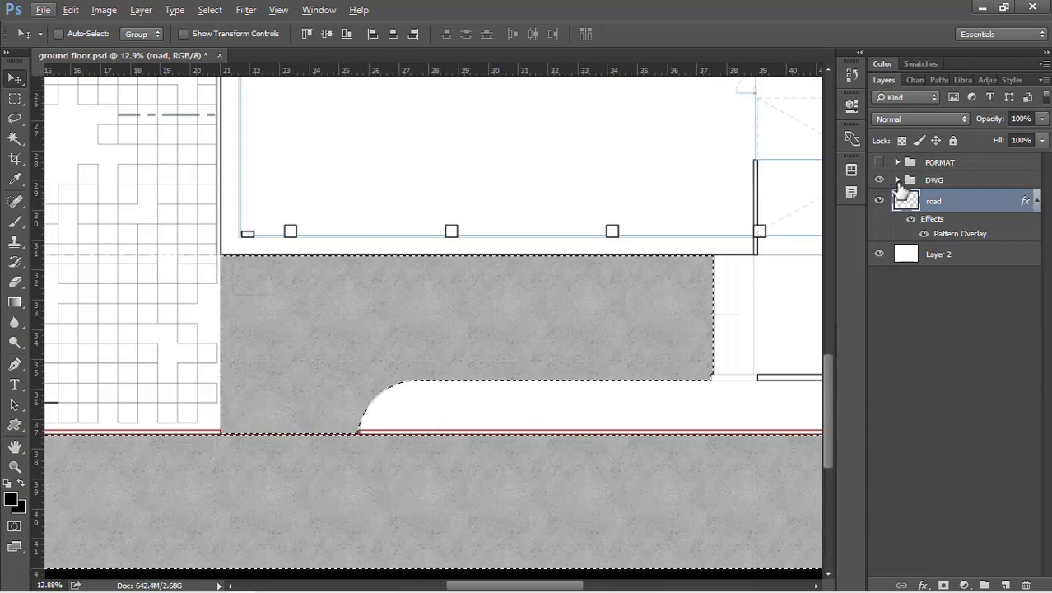
click(898, 180)
click(892, 297)
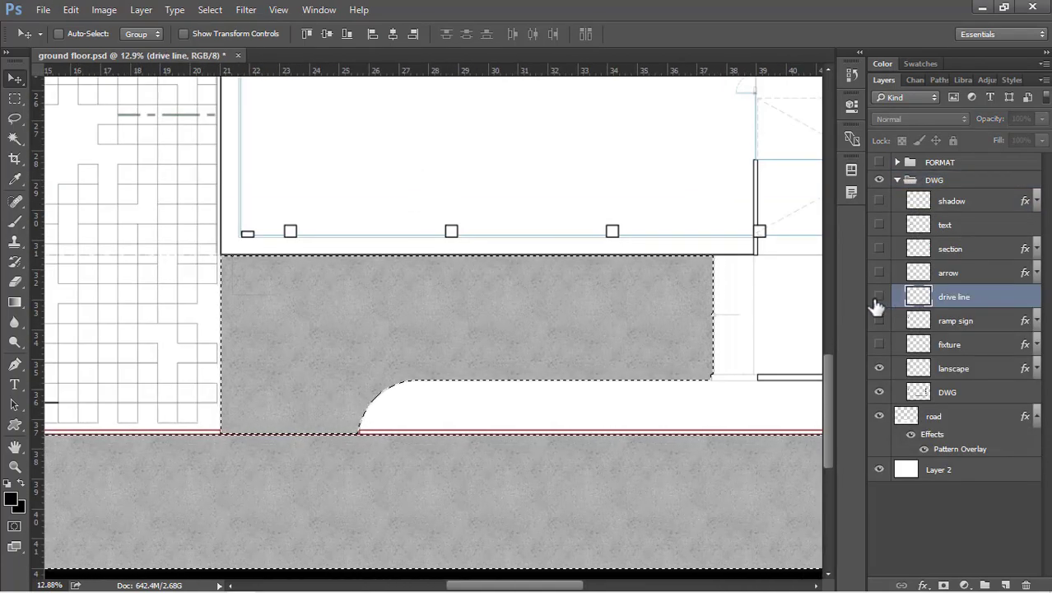
click(878, 297)
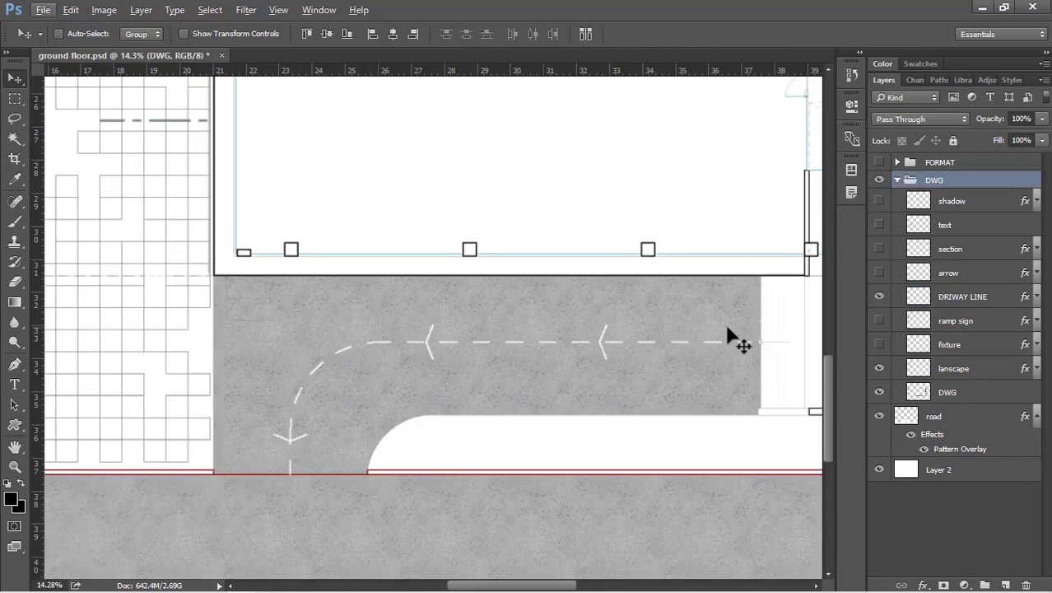
scroll(790, 350, up, 1)
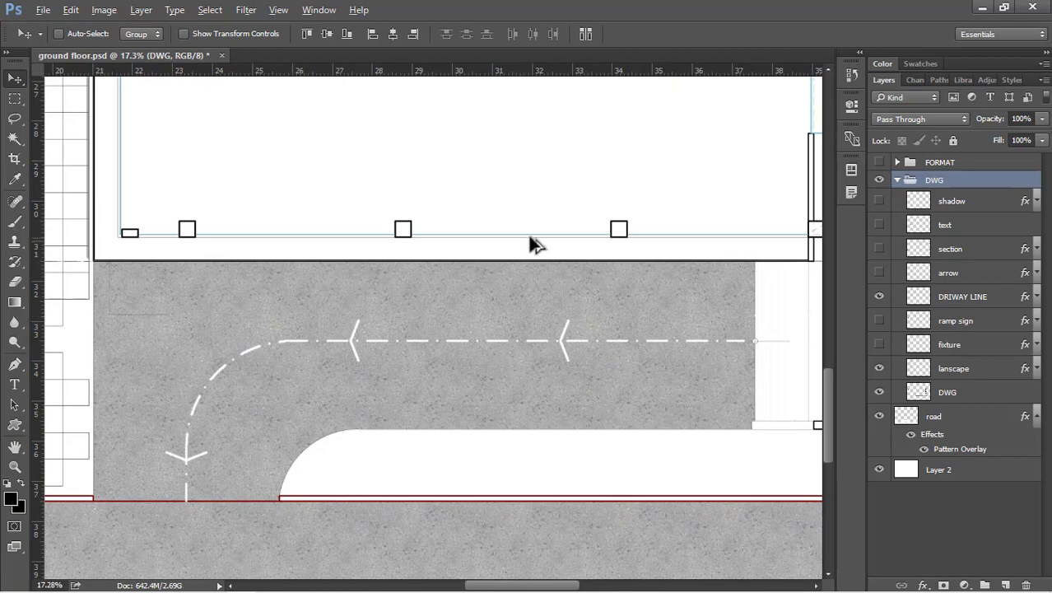
drag(649, 336, 664, 329)
scroll(689, 329, down, 3)
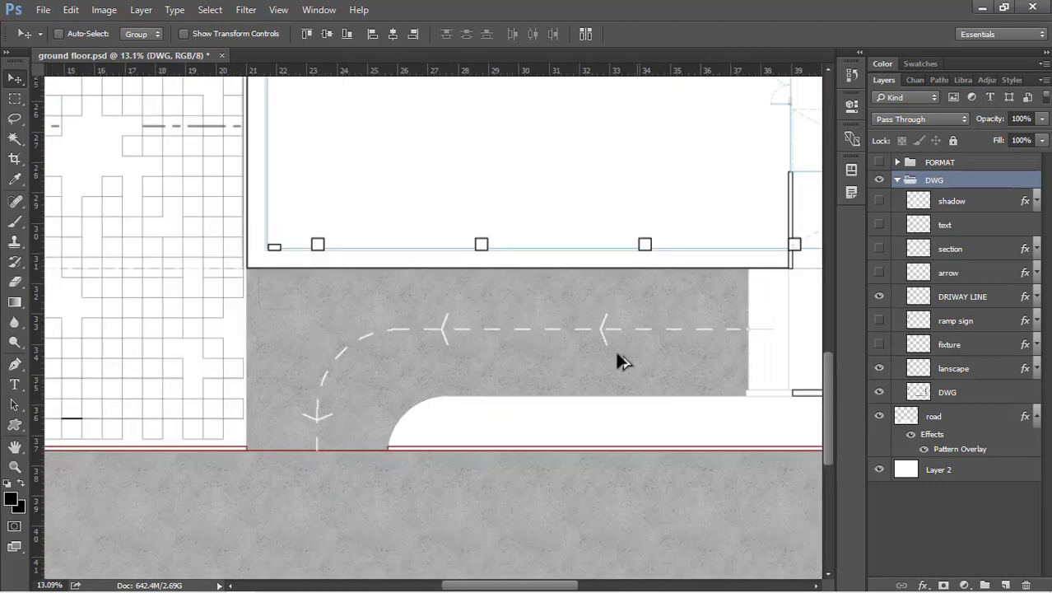
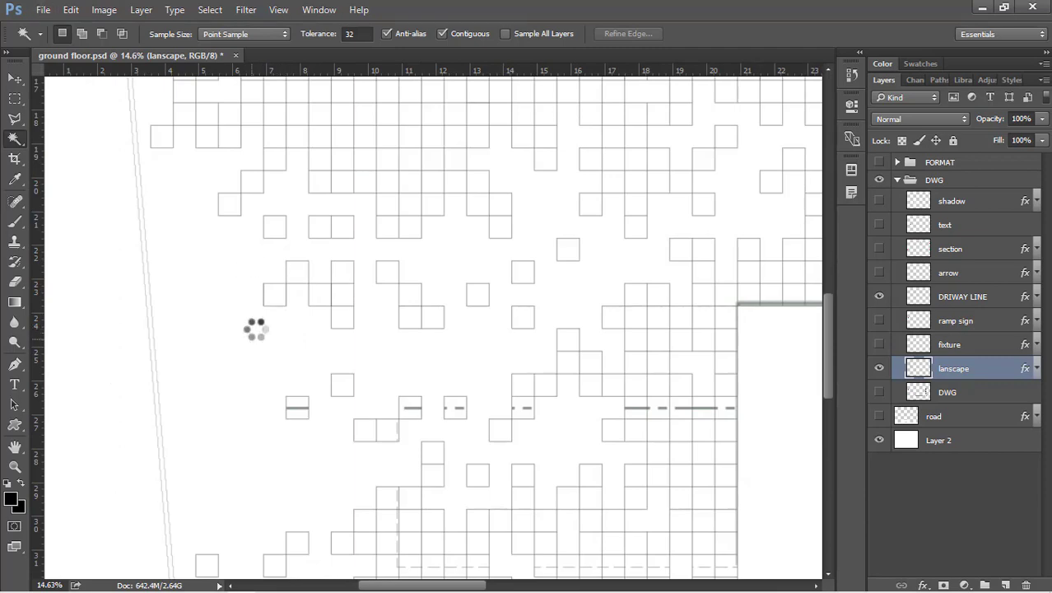
Invert the Magic Wand selection made on the lanscape layer.
scroll(155, 379, down, 5)
scroll(207, 370, up, 3)
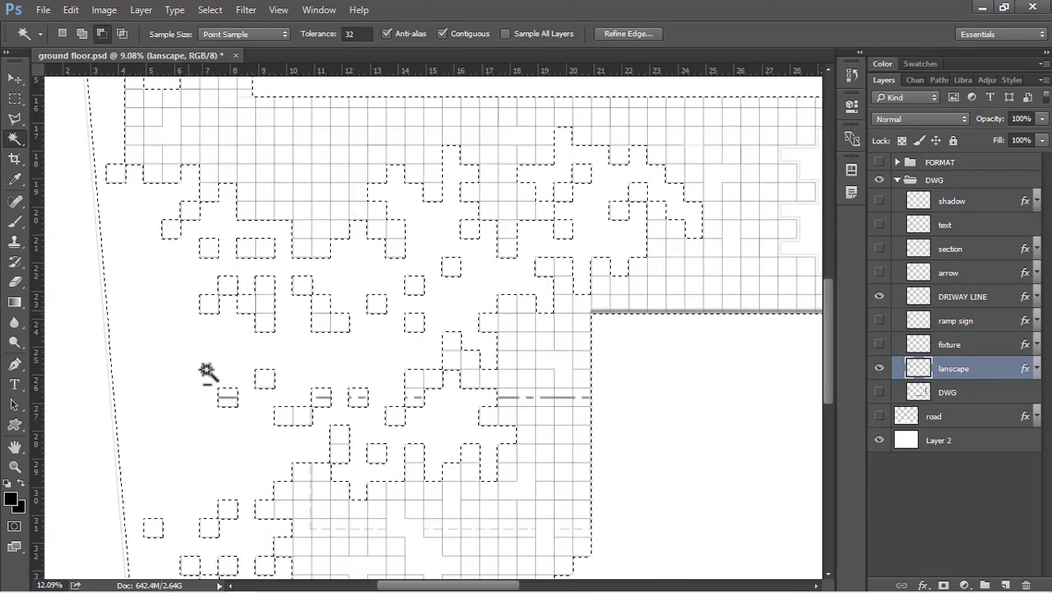
key(ctrl+shift+i)
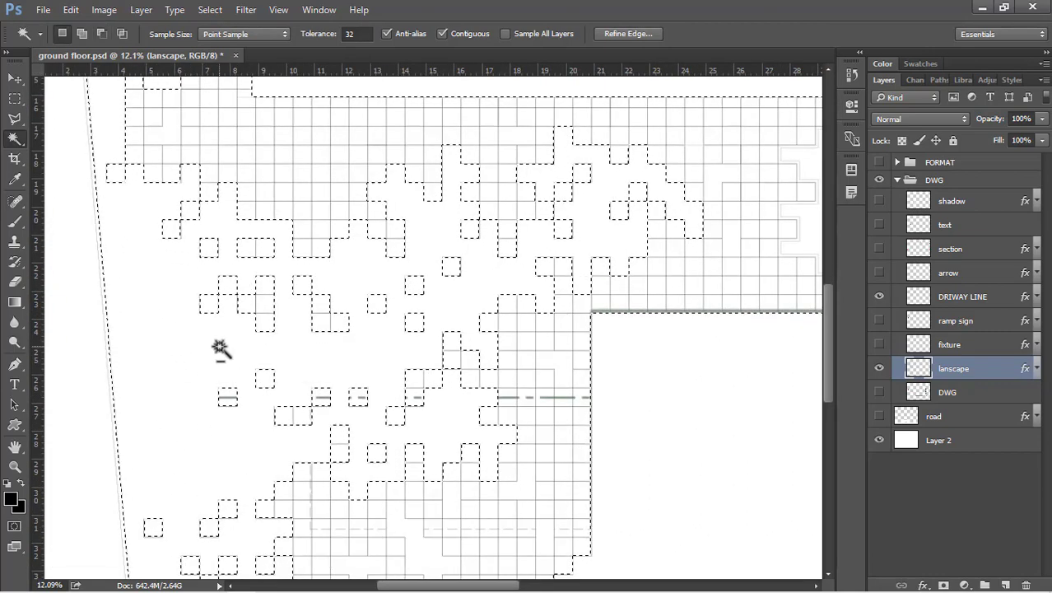
scroll(228, 377, down, 5)
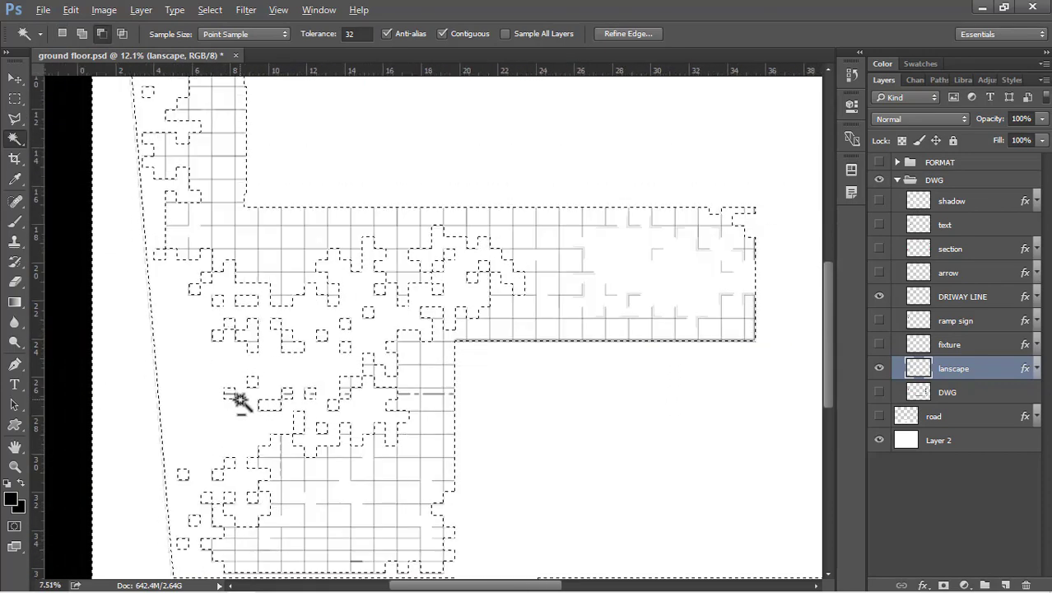
Subtract the area outside the site boundary from the inverted landscape selection with the Magic Wand.
key(alt)
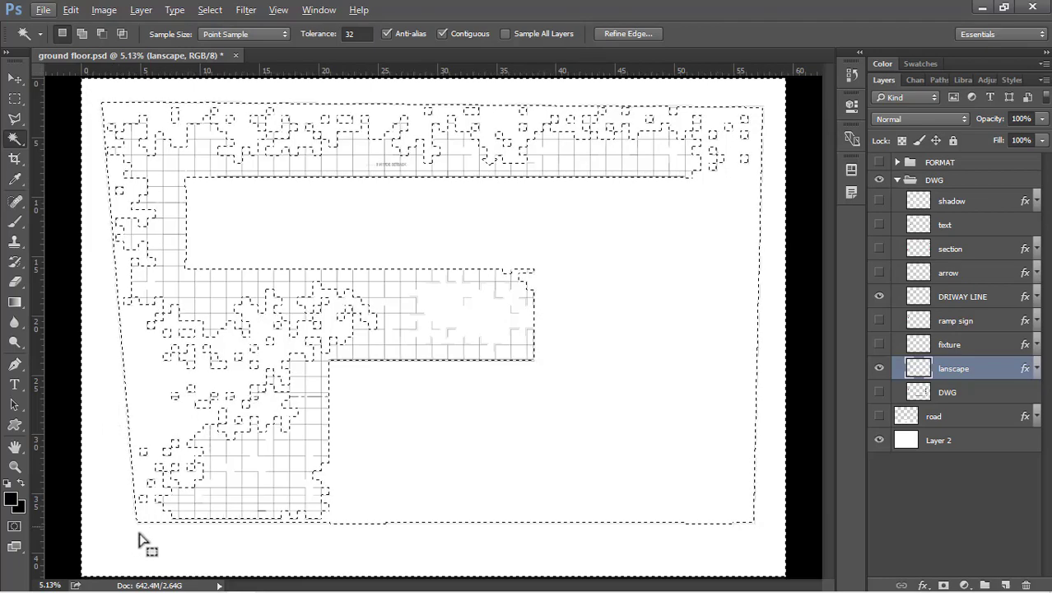
key(alt)
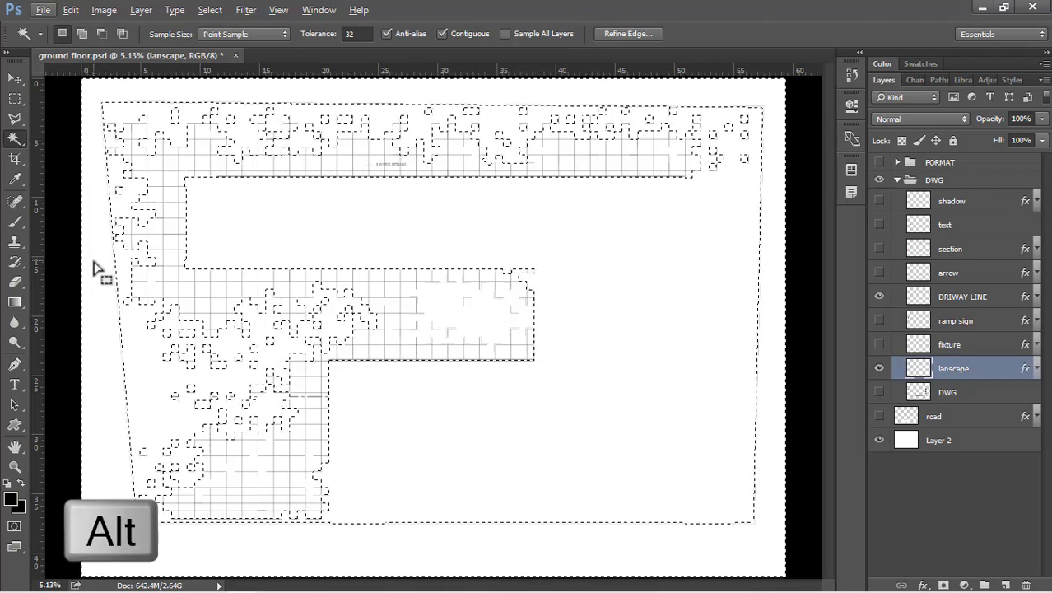
alt+click(171, 105)
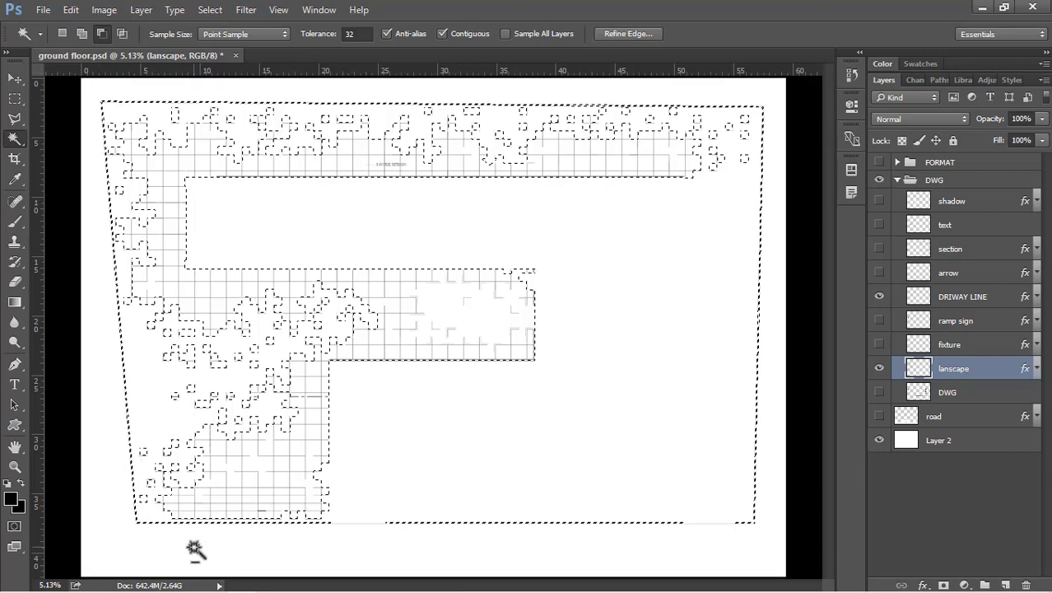
scroll(646, 539, up, 7)
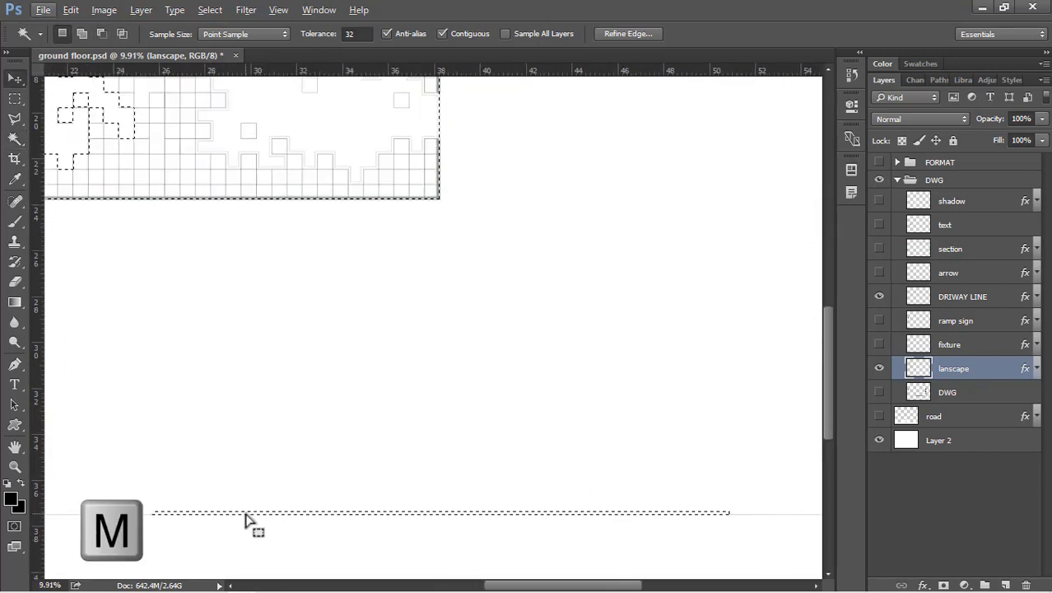
Subtract the stray strips along the lower-right and right-hand site boundary from the selection with the Rectangular Marquee.
key(v)
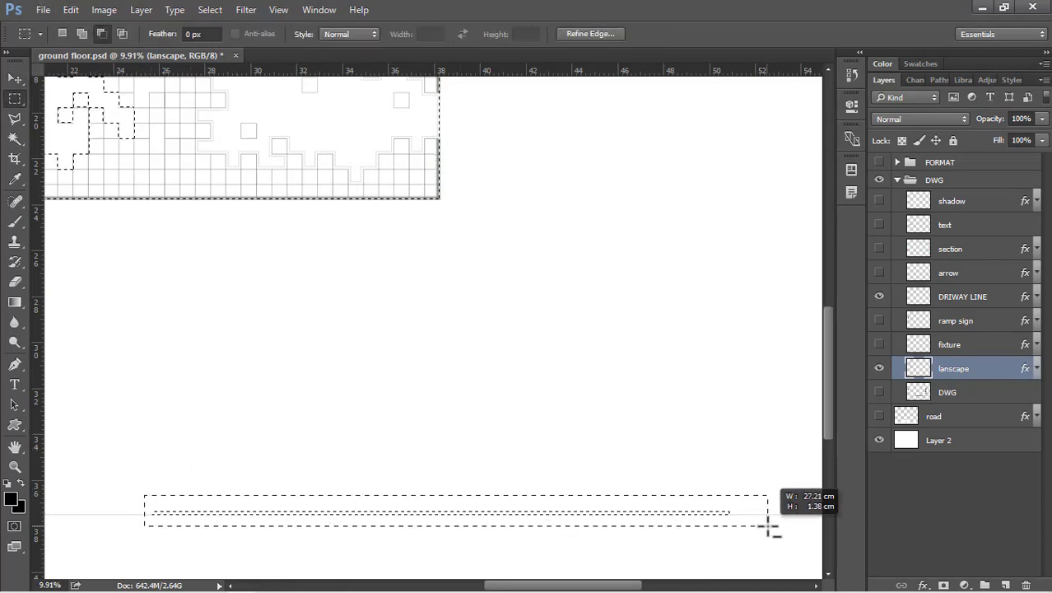
scroll(329, 438, down, 5)
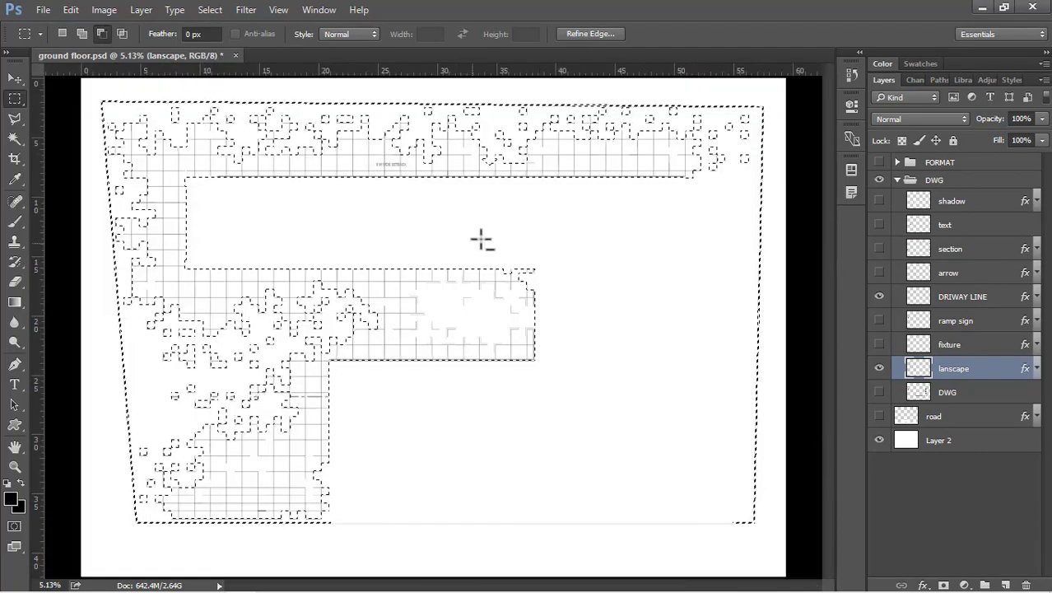
drag(760, 103, 767, 539)
drag(772, 547, 733, 412)
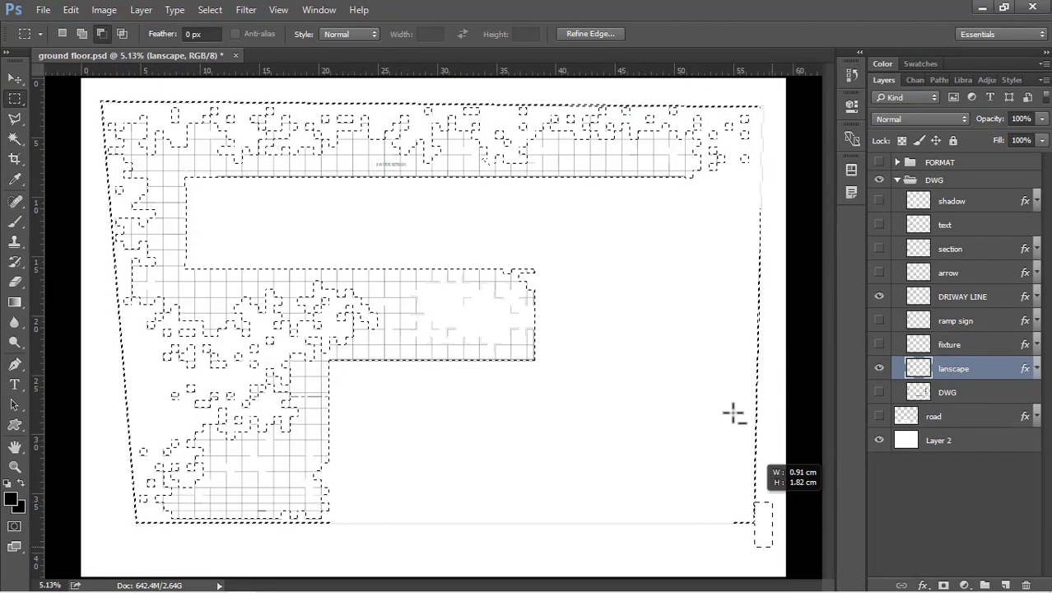
drag(698, 196, 698, 196)
Subtract the right end of the upper boundary strip and the remaining lower boundary strip with the Rectangular Marquee.
scroll(751, 91, up, 5)
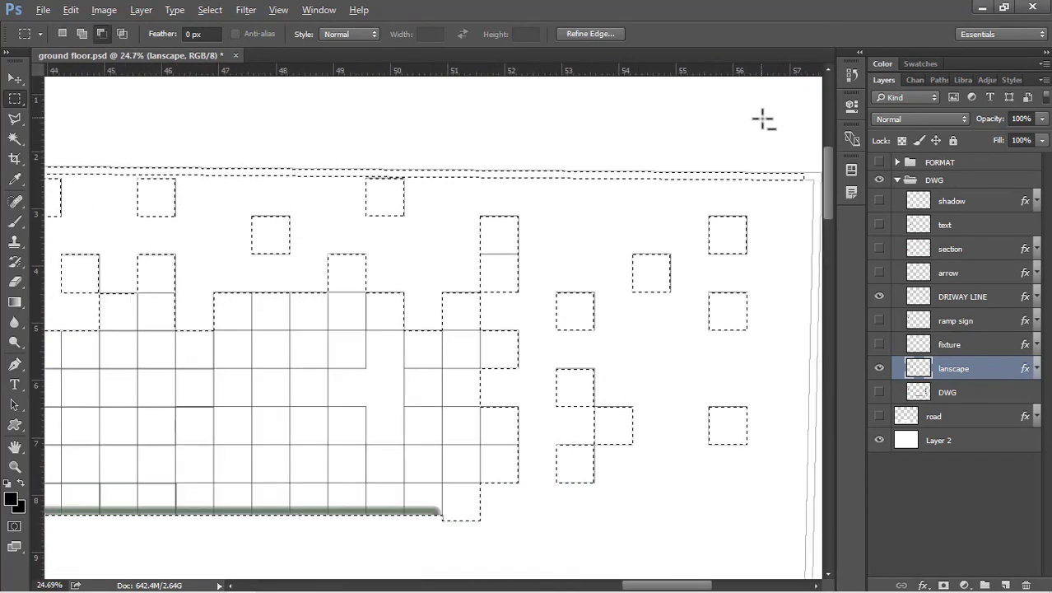
drag(810, 135, 420, 176)
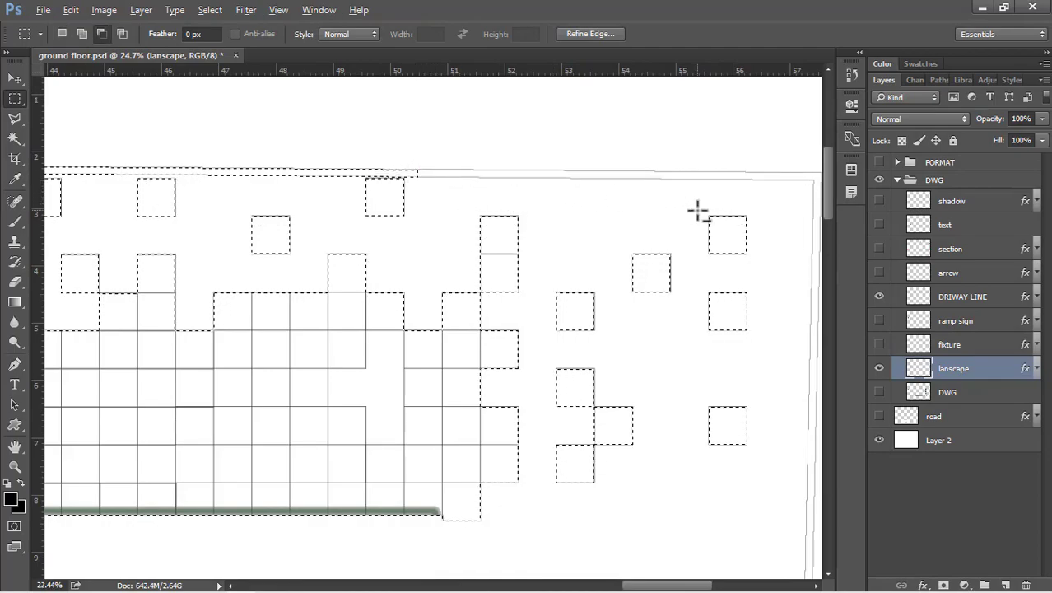
scroll(680, 178, down, 5)
scroll(164, 518, up, 4)
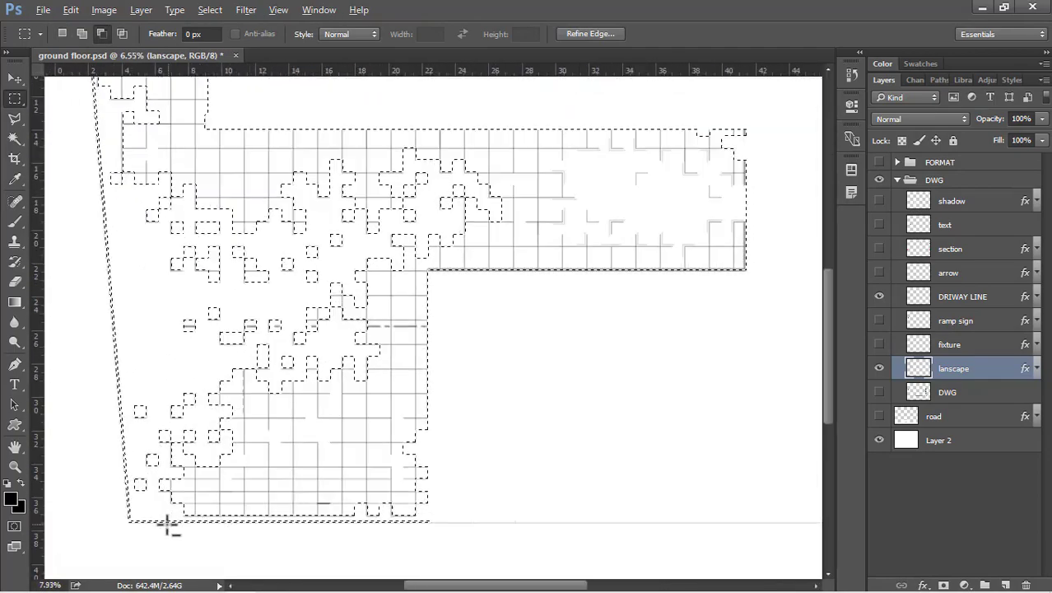
mouse_move(98, 496)
mouse_down()
mouse_move(701, 533)
mouse_move(798, 527)
mouse_up()
scroll(798, 502, down, 1)
scroll(228, 436, up, 1)
scroll(292, 543, down, 1)
Subtract the slanted left and upper site boundary strips from the selection with the Polygonal Lasso.
key(l)
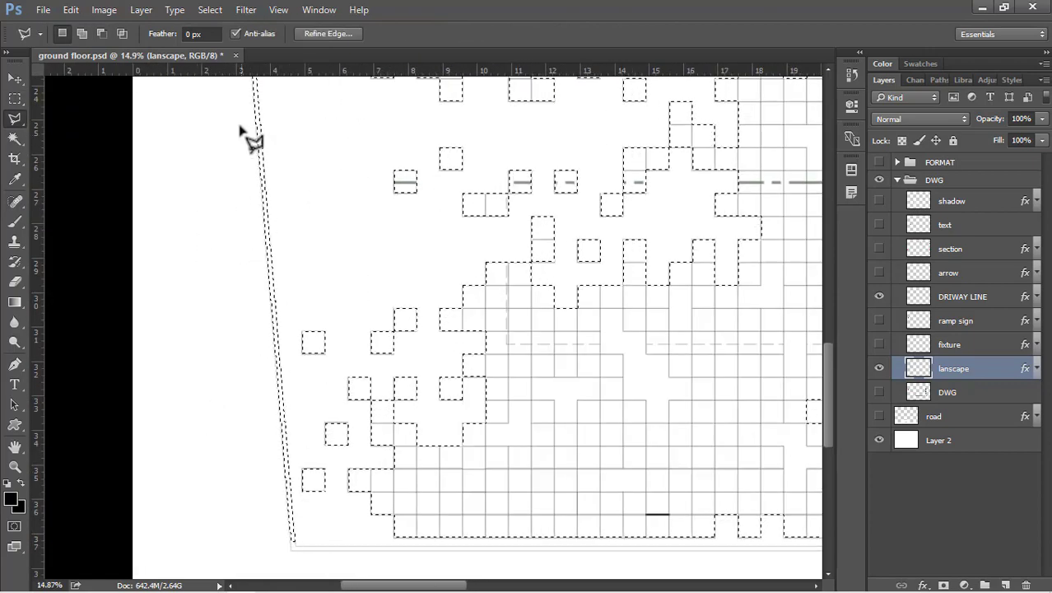
click(292, 553)
key(alt)
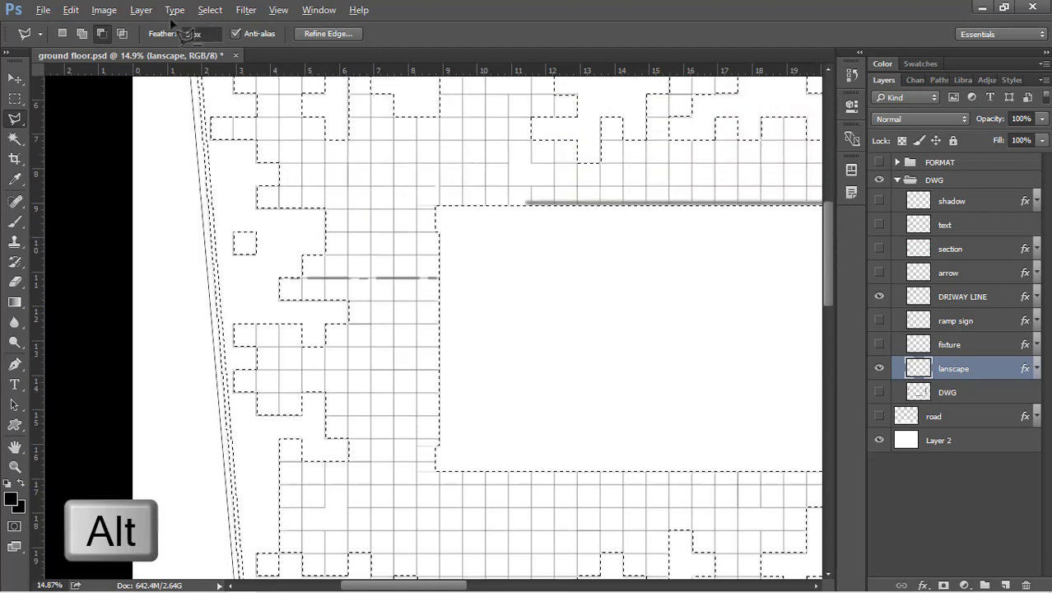
click(167, 141)
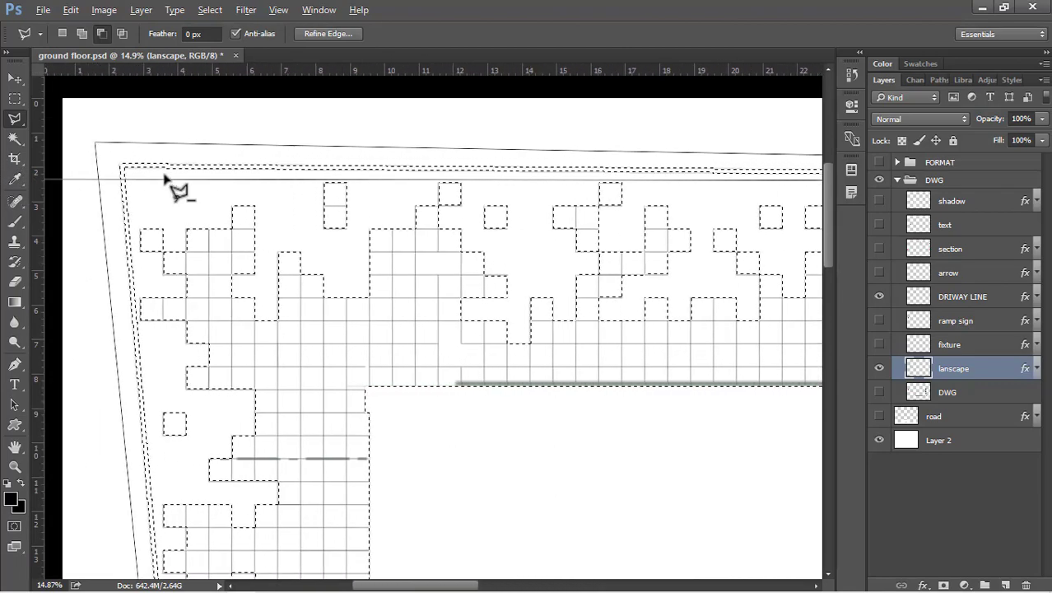
click(129, 175)
scroll(146, 384, down, 1)
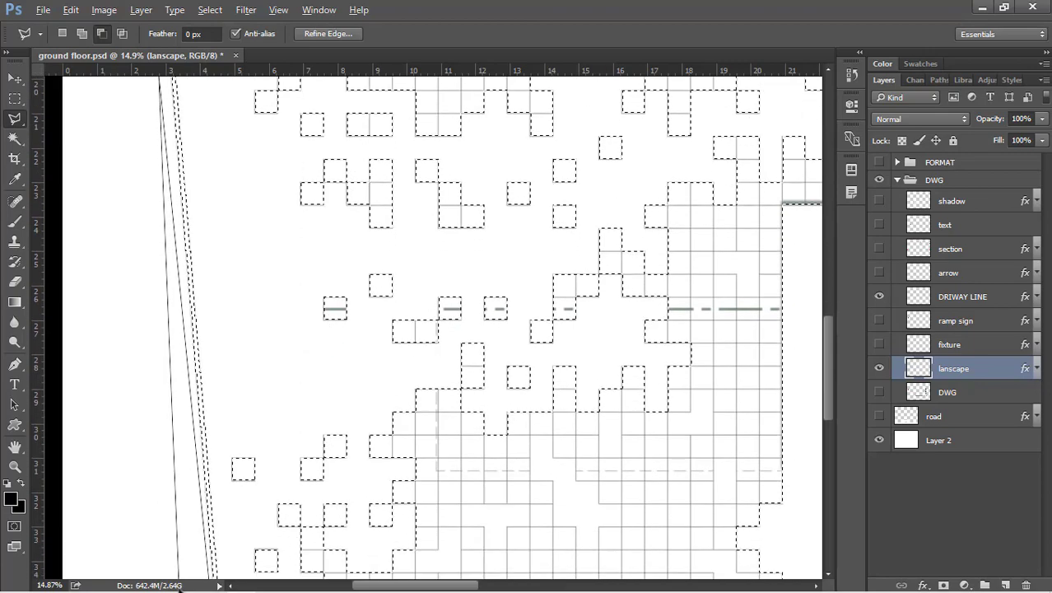
key(super+space)
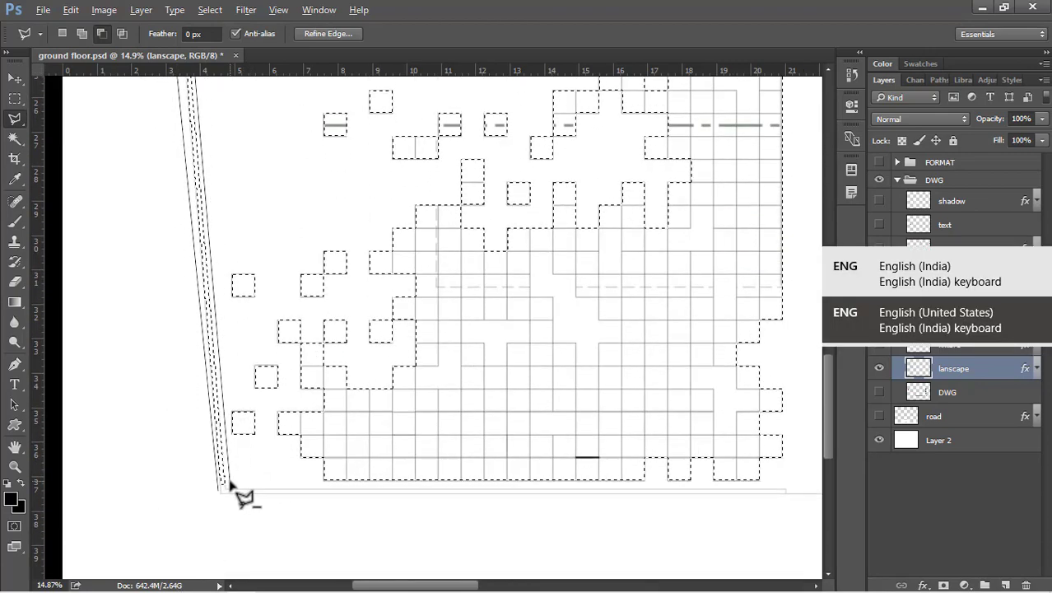
key(ctrl+0)
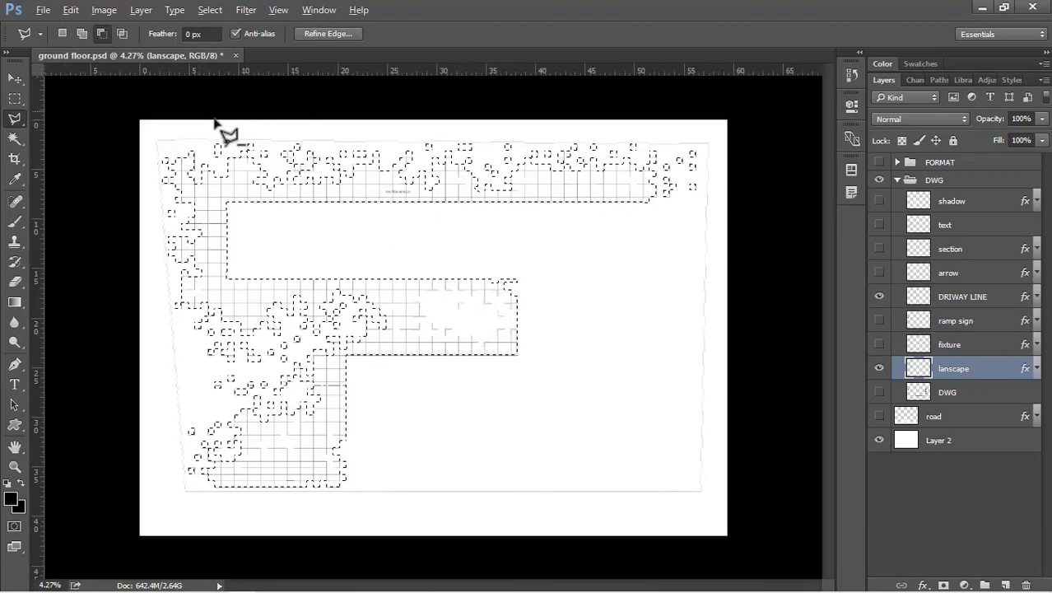
Subtract the large irregular planting bed and the open two-cell gap beside it with the Magic Wand.
scroll(381, 309, up, 12)
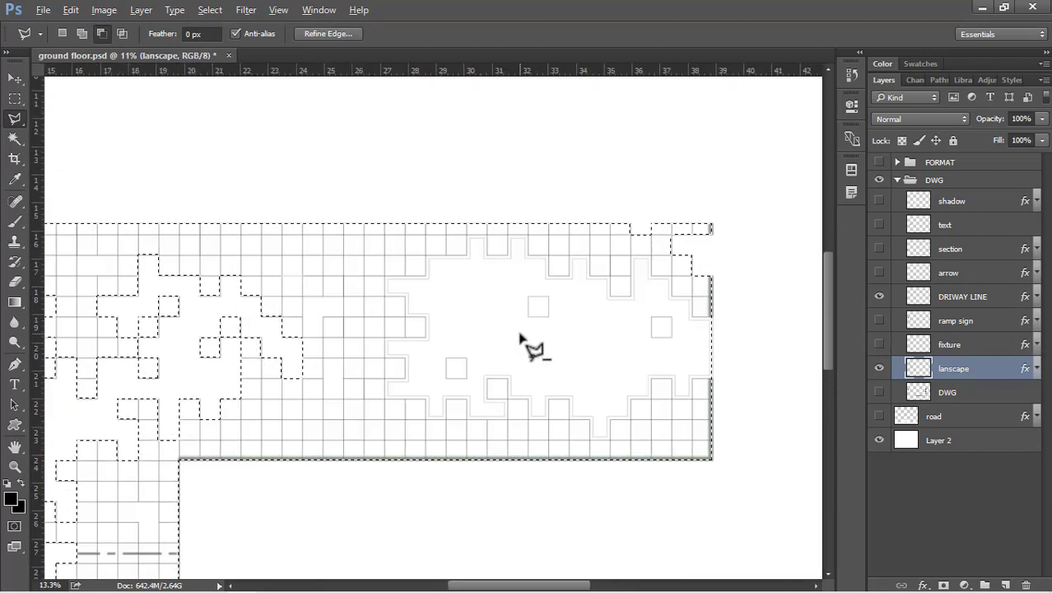
scroll(630, 375, up, 1)
key(w)
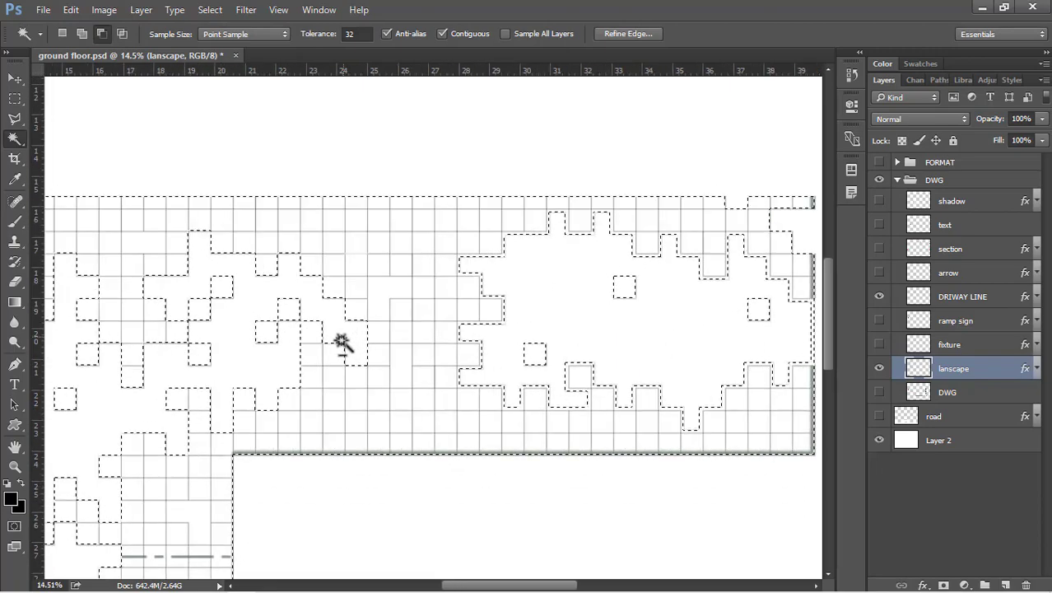
scroll(394, 383, up, 3)
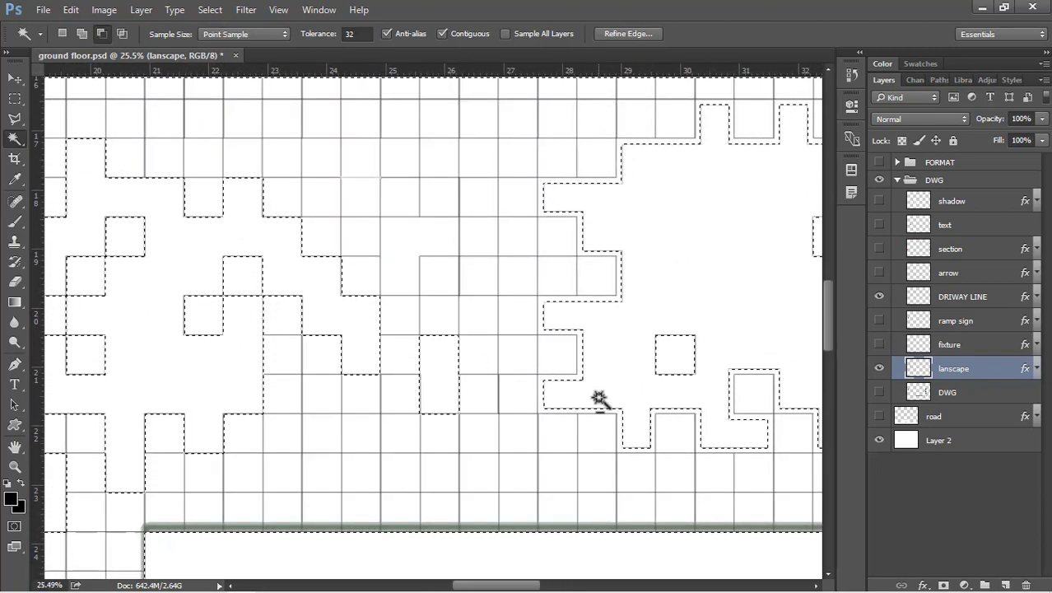
scroll(599, 399, down, 2)
scroll(347, 212, up, 2)
scroll(329, 272, down, 5)
scroll(173, 420, up, 4)
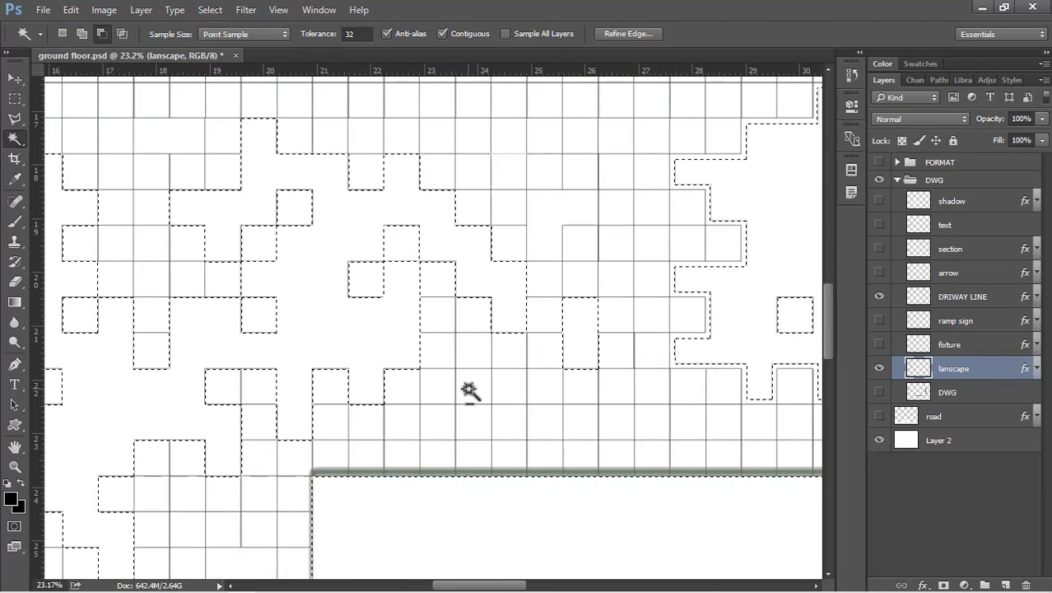
Subtract merged blank tiles from the middle paving band and its left end with the Magic Wand.
scroll(468, 390, down, 3)
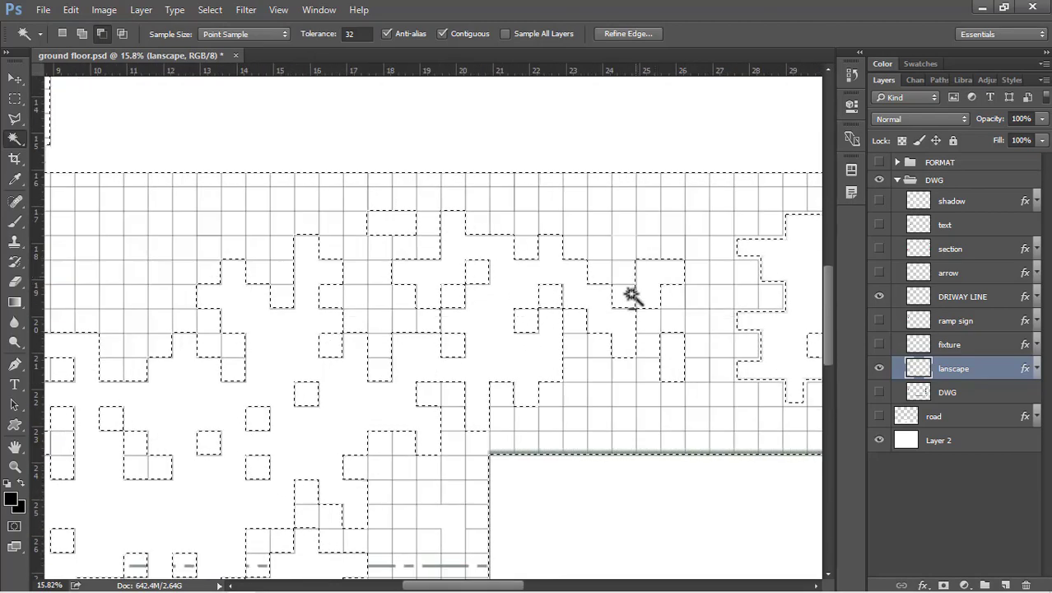
scroll(132, 189, up, 3)
scroll(675, 276, down, 3)
scroll(185, 308, up, 2)
scroll(601, 453, down, 3)
scroll(270, 282, up, 3)
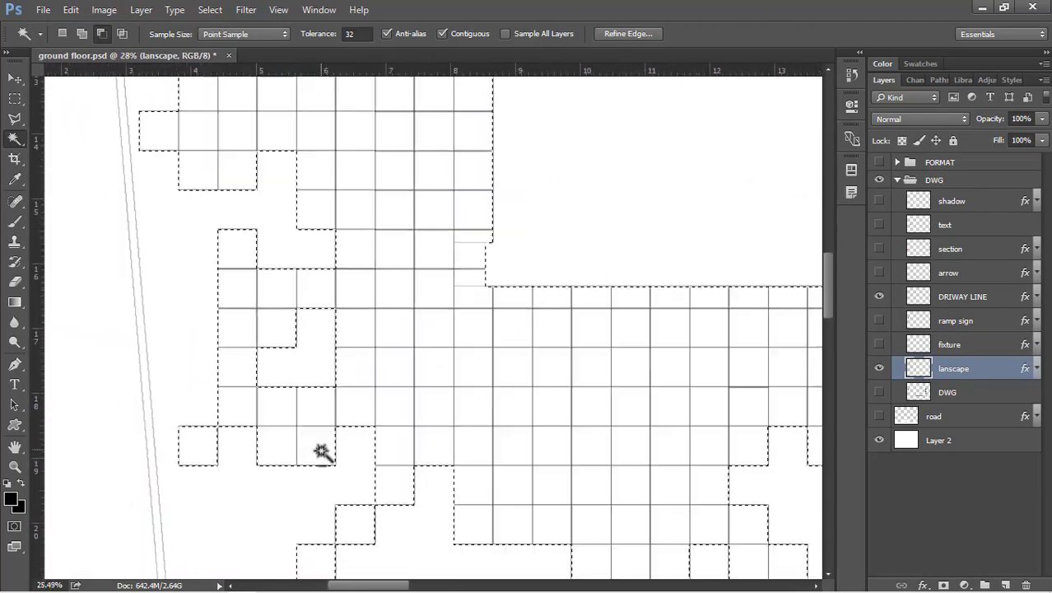
Subtract merged blank tiles in the upper-left paving, just above the green line's left end, with the Magic Wand.
scroll(322, 452, down, 3)
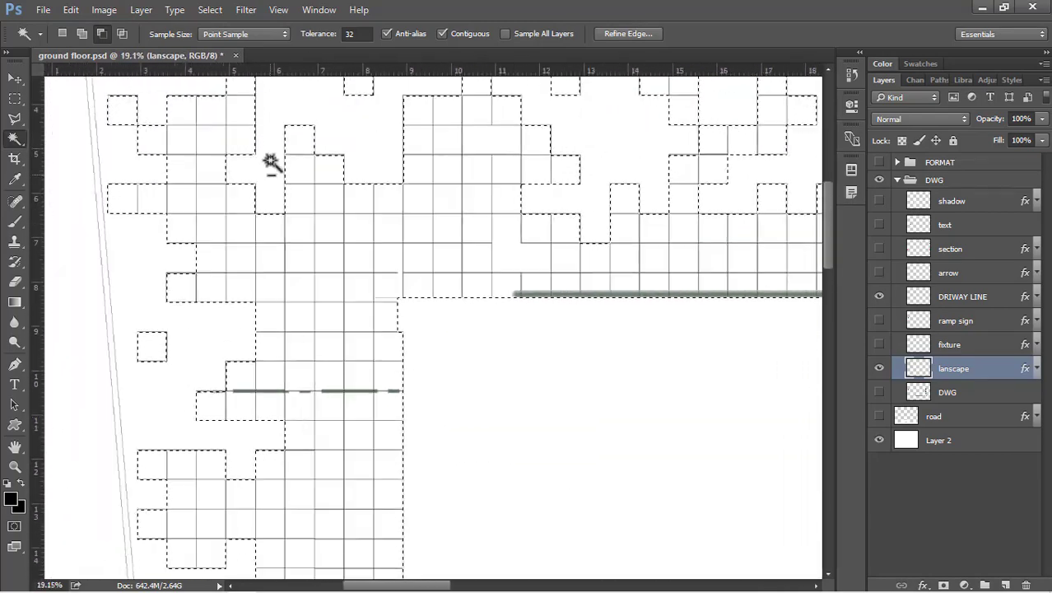
scroll(264, 375, down, 1)
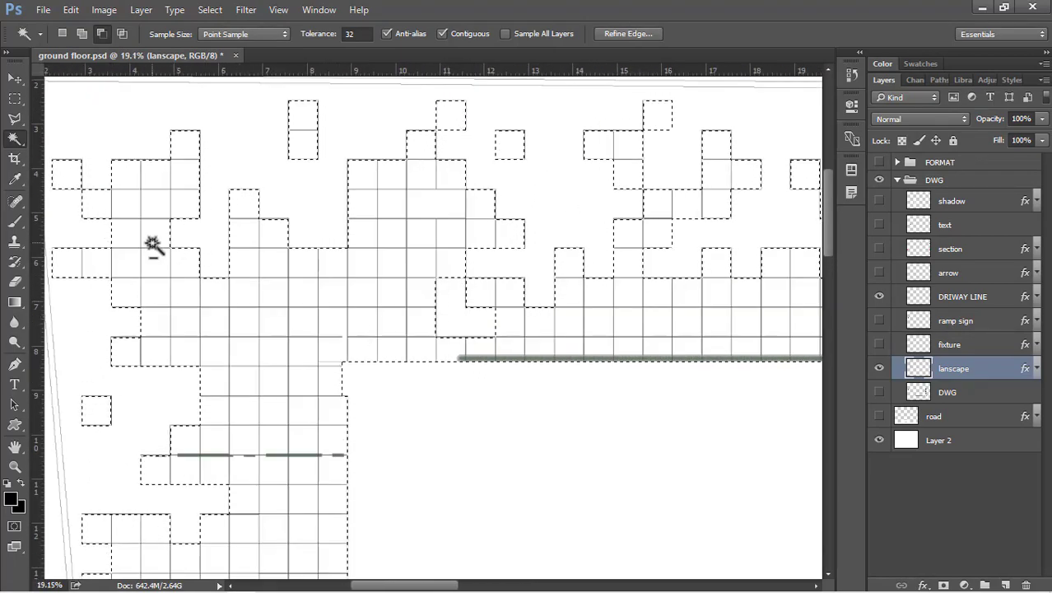
scroll(152, 244, down, 4)
scroll(217, 280, up, 6)
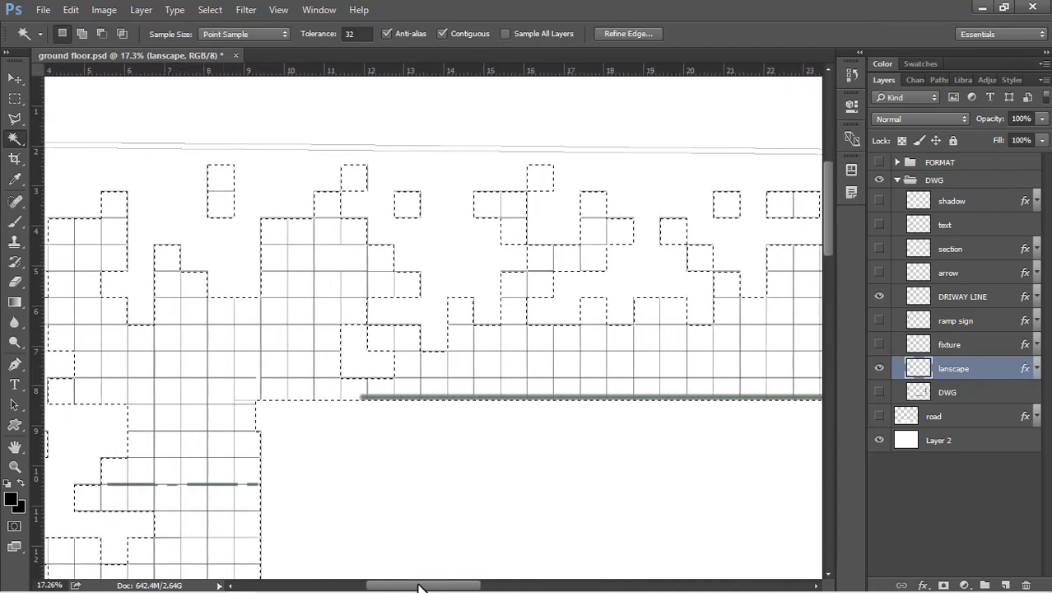
Subtract scattered merged blank tiles throughout the lower-left paving grid with the Magic Wand.
scroll(305, 284, down, 10)
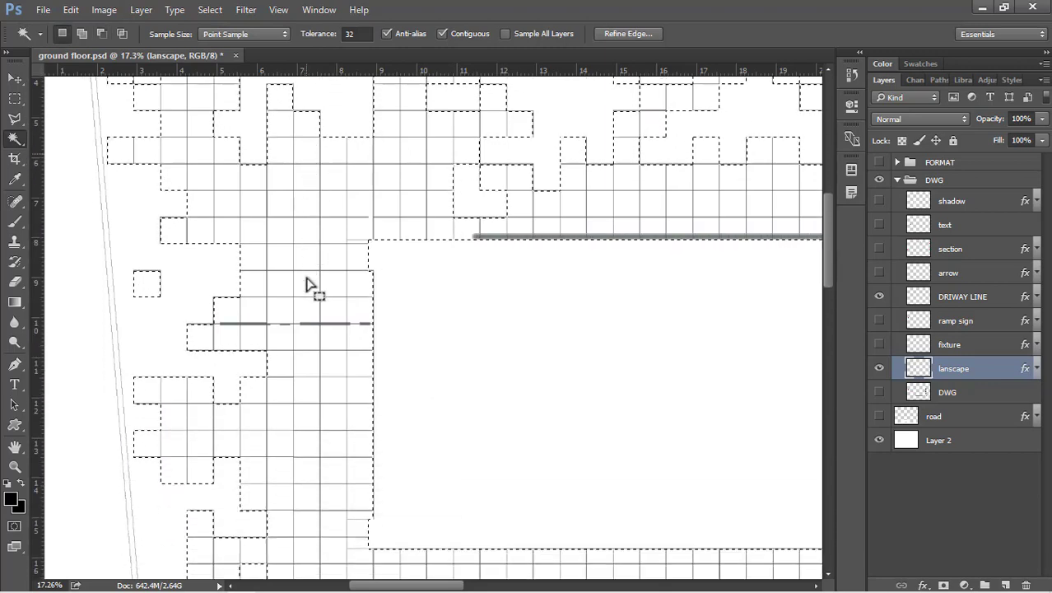
scroll(305, 284, down, 7)
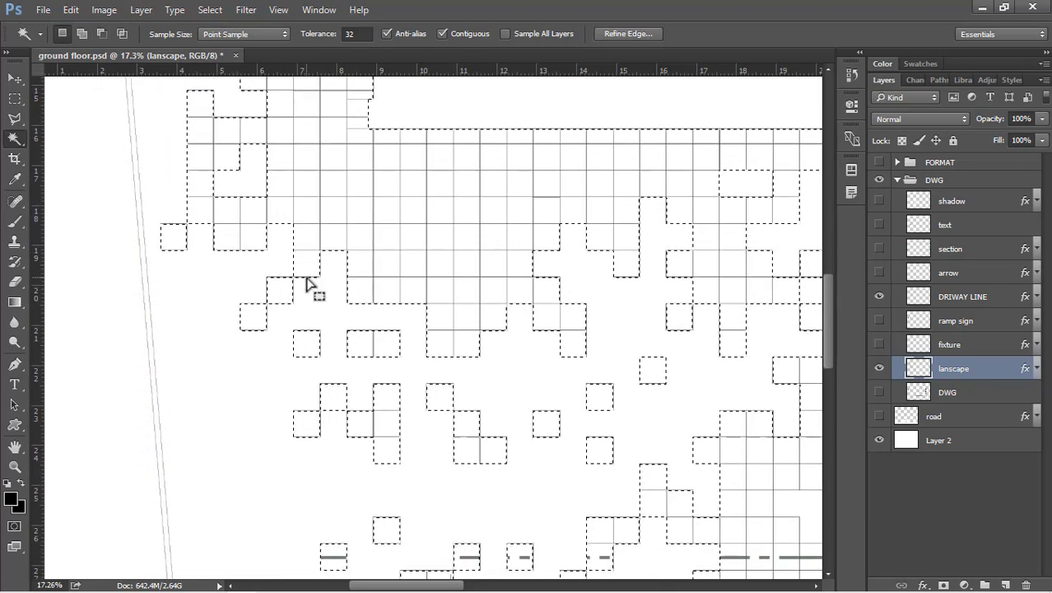
alt+click(752, 487)
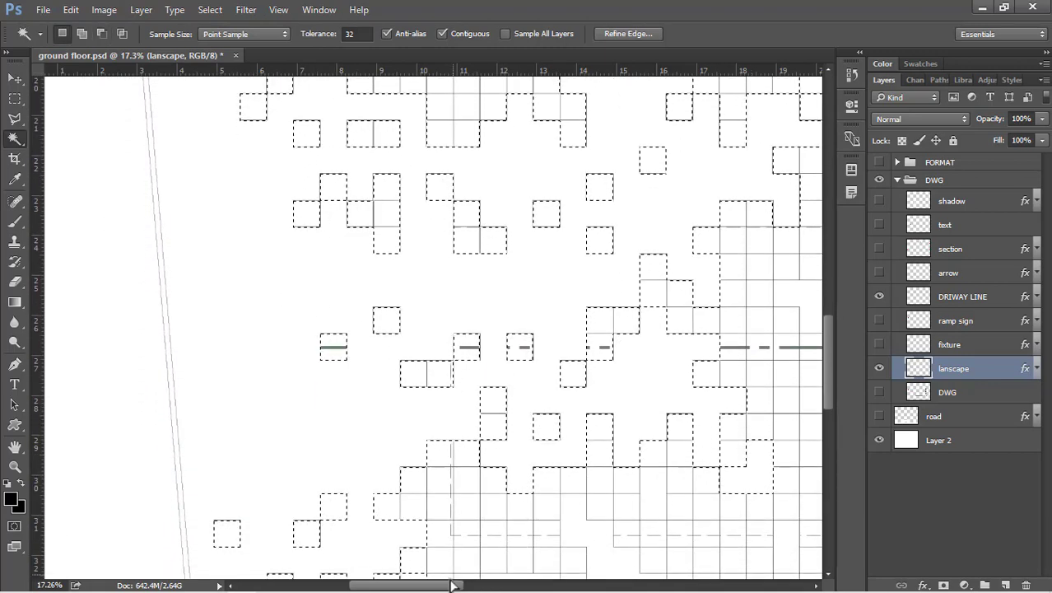
scroll(347, 377, right, 2)
scroll(557, 265, down, 5)
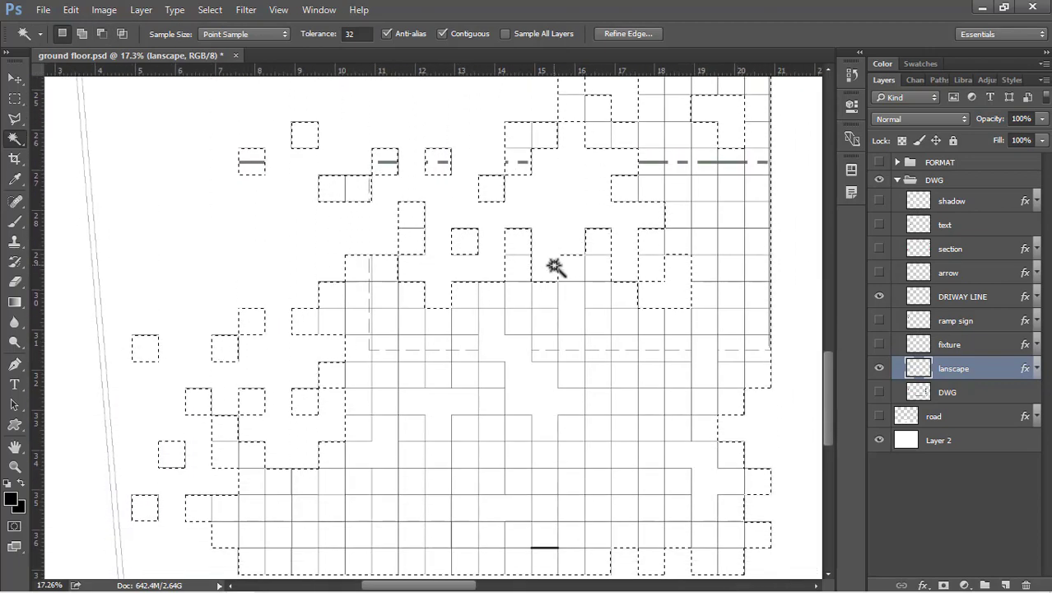
scroll(477, 362, down, 3)
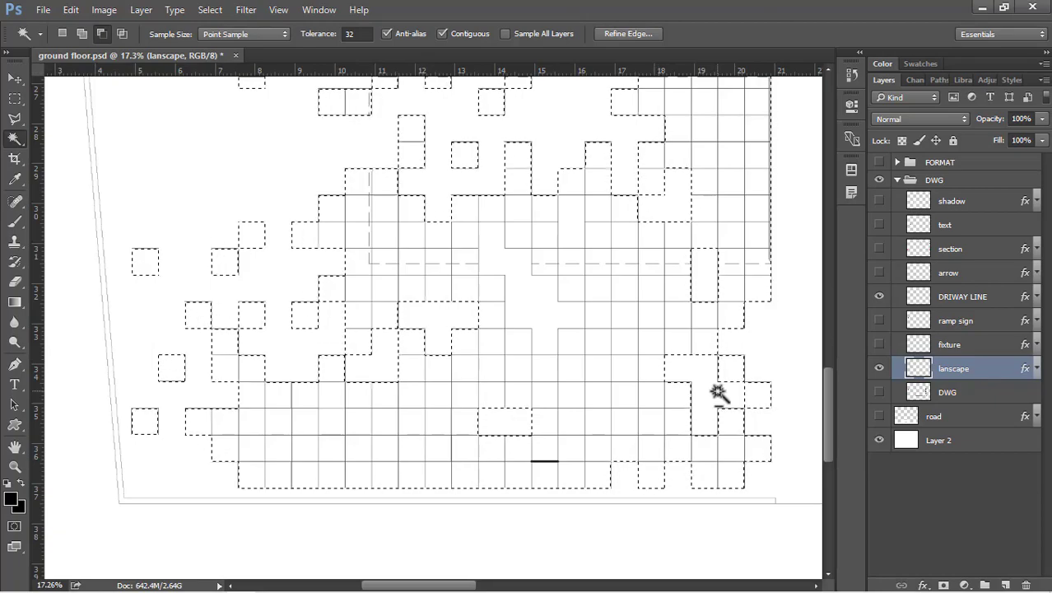
scroll(154, 477, down, 4)
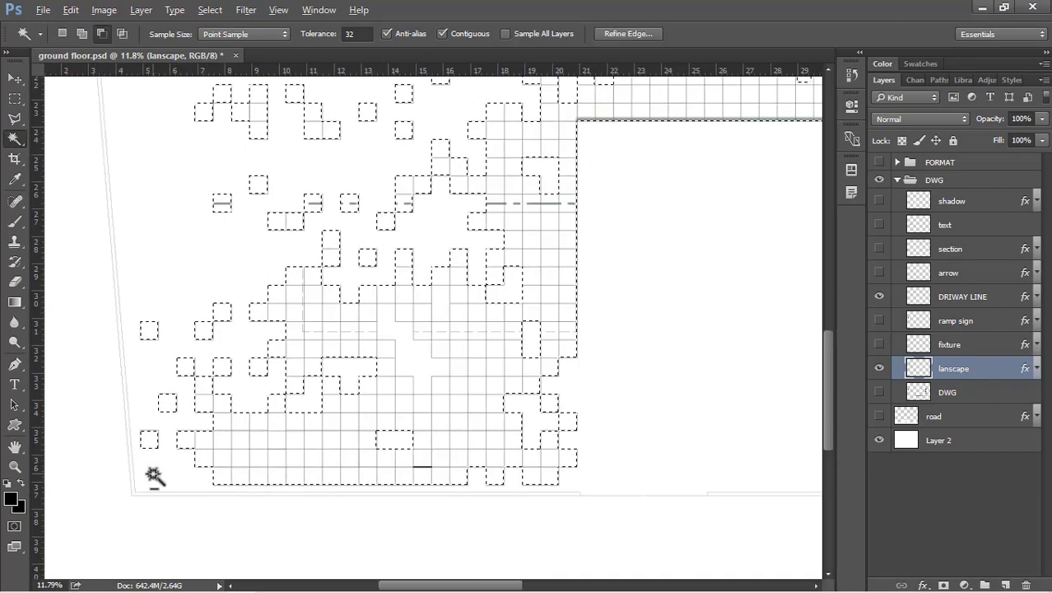
Subtract the thin border strip between the paving grid and the irregular planting bed's outline with the Magic Wand.
scroll(439, 461, up, 3)
scroll(467, 457, down, 2)
scroll(617, 156, up, 5)
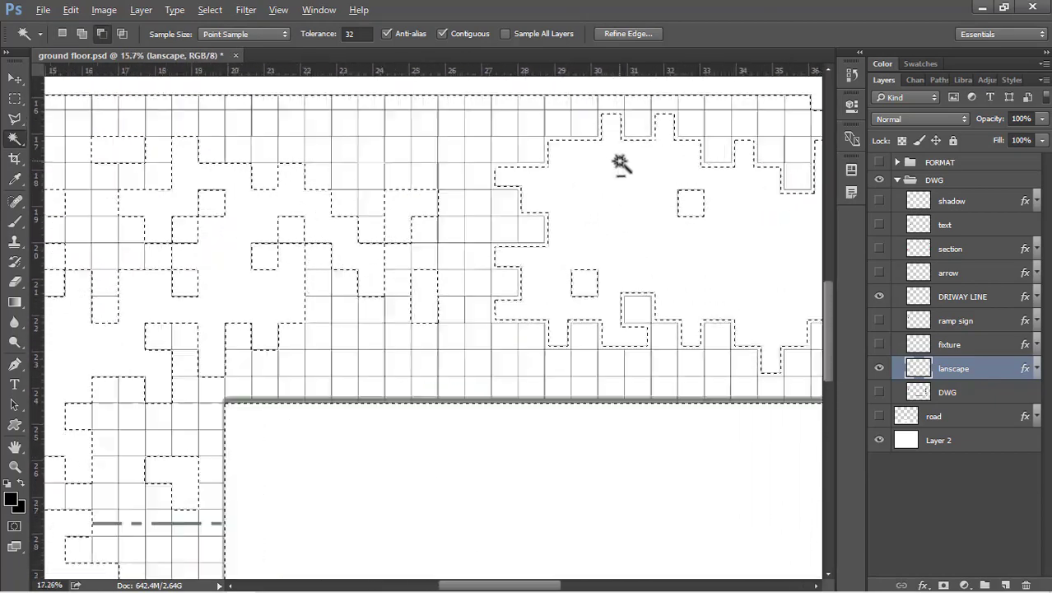
drag(572, 152, 418, 168)
scroll(469, 169, up, 2)
scroll(288, 216, up, 4)
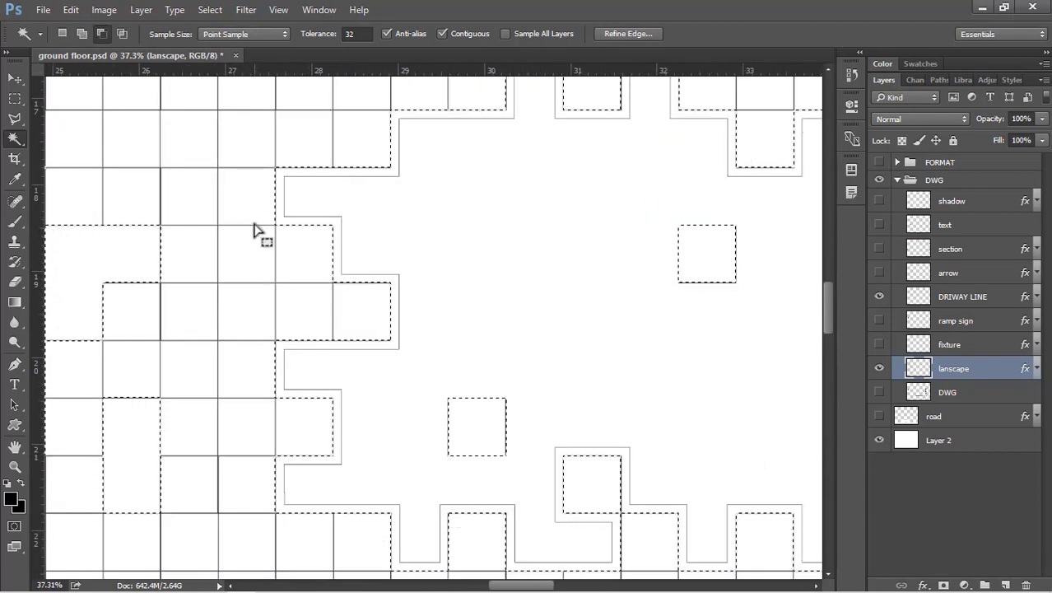
Subtract single blank tiles in the paving between the planting bed and the lower green edge with the Magic Wand.
scroll(388, 368, down, 4)
scroll(338, 391, up, 1)
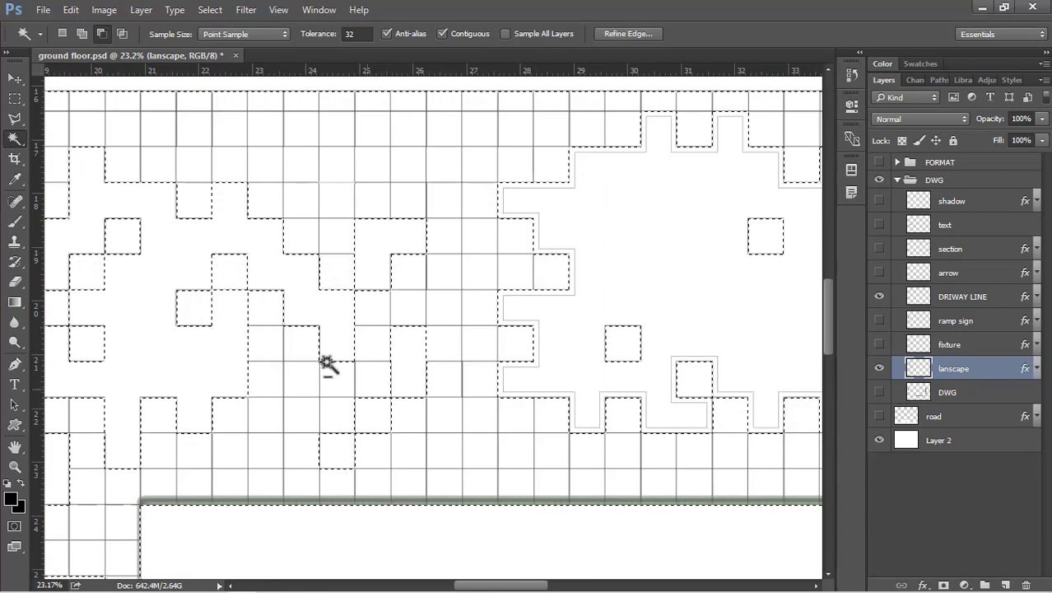
scroll(563, 325, down, 2)
scroll(585, 448, up, 3)
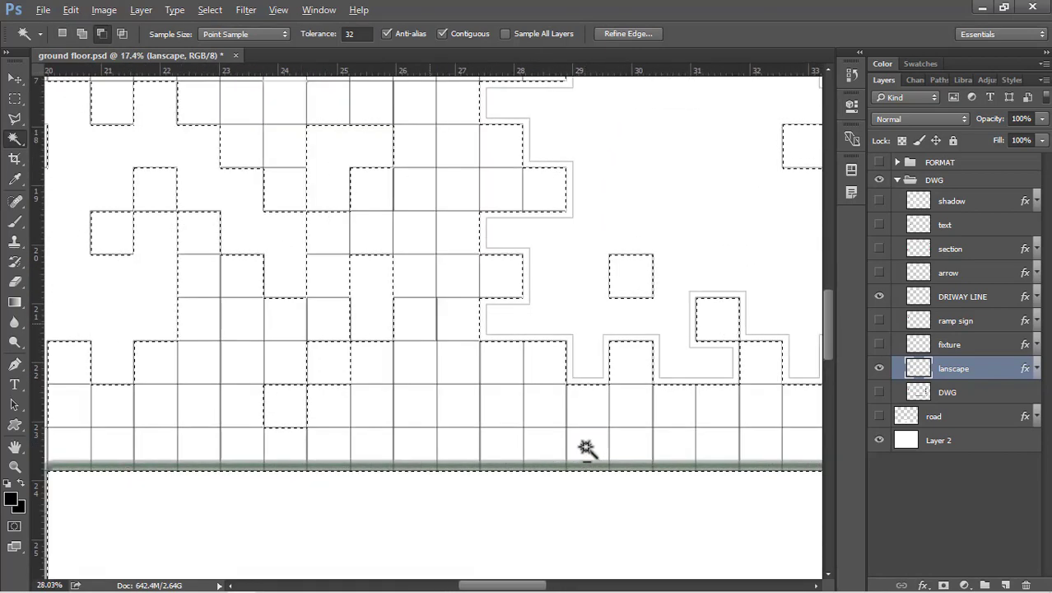
scroll(536, 365, down, 2)
scroll(368, 362, up, 2)
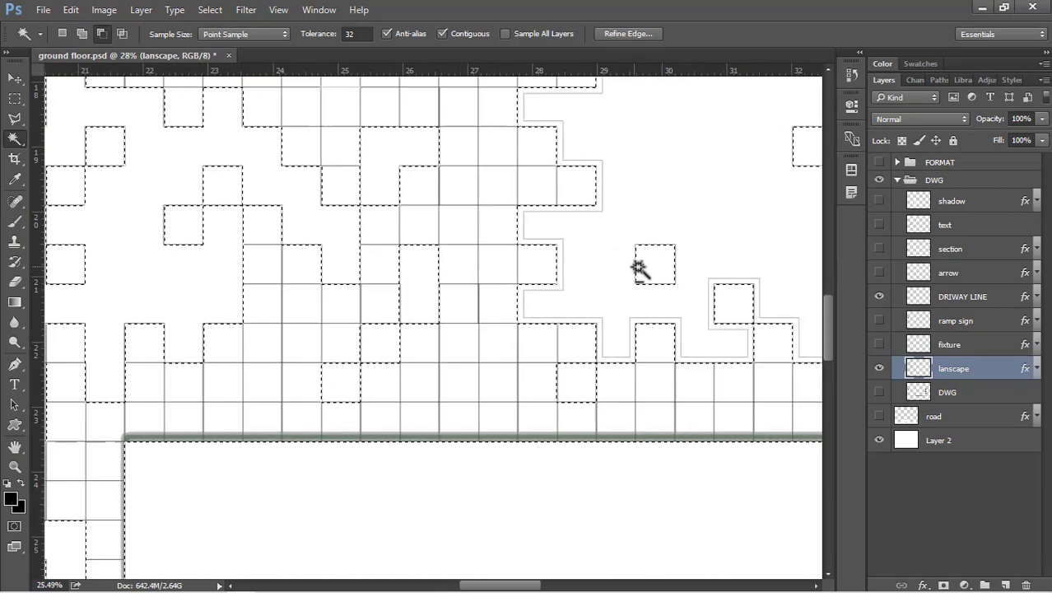
Subtract further individual tiles from the lower-left paving below the dash-dot line with the Magic Wand.
scroll(230, 430, down, 3)
scroll(343, 466, down, 2)
scroll(343, 457, up, 3)
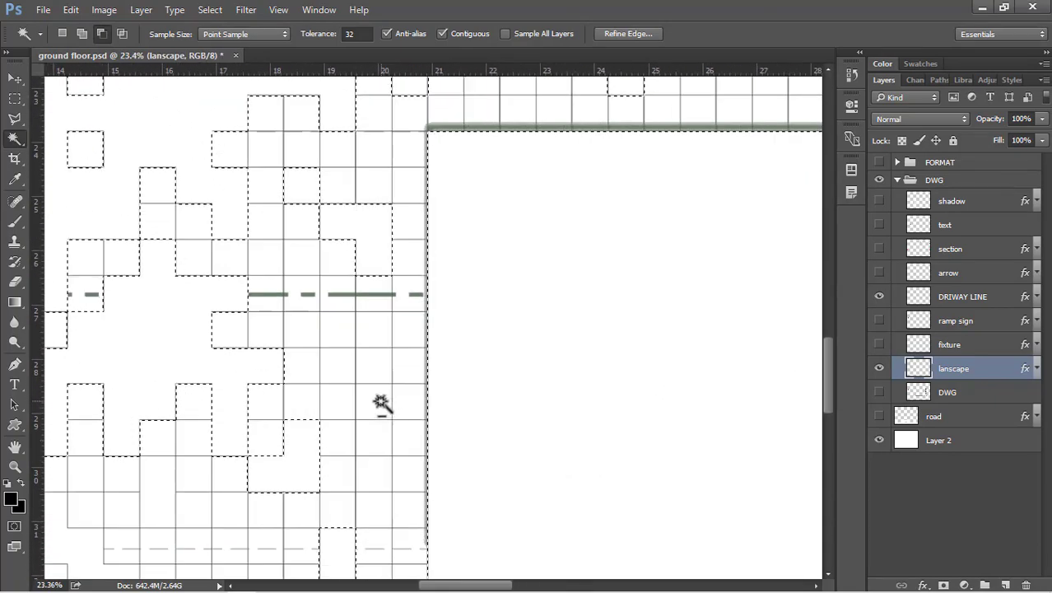
scroll(452, 325, down, 4)
scroll(345, 405, up, 3)
scroll(449, 259, down, 2)
scroll(289, 451, up, 2)
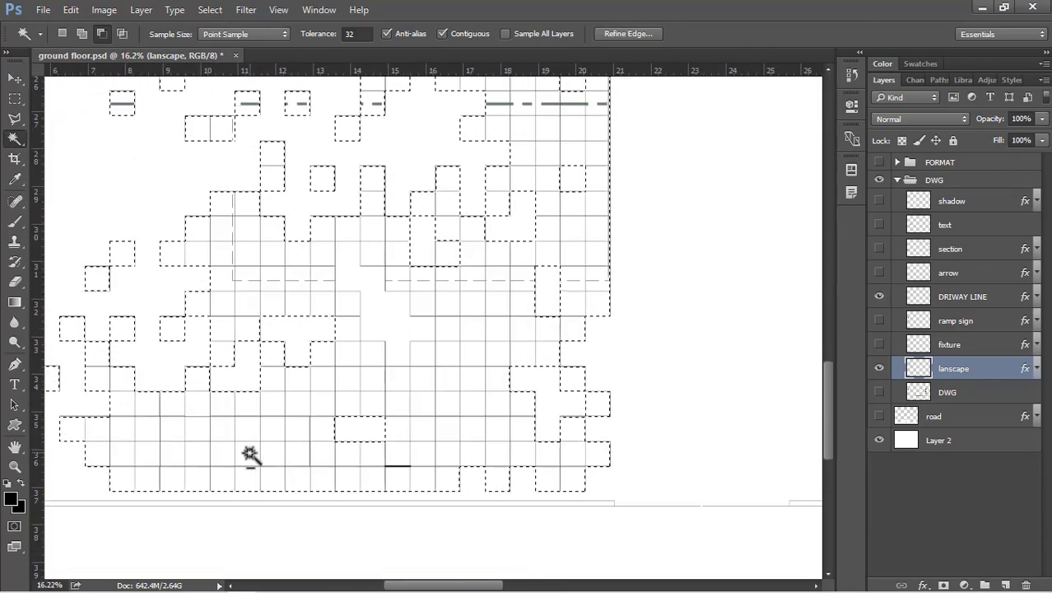
scroll(160, 148, down, 3)
scroll(134, 152, up, 2)
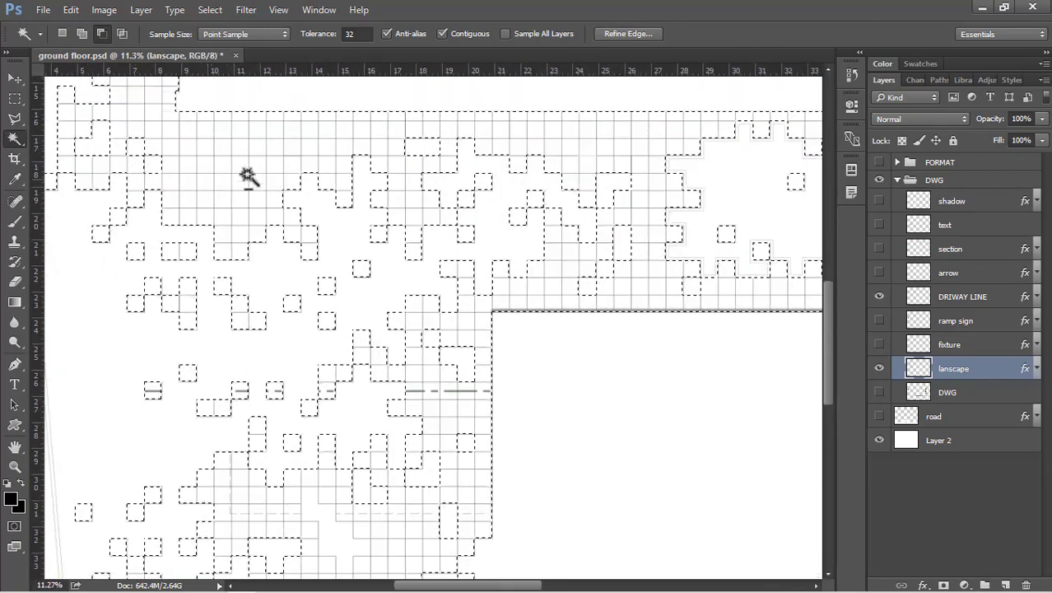
Inspect the landscape paving selection around the planting bed, left strip and upper grid for tiles still needing removal.
scroll(199, 251, down, 1)
scroll(545, 383, up, 3)
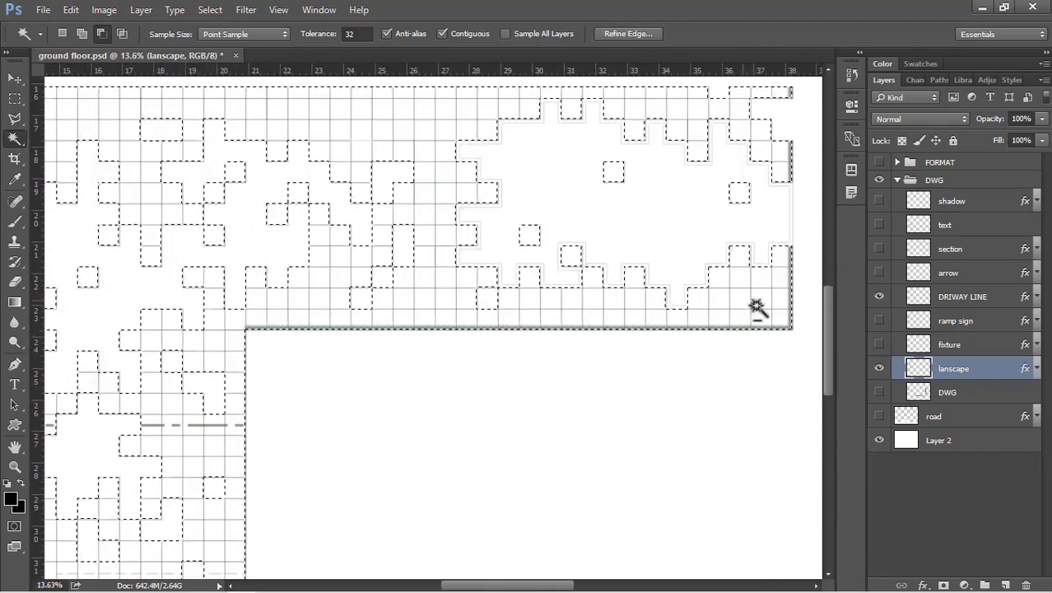
scroll(278, 216, down, 3)
scroll(288, 247, up, 3)
scroll(312, 328, down, 2)
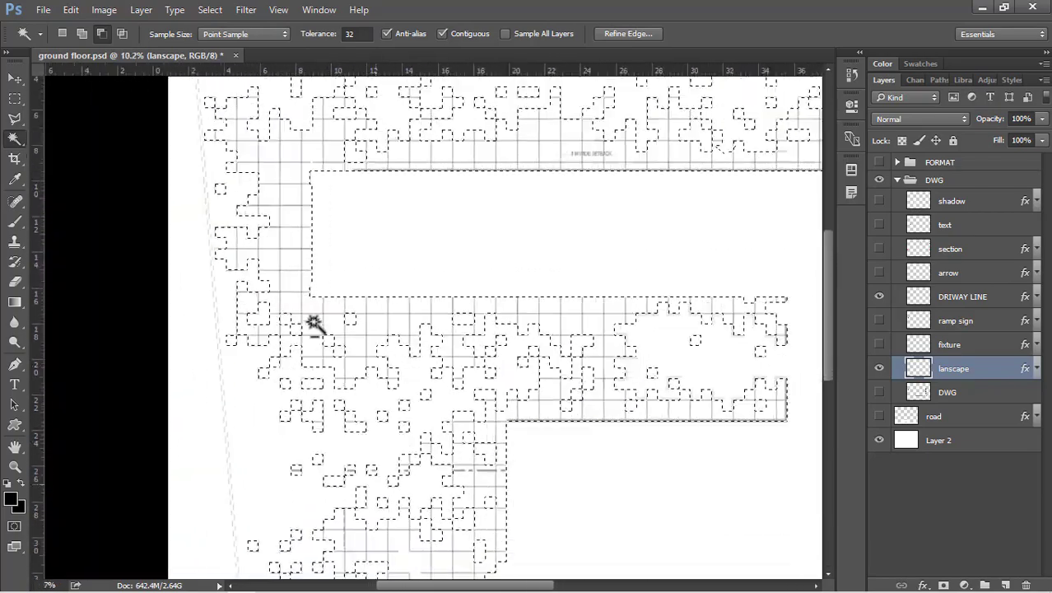
scroll(288, 264, up, 1)
scroll(271, 190, up, 1)
scroll(291, 162, down, 3)
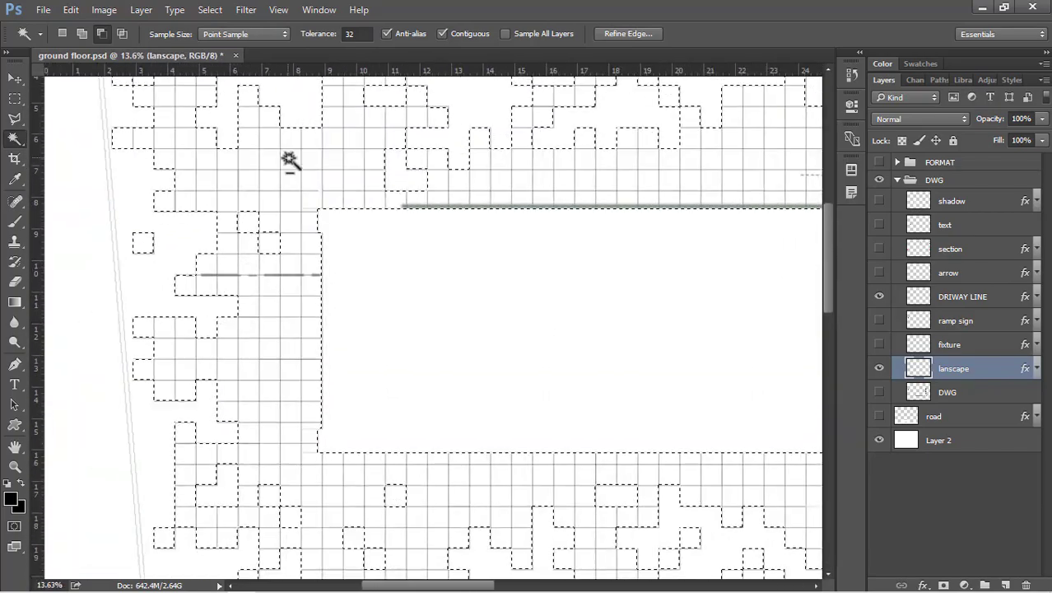
scroll(444, 206, down, 3)
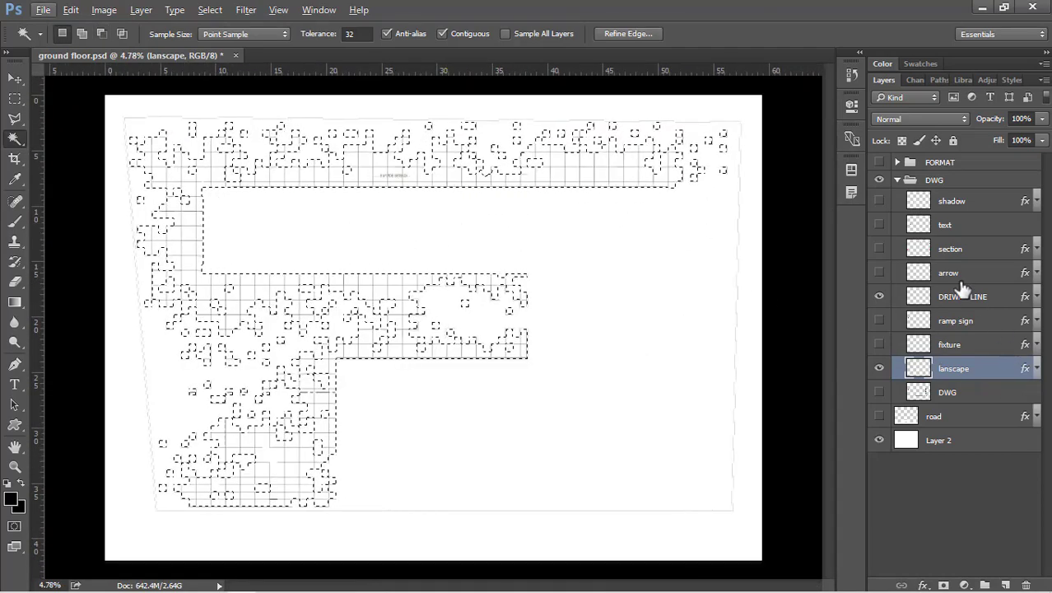
Collapse the DWG group and create a layer named grass directly above the road layer.
click(897, 180)
click(954, 203)
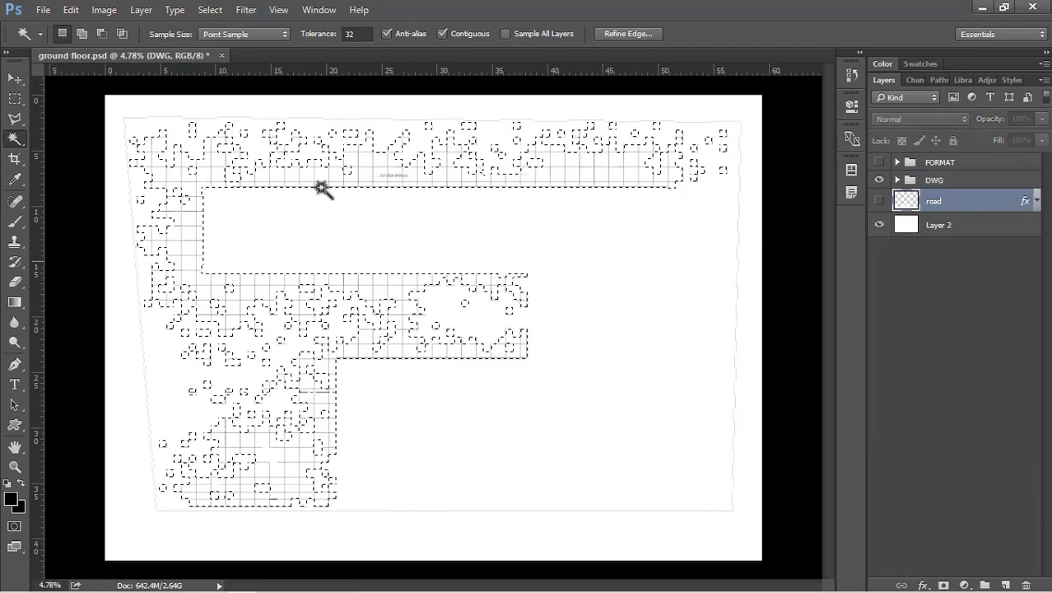
click(1006, 584)
double_click(938, 200)
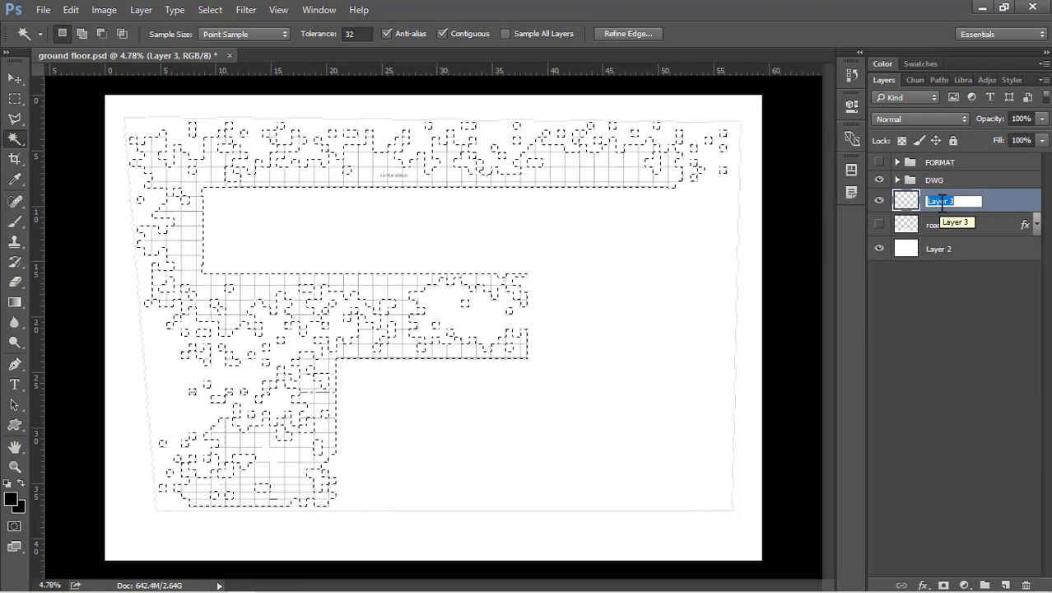
text(grass)
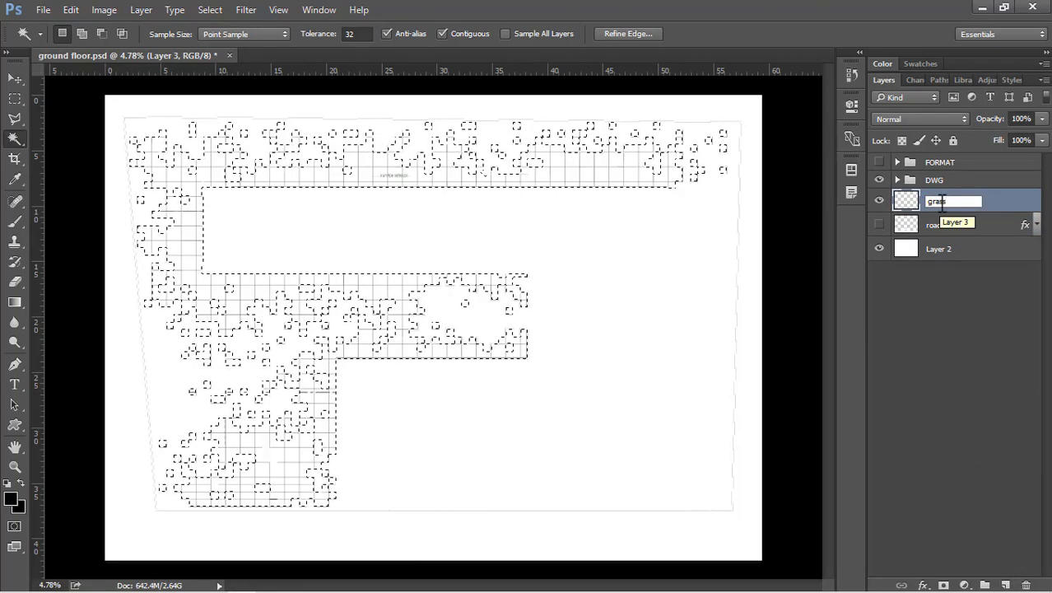
Place the grass layer in a new group named green.
drag(930, 206, 987, 581)
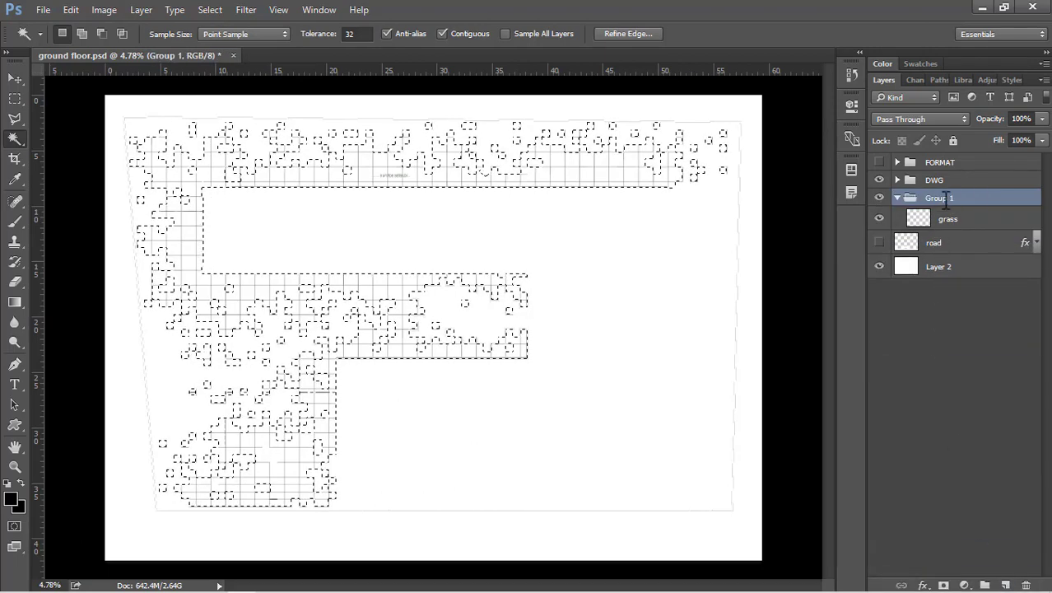
double_click(938, 197)
text(green)
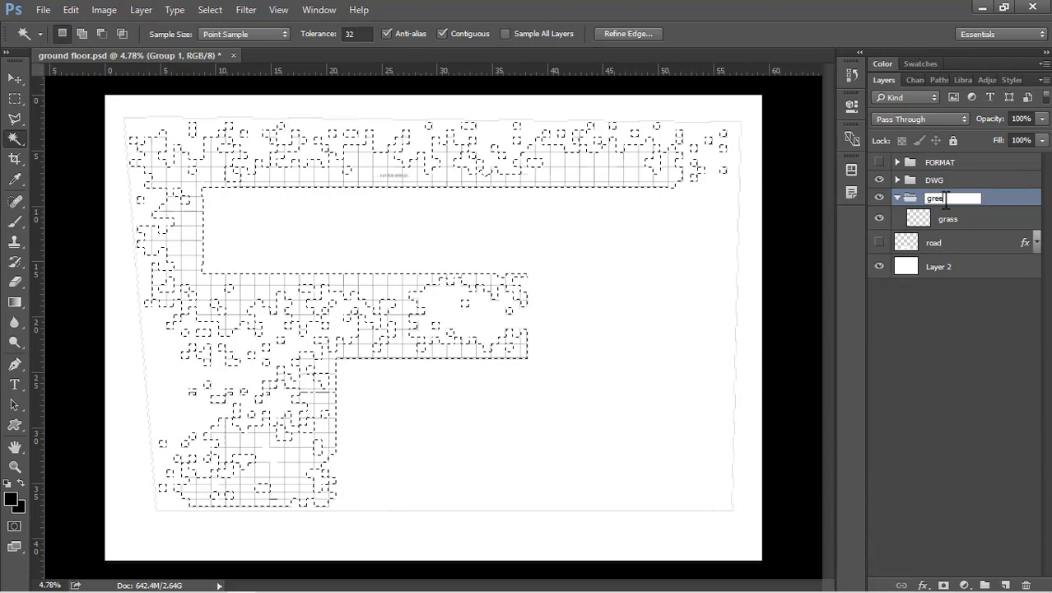
Fill the paving selection with white on the grass layer.
click(946, 218)
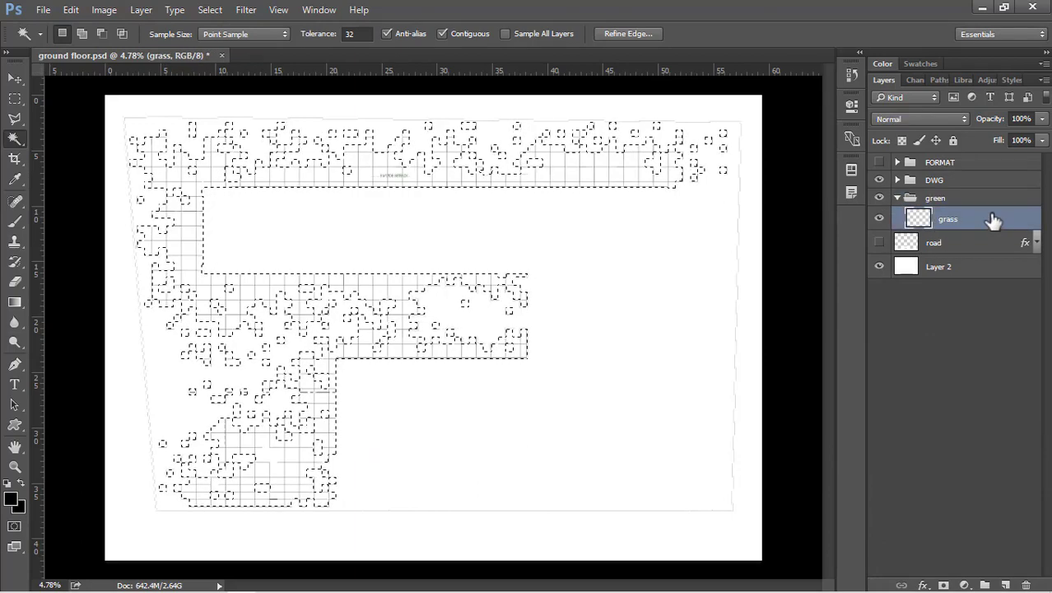
key(shift+BackSpace)
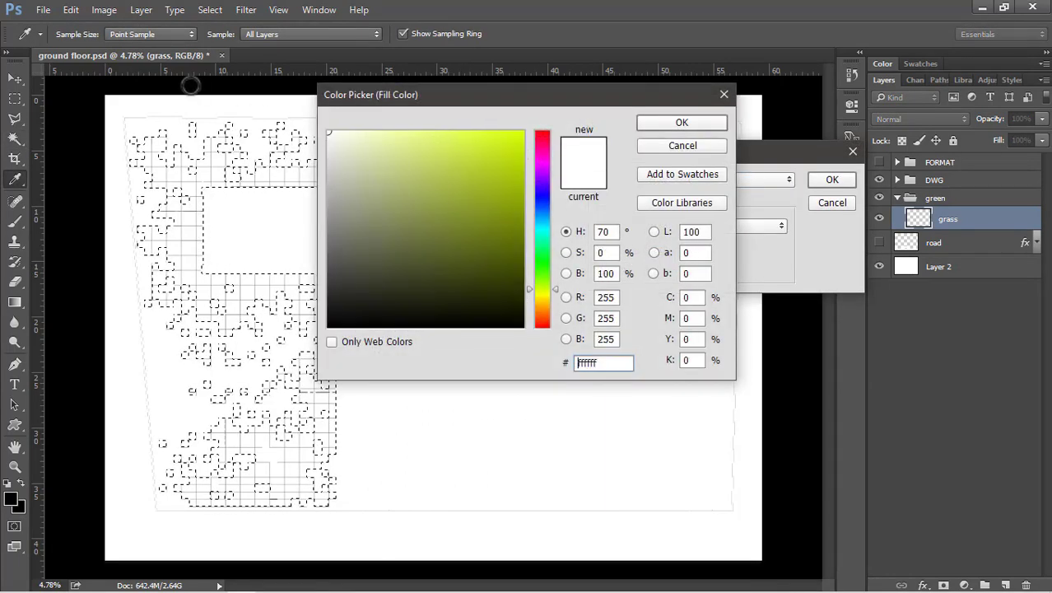
click(710, 132)
click(832, 180)
key(w)
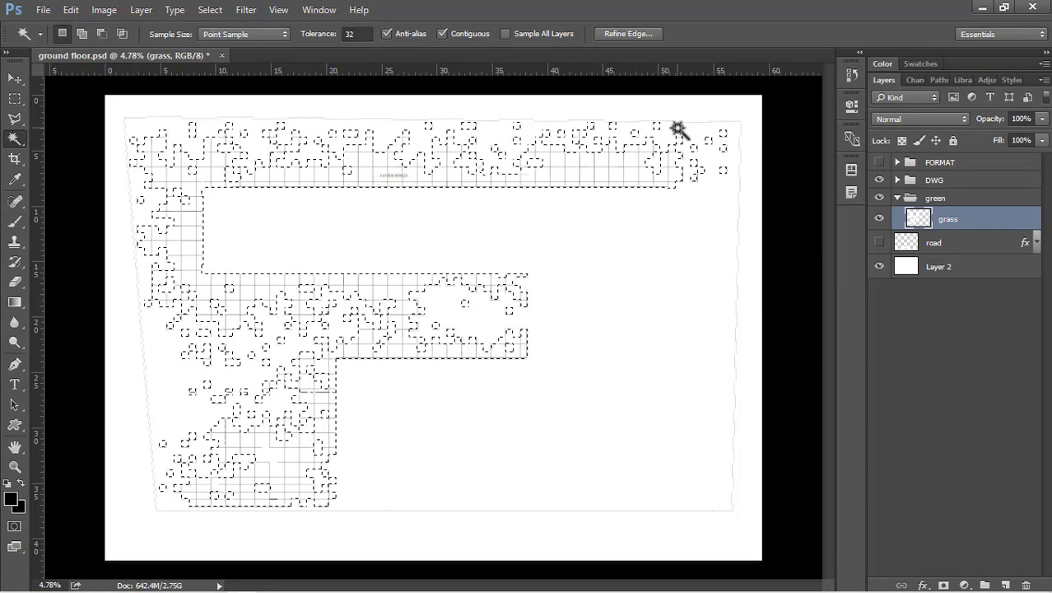
Switch to the PS floor plan render folder and open grass_1.jpg with Adobe Photoshop CC 2015.
click(984, 4)
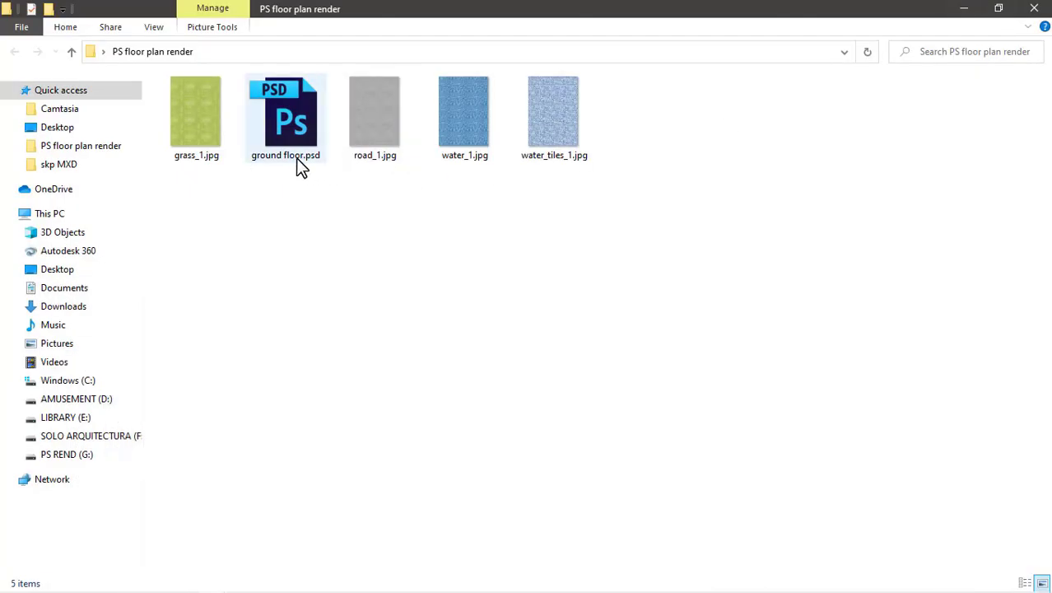
double_click(203, 124)
right_click(202, 124)
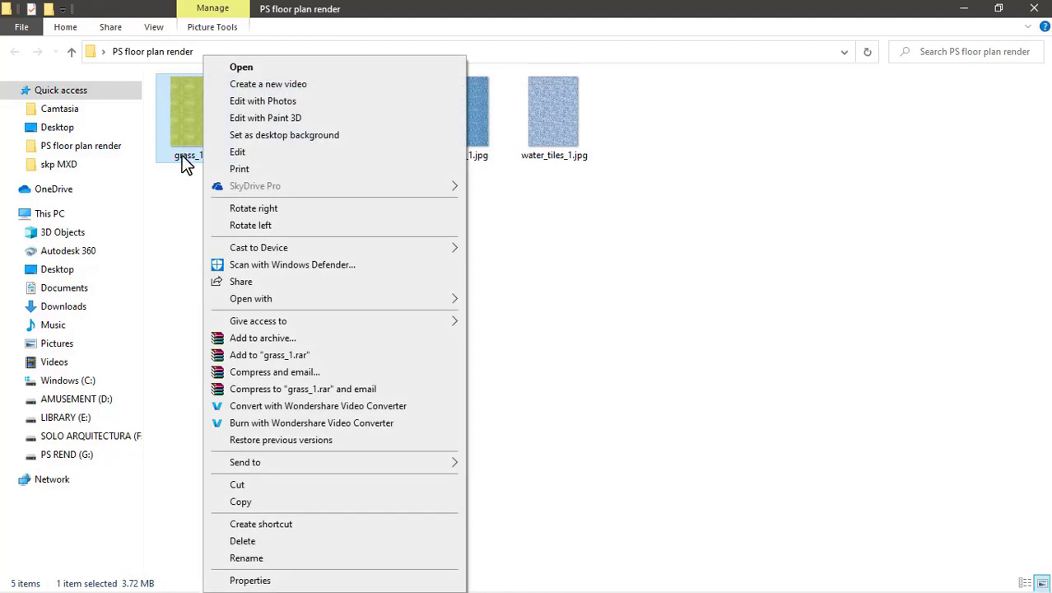
mouse_move(316, 300)
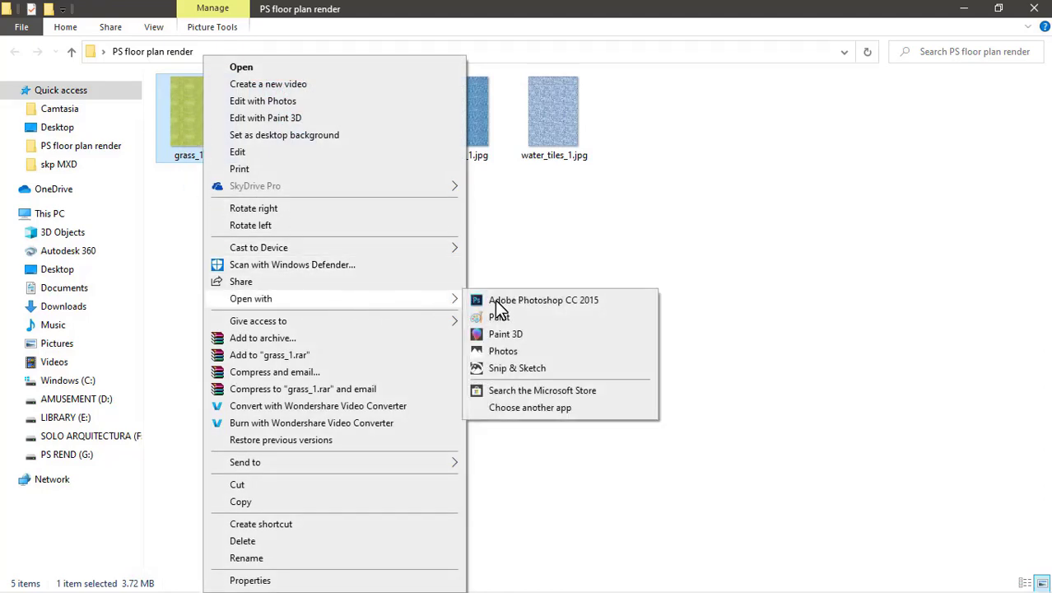
click(543, 300)
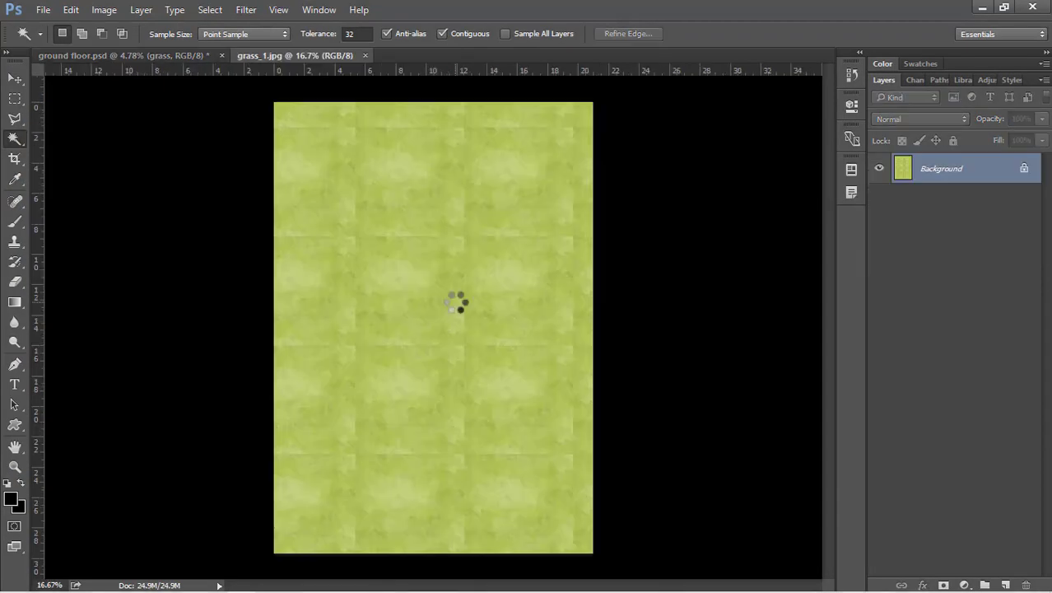
Define the grass image as a pattern named grass_1 and close the image file.
click(70, 10)
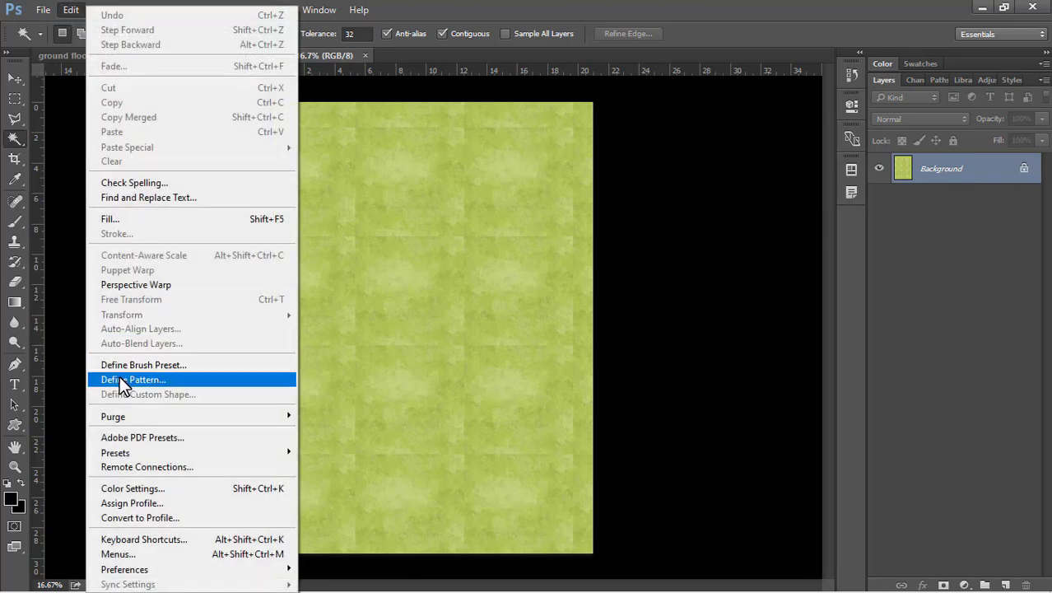
click(181, 379)
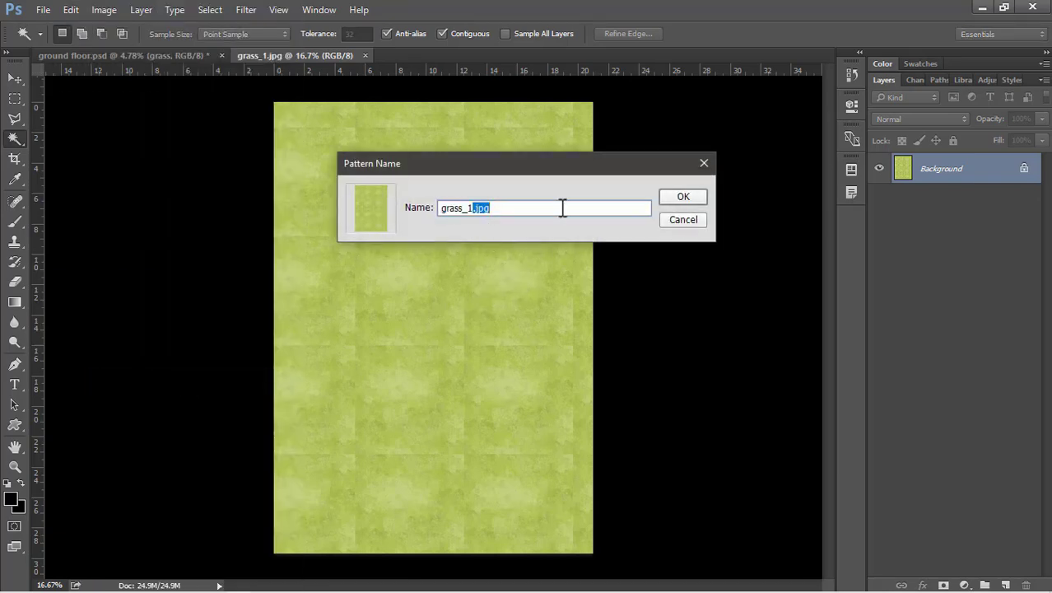
click(682, 199)
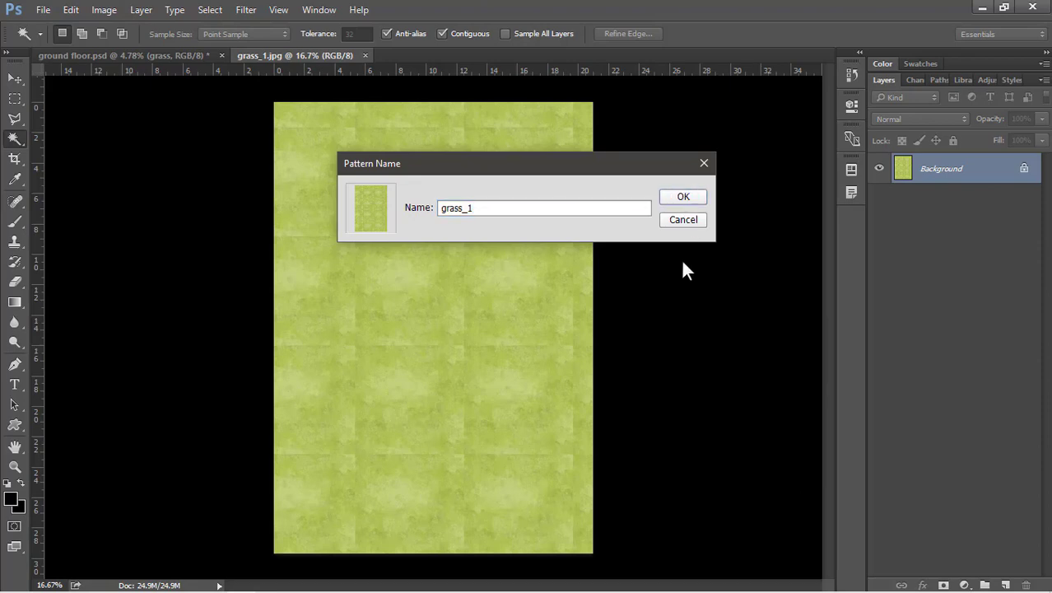
click(365, 56)
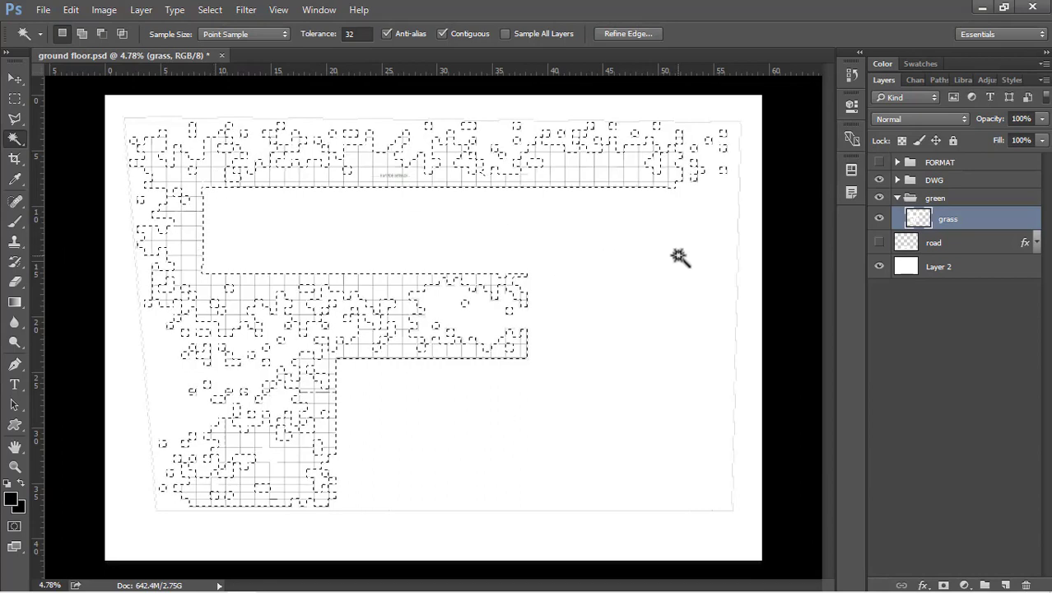
Add a Pattern Overlay effect to the grass layer using the light green grass_1 pattern.
double_click(1002, 229)
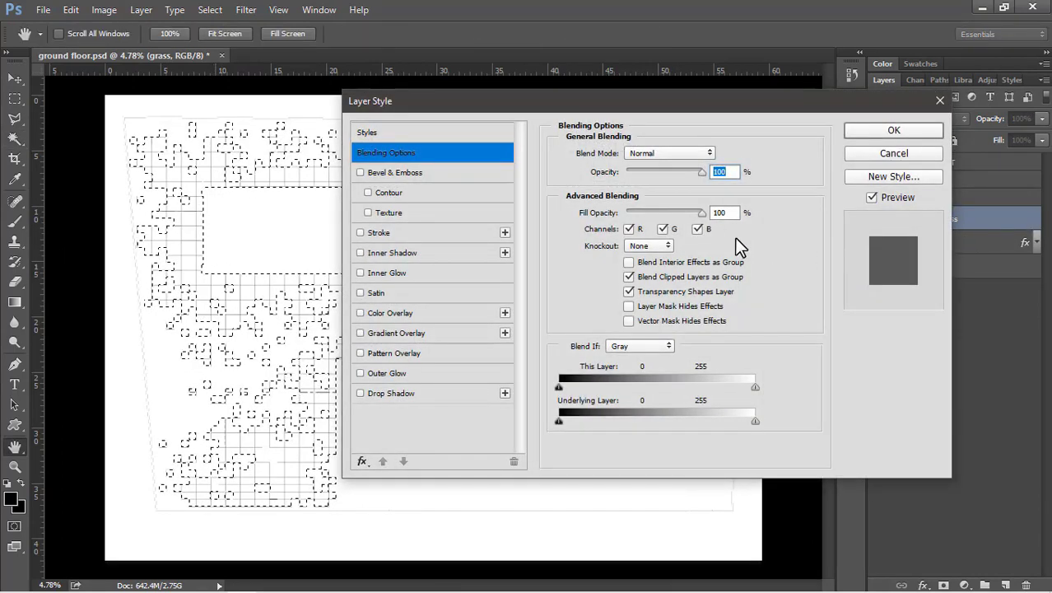
click(360, 353)
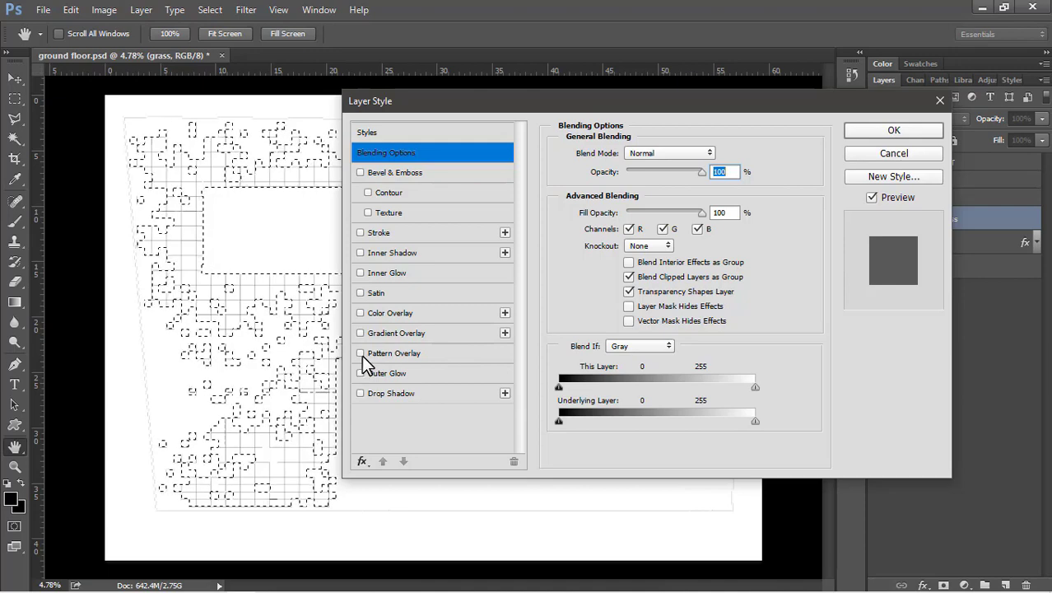
click(437, 352)
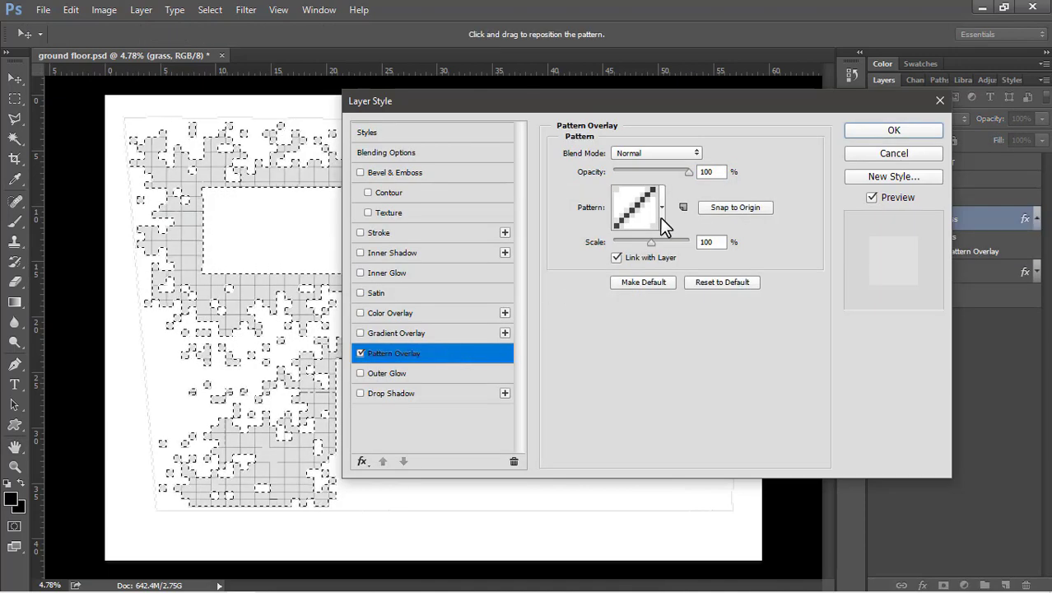
click(661, 215)
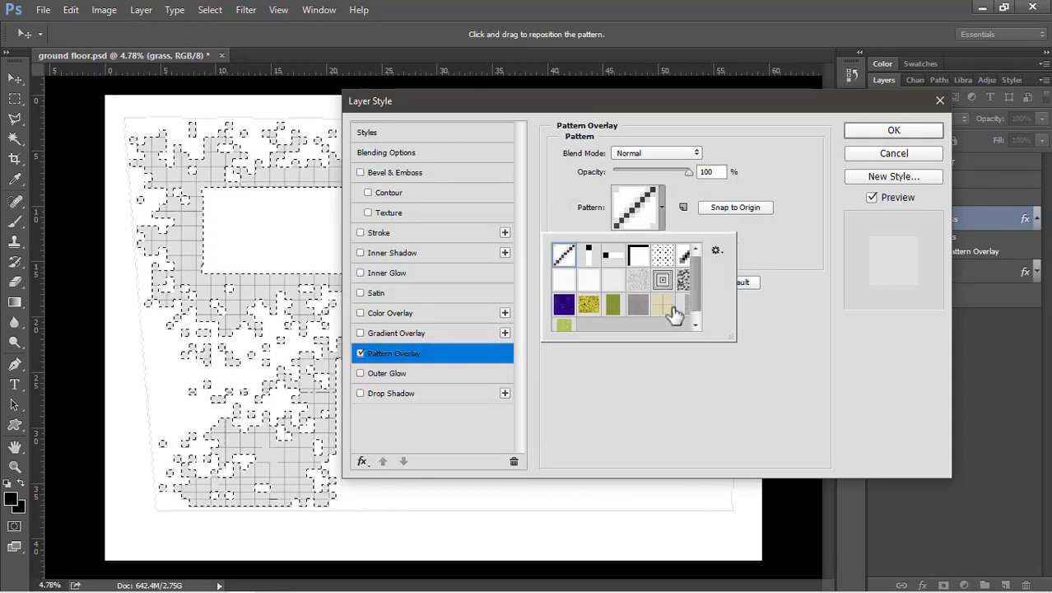
click(566, 326)
Set the grass Pattern Overlay's scale to 120% and apply the layer style.
scroll(205, 317, up, 5)
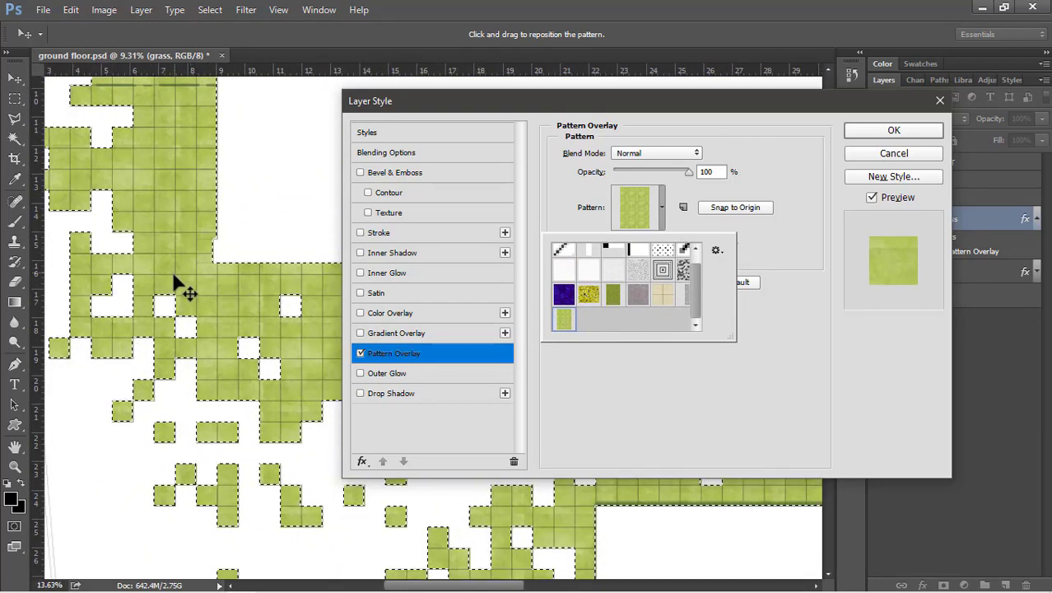
scroll(274, 326, up, 4)
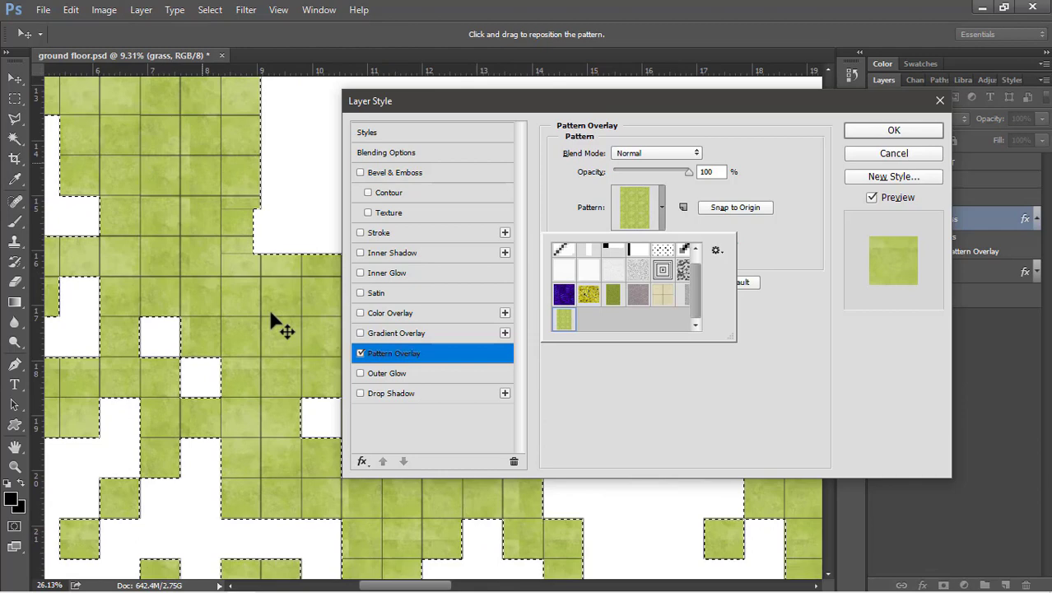
scroll(273, 316, up, 5)
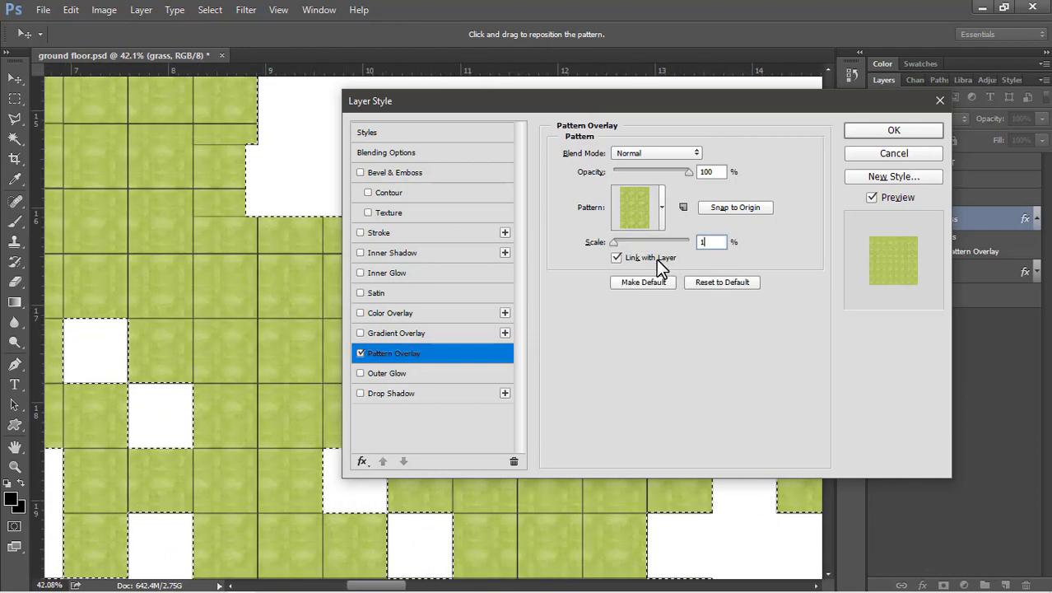
key(BackSpace)
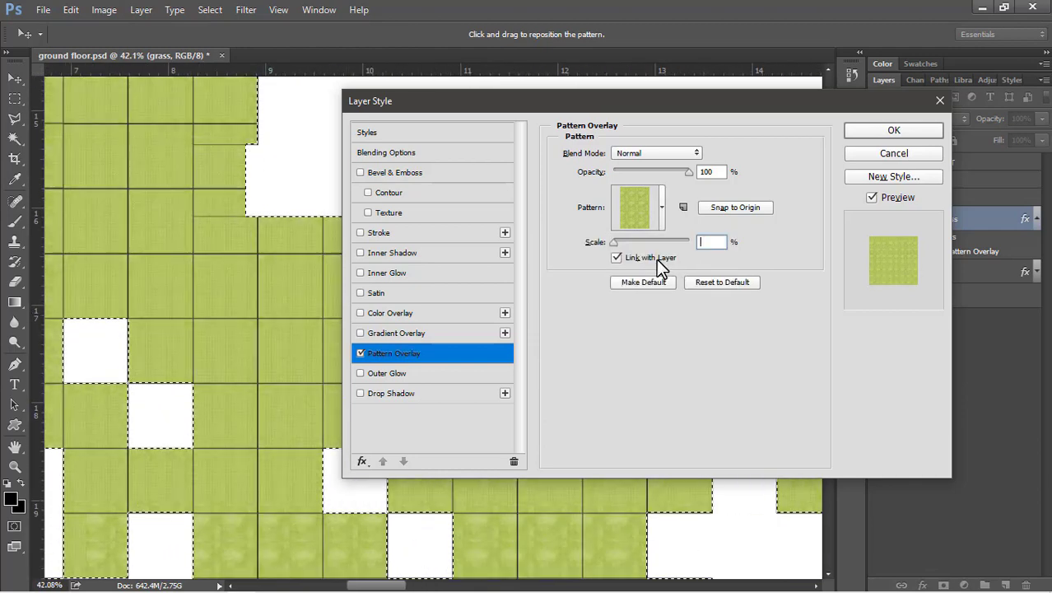
text(400)
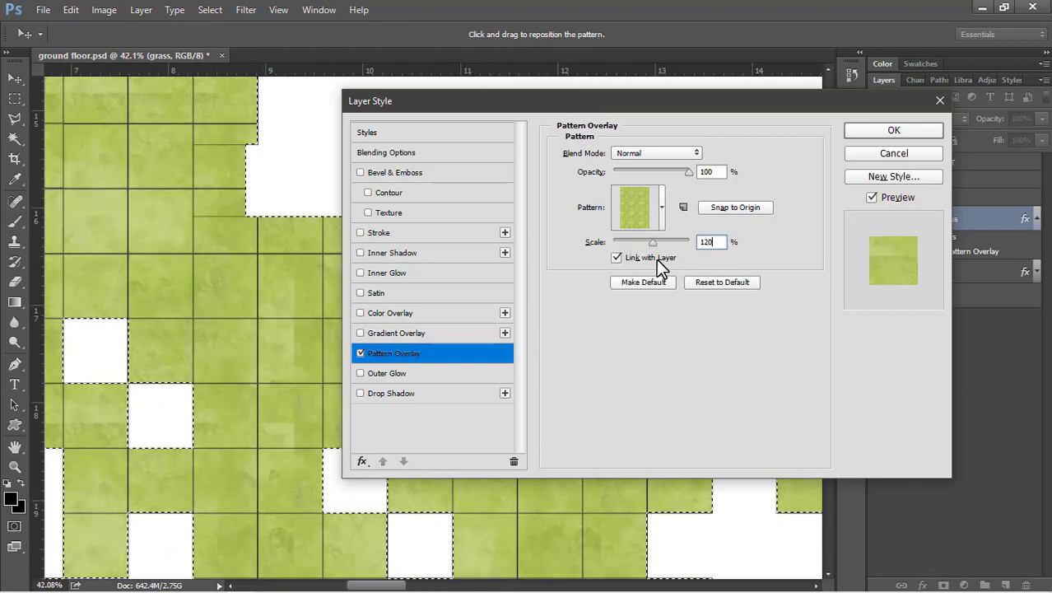
key(Return)
Review the grass texture across the whole plan and clear the paving selection.
scroll(188, 237, down, 3)
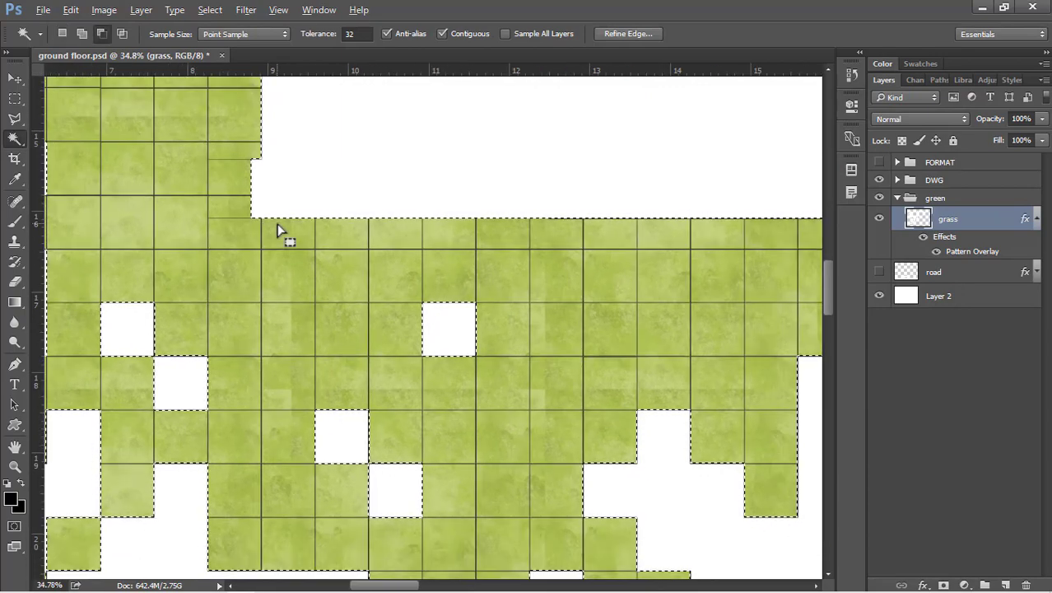
scroll(245, 222, down, 5)
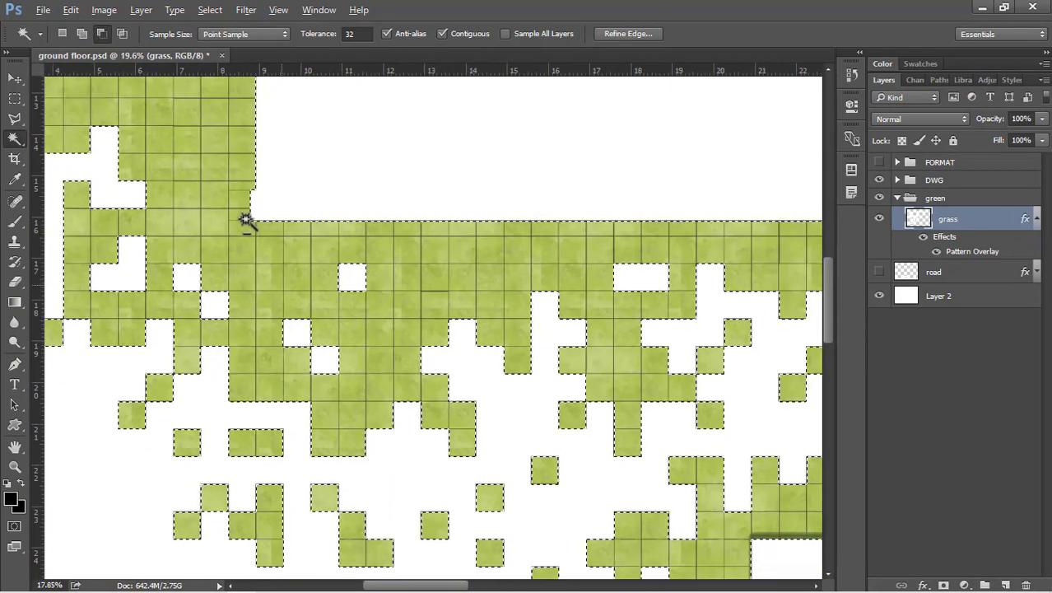
scroll(245, 223, down, 5)
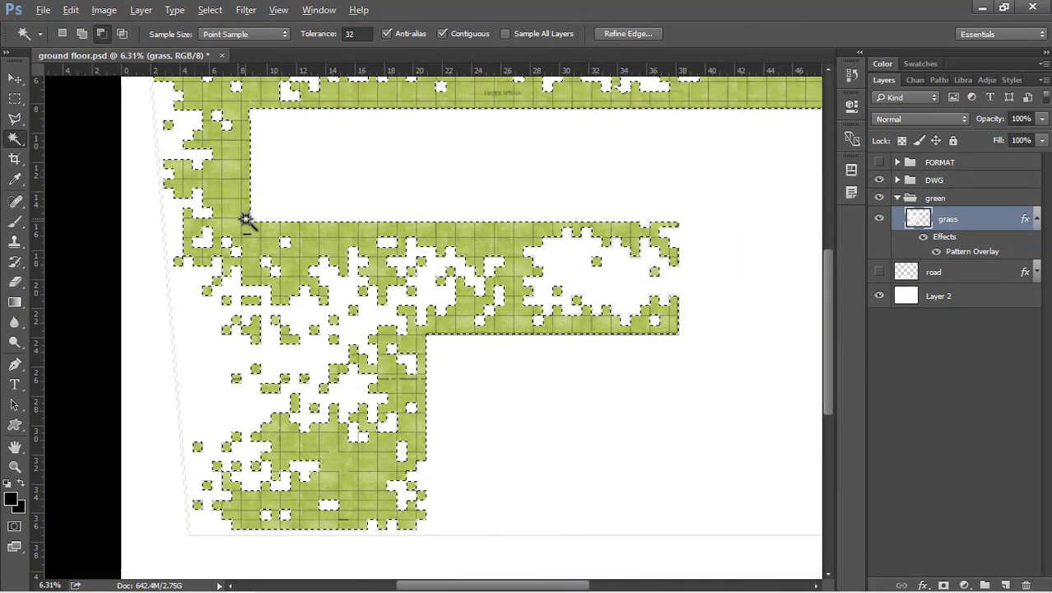
scroll(407, 279, down, 1)
key(ctrl+d)
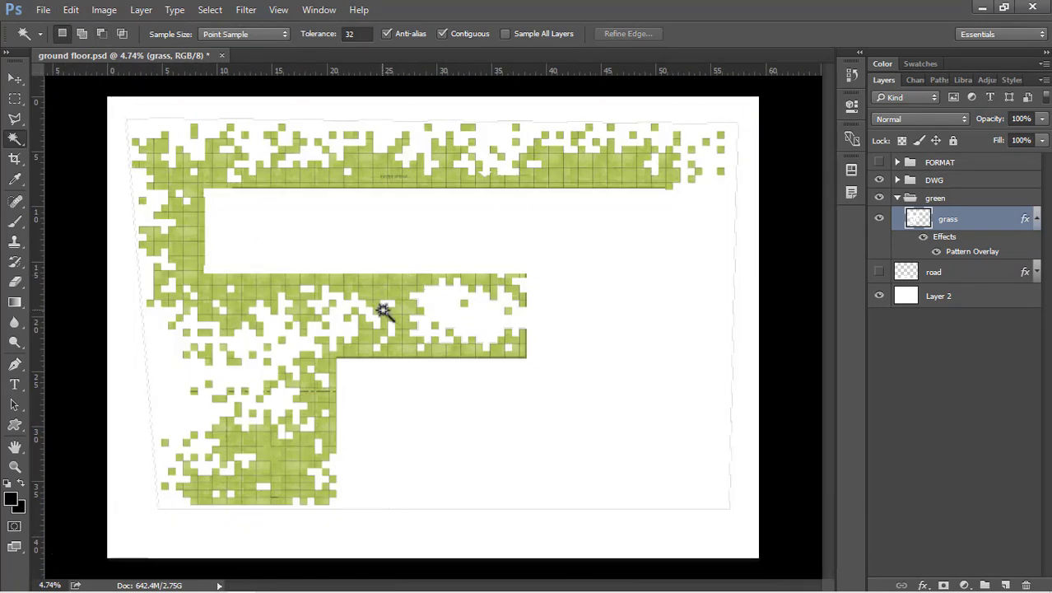
Expand the DWG group, show its DWG drawing layer again and select the lanscape layer.
key(v)
click(897, 197)
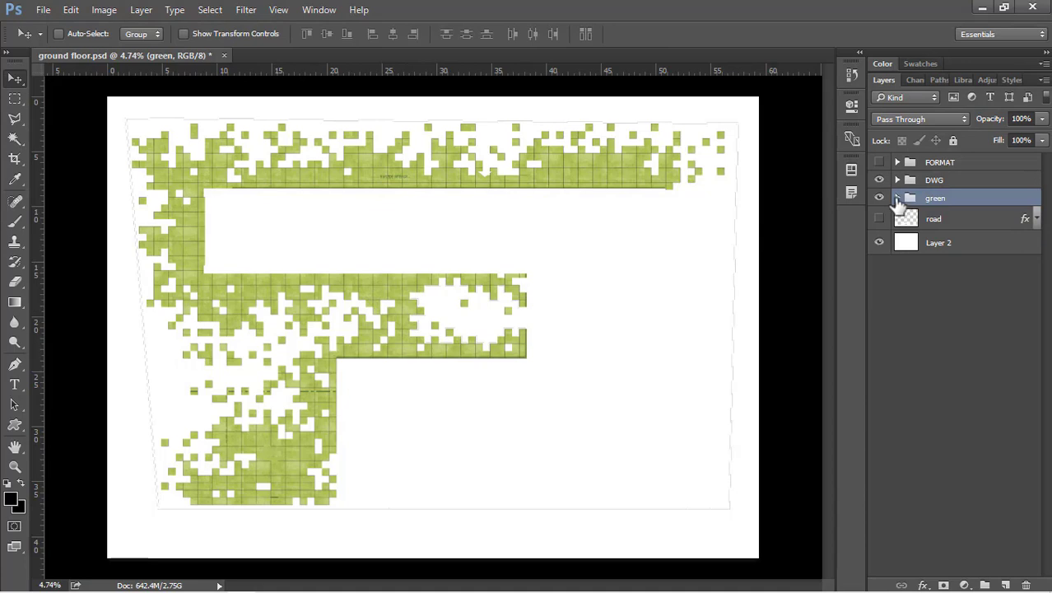
click(897, 197)
click(897, 179)
click(968, 370)
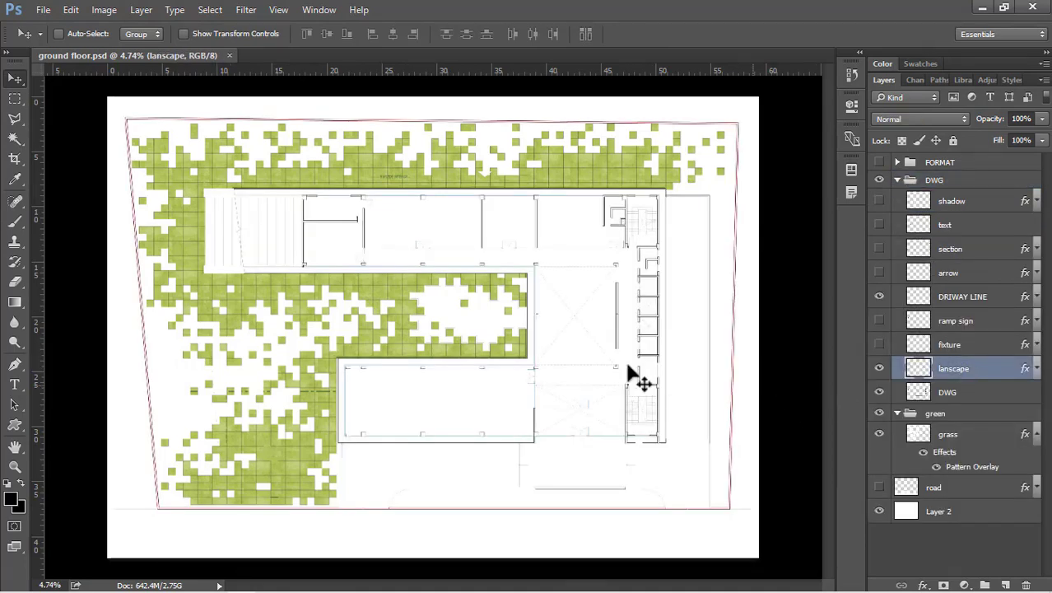
Try to select the open ground around the grass tiles on the lanscape layer with the Magic Wand, checking it without the DWG linework.
scroll(122, 302, up, 3)
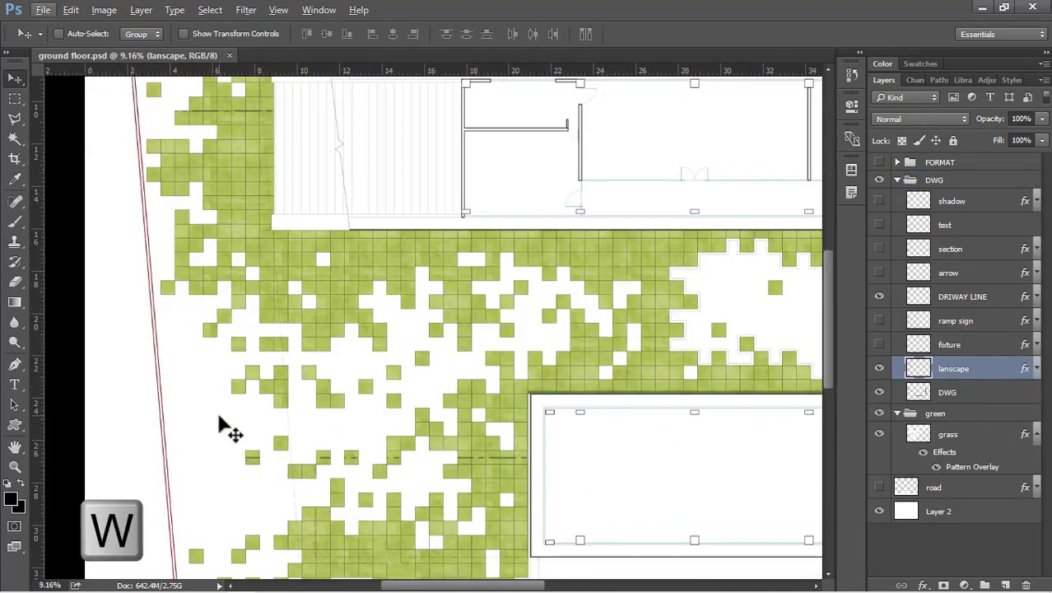
key(w)
key(Escape)
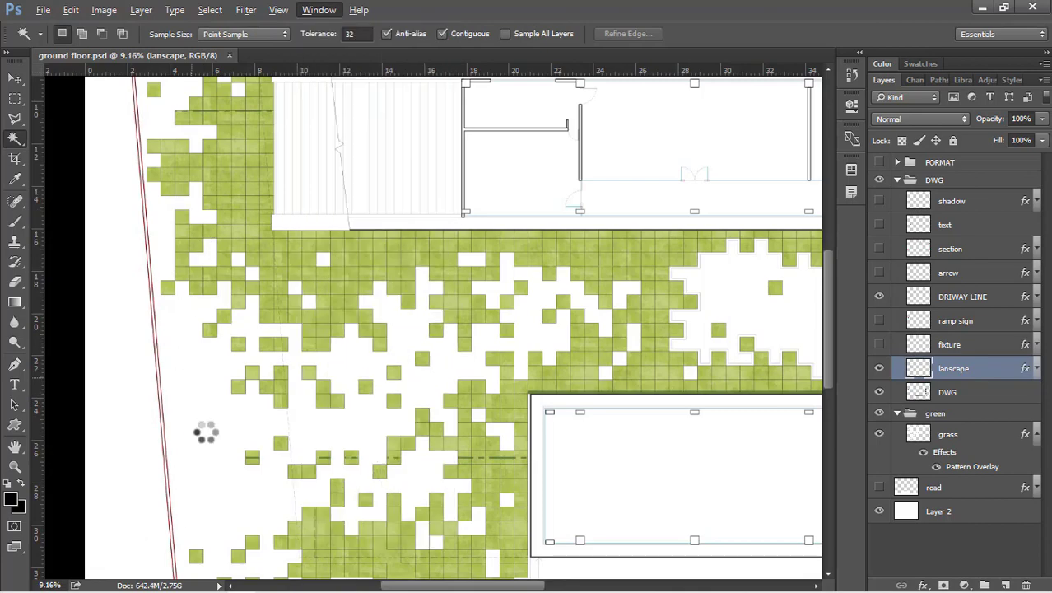
key(v)
scroll(313, 231, down, 2)
scroll(314, 231, up, 1)
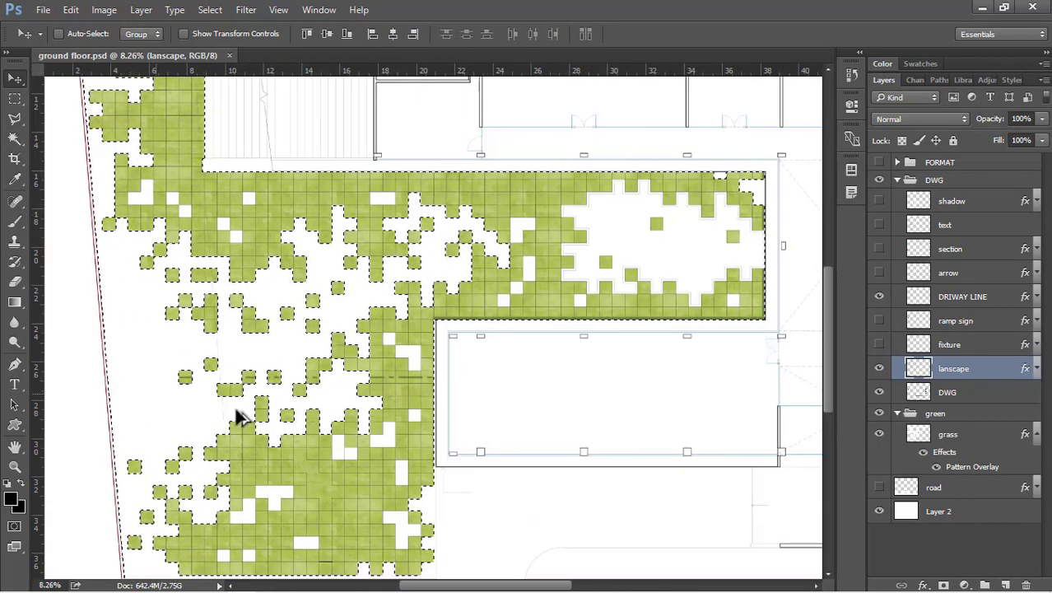
scroll(158, 276, down, 2)
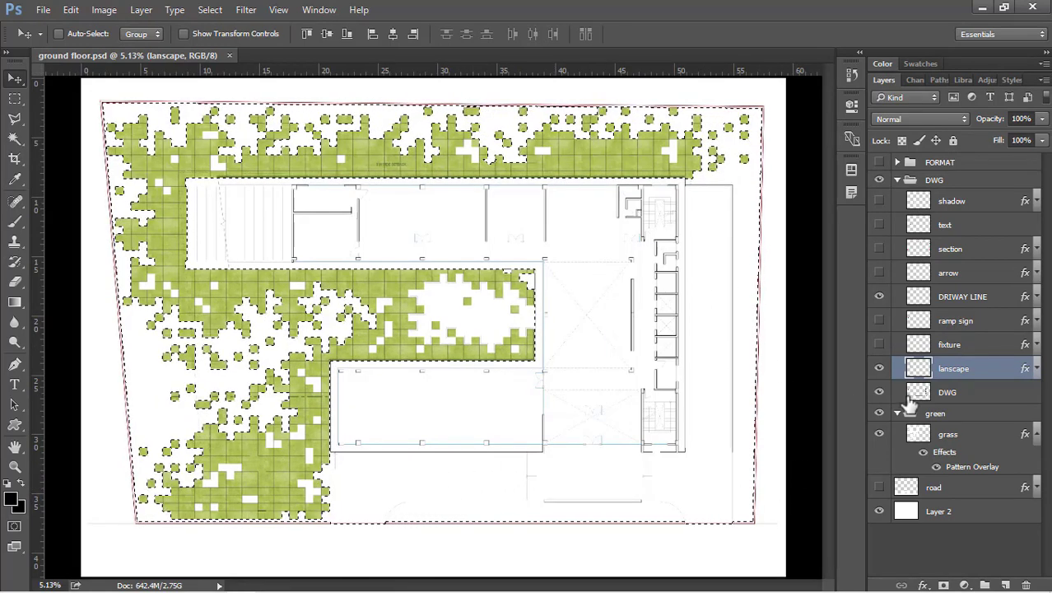
click(879, 392)
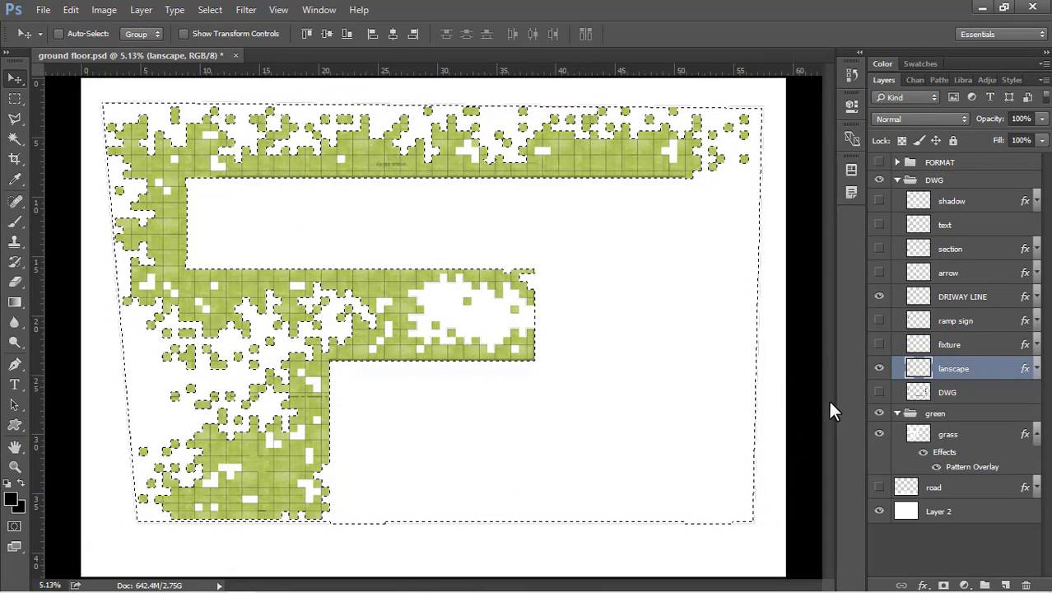
click(879, 392)
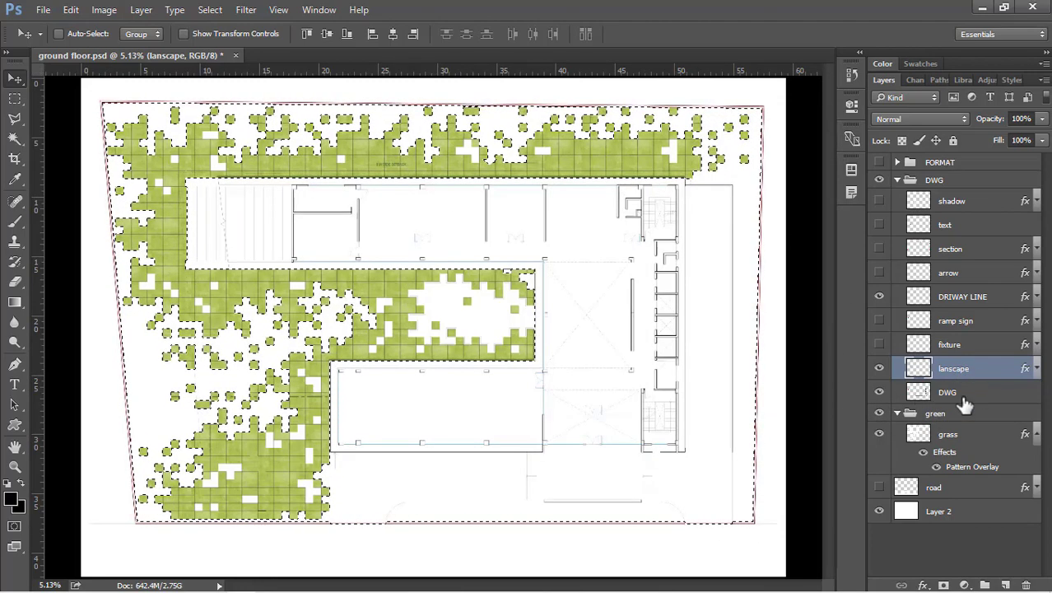
Merge the lanscape and DWG layers into one layer and clear the selection.
shift+click(965, 396)
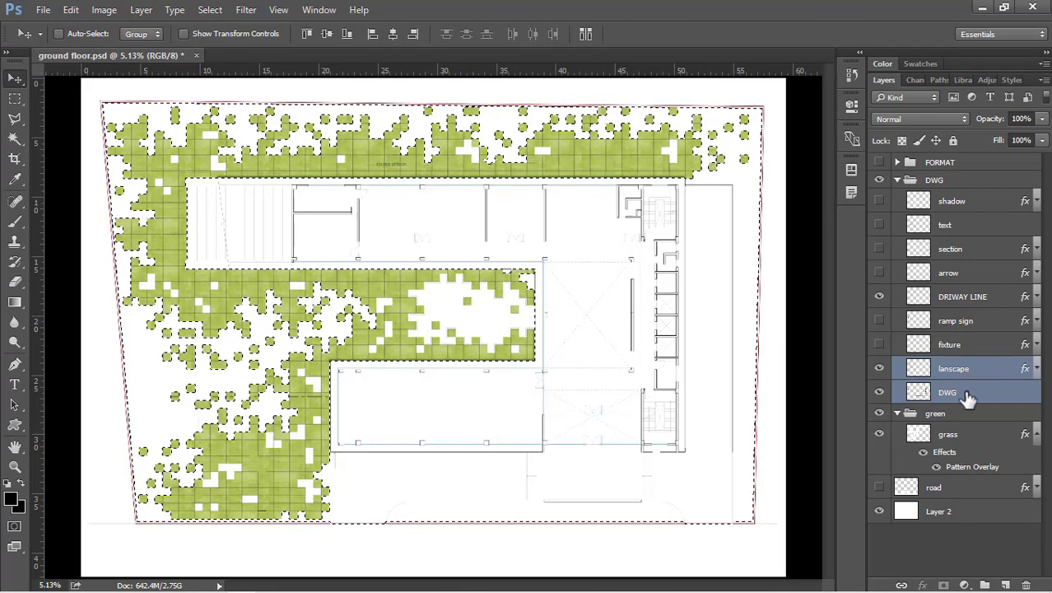
right_click(938, 396)
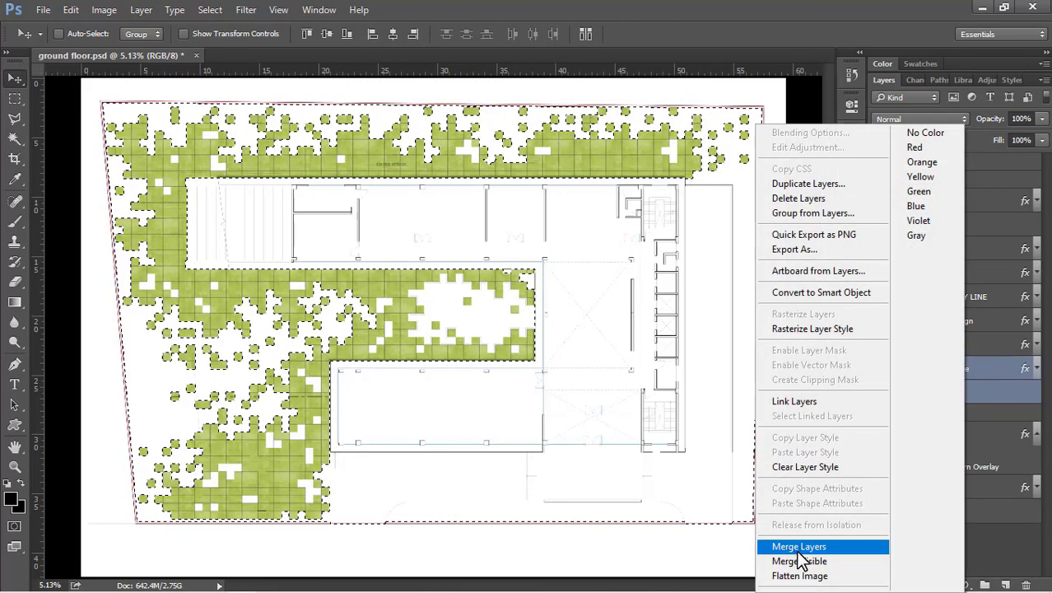
click(854, 551)
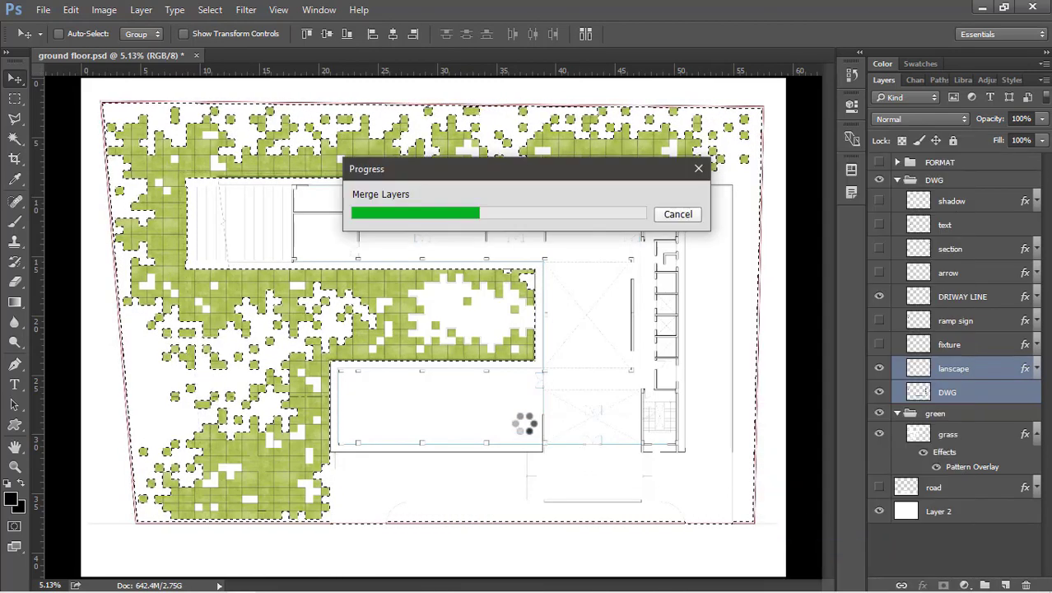
key(space)
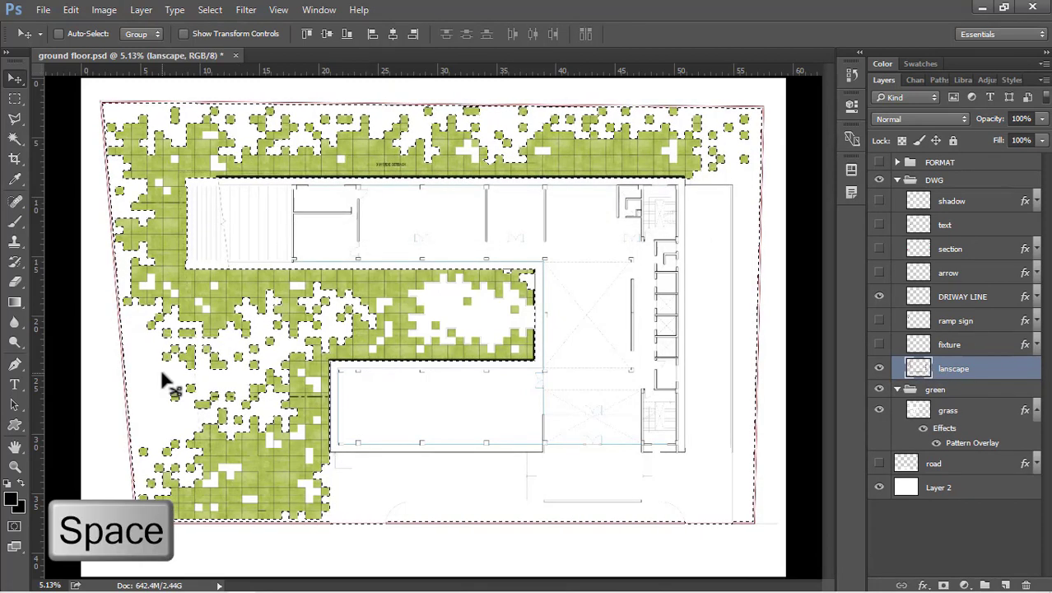
key(ctrl+d)
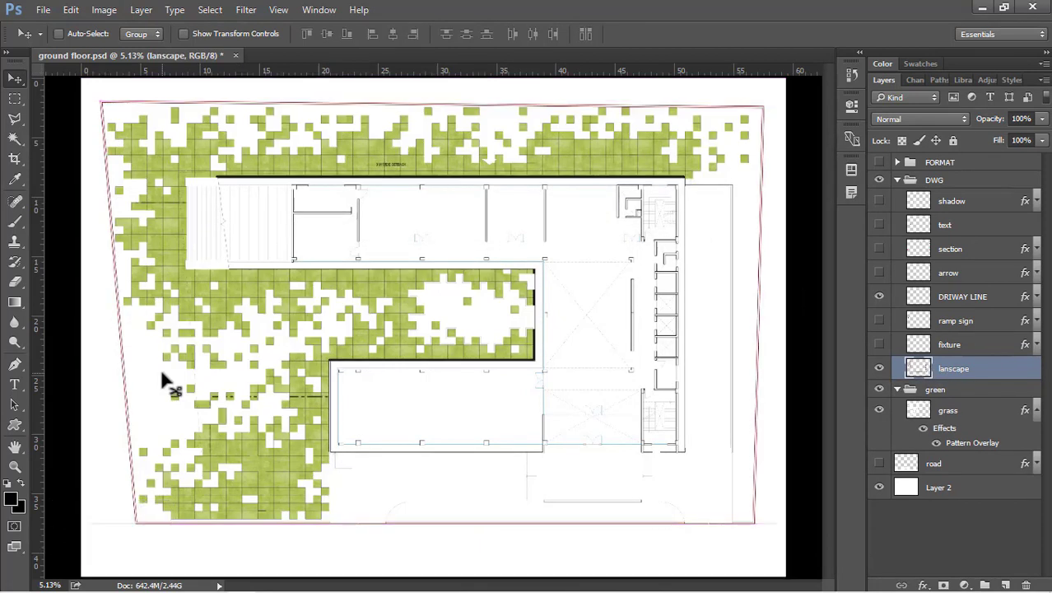
Select the open ground around the tiles with the Magic Wand on the merged lanscape layer, adding enclosed gaps in the lower-left grass area.
key(w)
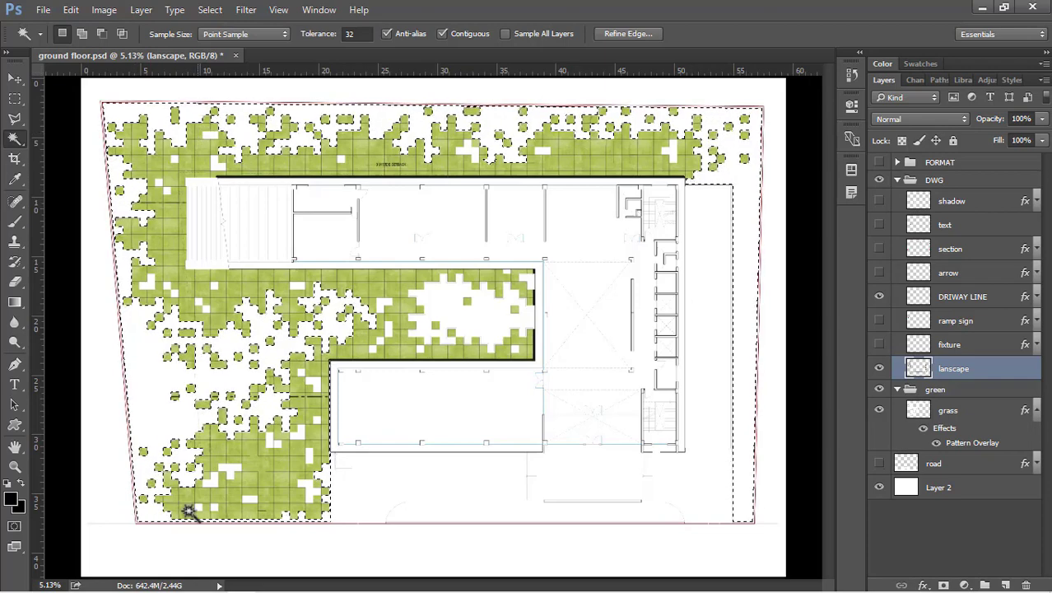
scroll(190, 502, up, 5)
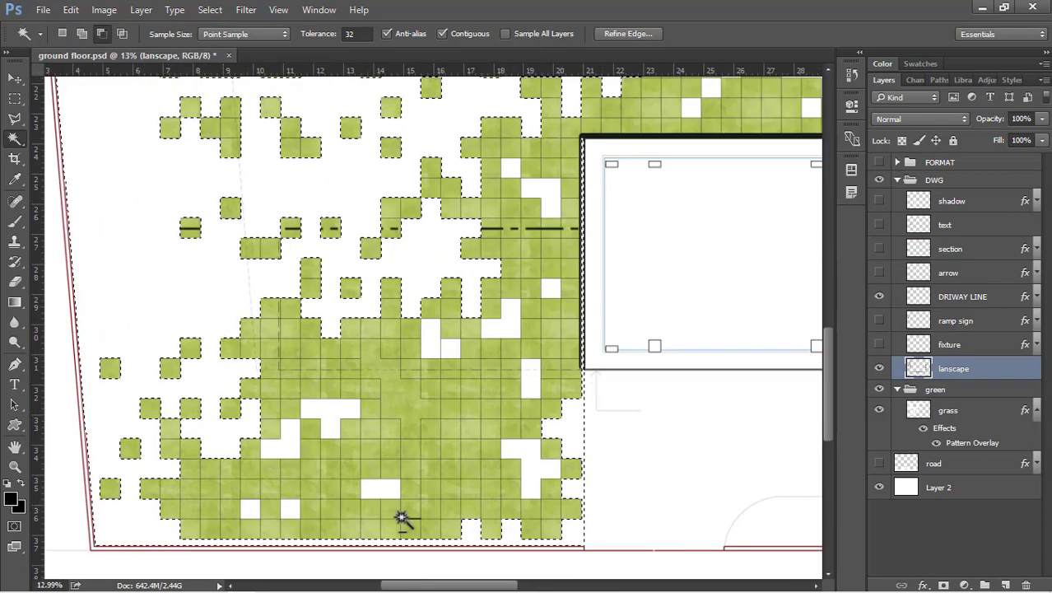
scroll(382, 440, up, 1)
scroll(231, 516, up, 1)
scroll(233, 513, up, 1)
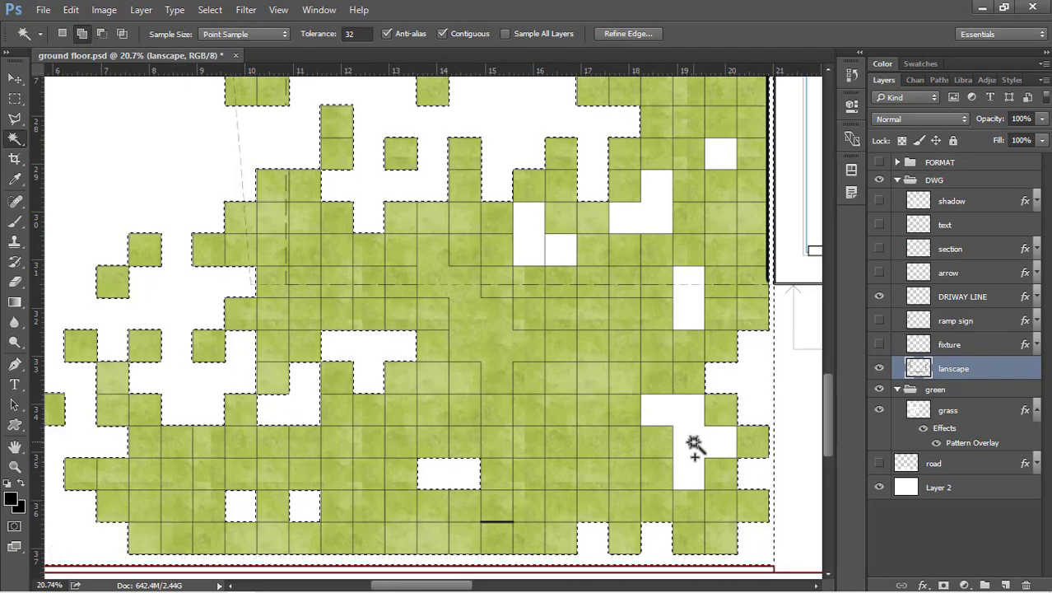
Add the enclosed gaps between tiles near the lower building block and along the courtyard strip to the selection.
scroll(341, 431, down, 3)
scroll(521, 251, up, 2)
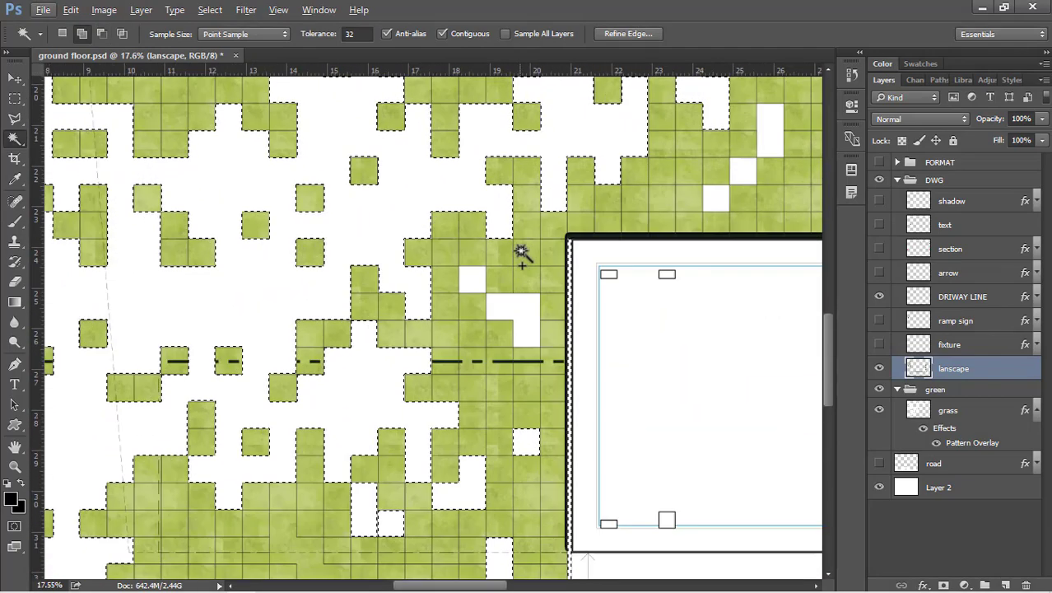
scroll(638, 235, up, 1)
shift+click(531, 287)
shift+click(558, 251)
shift+click(584, 213)
key(alt+shift)
scroll(678, 277, down, 1)
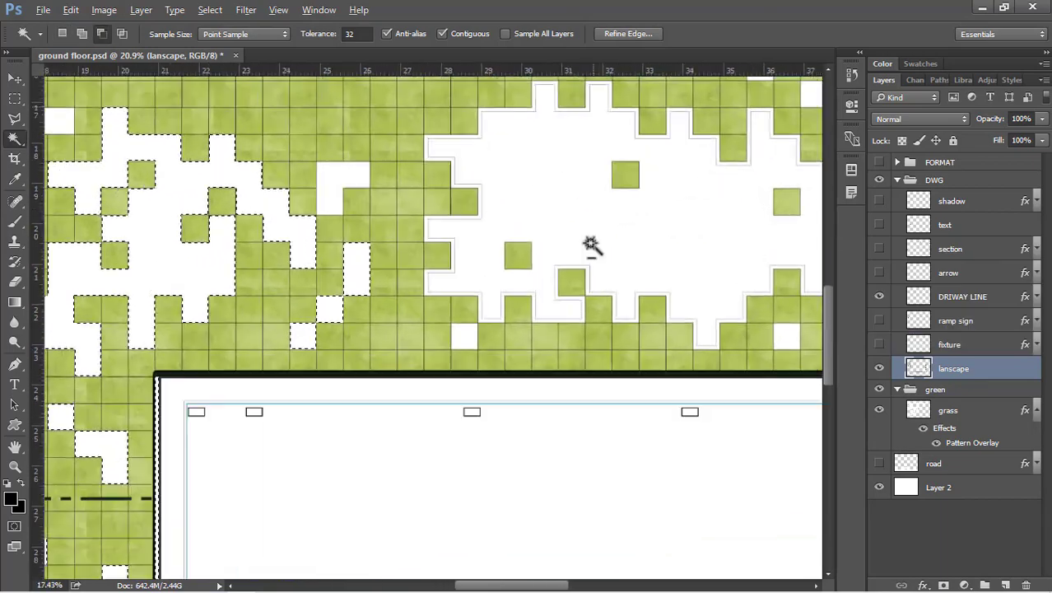
scroll(592, 244, up, 1)
scroll(319, 451, down, 3)
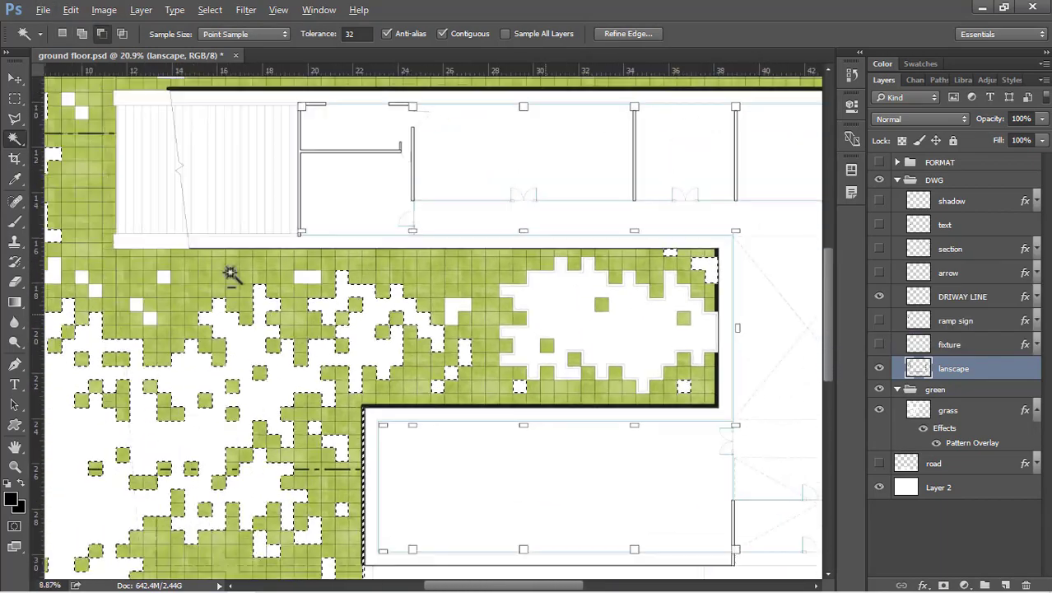
Add the enclosed tile gaps below the stairs and along the plan's left side to the selection.
scroll(234, 275, up, 2)
scroll(502, 326, down, 3)
scroll(223, 280, up, 5)
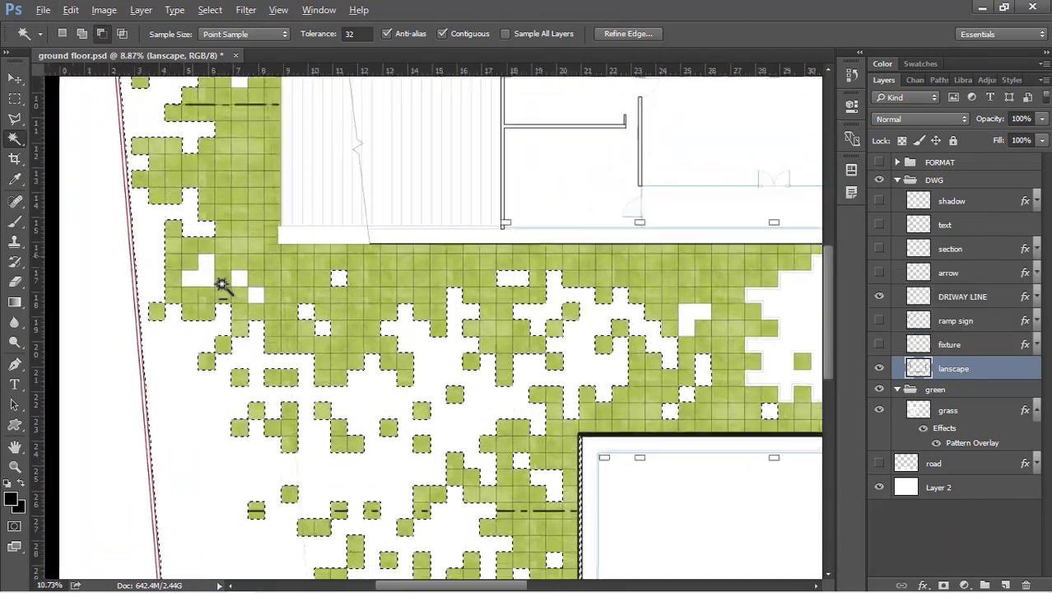
shift+click(266, 297)
shift+click(291, 328)
scroll(299, 346, down, 4)
scroll(286, 155, up, 4)
shift+click(268, 185)
scroll(312, 105, down, 2)
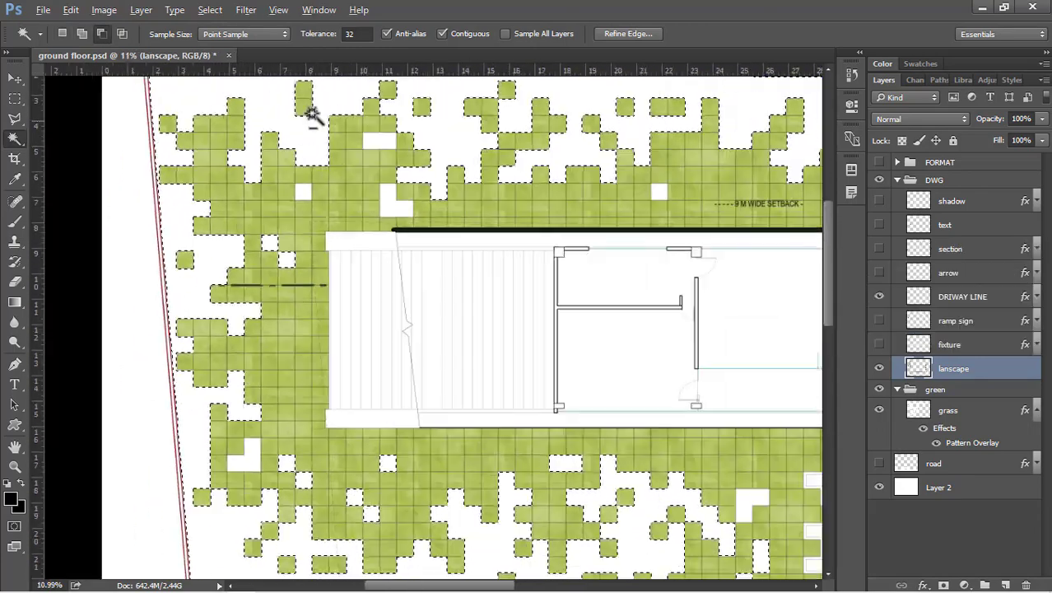
Add the enclosed tile gaps in the grass strip above the upper building block to the selection.
scroll(429, 275, up, 2)
scroll(176, 305, down, 2)
scroll(403, 338, up, 2)
scroll(242, 286, down, 2)
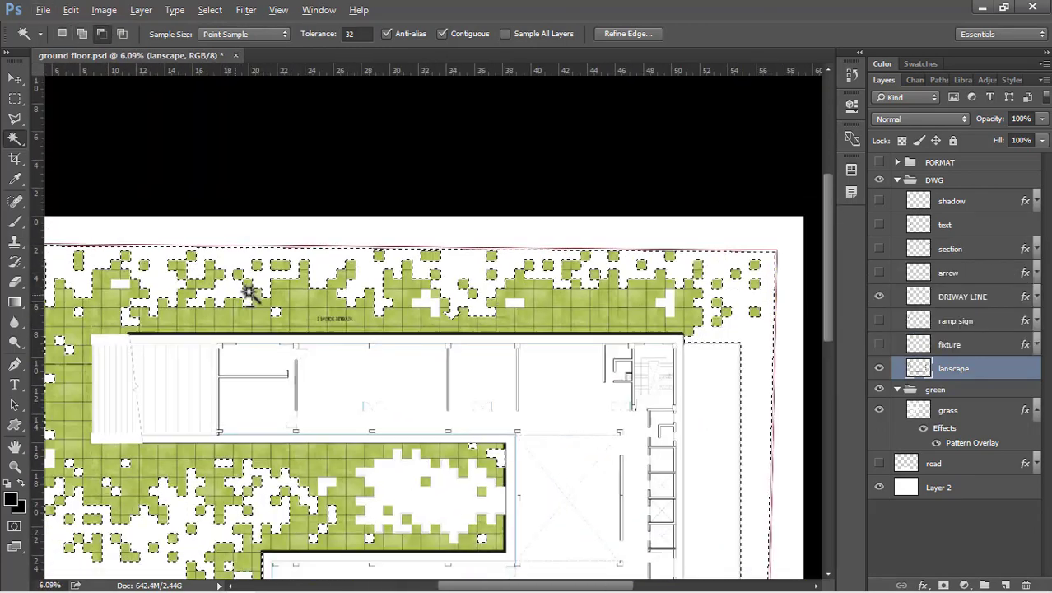
scroll(328, 322, up, 2)
scroll(730, 224, down, 1)
scroll(622, 160, down, 3)
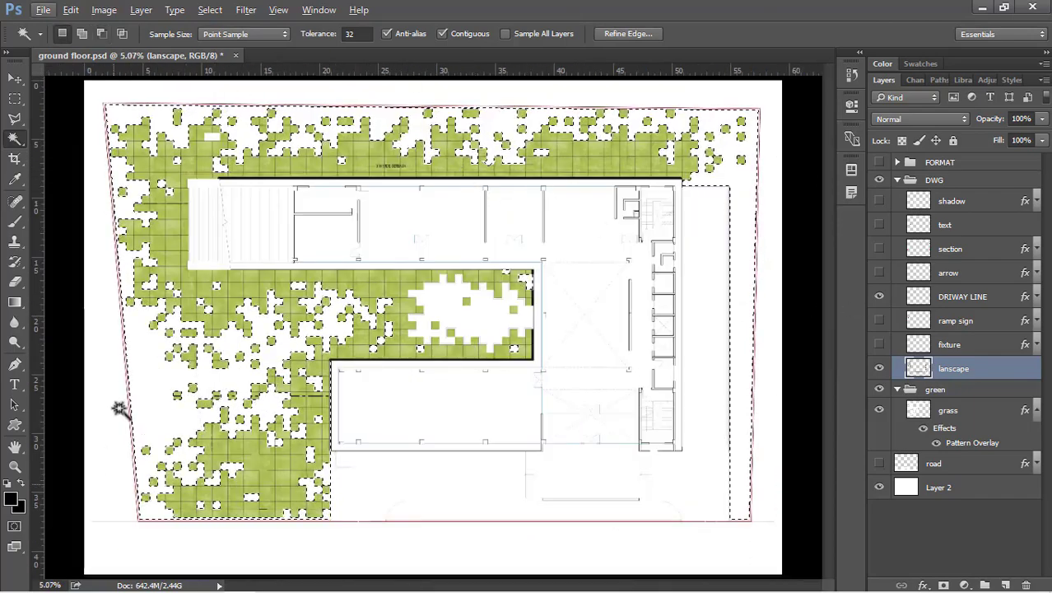
Collapse the DWG group and create a layer named green above the grass layer in the green group.
click(946, 389)
click(898, 180)
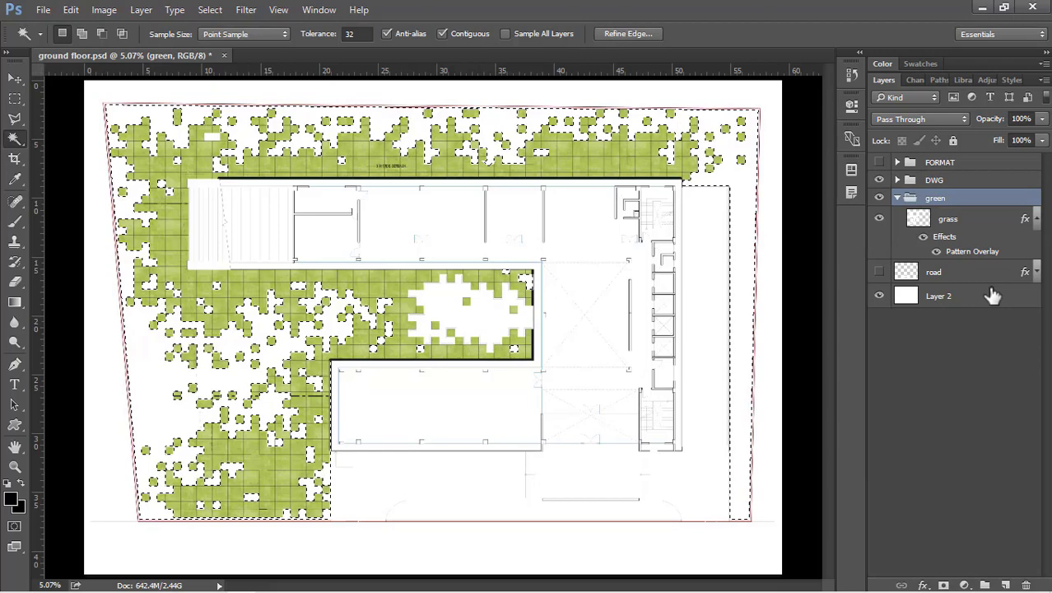
click(989, 221)
click(1036, 218)
click(1005, 583)
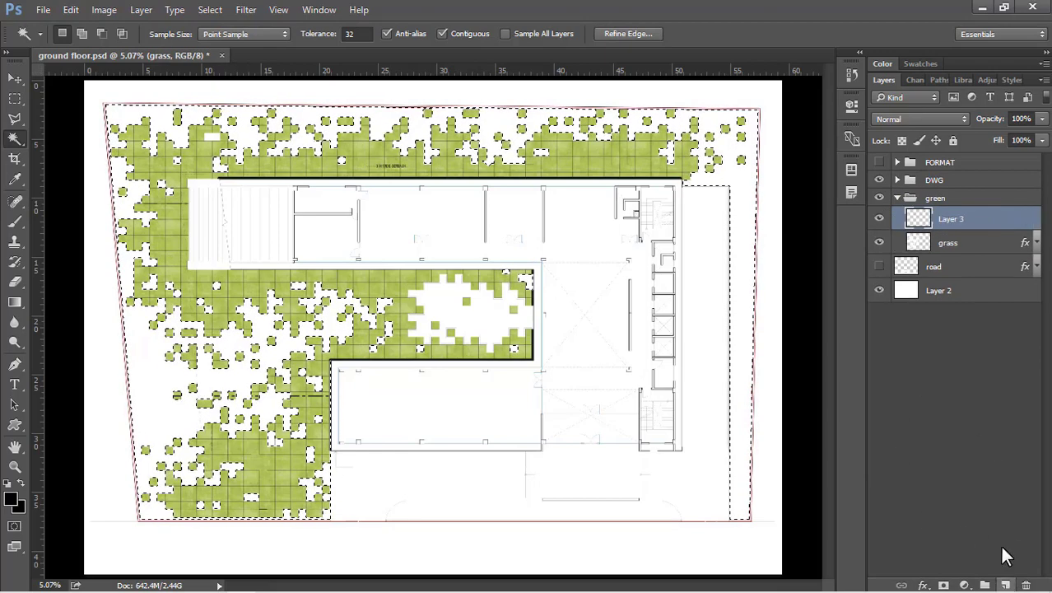
text(g)
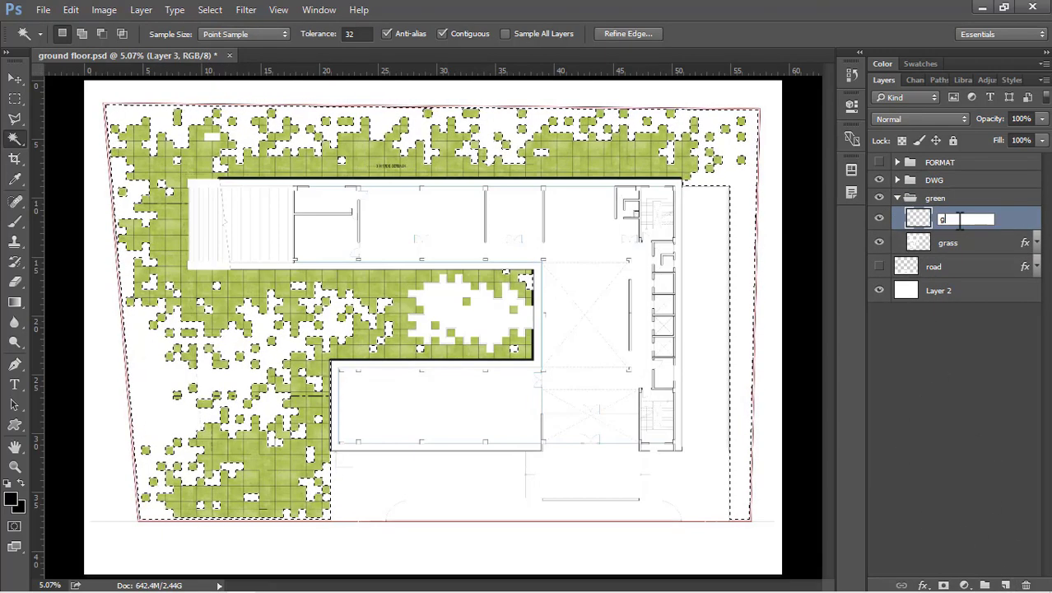
text(ree)
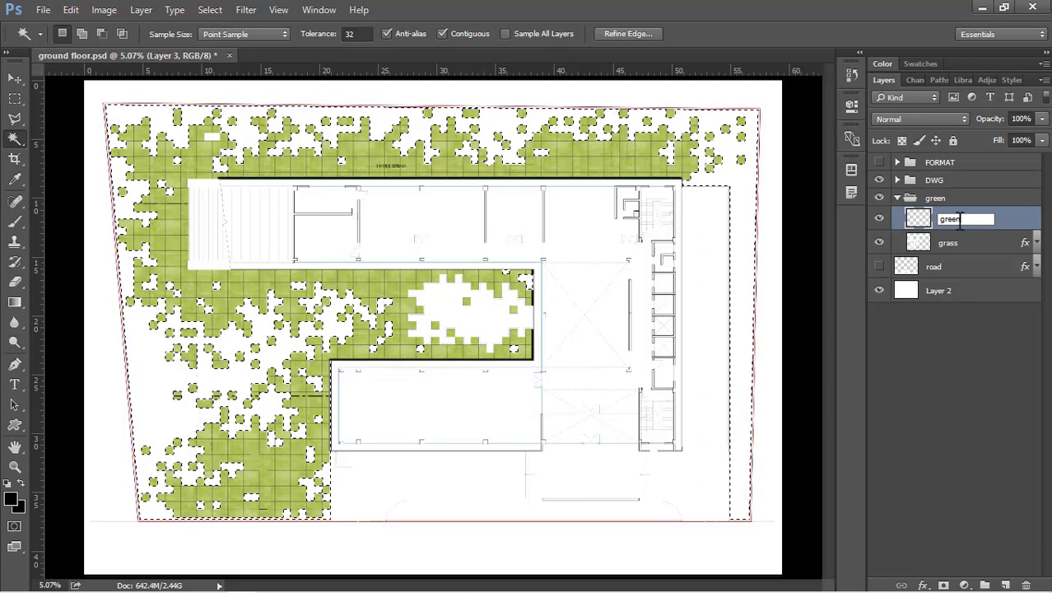
text(n)
key(Return)
Fill the selected ground on the green layer with a pale green of H 71, S 16, B 91, and clear the selection.
key(shift+BackSpace)
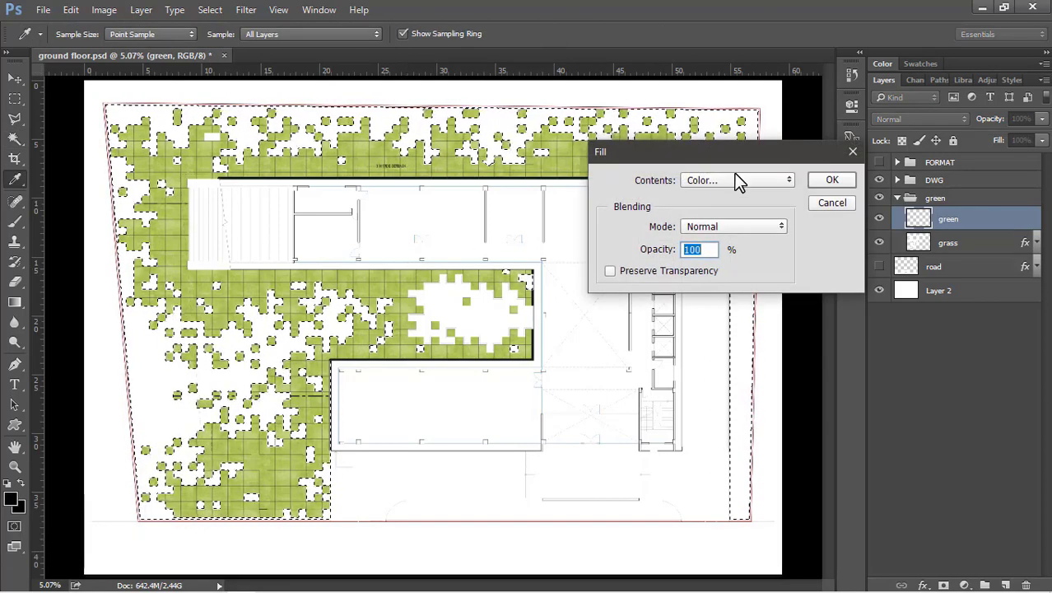
click(725, 183)
click(725, 182)
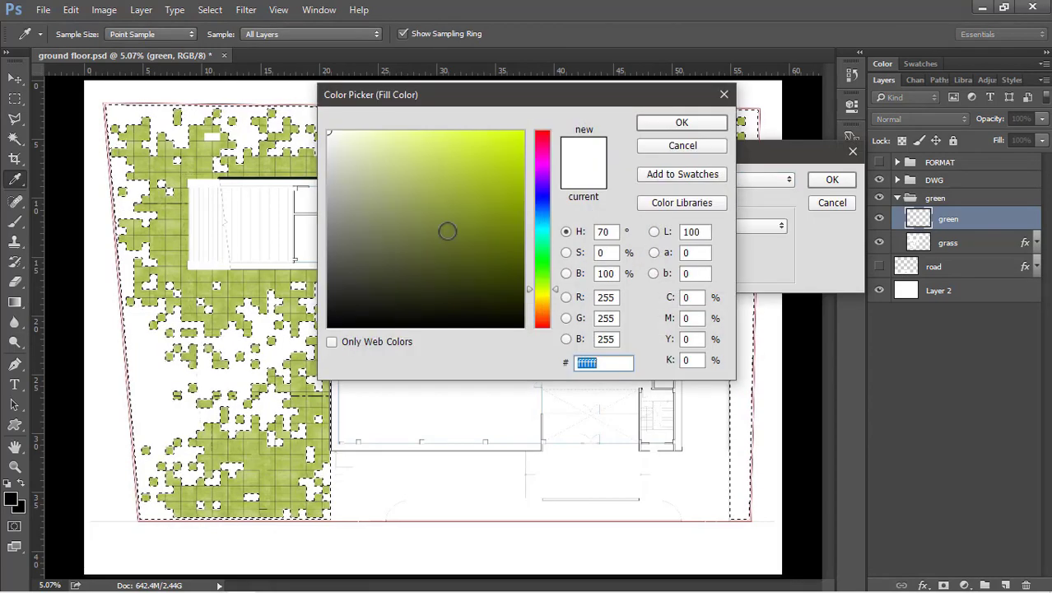
double_click(613, 231)
text(71)
key(Tab)
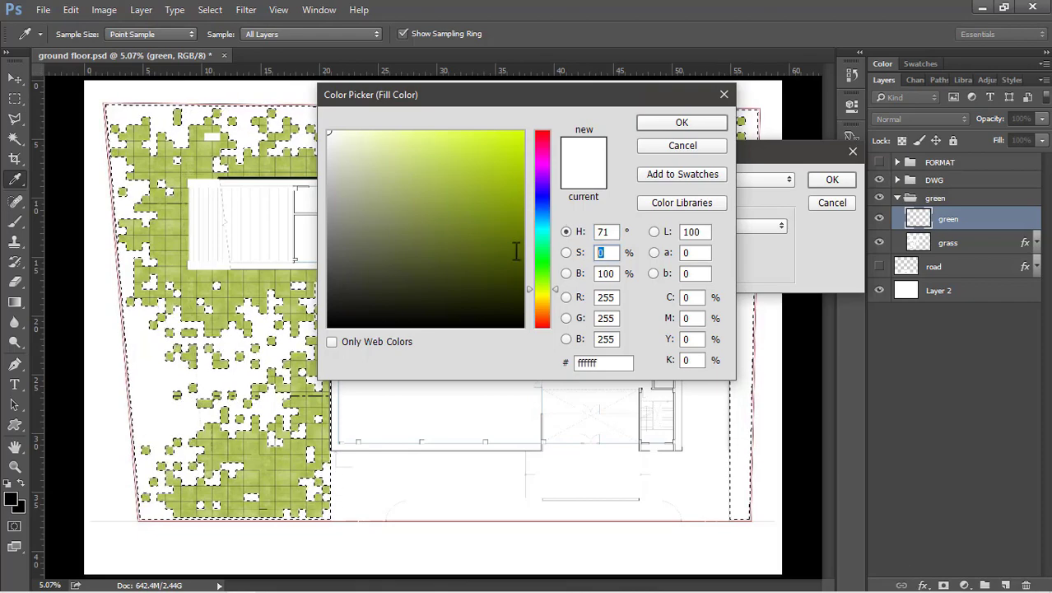
text(16)
key(Tab)
text(91)
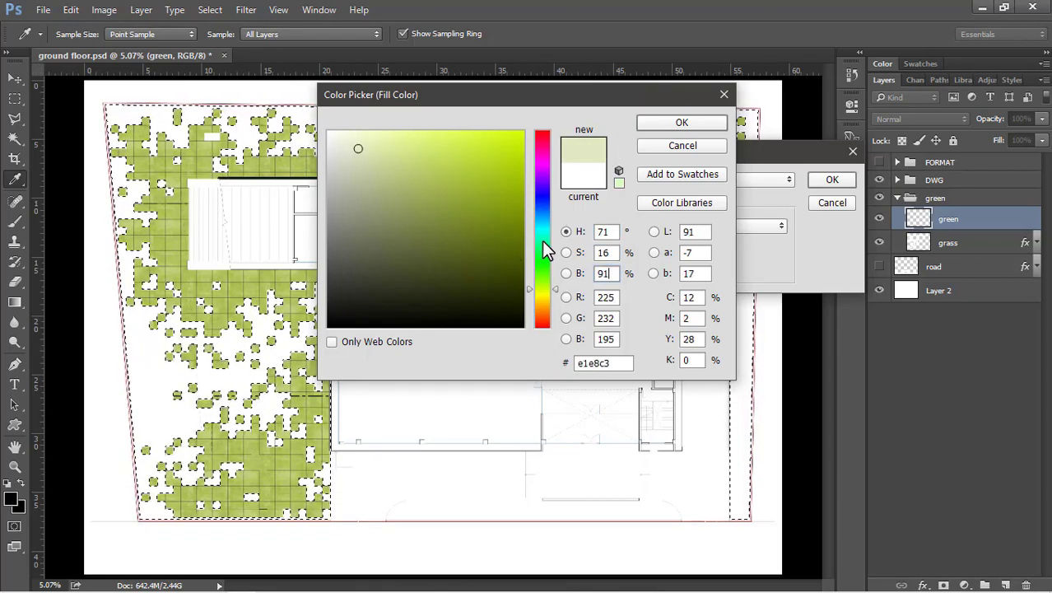
click(676, 122)
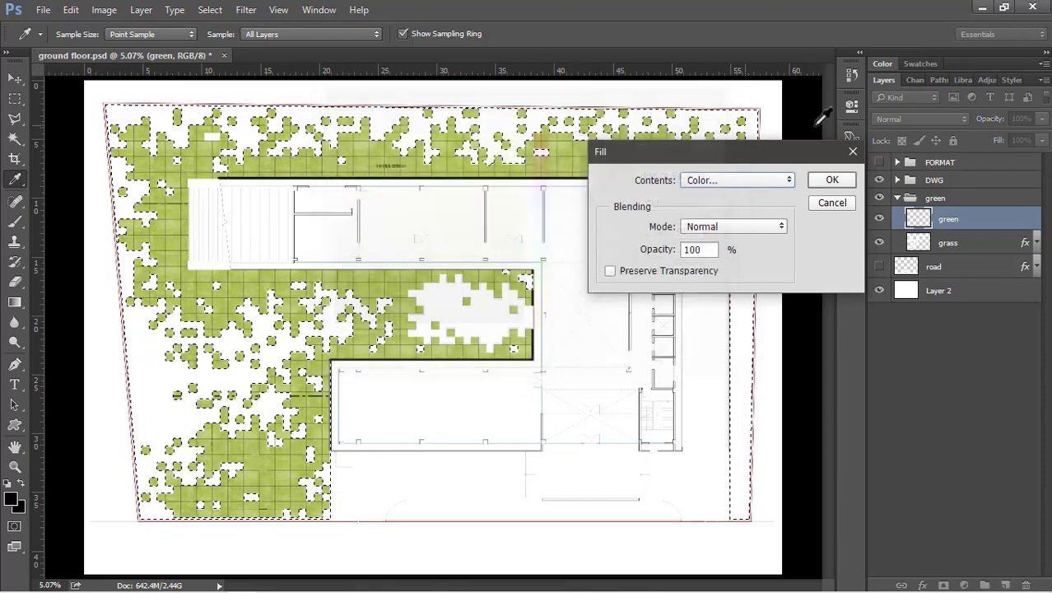
click(833, 180)
key(w)
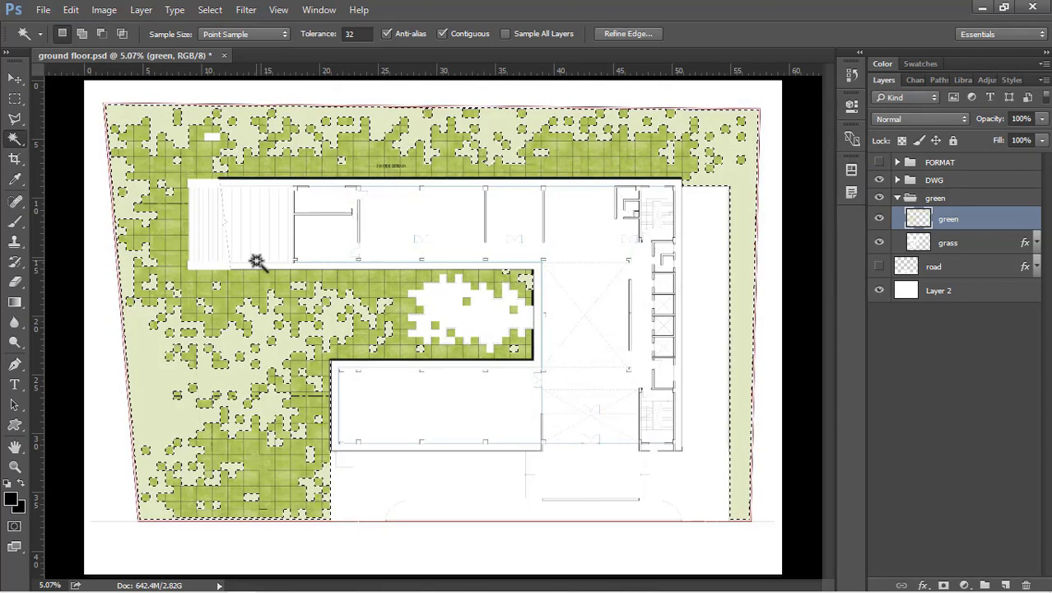
key(ctrl+d)
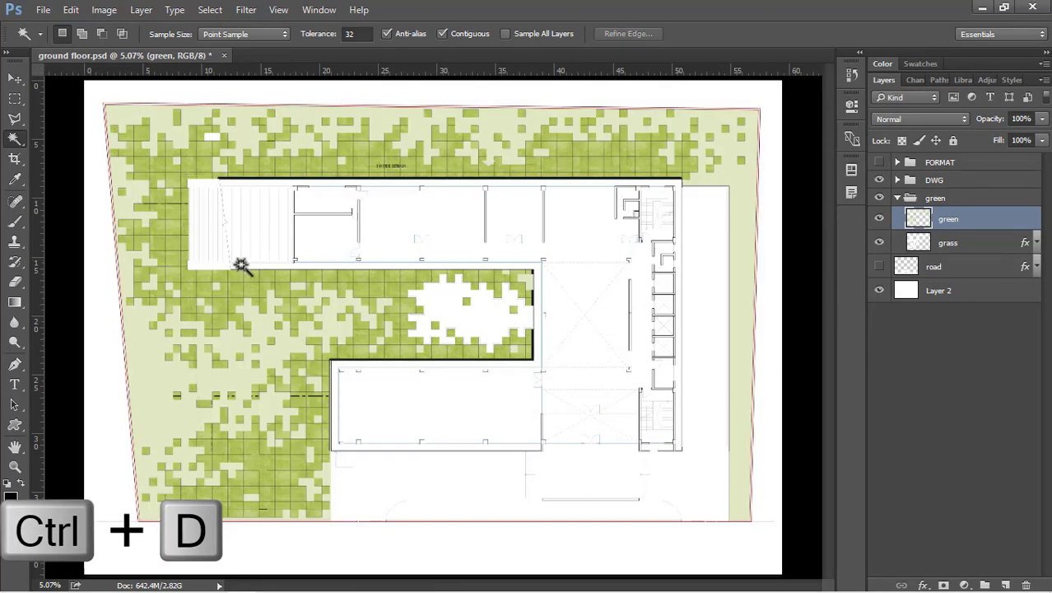
Examine the pale green fill between the grass tiles around the courtyard and the plan's left side.
key(v)
scroll(111, 351, up, 2)
scroll(224, 360, up, 2)
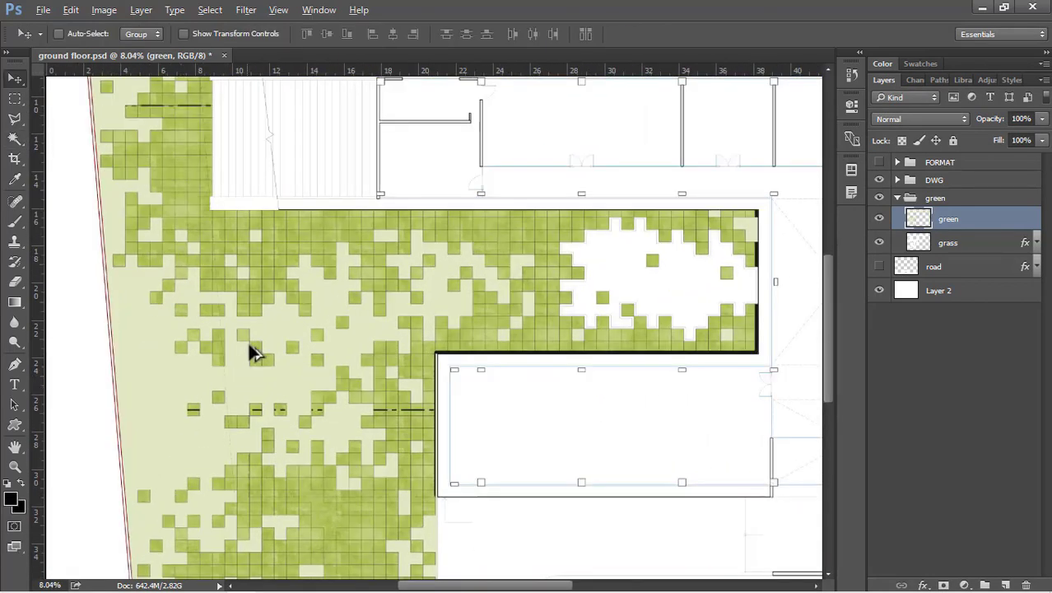
scroll(198, 366, up, 1)
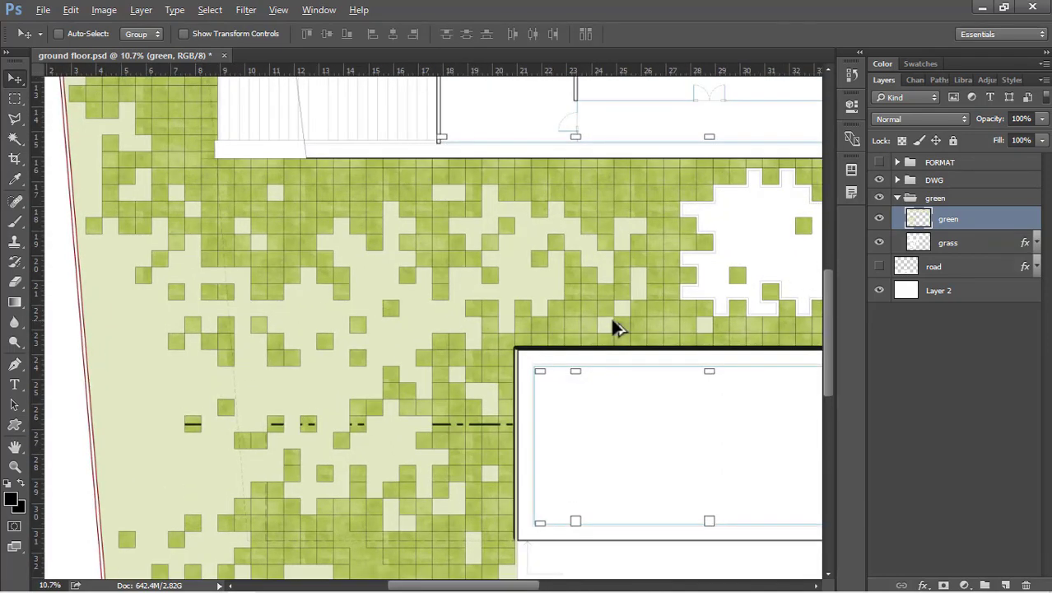
scroll(242, 333, down, 2)
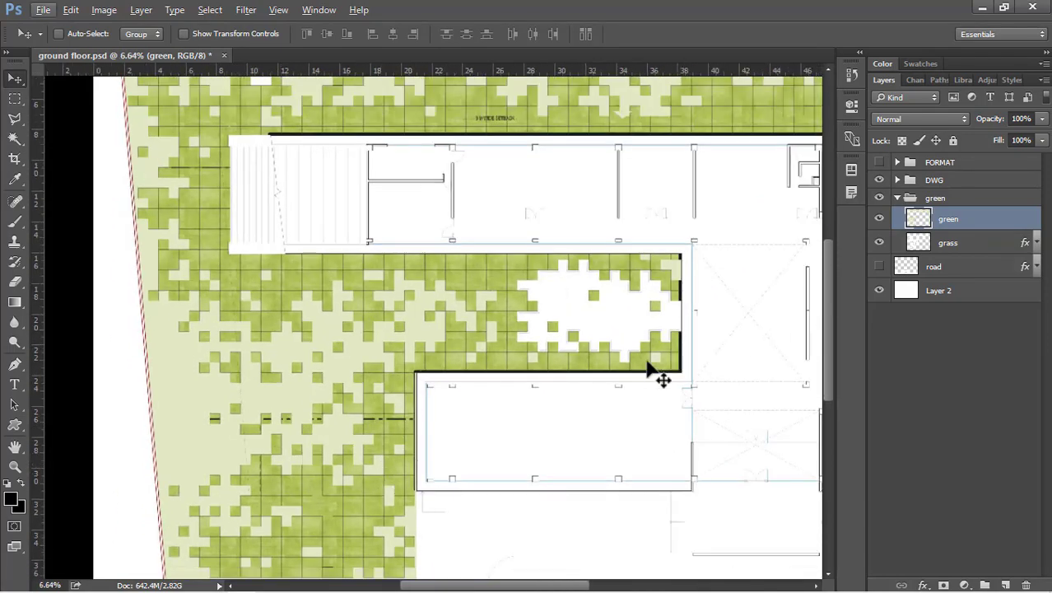
Set the Pattern Overlay opacity of the grass layer to 80%.
scroll(417, 177, down, 2)
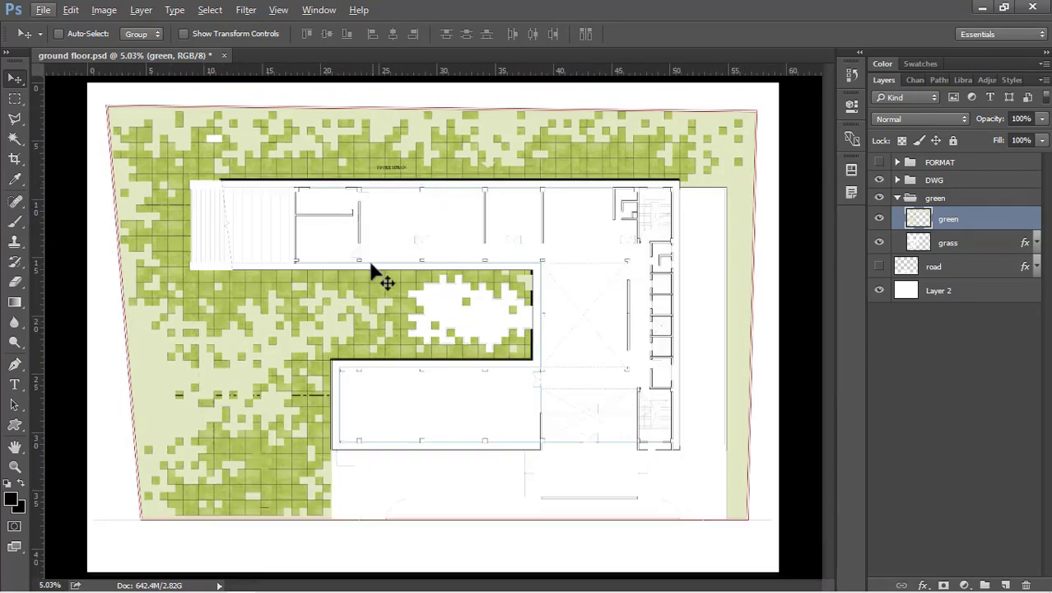
scroll(207, 301, up, 3)
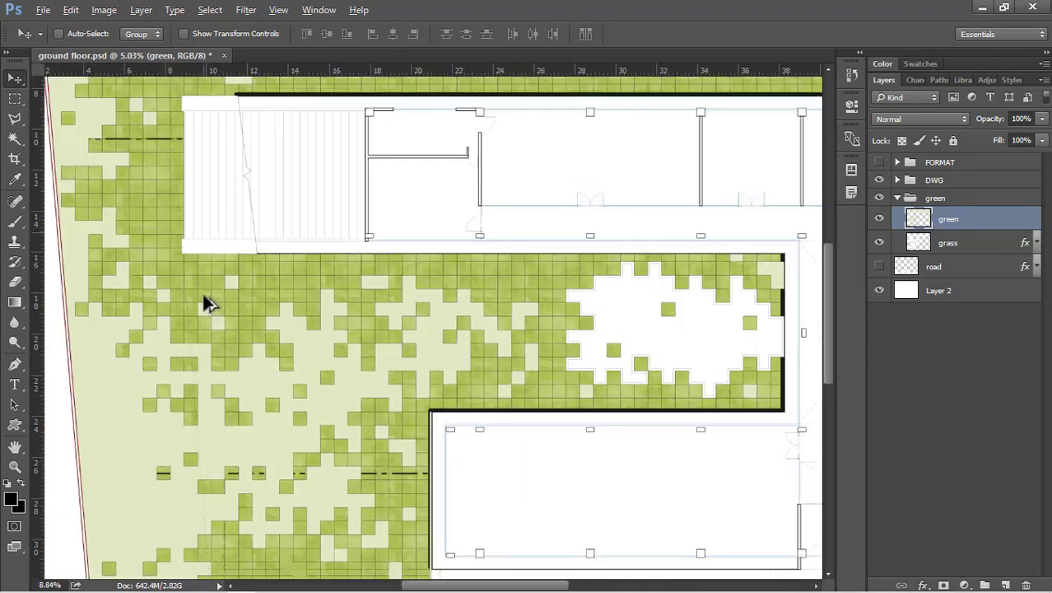
double_click(979, 244)
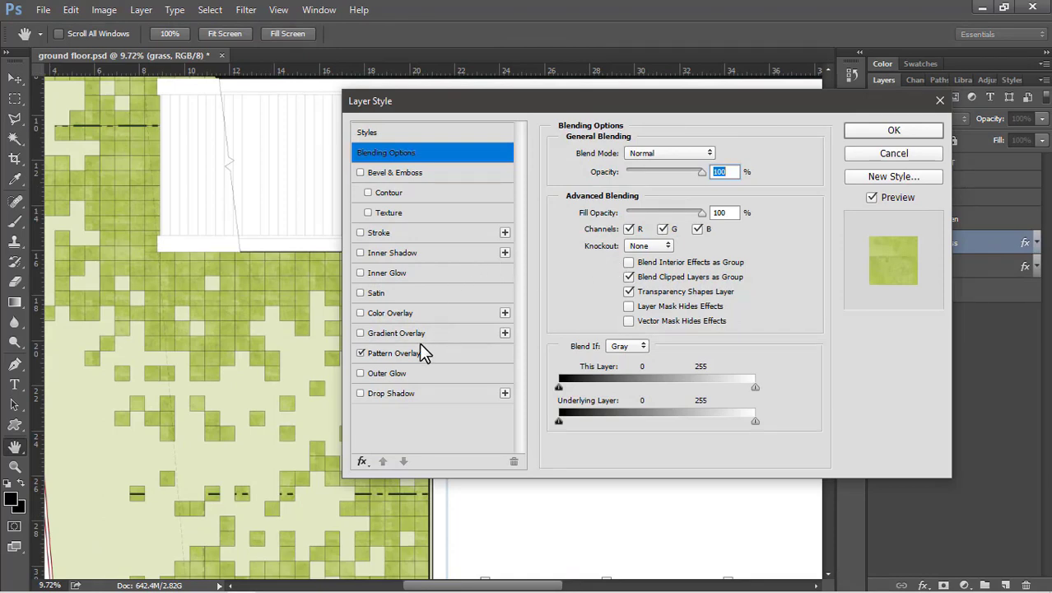
click(418, 349)
double_click(702, 171)
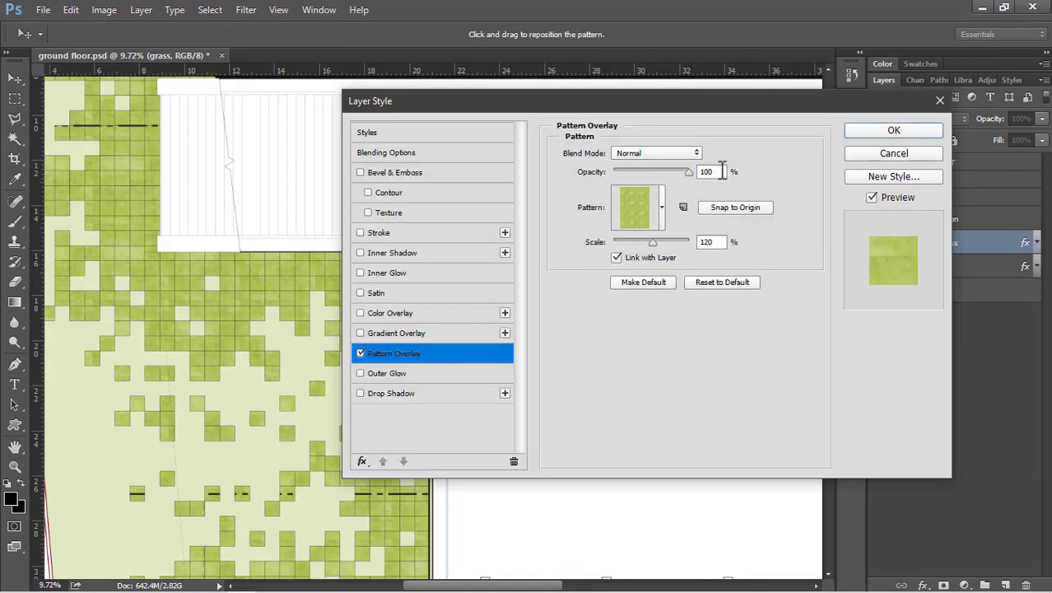
text(80)
key(Return)
Turn the road layer's visibility back on and select that layer.
scroll(221, 300, up, 5)
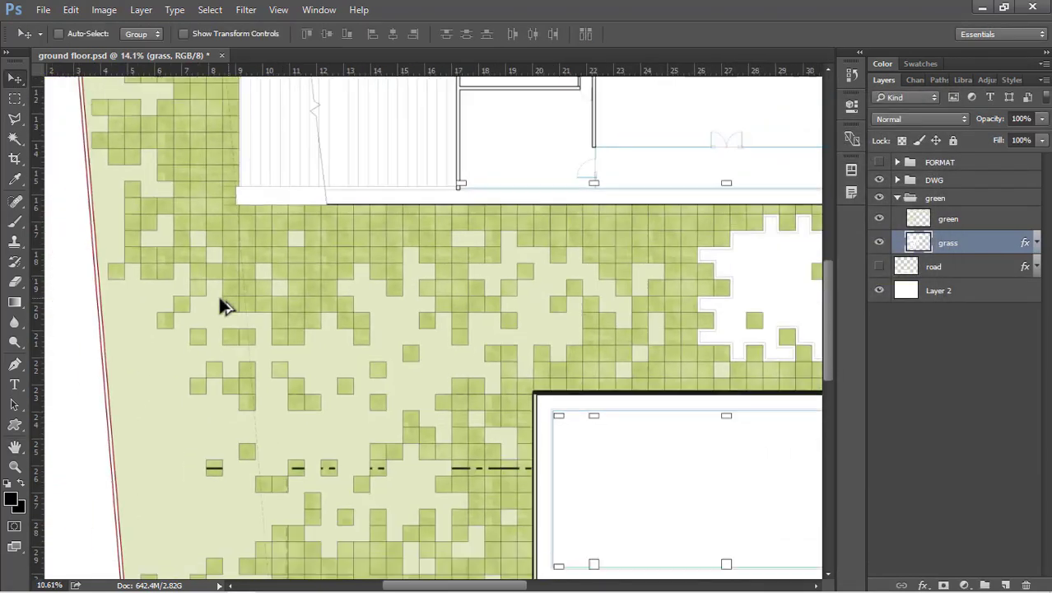
scroll(191, 311, down, 2)
scroll(194, 319, down, 8)
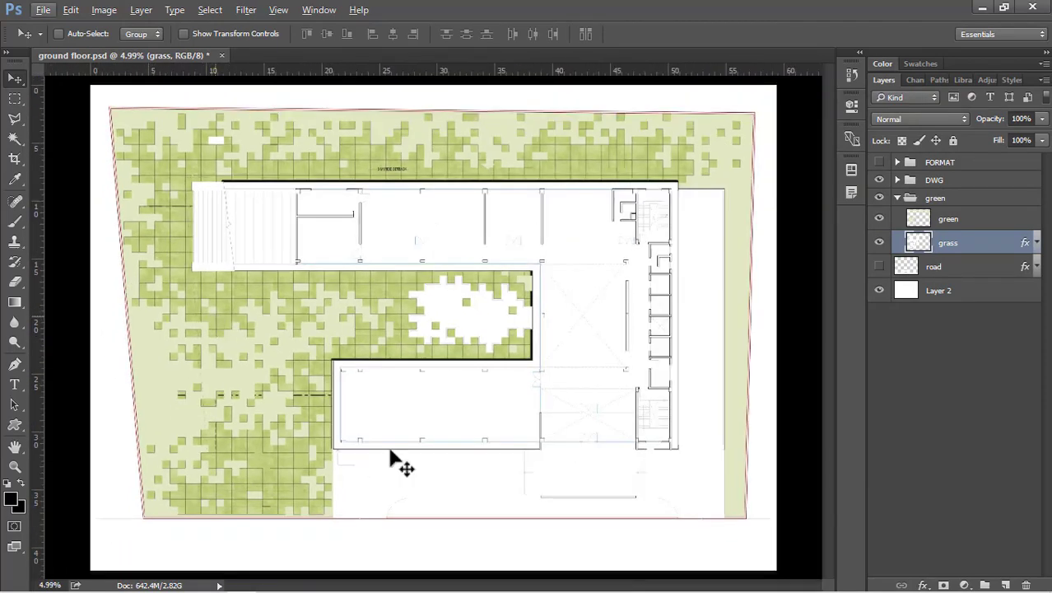
click(879, 266)
click(935, 267)
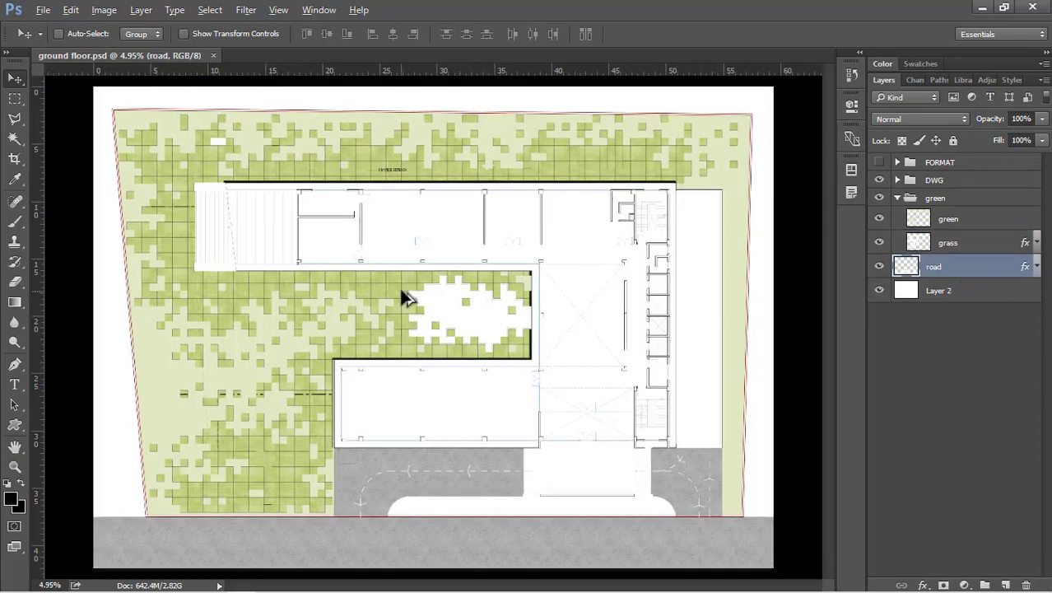
Select the thin border strip around the courtyard pool with the Magic Wand on the lanscape layer in the DWG group.
scroll(493, 296, up, 3)
scroll(485, 255, up, 2)
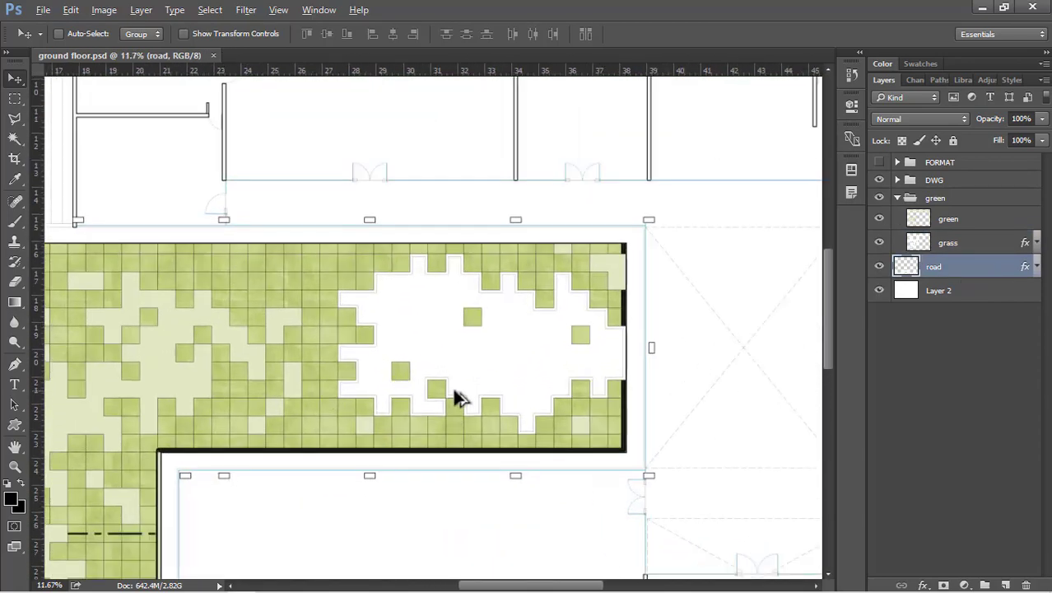
scroll(545, 340, up, 5)
ctrl+click(280, 247)
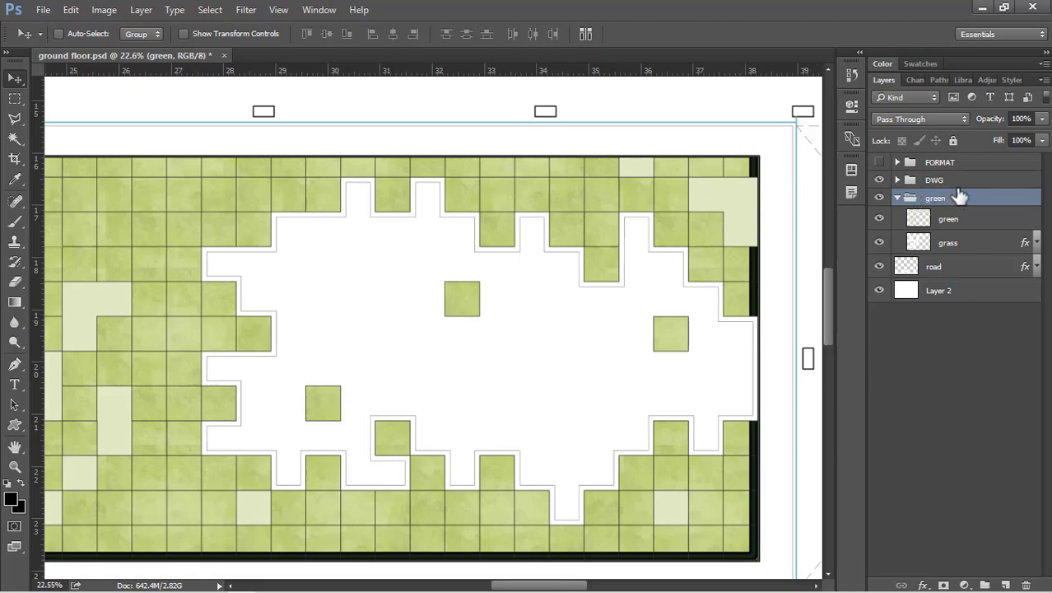
click(909, 180)
click(897, 181)
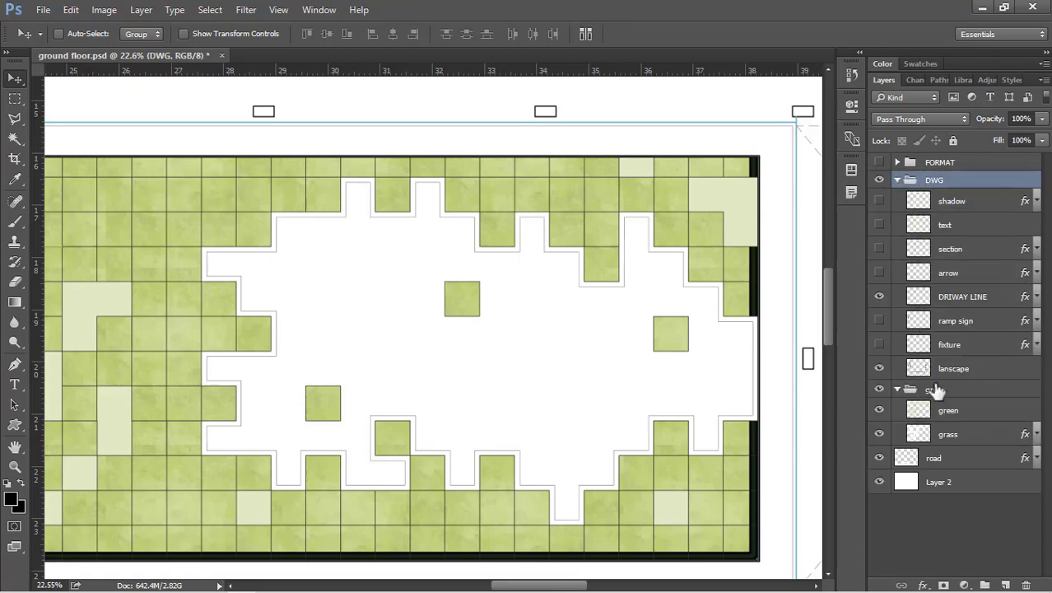
click(948, 372)
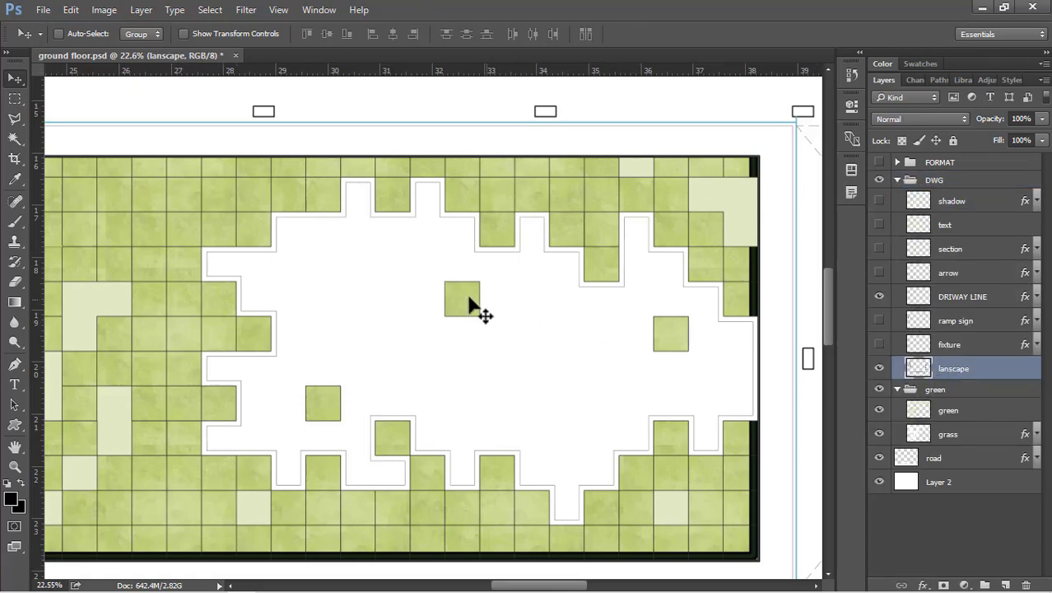
key(w)
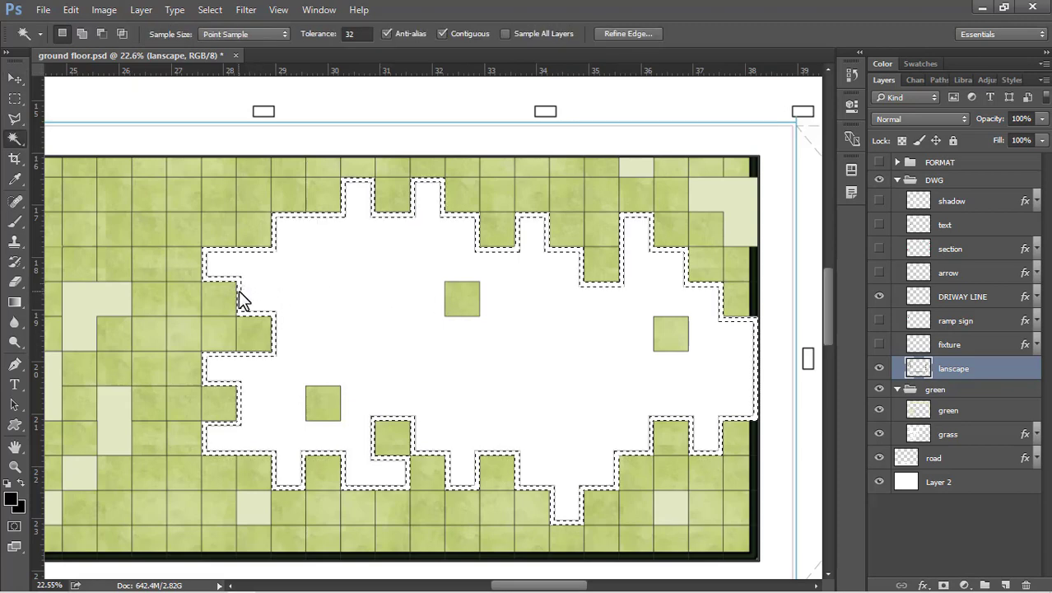
Fill the selected pool border on the green layer with the pale green e1e8c3, and clear the selection.
click(913, 180)
click(897, 179)
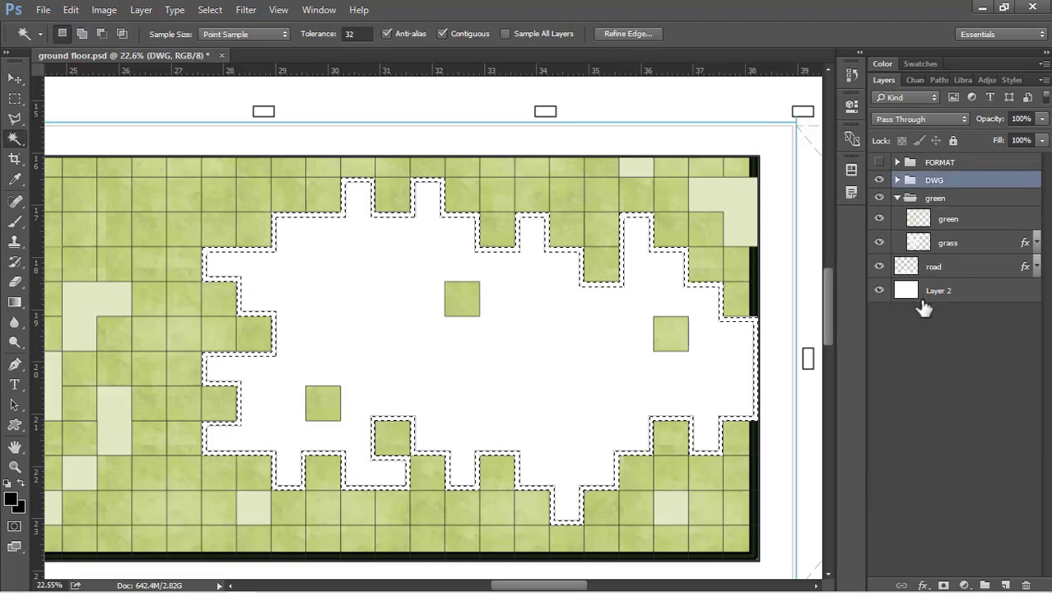
click(976, 222)
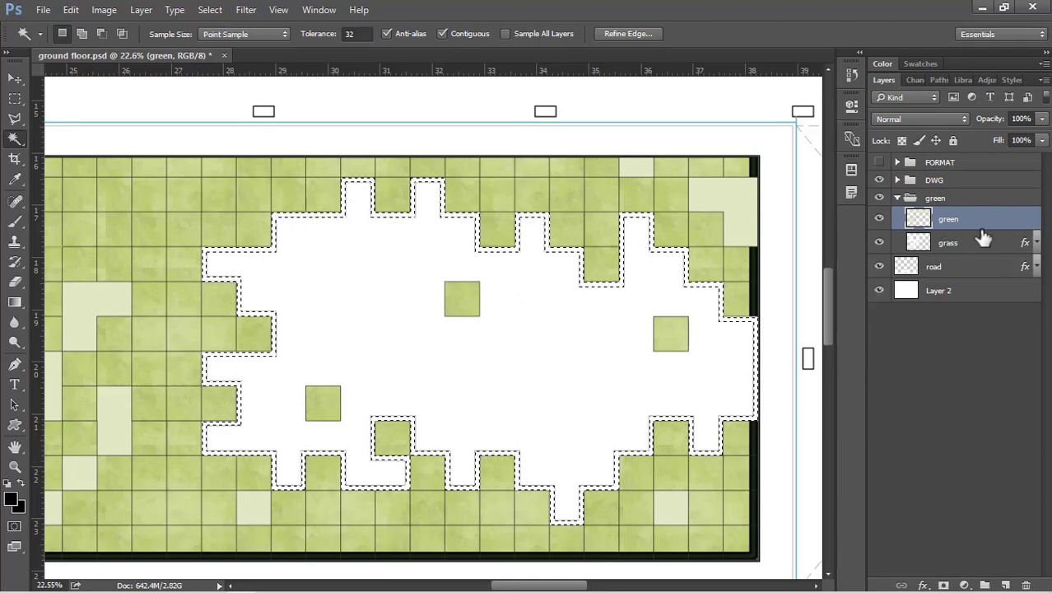
key(shift+BackSpace)
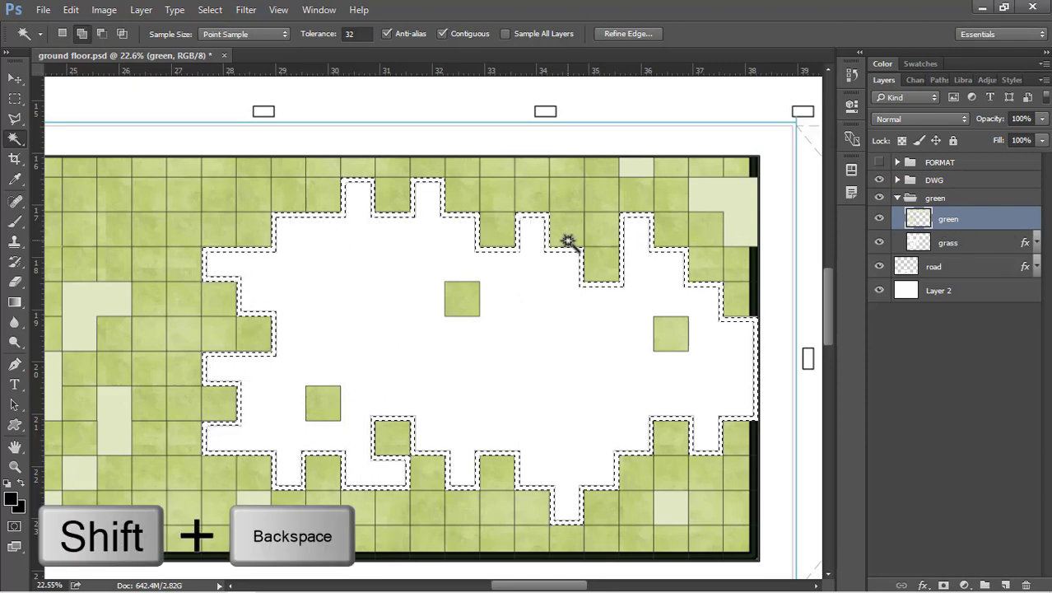
click(710, 178)
click(702, 191)
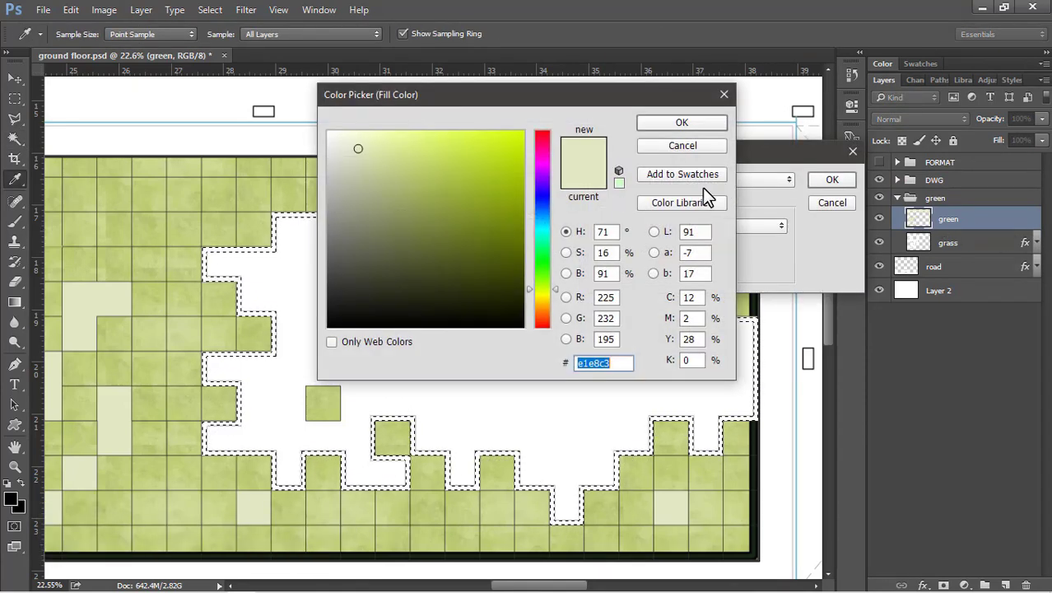
click(708, 122)
click(827, 179)
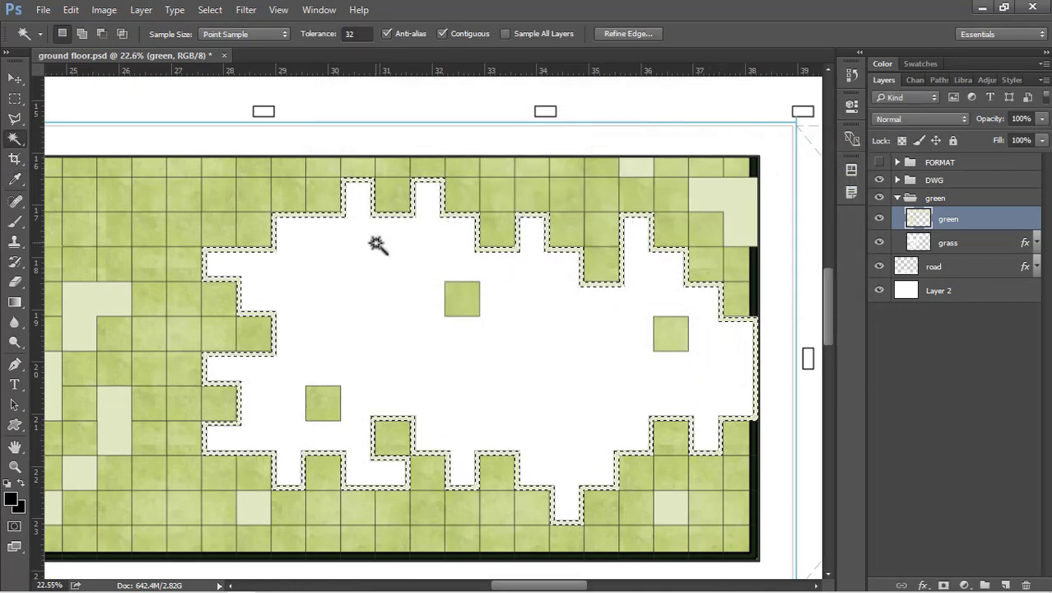
key(ctrl+d)
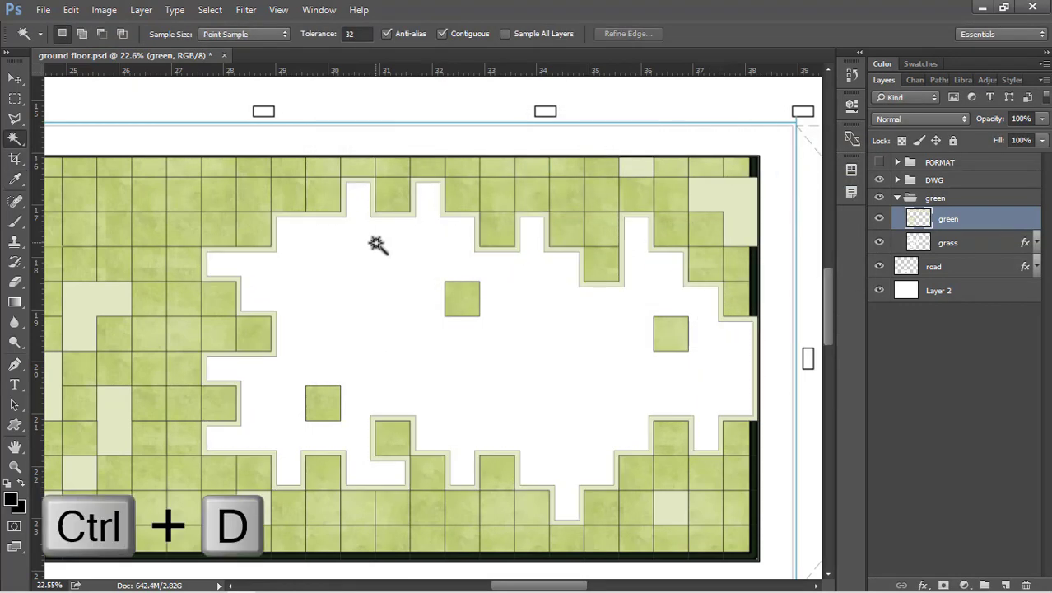
Rename the lanscape layer in the DWG group as DWG.
key(v)
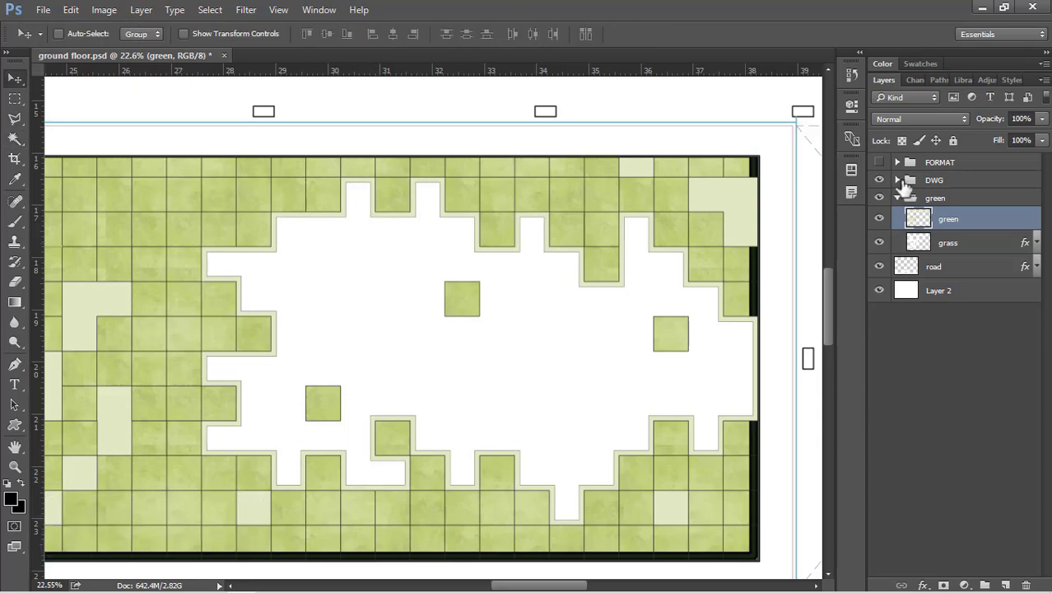
click(898, 179)
click(977, 370)
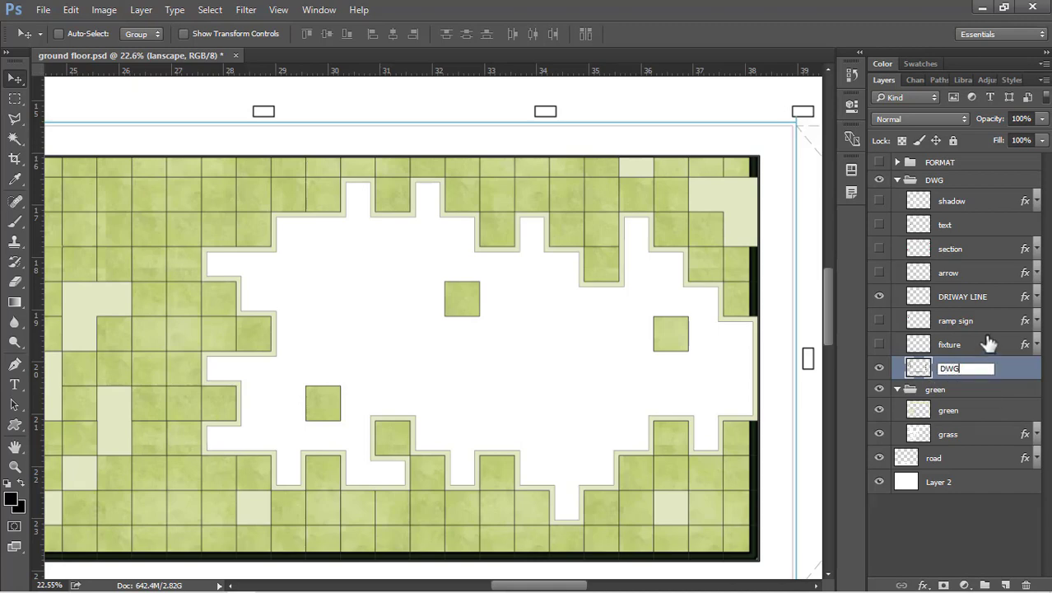
click(980, 347)
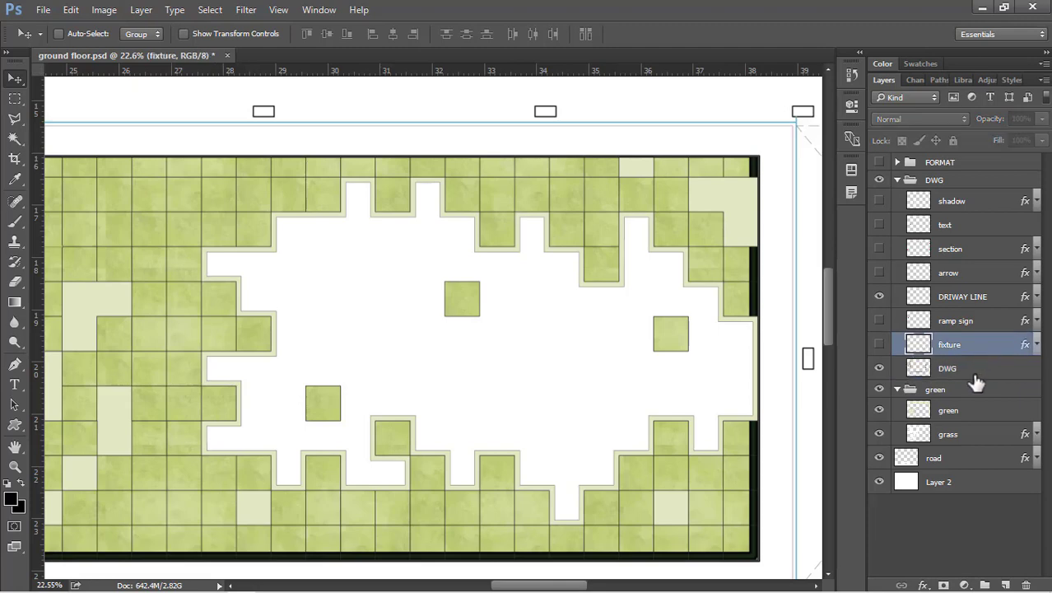
Select the pool's interior in the courtyard with the Magic Wand on the DWG layer, leaving out the isolated grass tiles.
click(974, 372)
key(w)
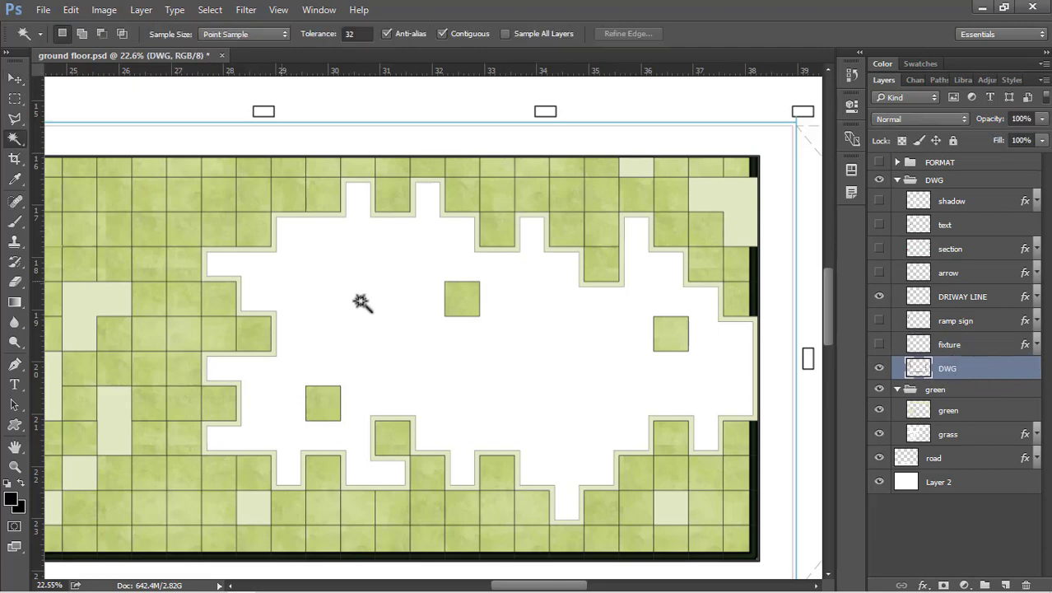
click(514, 275)
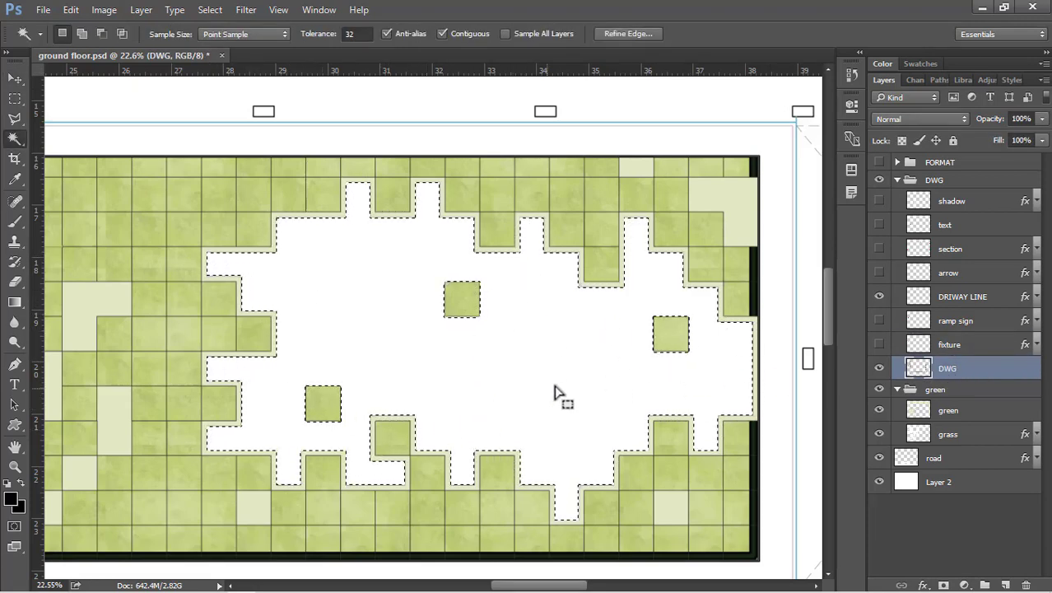
Collapse the DWG and green groups and create a layer named pool above the road layer.
click(897, 180)
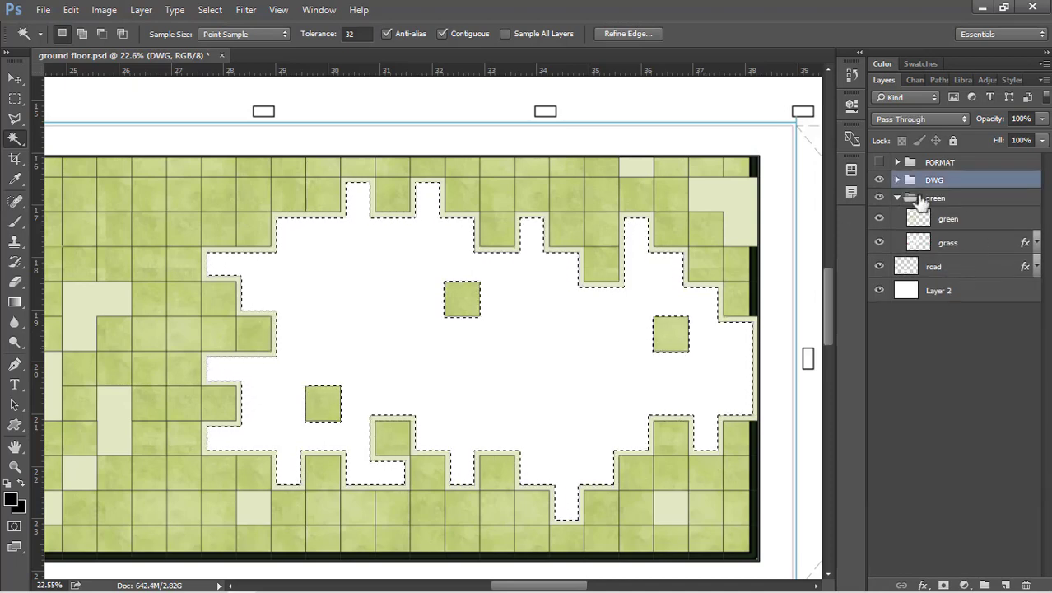
click(897, 198)
click(973, 218)
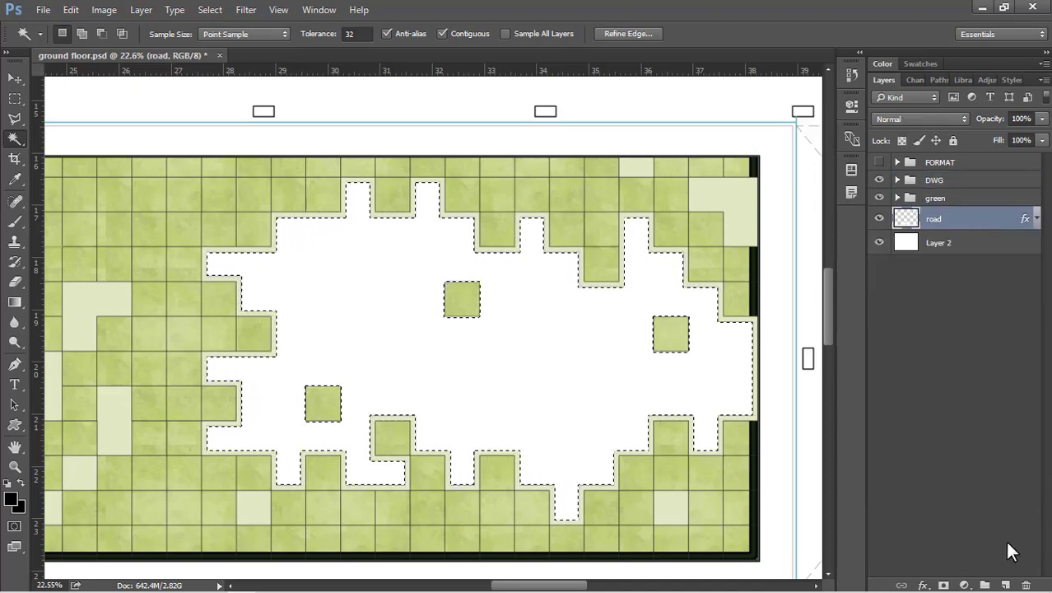
click(1005, 584)
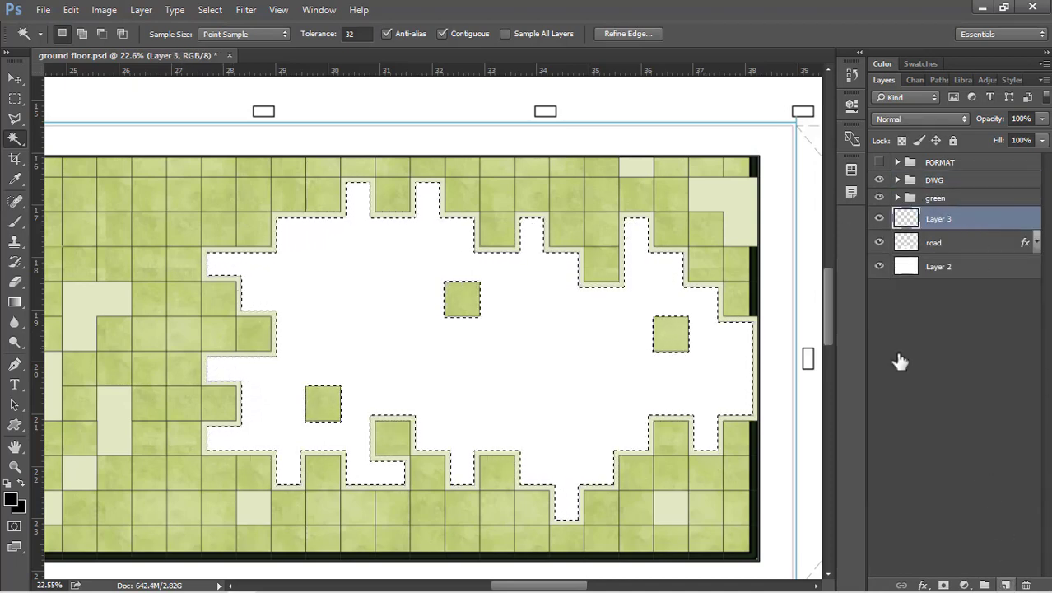
click(948, 224)
text(pool)
key(Return)
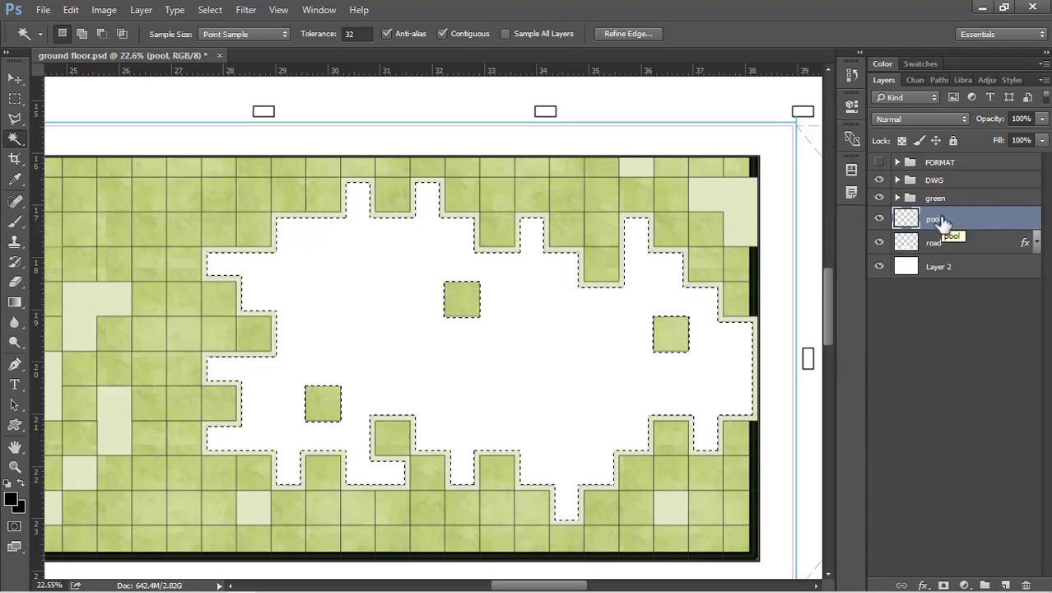
Put the pool layer in a new group named pool and select the layer inside it.
drag(933, 222, 984, 585)
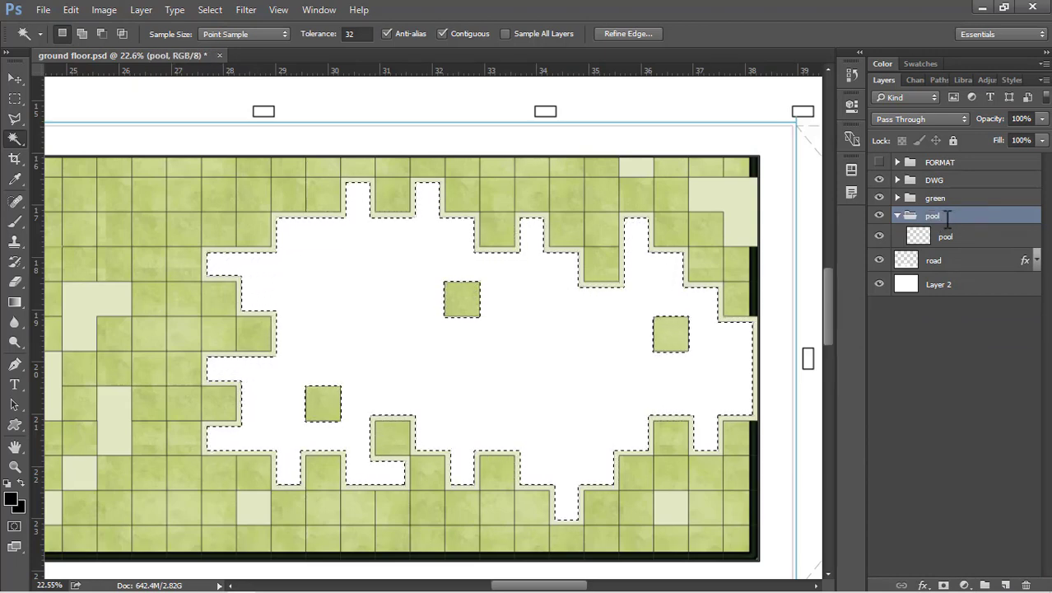
click(990, 239)
key(v)
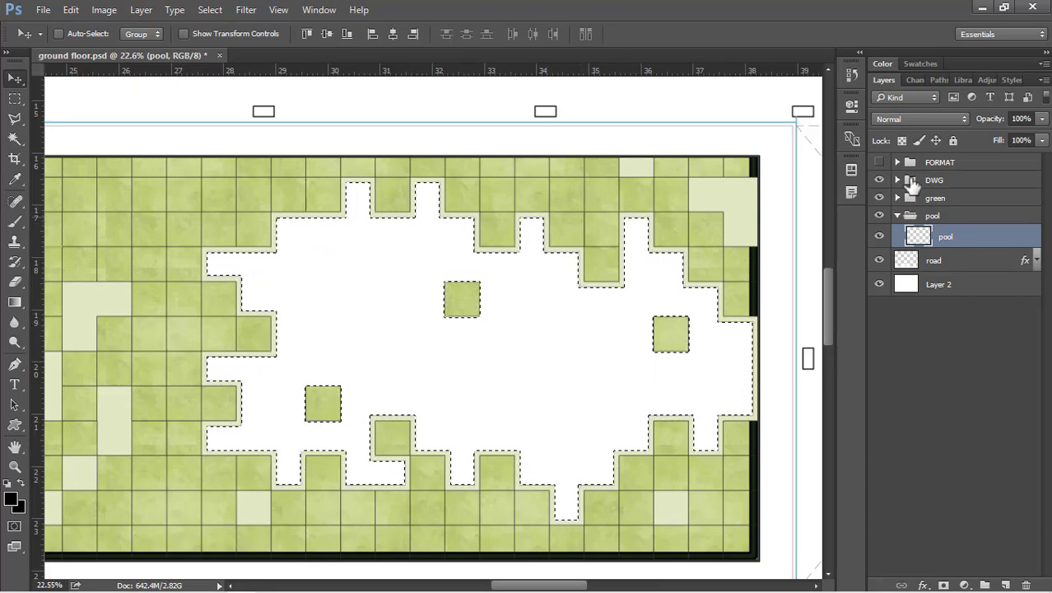
Switch to the PS floor plan render folder and examine the water_tiles_1.jpg and water_1.jpg textures in the Photos viewer.
click(983, 9)
double_click(550, 111)
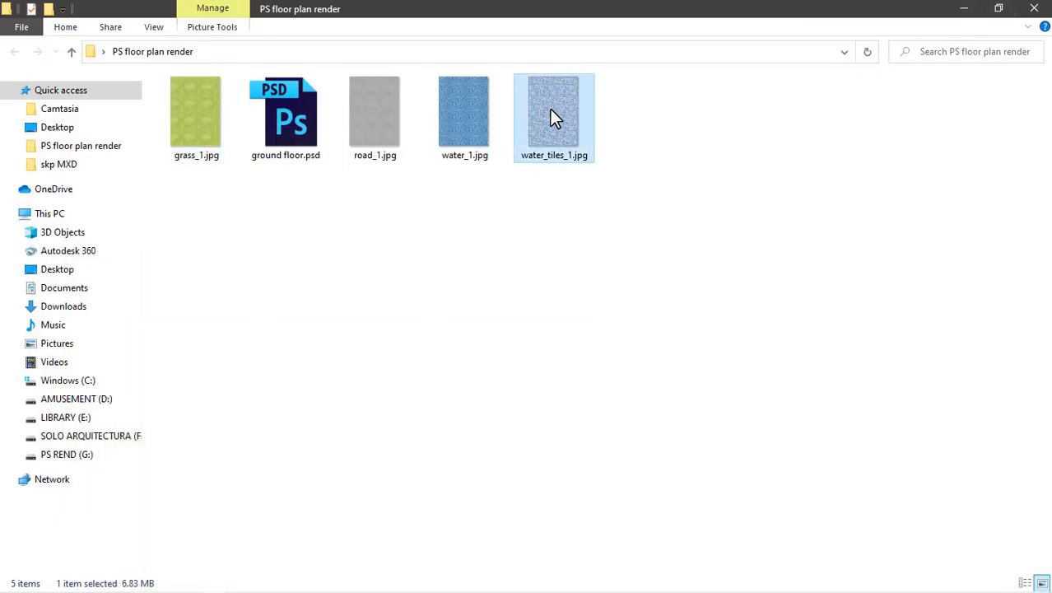
scroll(446, 337, up, 2)
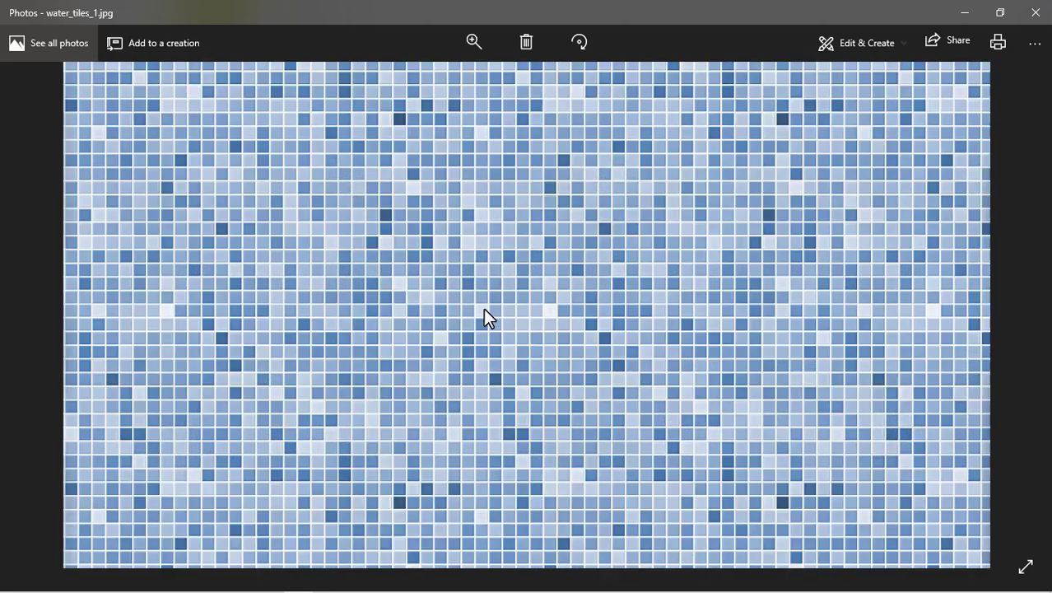
scroll(427, 308, down, 2)
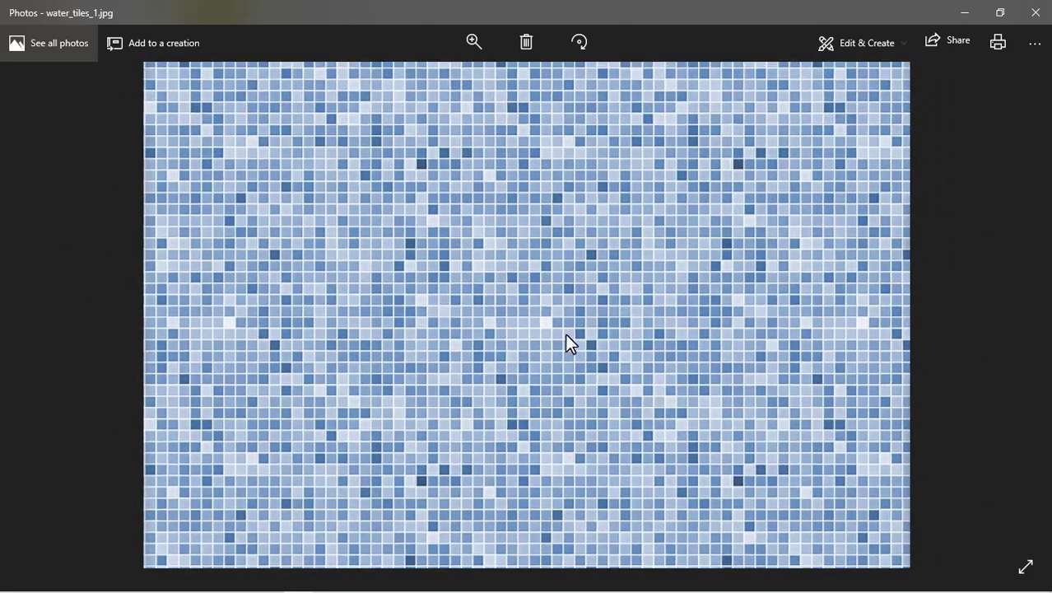
scroll(357, 368, down, 2)
click(39, 314)
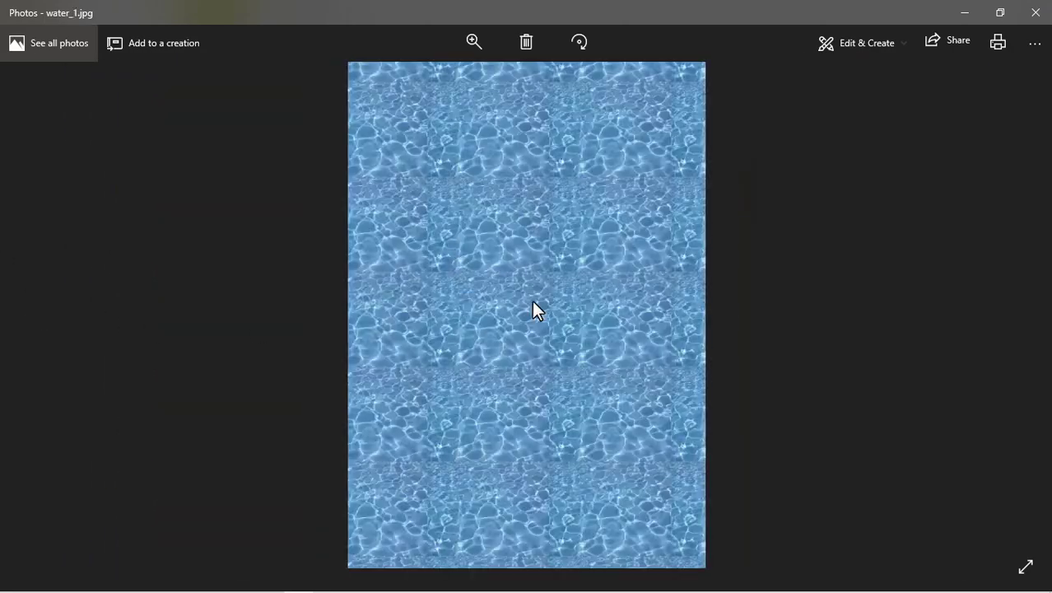
scroll(532, 309, up, 3)
scroll(498, 323, down, 3)
click(1034, 13)
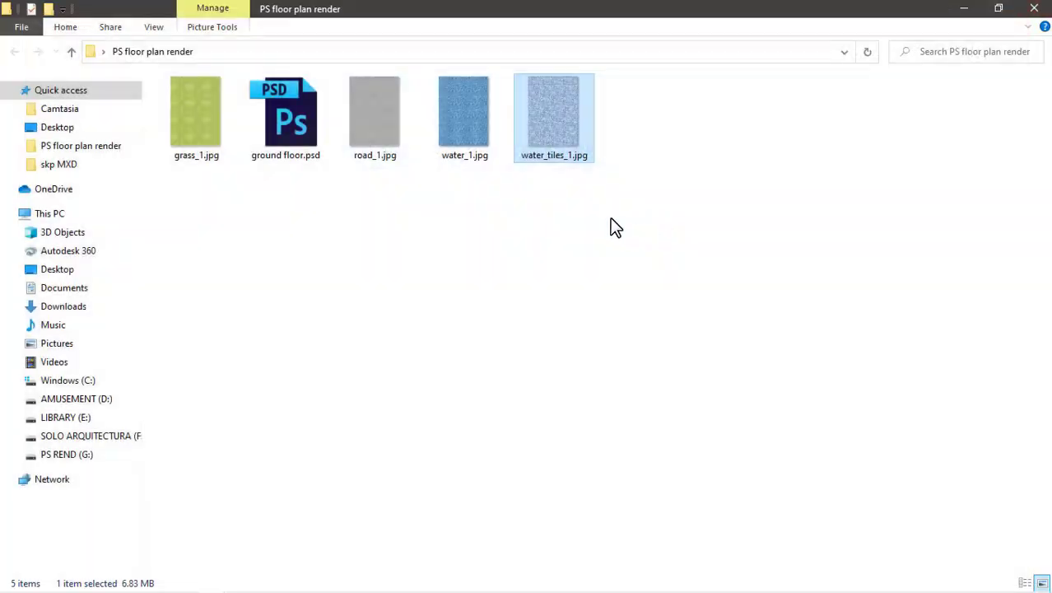
Open water_tiles_1.jpg in Photoshop and define the image as a pattern.
right_click(547, 116)
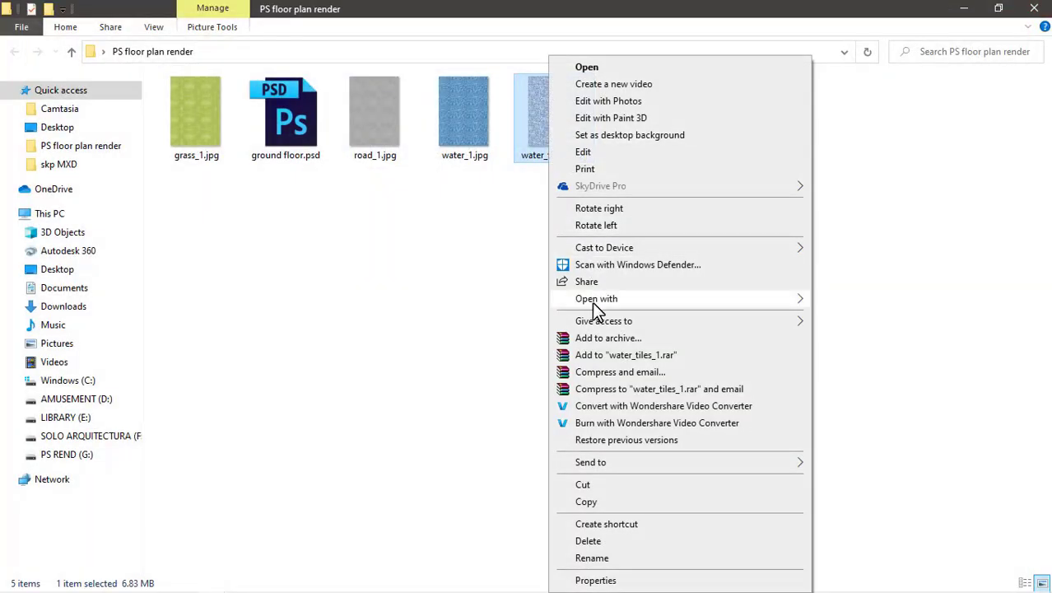
mouse_move(592, 299)
click(847, 302)
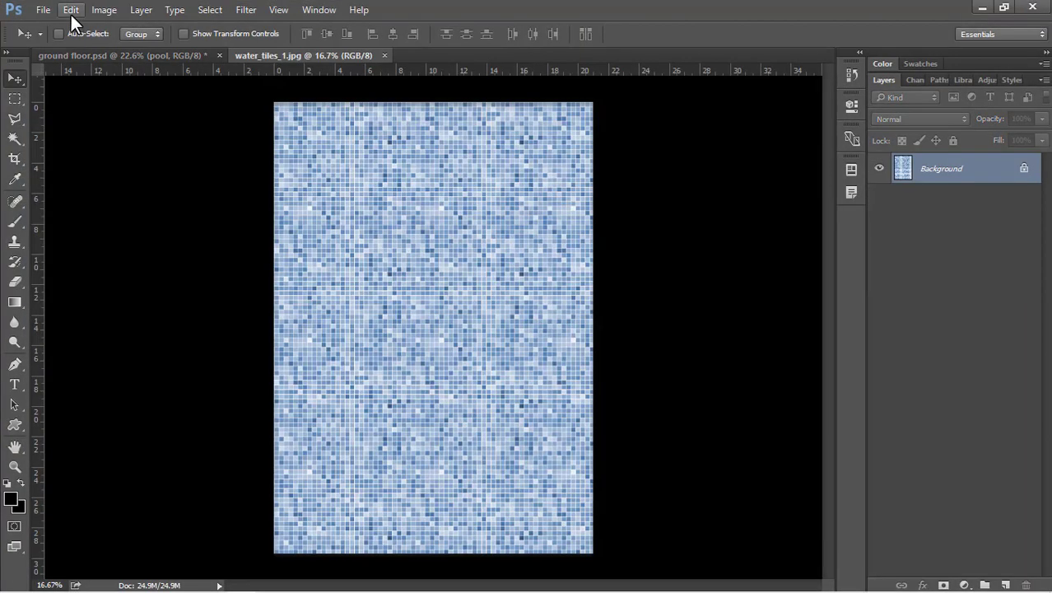
click(71, 10)
click(124, 377)
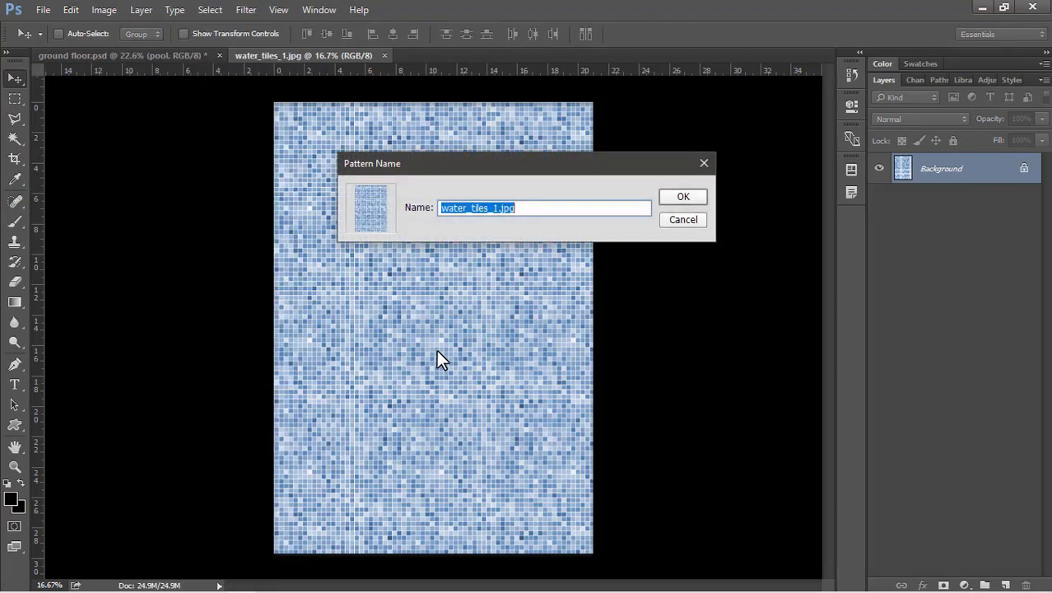
click(685, 196)
Open water_1.jpg from the render folder in Photoshop, define it as a pattern named water, and close both texture images.
key(alt+Tab)
click(456, 120)
right_click(454, 120)
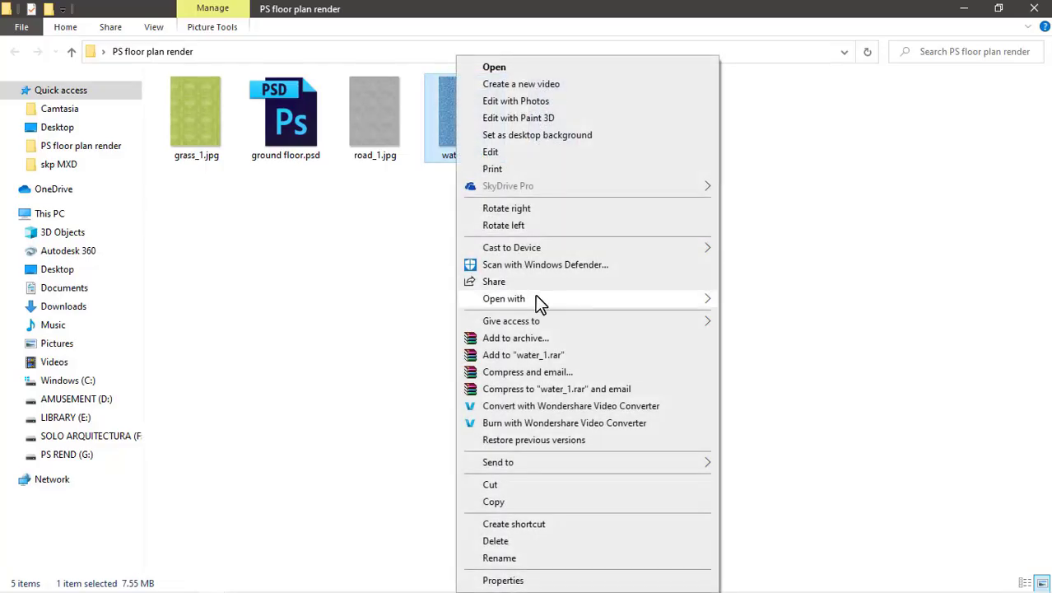
mouse_move(538, 298)
click(778, 299)
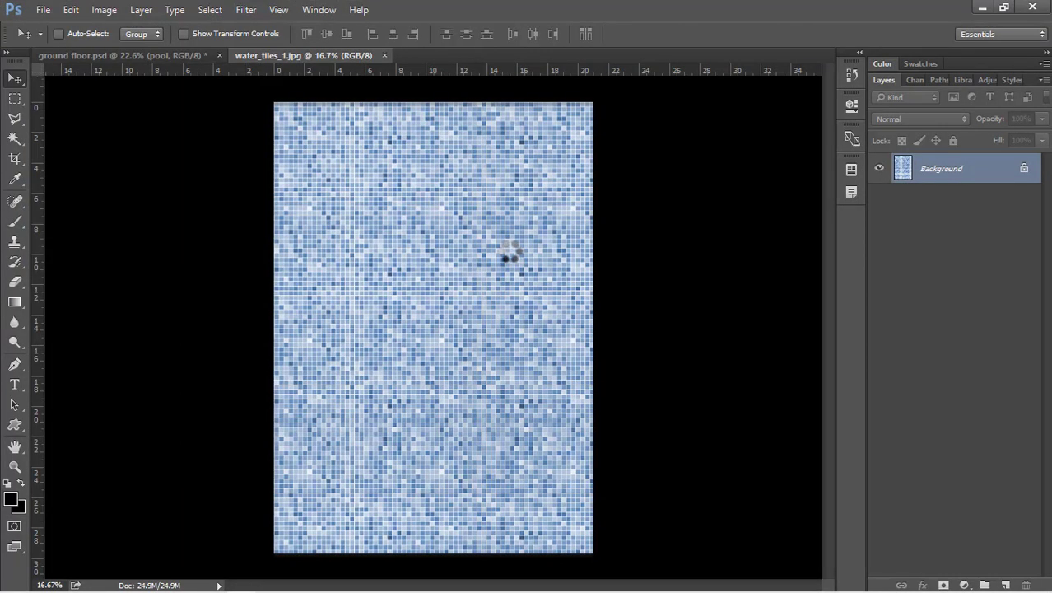
click(73, 12)
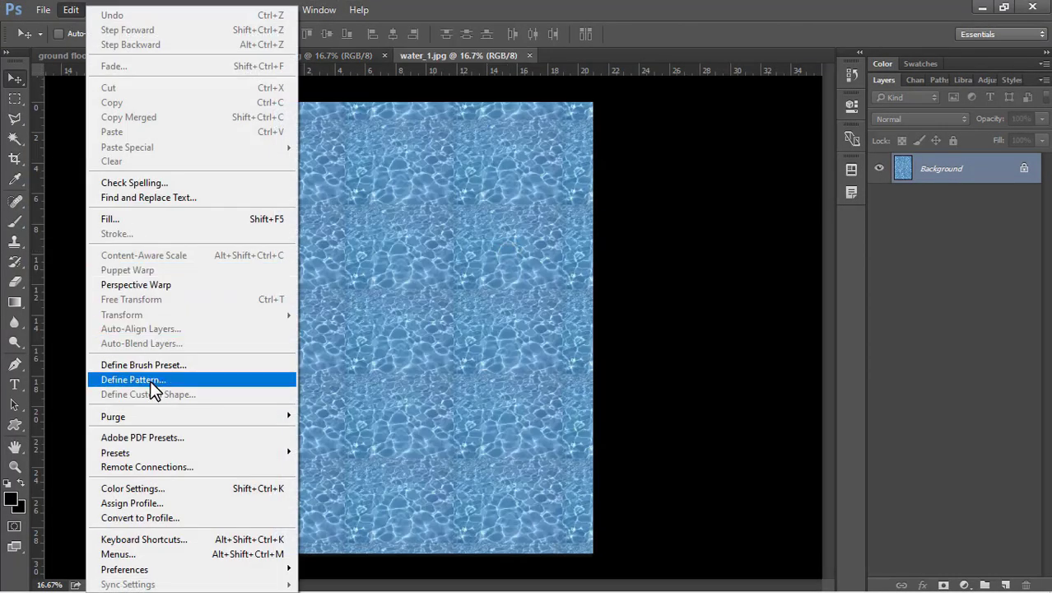
click(149, 379)
click(477, 210)
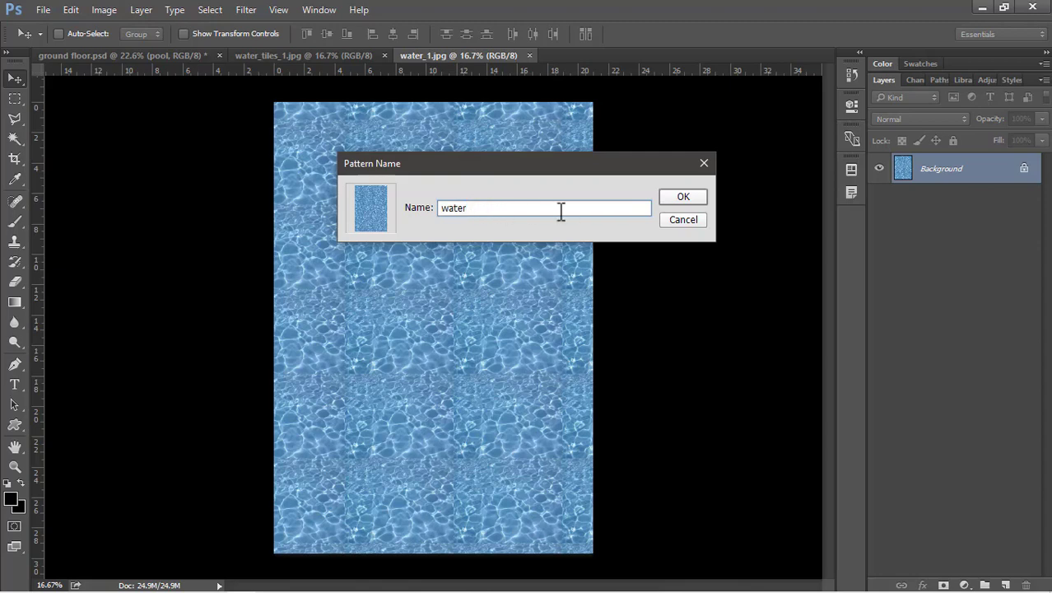
click(693, 197)
click(528, 55)
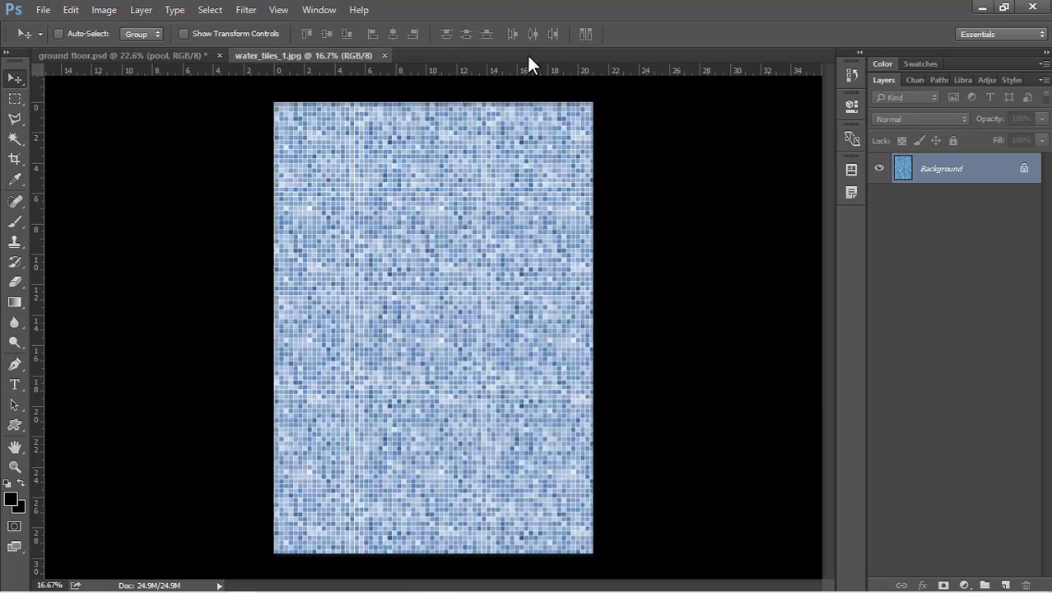
click(383, 55)
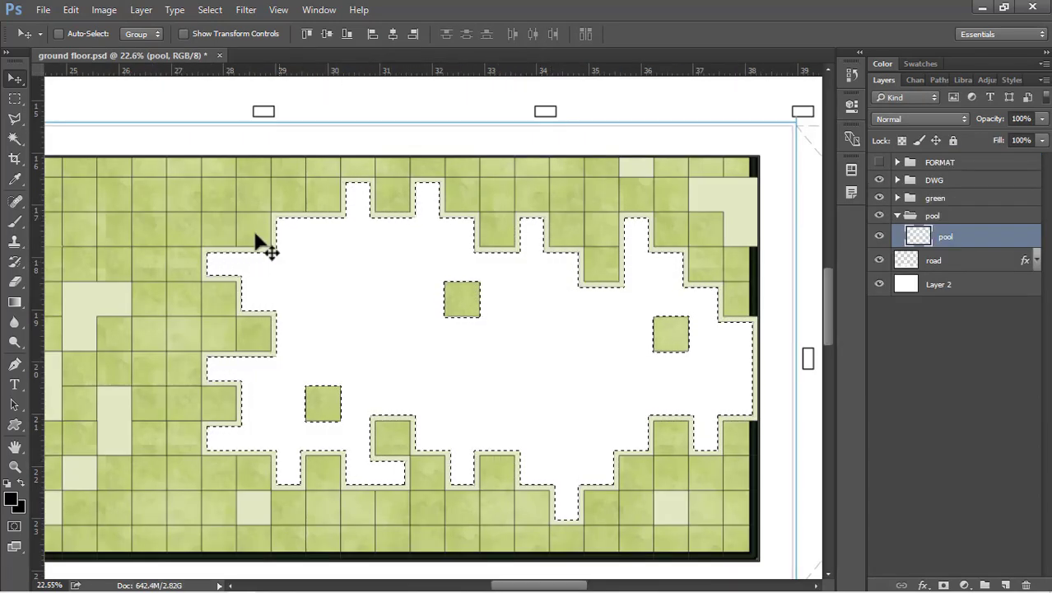
Create a layer named pool_tiles in the pool group and place it below the pool layer.
click(1004, 584)
double_click(944, 236)
text(po)
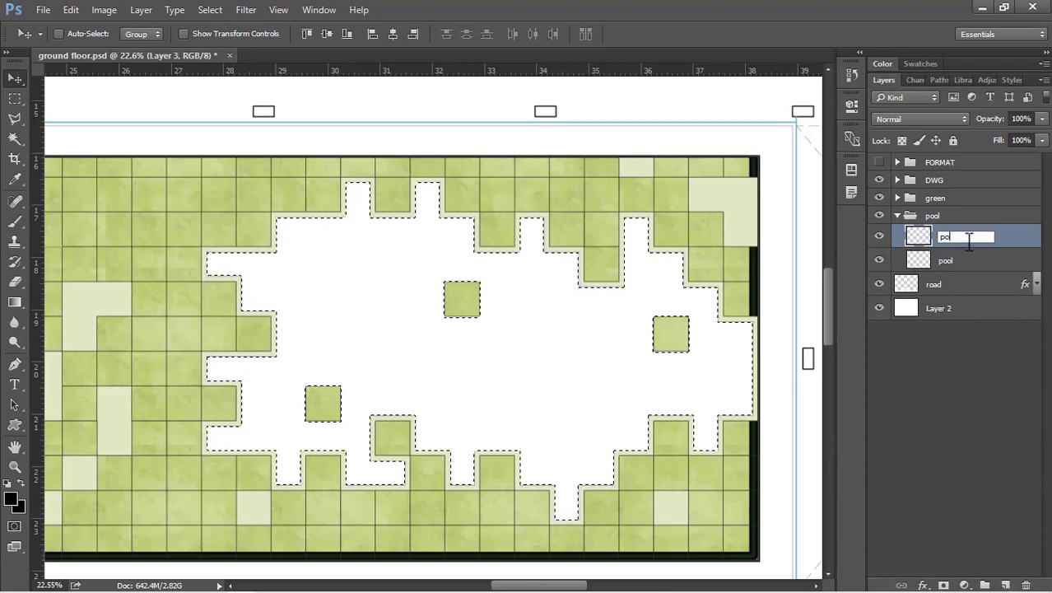
text(ol)
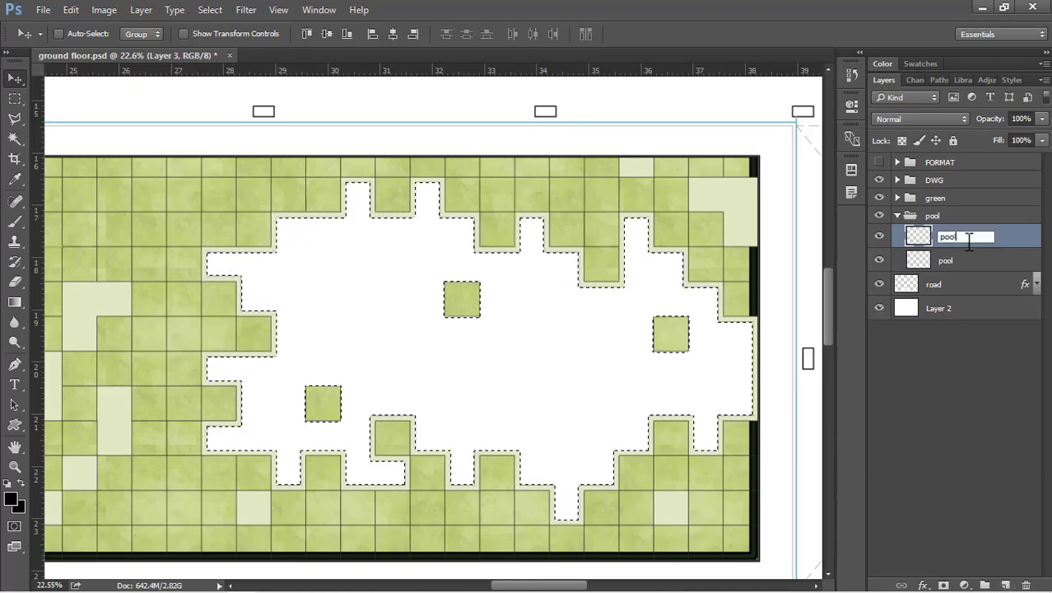
text(_tiles)
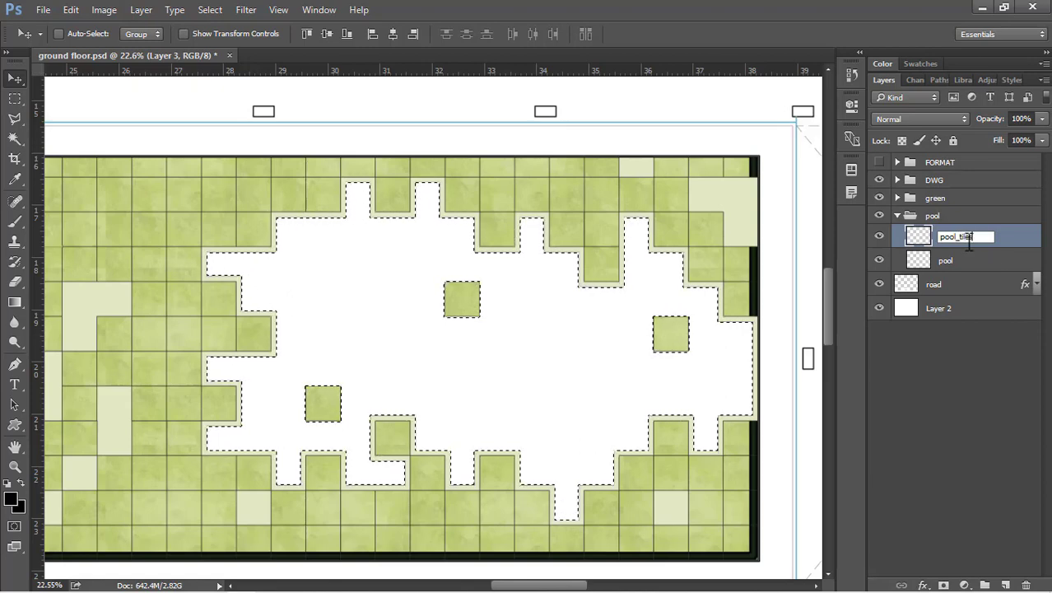
key(Return)
drag(953, 238, 954, 273)
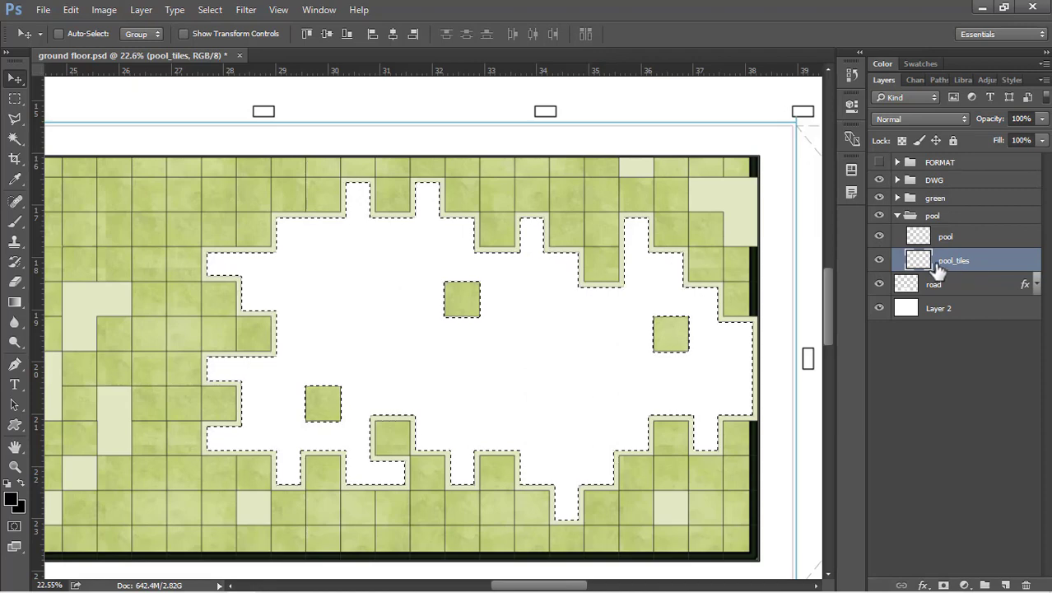
Fill the pool selection on the pool_tiles layer with solid white (ffffff).
key(shift+BackSpace)
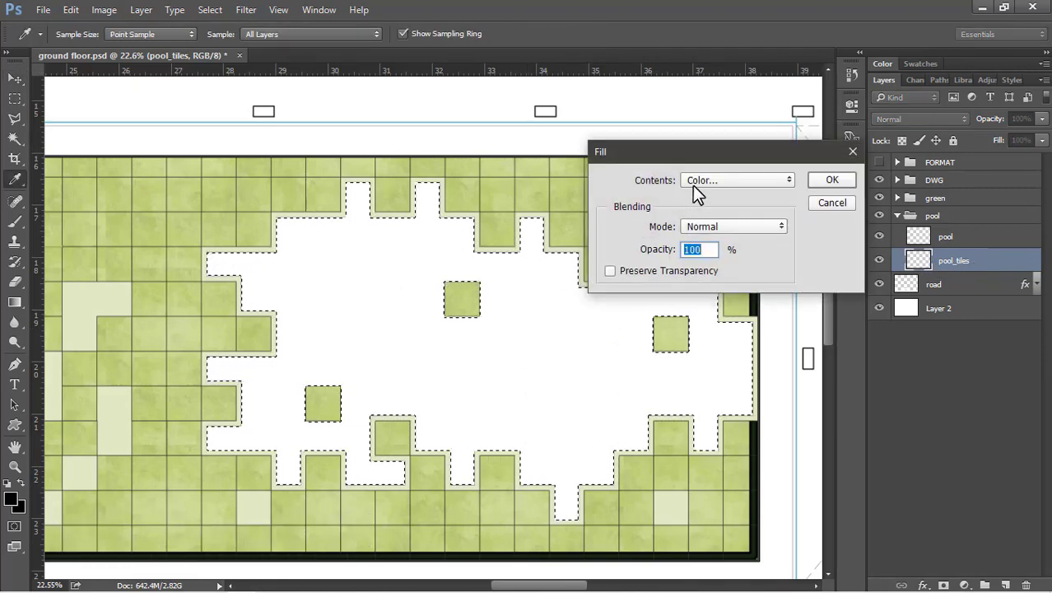
click(693, 183)
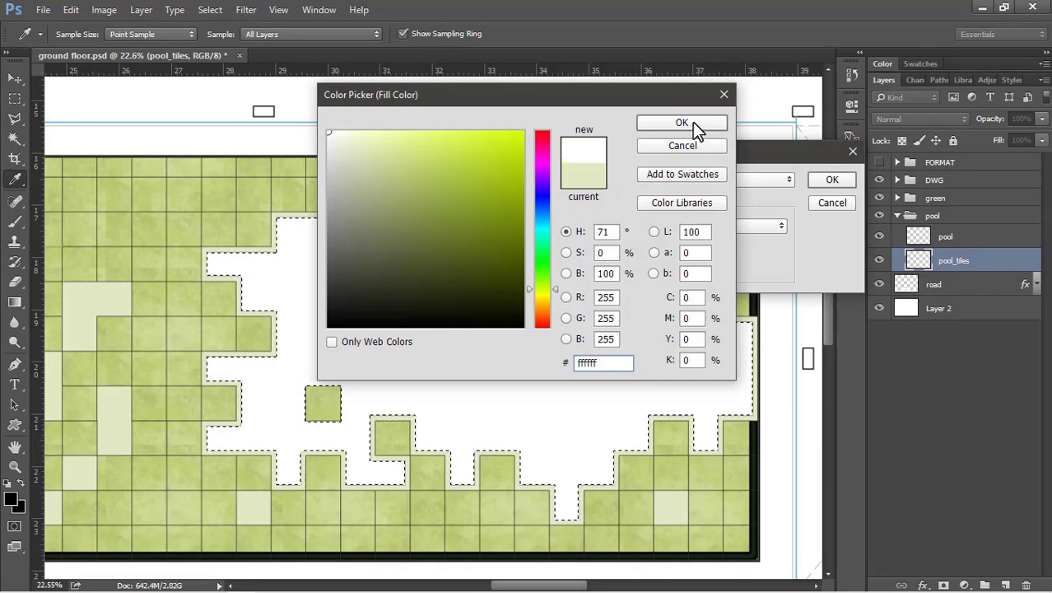
click(693, 125)
click(832, 181)
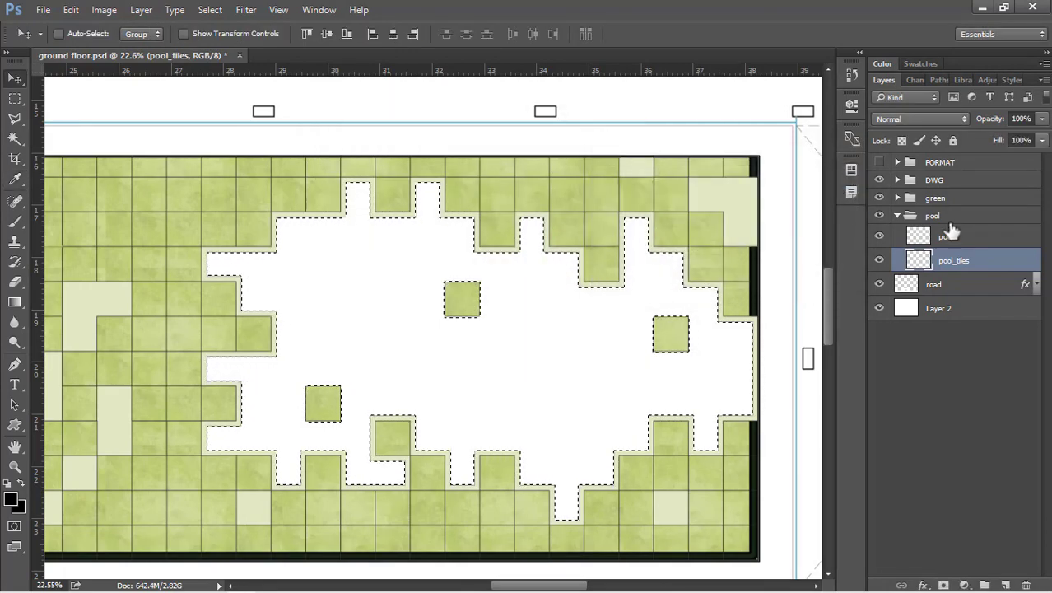
Add a Pattern Overlay to the pool_tiles layer using the water tiles pattern.
double_click(1008, 261)
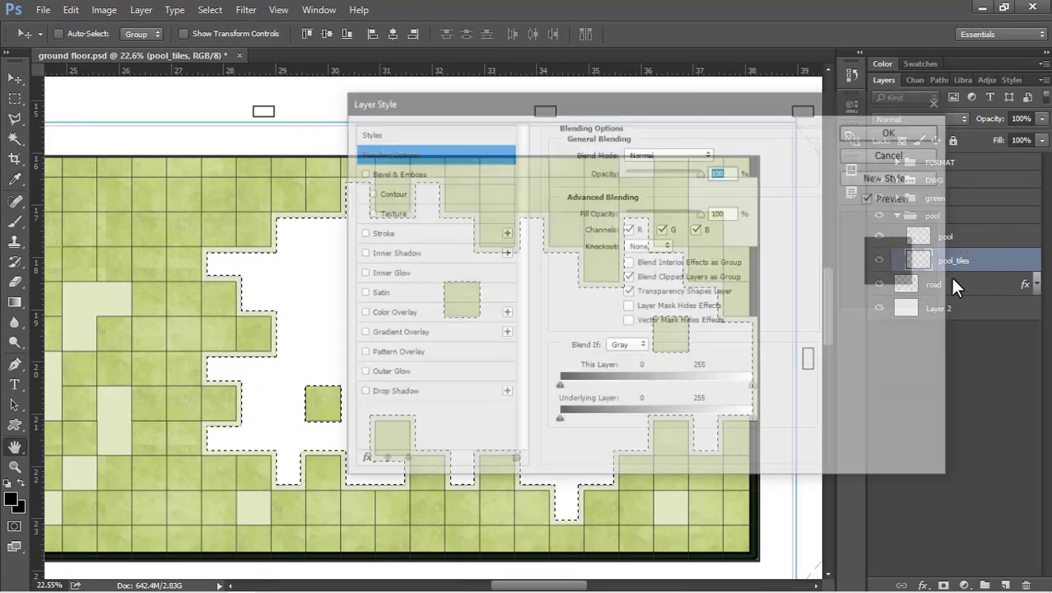
click(385, 357)
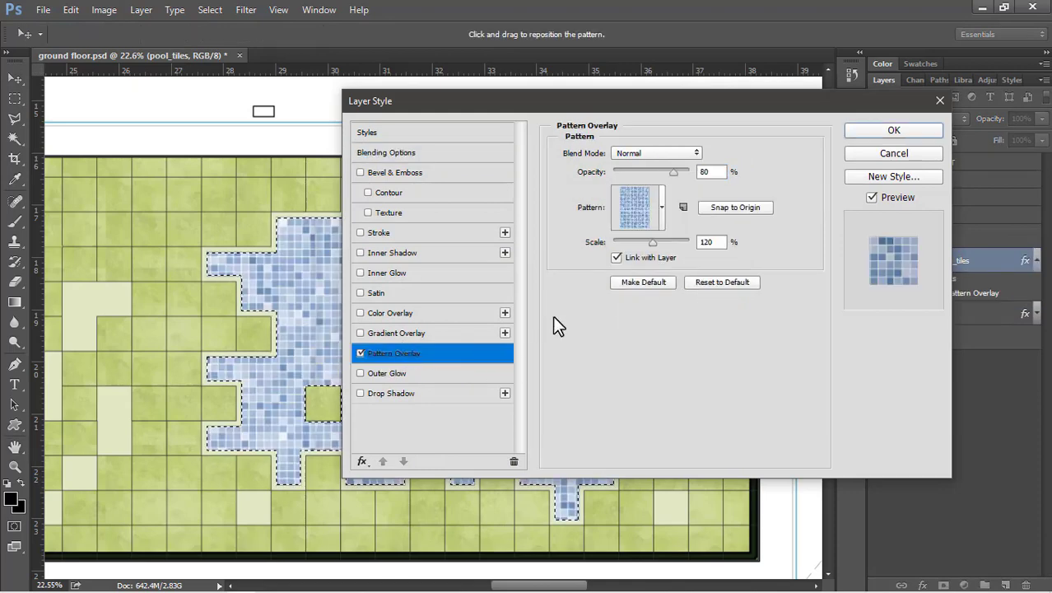
drag(527, 100, 662, 100)
click(798, 205)
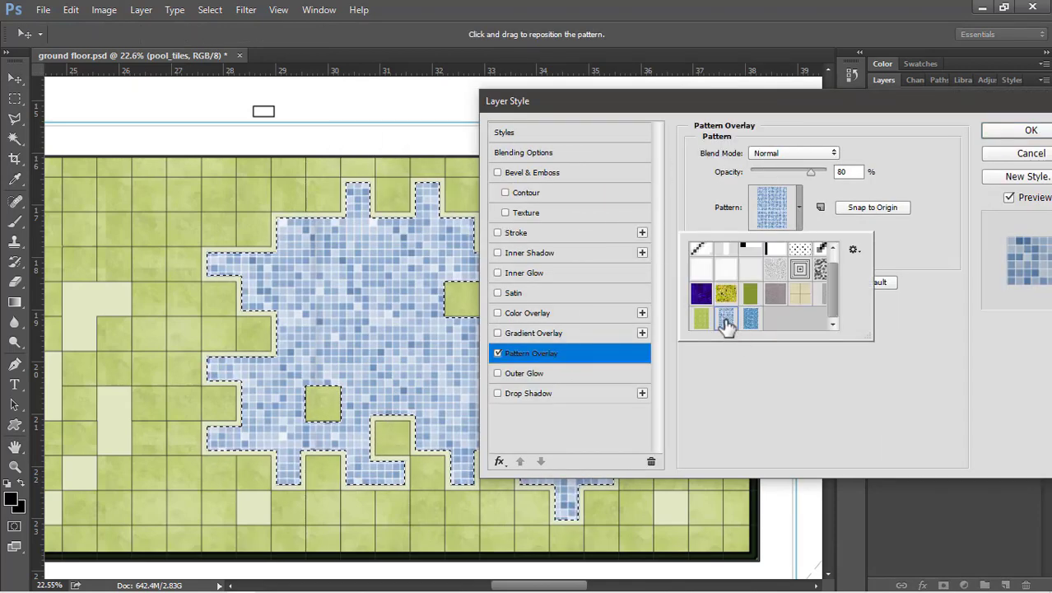
click(370, 285)
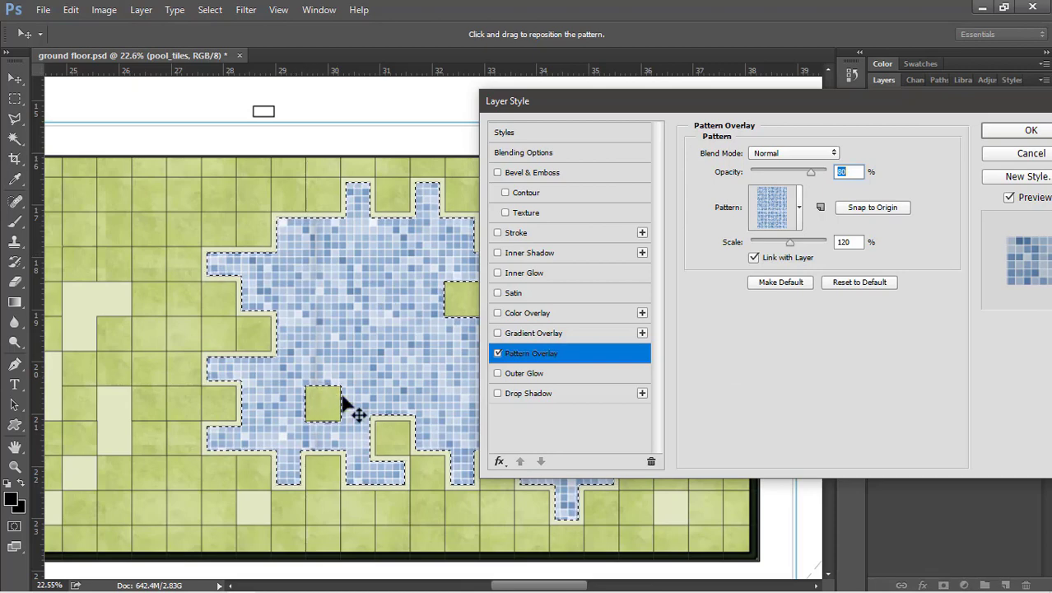
Set the tile pattern overlay's scale to 100% and its opacity to 100%, and apply the layer style.
drag(789, 245, 786, 243)
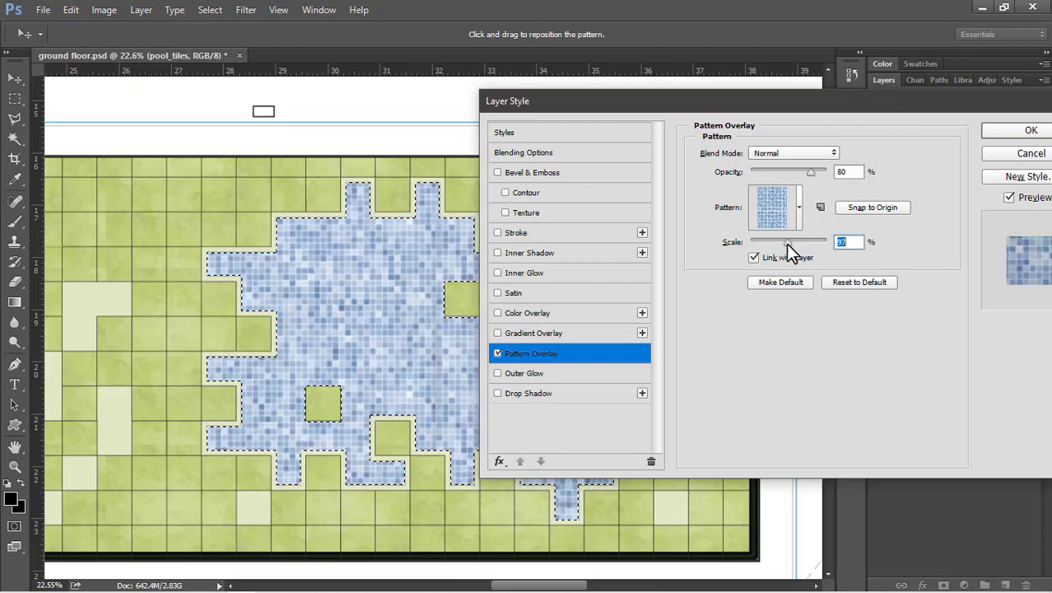
text(100)
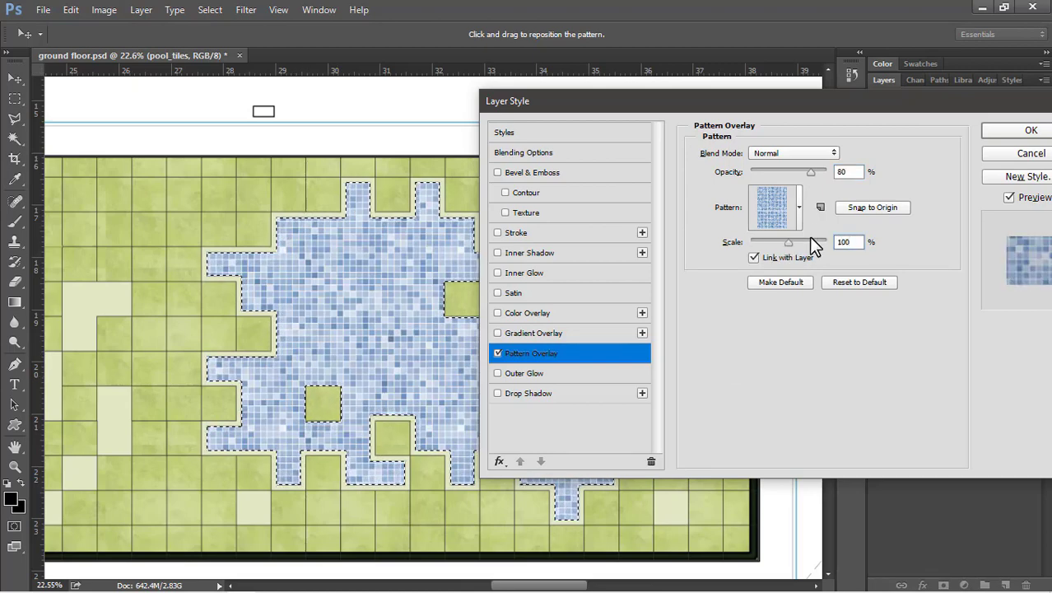
drag(808, 174, 869, 181)
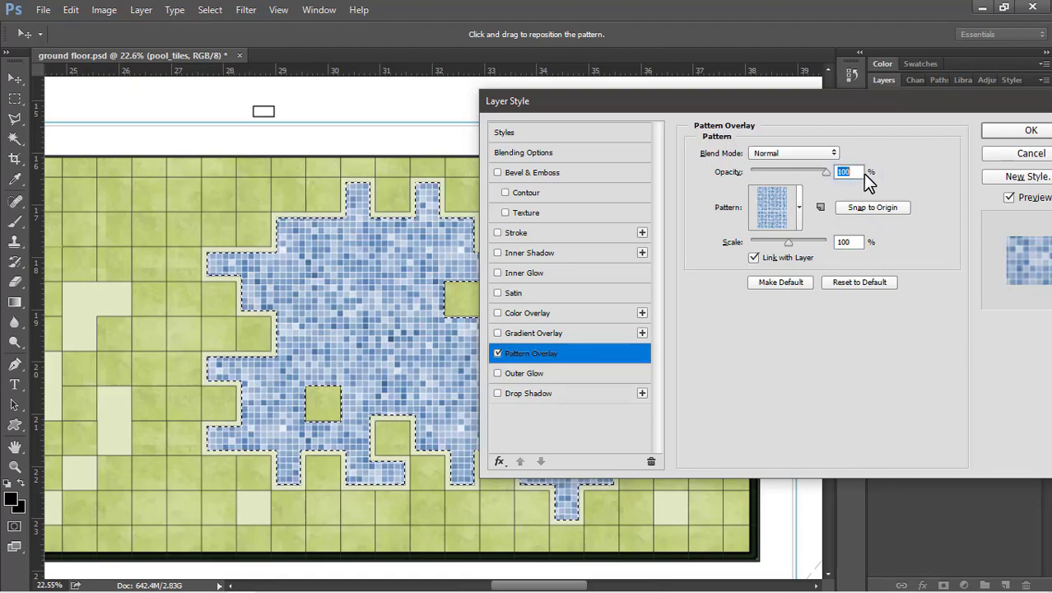
click(998, 131)
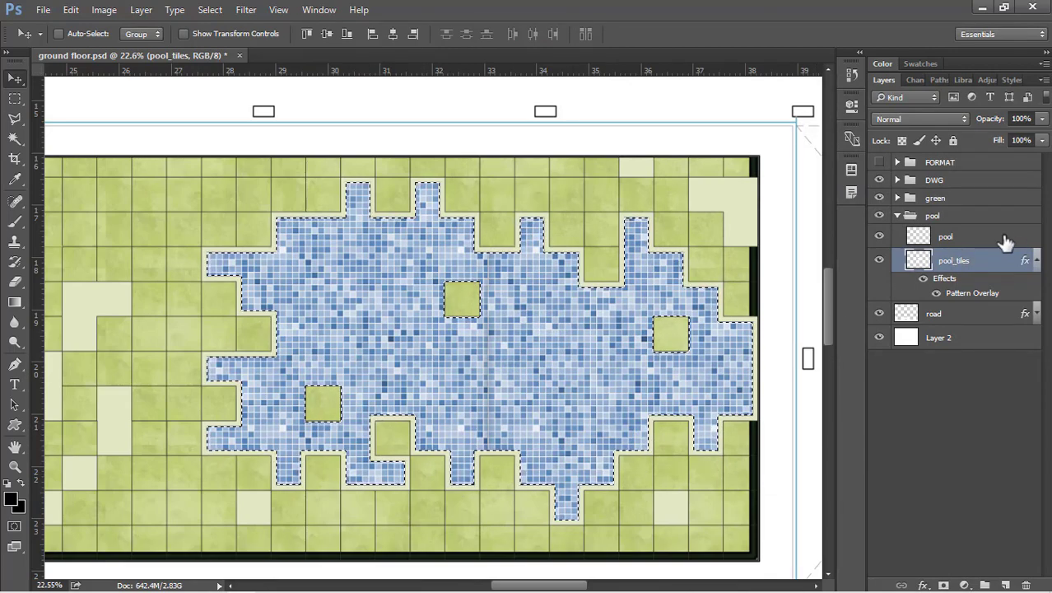
Fill the pool selection on the pool layer with solid white (ffffff).
click(974, 240)
key(shift+BackSpace)
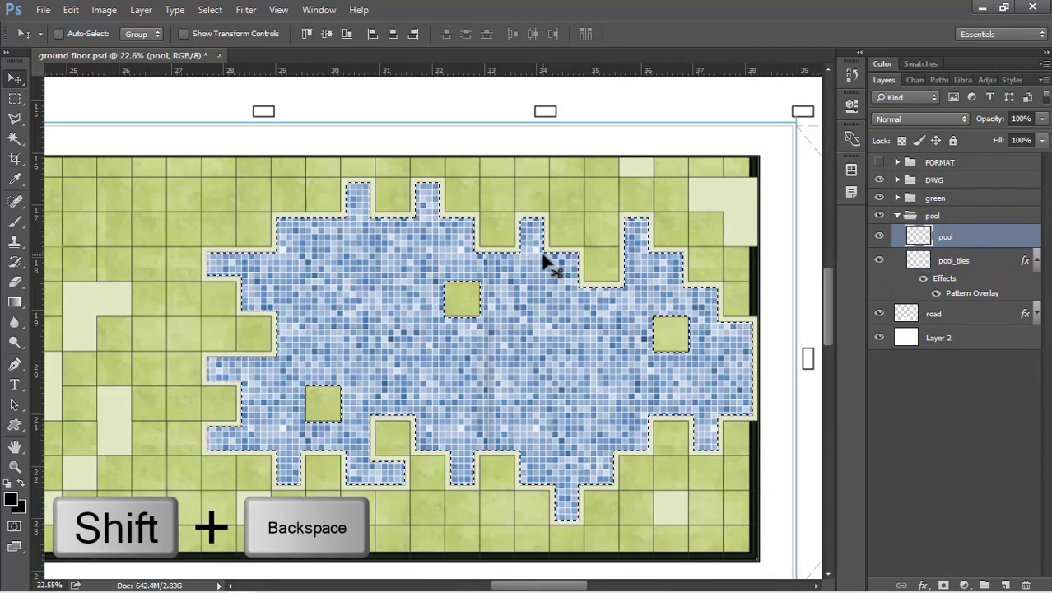
click(698, 181)
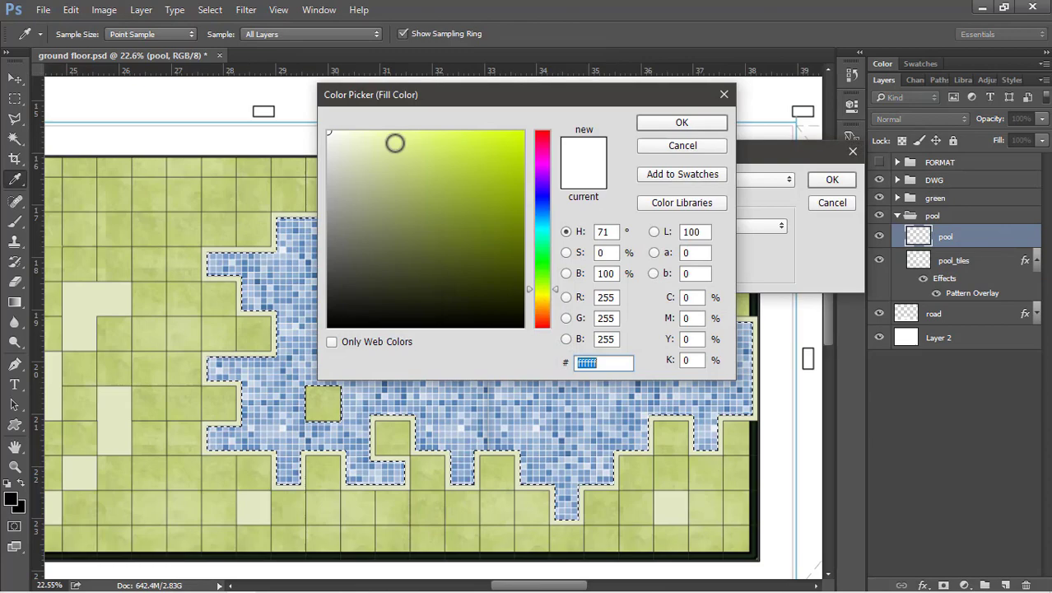
click(679, 122)
click(826, 178)
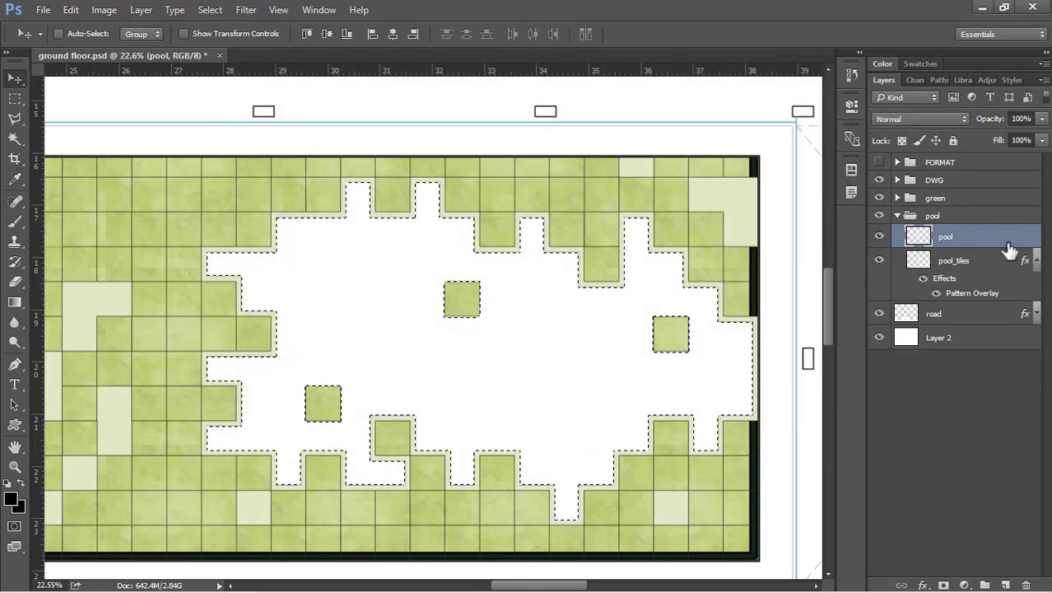
Apply a Pattern Overlay with the water pattern to the pool layer at 100% opacity and 100% scale.
double_click(1008, 250)
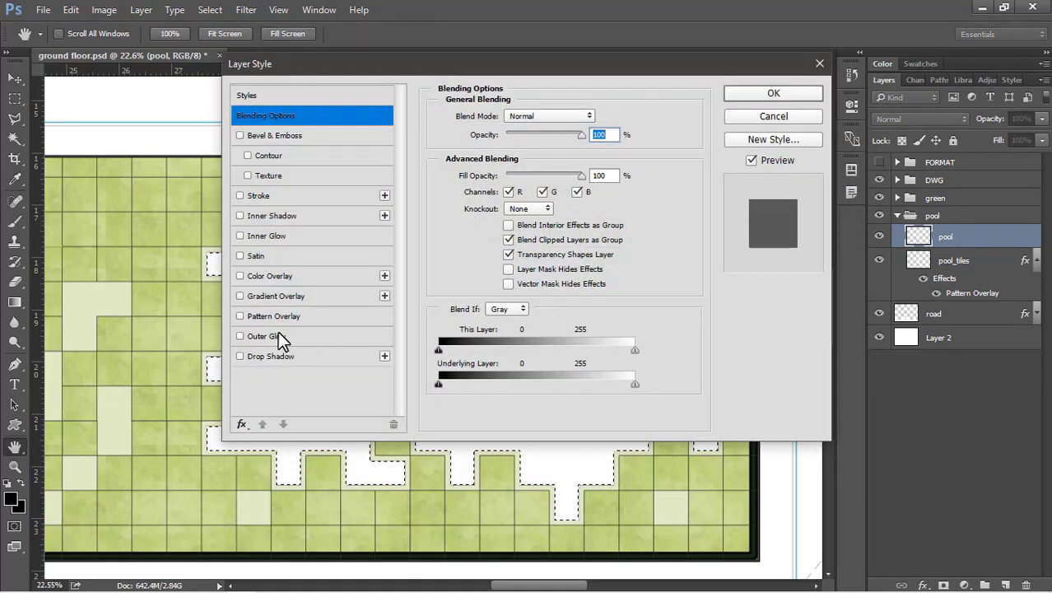
click(269, 319)
click(535, 176)
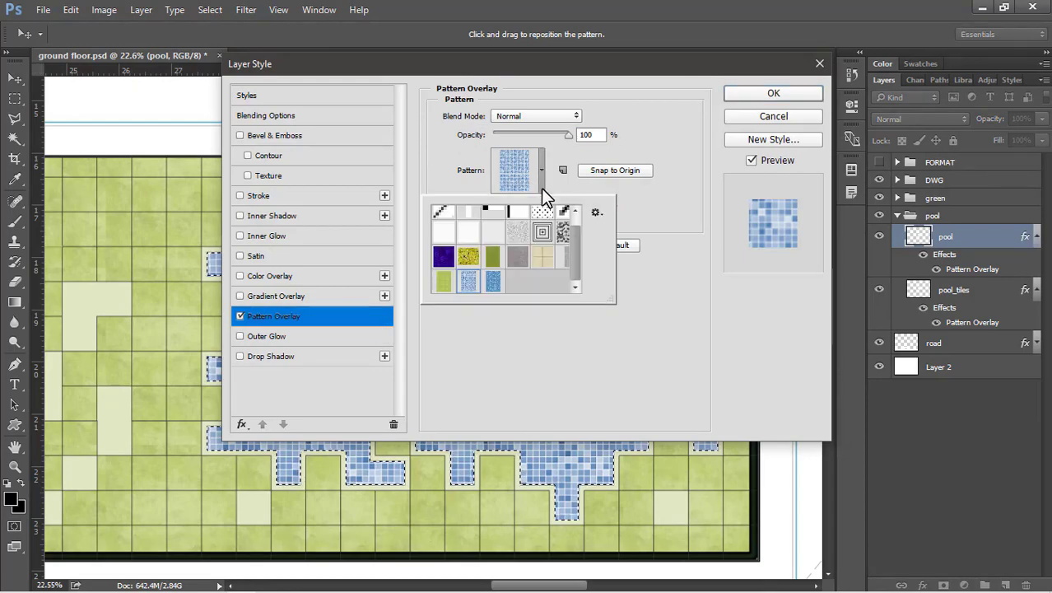
click(493, 282)
click(635, 122)
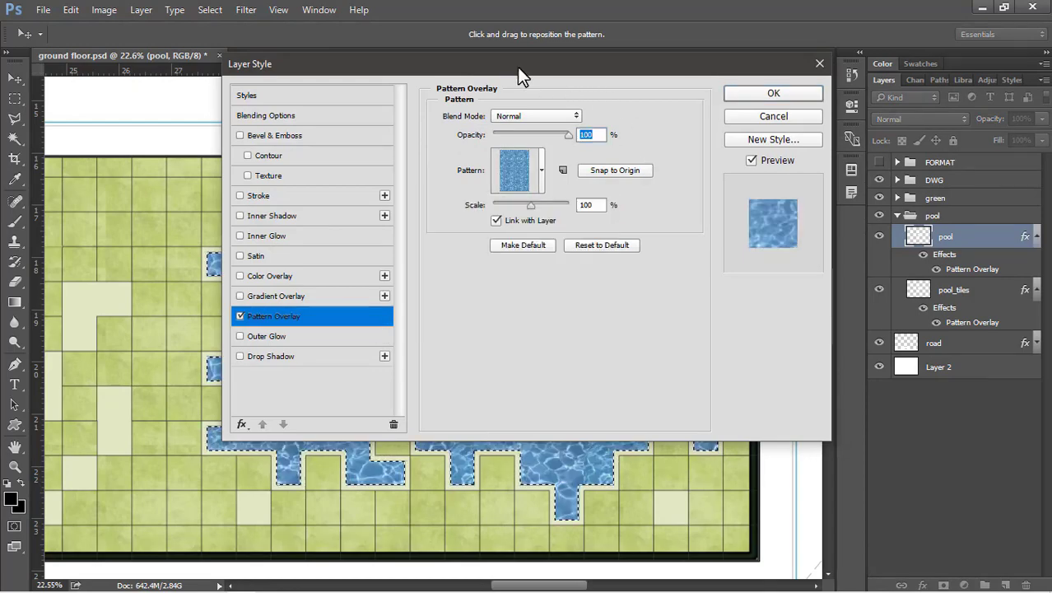
drag(520, 76, 735, 146)
click(985, 164)
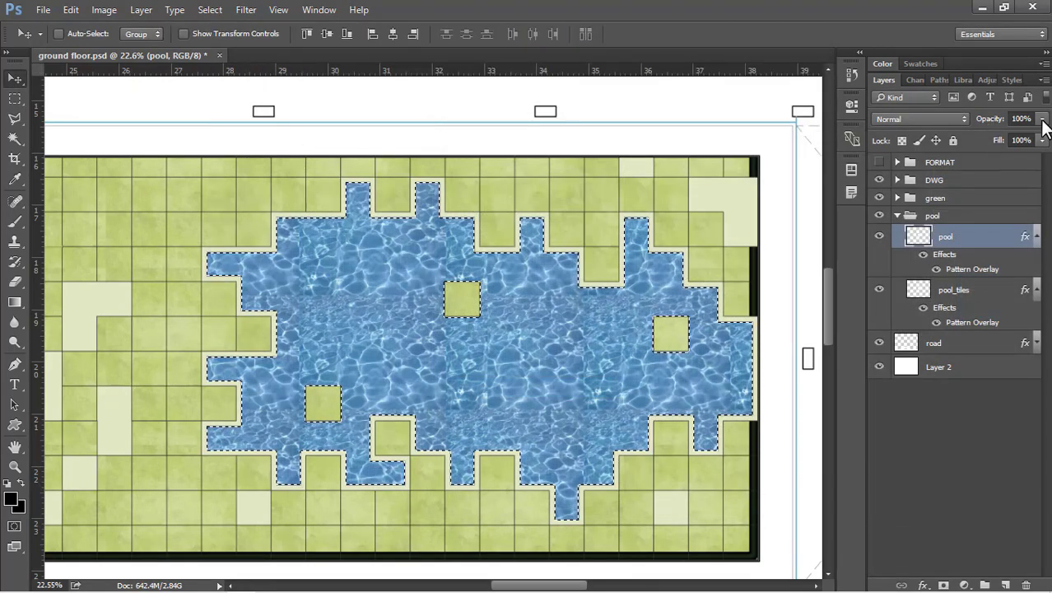
Lower the pool layer's opacity to 60% so the tiles show through, and deselect the pool area.
drag(991, 122, 980, 123)
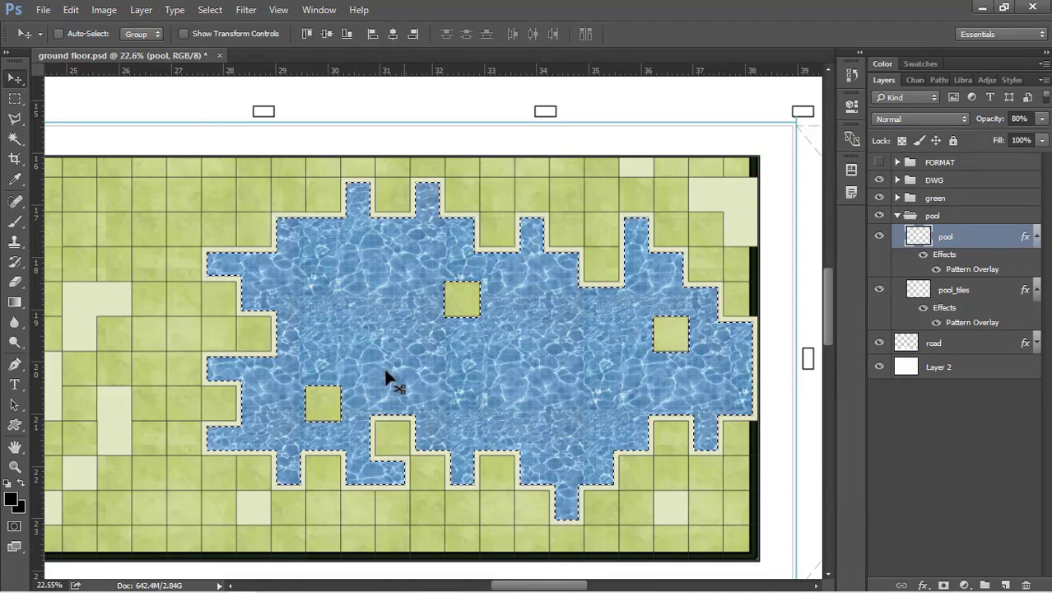
drag(992, 119, 977, 133)
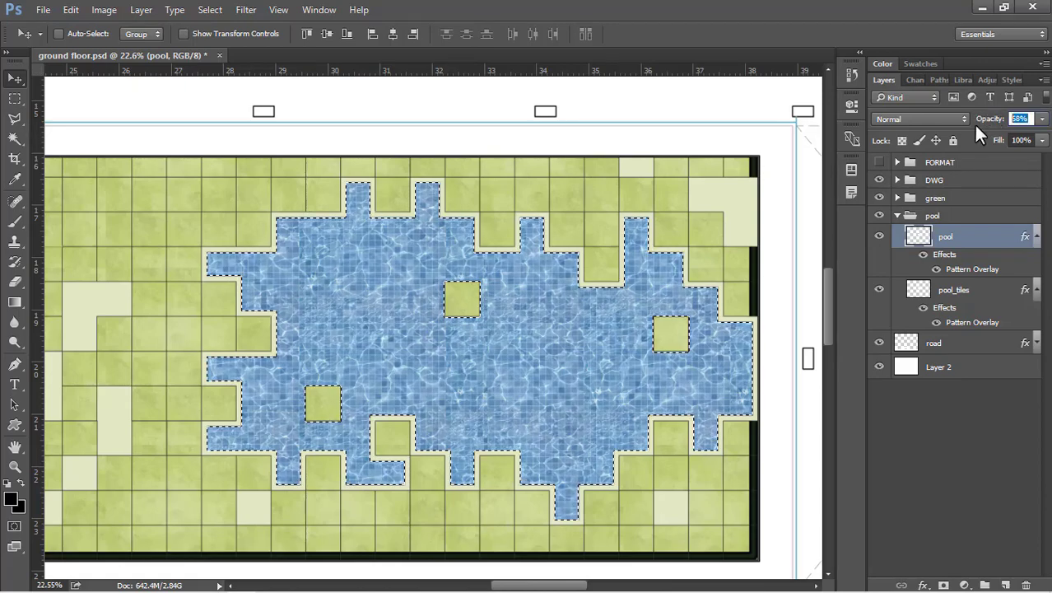
text(60)
key(Return)
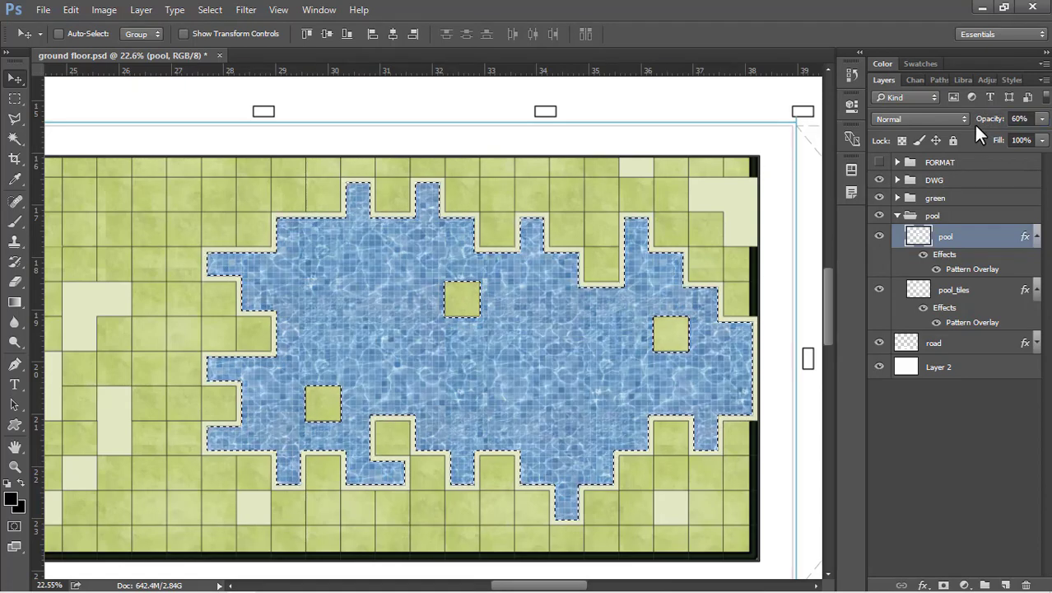
key(ctrl+d)
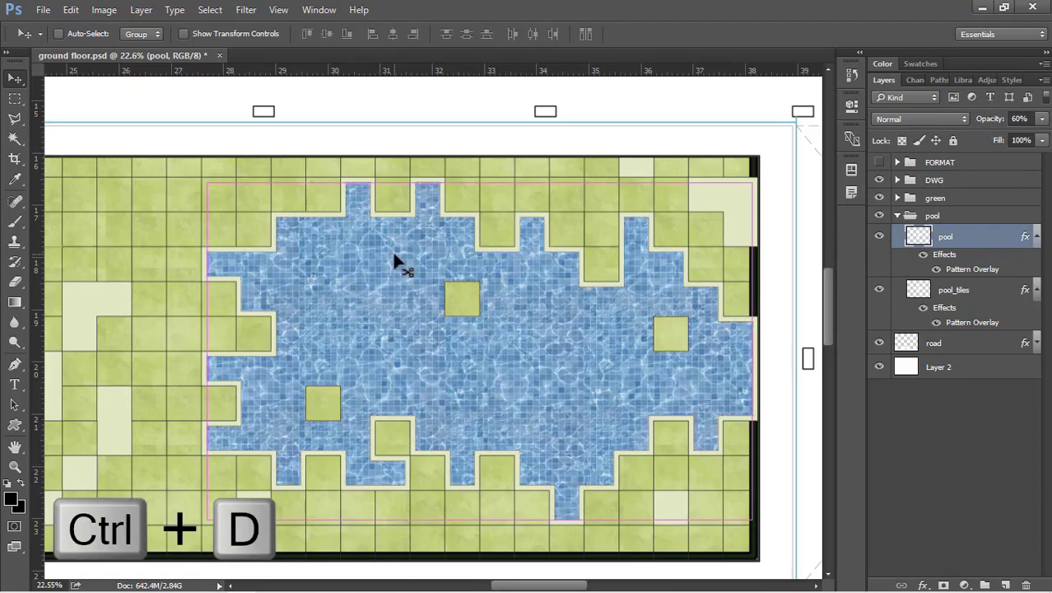
Lower the opacity of the pool layer's Pattern Overlay to 30% and apply the layer style.
scroll(512, 284, up, 1)
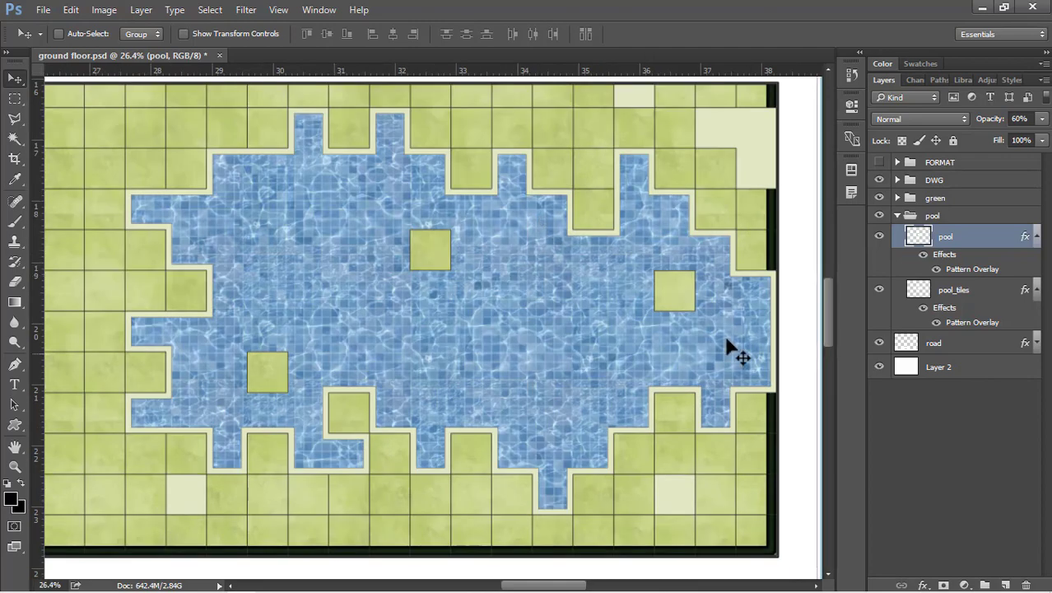
double_click(1003, 241)
drag(494, 65, 764, 107)
click(582, 365)
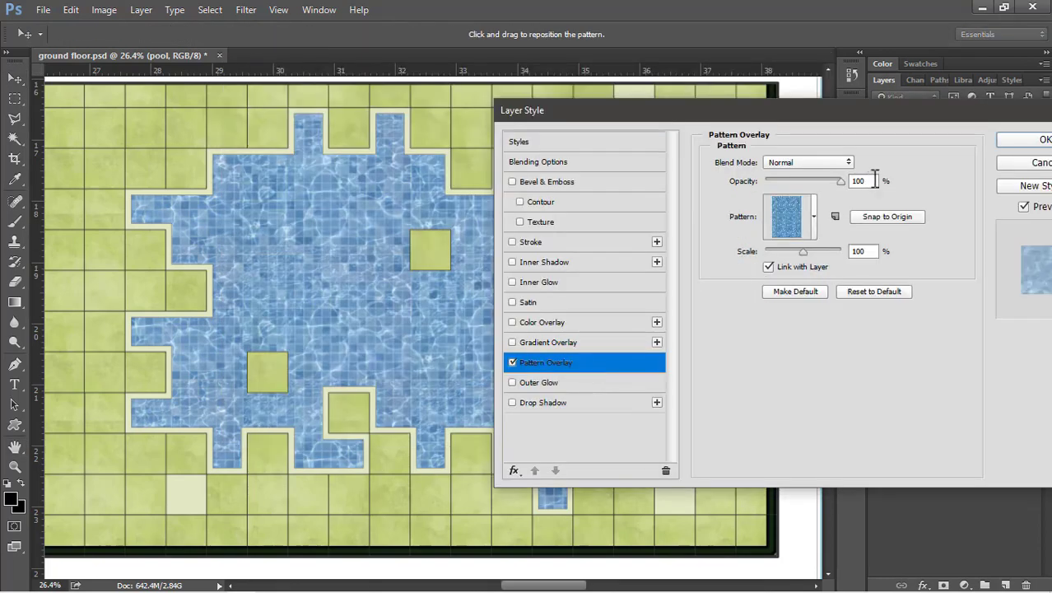
text(30)
key(Return)
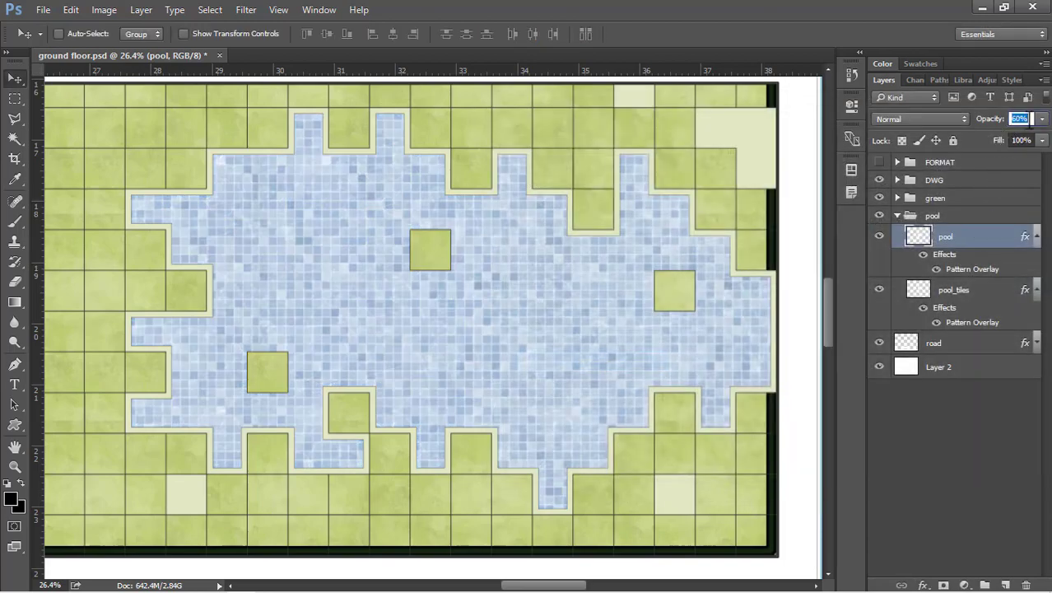
Raise the pool layer's overall opacity to 80%.
text(80)
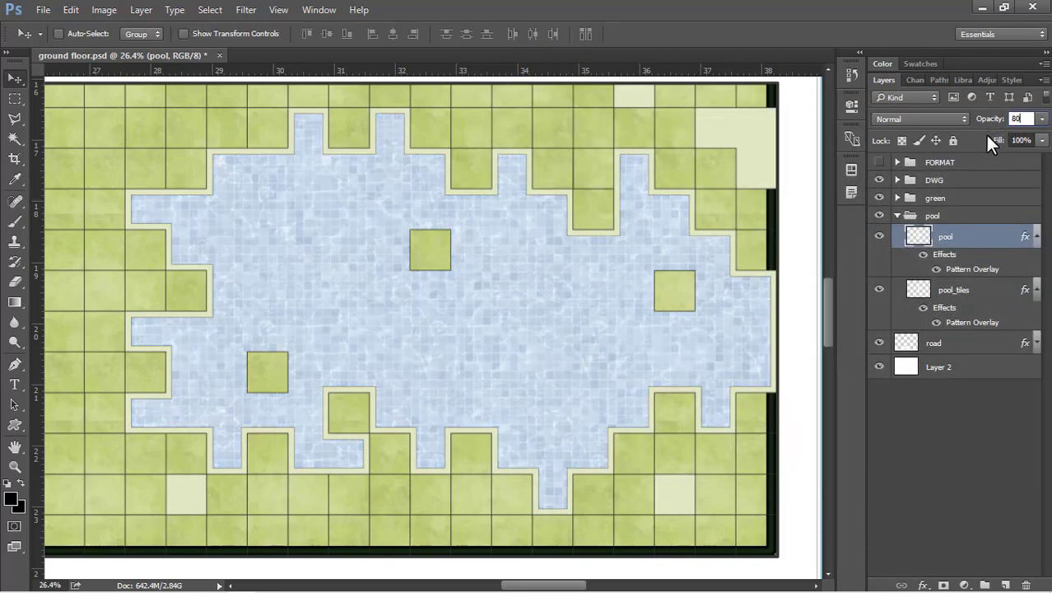
key(Return)
scroll(425, 341, up, 1)
key(alt)
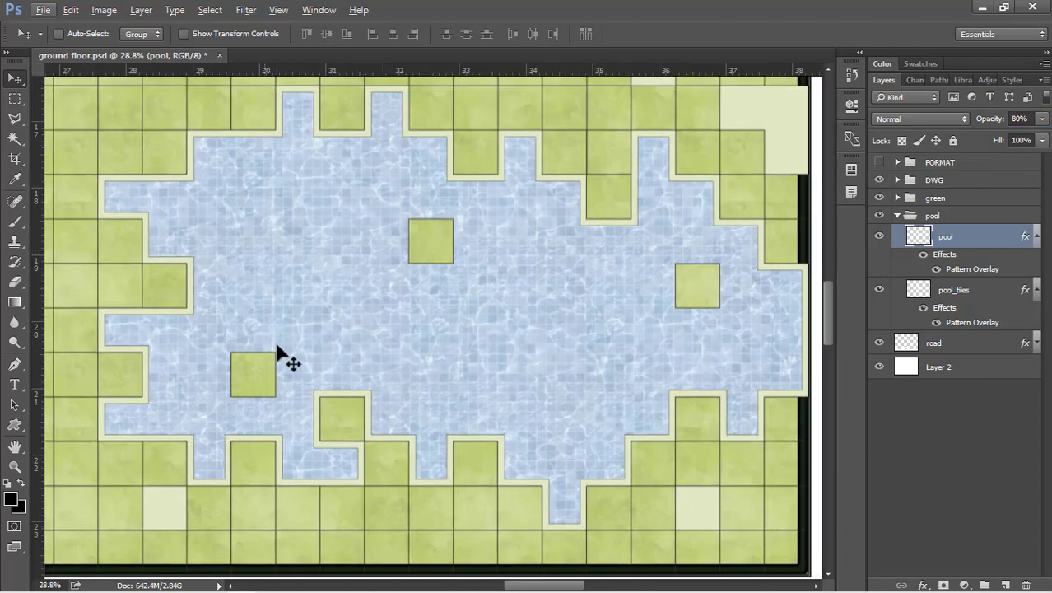
Collapse the pool layers' effects and the pool group, then expand the DWG group and make its DWG layer active.
click(961, 310)
click(1036, 289)
click(1036, 236)
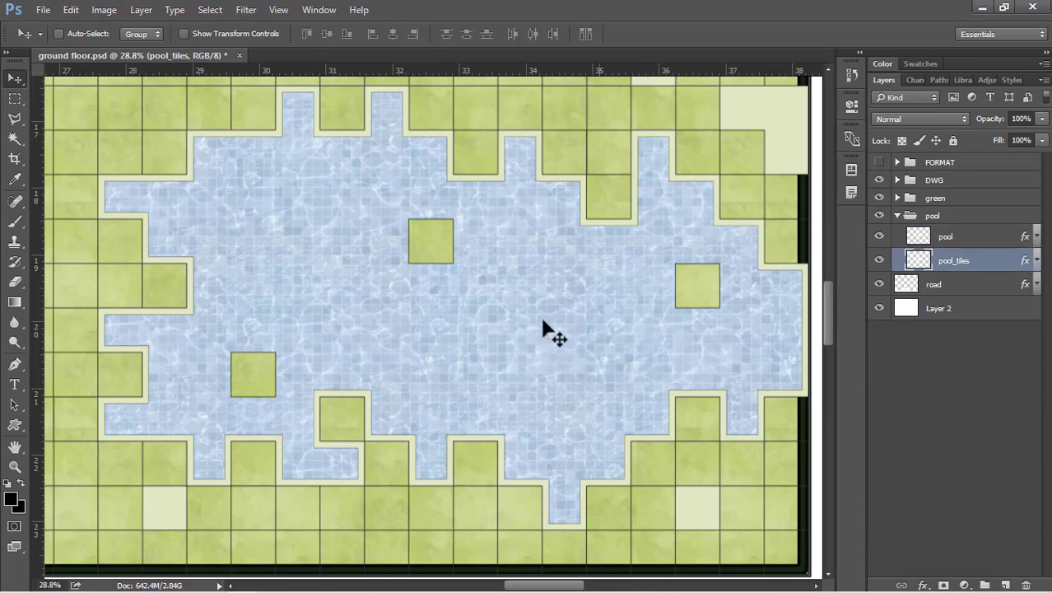
scroll(616, 316, down, 2)
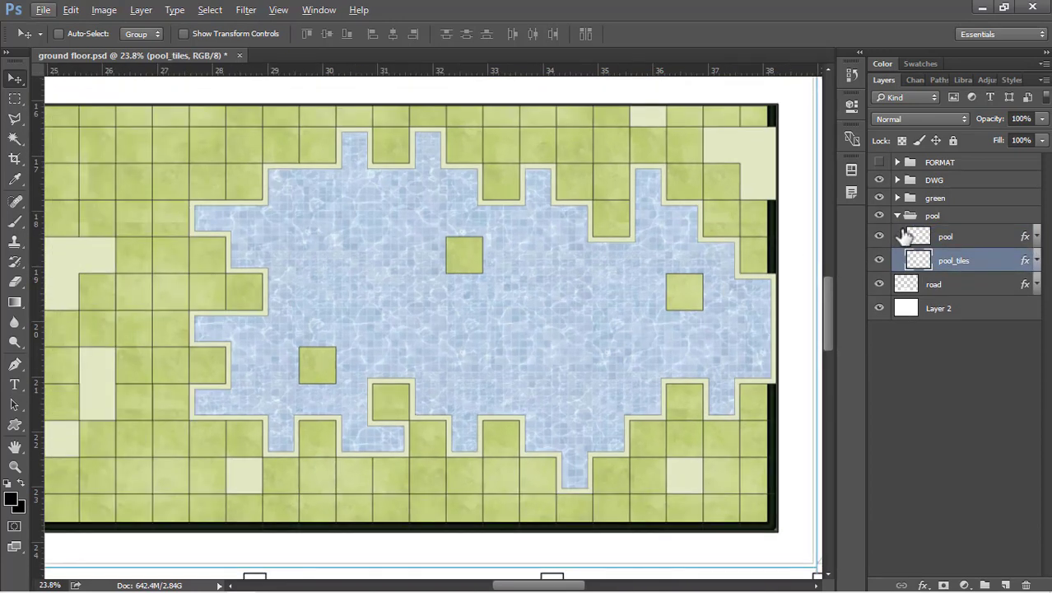
click(898, 216)
click(898, 186)
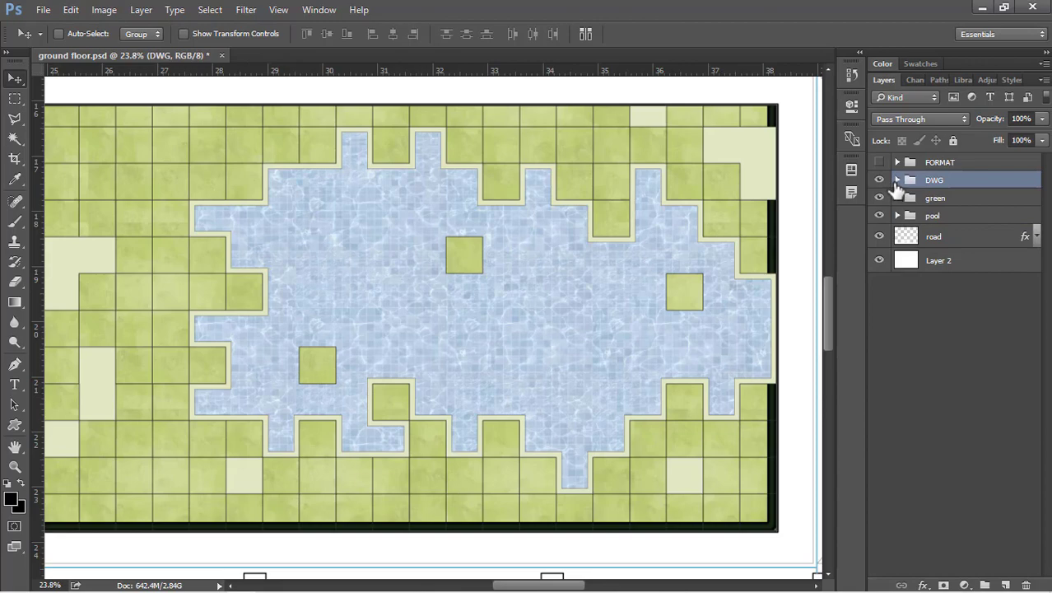
click(898, 181)
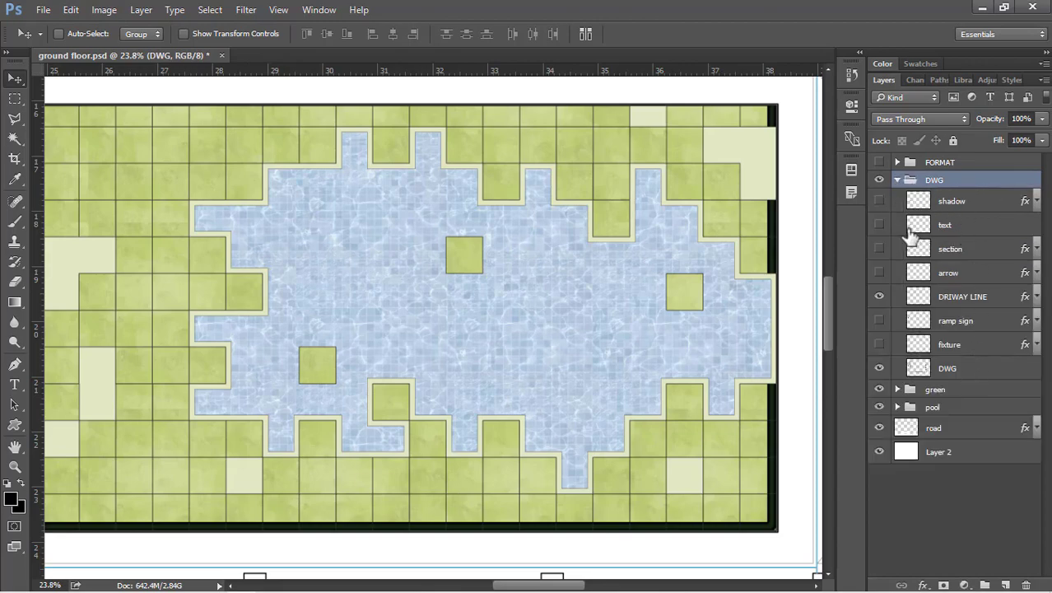
click(956, 369)
Select the interior of the thick wall and partition beside the stepped area with the Magic Wand on the DWG layer.
scroll(535, 362, down, 5)
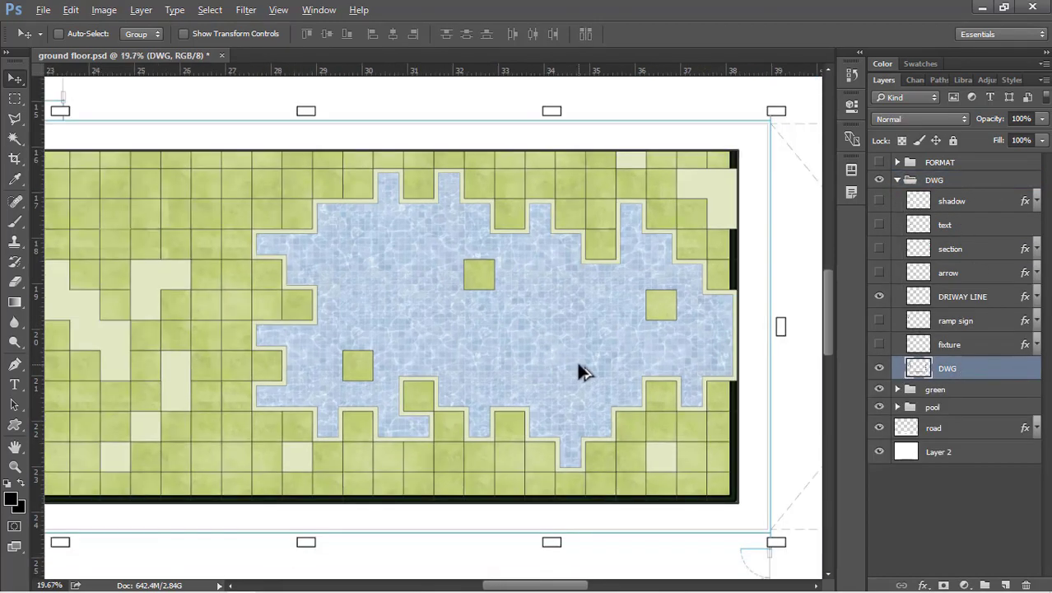
scroll(127, 133, up, 5)
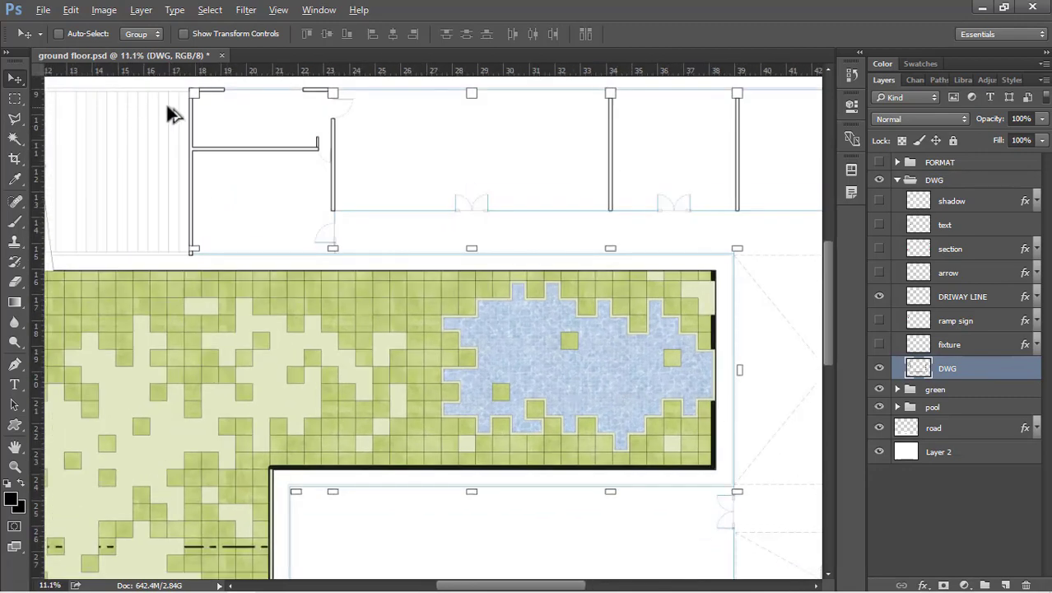
scroll(195, 127, up, 2)
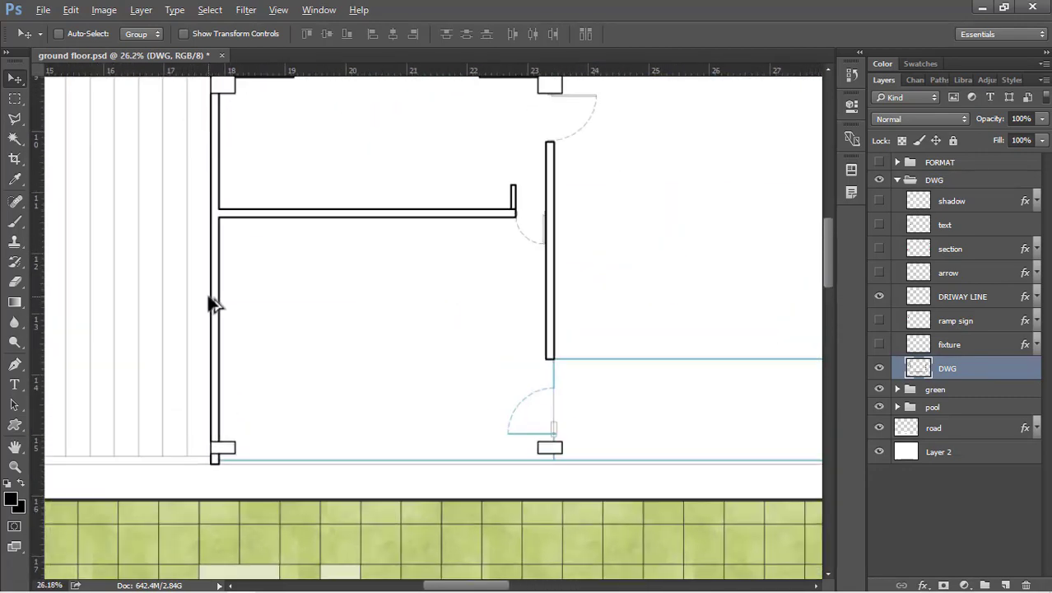
scroll(209, 303, down, 1)
key(w)
key(alt+w)
click(214, 153)
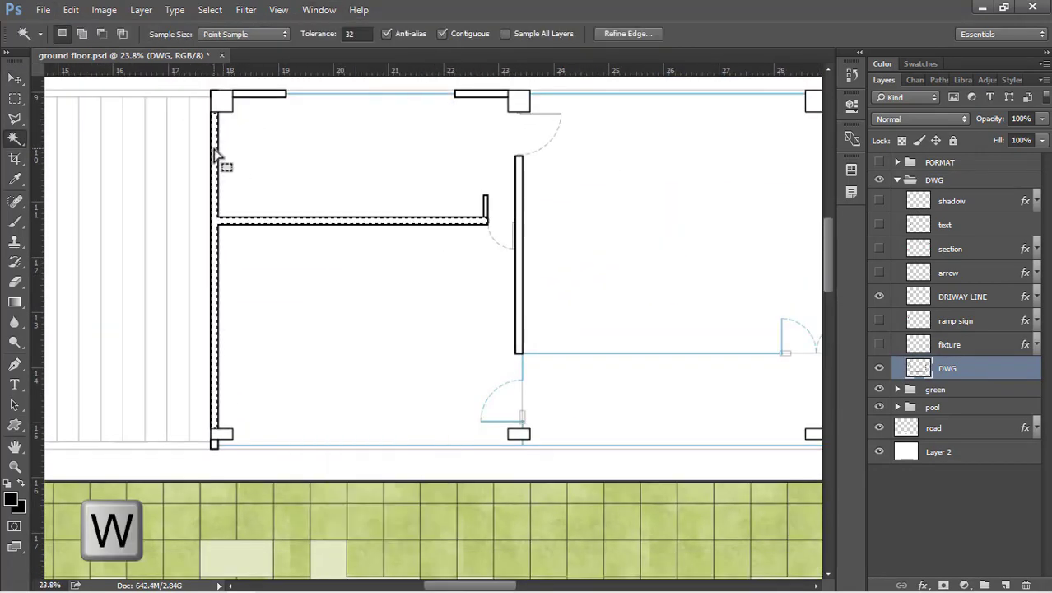
scroll(215, 151, down, 2)
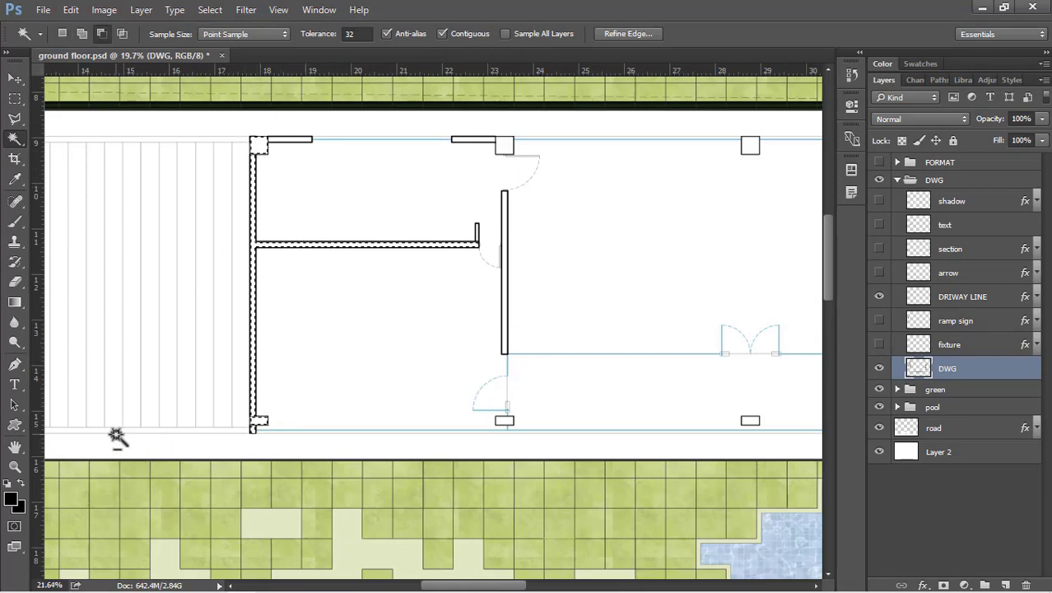
Add the two narrow bands along the long edges of the stepped area to the wall selection.
scroll(123, 436, up, 3)
click(218, 432)
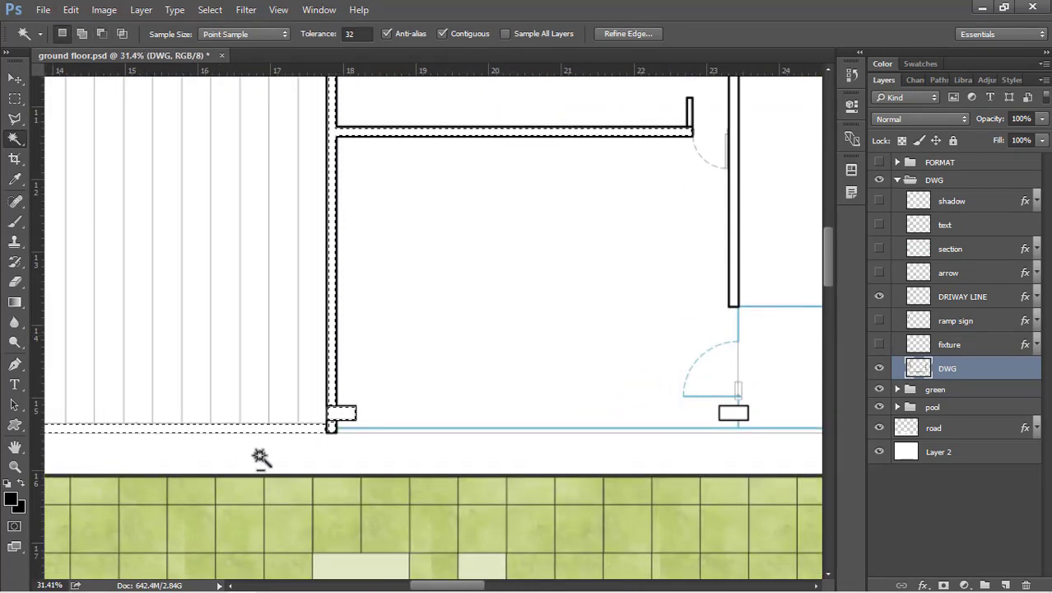
scroll(263, 454, down, 2)
scroll(298, 102, up, 2)
click(298, 100)
scroll(141, 212, down, 3)
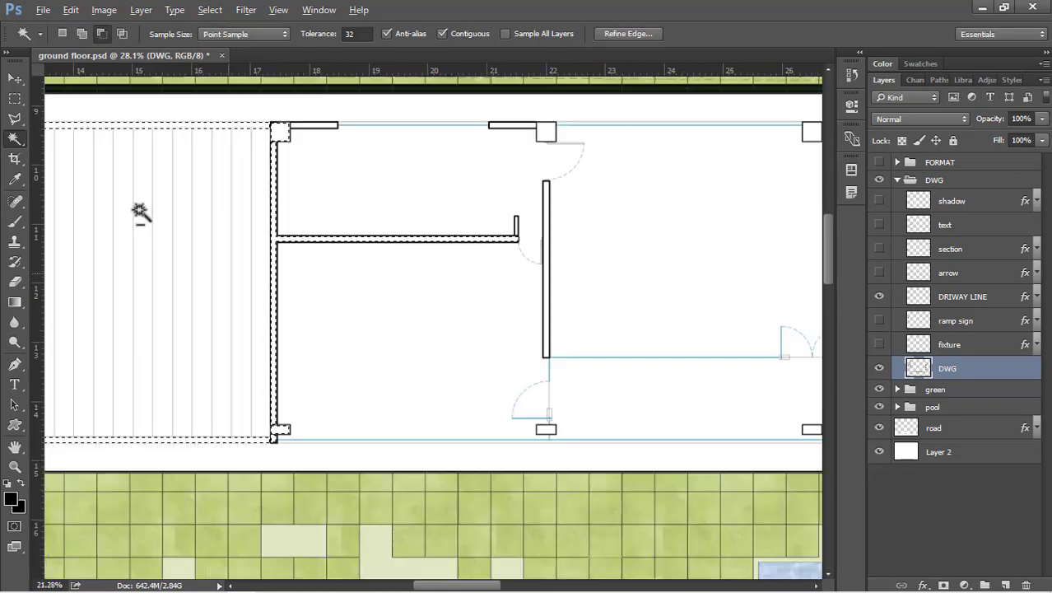
Add the short outer wall pieces, the standalone partition wall and the neighbouring columns of the upper wing to the selection.
scroll(627, 165, up, 3)
click(388, 135)
click(354, 126)
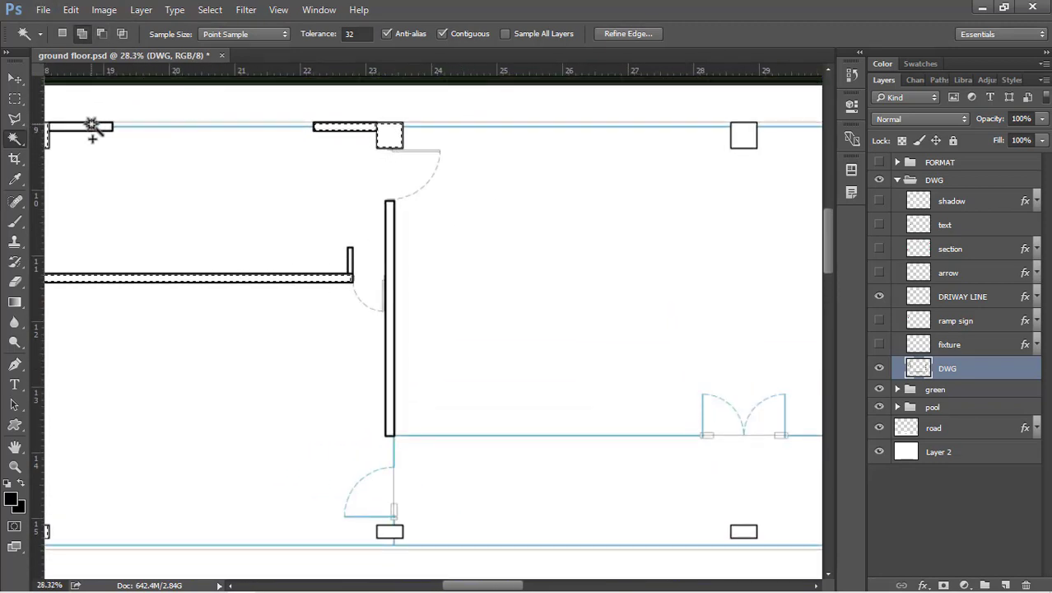
click(94, 126)
click(389, 247)
click(385, 531)
click(743, 135)
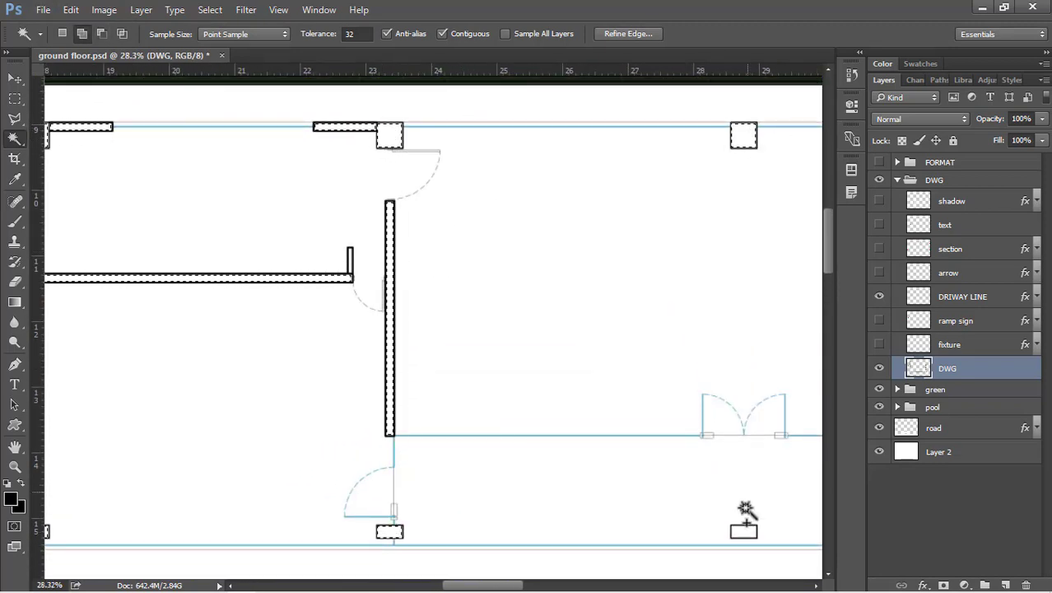
click(743, 531)
Add the remaining columns and walls of both wings, the service rooms and the stair cores to the selection.
scroll(238, 354, down, 2)
scroll(762, 322, up, 2)
scroll(762, 323, up, 1)
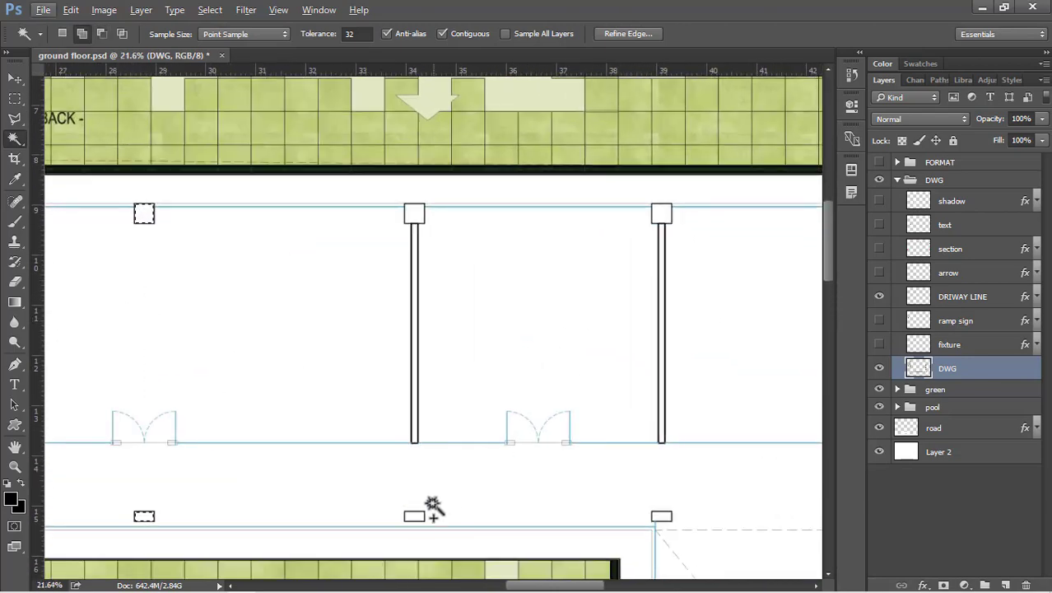
click(415, 515)
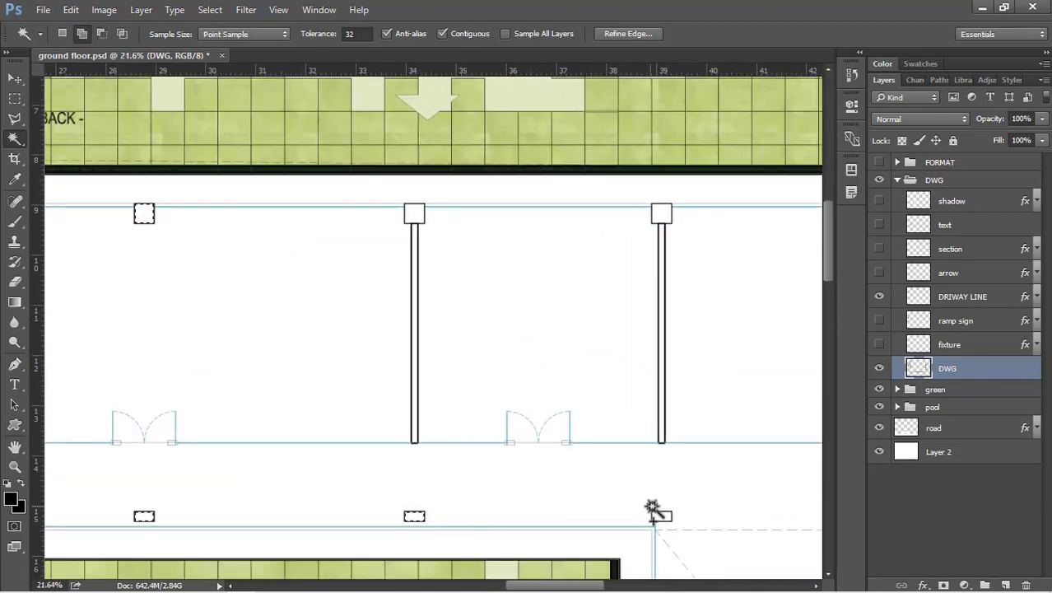
click(416, 229)
scroll(220, 276, down, 3)
scroll(219, 271, down, 2)
scroll(665, 265, up, 1)
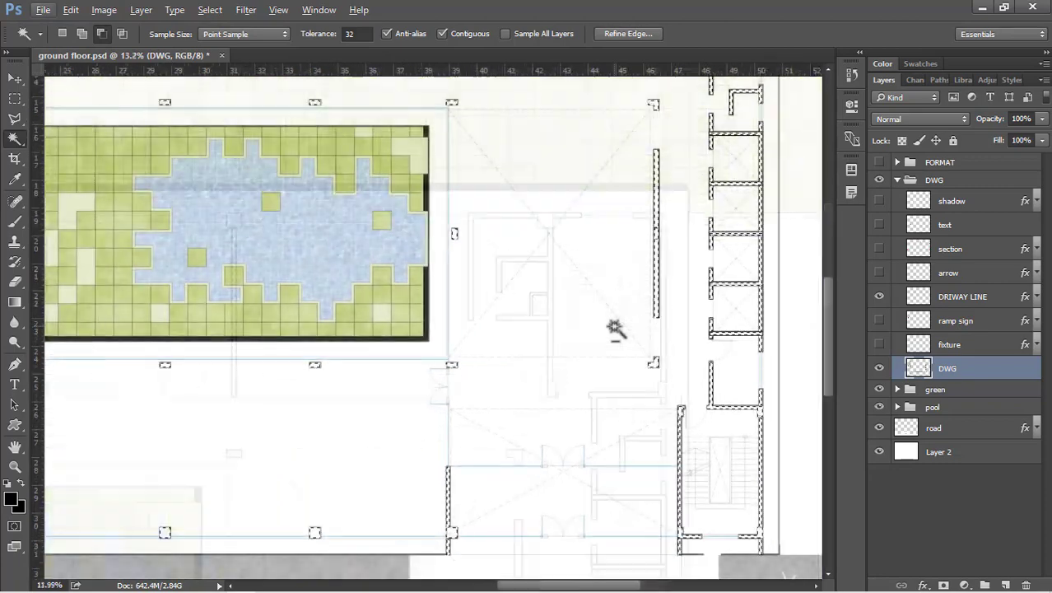
scroll(614, 329, down, 3)
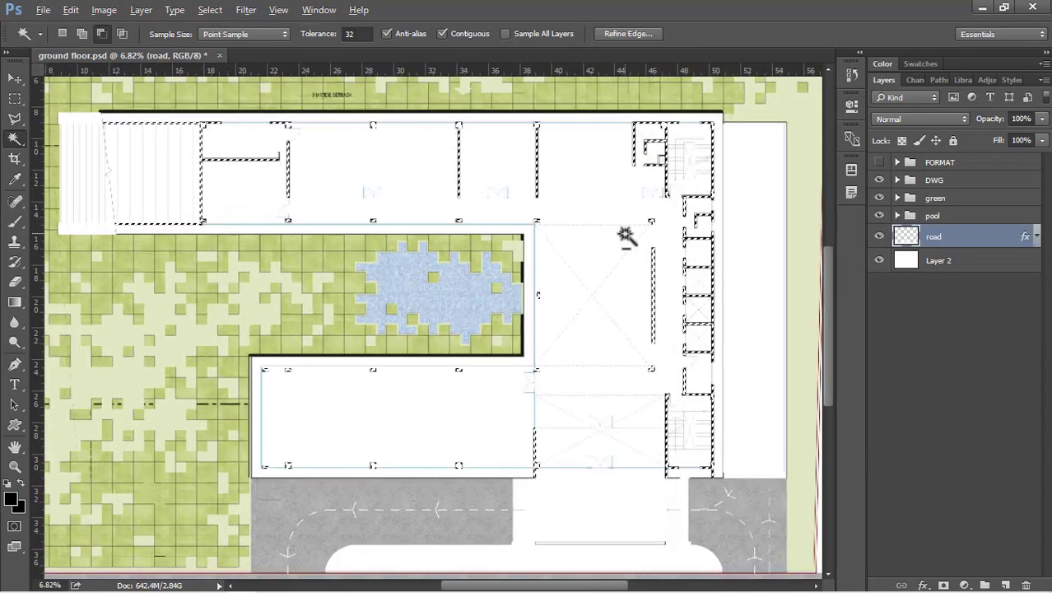
Create a new layer directly above the road layer and name it walls.
key(alt)
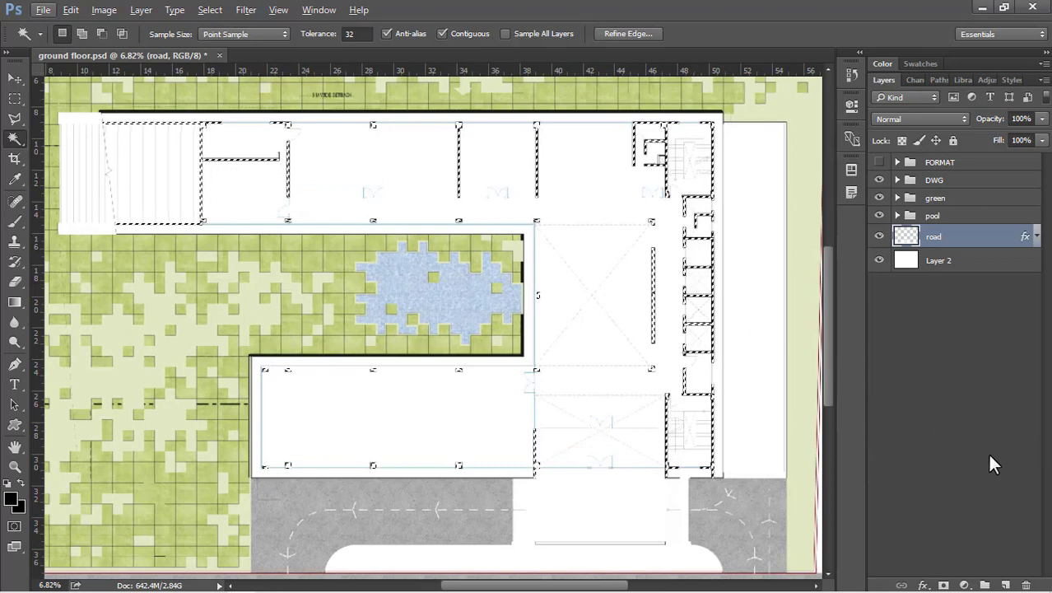
click(1006, 584)
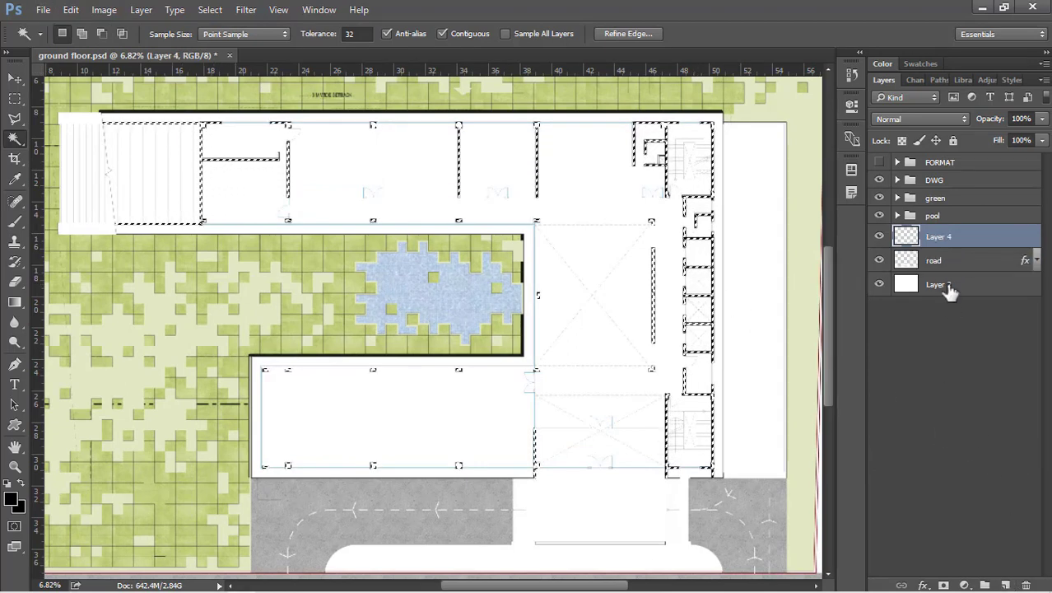
double_click(941, 237)
text(walls)
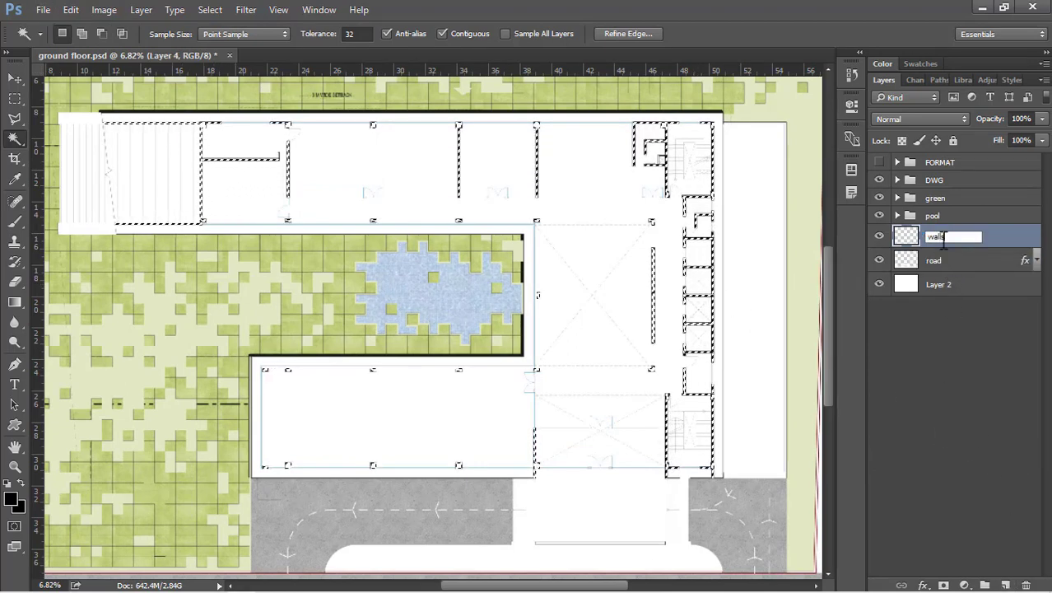
key(Return)
Fill the wall selection on the walls layer with solid white at 100% opacity in Normal mode.
key(shift+BackSpace)
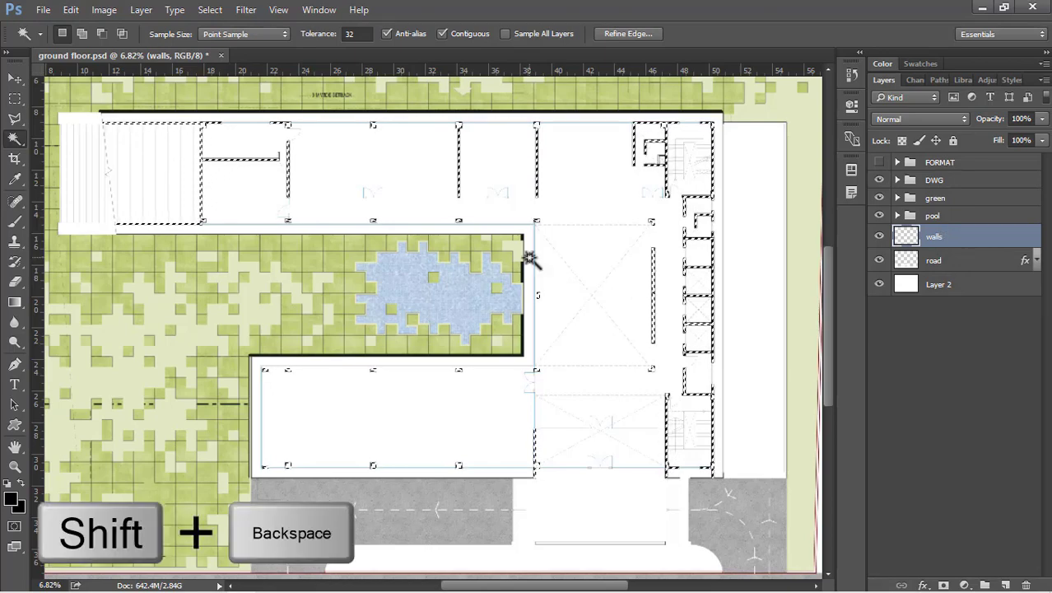
key(shift)
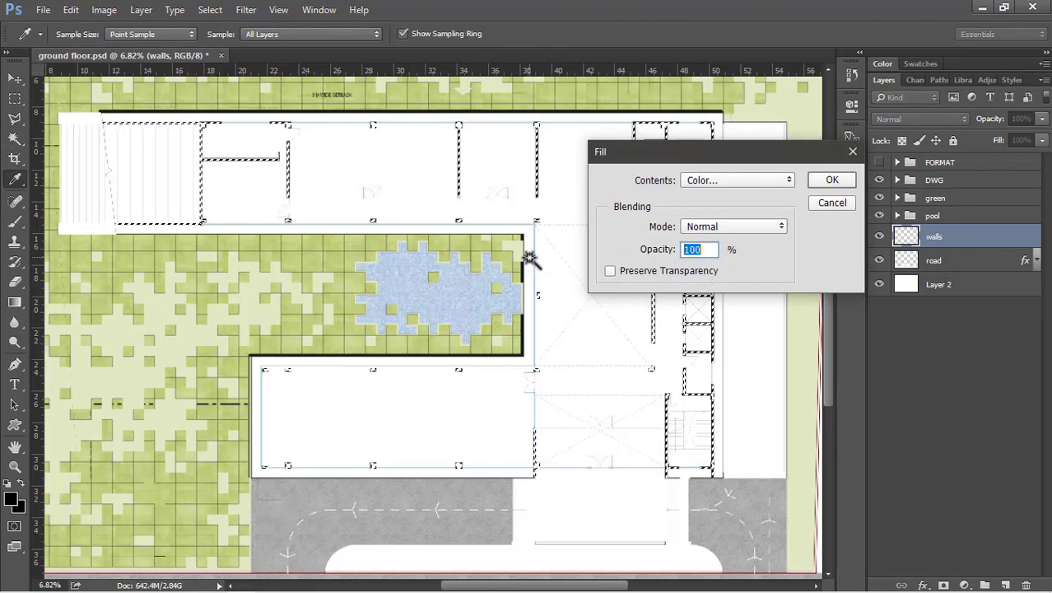
click(702, 186)
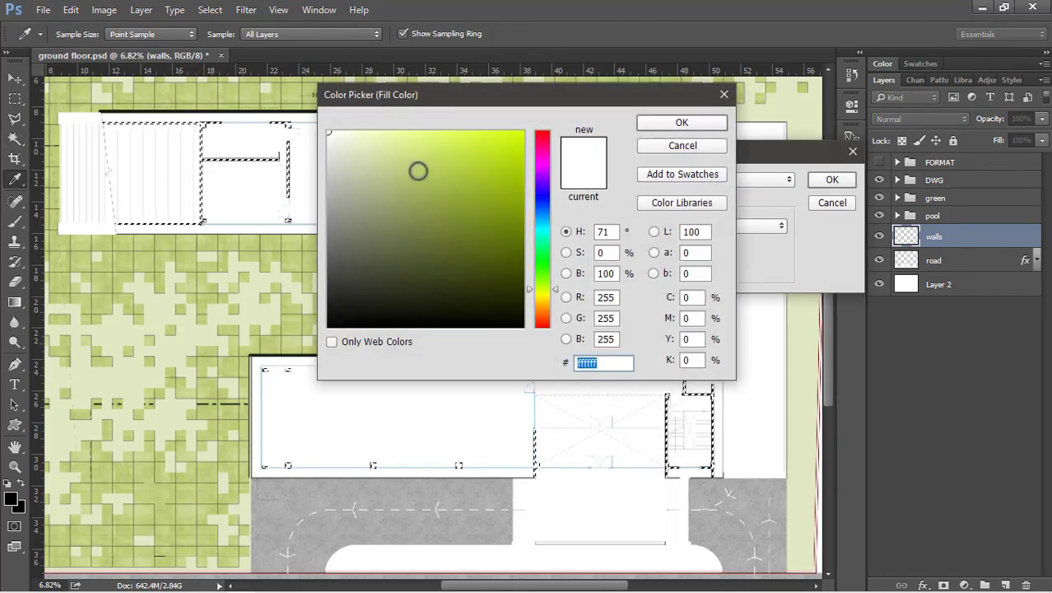
drag(405, 175, 161, 50)
click(678, 125)
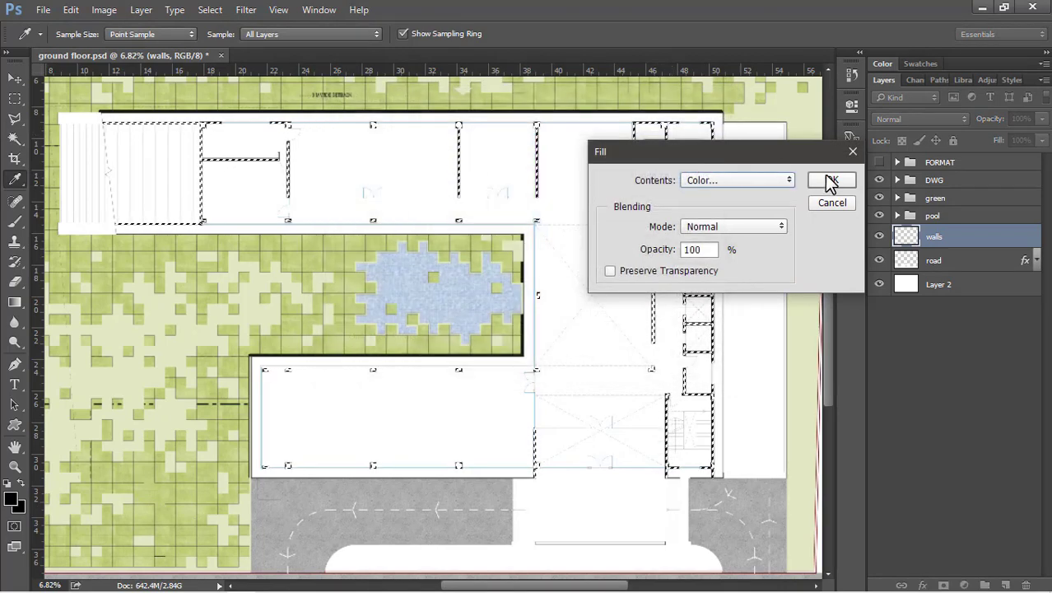
click(829, 178)
key(w)
Give the walls layer a solid black (000000) Color Overlay in Normal mode at 100% opacity.
scroll(598, 183, up, 2)
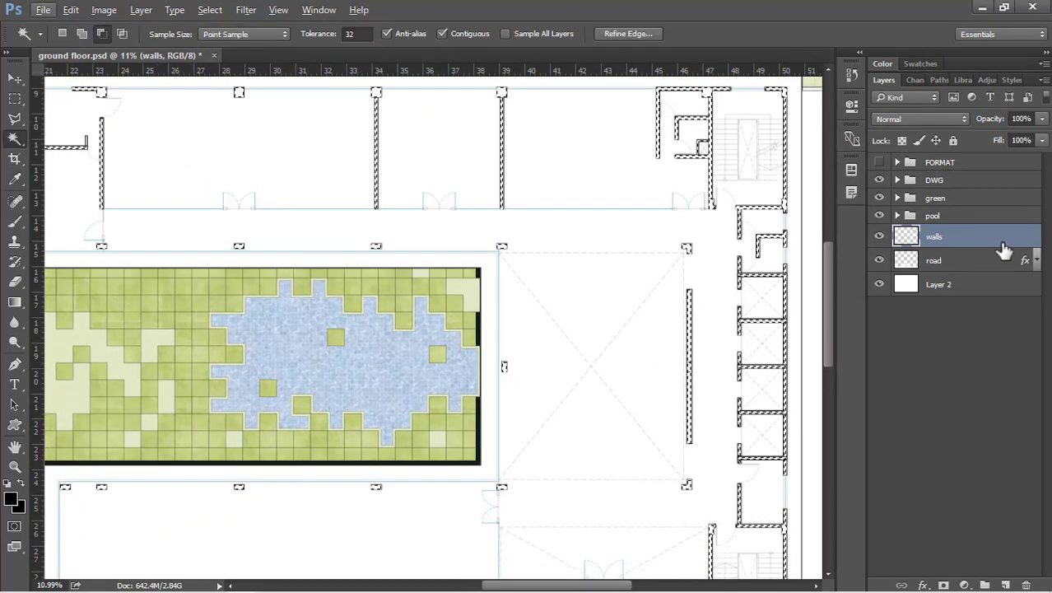
scroll(751, 265, up, 3)
scroll(478, 251, up, 4)
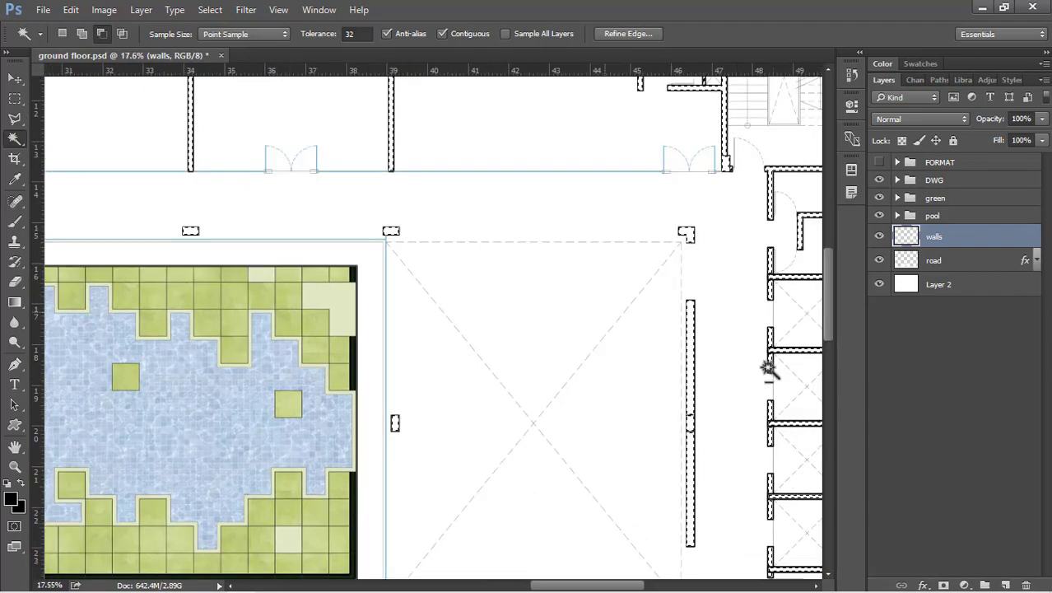
double_click(1004, 239)
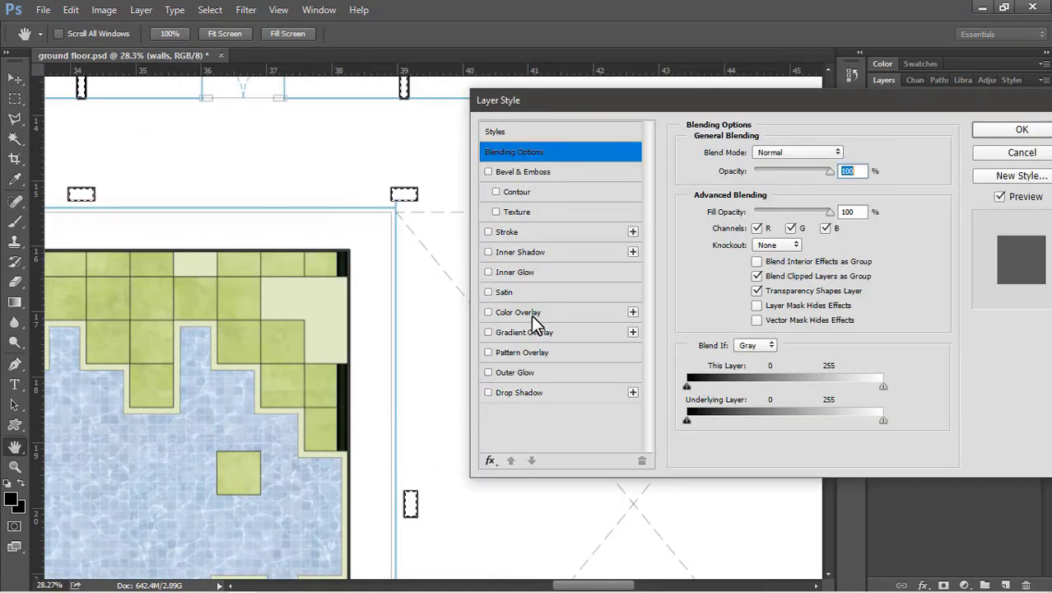
click(512, 316)
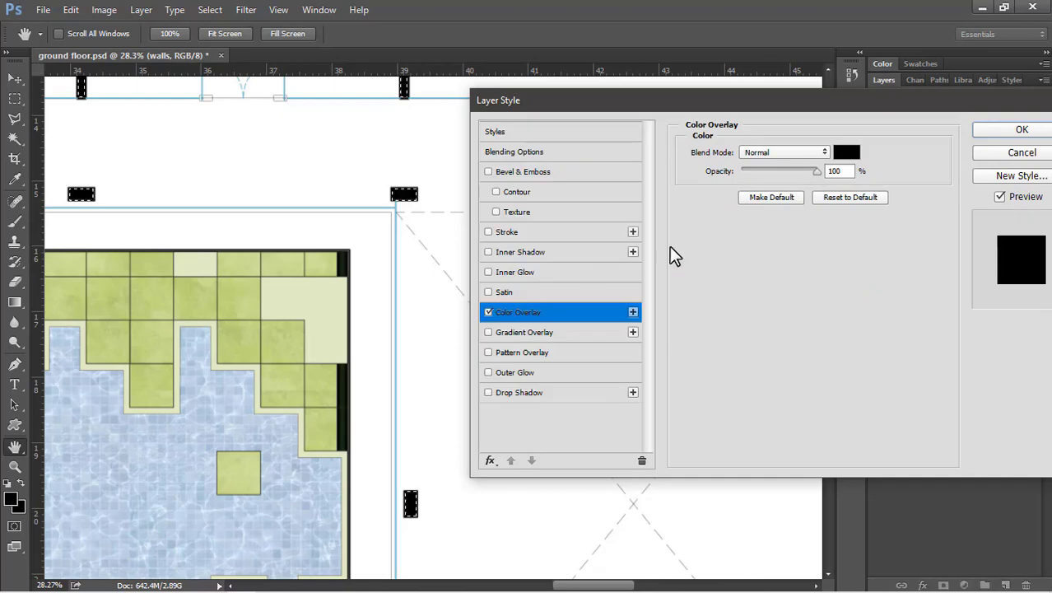
click(845, 154)
drag(395, 94, 590, 111)
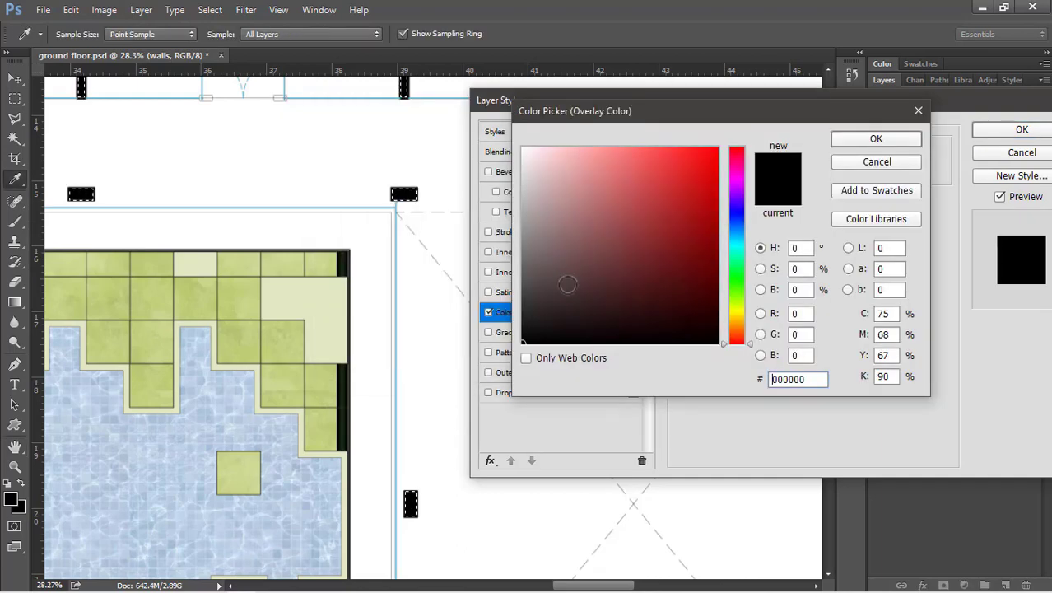
click(871, 140)
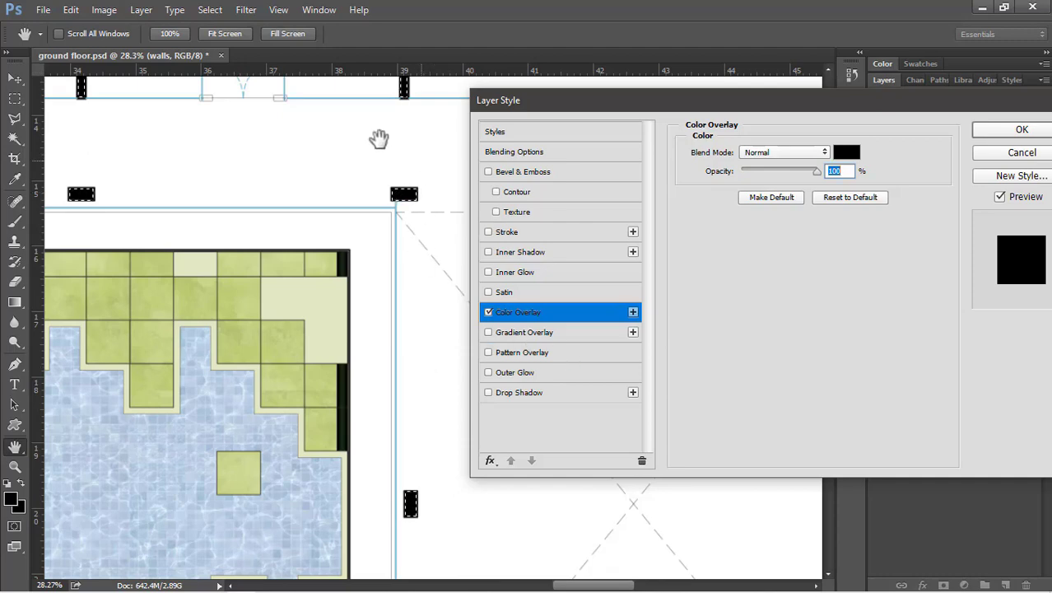
Add a Drop Shadow to the walls layer with 30% opacity, 30 px distance, 30% spread and 30 px size, and apply the layer style.
click(505, 392)
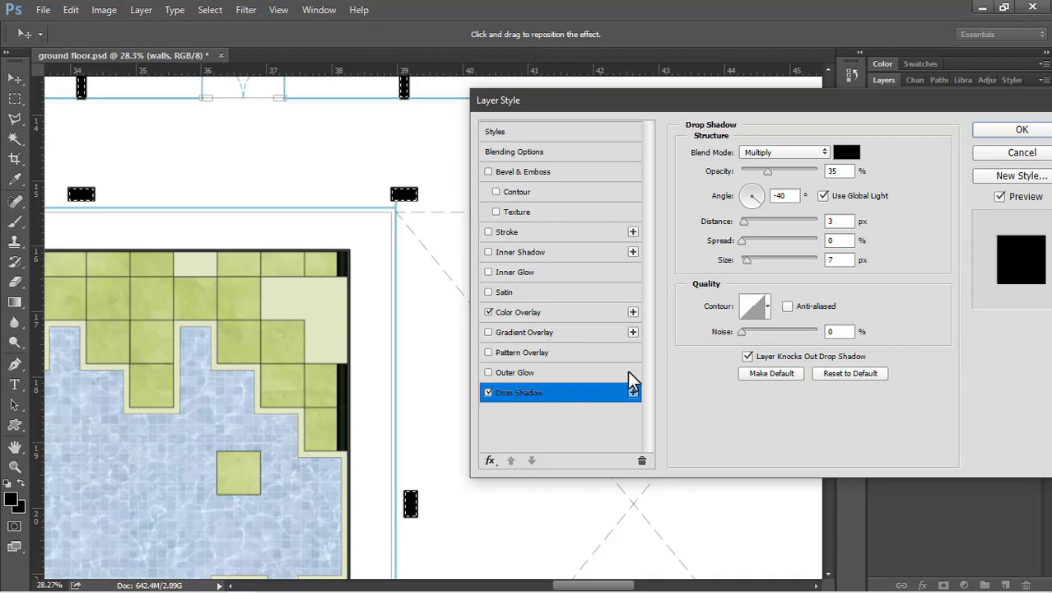
click(751, 221)
click(751, 240)
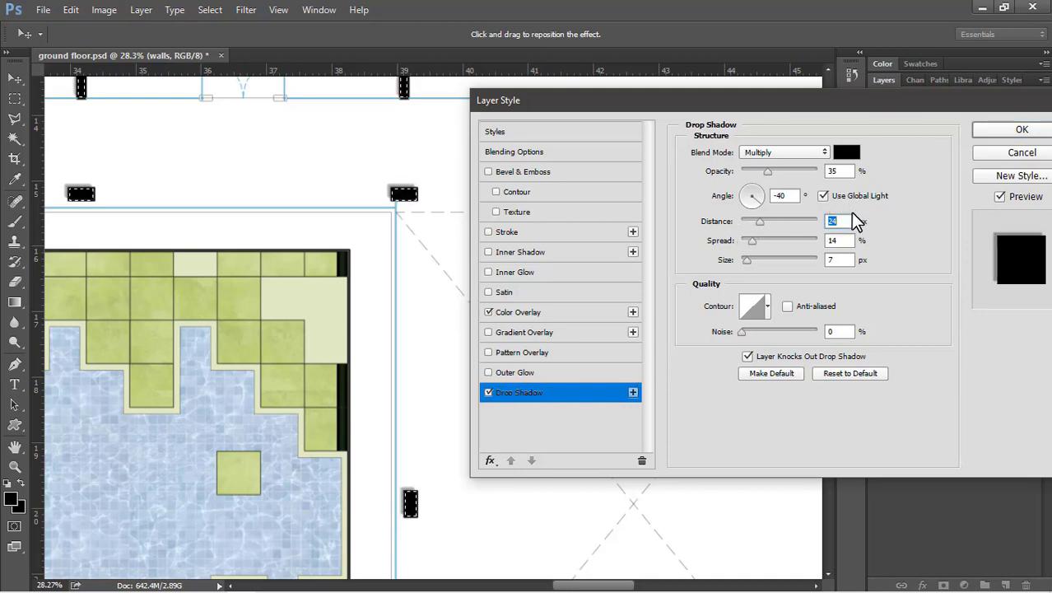
drag(810, 219, 793, 214)
text(30)
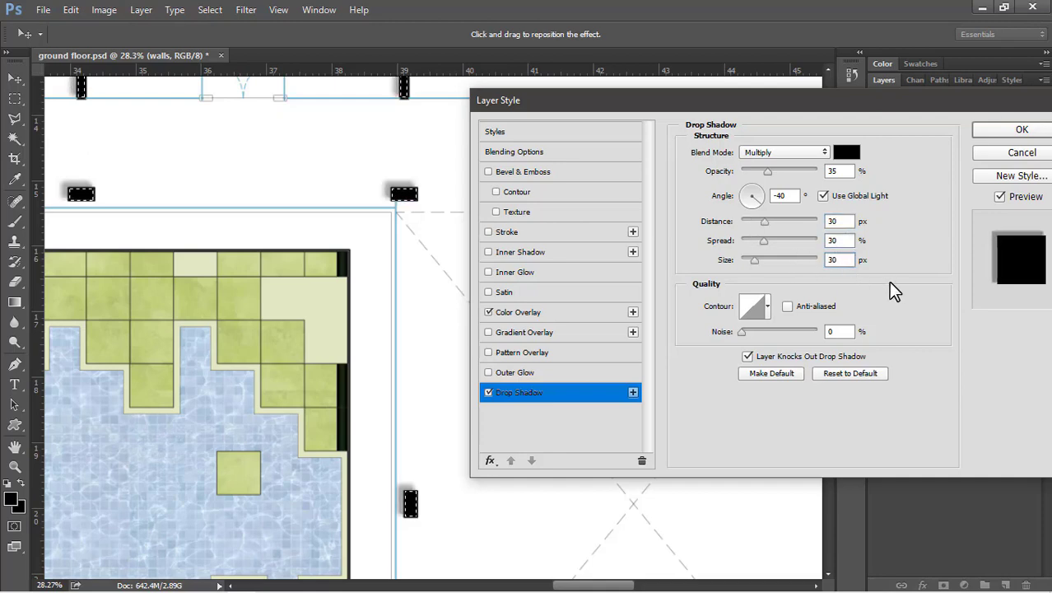
mouse_move(771, 174)
mouse_down()
mouse_move(752, 175)
mouse_move(762, 177)
mouse_up()
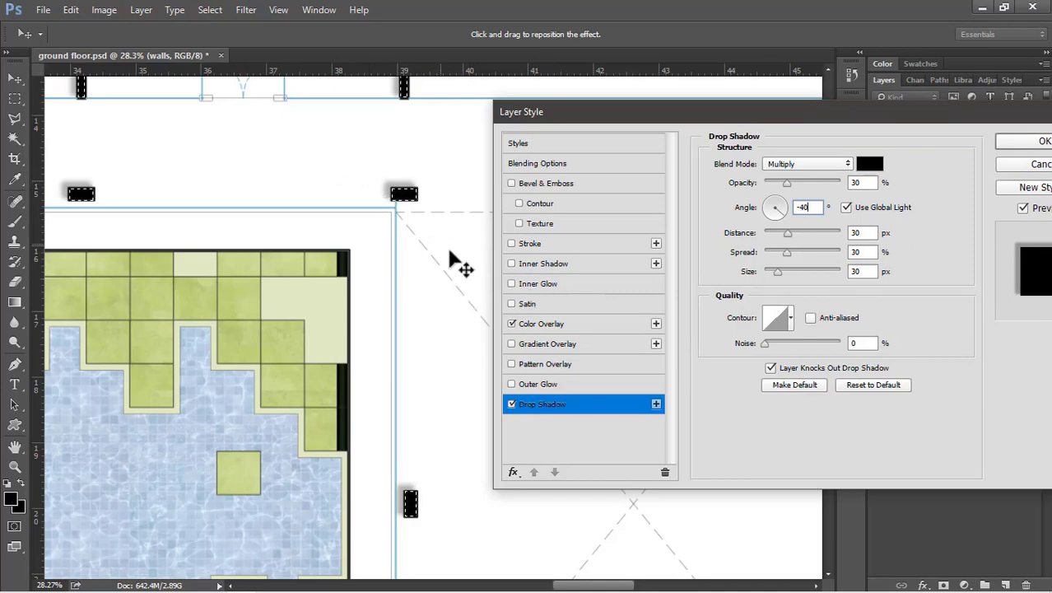
drag(889, 126, 787, 143)
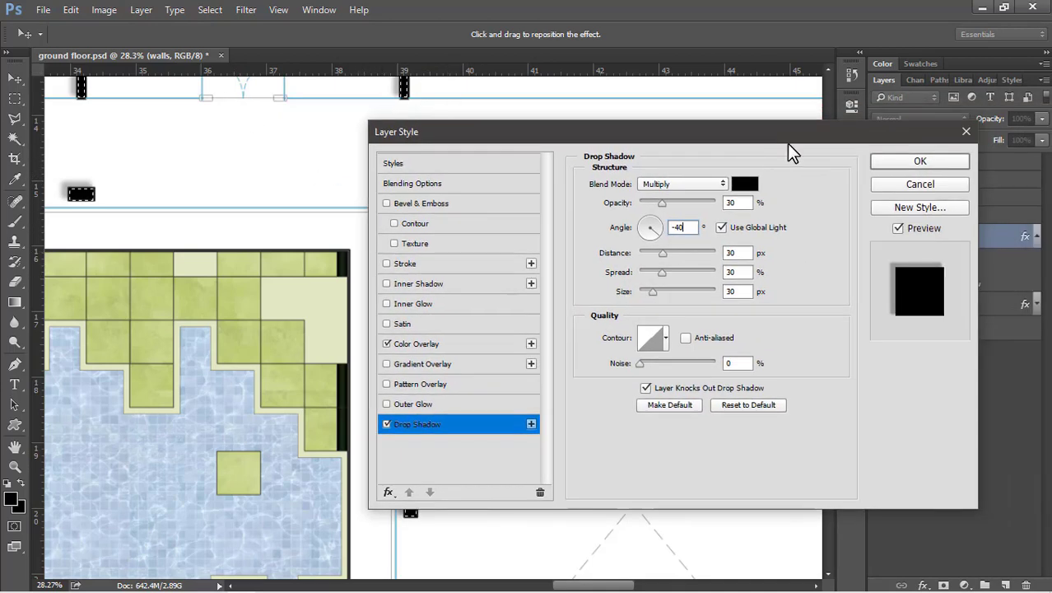
click(948, 164)
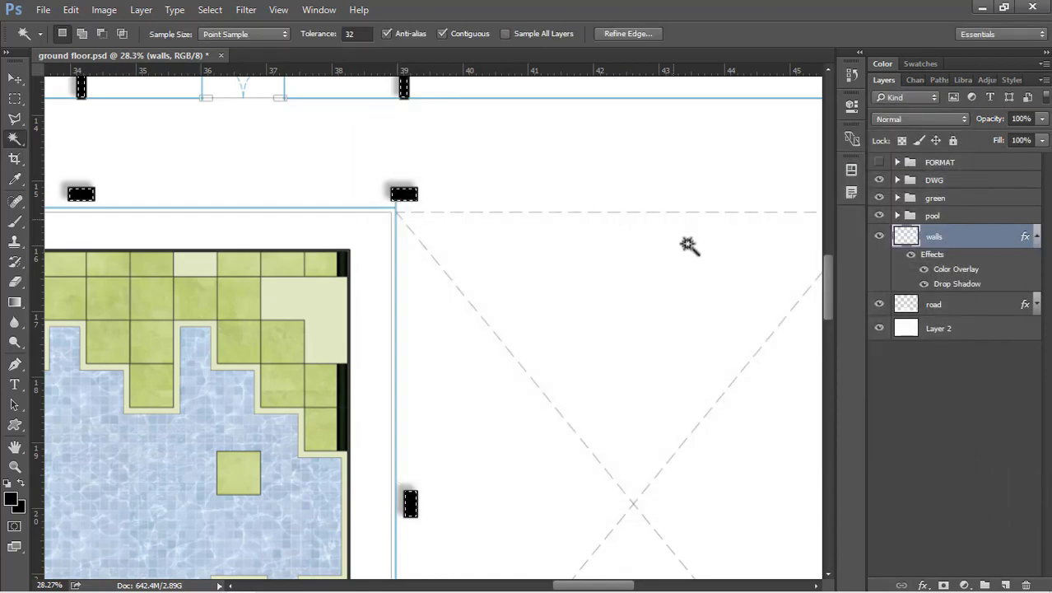
Deselect the walls, swap the foreground and background colours and save the document.
scroll(530, 235, down, 6)
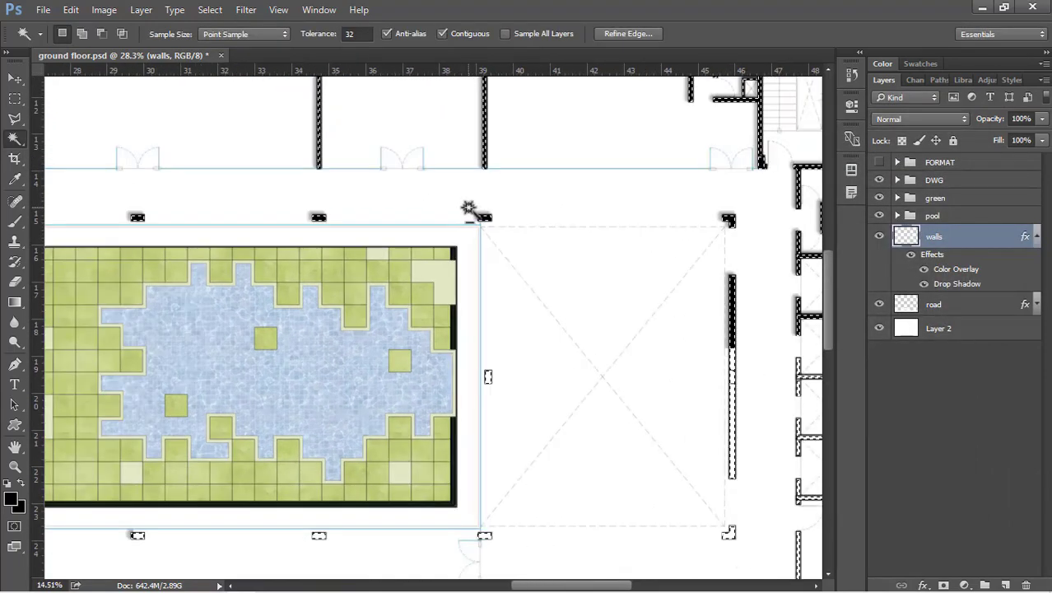
scroll(487, 220, down, 5)
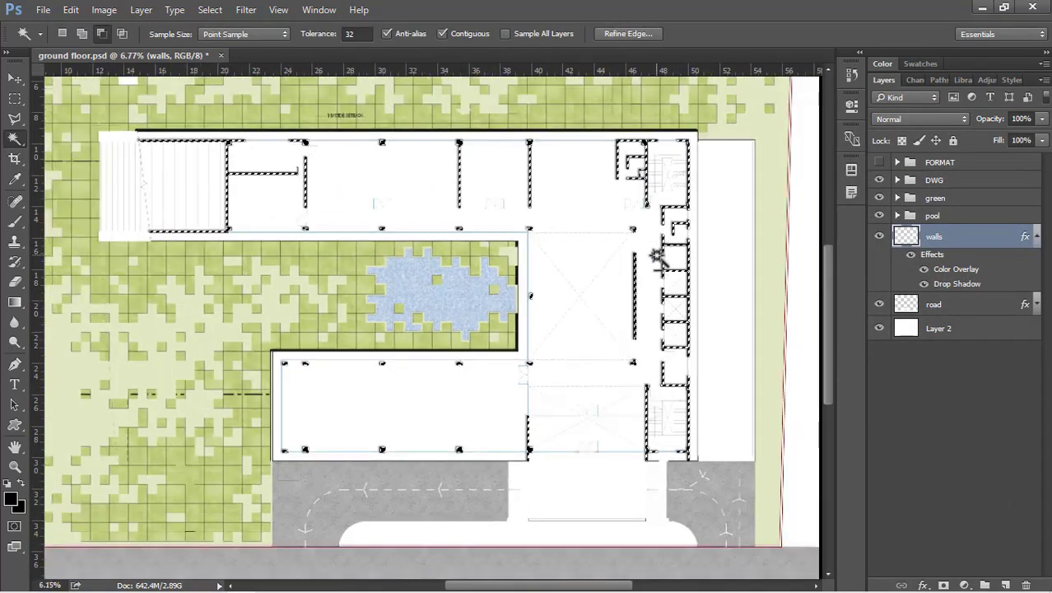
key(ctrl+d)
key(ctrl)
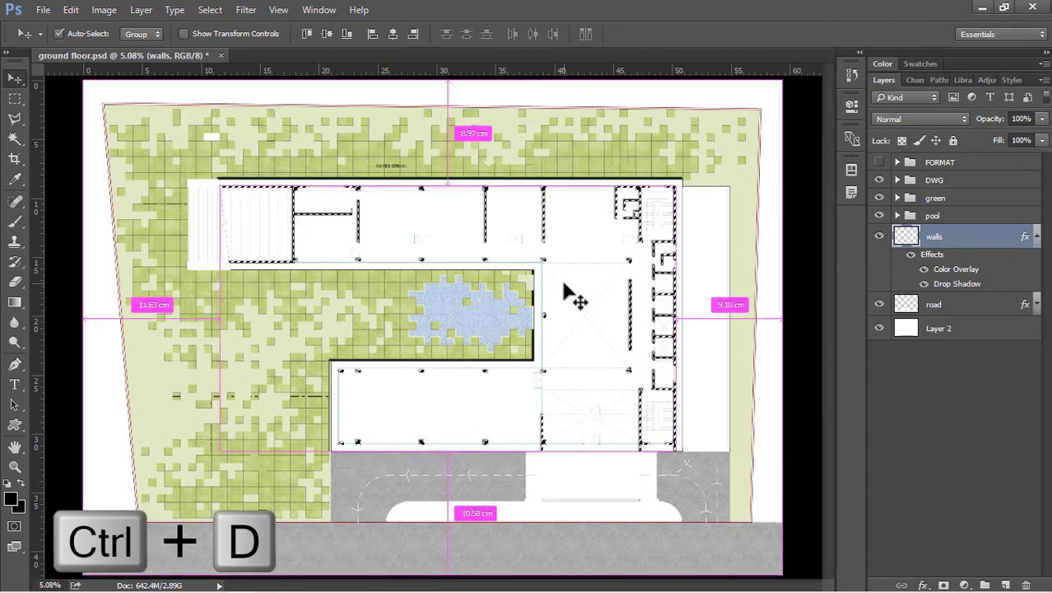
key(x)
key(ctrl+s)
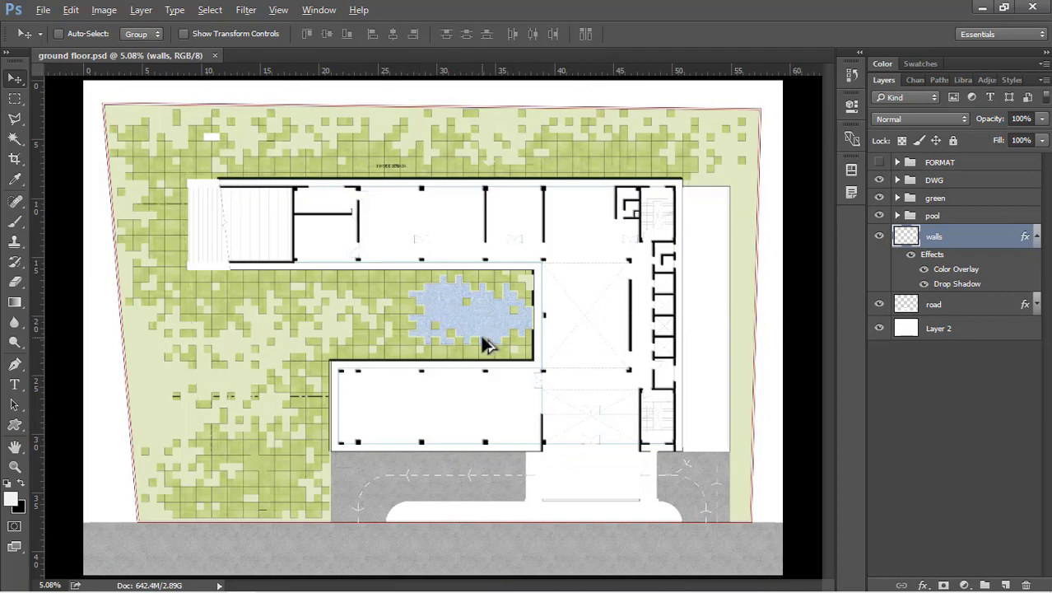
Expand the DWG group, make its DWG layer active and show the ramp sign layer.
key(alt)
scroll(726, 484, up, 4)
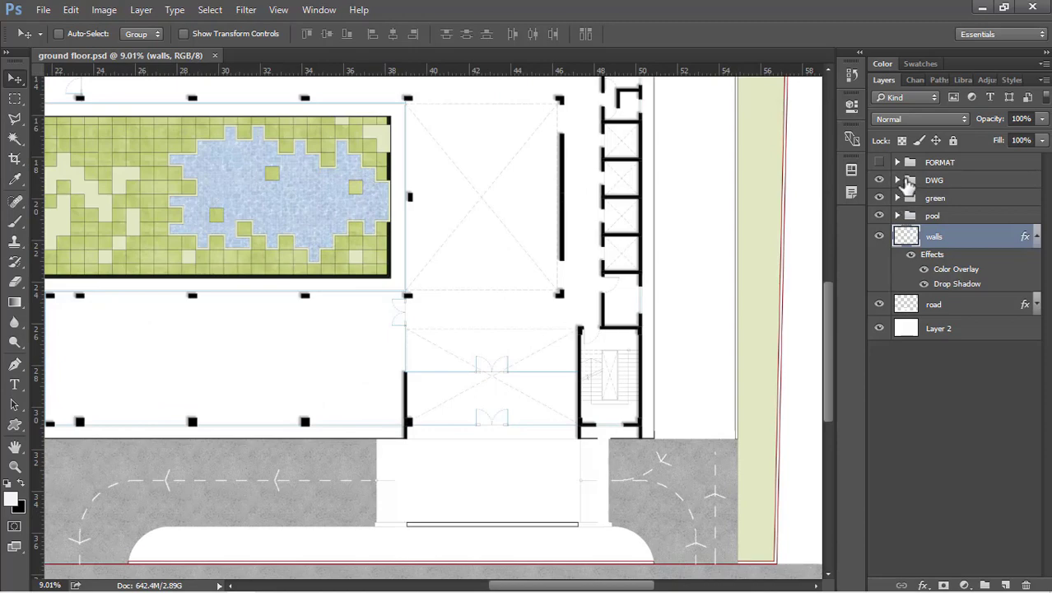
click(908, 184)
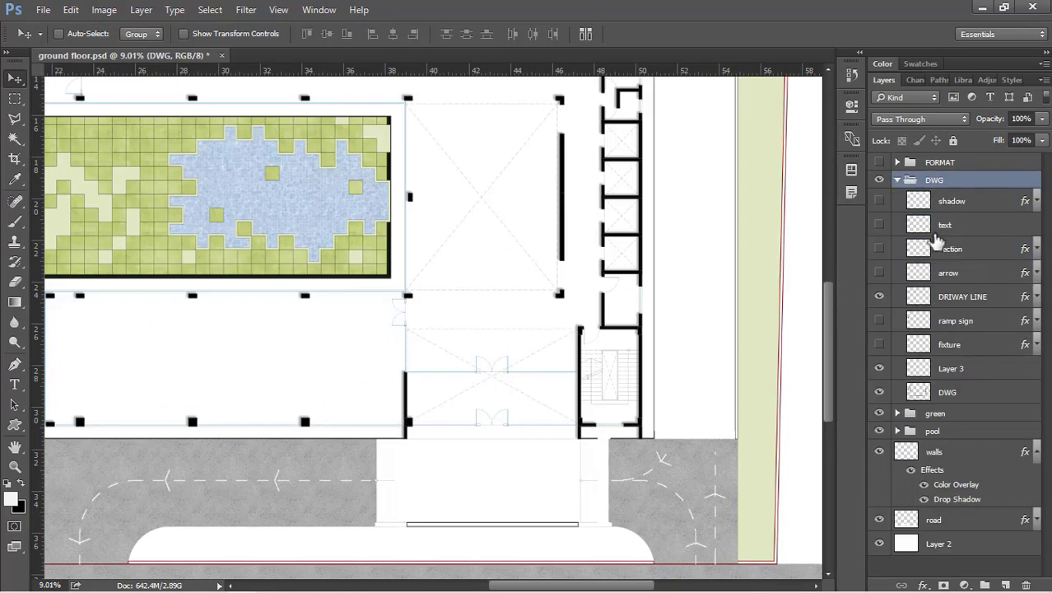
click(940, 389)
scroll(611, 383, up, 4)
scroll(722, 376, up, 1)
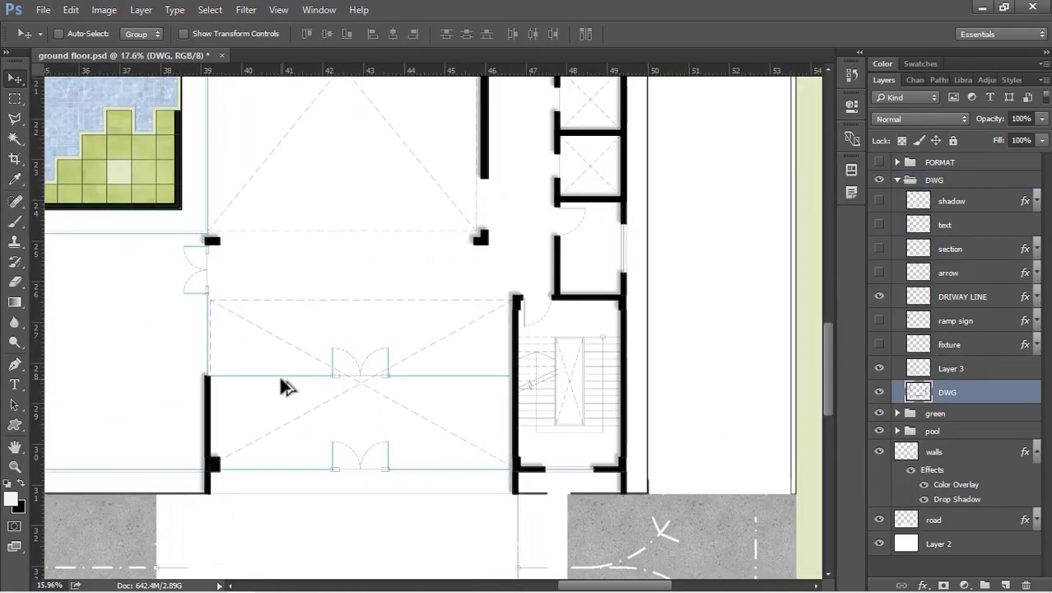
scroll(282, 385, down, 1)
scroll(744, 291, up, 1)
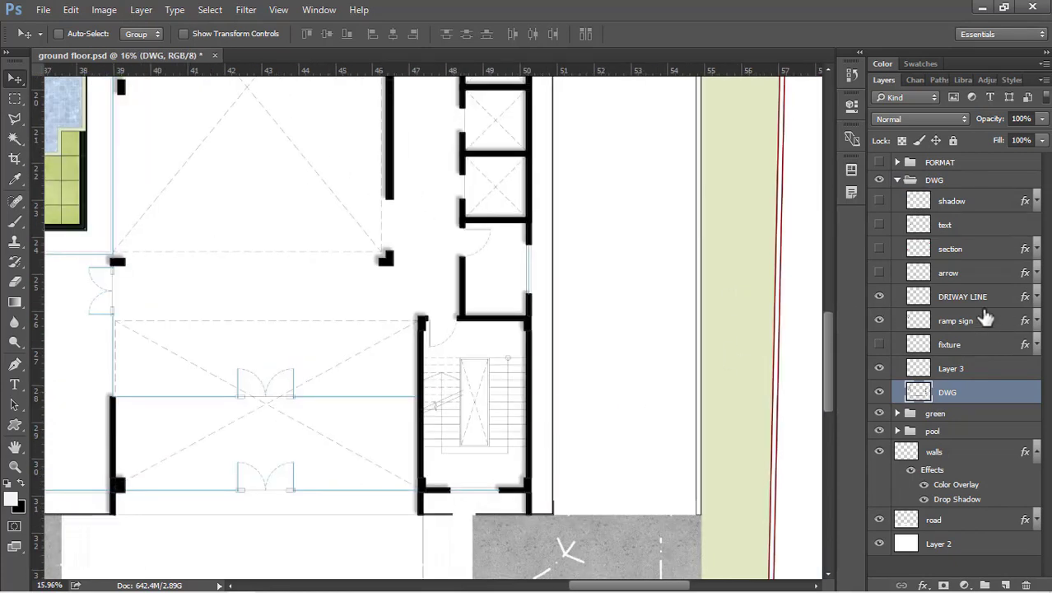
Select the long chevron-patterned ramp between the building and the grass strip with the Magic Wand.
key(w)
scroll(593, 393, down, 1)
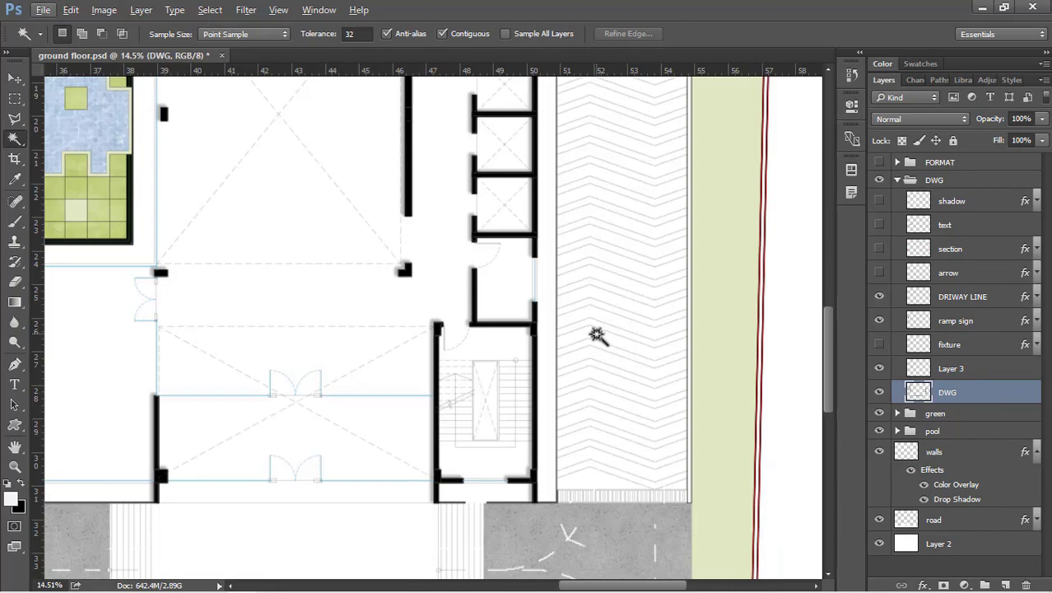
scroll(597, 342, down, 5)
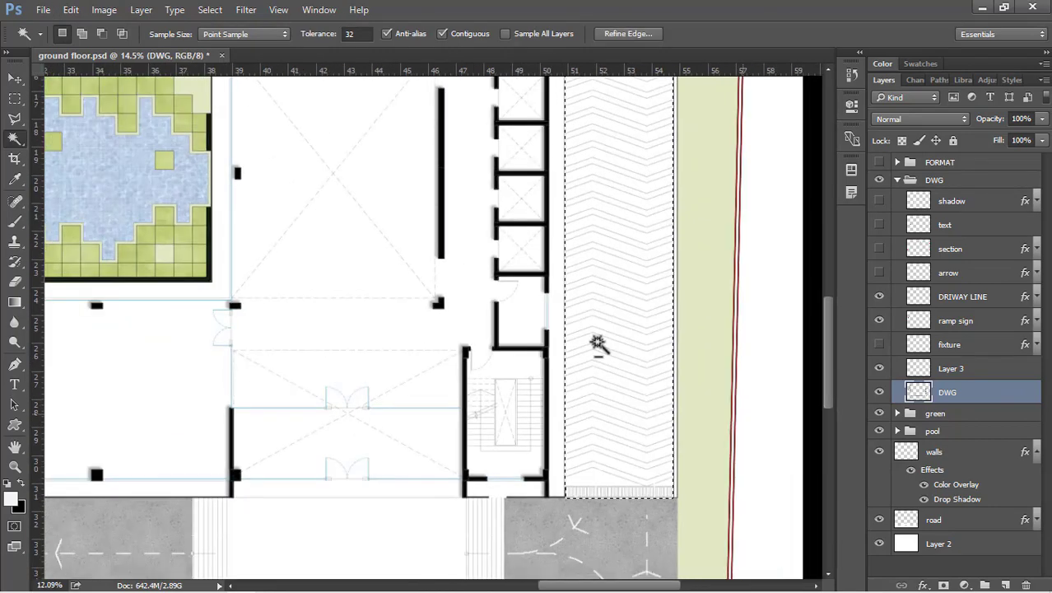
scroll(596, 343, down, 3)
scroll(497, 454, up, 2)
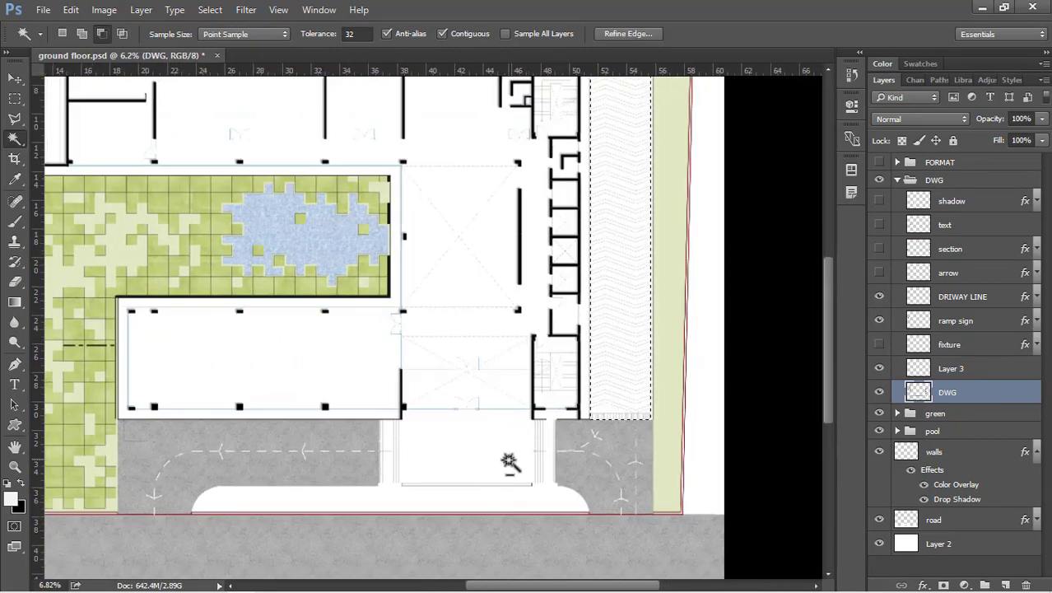
Add the striped ramp on the right side of the entrance forecourt to the selection with a rectangular marquee.
scroll(490, 483, up, 5)
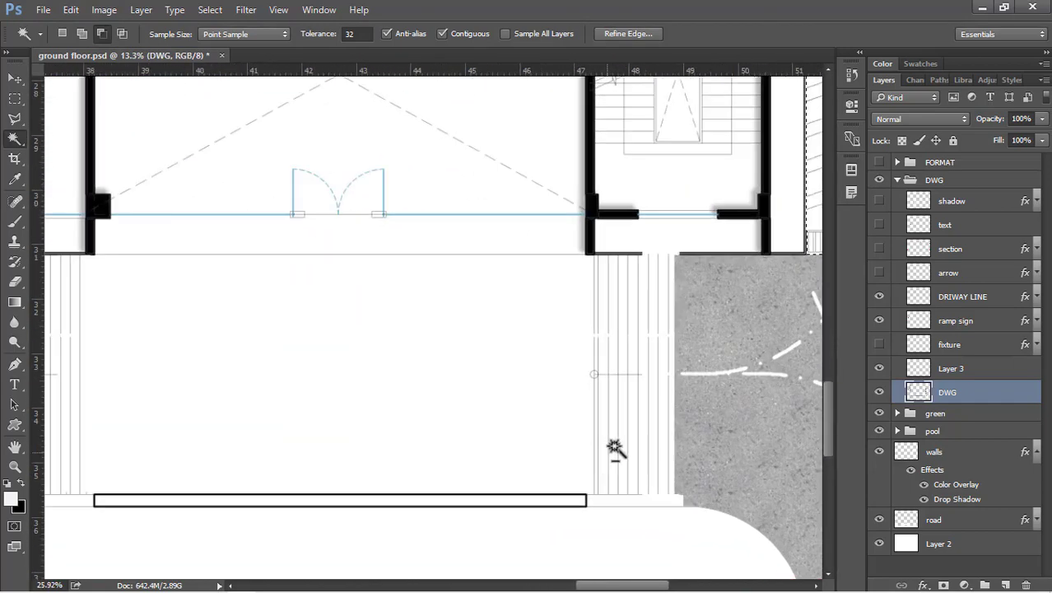
scroll(581, 391, up, 1)
scroll(697, 404, up, 1)
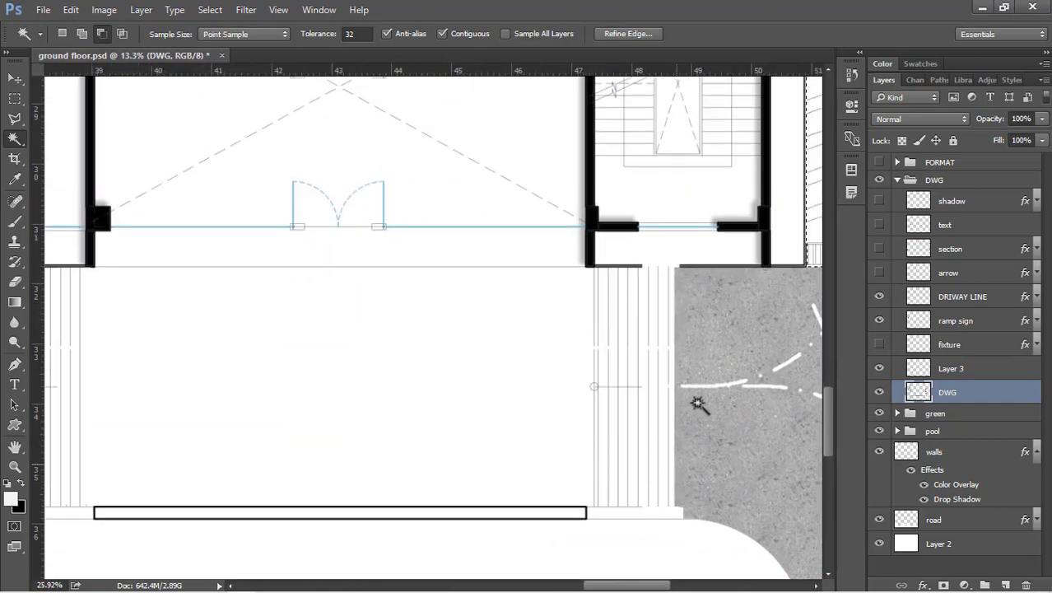
key(m)
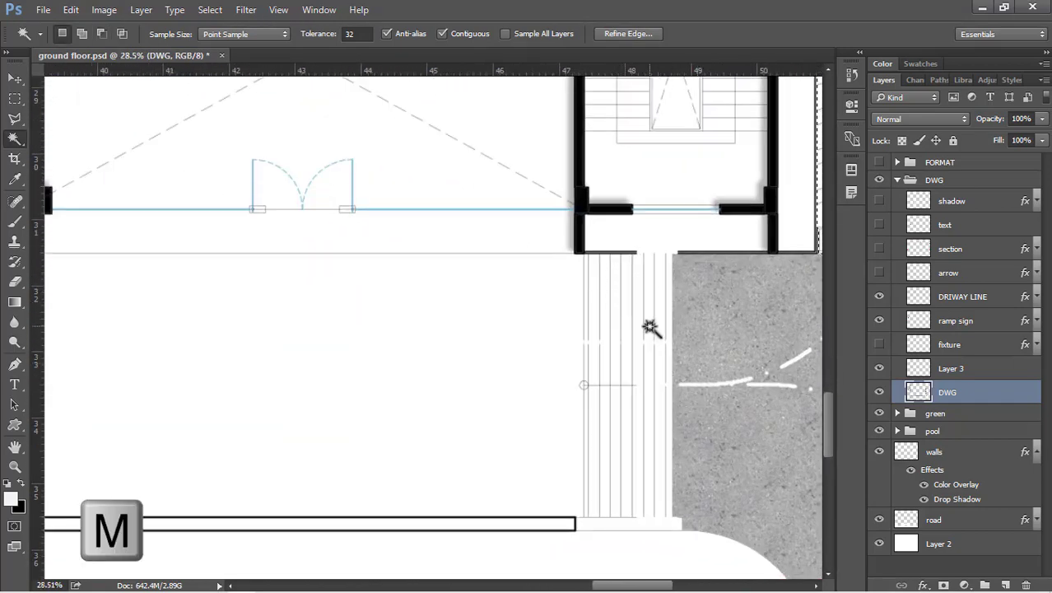
key(shift)
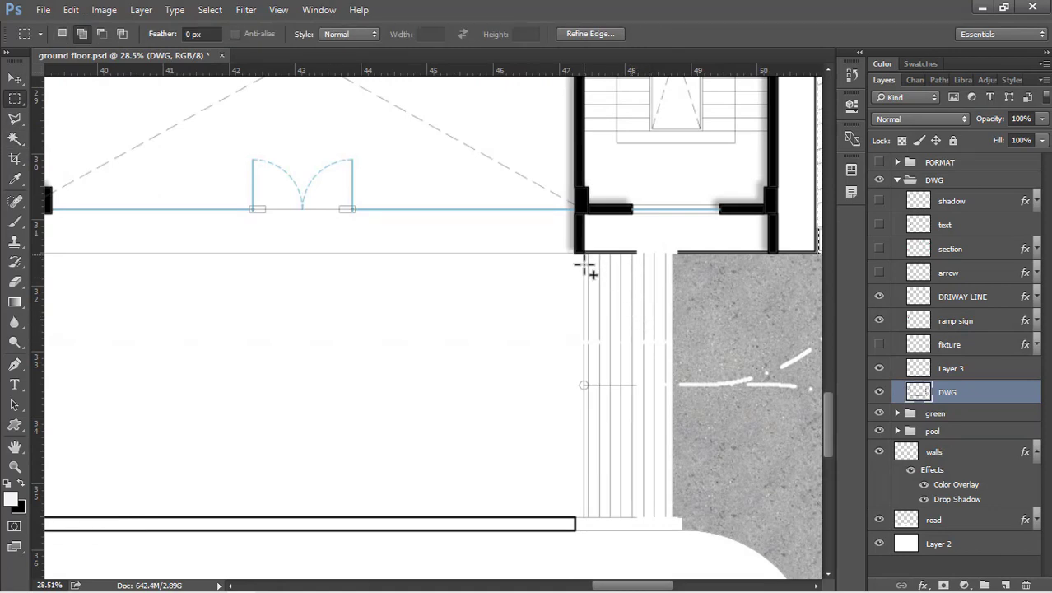
drag(584, 262, 674, 516)
scroll(629, 441, down, 3)
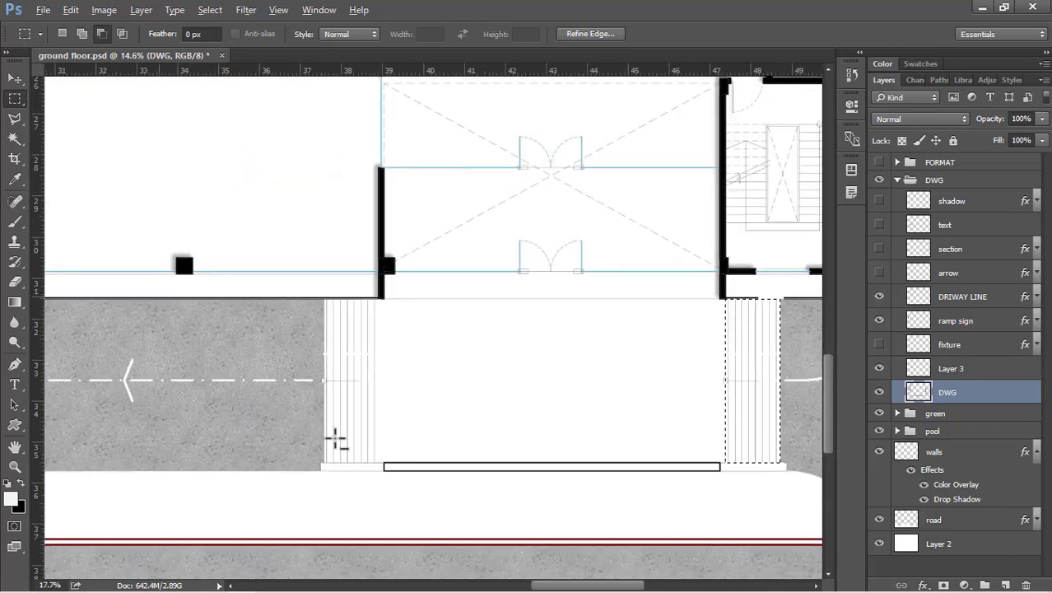
Add the striped ramp on the left side of the entrance forecourt to the selection with a rectangular marquee.
scroll(336, 441, up, 4)
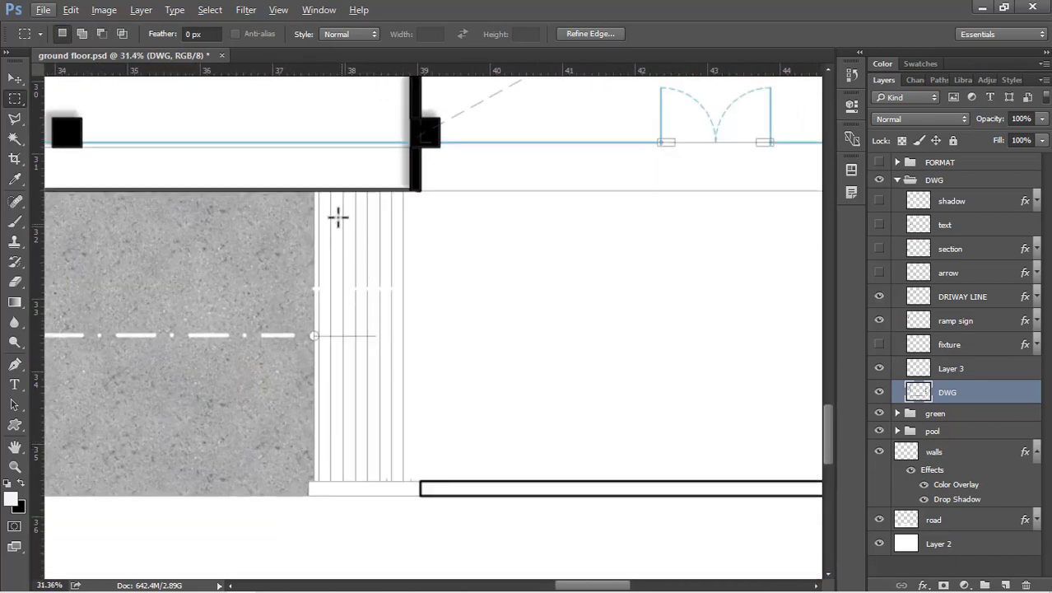
key(shift)
drag(316, 191, 403, 481)
scroll(245, 408, down, 5)
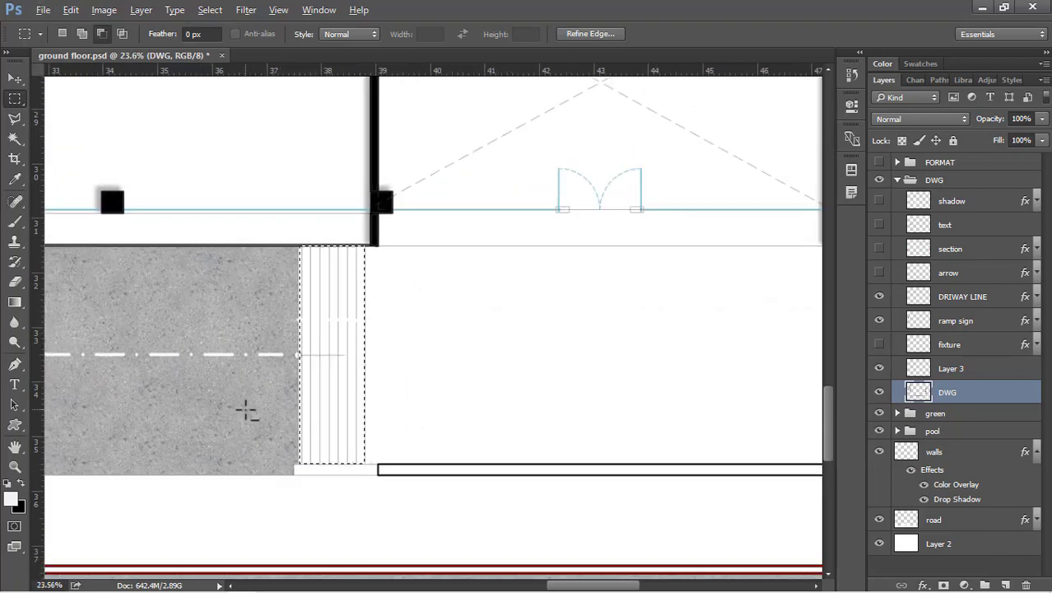
scroll(422, 354, down, 2)
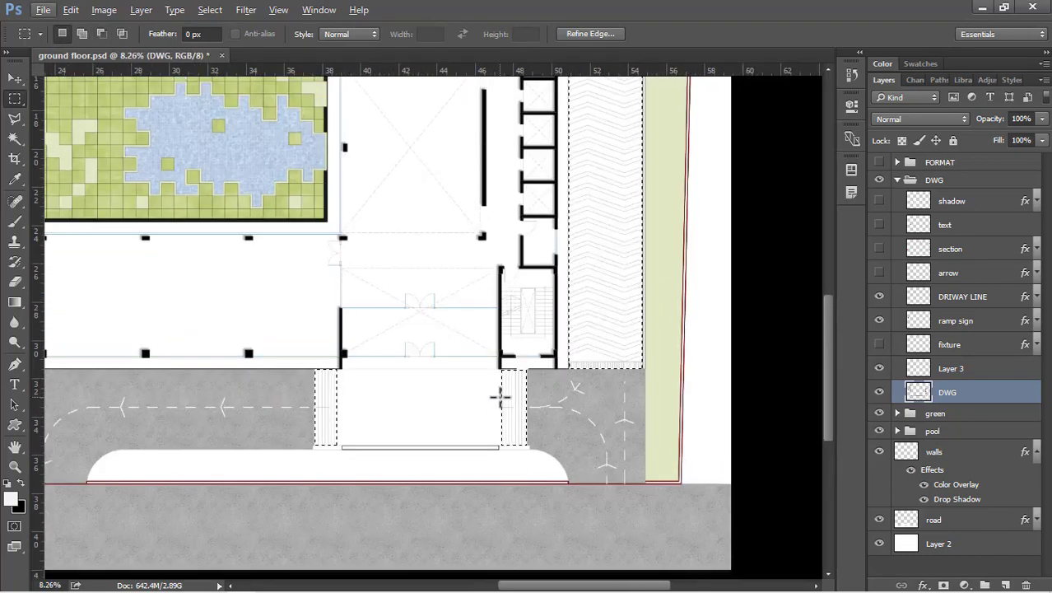
Collapse the DWG group and the walls effects, and create a new layer named ramps directly above the walls layer.
click(897, 179)
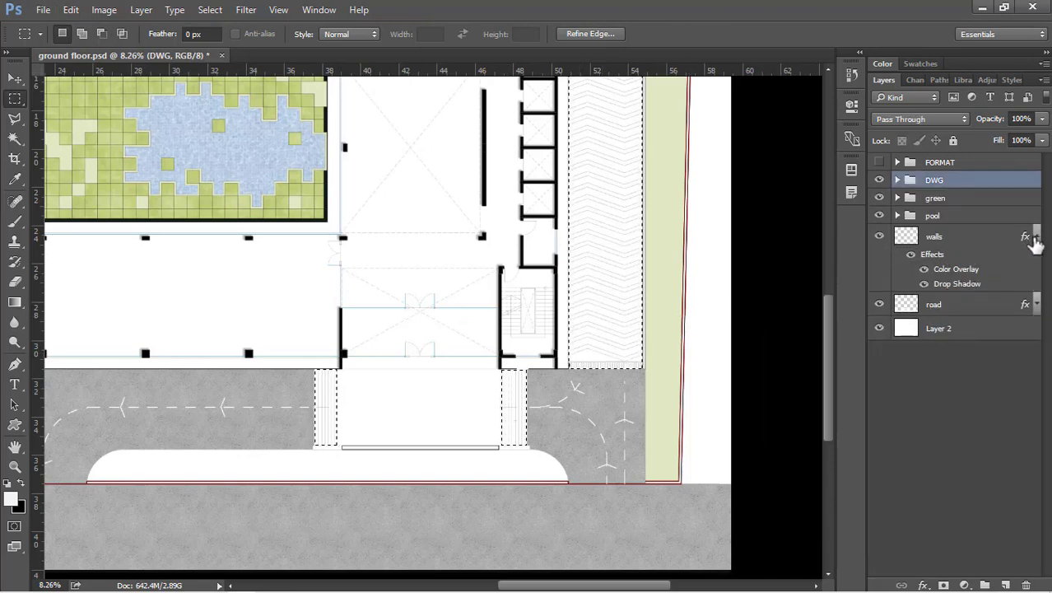
click(1035, 237)
click(948, 241)
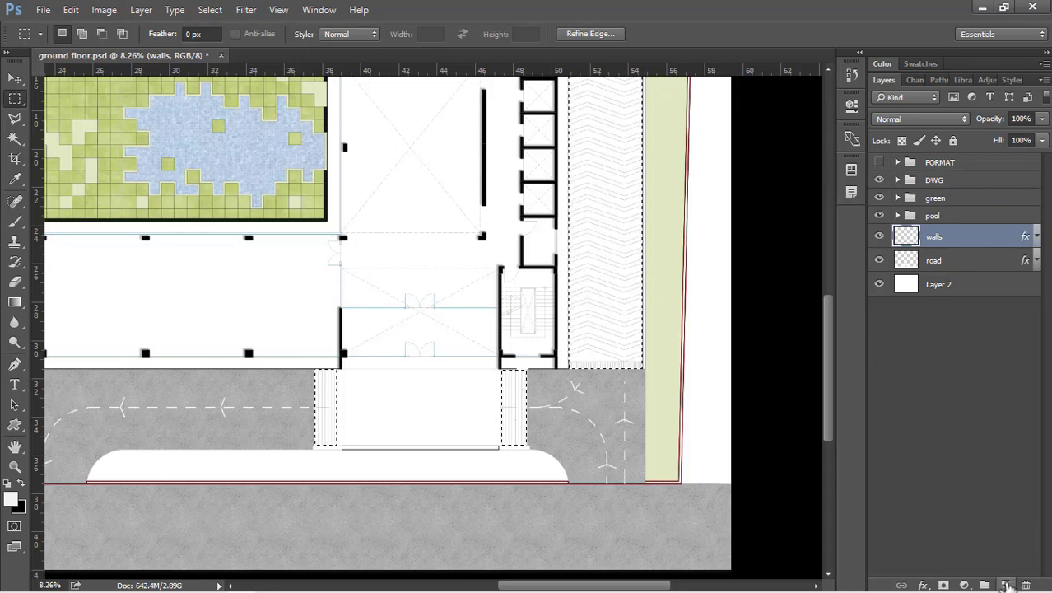
click(1006, 584)
double_click(942, 237)
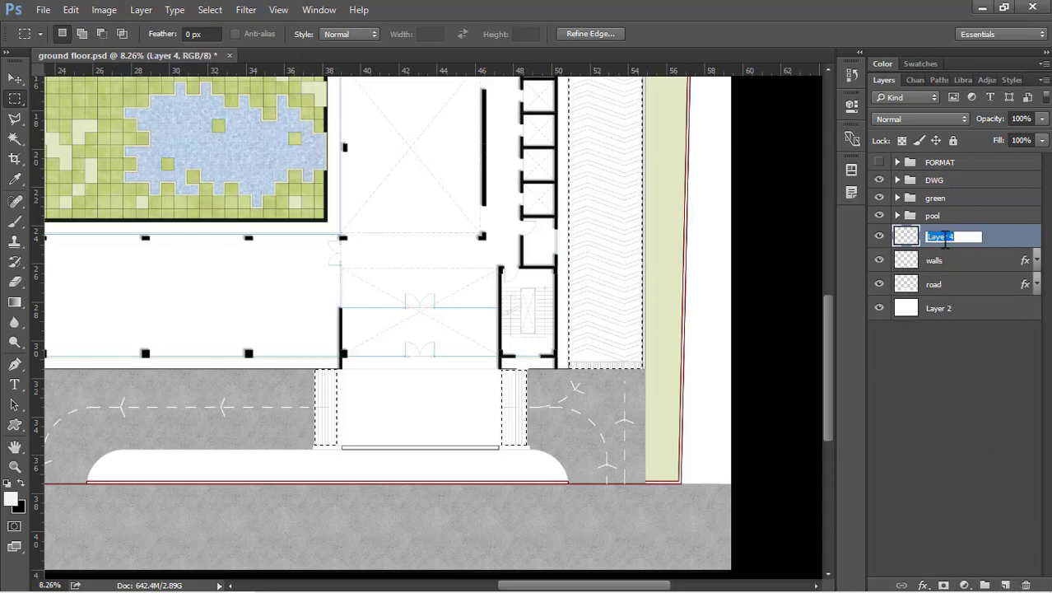
text(ramps)
key(Return)
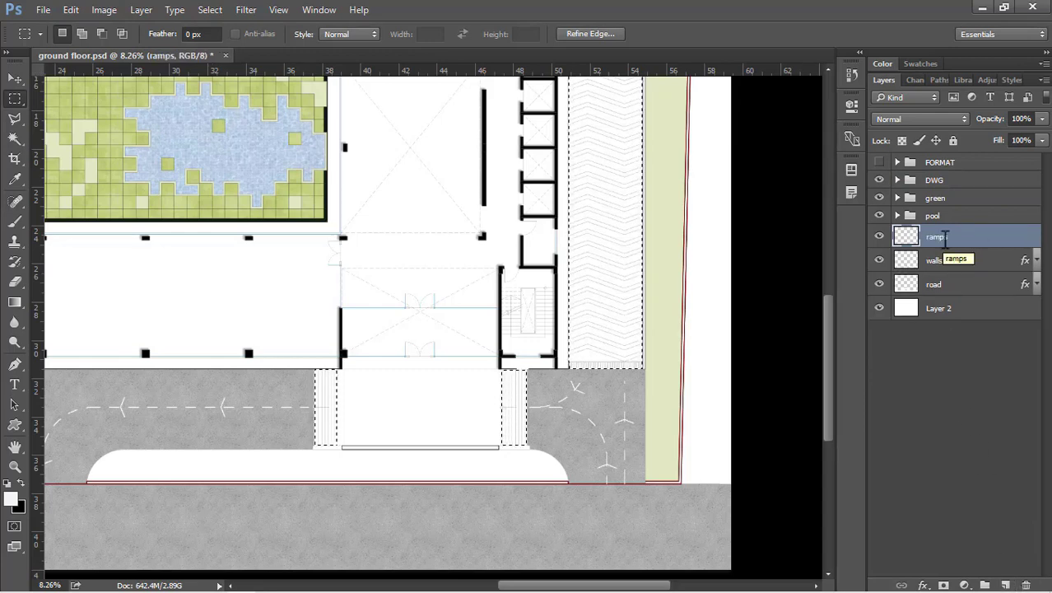
Fill the ramp selection on the ramps layer with light grey f2f2f2 (95% brightness) at 100% opacity in Normal mode, and deselect.
key(shift+F5)
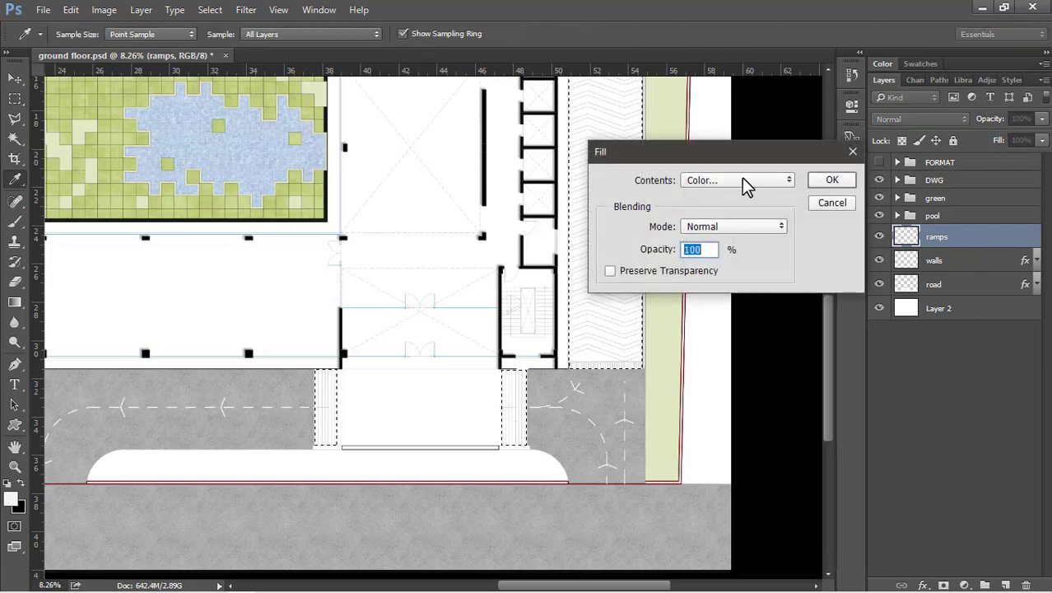
text(0)
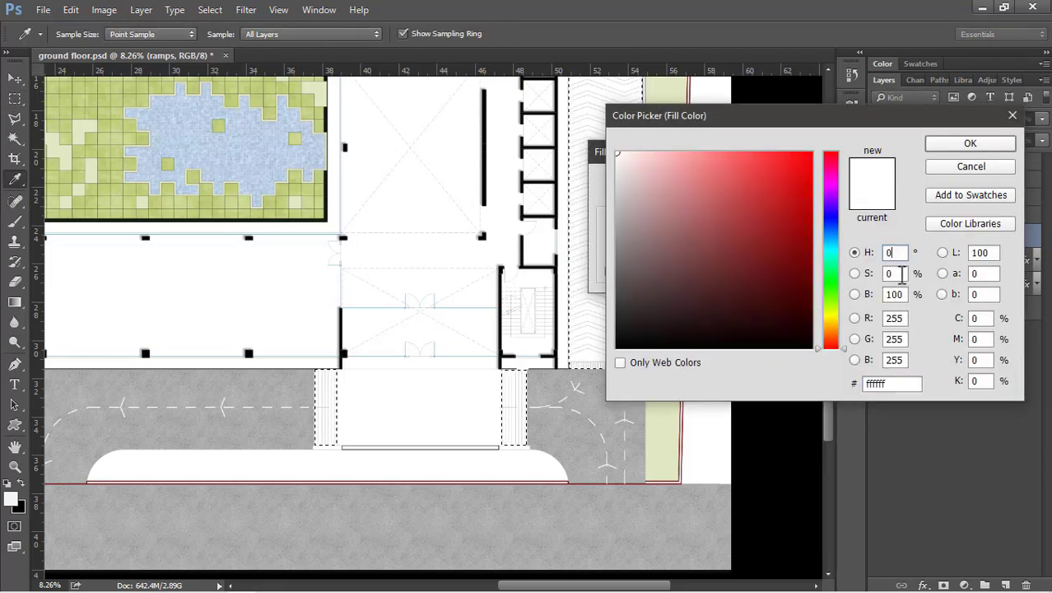
drag(908, 297, 848, 293)
text(95)
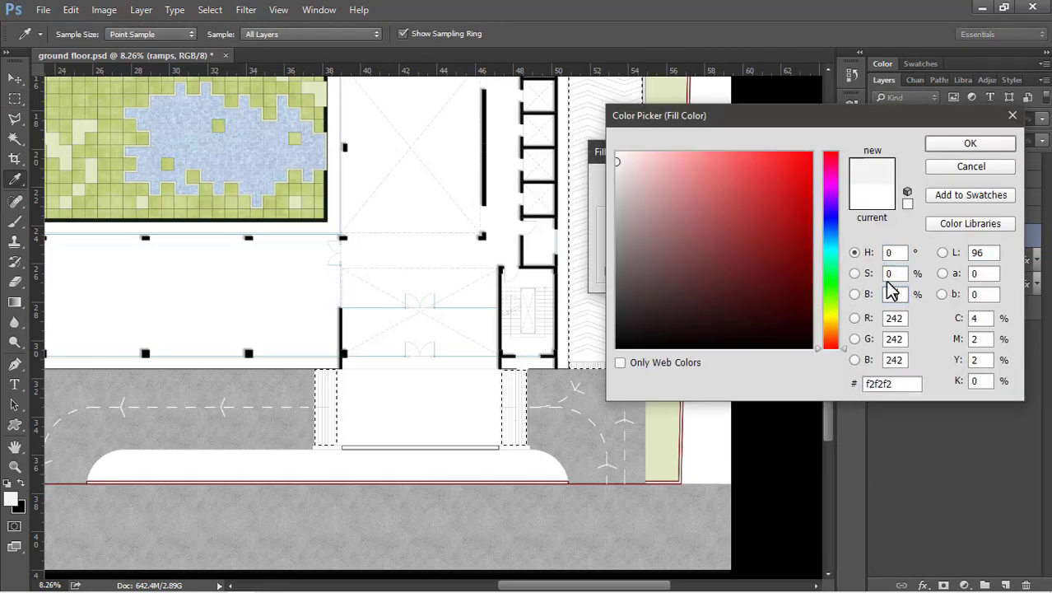
click(979, 148)
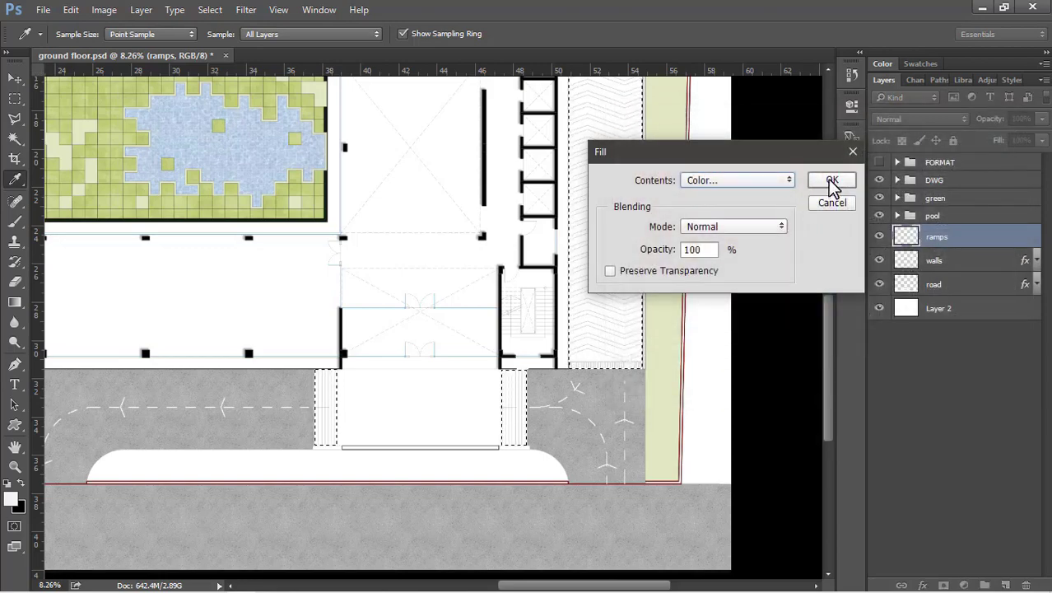
click(831, 181)
key(m)
key(ctrl+d)
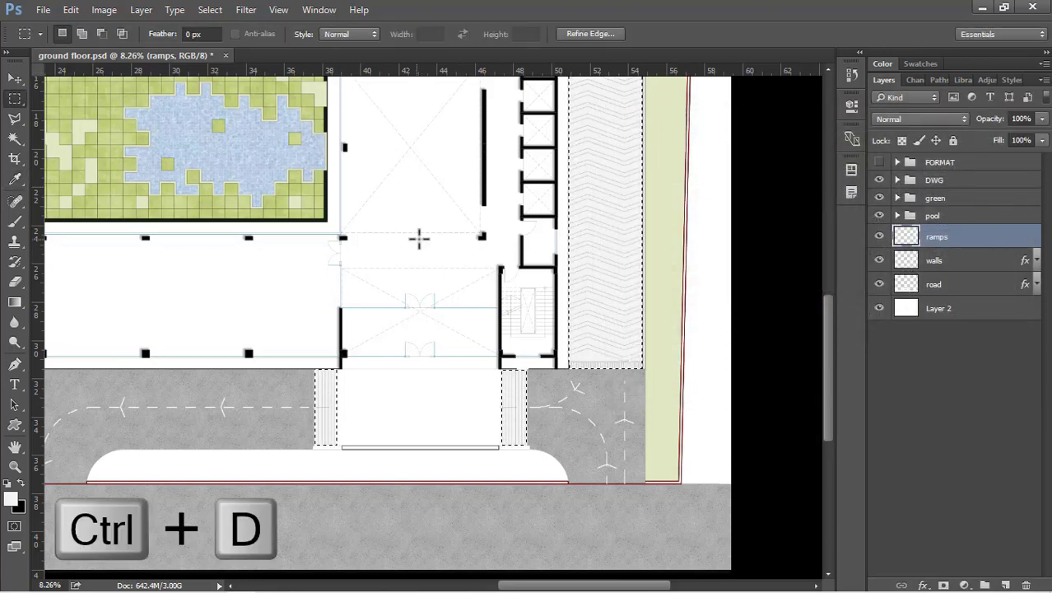
Clear the ramp selection and select the narrow wall strip along the long ramp's outer edge on the DWG layer with the Magic Wand.
key(v)
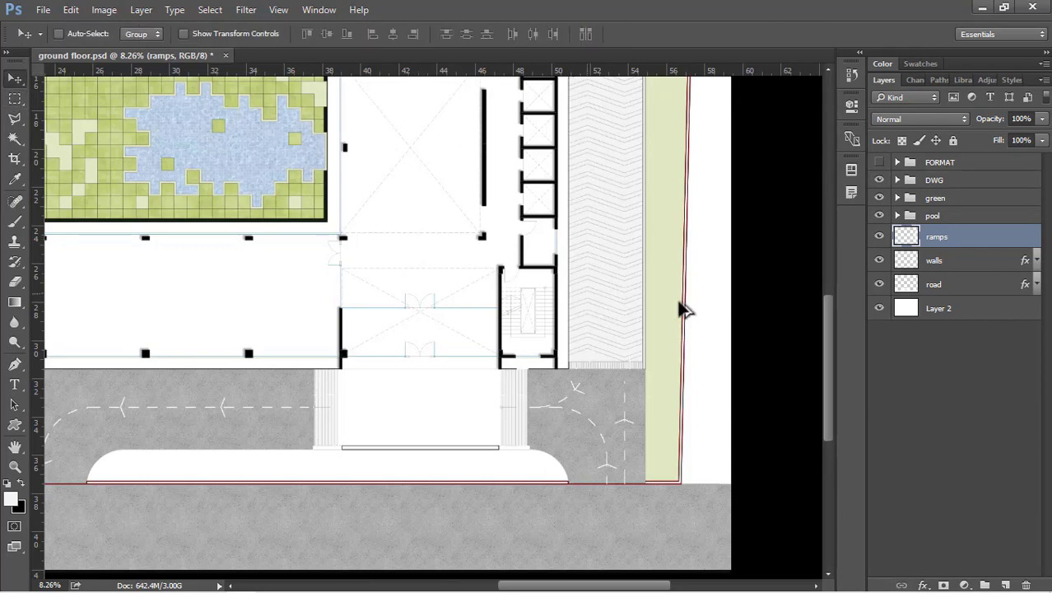
scroll(642, 306, up, 5)
scroll(646, 311, up, 4)
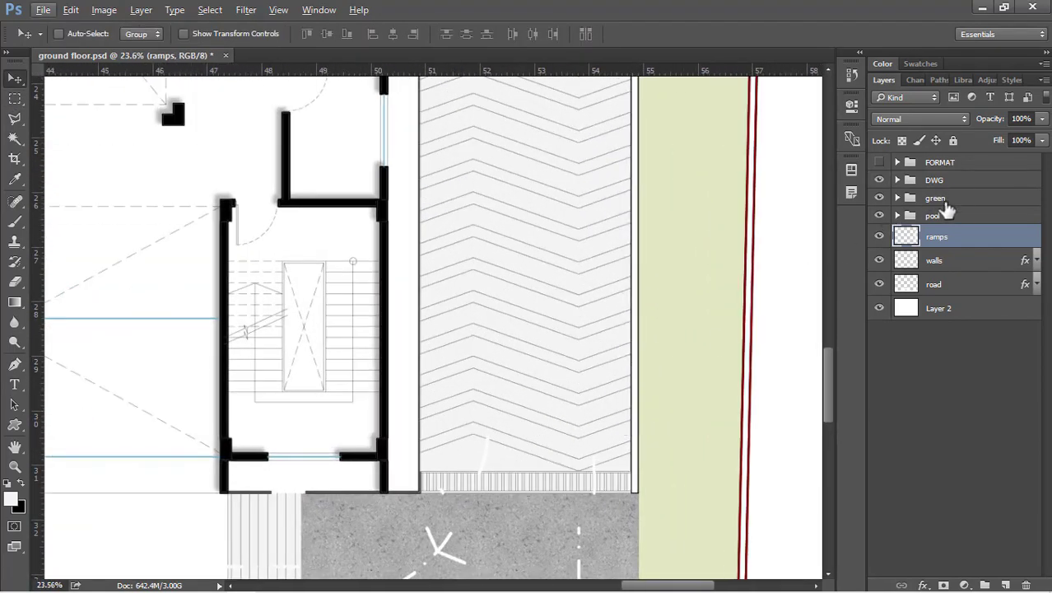
click(897, 181)
click(897, 180)
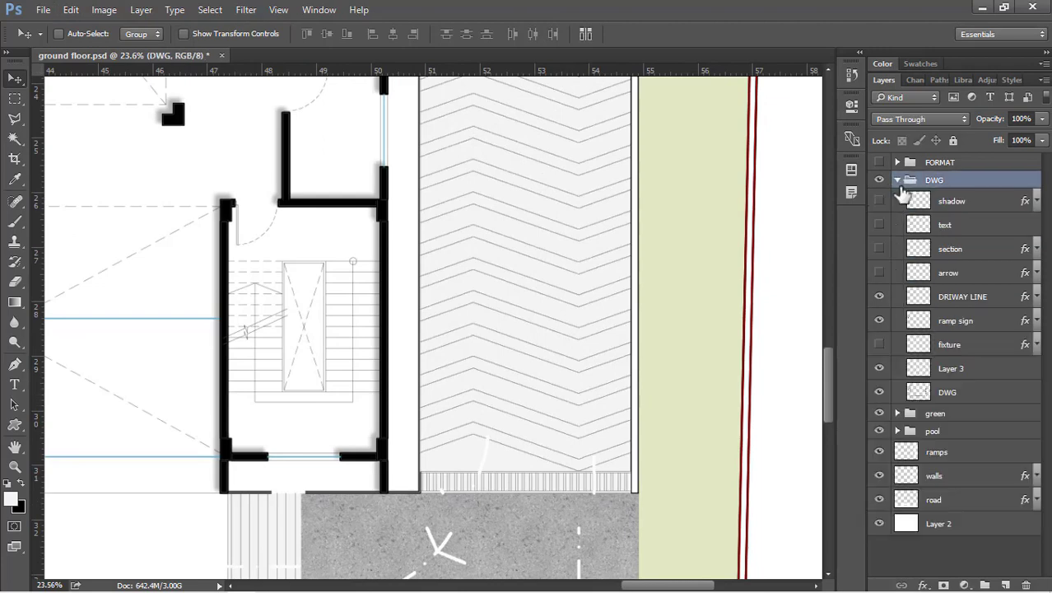
click(948, 393)
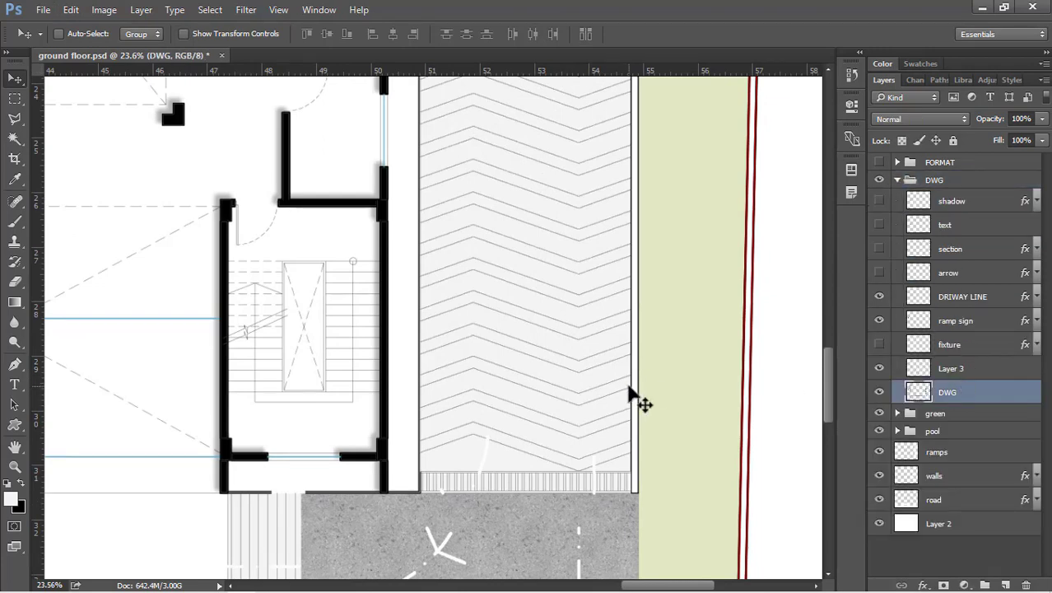
key(w)
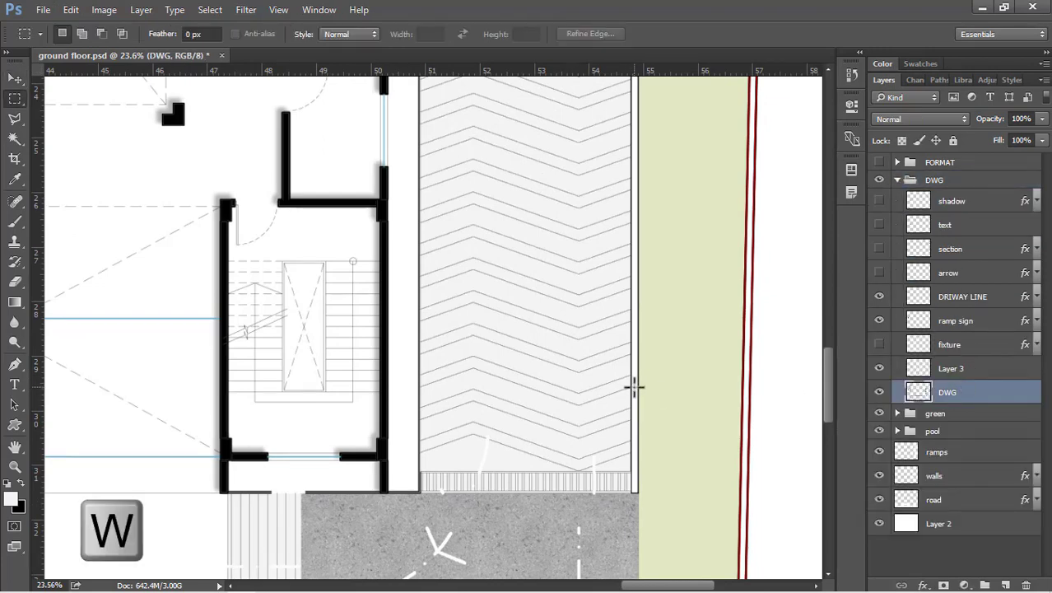
click(634, 385)
Add the thin rectangular wall at the front of the entrance porch to the selection.
scroll(634, 386, down, 5)
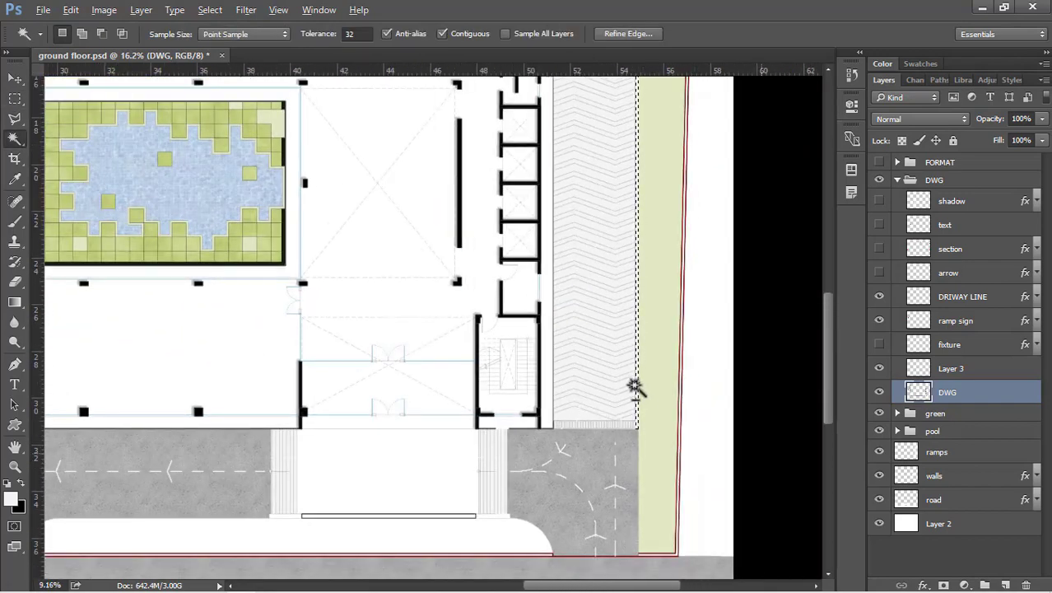
scroll(631, 387, down, 5)
scroll(399, 463, up, 3)
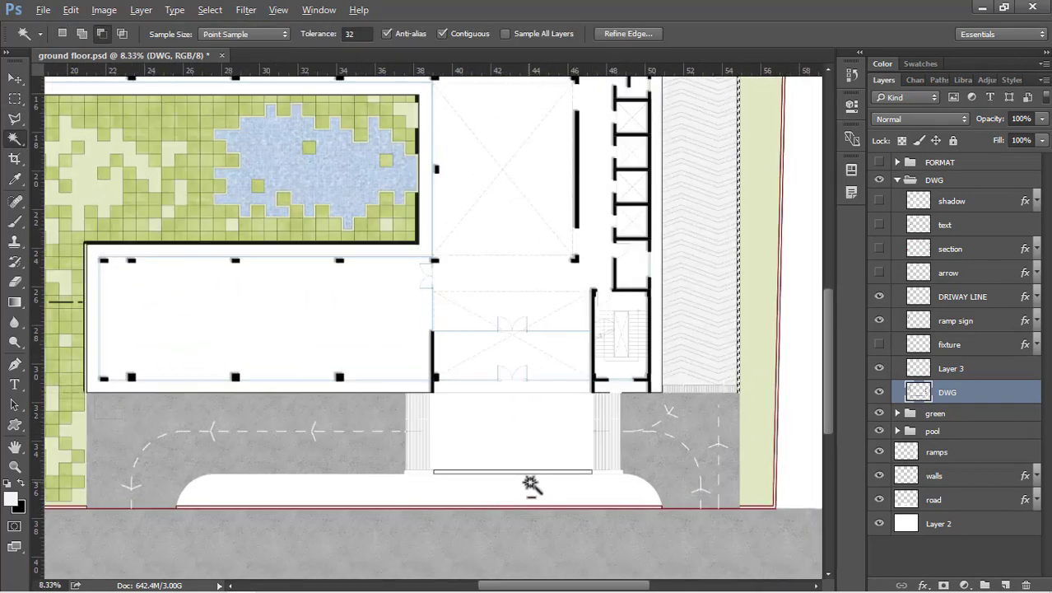
scroll(531, 483, up, 5)
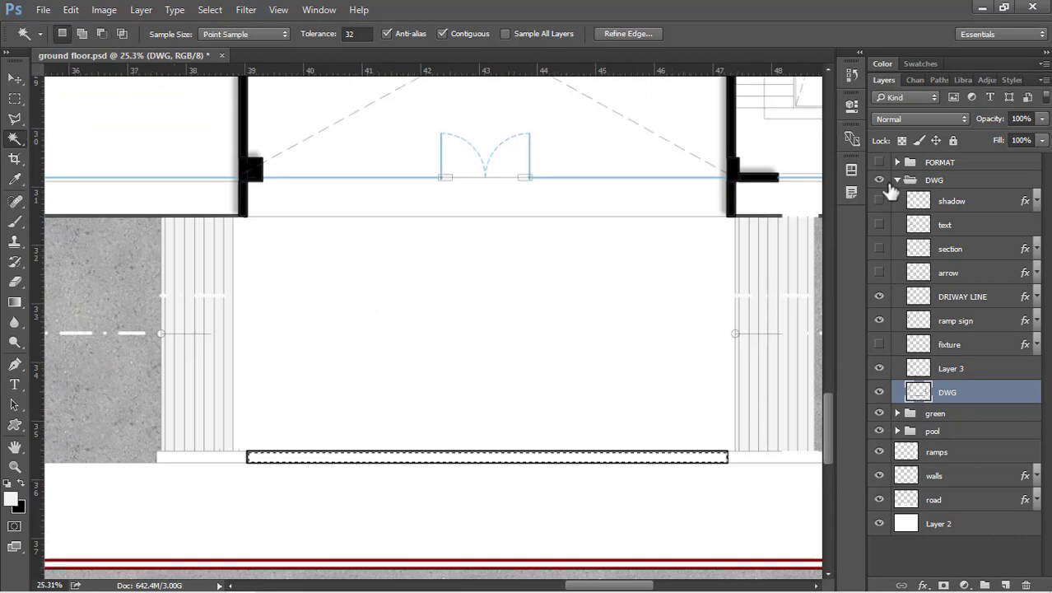
Fill the selected wall strips with black on the walls layer and deselect them.
click(896, 181)
click(961, 262)
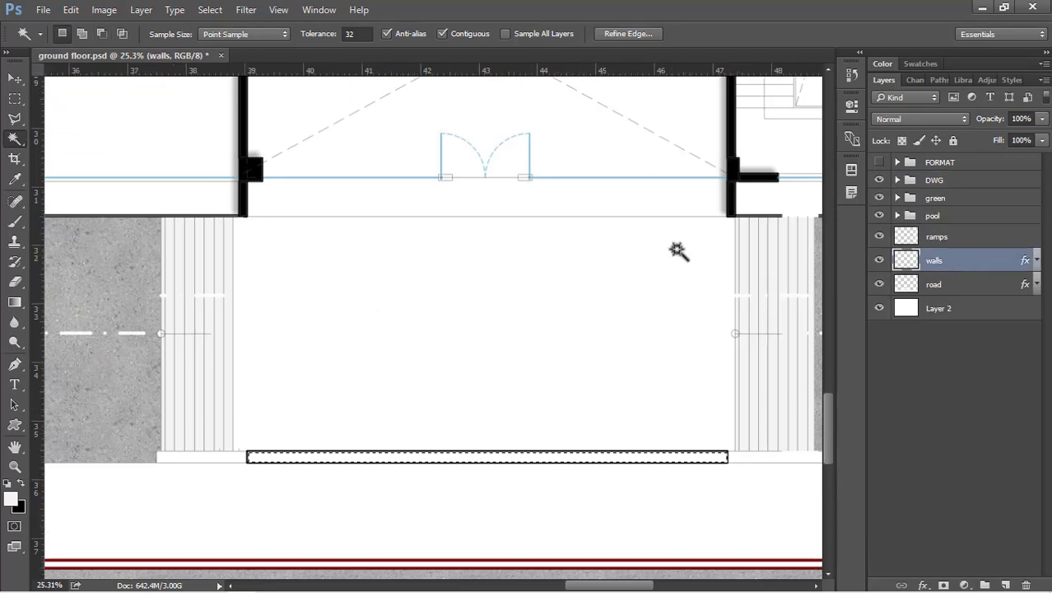
key(shift+BackSpace)
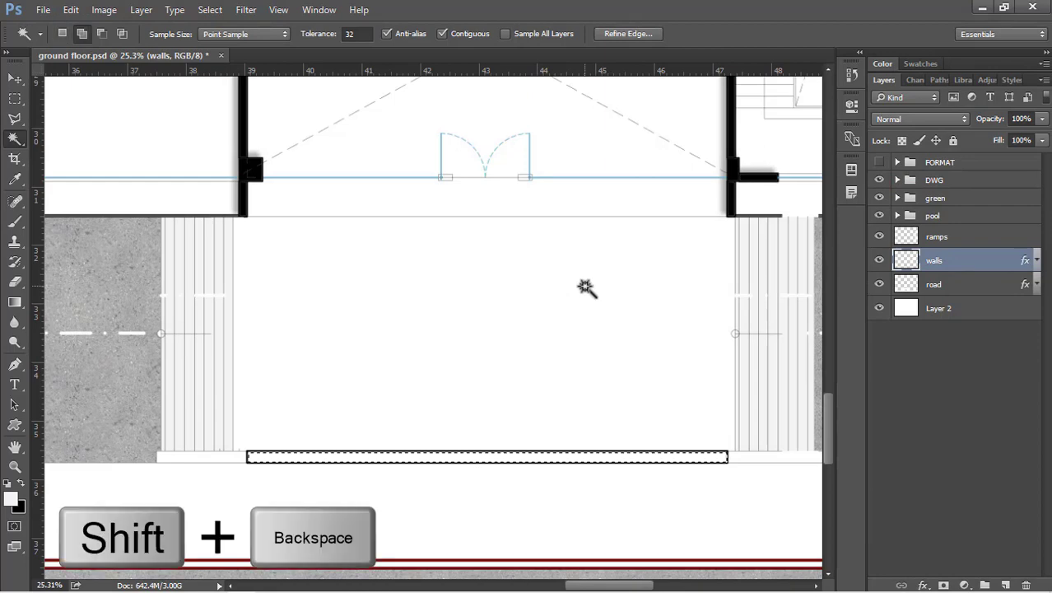
double_click(719, 178)
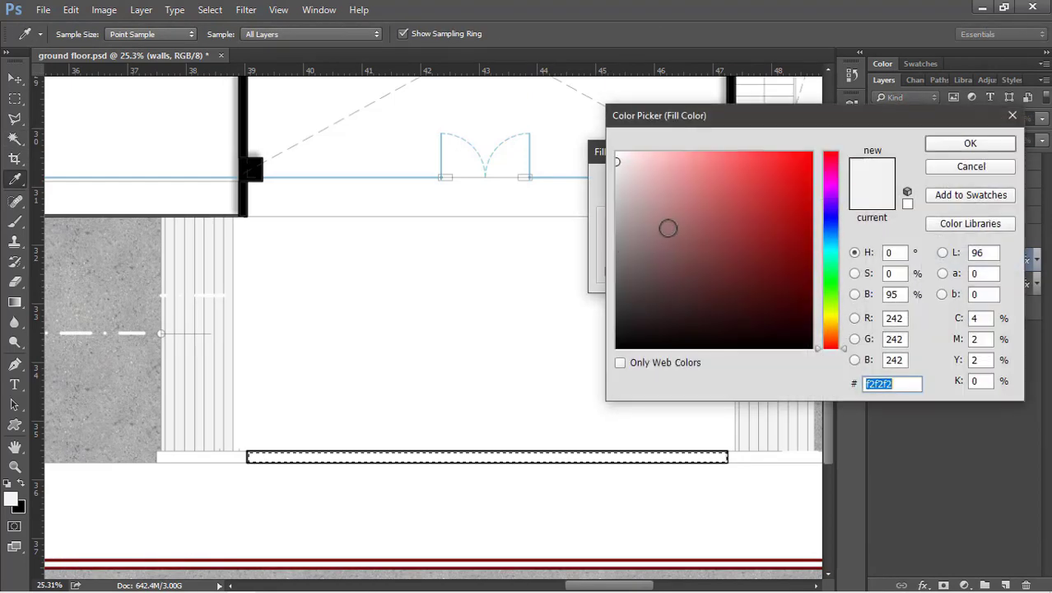
drag(668, 228, 402, 94)
click(946, 146)
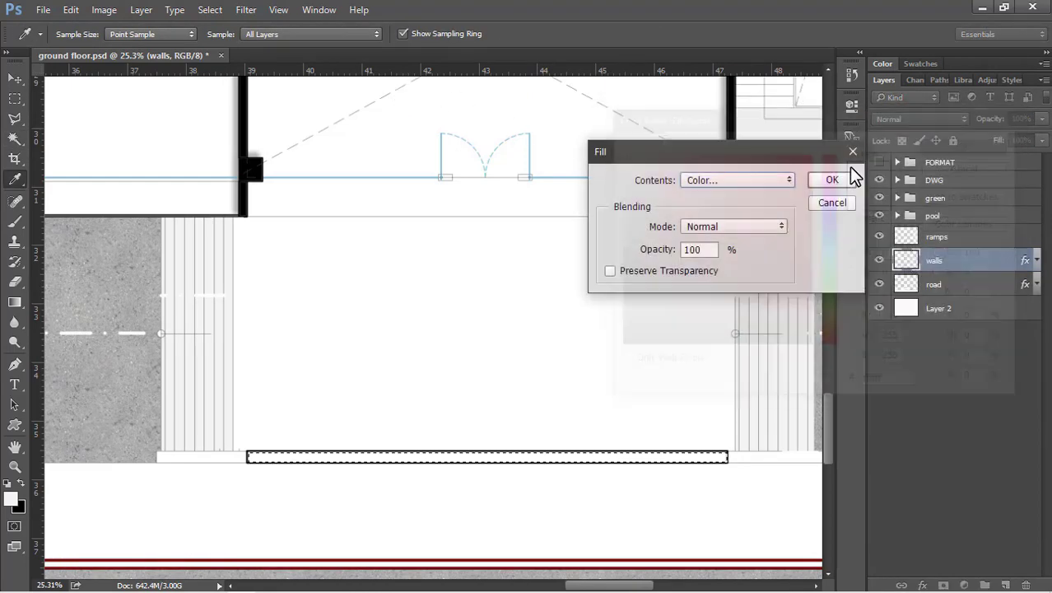
click(841, 178)
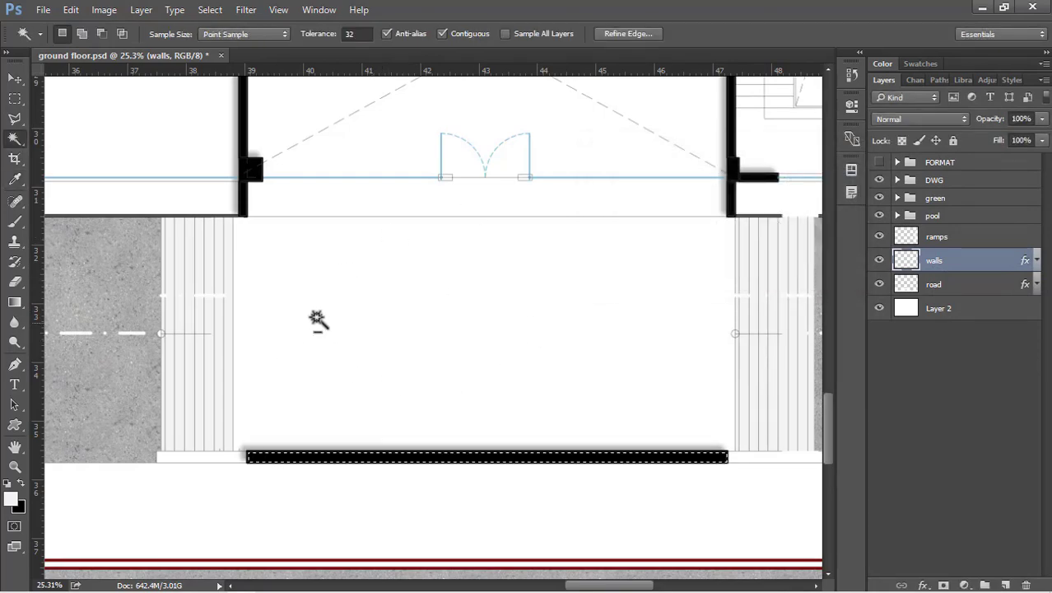
scroll(399, 400, down, 4)
scroll(329, 392, down, 3)
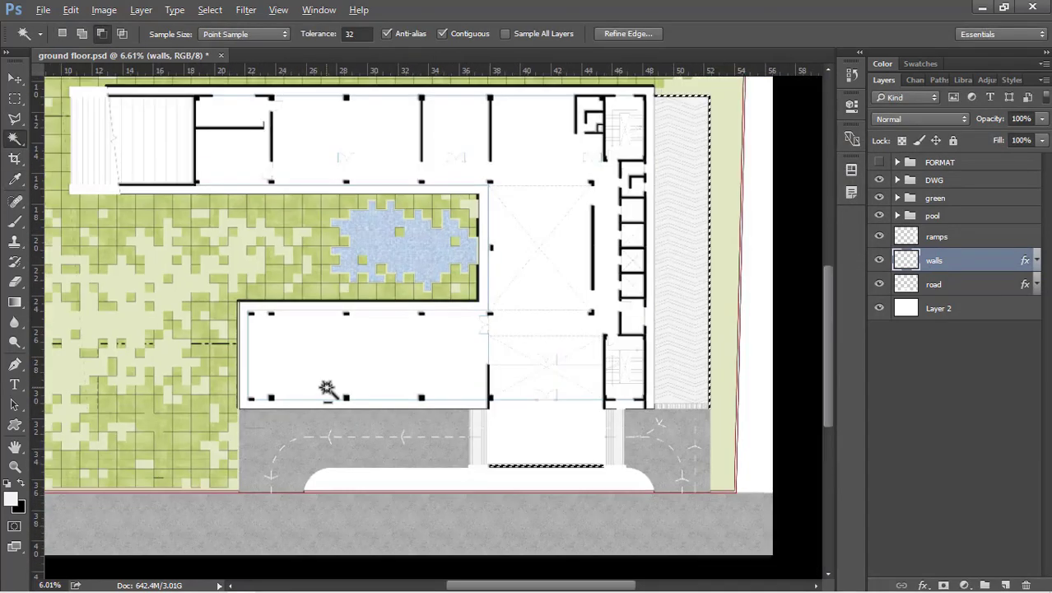
scroll(463, 416, up, 3)
key(ctrl+d)
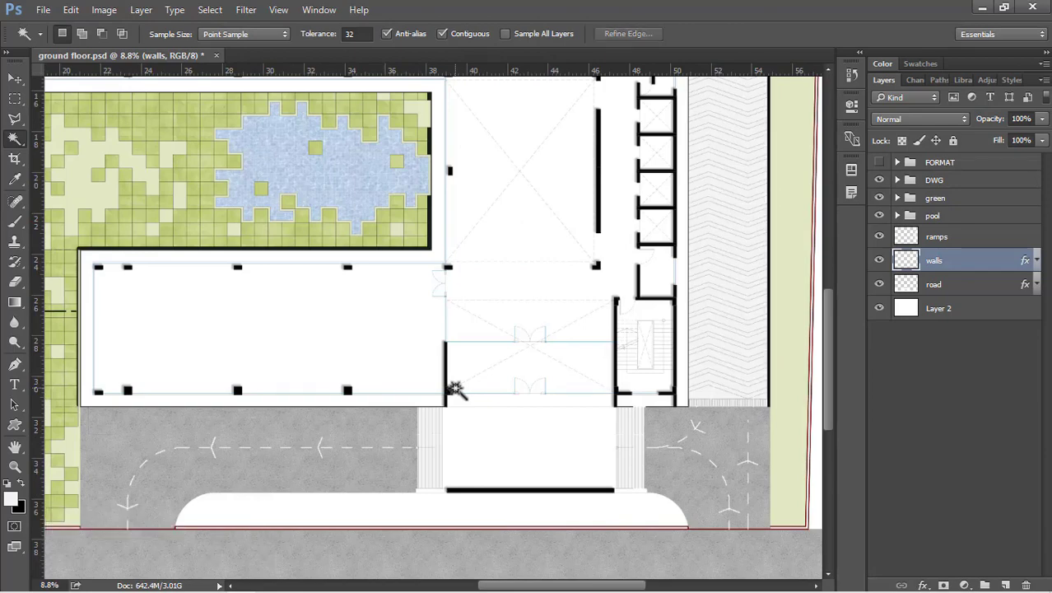
Select the blank entrance porch area between the two striped ramps on the DWG layer with the Magic Wand.
scroll(658, 428, up, 2)
key(c)
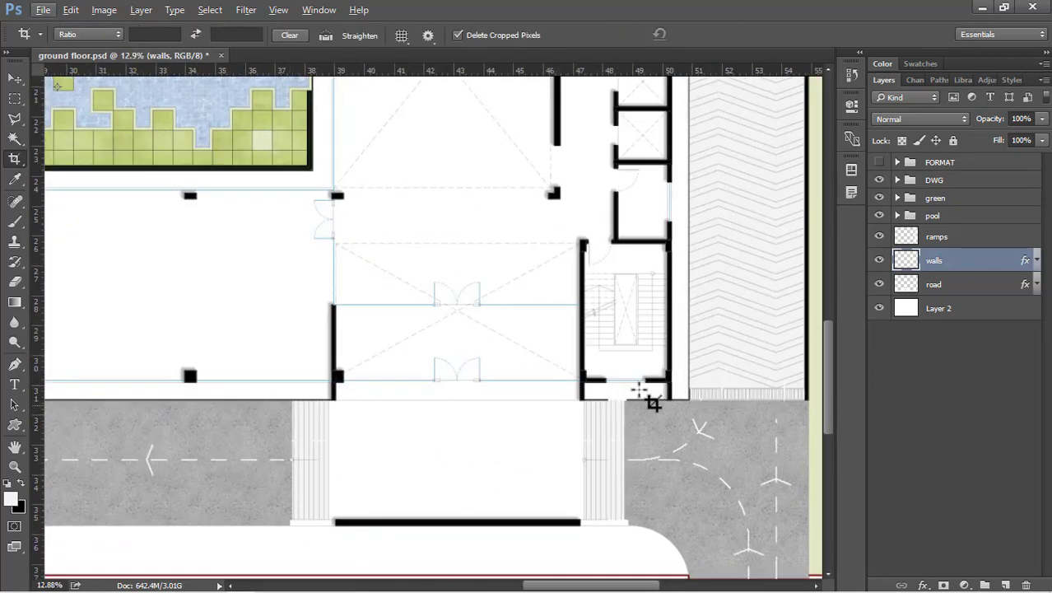
click(908, 183)
click(898, 180)
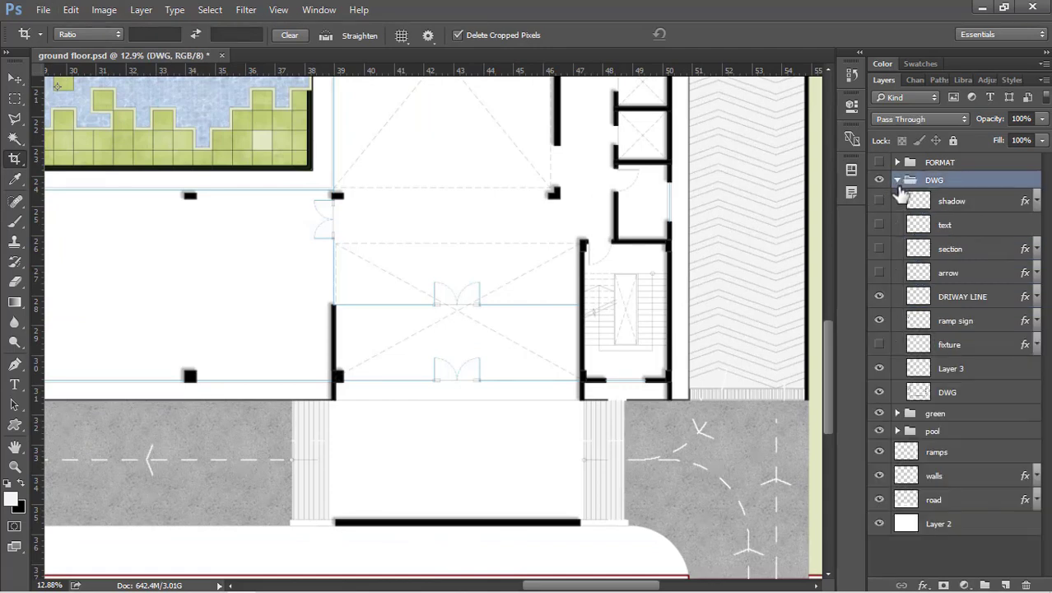
click(959, 395)
key(w)
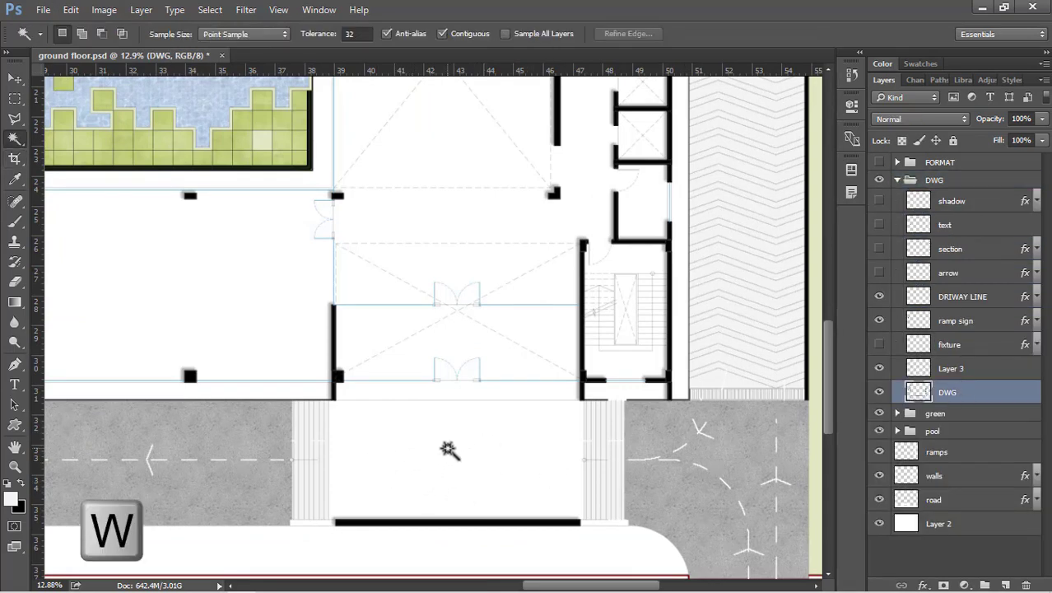
click(447, 448)
Subtract the part overlapping the left-hand striped ramp from the porch selection with the Rectangular Marquee tool.
key(m)
scroll(338, 510, up, 2)
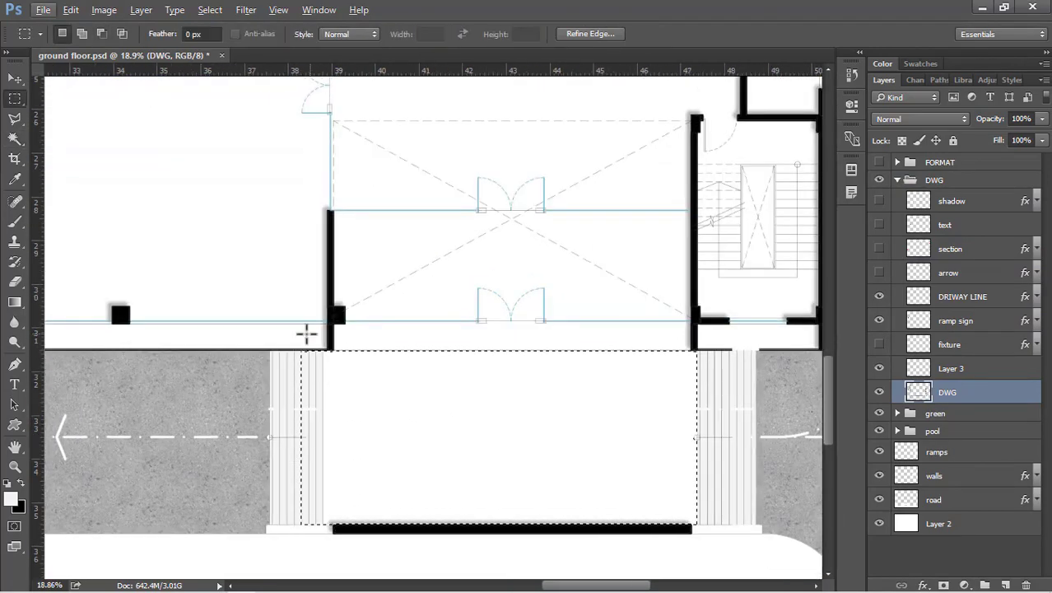
key(m)
key(alt+shift)
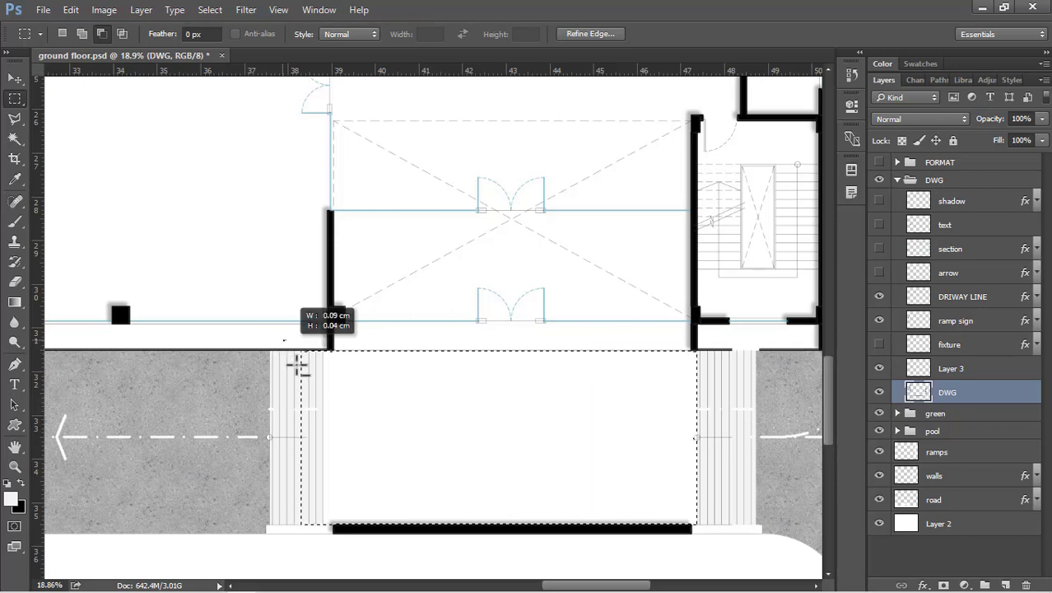
drag(312, 418, 322, 545)
Add a new layer directly above the road layer and name it porch.
click(897, 180)
click(911, 284)
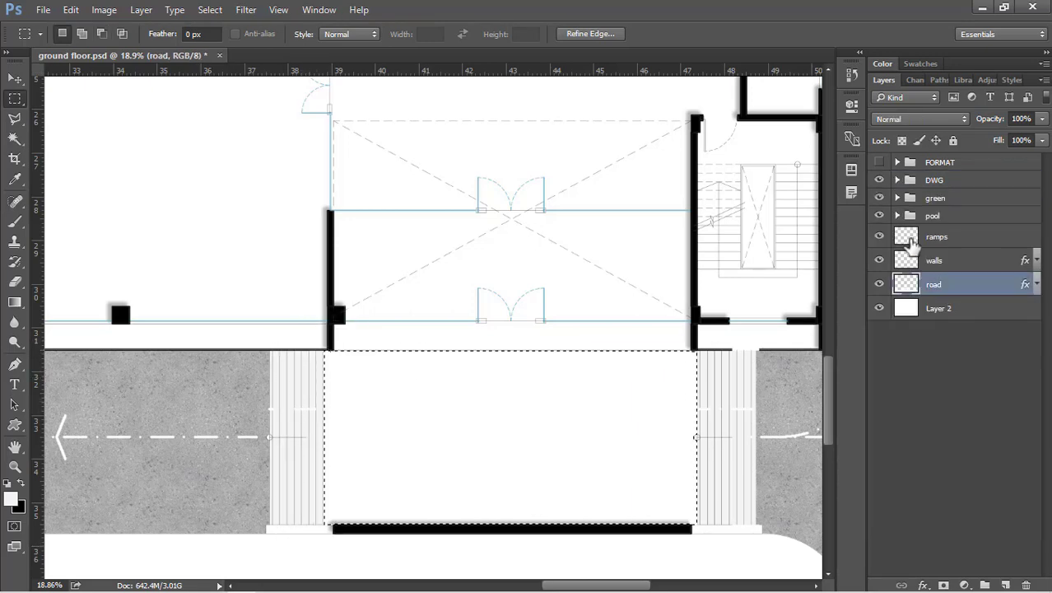
click(1004, 585)
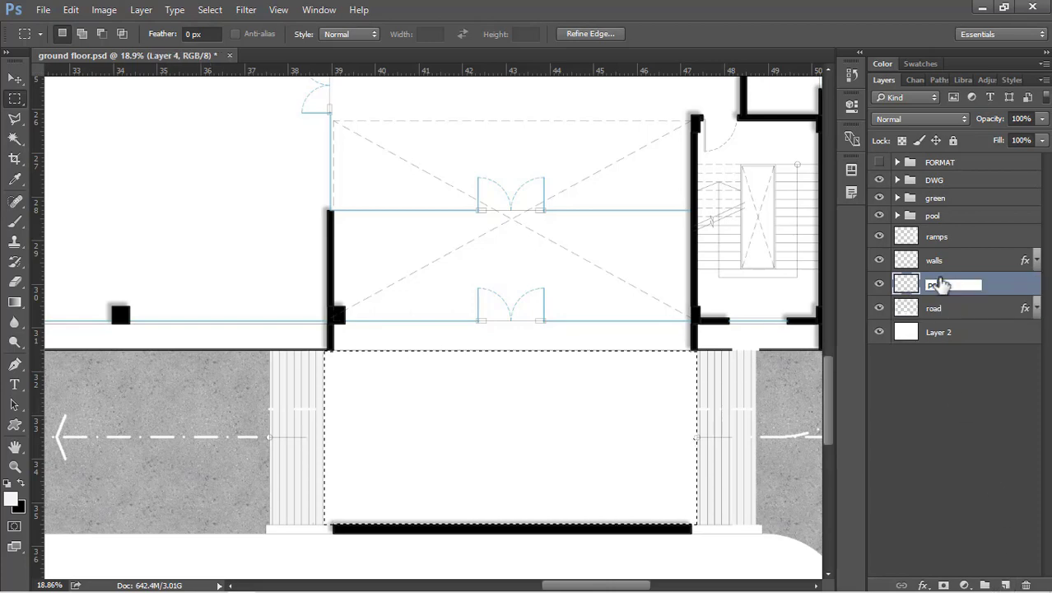
click(940, 284)
text(porch)
key(Return)
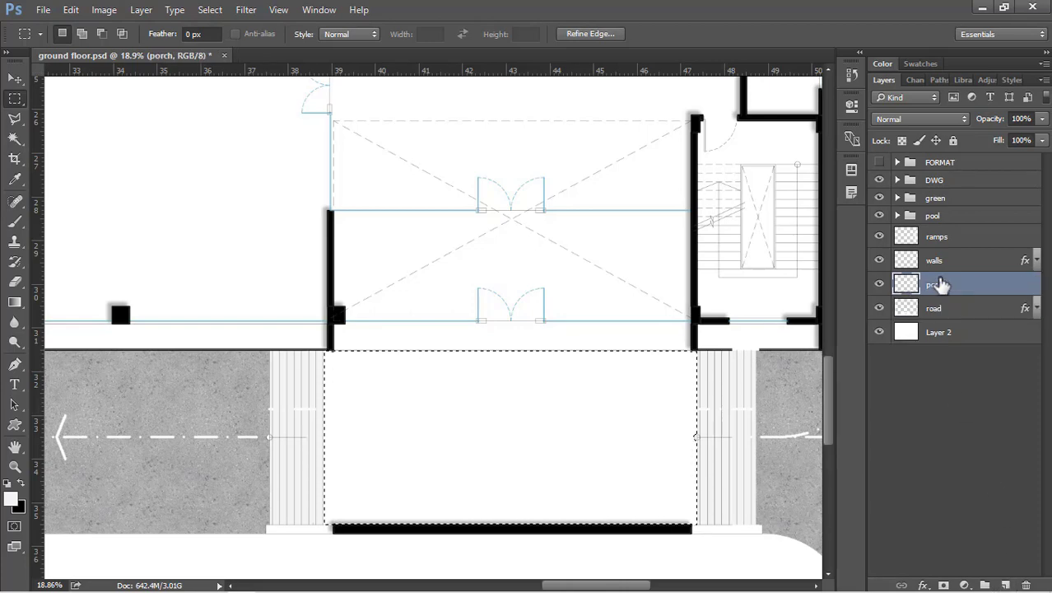
Fill the porch selection with a beige colour of hue 45, saturation 12 and brightness 94 at 100% opacity.
key(shift+BackSpace)
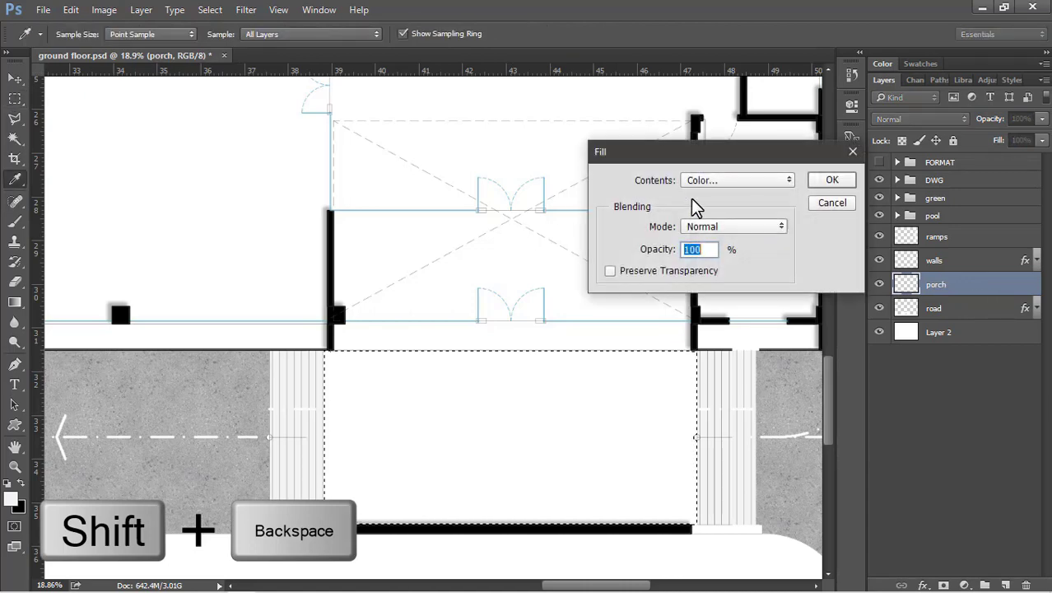
click(742, 176)
click(742, 208)
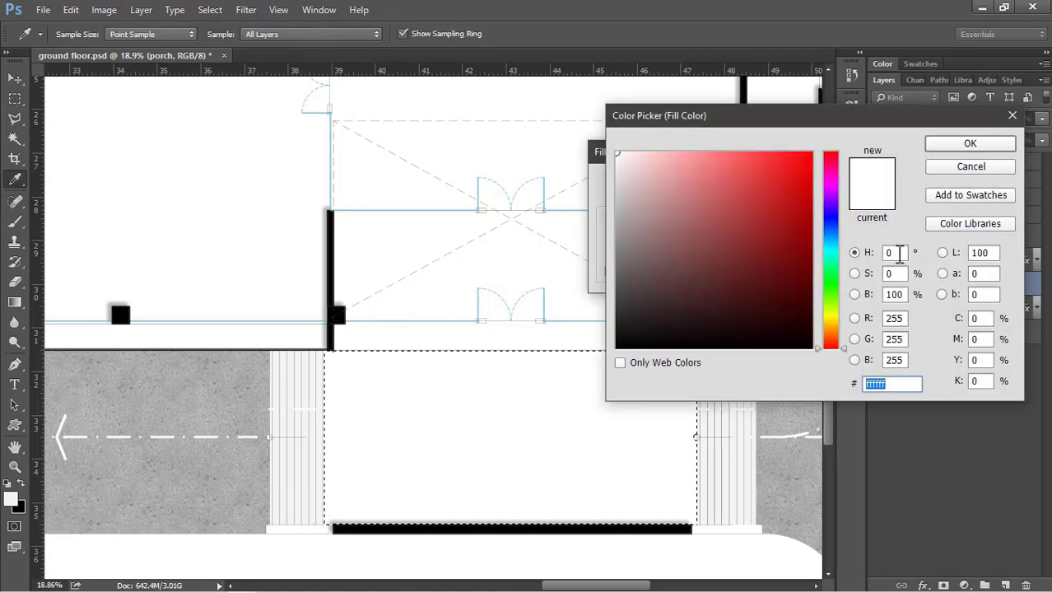
double_click(899, 253)
text(45)
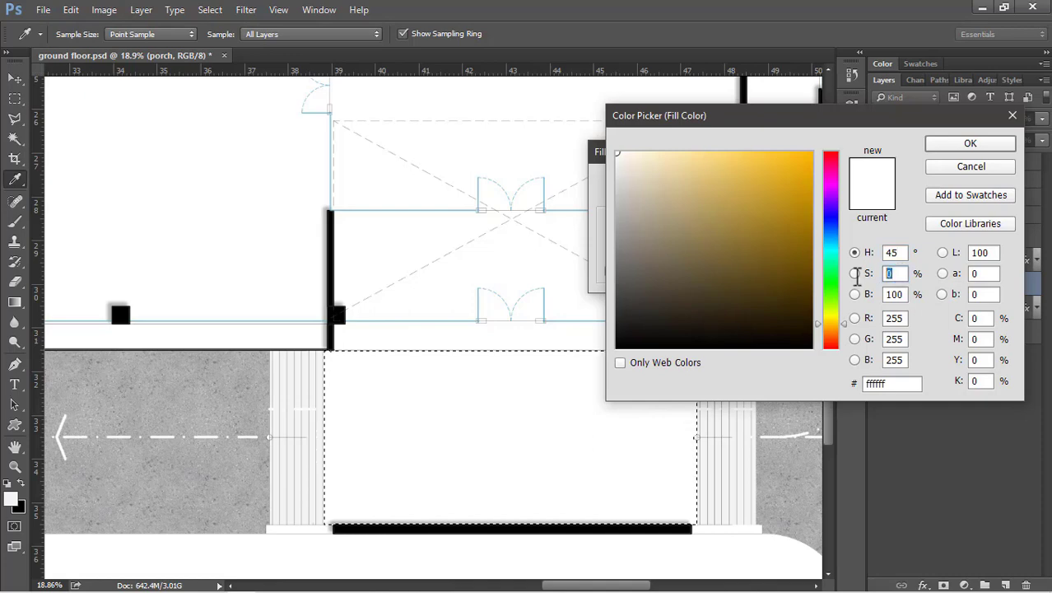
text(123)
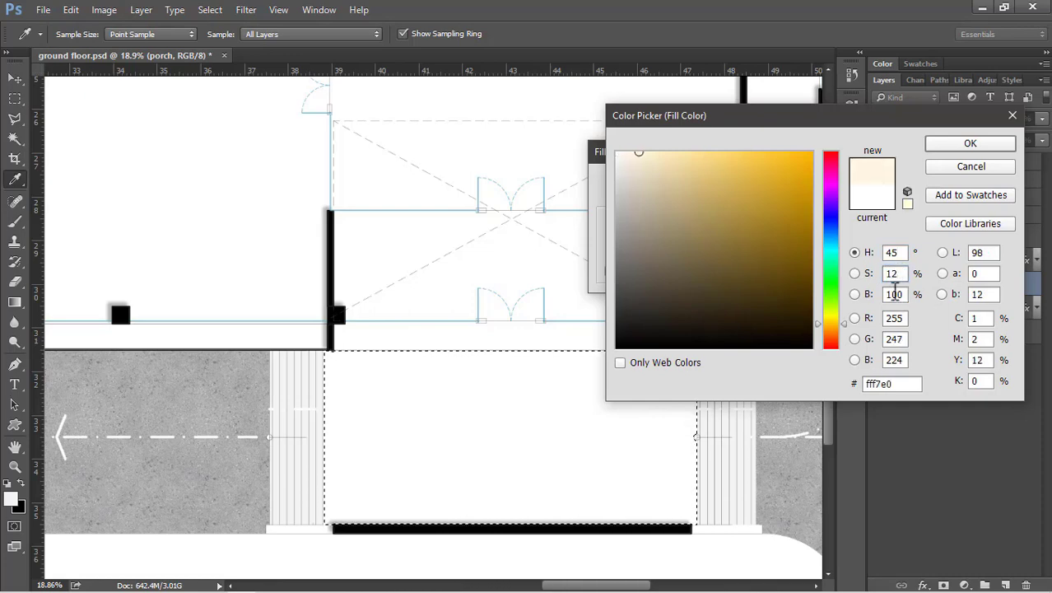
text(94)
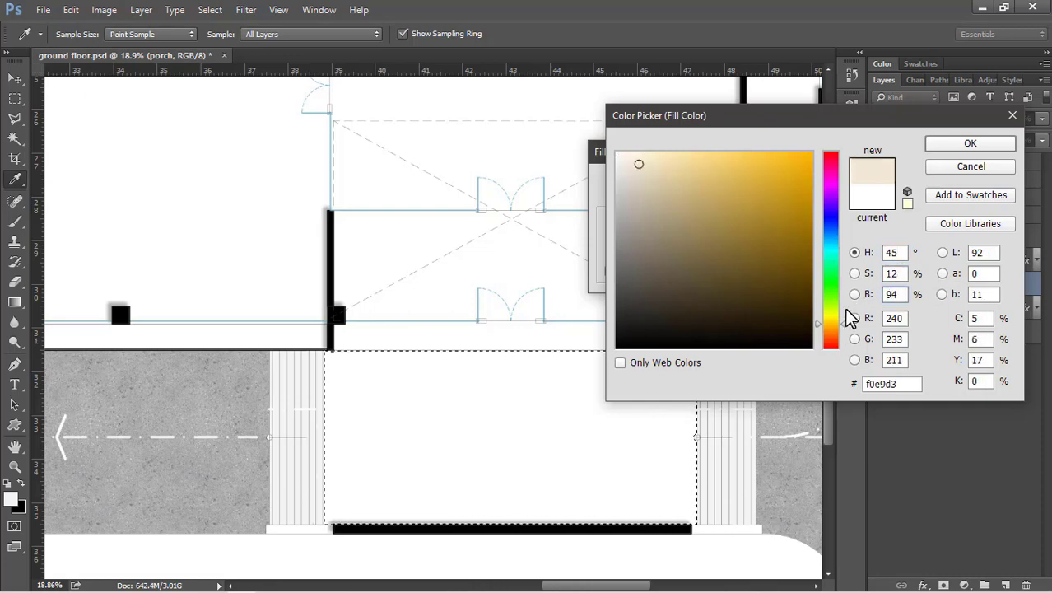
click(969, 146)
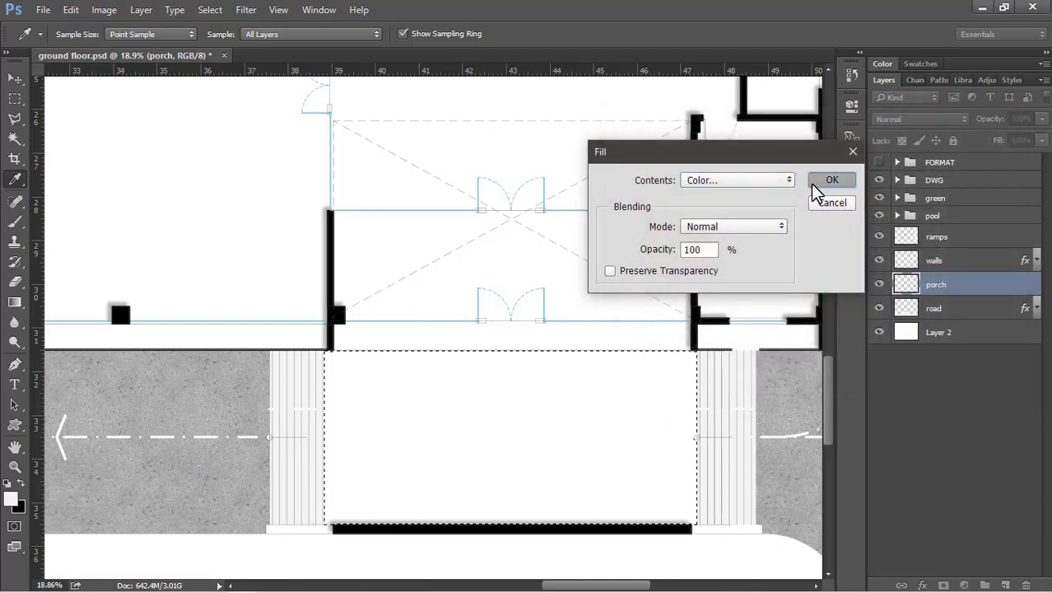
click(816, 183)
key(m)
Look over the ground floor plan around the porch, upper rooms, corridors and pool courtyard.
scroll(494, 432, down, 5)
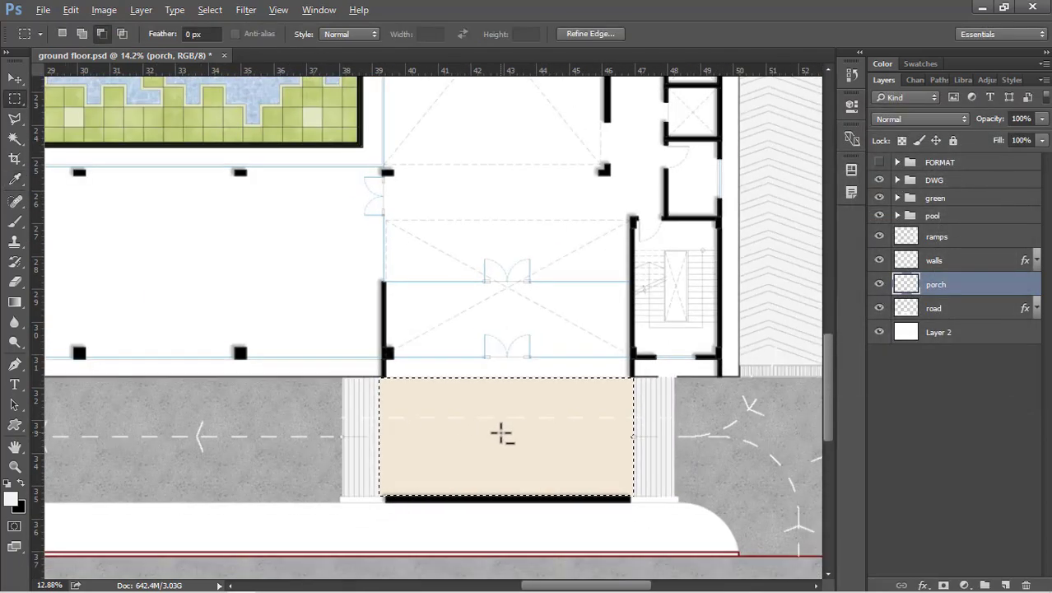
scroll(479, 319, up, 2)
scroll(482, 324, up, 5)
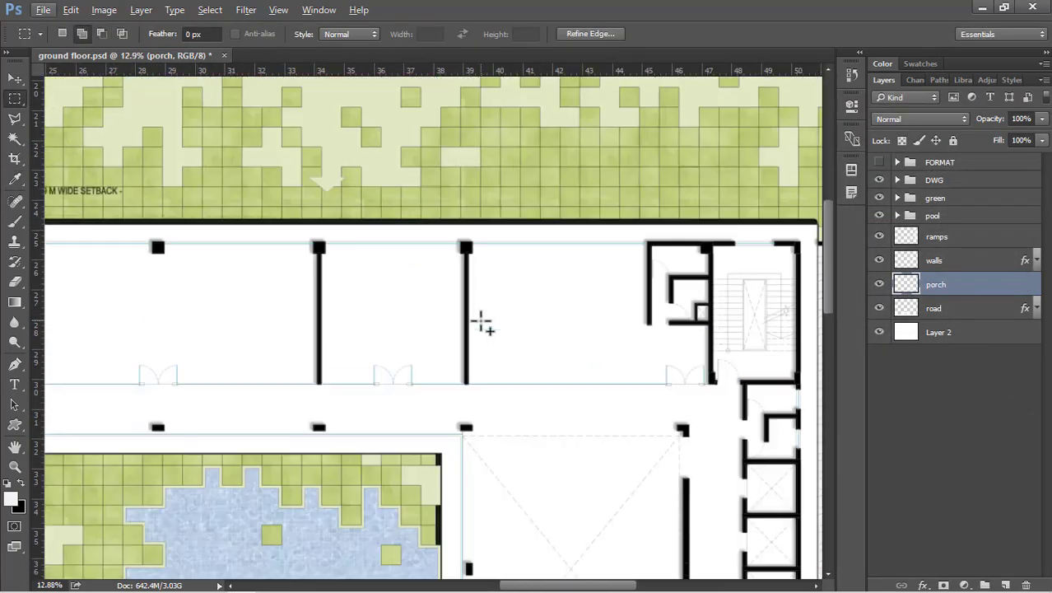
scroll(521, 244, down, 3)
scroll(615, 215, down, 2)
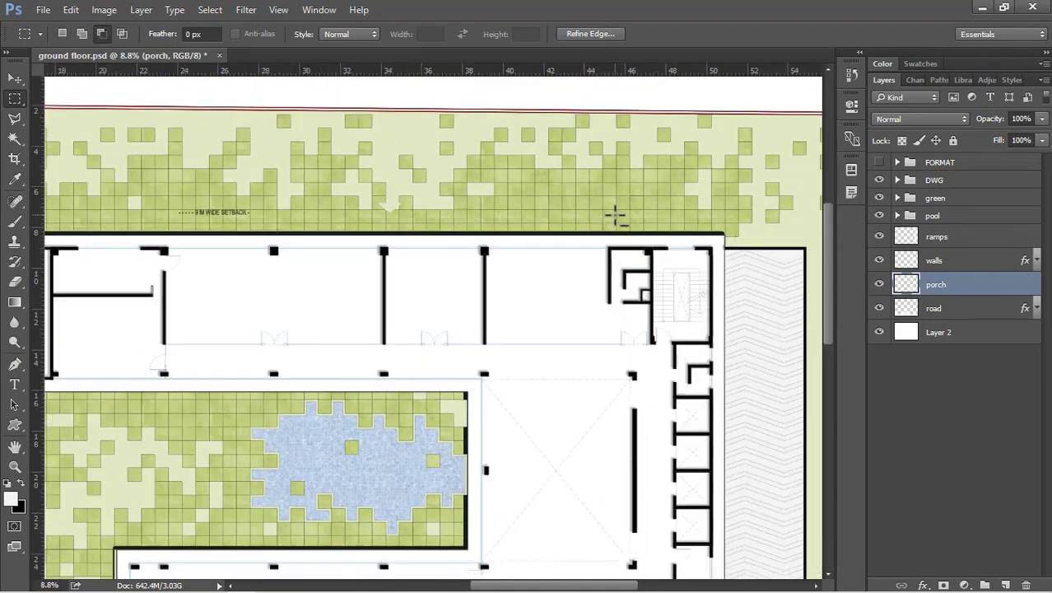
scroll(310, 507, up, 3)
scroll(451, 192, down, 2)
scroll(408, 471, up, 3)
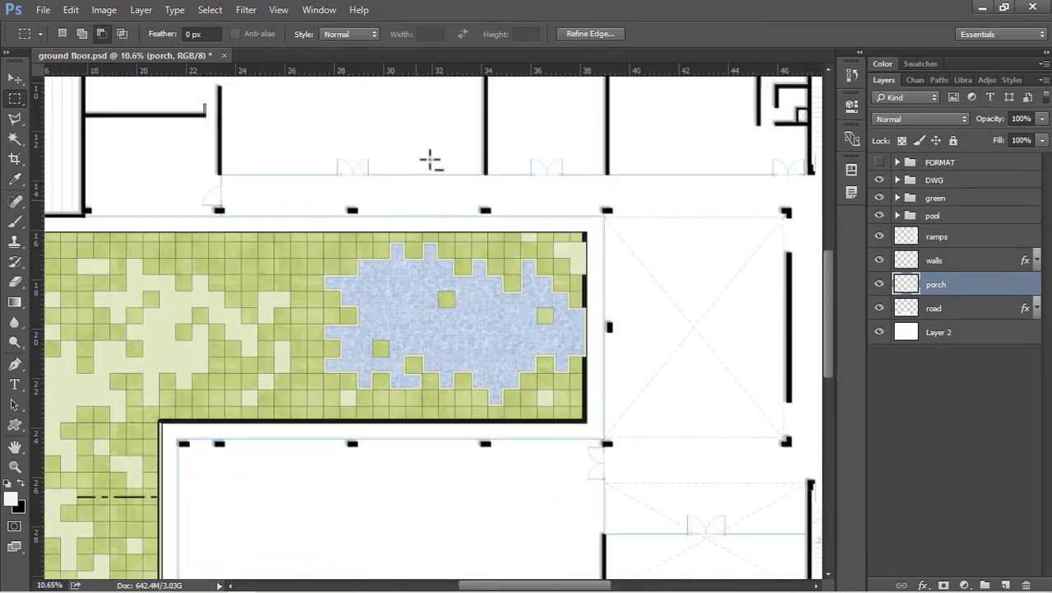
scroll(429, 165, down, 2)
scroll(423, 301, down, 1)
Show the text layer with the room labels in the DWG group, and make the DWG layer active.
click(897, 179)
click(971, 245)
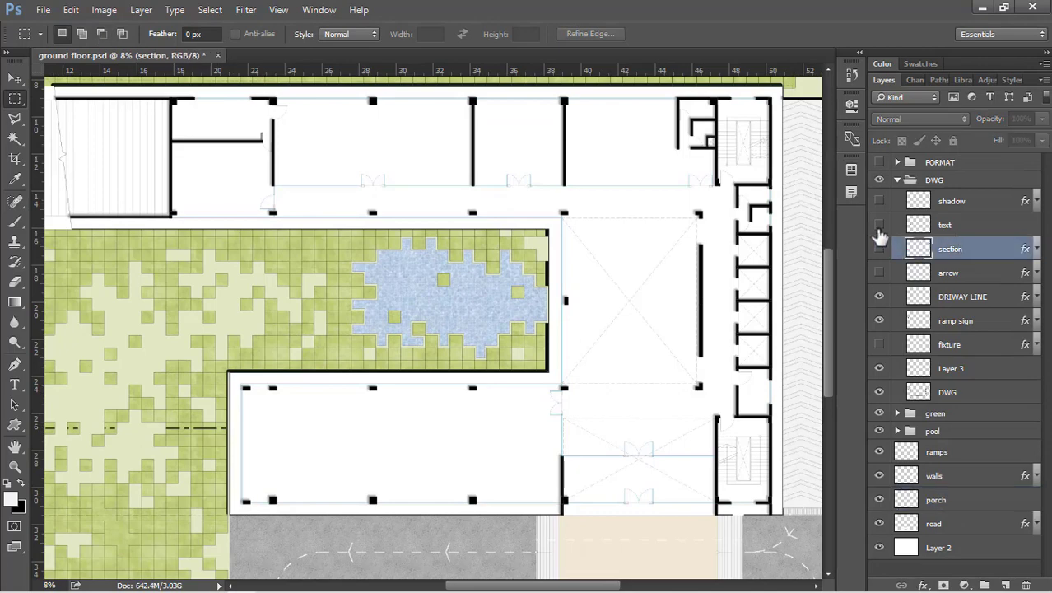
click(955, 392)
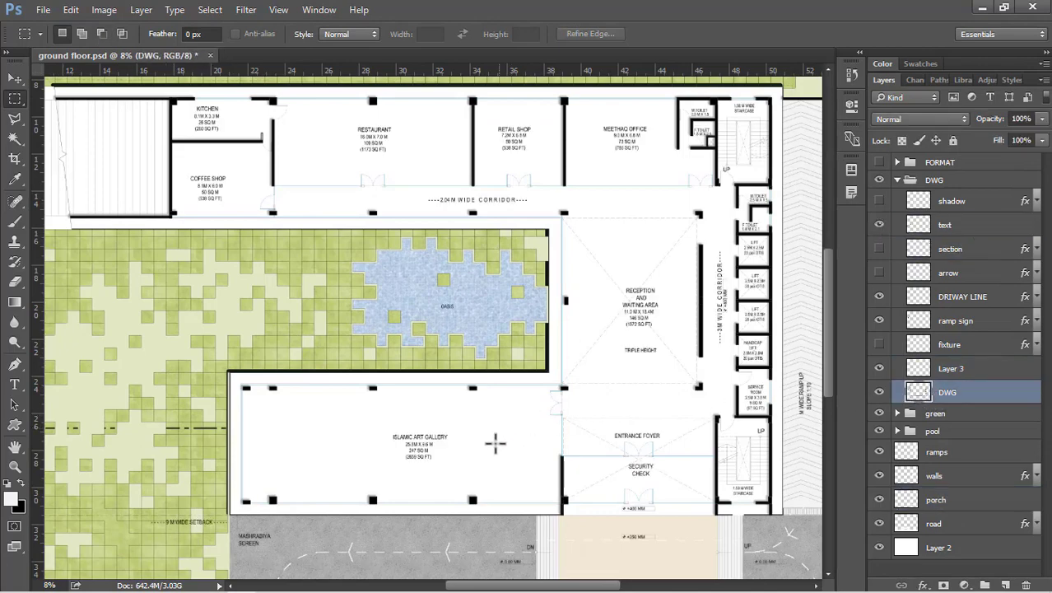
Select the Islamic Art Gallery floor area on the DWG layer with the Magic Wand.
scroll(494, 445, up, 2)
key(w)
key(alt+w)
click(492, 395)
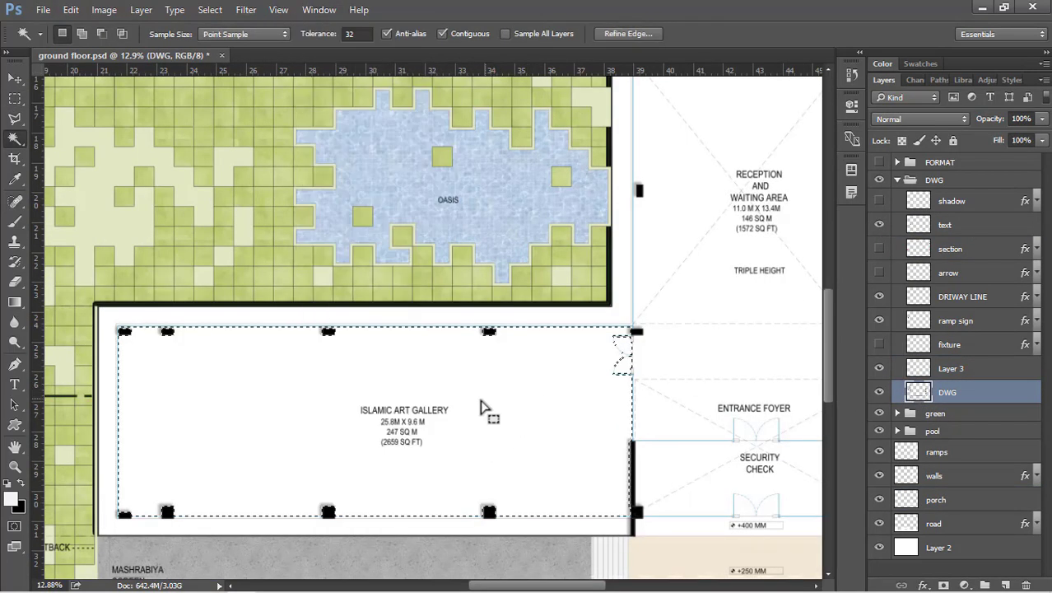
scroll(630, 374, up, 1)
scroll(630, 374, up, 3)
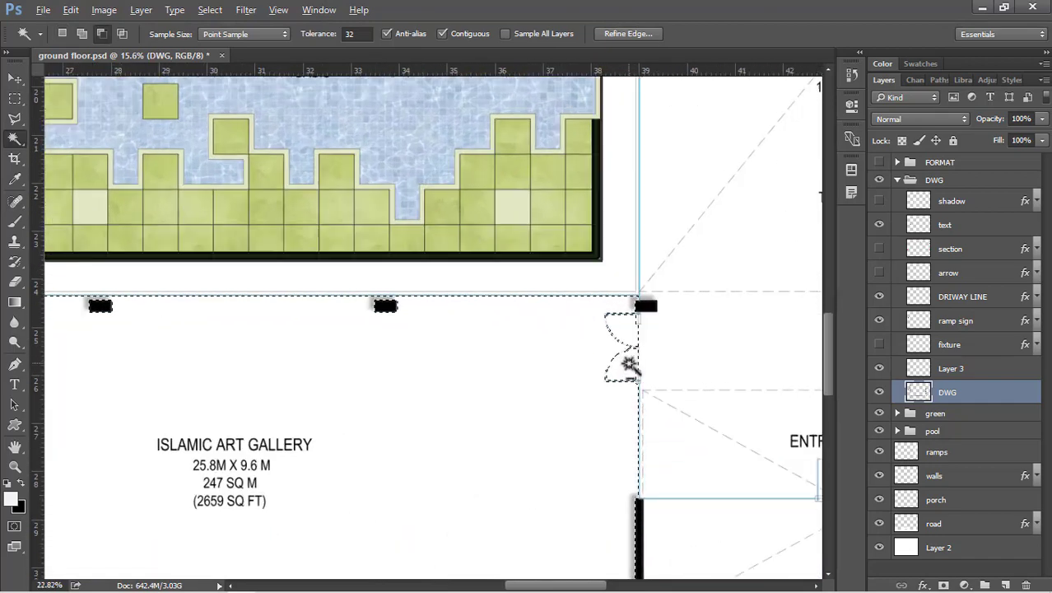
scroll(627, 349, up, 2)
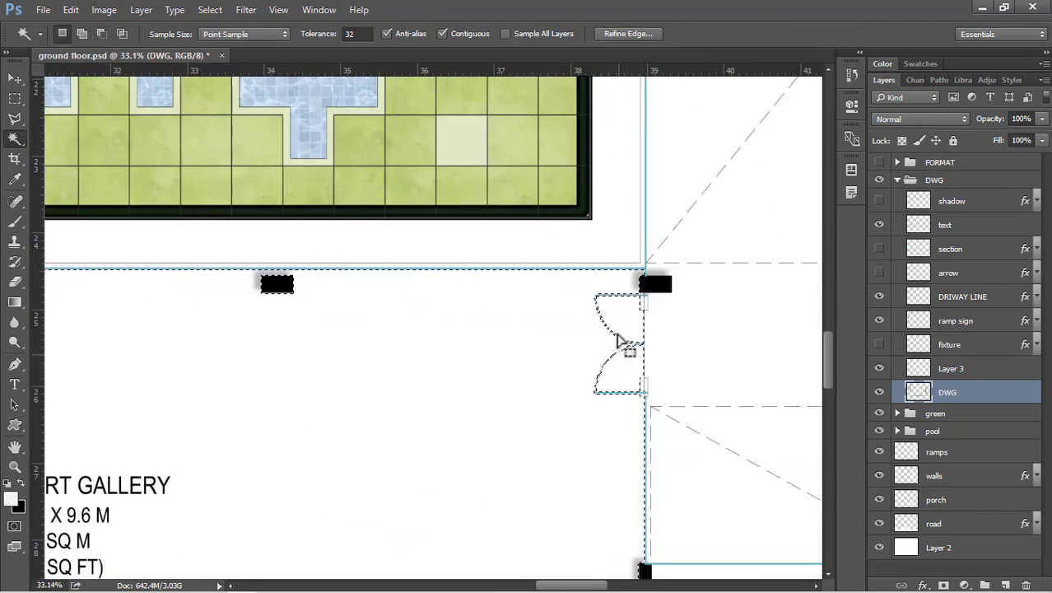
scroll(617, 230, down, 3)
scroll(410, 418, down, 5)
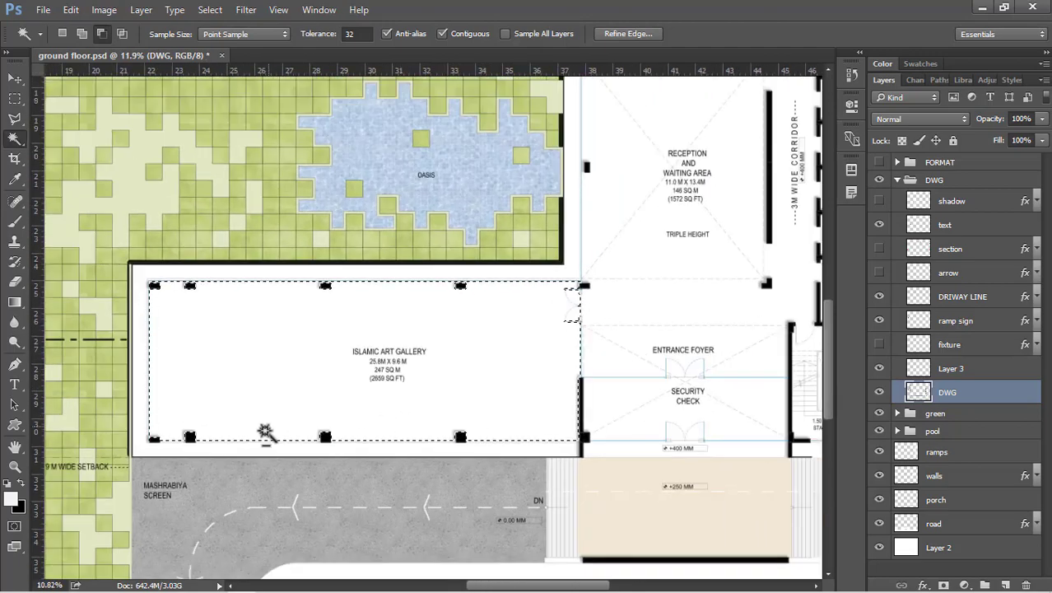
Add the Meethaq Office and Retail Shop floor areas, including the retail shop's door swing, to the gallery selection.
scroll(519, 169, up, 4)
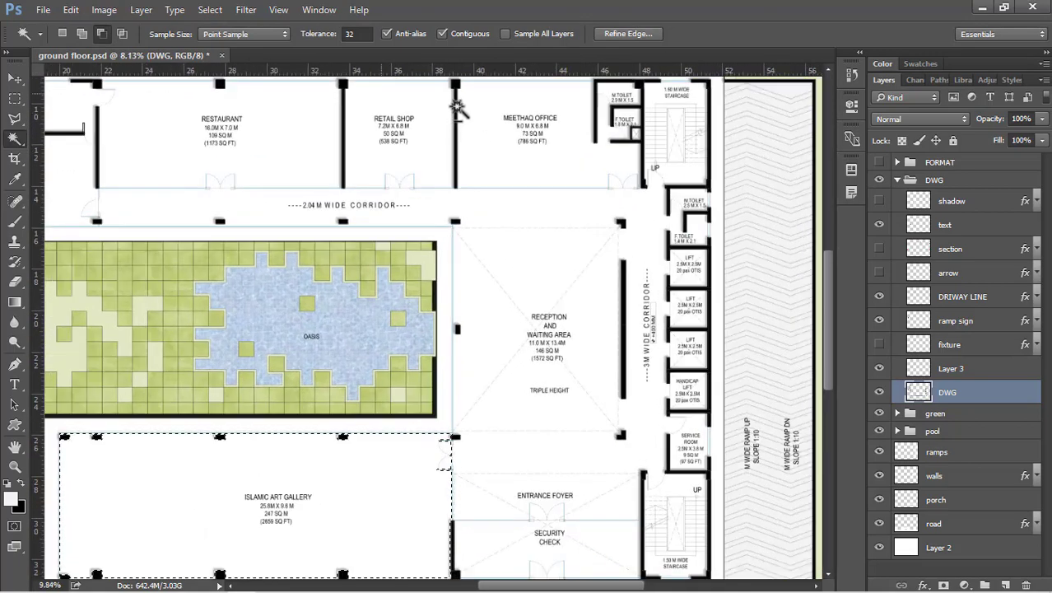
scroll(453, 435, down, 3)
scroll(556, 247, up, 4)
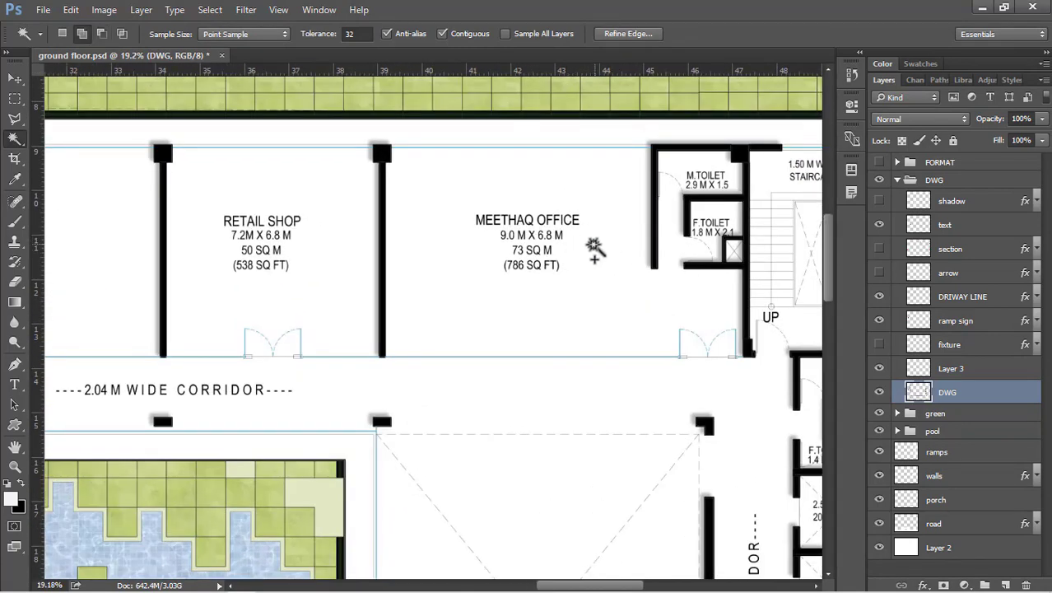
click(591, 245)
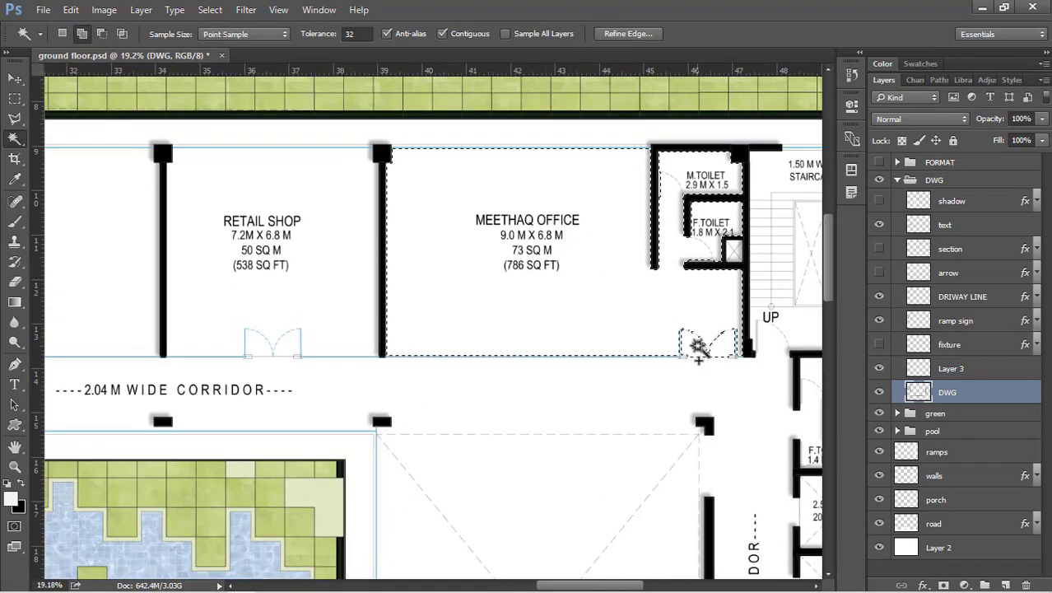
click(299, 339)
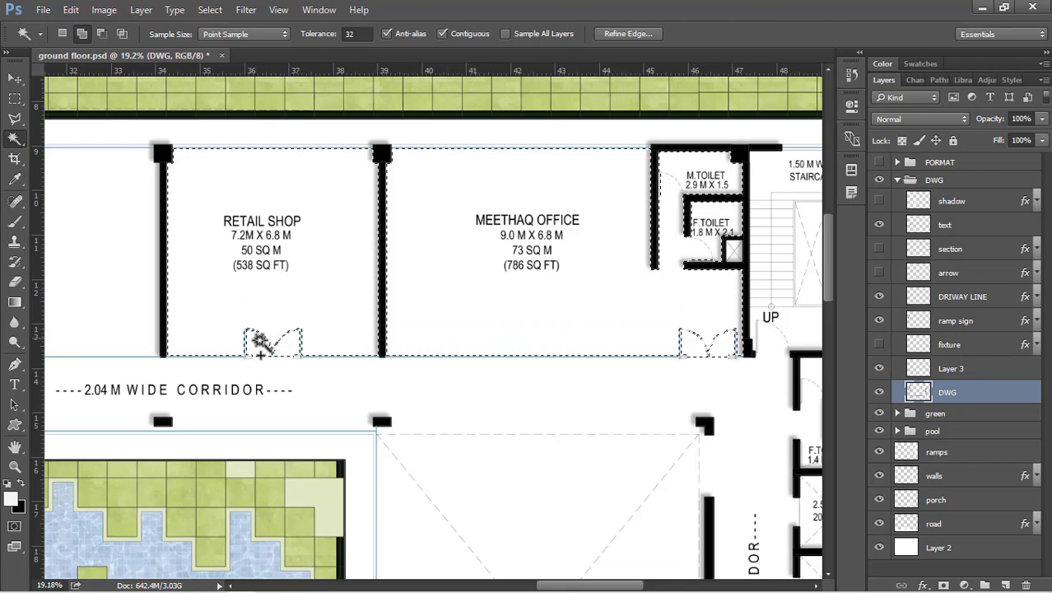
scroll(671, 277, down, 4)
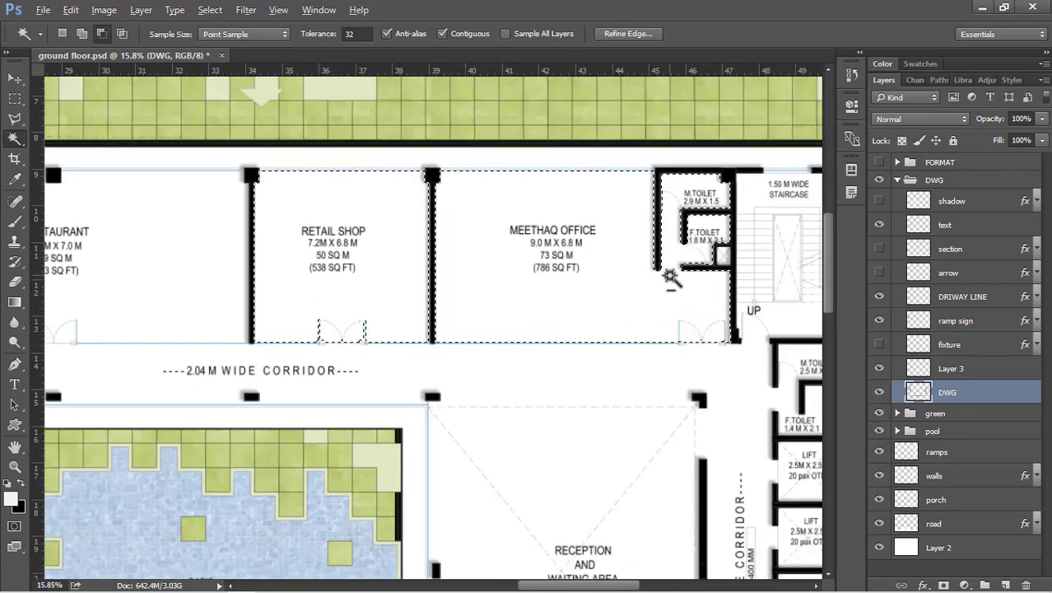
Add the Restaurant floor and its door swings, along with the connected kitchen and coffee shop, to the selection.
scroll(123, 240, up, 1)
shift+click(292, 272)
shift+click(217, 339)
shift+click(234, 339)
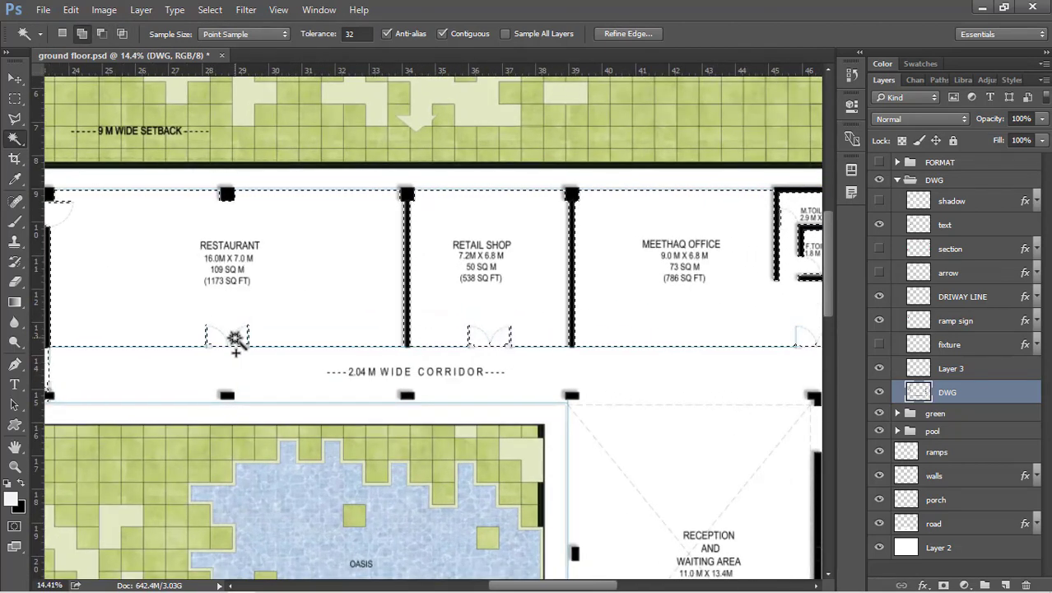
scroll(562, 292, down, 2)
scroll(563, 292, down, 5)
scroll(183, 291, up, 9)
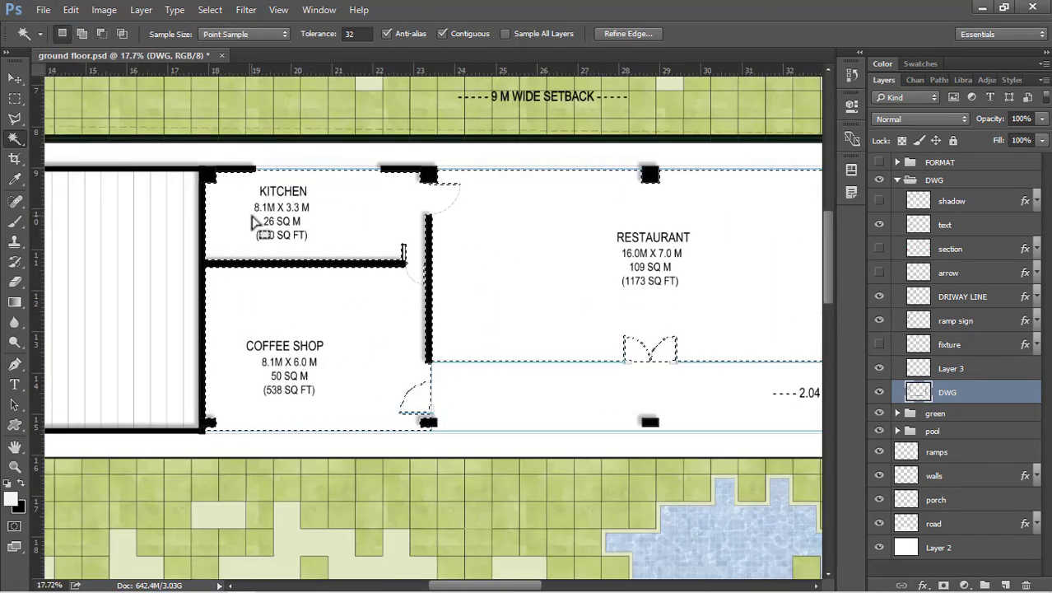
Subtract the kitchen from the selection with a rectangular marquee, keeping the coffee shop selected.
key(m)
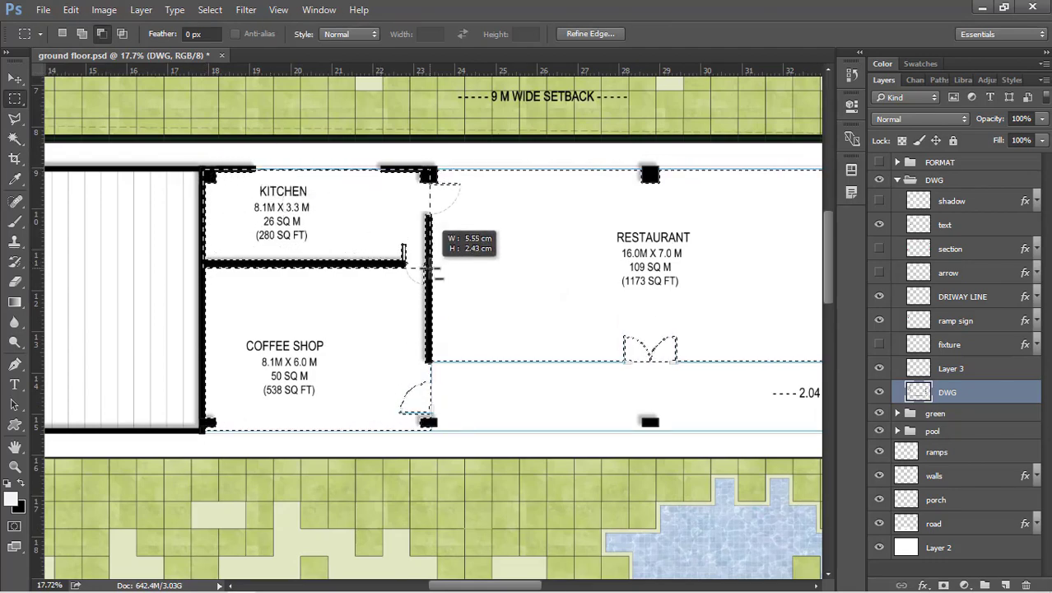
drag(427, 268, 429, 268)
scroll(162, 253, down, 8)
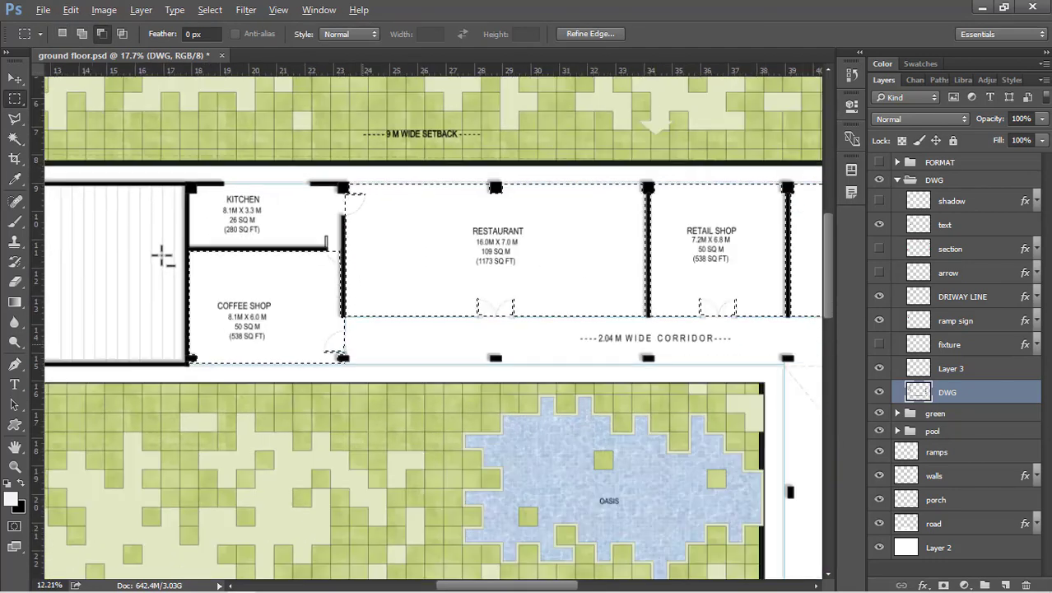
scroll(163, 256, down, 1)
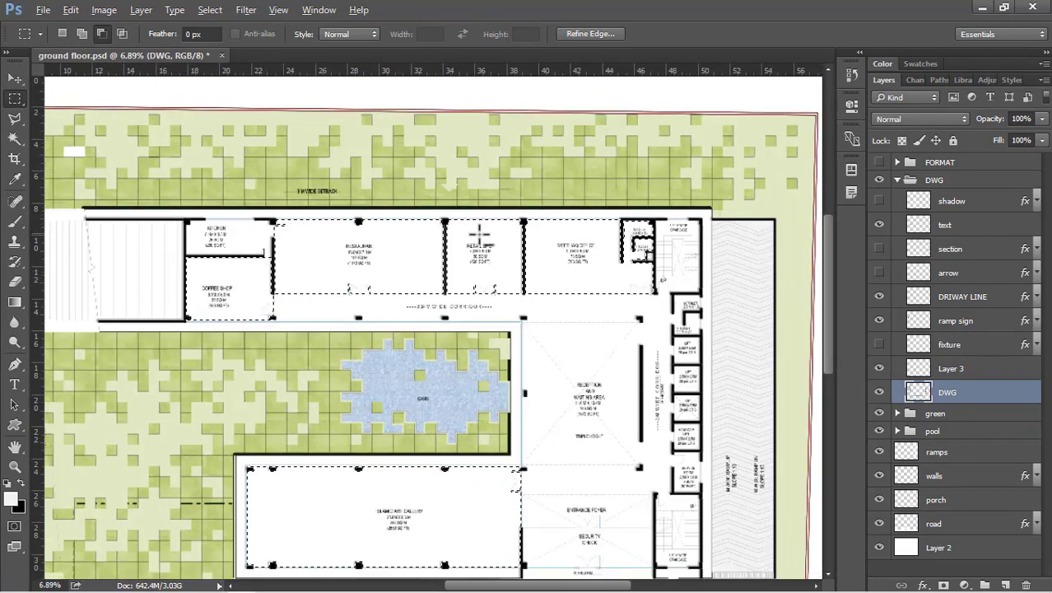
Subtract the male and female toilets beside the Meethaq Office from the selection with a rectangular marquee.
scroll(645, 249, up, 3)
scroll(644, 249, up, 4)
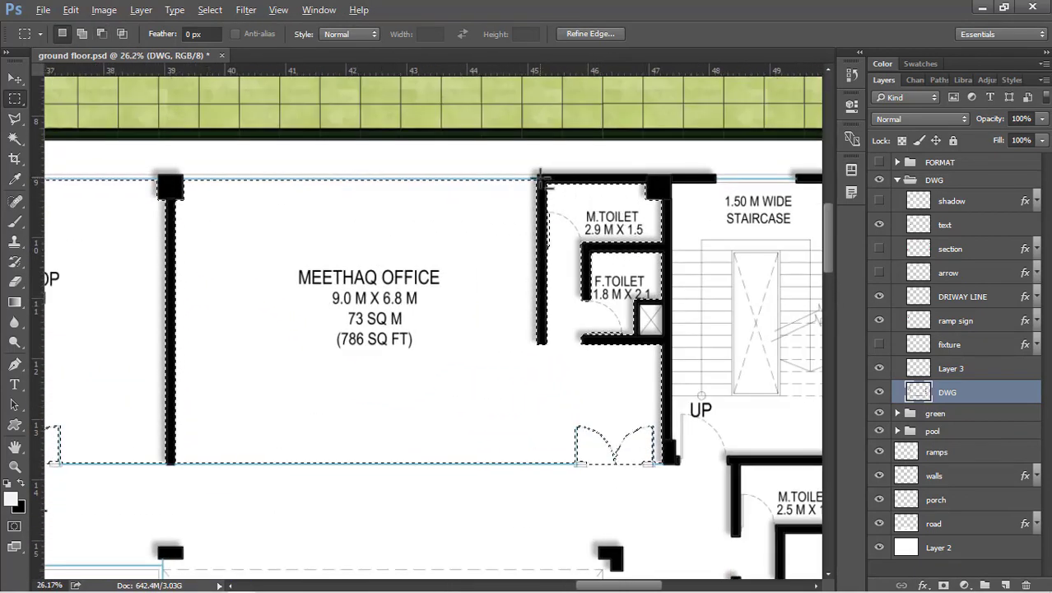
drag(541, 178, 674, 351)
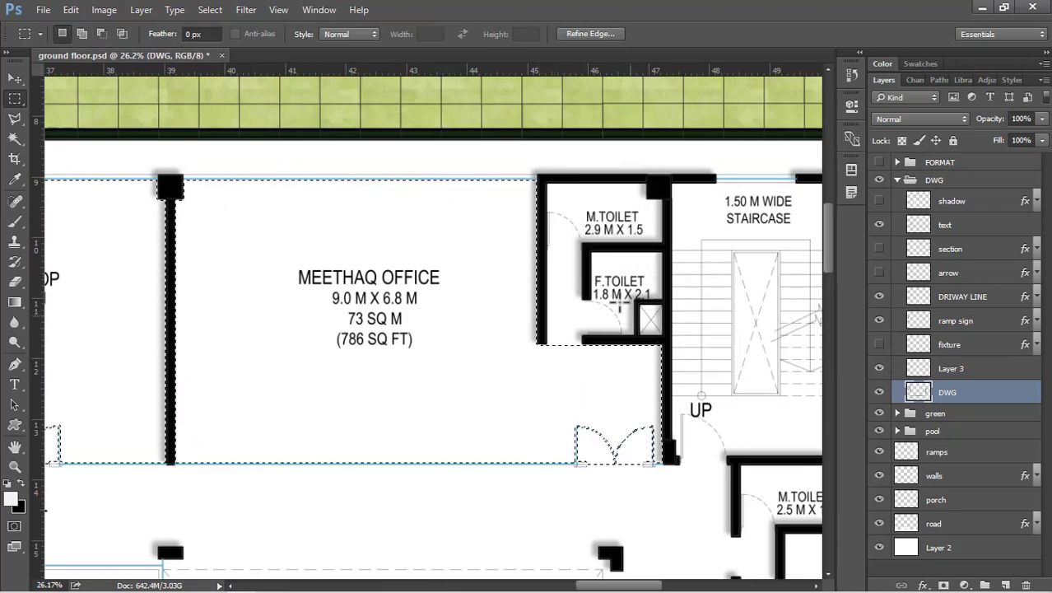
scroll(576, 202, down, 4)
scroll(621, 170, down, 4)
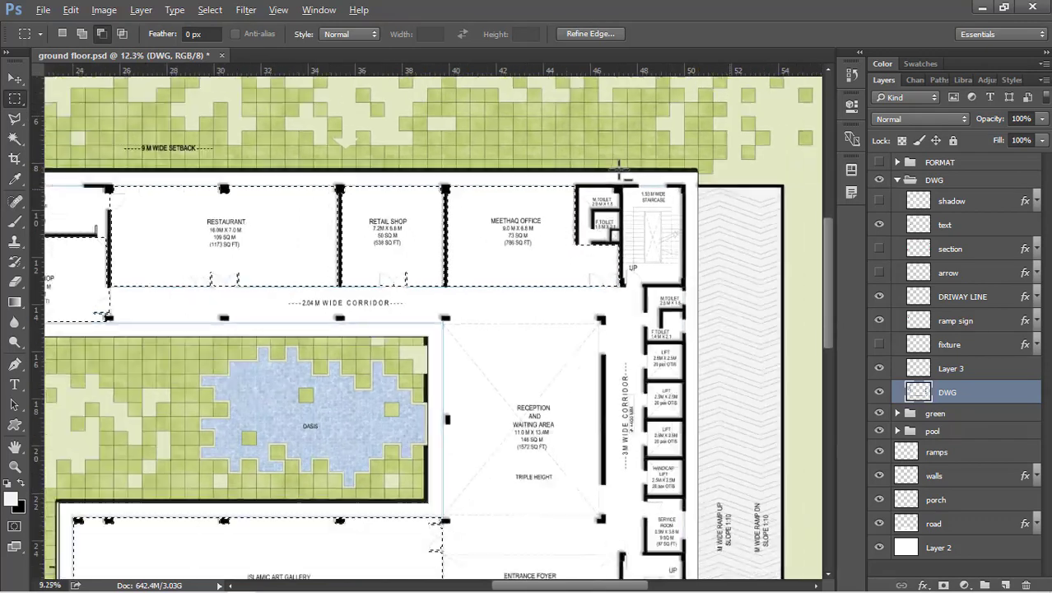
scroll(544, 237, down, 1)
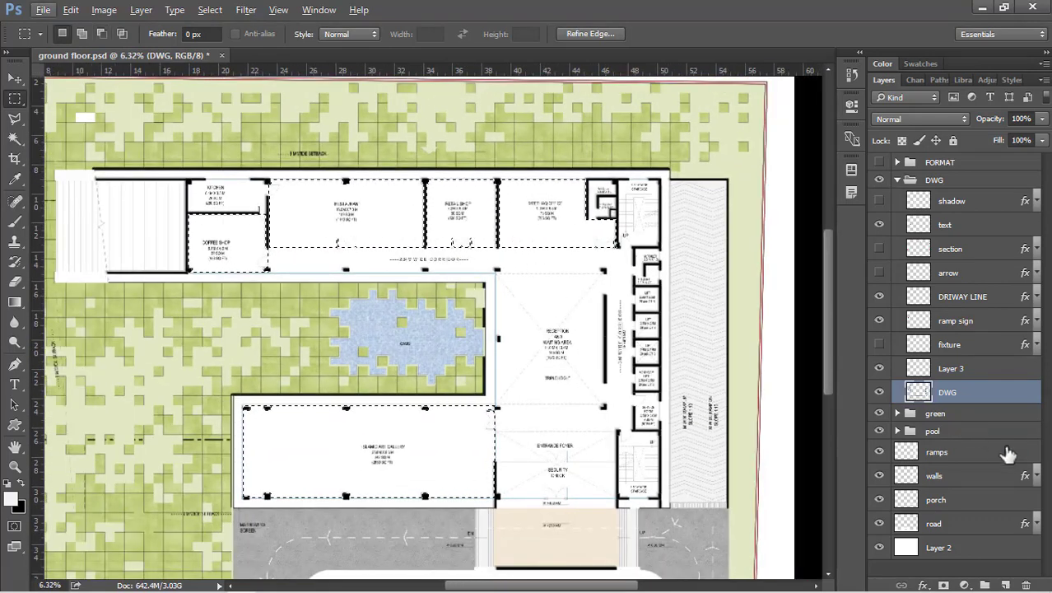
Collapse the DWG group and add a new layer directly above the porch layer named retail and gallery.
click(898, 180)
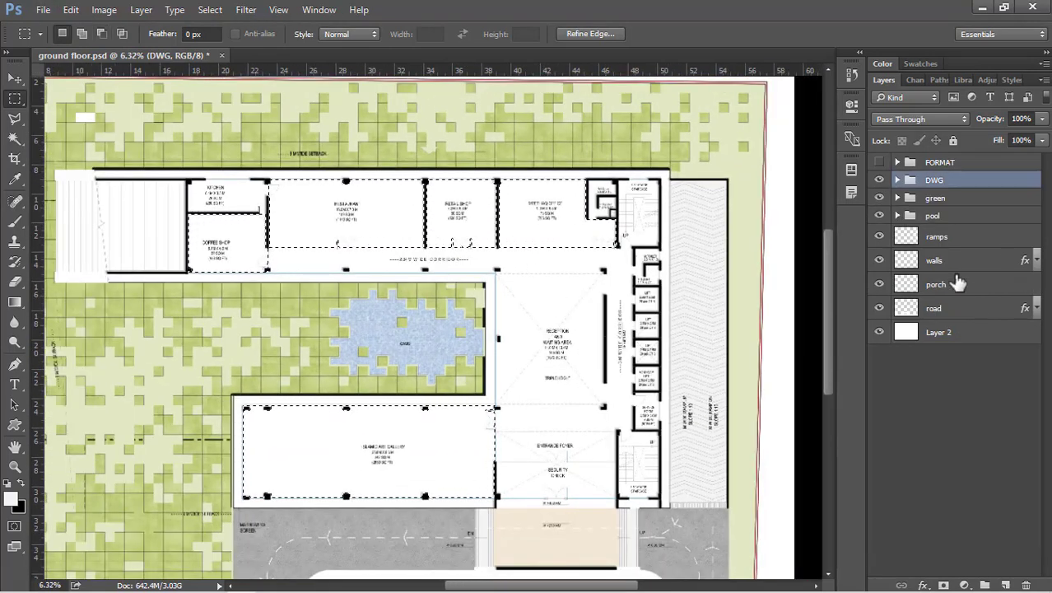
click(955, 284)
click(1006, 584)
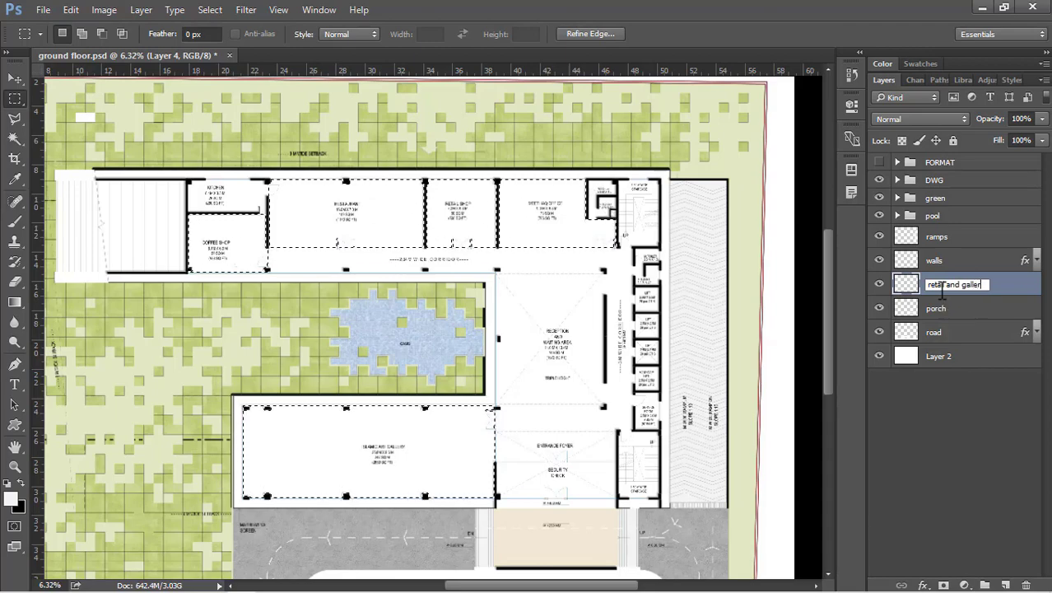
key(Return)
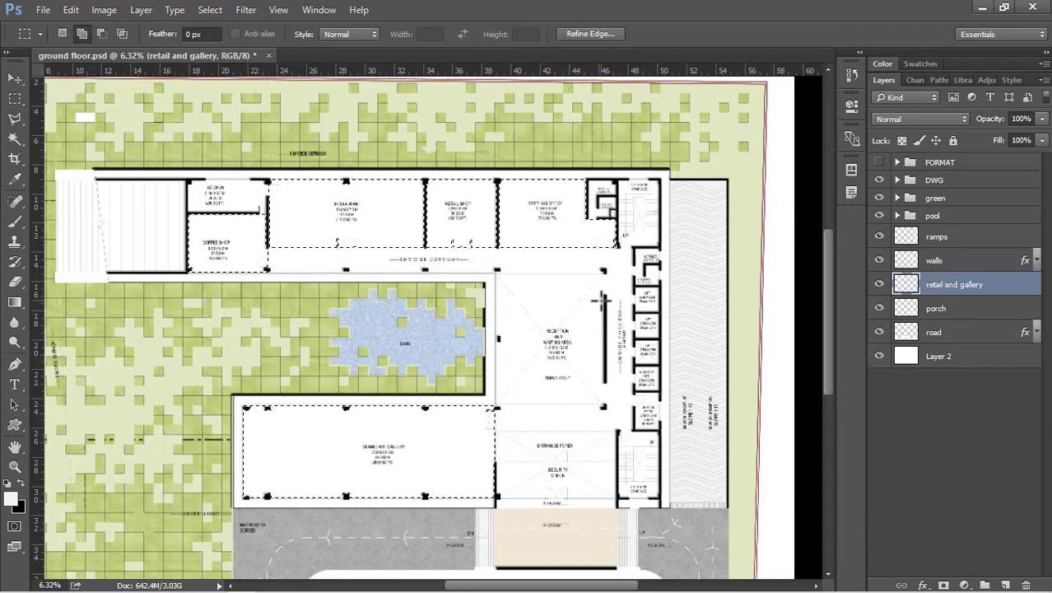
Fill the selected rooms with a warm grey of hue 40, saturation 4 and brightness 87, and deselect.
key(shift+F5)
click(711, 186)
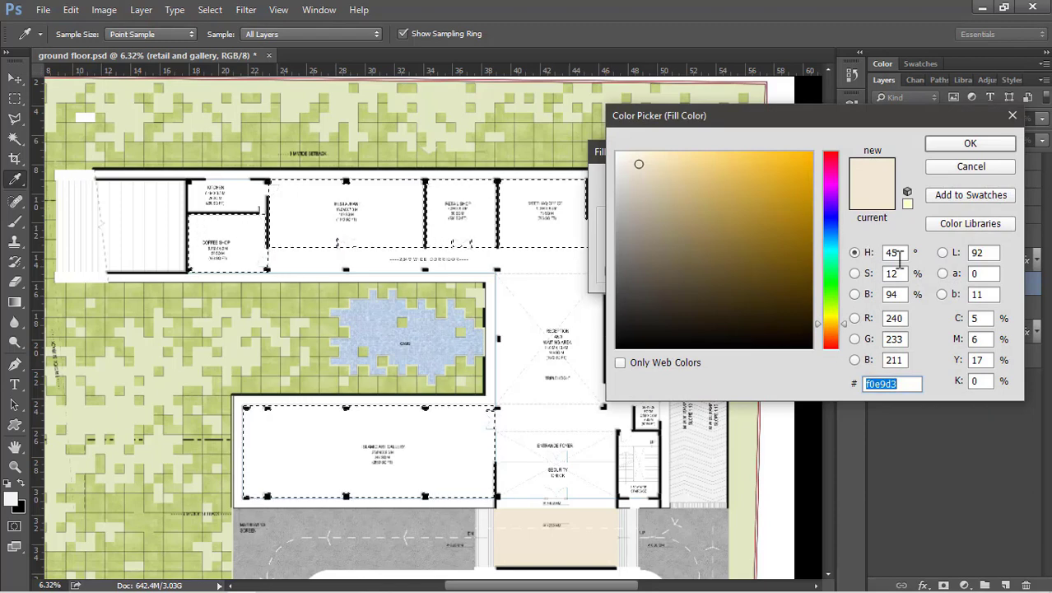
text(40)
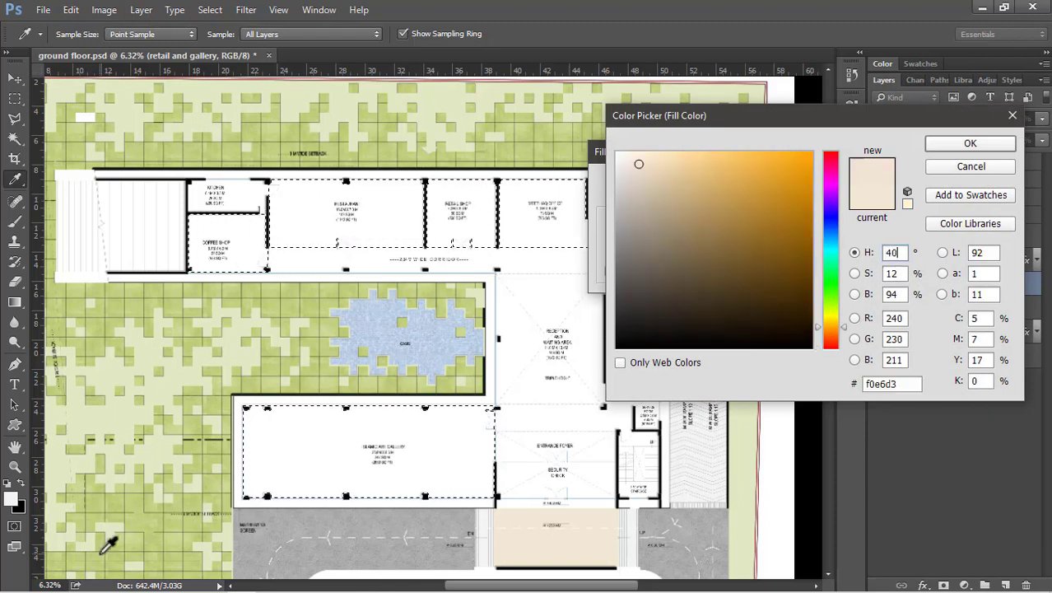
key(Tab)
text(4)
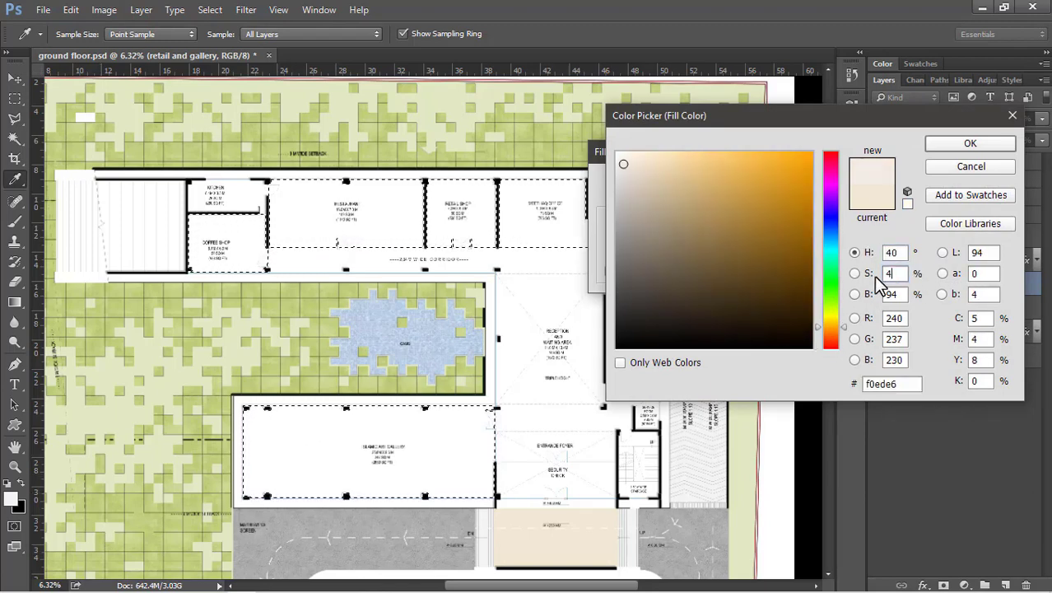
key(Tab)
text(87)
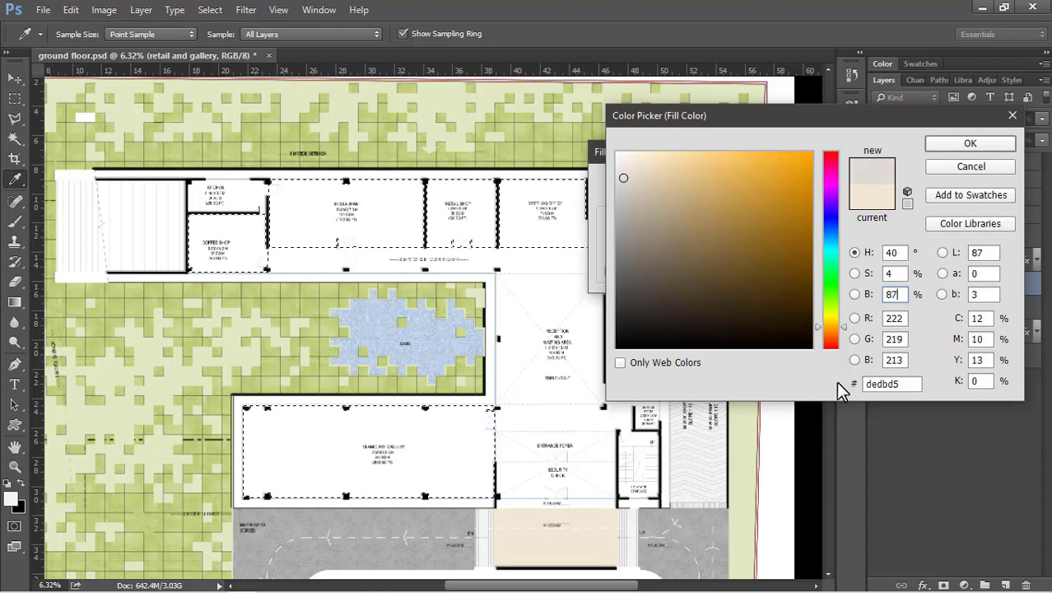
click(964, 144)
click(824, 177)
key(ctrl+d)
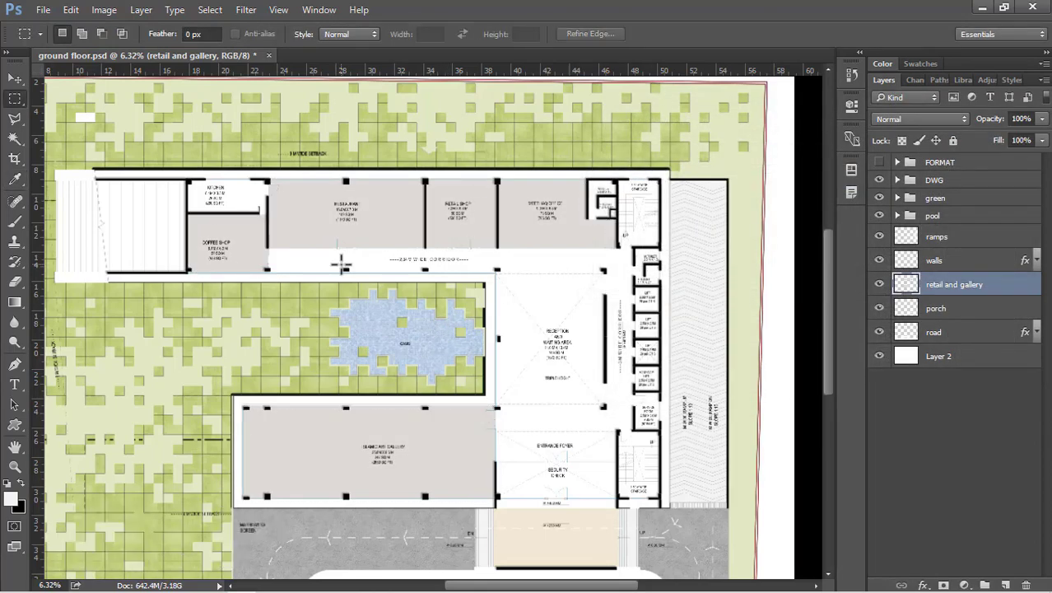
Make the DWG layer in the DWG group active and select the staircase beside the entrance foyer with a rectangular marquee.
click(947, 180)
click(897, 179)
click(963, 392)
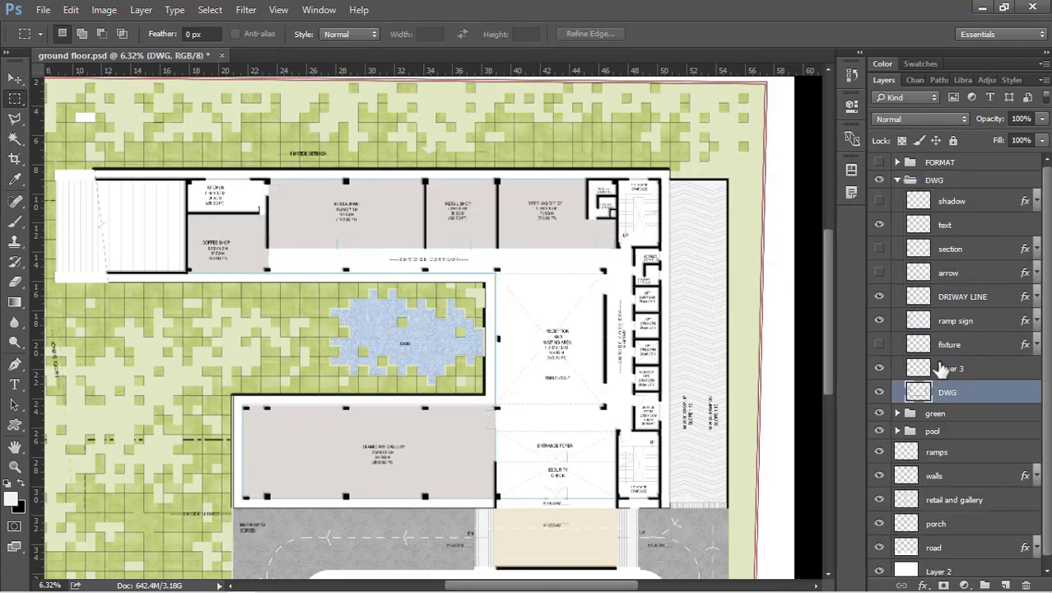
scroll(679, 426, up, 5)
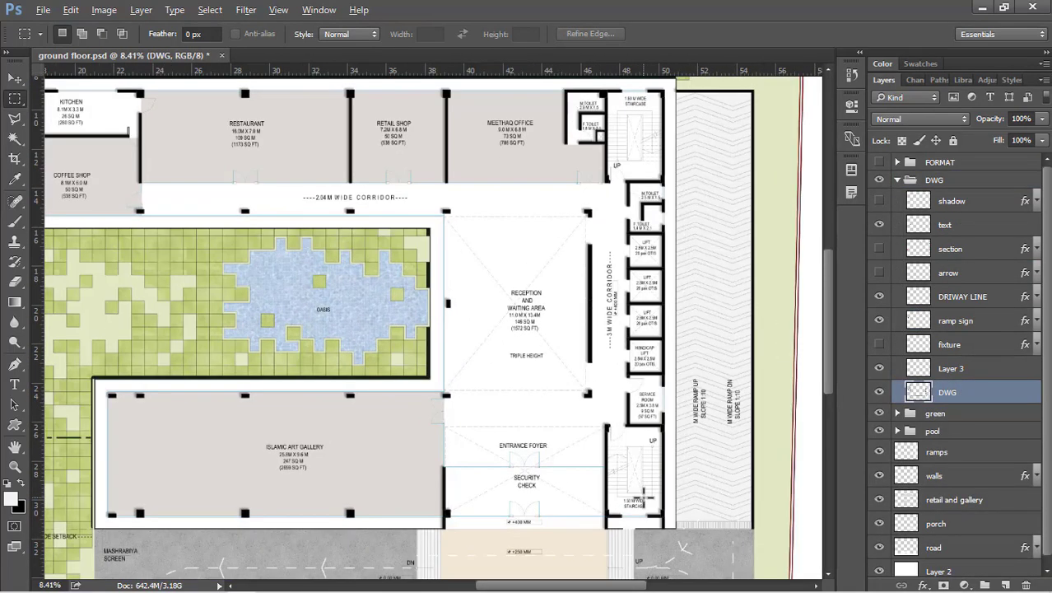
scroll(664, 269, up, 1)
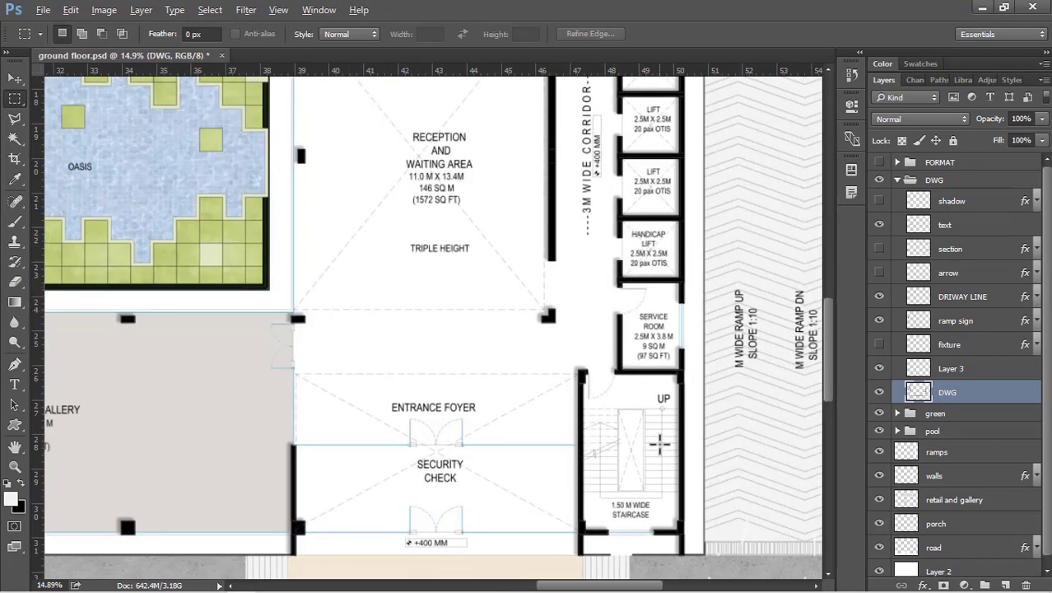
scroll(659, 444, up, 4)
key(w)
key(m)
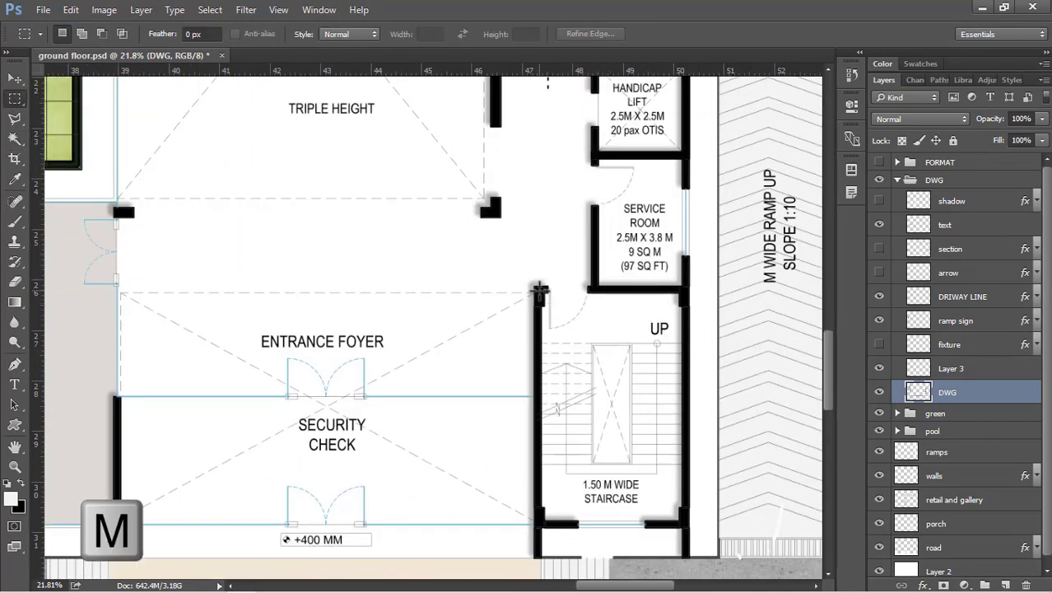
drag(536, 288, 689, 523)
Add the service room above the staircase to the selection with a rectangular marquee.
scroll(645, 442, down, 4)
scroll(641, 256, up, 6)
scroll(640, 263, up, 1)
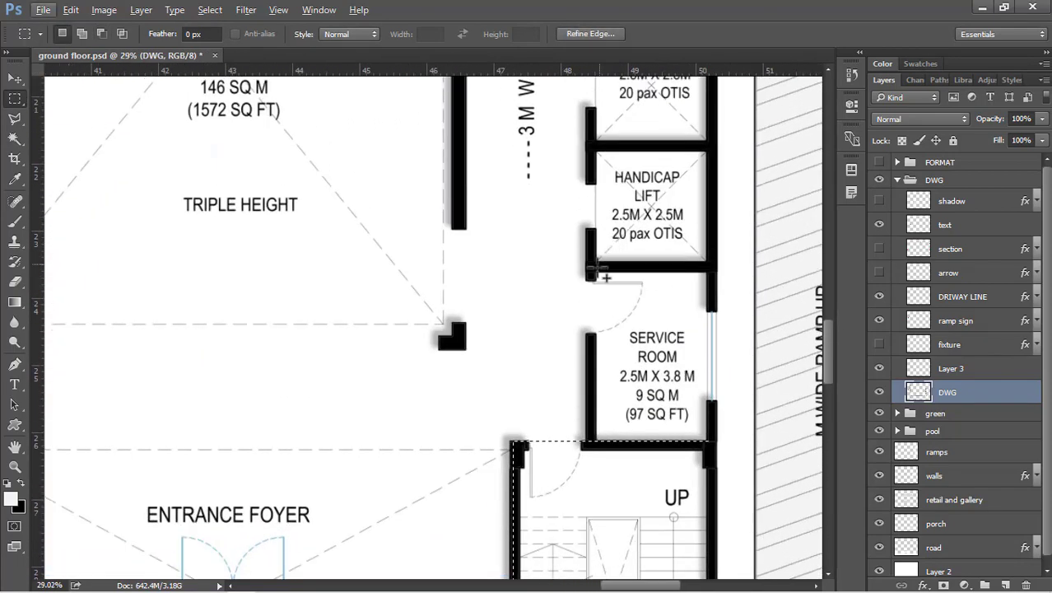
drag(588, 269, 711, 441)
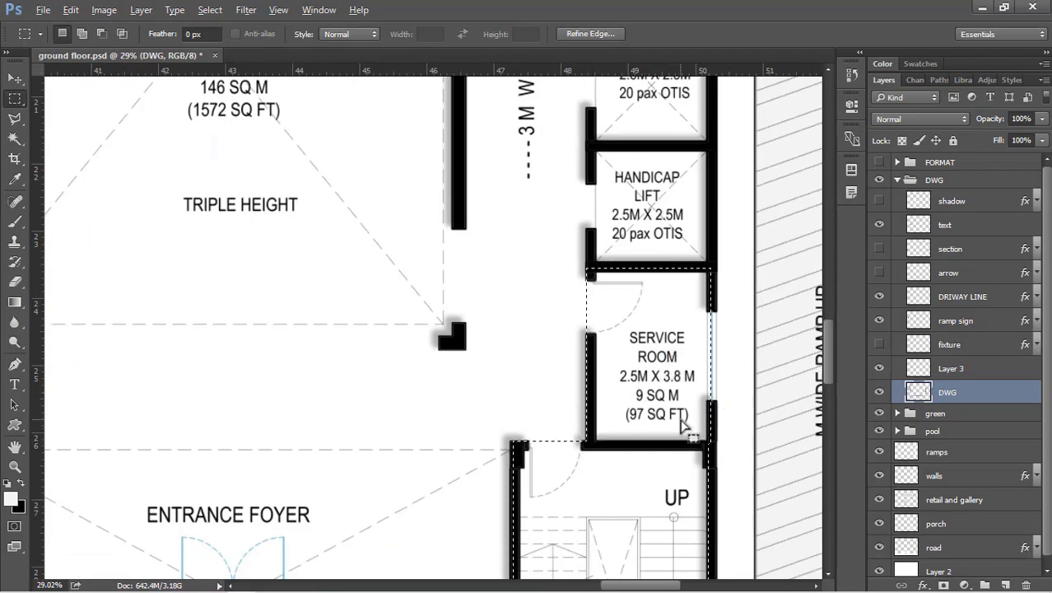
Subtract a rectangular area from the combined staircase and service room selection.
scroll(683, 419, down, 5)
scroll(667, 207, up, 4)
alt+drag(720, 378, 521, 549)
scroll(668, 204, down, 6)
scroll(667, 556, up, 7)
scroll(589, 514, down, 7)
scroll(638, 256, up, 9)
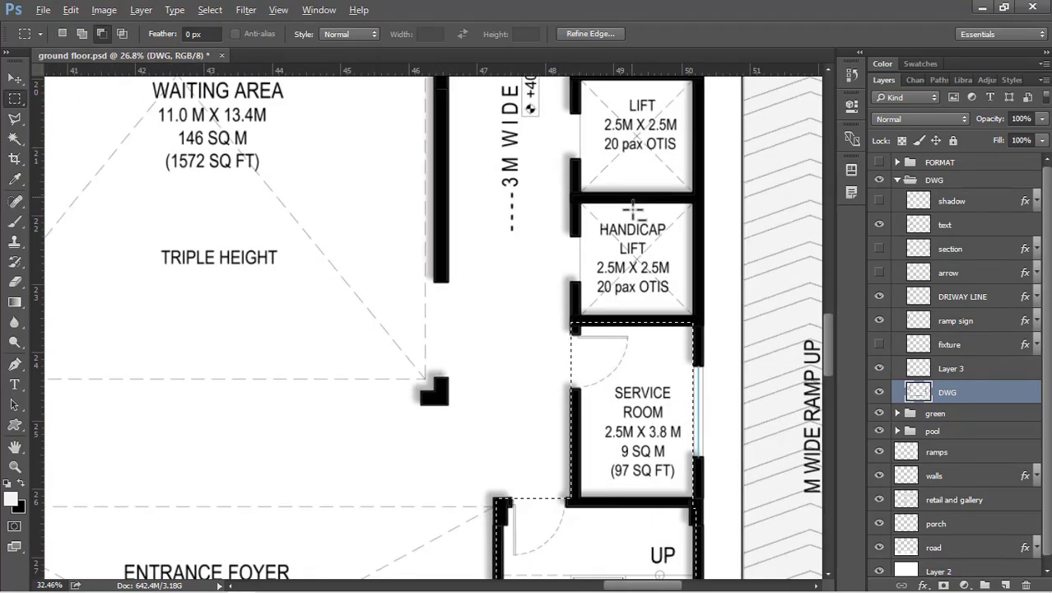
Add the handicap lift's floor area to the staircase and service room selection with the Magic Wand.
key(alt+w)
key(Escape)
key(w)
click(676, 260)
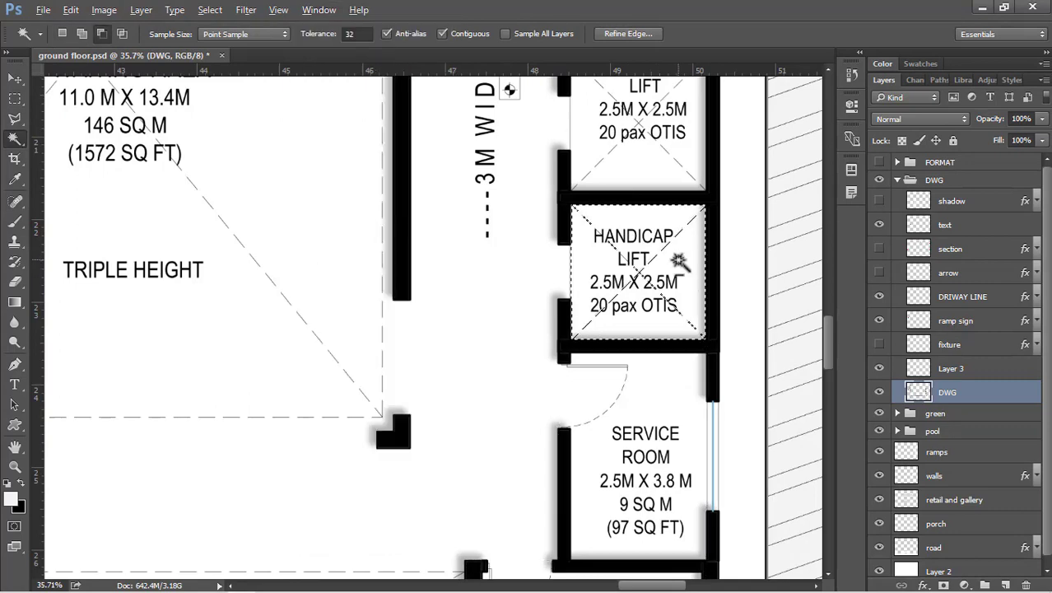
key(w)
key(ctrl+z)
shift+click(676, 260)
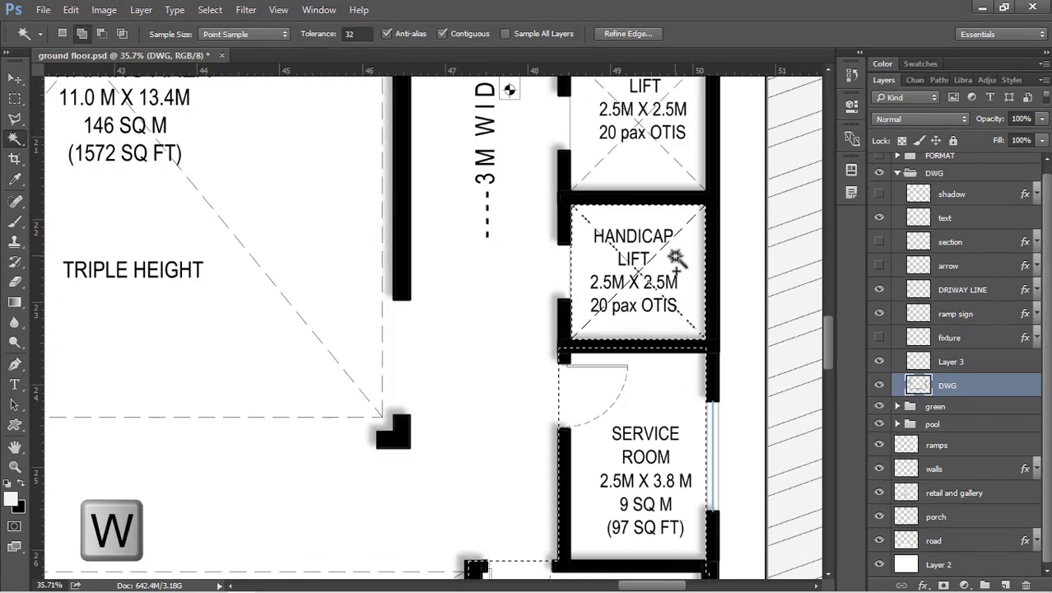
Add the floor areas of the three lifts above the handicap lift to the selection with the Magic Wand.
scroll(568, 385, down, 3)
shift+click(633, 211)
scroll(575, 392, down, 2)
scroll(574, 392, down, 4)
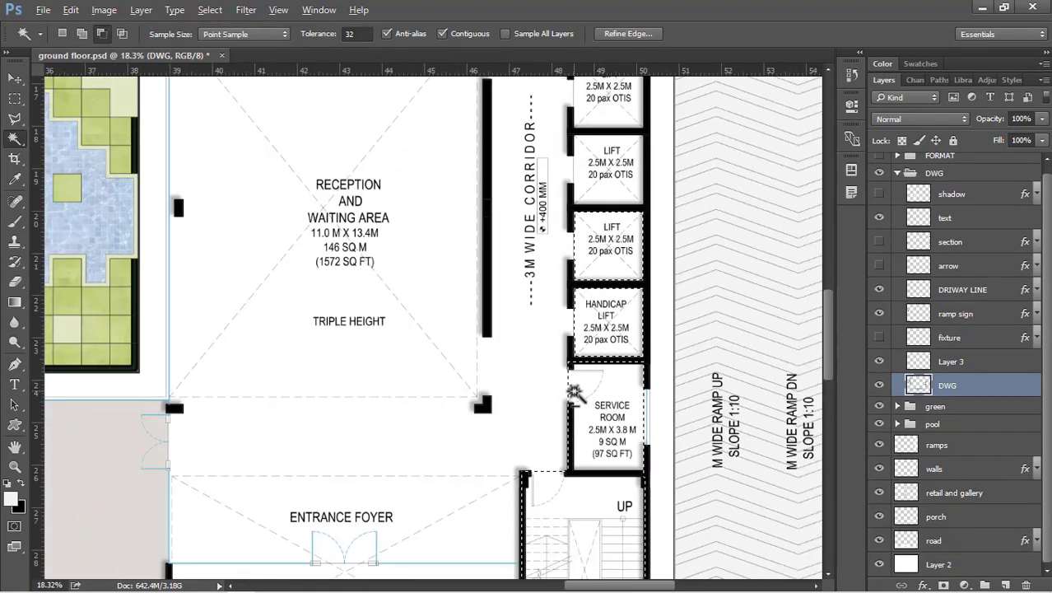
scroll(626, 155, up, 4)
scroll(627, 152, up, 2)
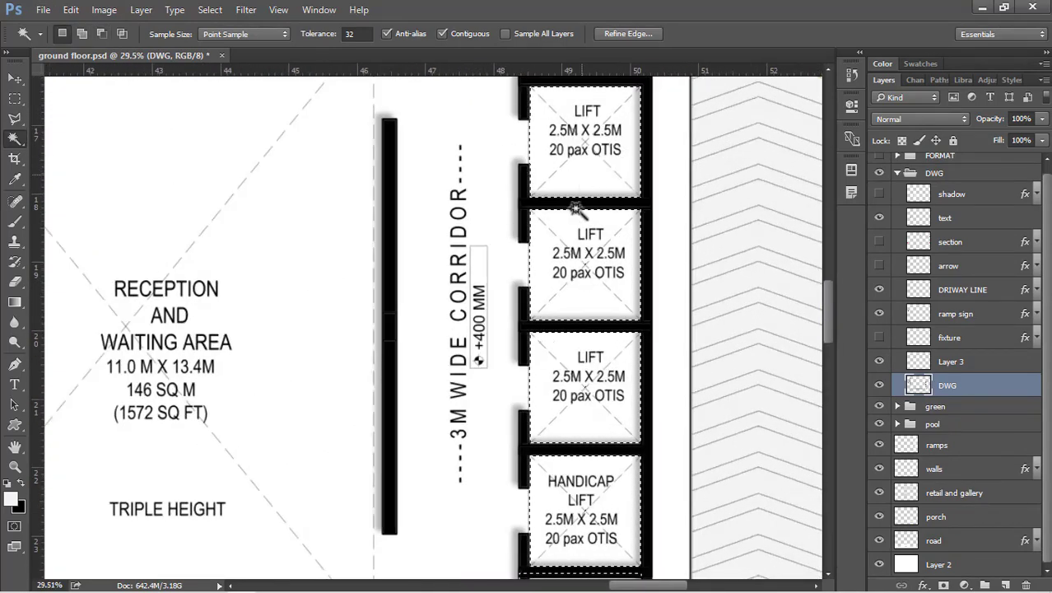
scroll(575, 206, down, 3)
scroll(574, 107, up, 1)
scroll(576, 105, up, 3)
scroll(554, 392, down, 3)
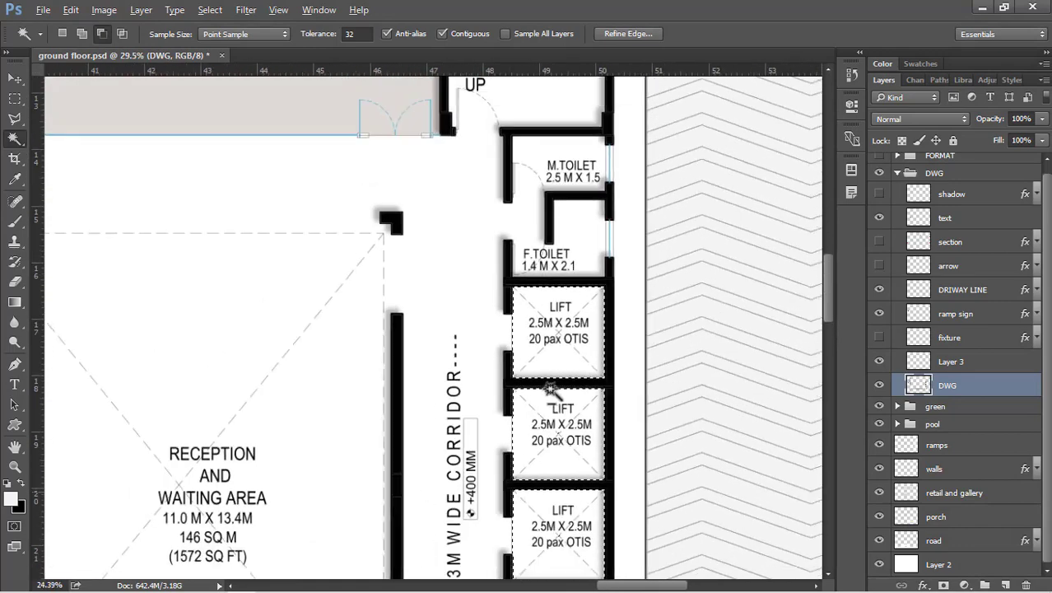
Add the staircase beside the Meethaq Office to the selection with a rectangular marquee about 2.8 cm wide.
scroll(560, 165, up, 2)
scroll(547, 399, down, 4)
scroll(535, 144, up, 3)
key(m)
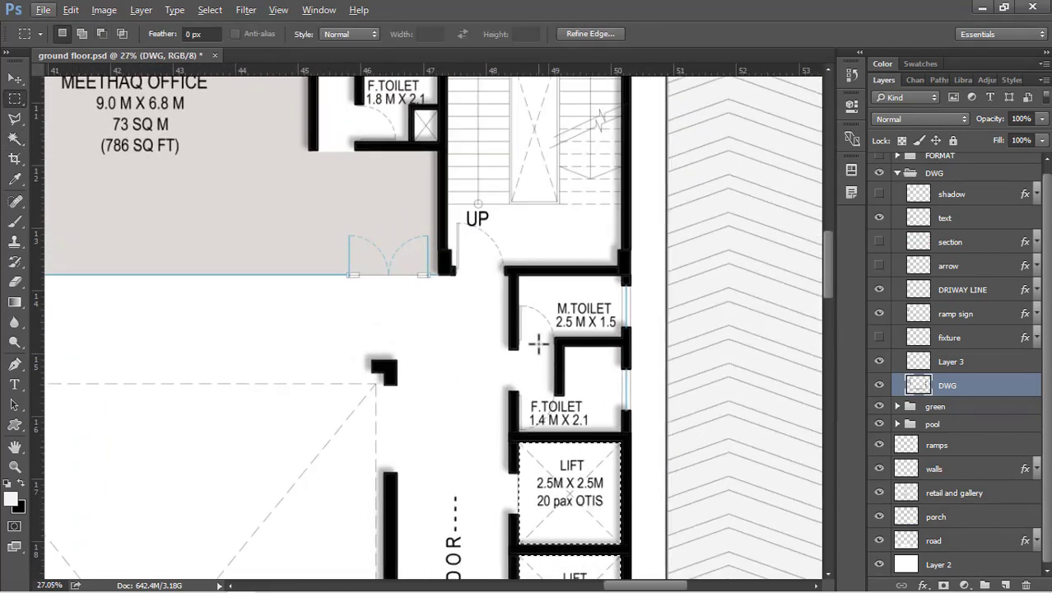
scroll(556, 400, down, 3)
scroll(554, 130, up, 4)
scroll(526, 407, down, 2)
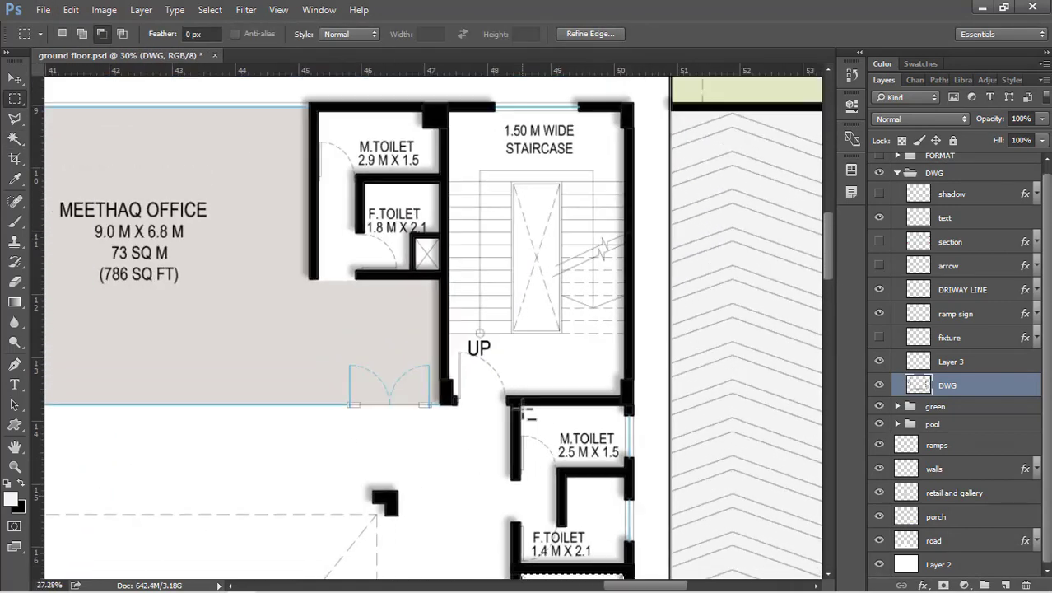
scroll(506, 140, up, 1)
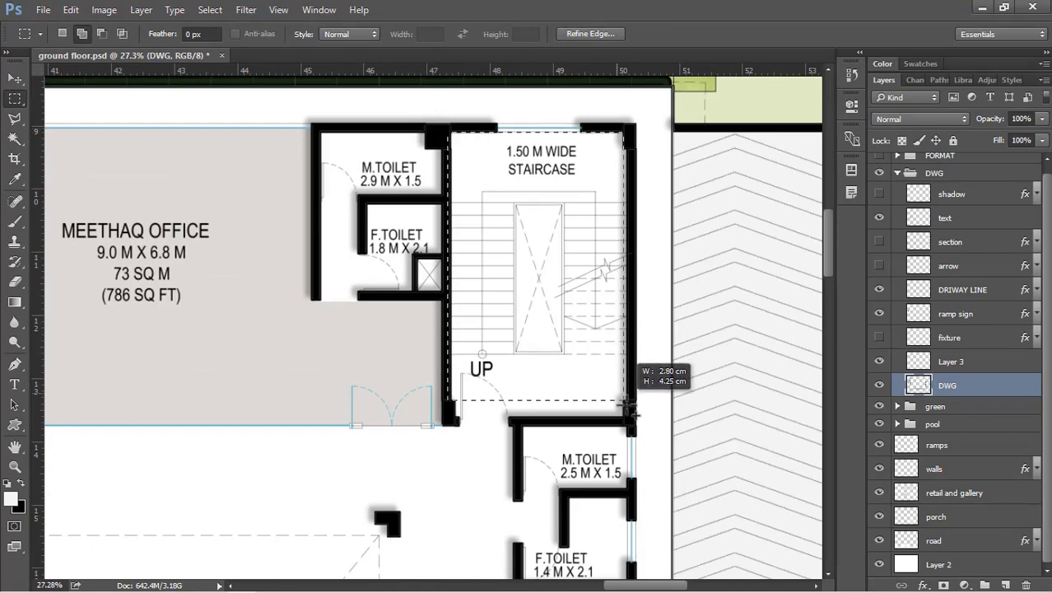
drag(627, 405, 631, 426)
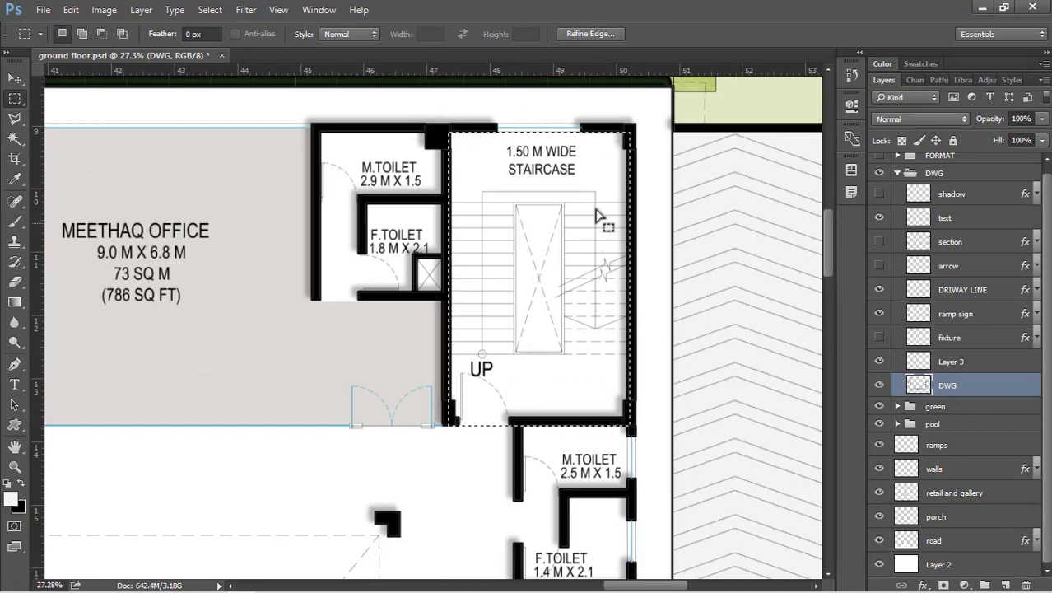
scroll(626, 150, down, 5)
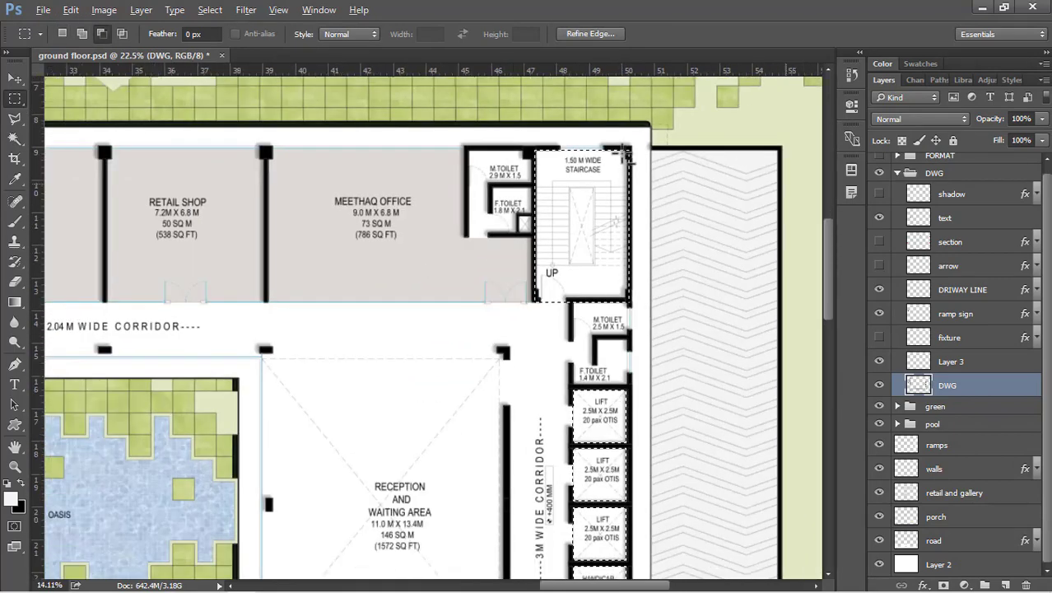
scroll(623, 154, down, 5)
scroll(537, 309, up, 3)
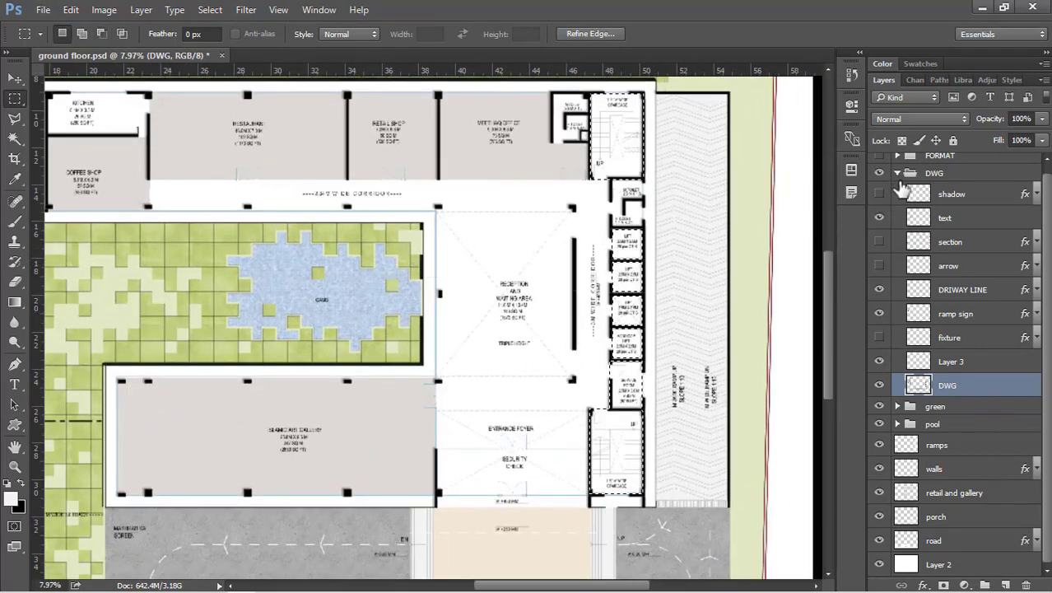
Collapse the DWG group and create a new layer named "lifts" directly above the walls layer.
click(897, 174)
click(951, 261)
click(1005, 584)
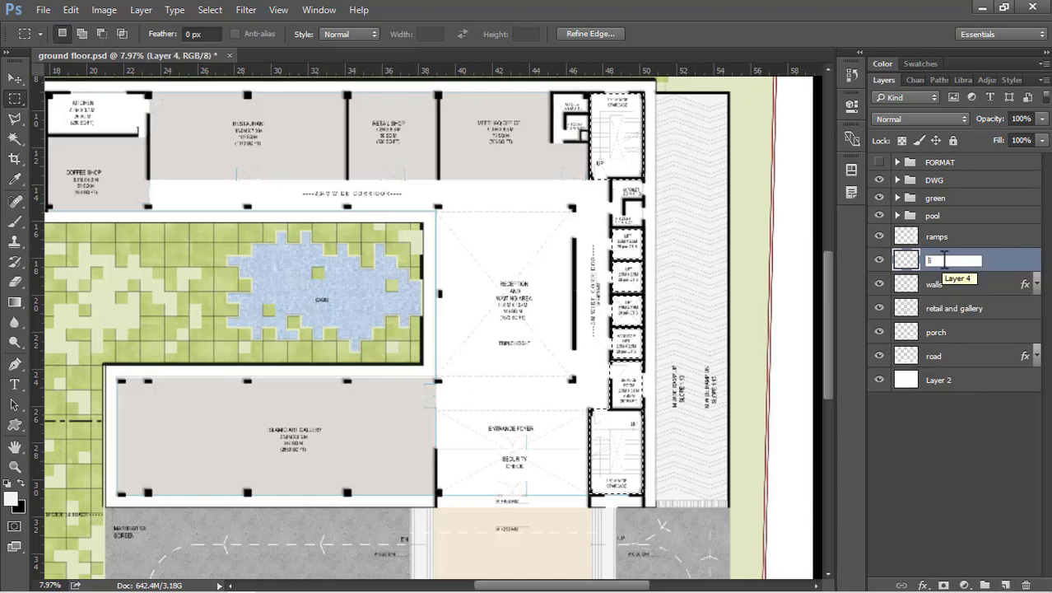
key(Return)
Fill the selected stair, lift and service areas with light grey e0e0e0 at 100% opacity and deselect.
key(shift+BackSpace)
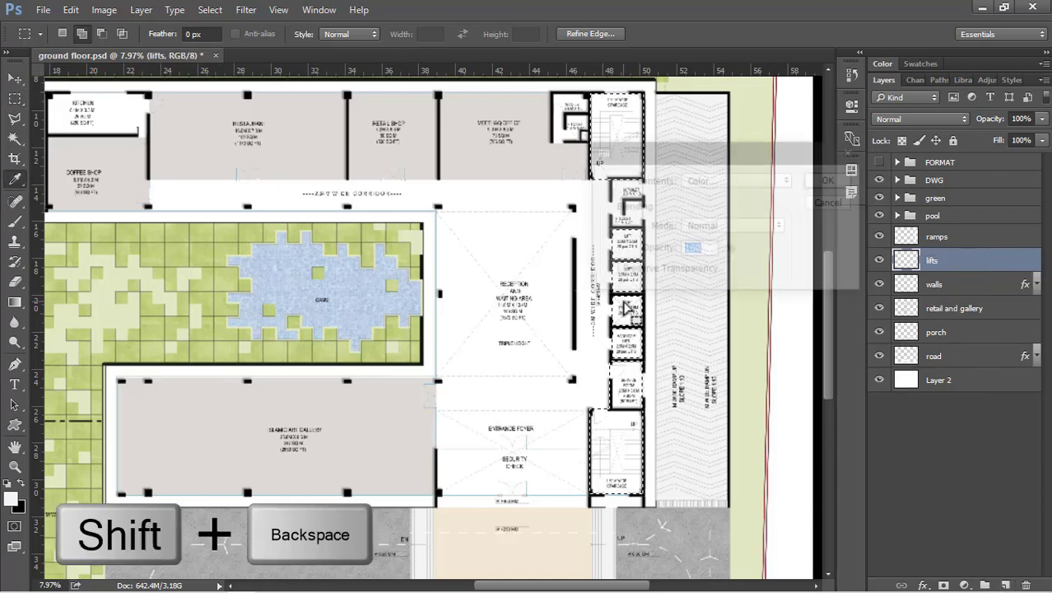
click(767, 182)
click(766, 181)
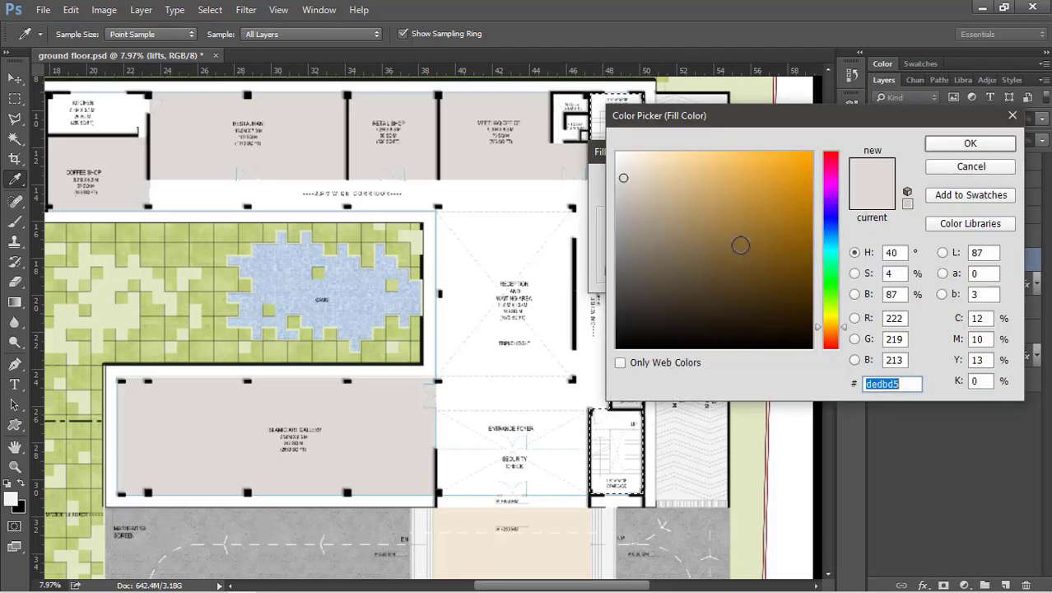
double_click(895, 253)
text(0e0e0)
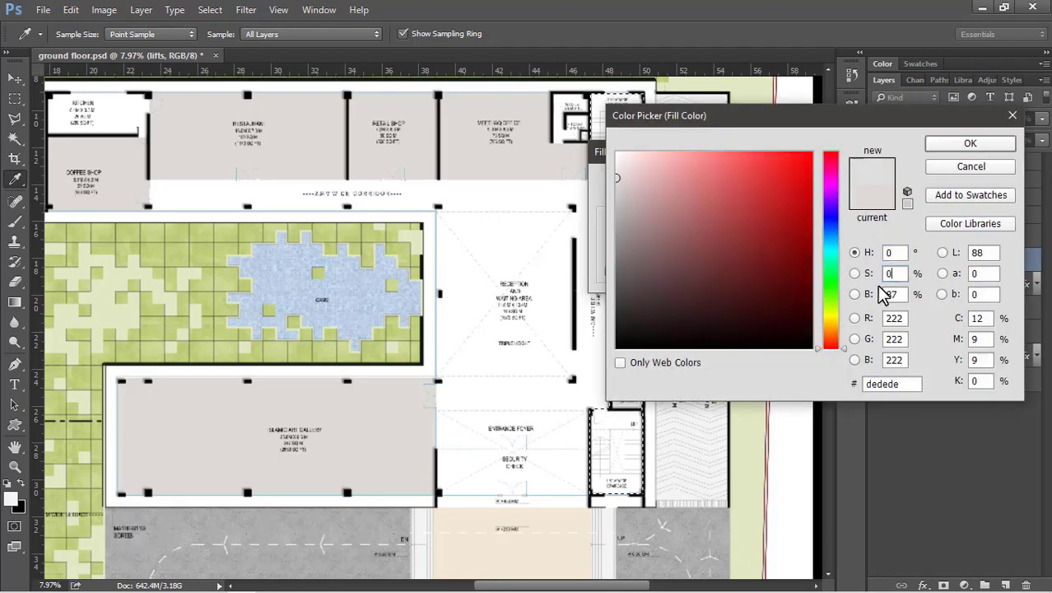
click(971, 144)
click(838, 186)
key(m)
key(ctrl+d)
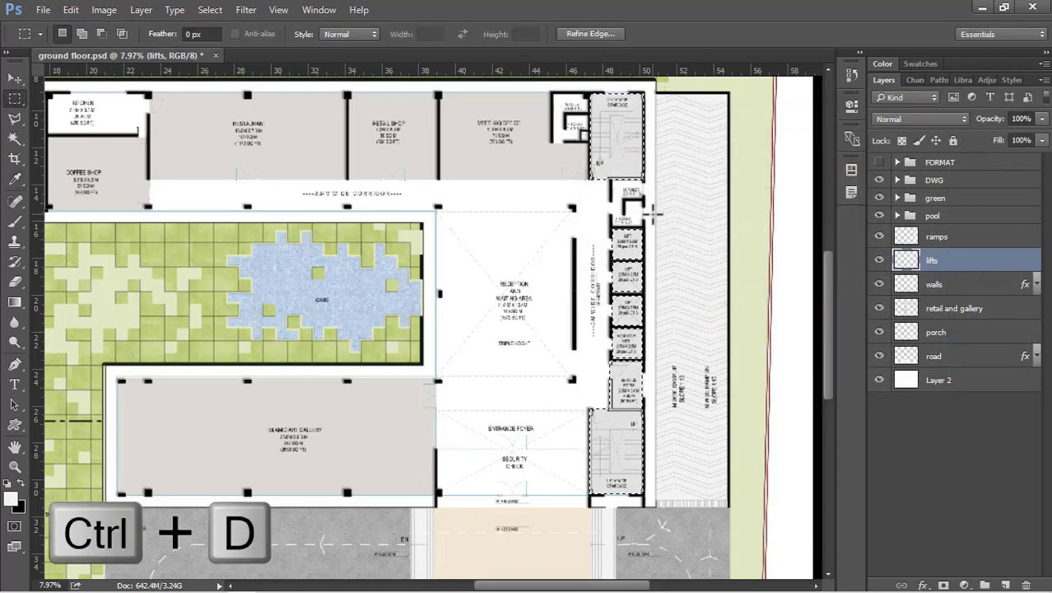
key(ctrl+d)
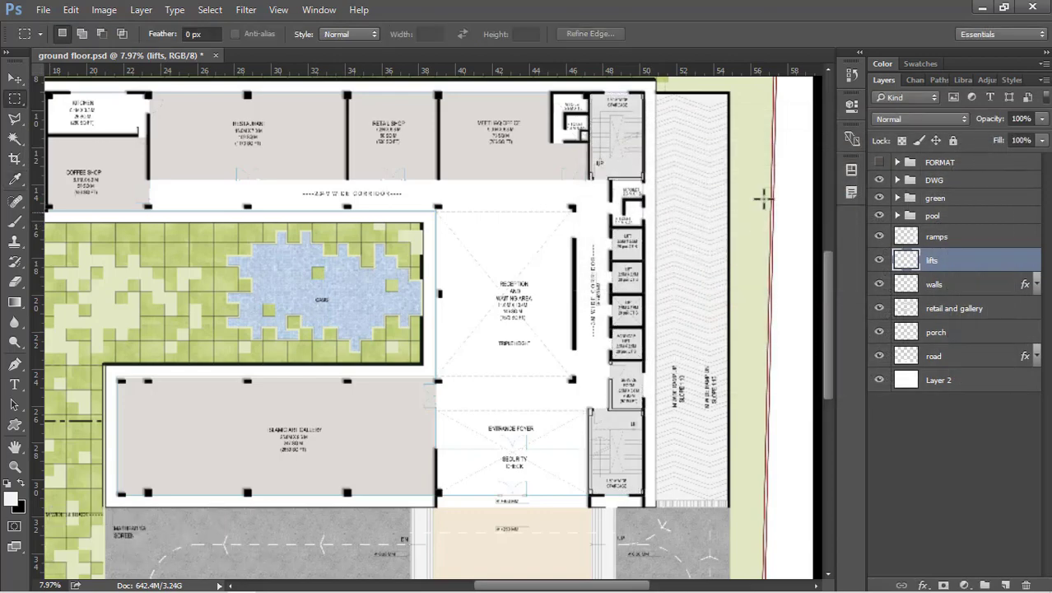
Reorder the layers so road sits directly below walls, lifts below retail and gallery, and ramps below porch.
click(971, 237)
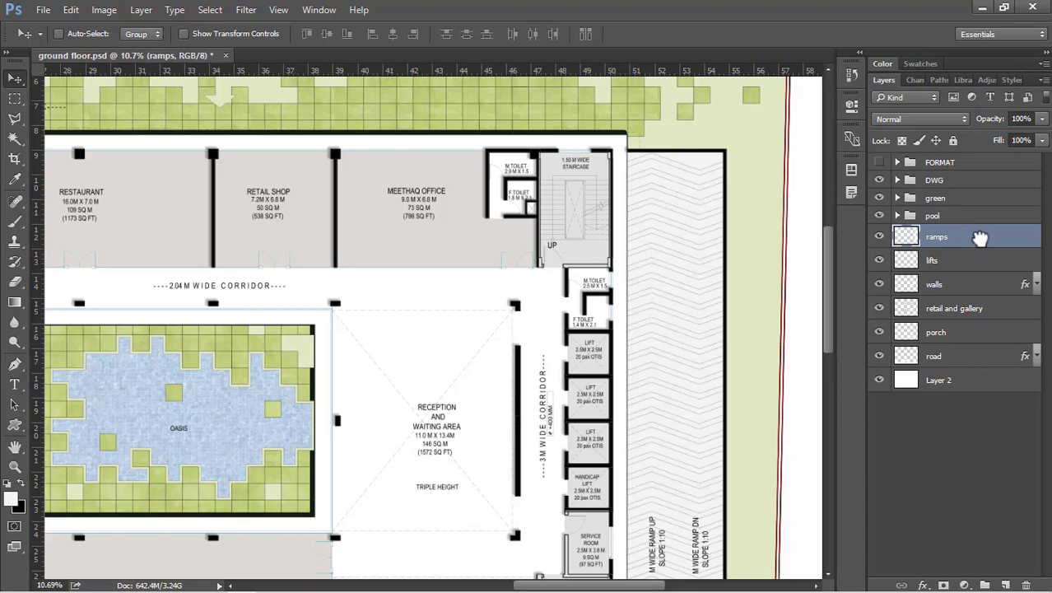
drag(979, 237, 982, 343)
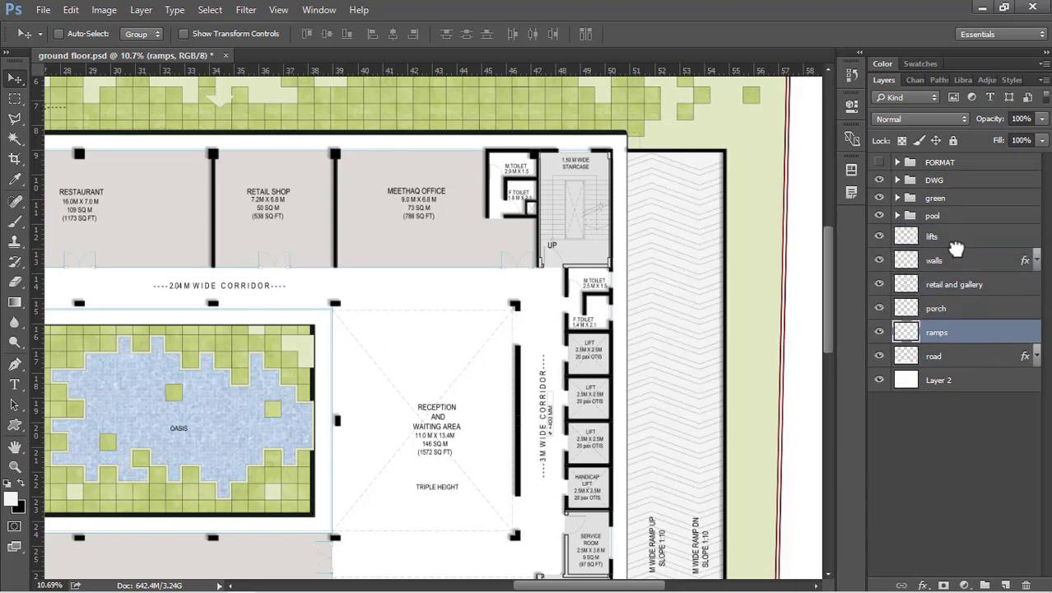
drag(967, 237, 967, 292)
drag(980, 356, 987, 247)
Make the DWG layer in the DWG group active and select the toilet block beside the Meethaq Office with a rectangular marquee.
scroll(592, 216, up, 5)
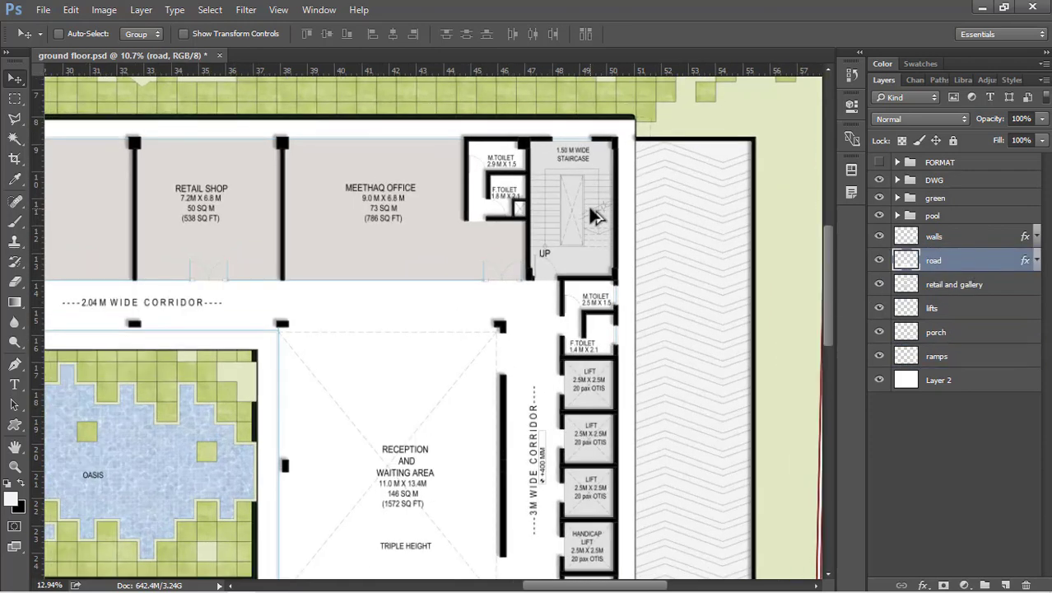
scroll(614, 173, down, 2)
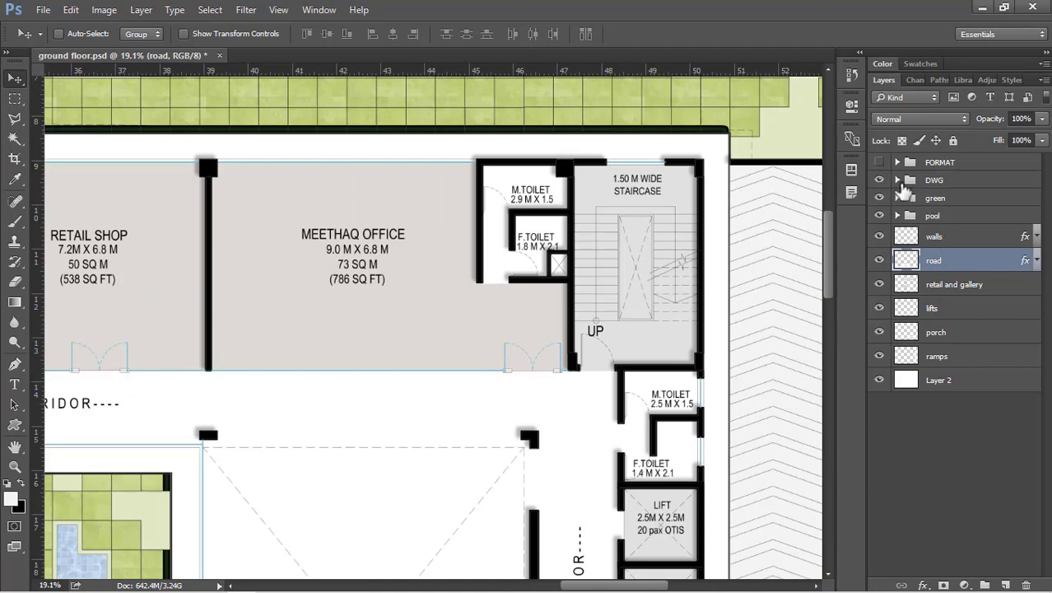
click(898, 180)
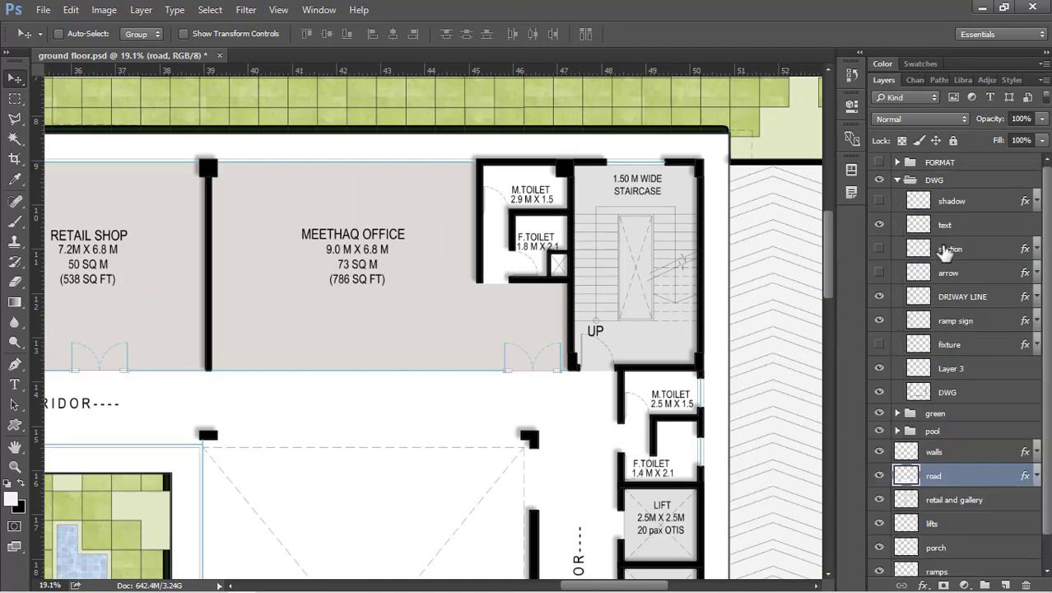
click(972, 390)
scroll(541, 148, up, 2)
scroll(540, 155, up, 1)
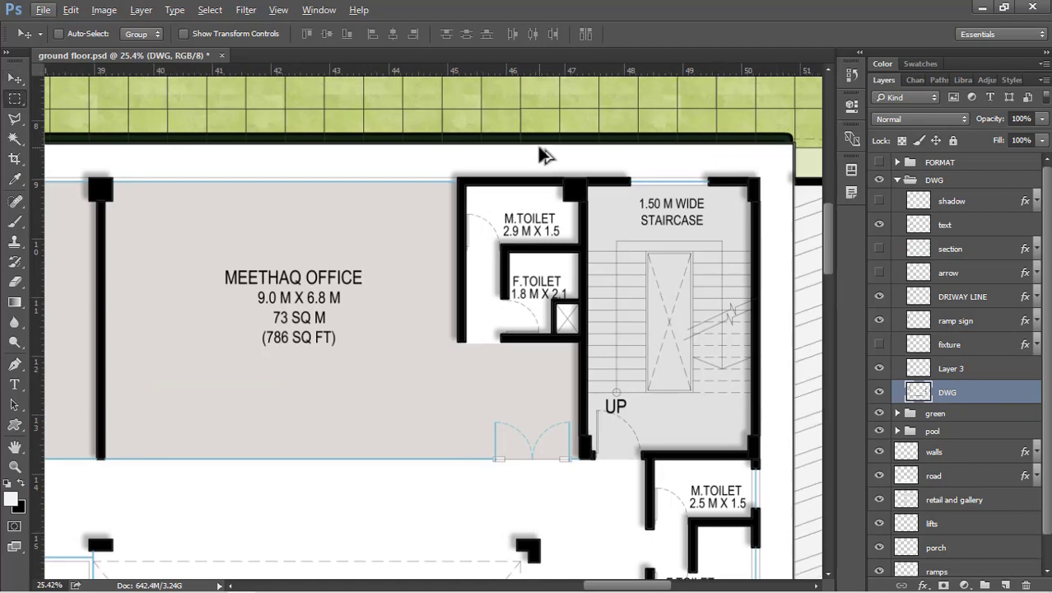
key(m)
drag(457, 179, 581, 344)
Add the male and female toilets above the lifts to the selection with a rectangular marquee.
scroll(581, 344, down, 4)
scroll(753, 362, up, 4)
scroll(753, 362, up, 2)
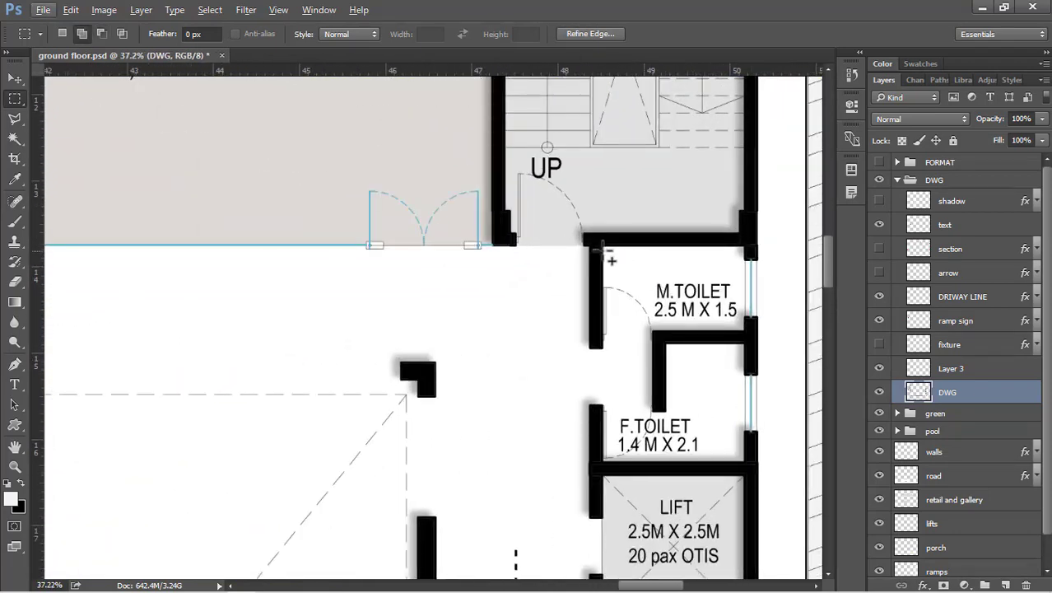
drag(590, 246, 750, 465)
Add the kitchen to the toilet selection with a rectangular marquee and trim the strip along its upper wall.
scroll(762, 380, down, 8)
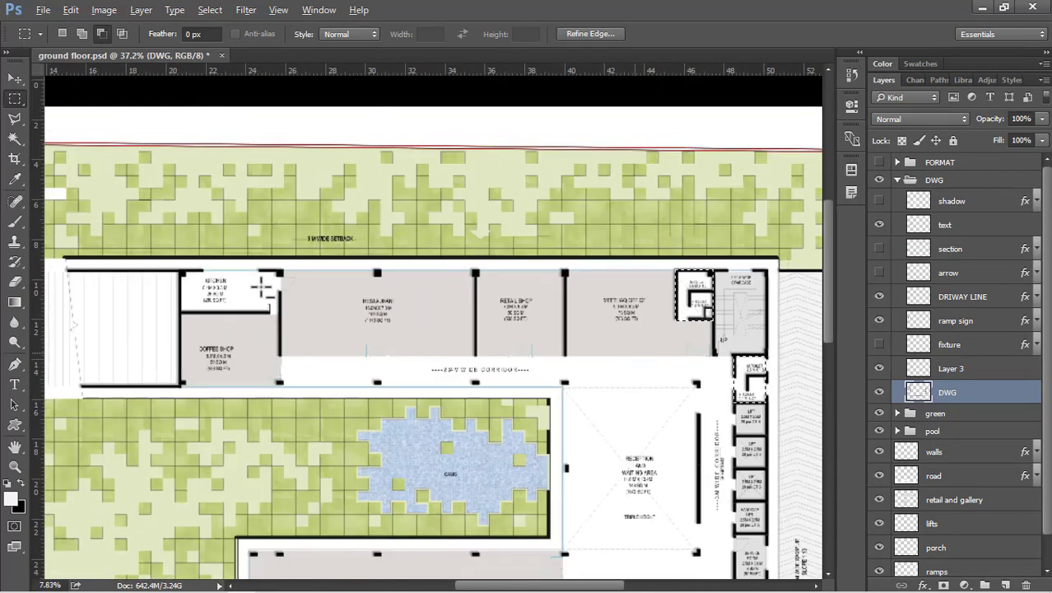
scroll(183, 269, up, 4)
scroll(200, 265, up, 3)
scroll(206, 272, up, 1)
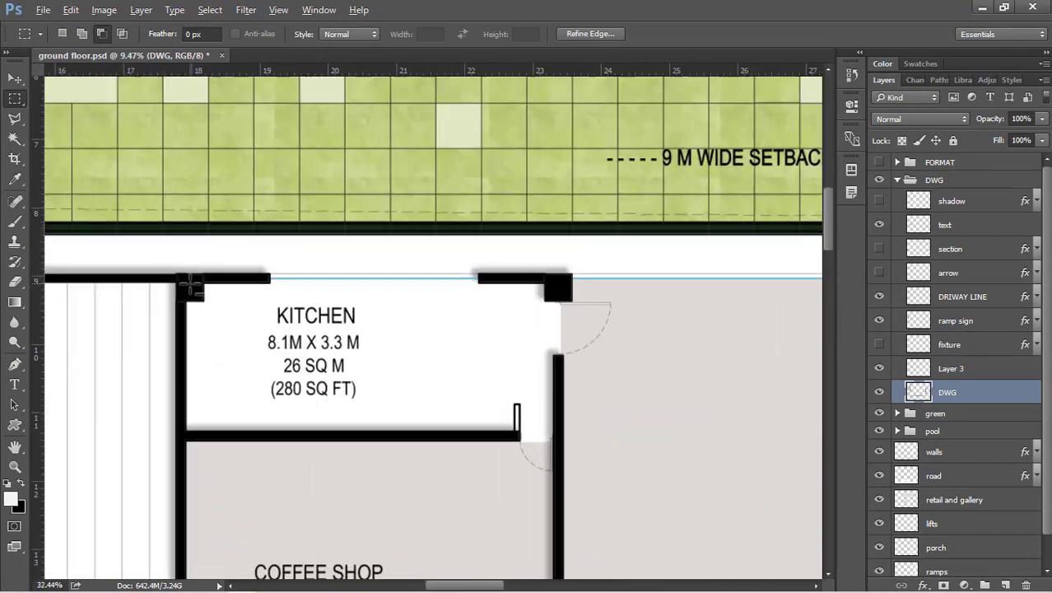
drag(178, 269, 642, 466)
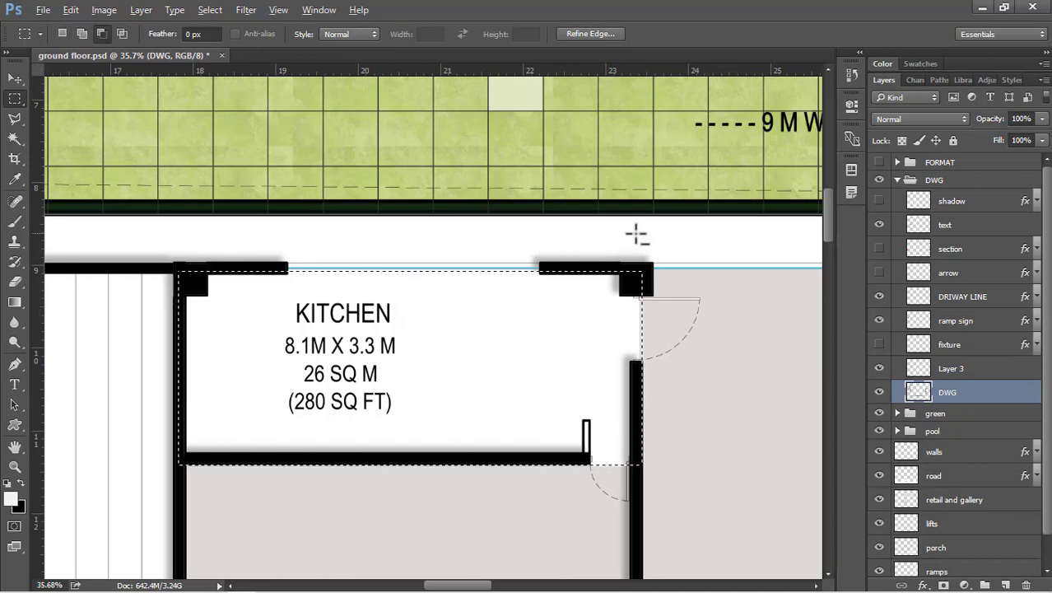
drag(649, 240, 177, 272)
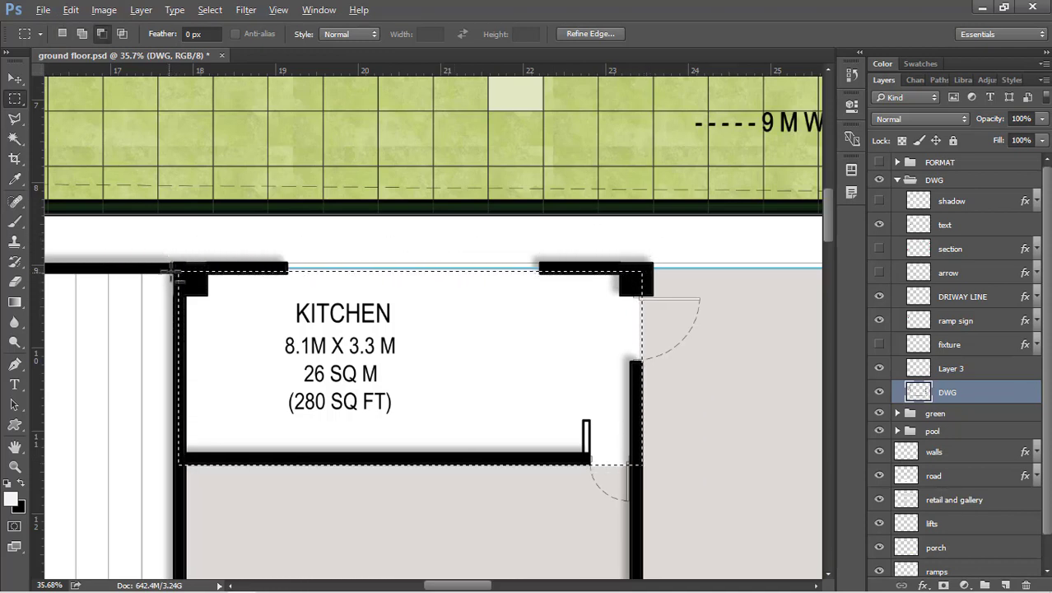
Collapse the DWG group and create a new layer named "toilet and kitchen" directly above the road layer.
scroll(177, 235, down, 5)
click(897, 179)
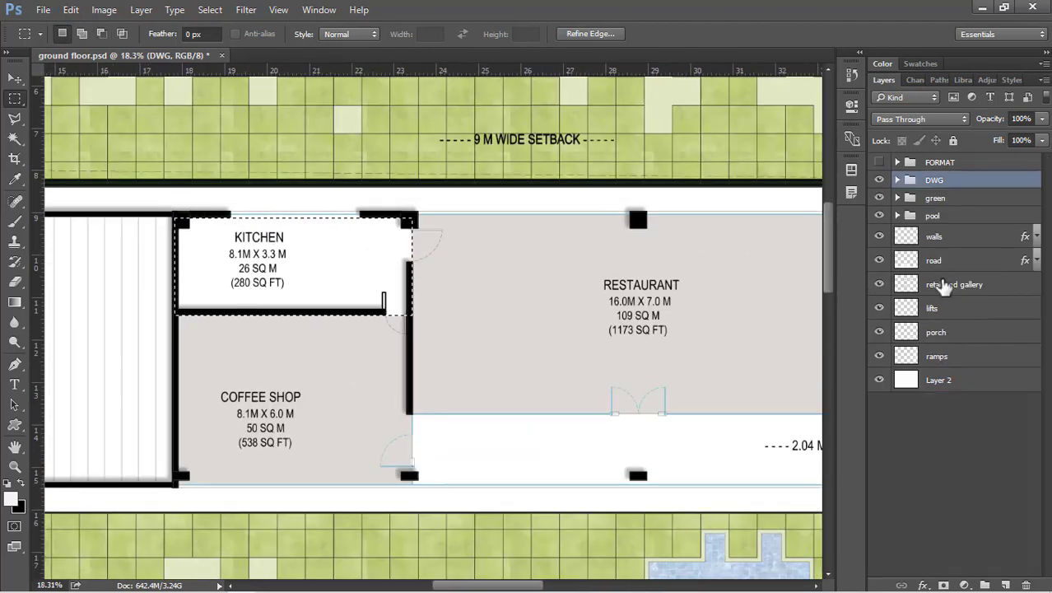
click(958, 268)
key(ctrl+shift+alt+n)
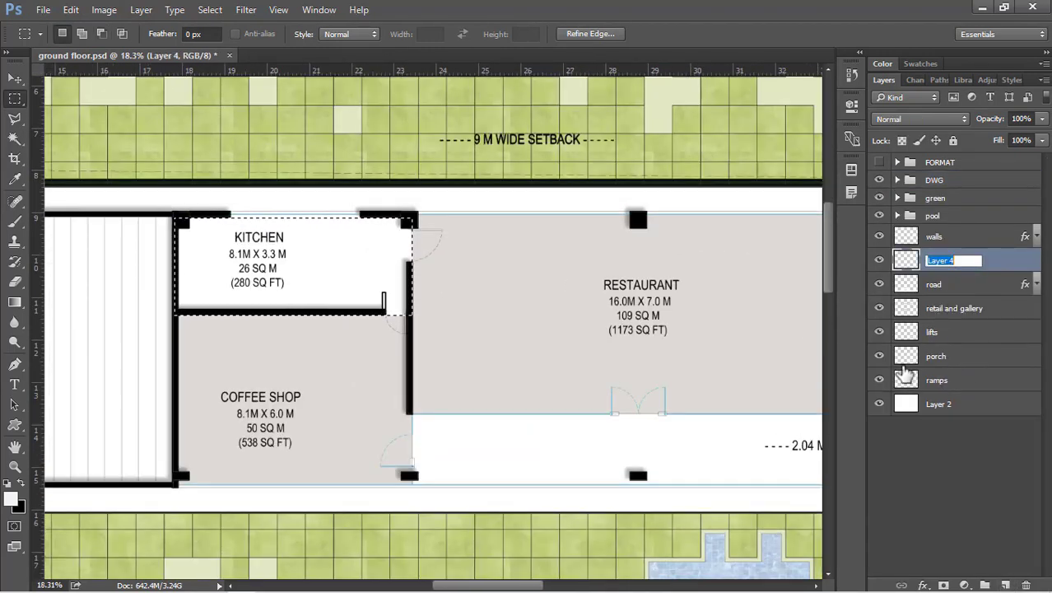
text(toilet and kitch)
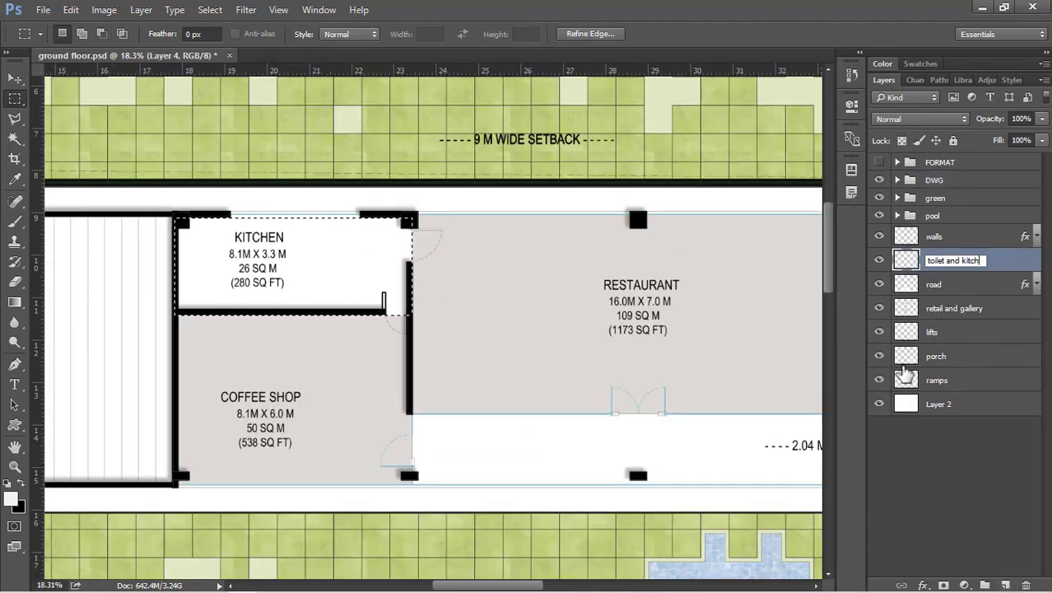
text(en)
key(Return)
Fill the selected toilets and kitchen with a colour of hue 177, saturation 11% and brightness 74%.
key(shift+BackSpace)
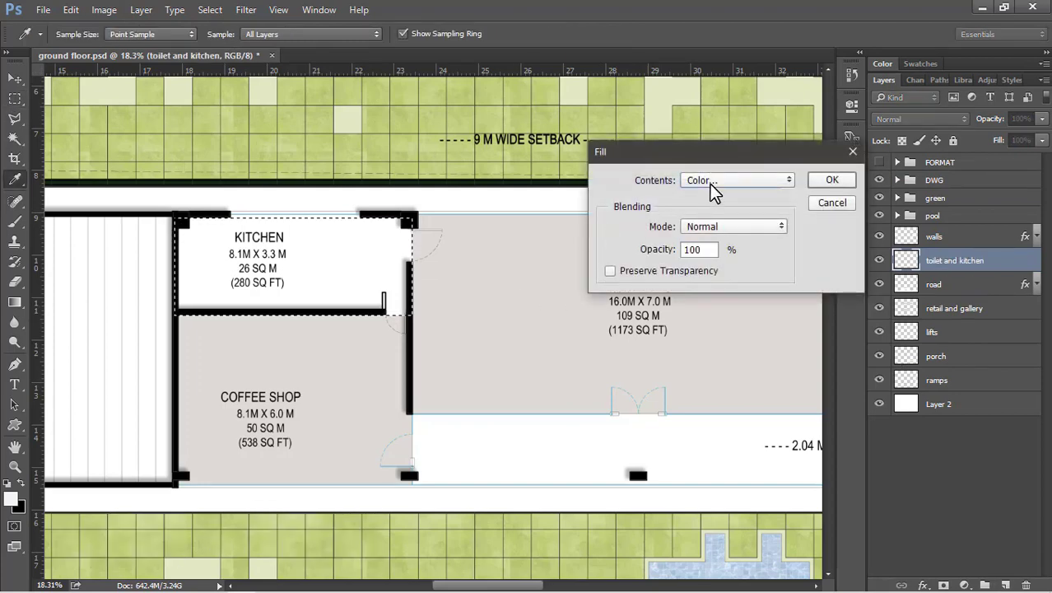
click(709, 182)
click(887, 252)
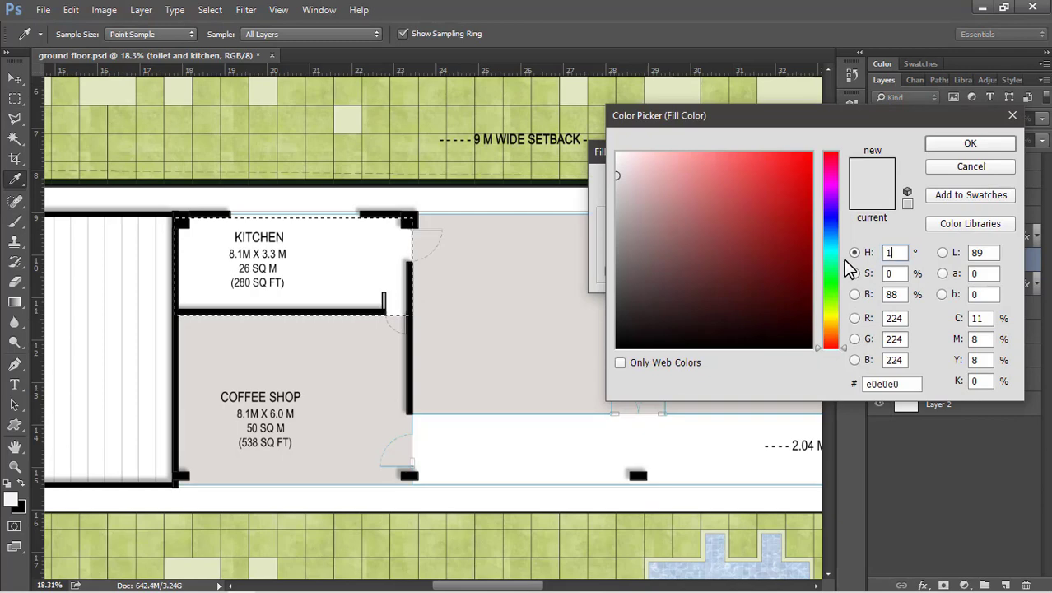
text(177)
click(890, 273)
text(11)
click(892, 294)
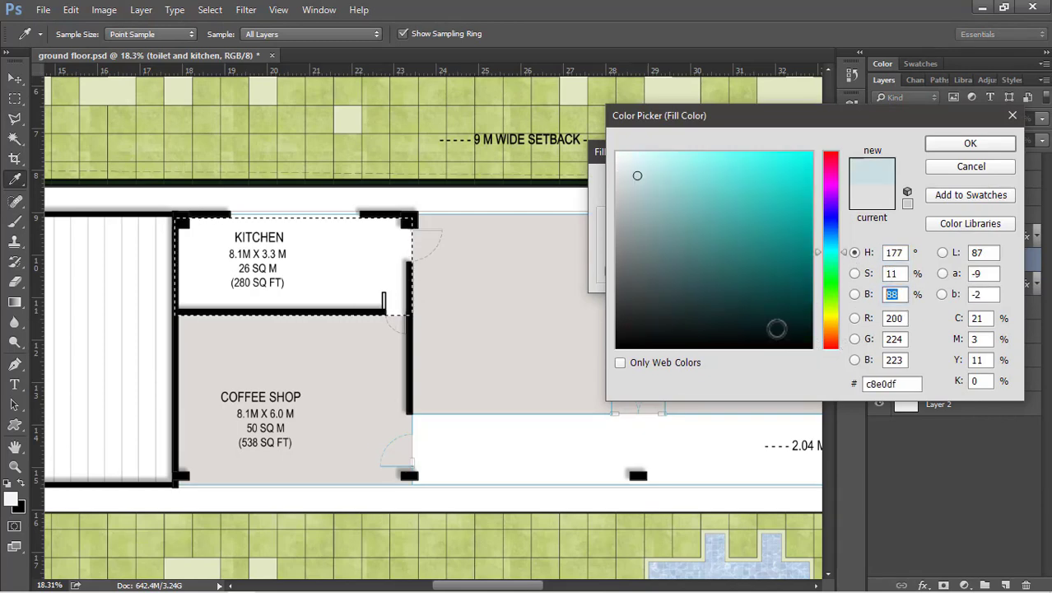
text(74)
click(969, 144)
click(831, 181)
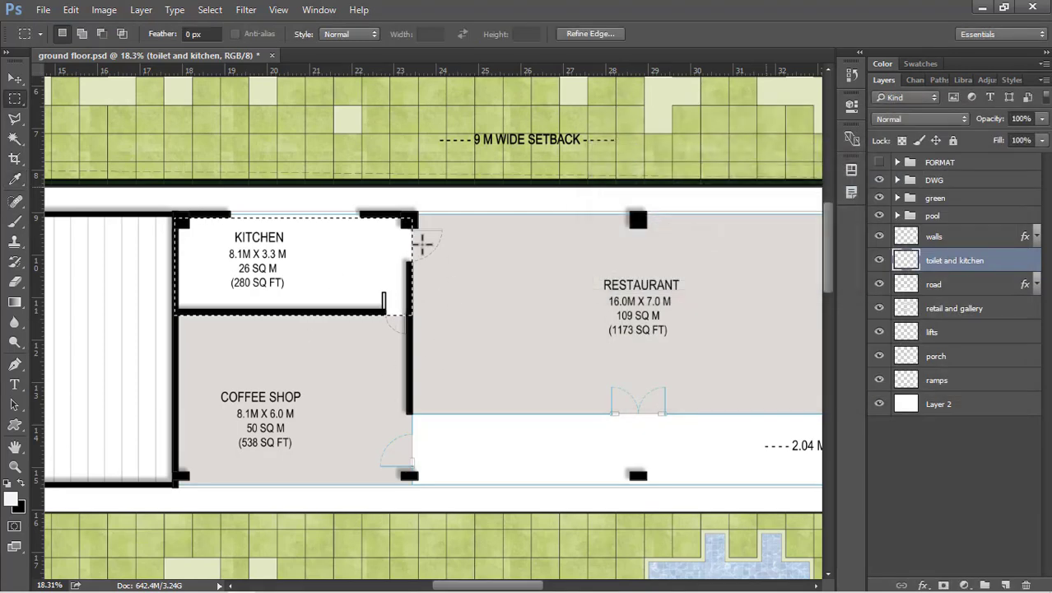
Move the toilet and kitchen layer between the porch and ramps layers and clear the selection.
key(v)
drag(971, 261, 954, 358)
key(ctrl+d)
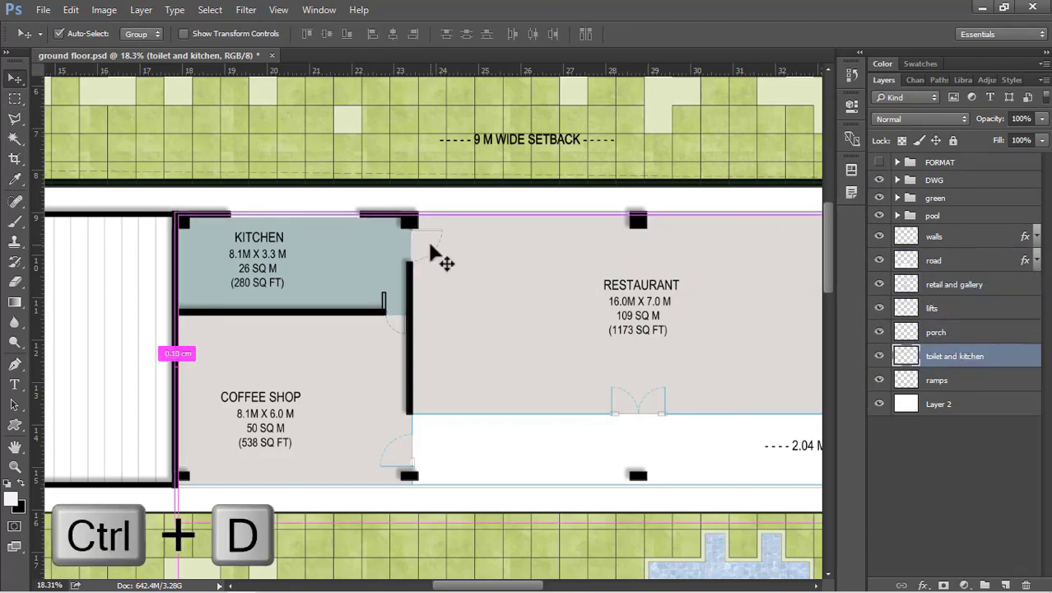
scroll(172, 207, up, 5)
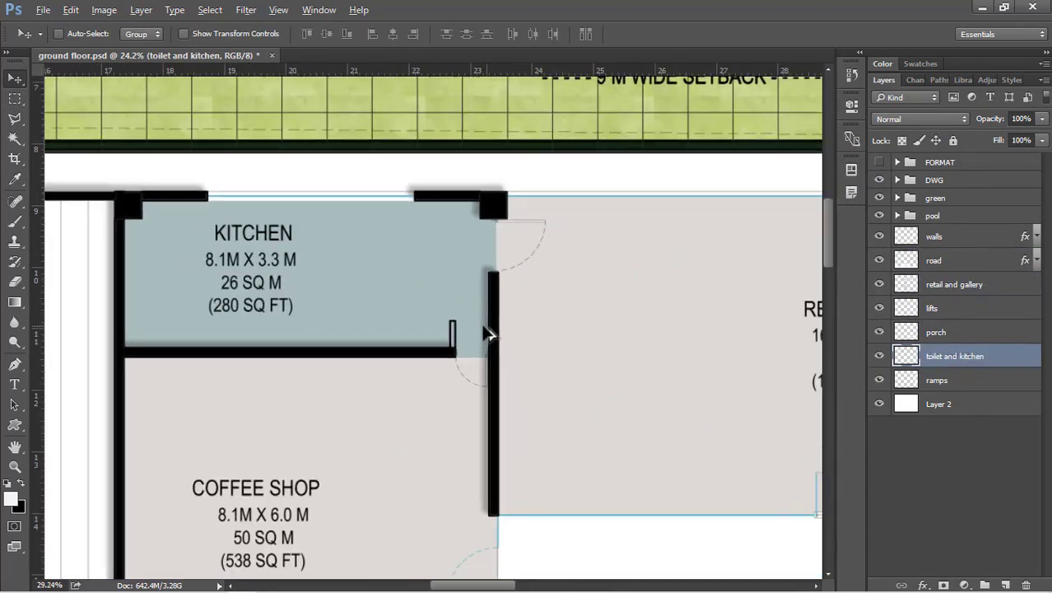
Select the hollow inside of the short wall stub beside the kitchen door with the Magic Wand on the DWG layer.
scroll(383, 308, up, 3)
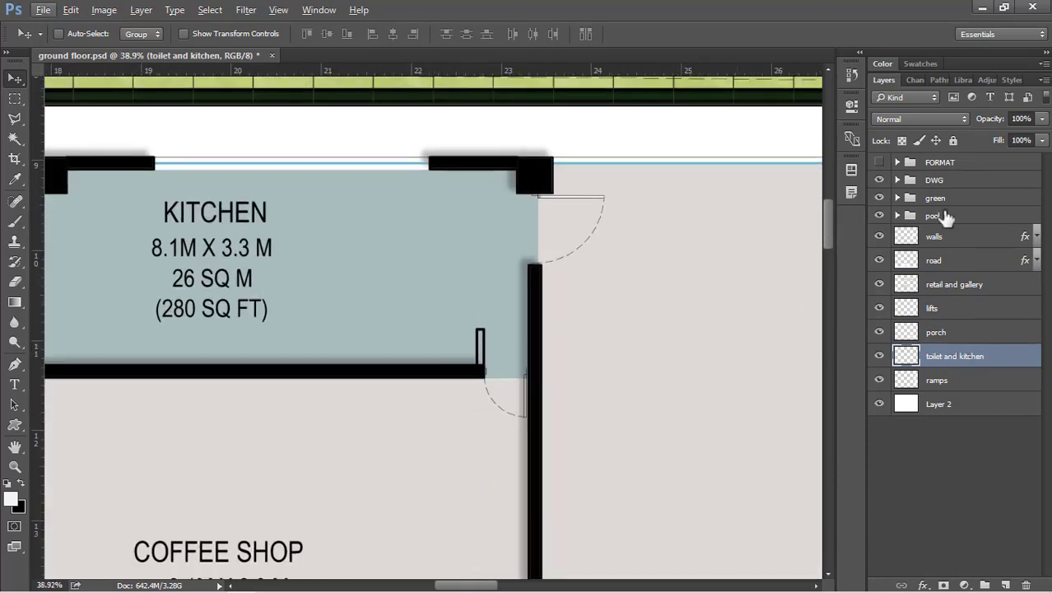
click(898, 180)
click(934, 181)
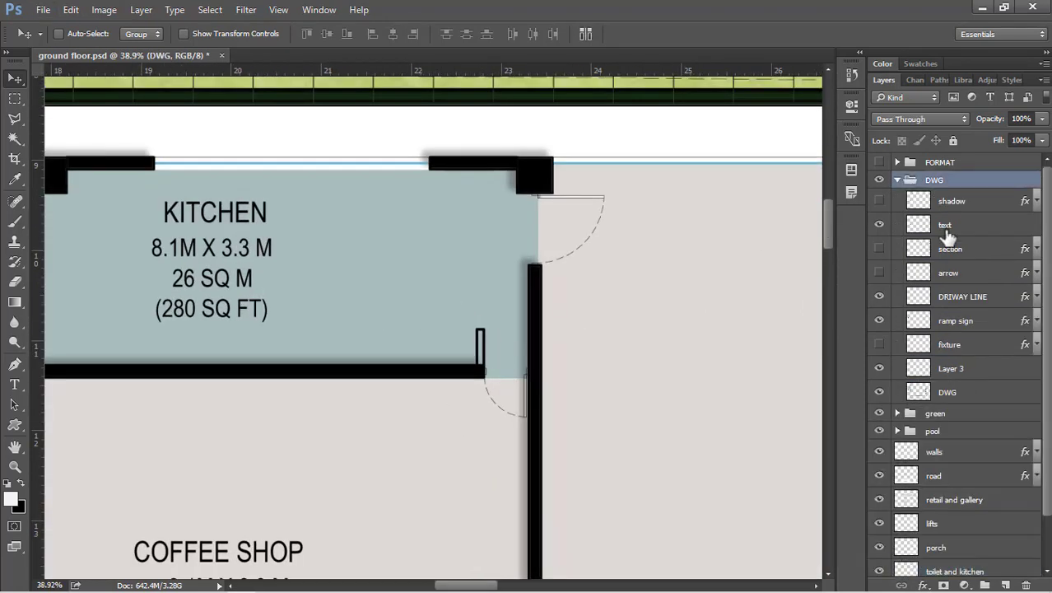
click(953, 392)
key(w)
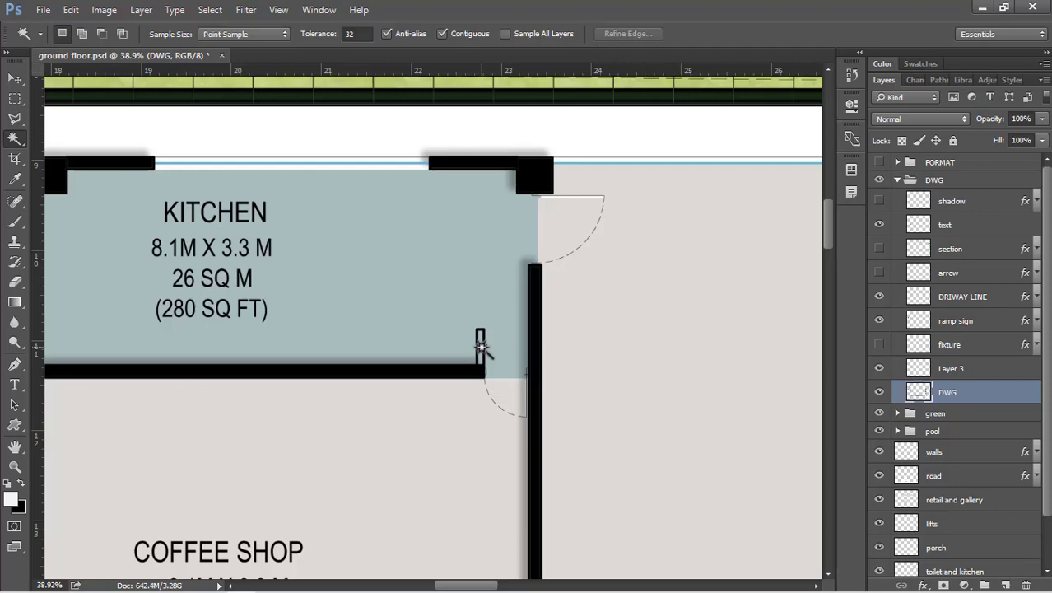
click(481, 346)
Fill the selected wall stub with black on the walls layer and clear the selection.
click(897, 181)
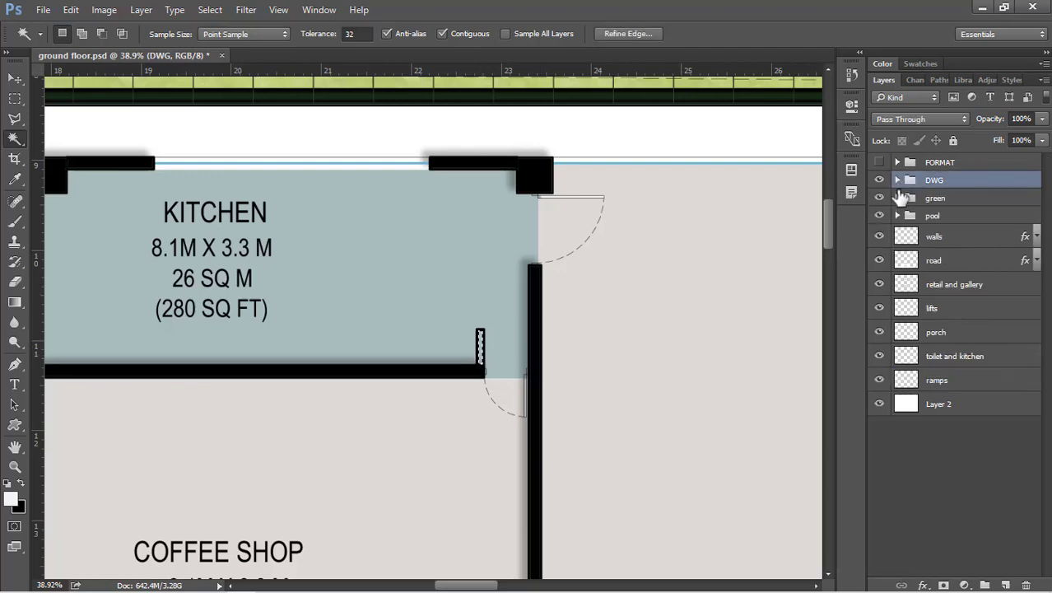
click(939, 238)
key(shift+BackSpace)
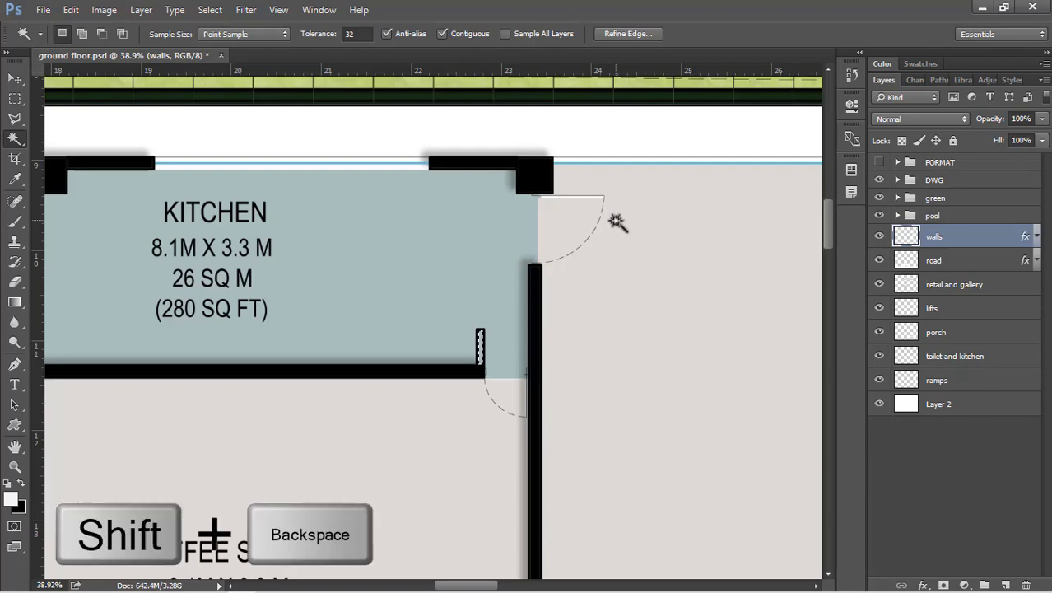
click(735, 182)
click(732, 181)
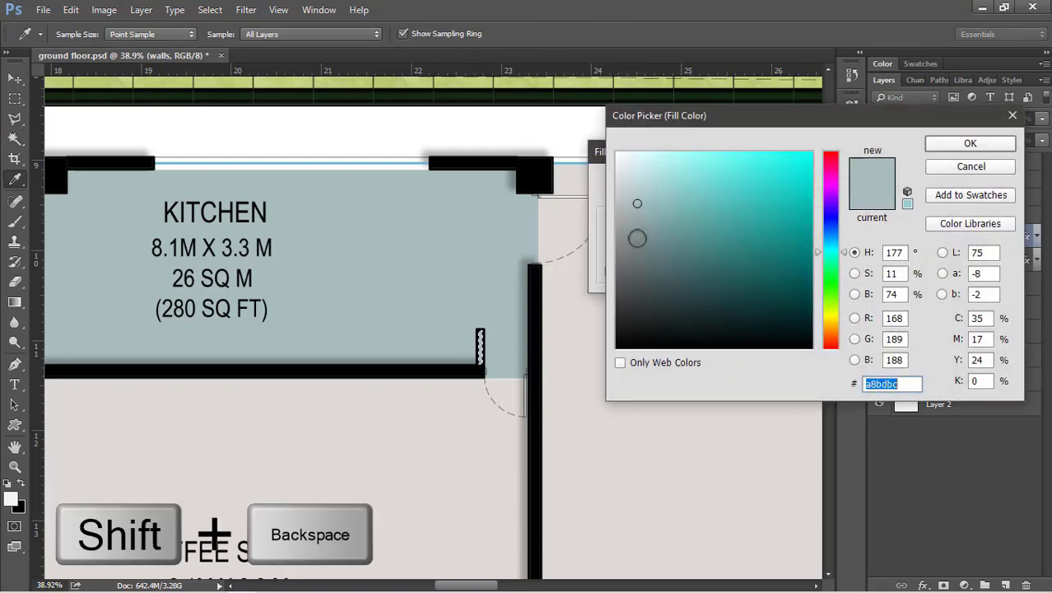
click(518, 120)
click(959, 146)
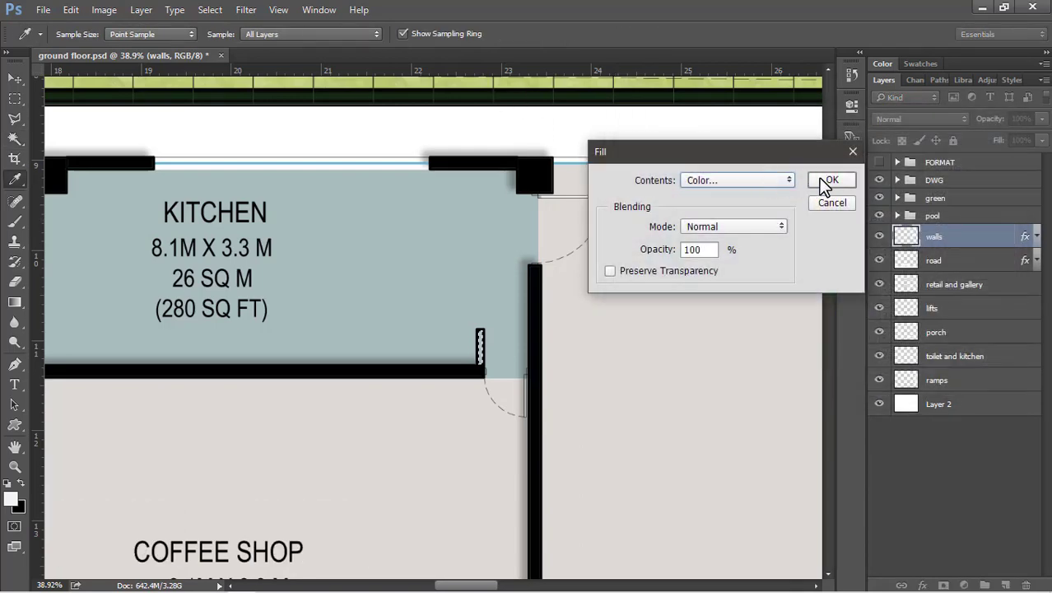
click(826, 181)
key(w)
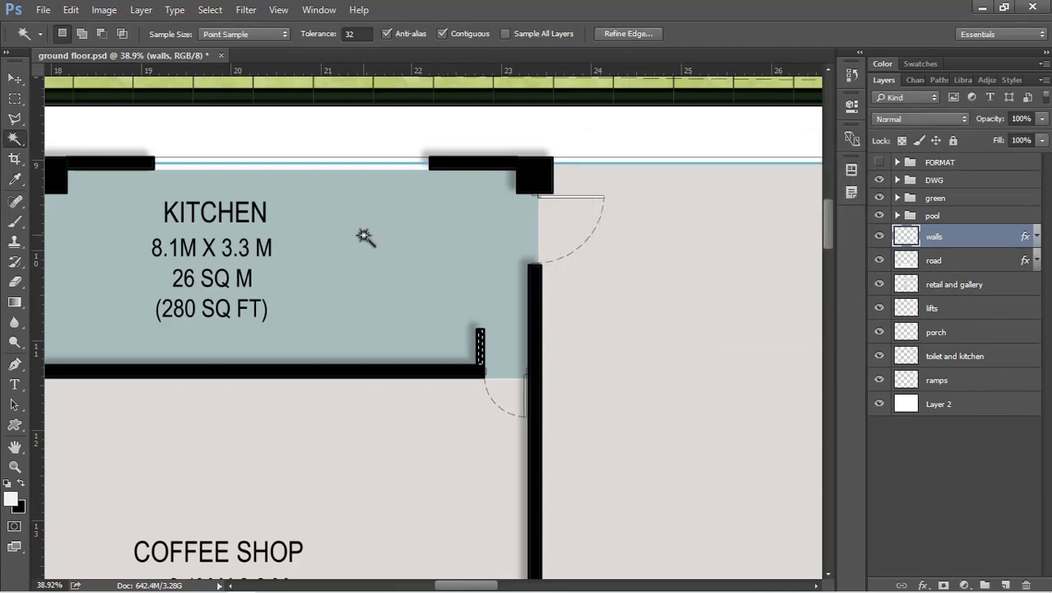
key(ctrl+d)
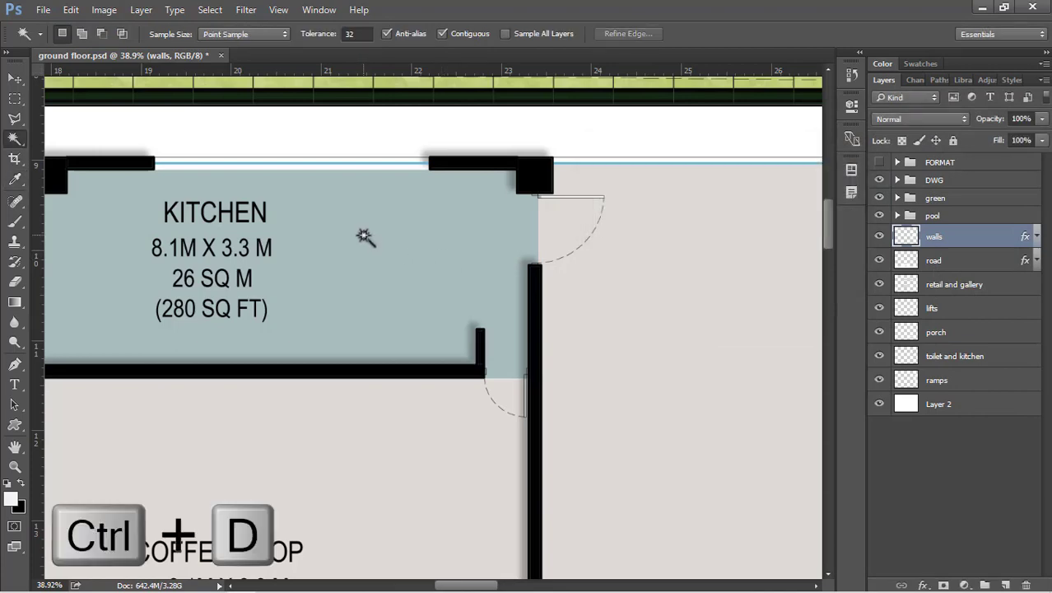
Select the strip between the security check and the porch with the Magic Wand on the DWG layer.
key(v)
scroll(411, 239, down, 6)
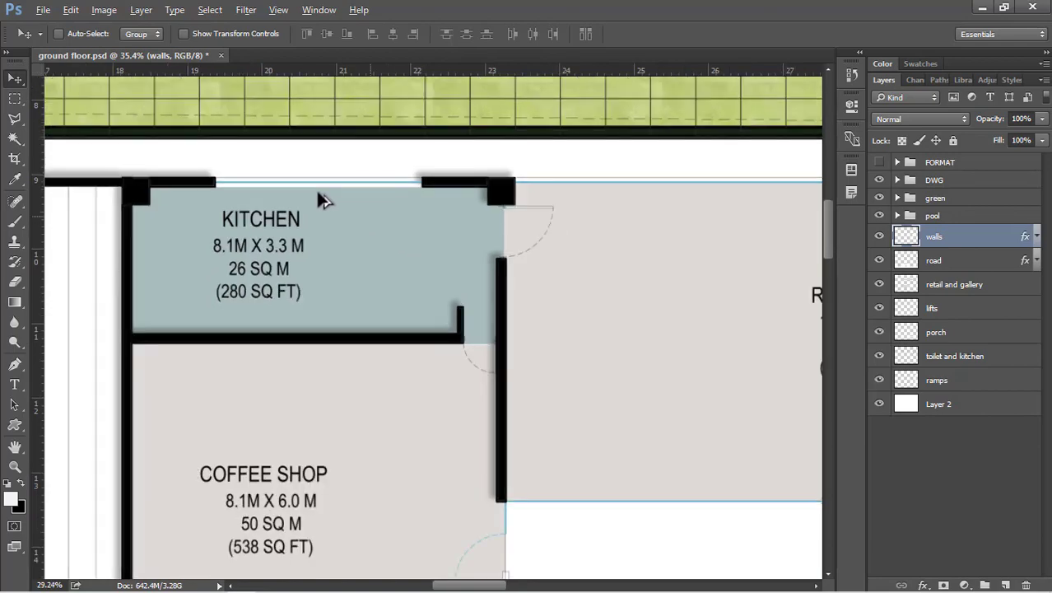
scroll(321, 195, down, 10)
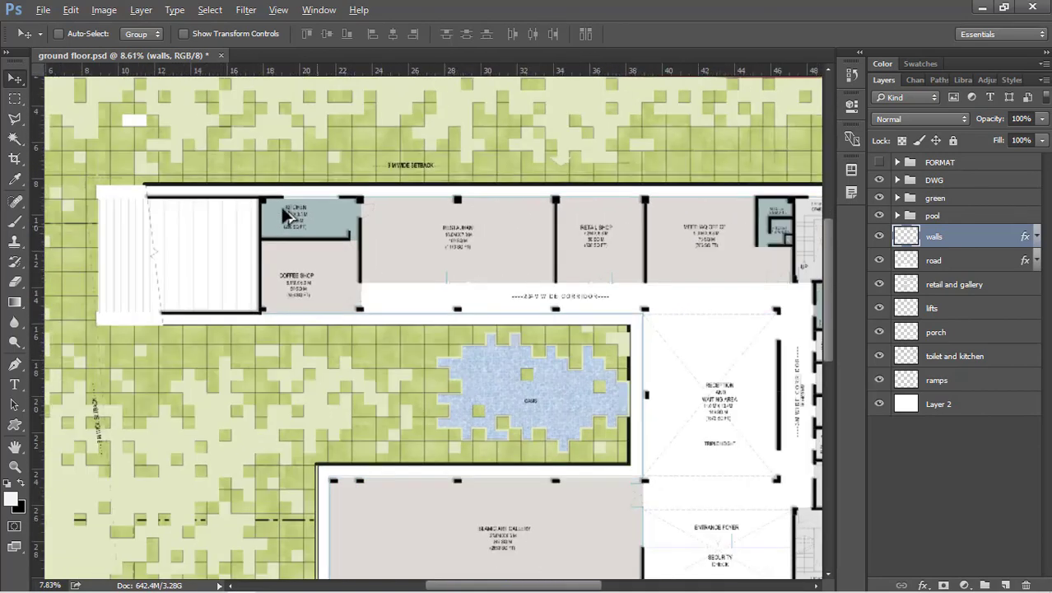
scroll(289, 219, down, 2)
scroll(646, 489, up, 4)
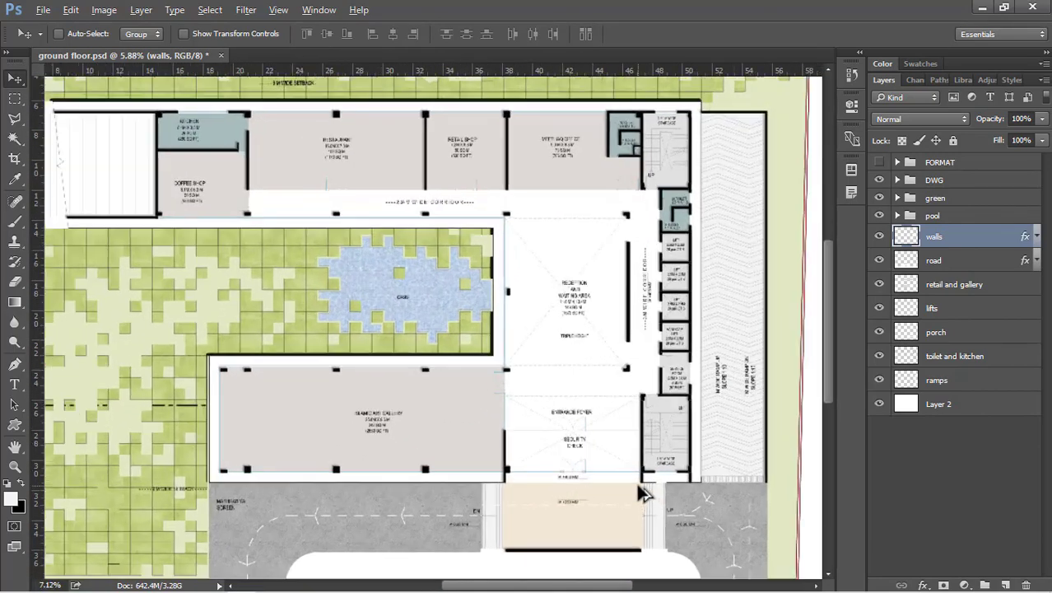
scroll(636, 496, up, 7)
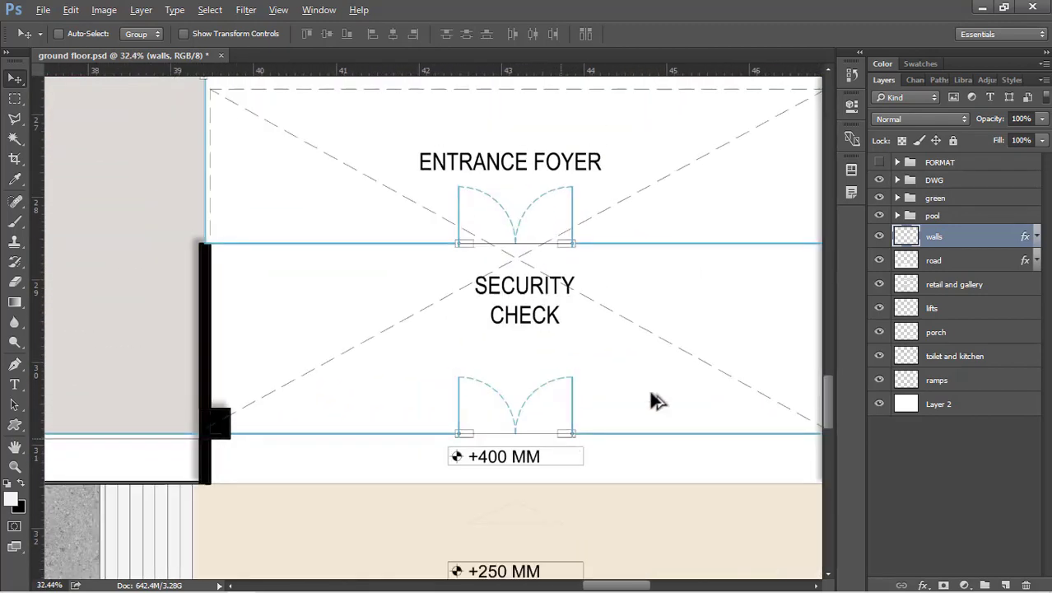
scroll(317, 236, down, 7)
scroll(348, 432, up, 3)
scroll(444, 280, up, 2)
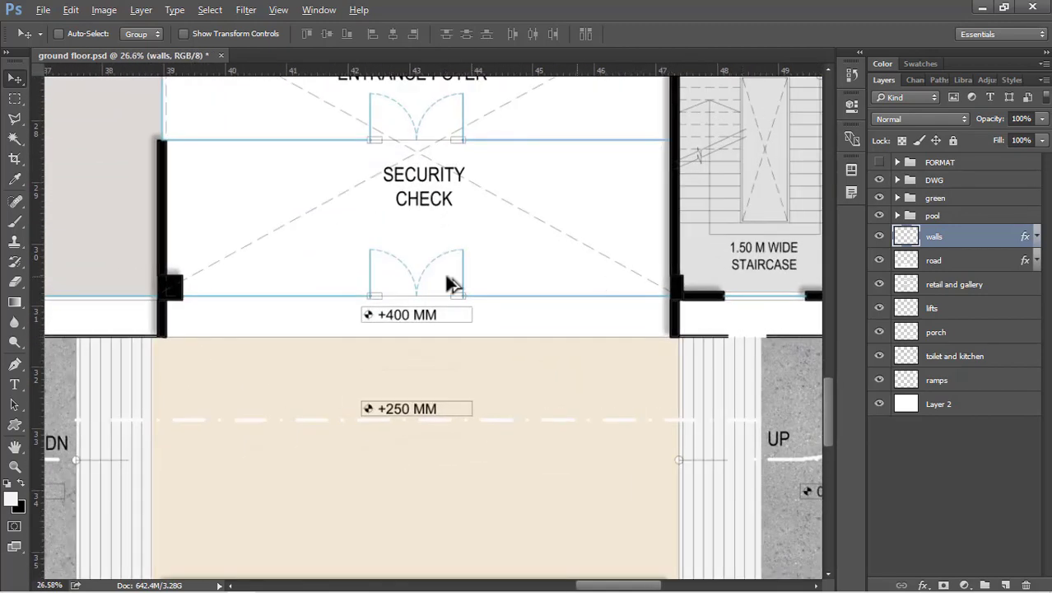
click(897, 180)
click(984, 390)
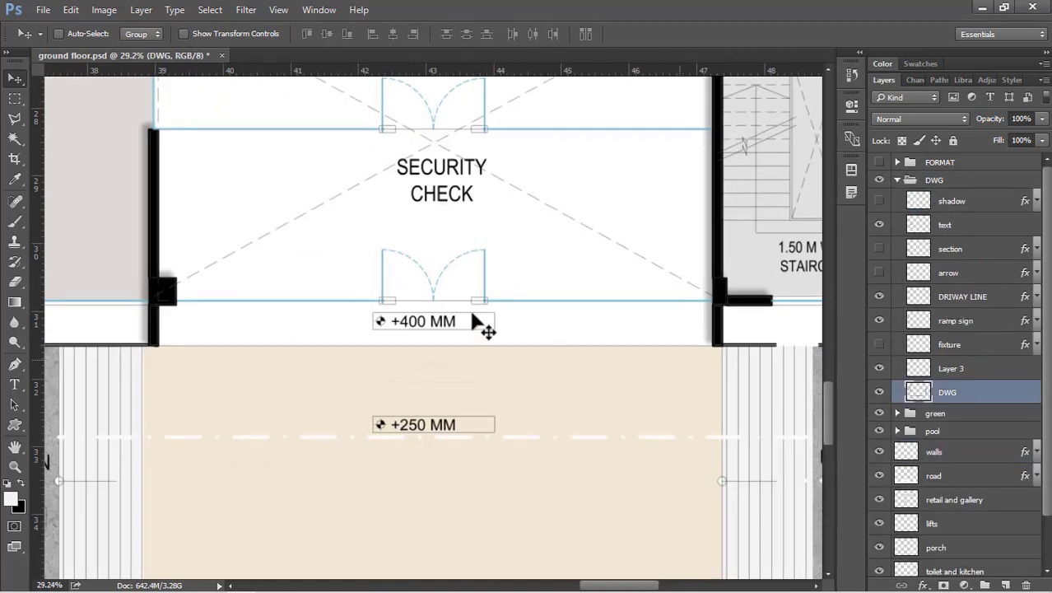
key(w)
click(260, 338)
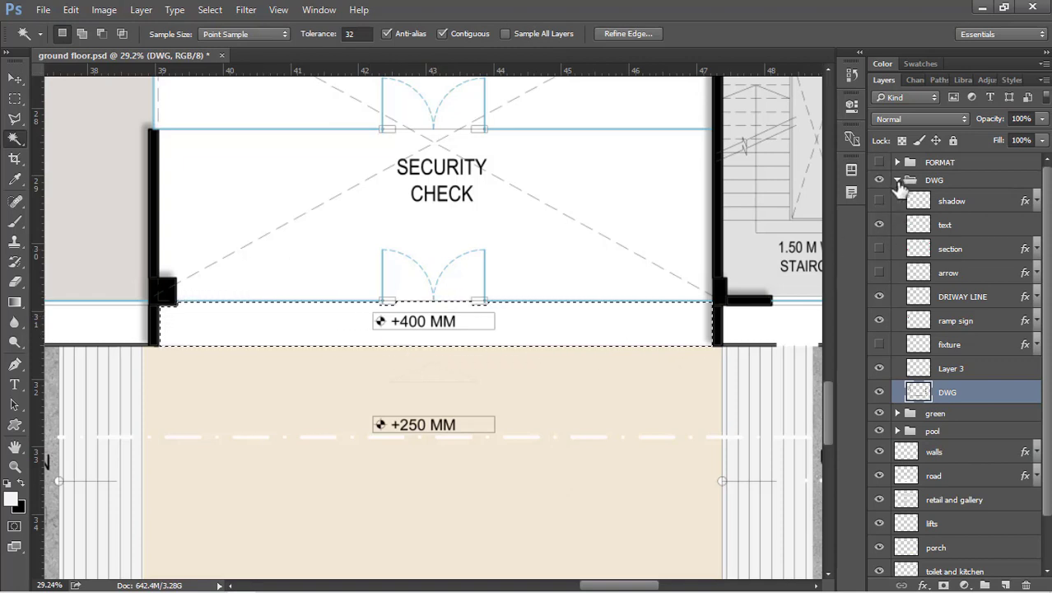
Fill the selected entrance strip on the porch layer with the beige sampled from the porch.
click(897, 181)
click(959, 333)
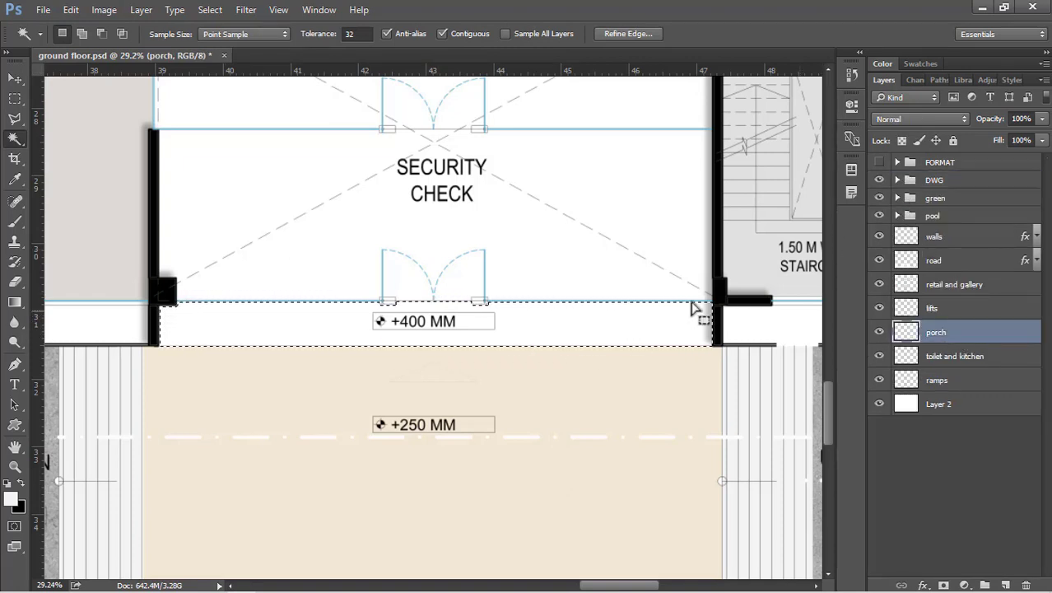
key(shift+BackSpace)
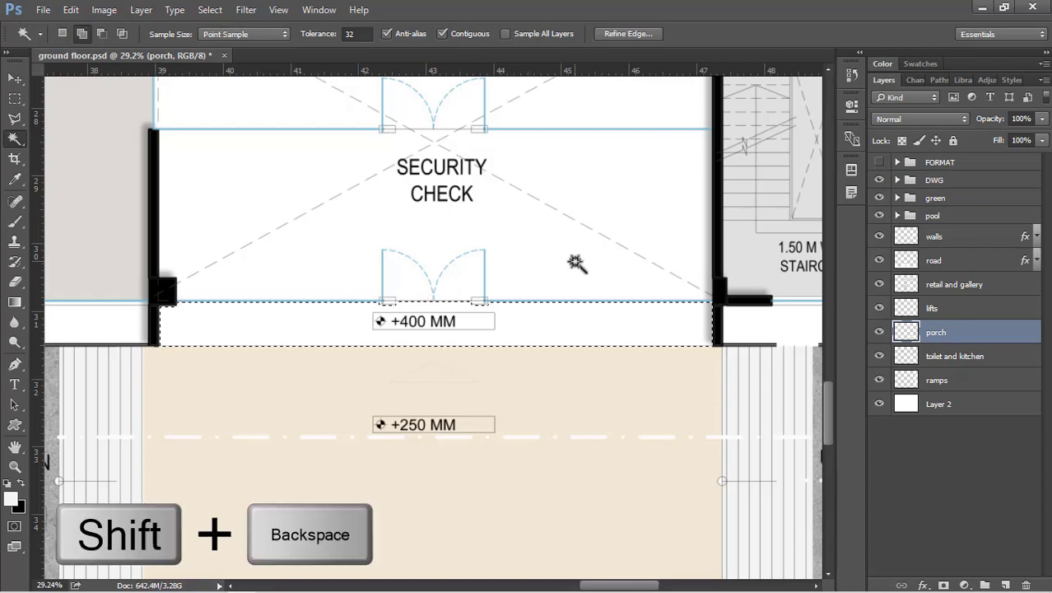
click(699, 181)
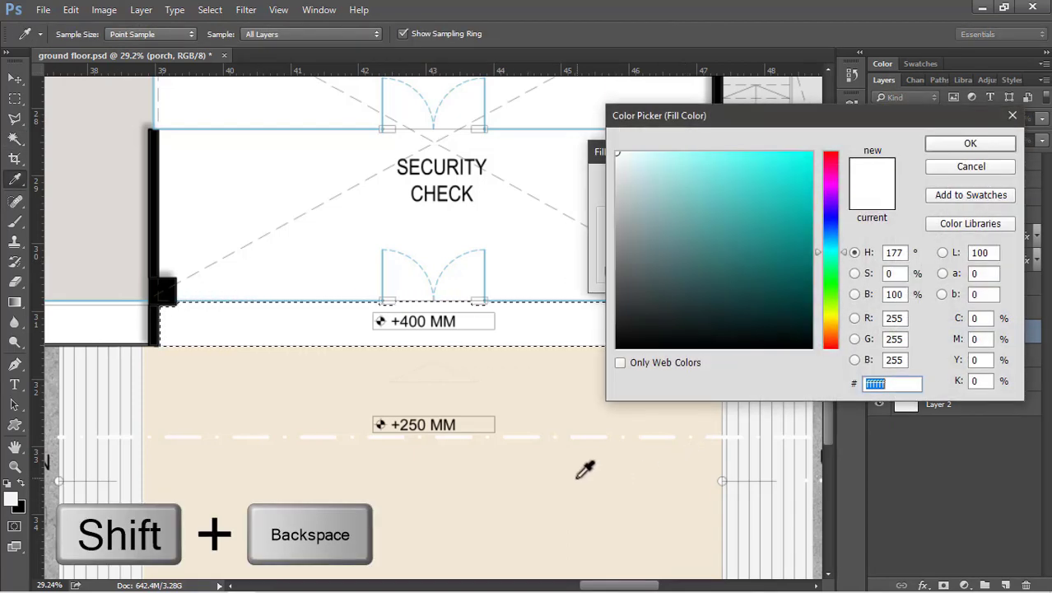
click(454, 390)
click(1005, 148)
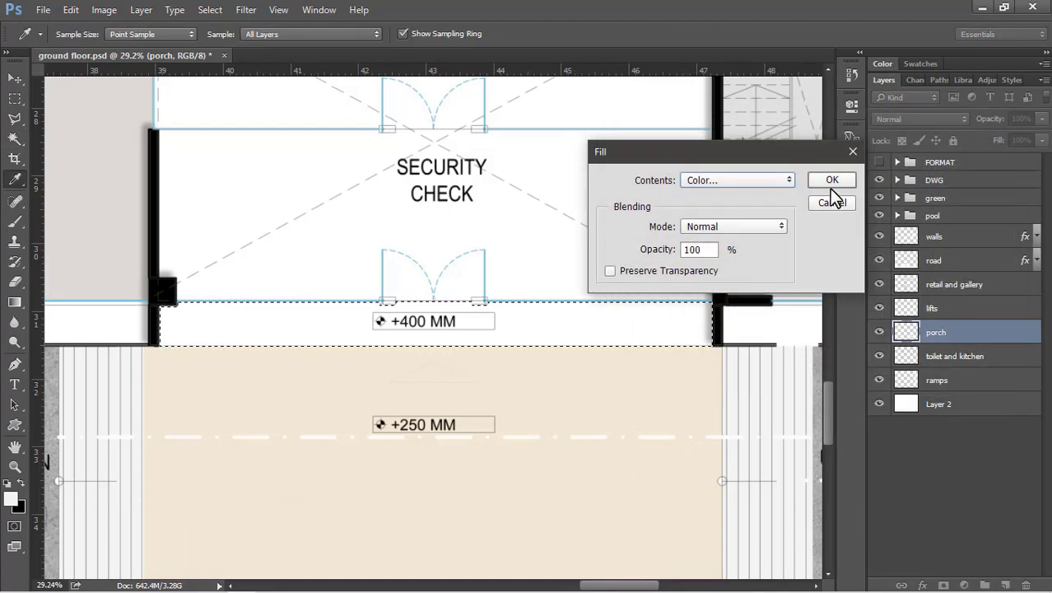
click(810, 182)
Select the security check area, including the entrance door swings, with the Magic Wand on the DWG layer.
scroll(719, 391, down, 4)
scroll(465, 188, up, 3)
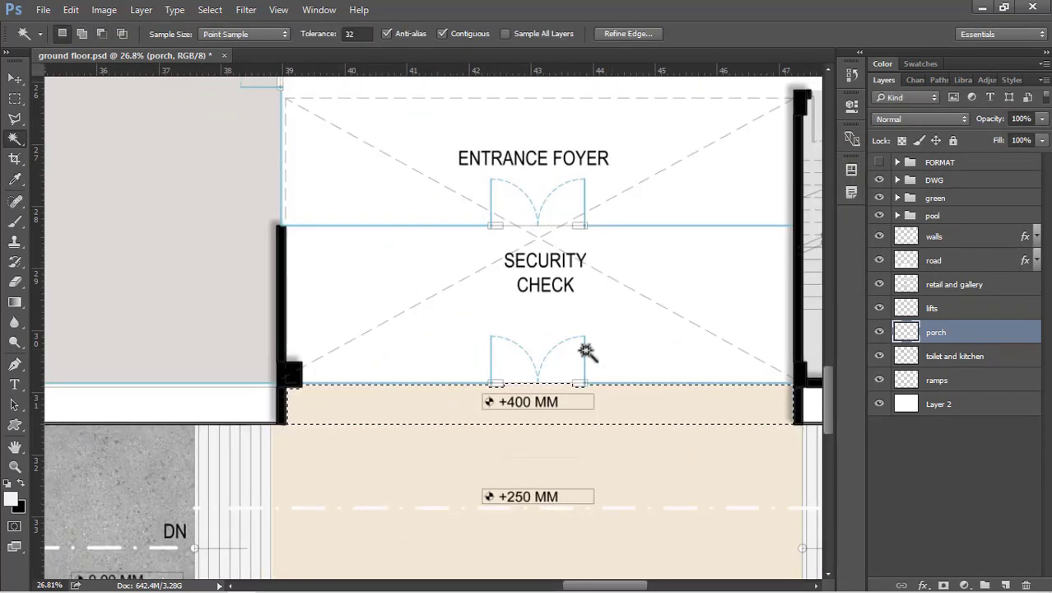
click(897, 179)
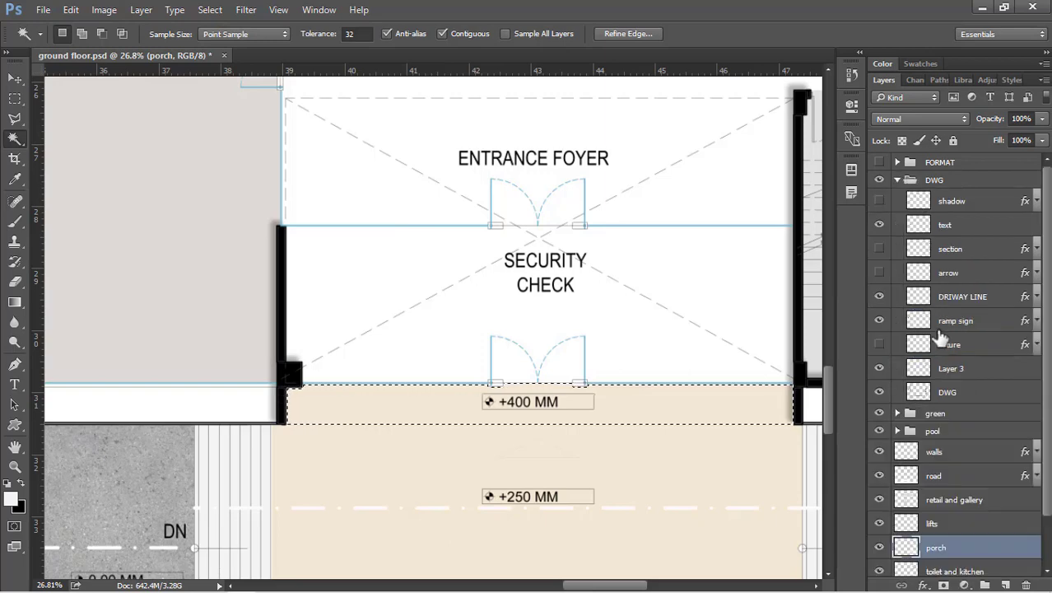
click(968, 398)
click(493, 301)
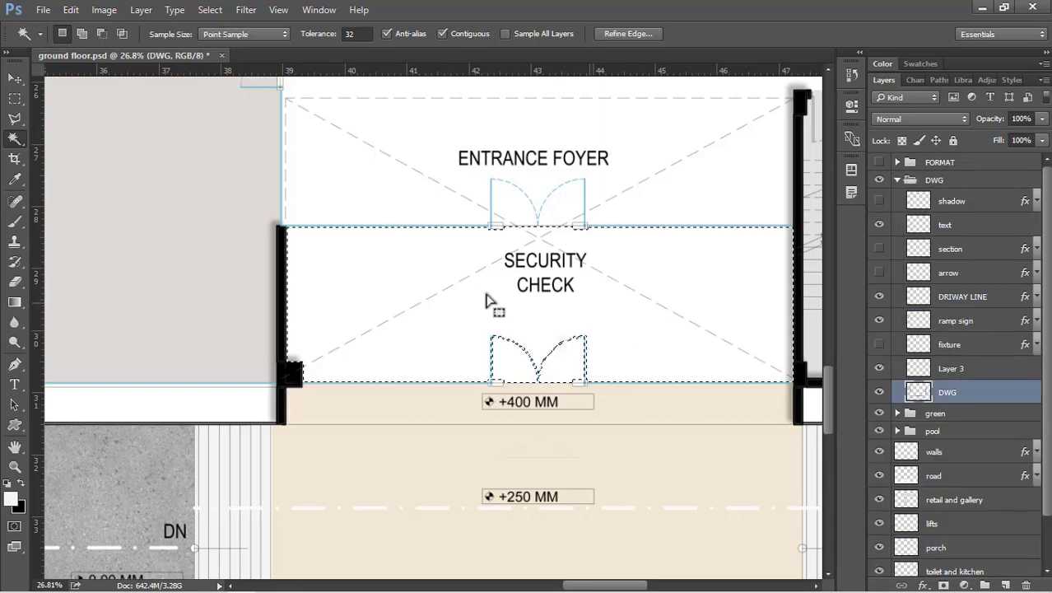
key(w)
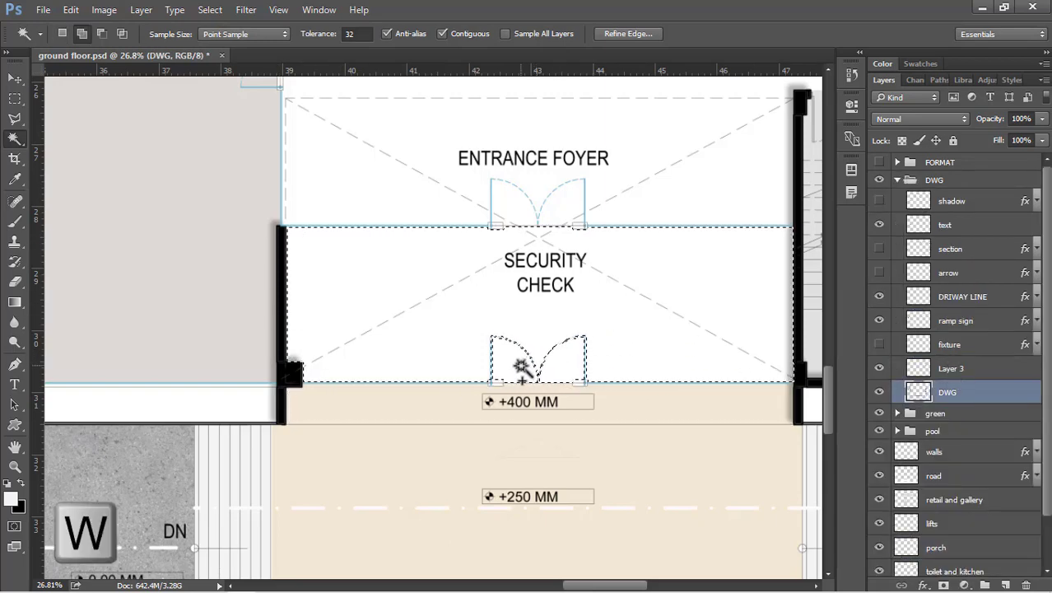
Collapse the DWG group and create a new layer named "security check" directly above the road layer.
click(897, 179)
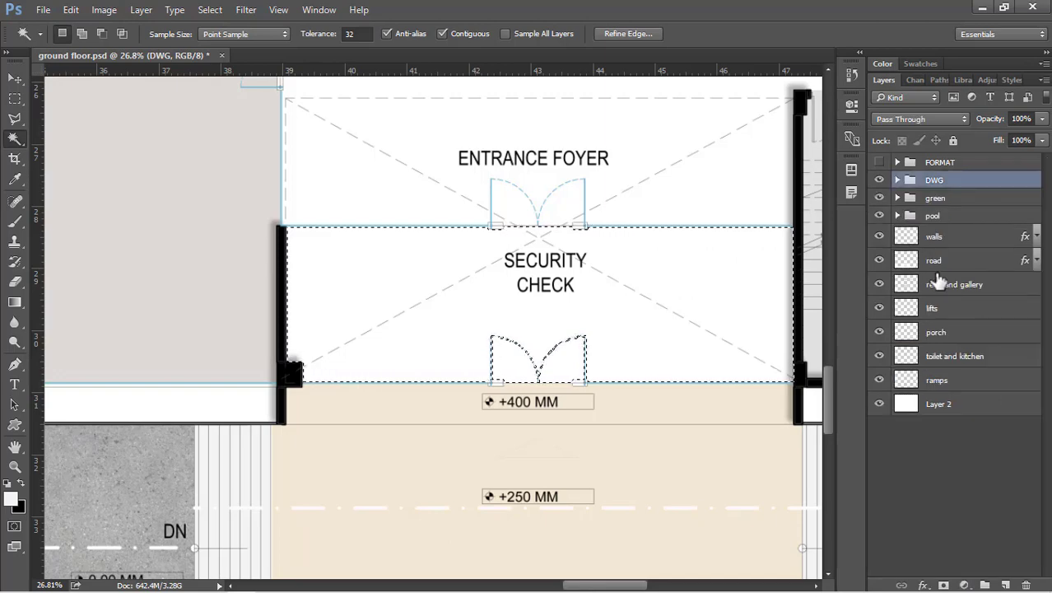
click(938, 260)
click(1005, 584)
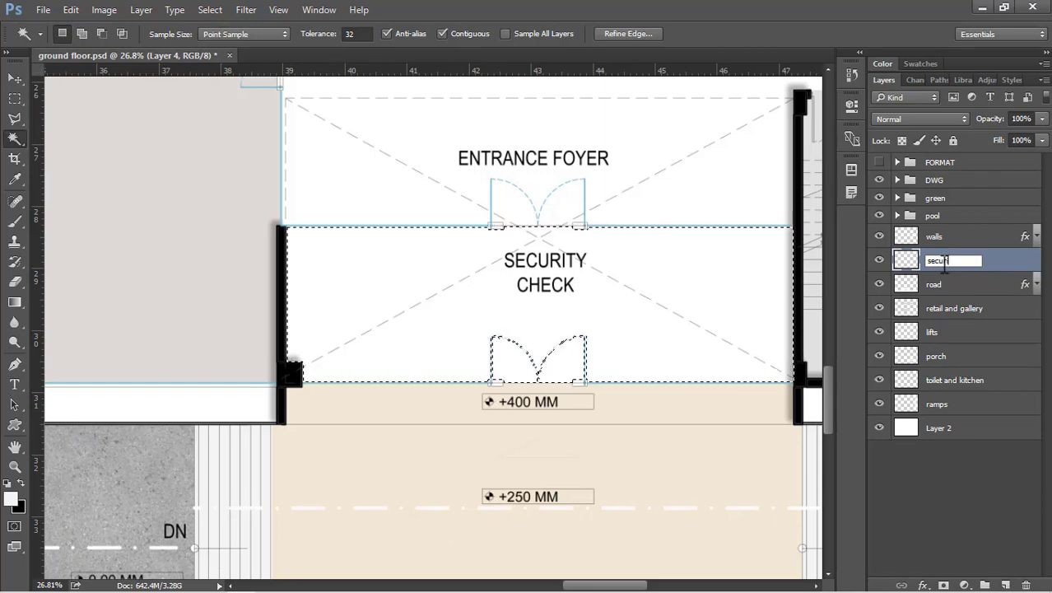
key(Return)
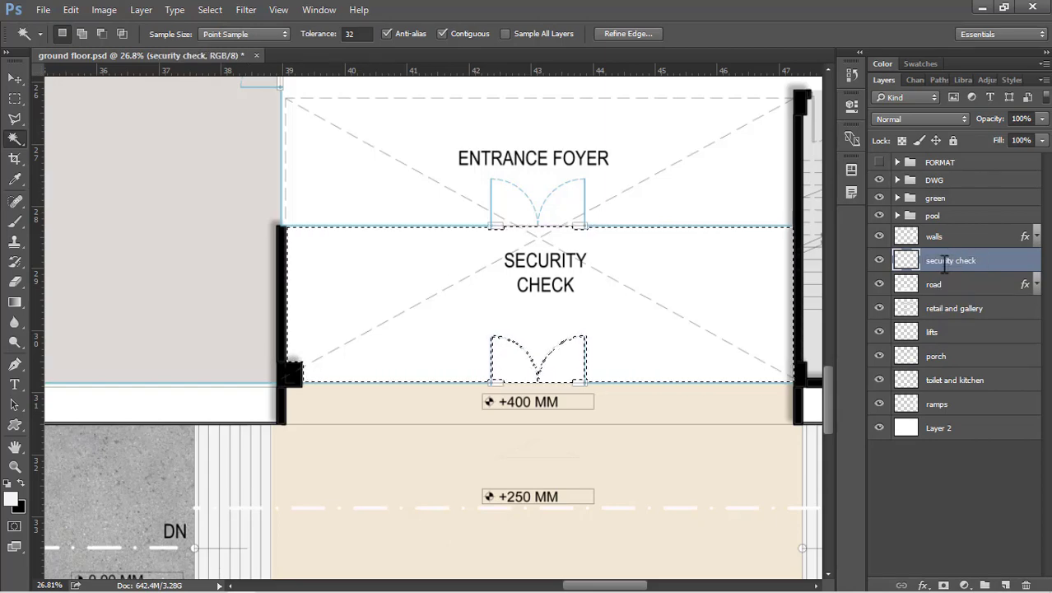
Fill the selected security check area with a darker beige of hue 28 and brightness 86%, and clear the selection.
key(shift+BackSpace)
click(729, 176)
click(699, 199)
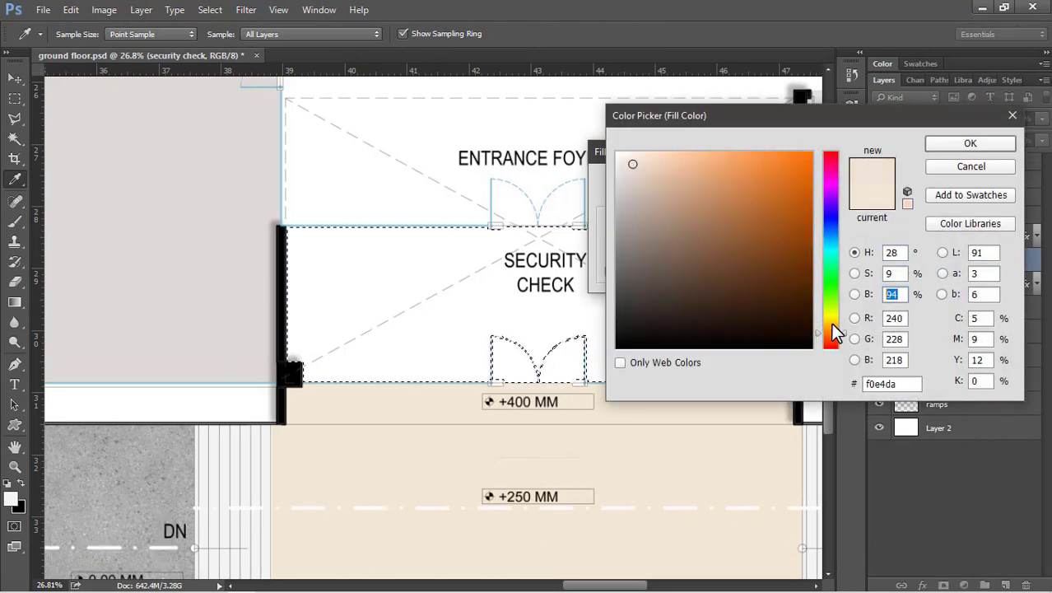
text(86)
click(963, 147)
click(749, 181)
key(w)
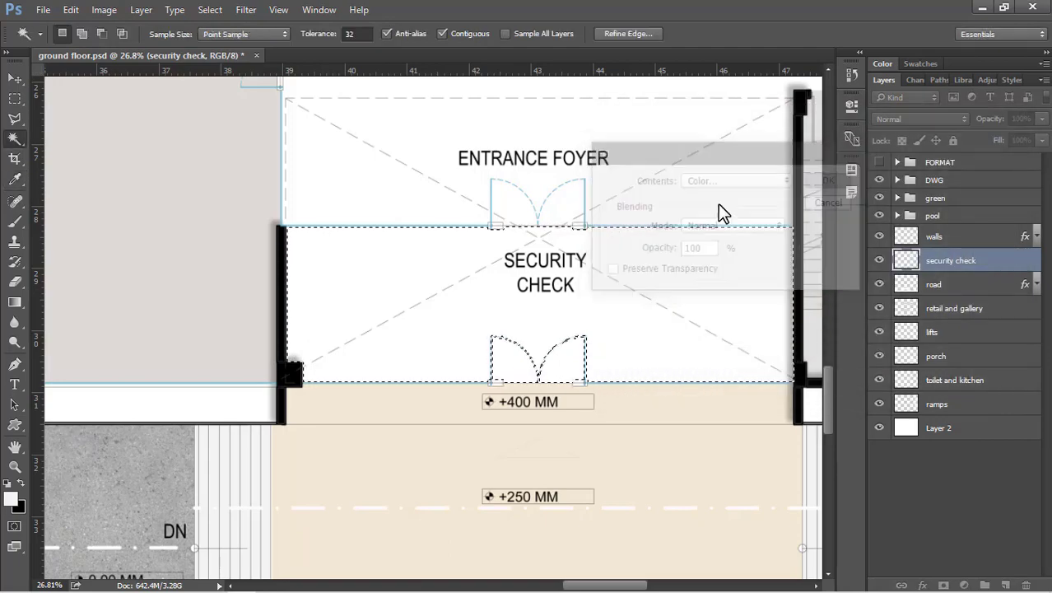
key(ctrl+d)
Select the connected corridors, reception and entrance foyer area with the Magic Wand on the DWG layer.
scroll(482, 394, down, 5)
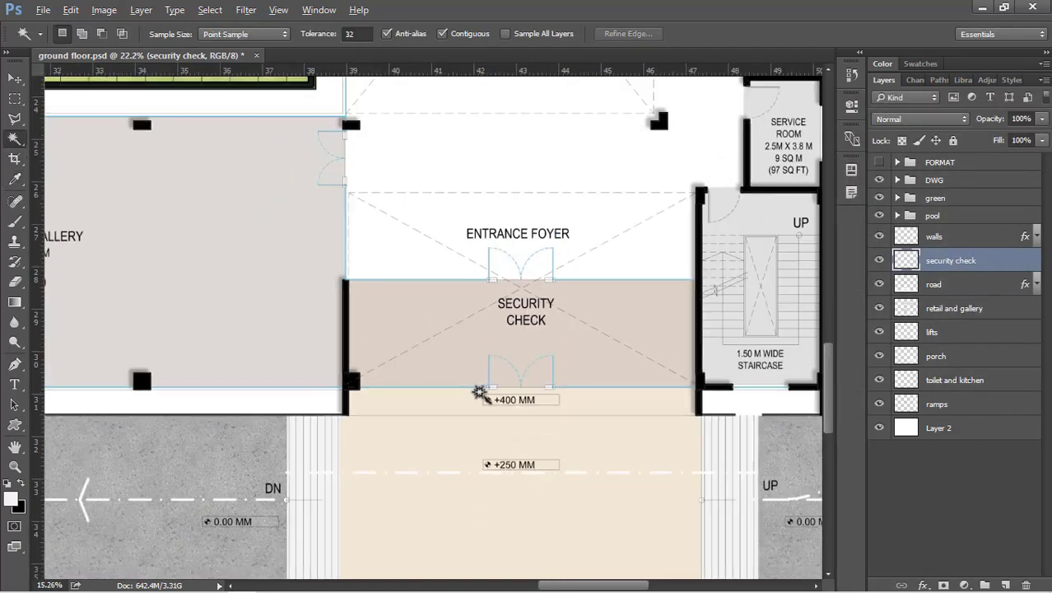
scroll(501, 481, down, 3)
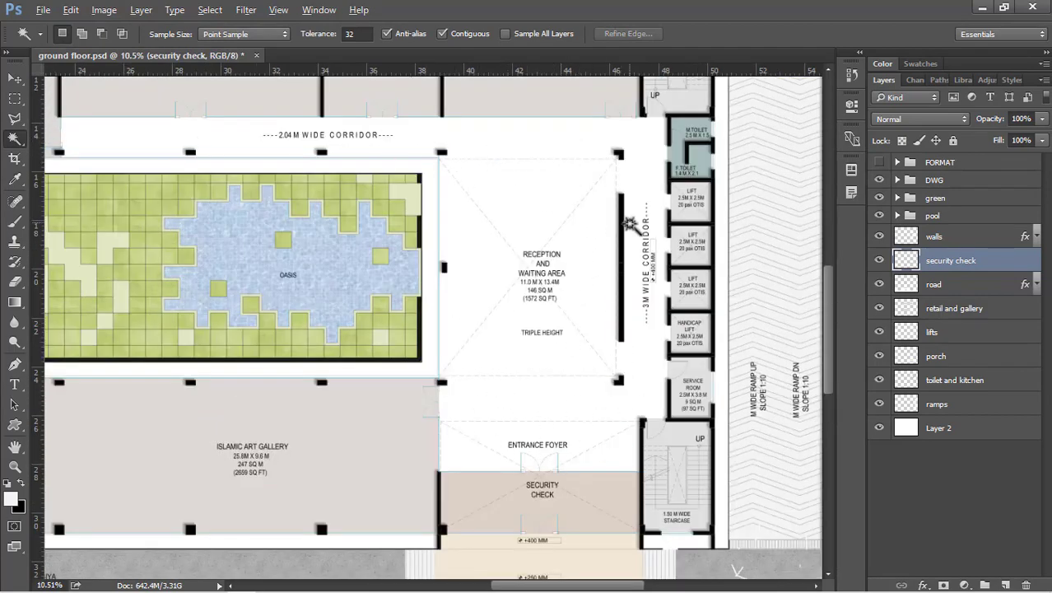
scroll(630, 224, up, 1)
click(920, 181)
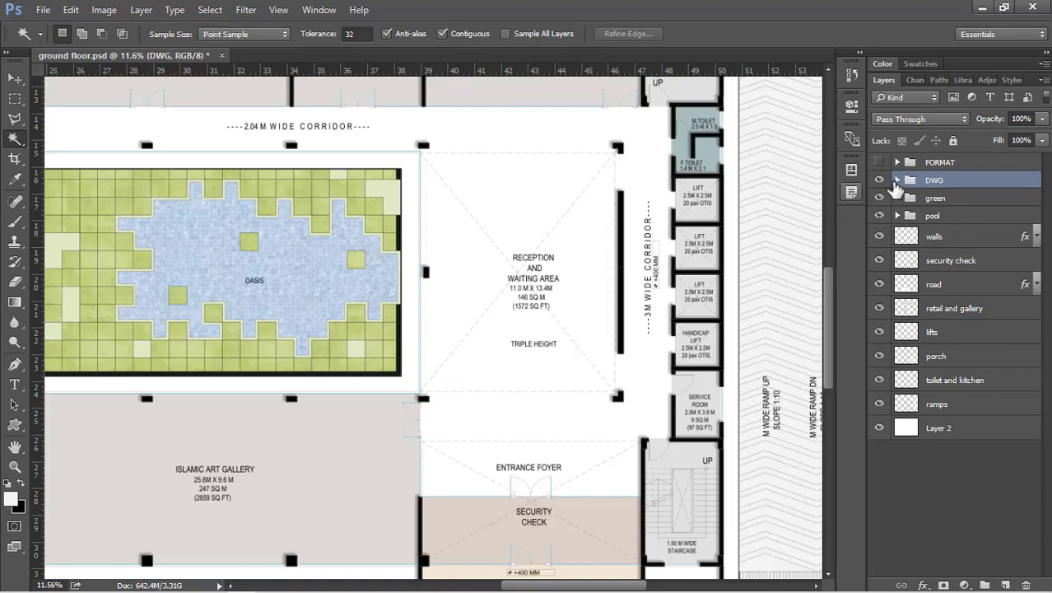
click(897, 180)
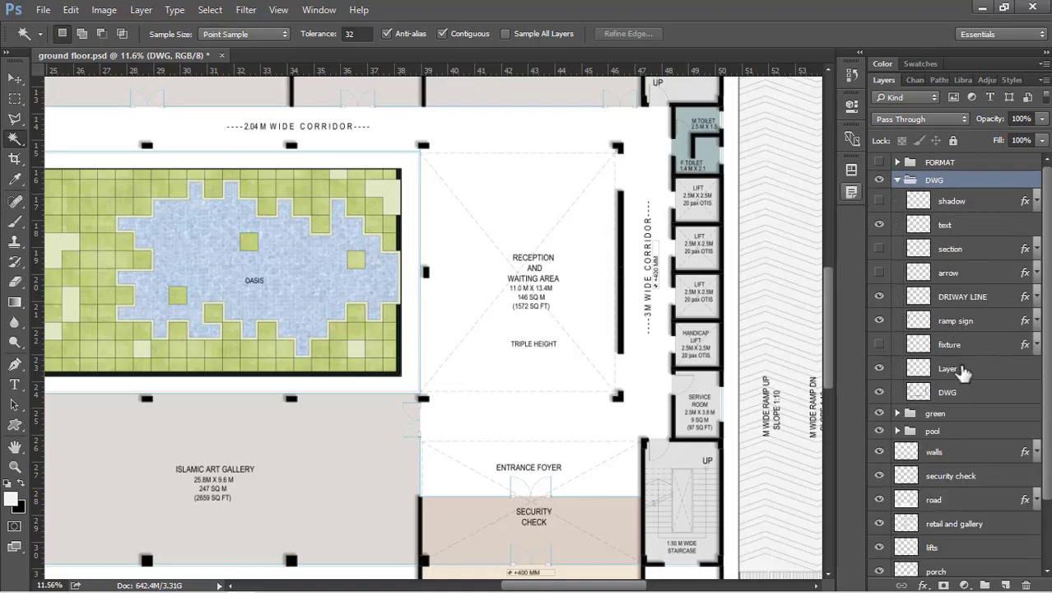
click(966, 398)
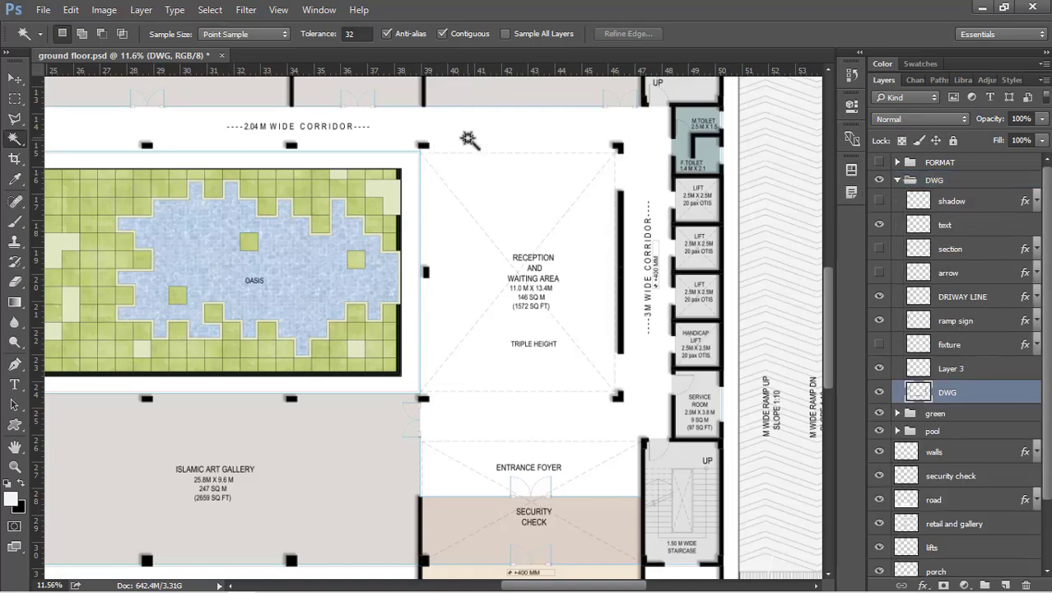
click(512, 293)
scroll(518, 293, down, 2)
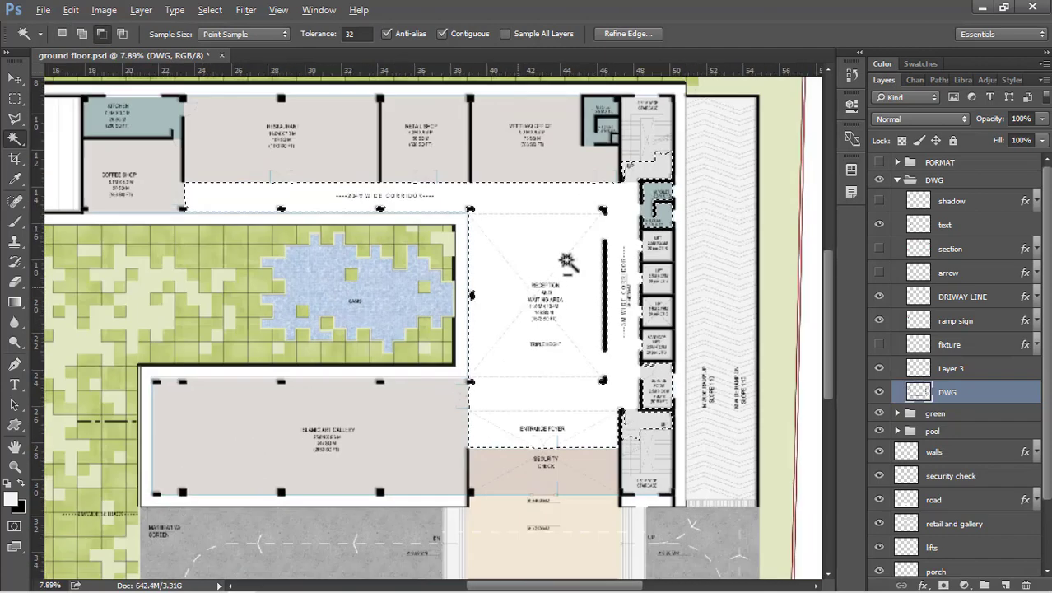
Subtract the upper staircase, the toilets and the lifts beside the corridor from the selection with the Rectangular Marquee.
scroll(567, 261, up, 5)
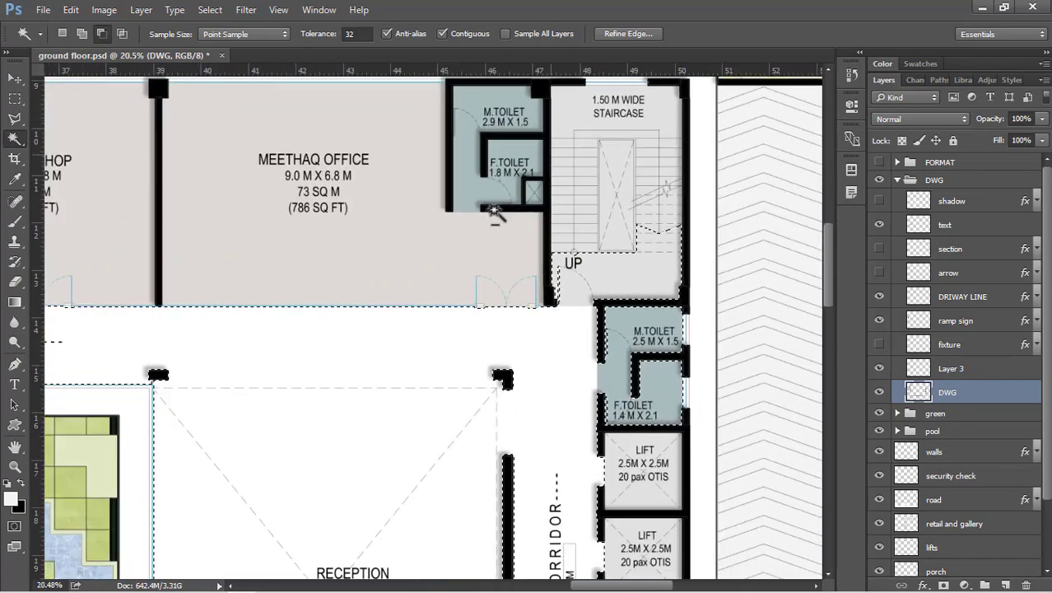
scroll(638, 257, up, 2)
key(m)
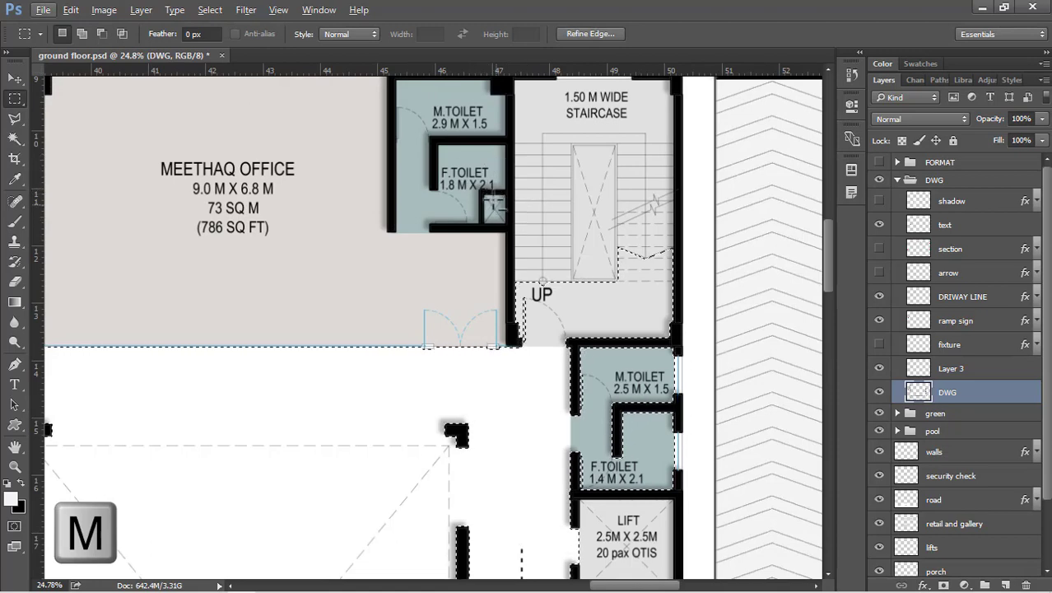
drag(459, 152, 730, 345)
alt+scroll(574, 332, down, 2)
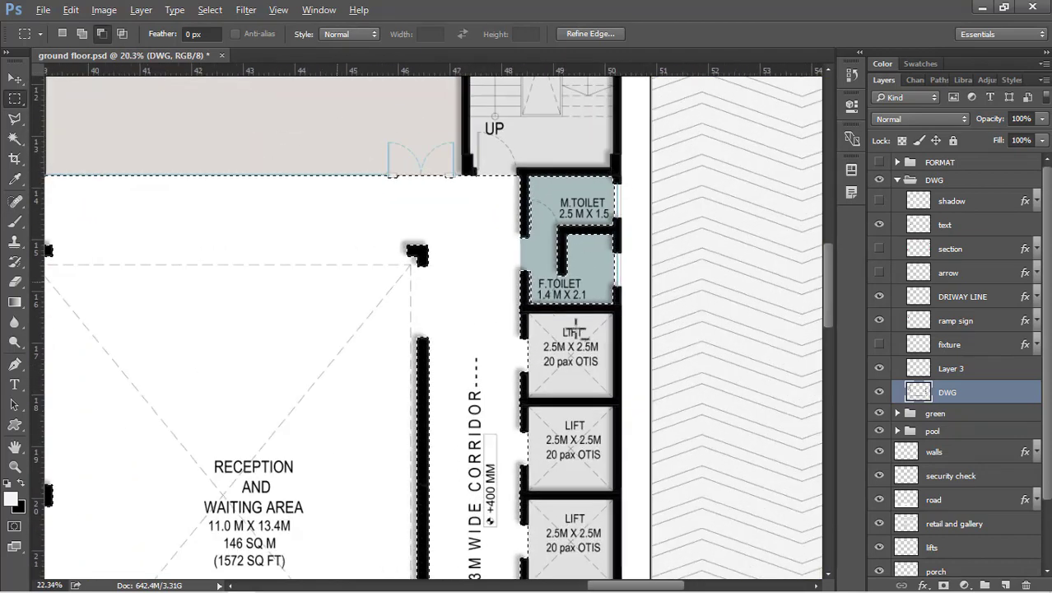
drag(643, 141, 521, 507)
Subtract the staircase beside the entrance foyer and security check from the corridor and reception selection.
scroll(520, 507, down, 3)
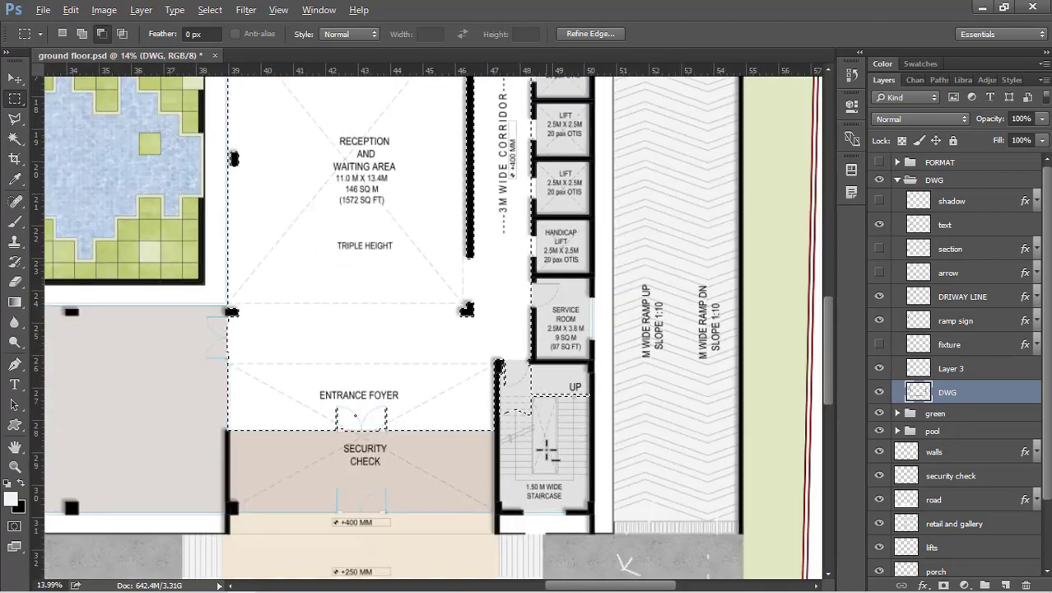
scroll(546, 451, up, 4)
drag(665, 459, 477, 325)
scroll(563, 376, down, 5)
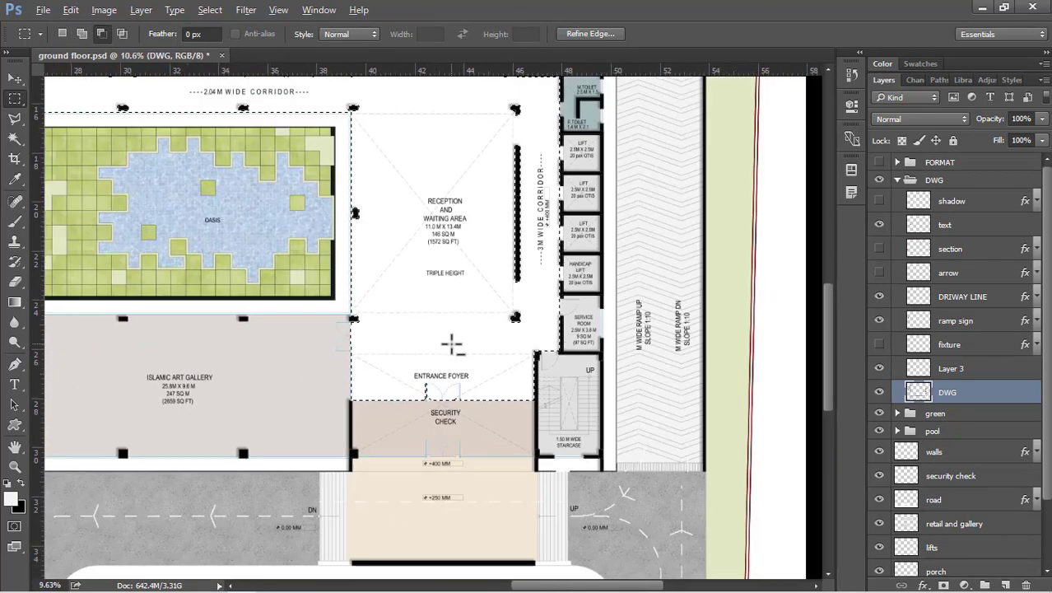
drag(667, 350, 746, 381)
Collapse the DWG group and create a new layer named "corridor" directly above the road layer.
click(897, 180)
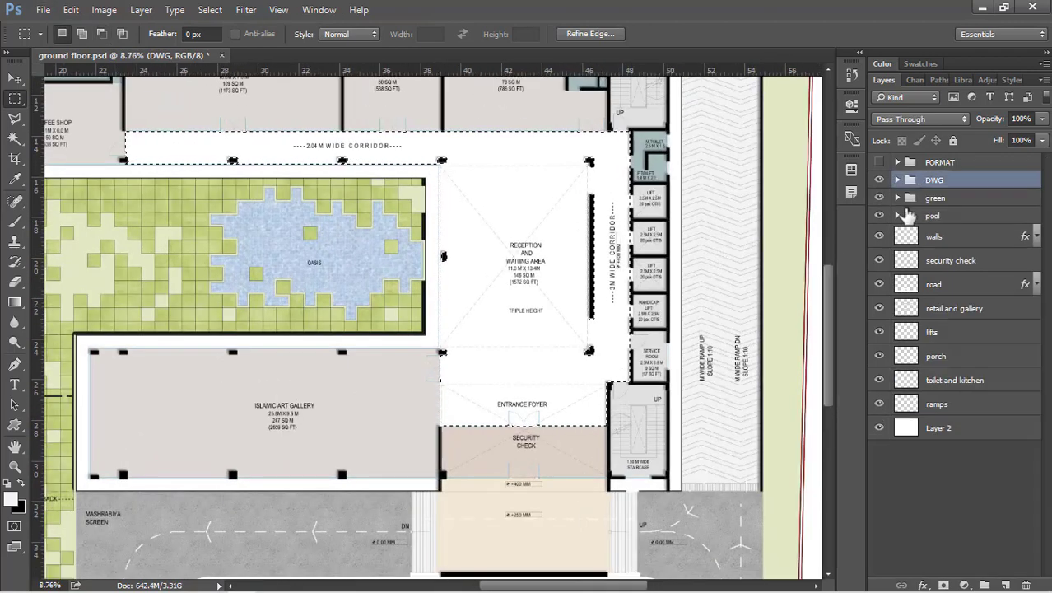
click(961, 288)
click(1005, 584)
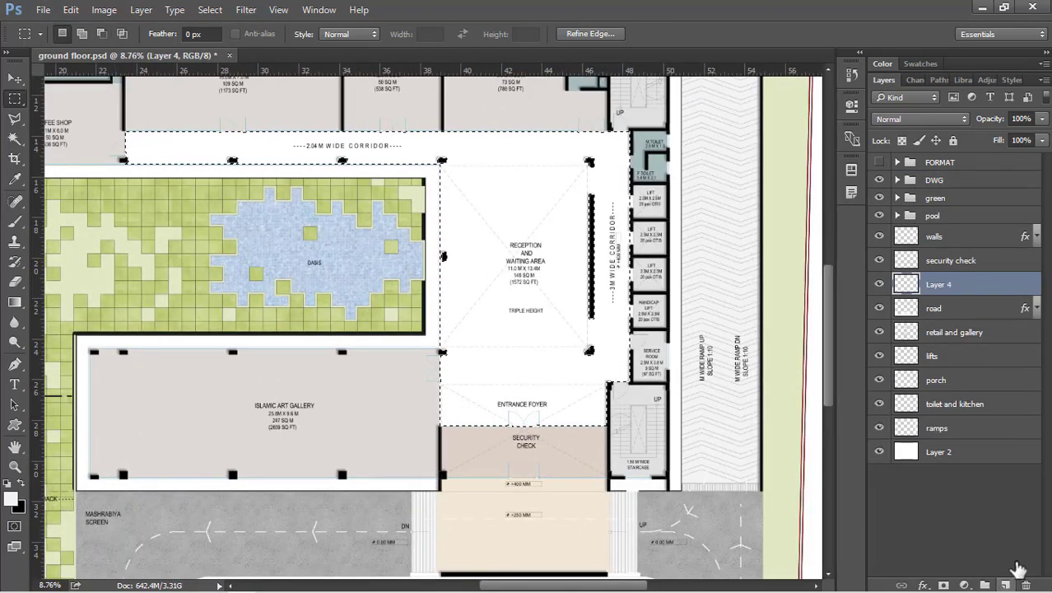
double_click(948, 286)
text(co)
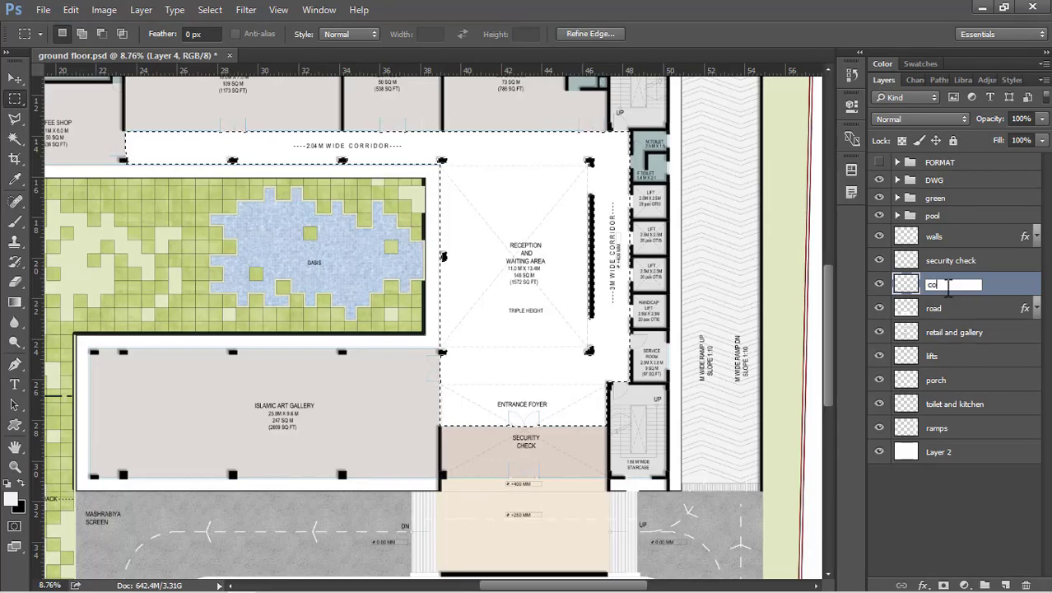
text(rr)
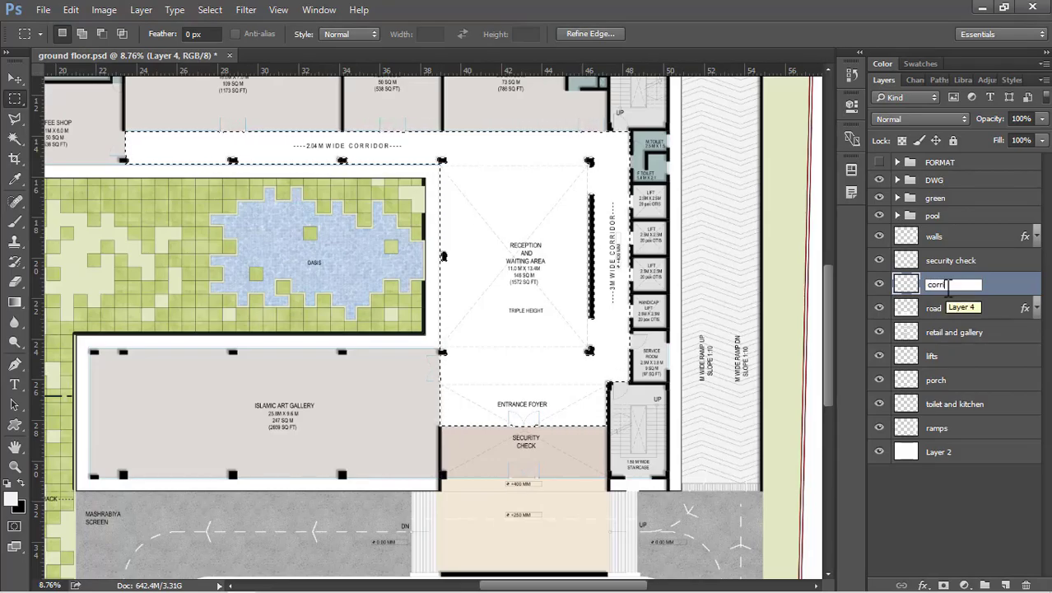
text(id)
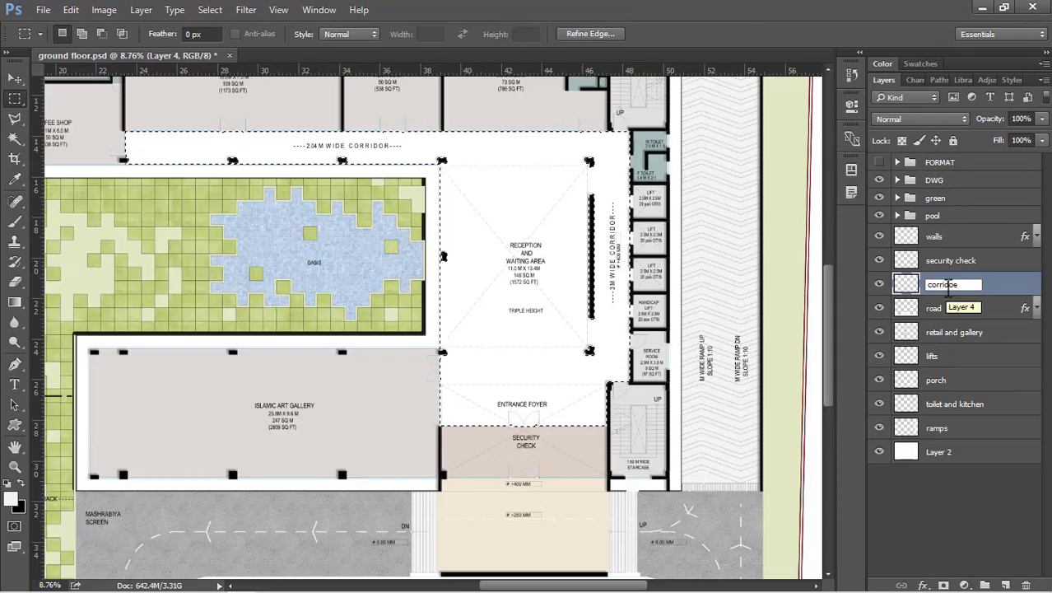
text(or)
key(Return)
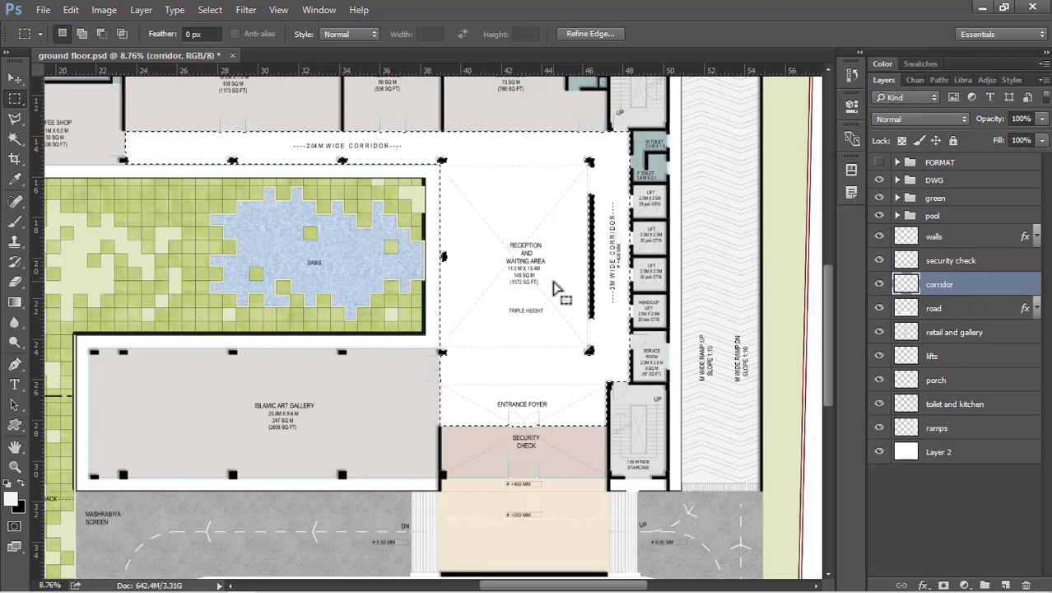
Fill the selected corridor and reception area with a pale beige of hue 42, saturation 5% and brightness 94%, and clear the selection.
key(shift+BackSpace)
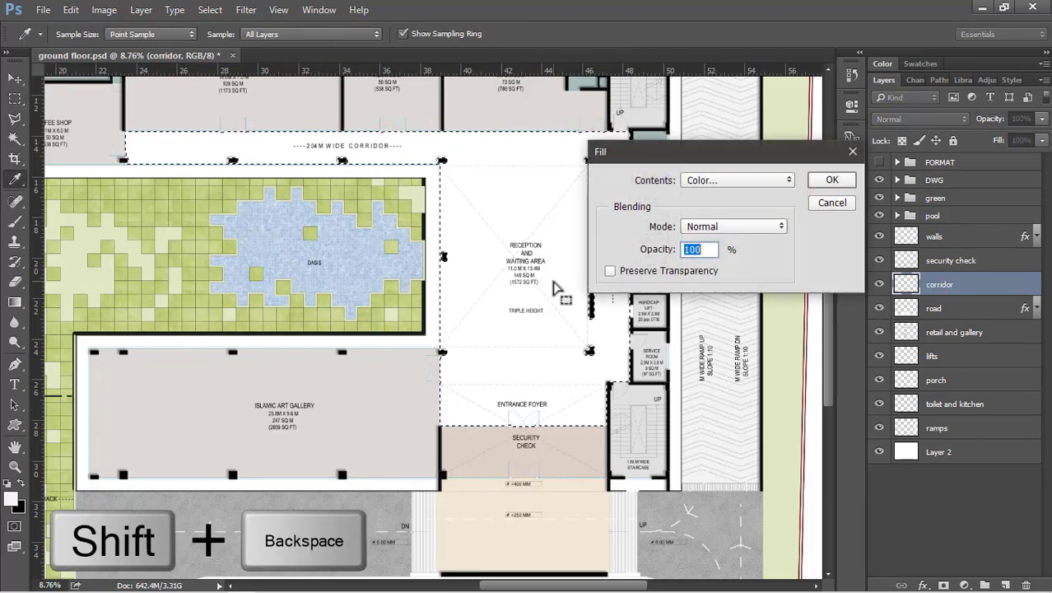
click(754, 180)
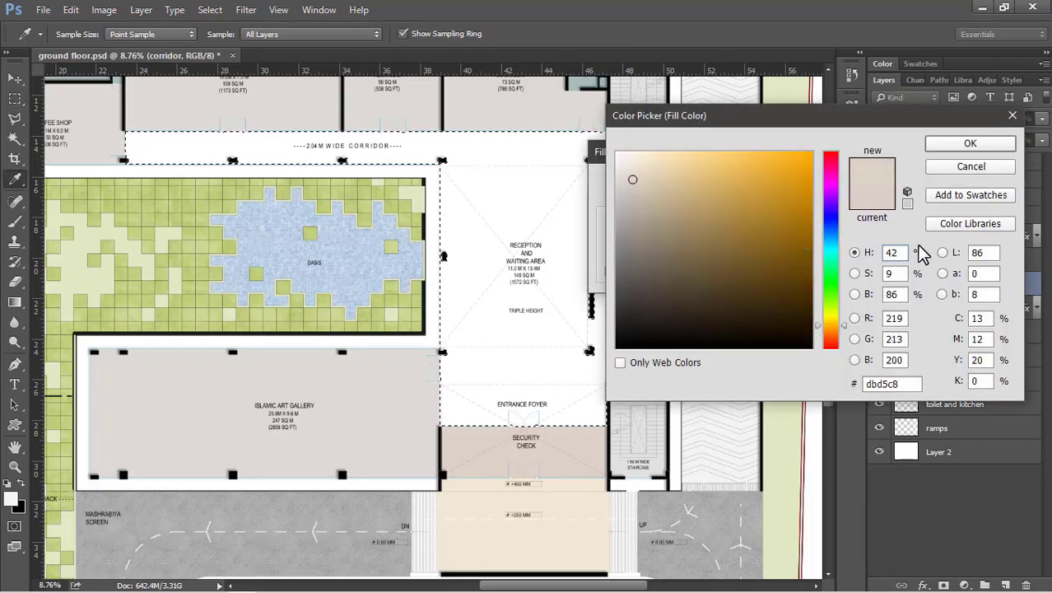
drag(905, 274, 829, 269)
text(5)
drag(906, 296, 794, 298)
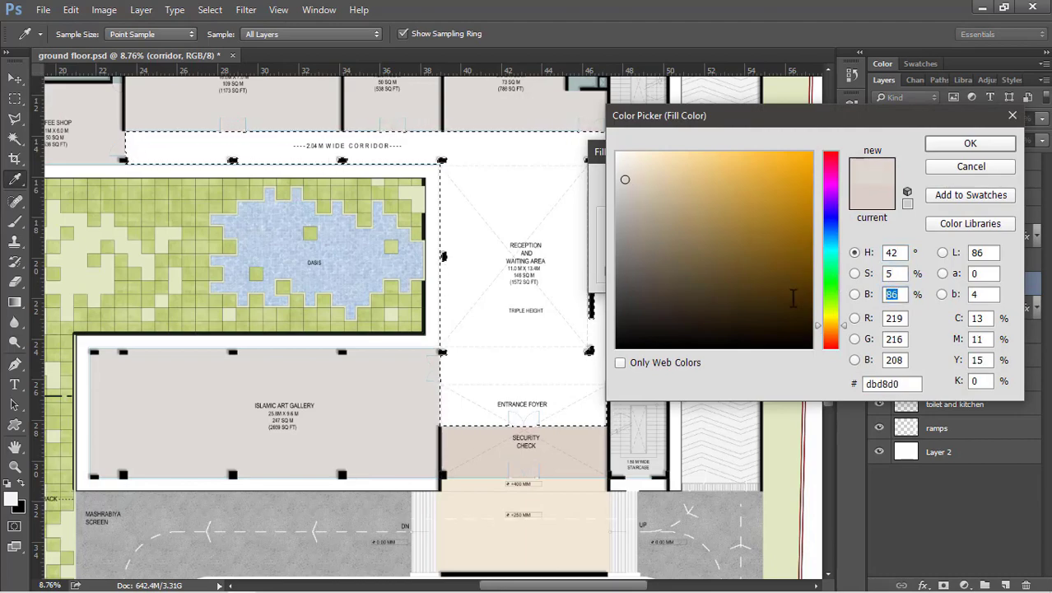
text(94)
click(959, 147)
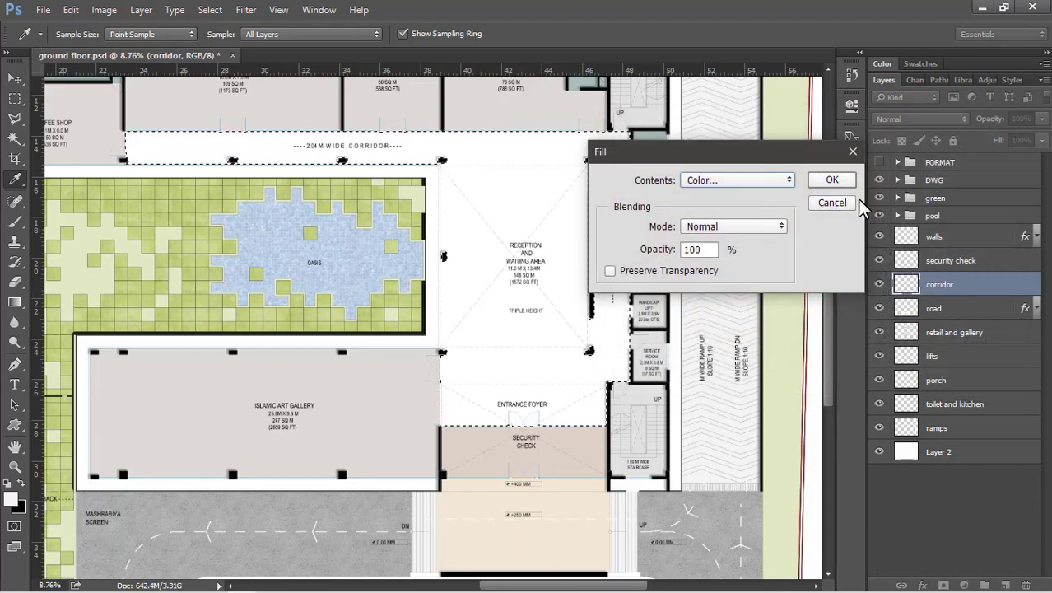
click(832, 180)
key(m)
key(ctrl+d)
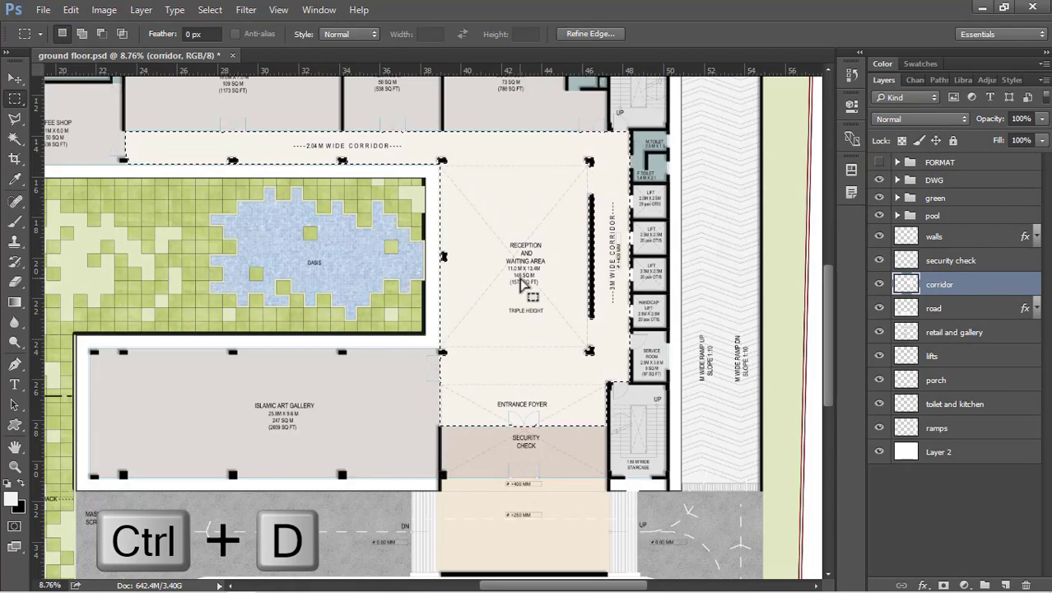
Create a new layer above the corridor layer and marquee-select the whole striped area beside the kitchen and coffee shop.
key(v)
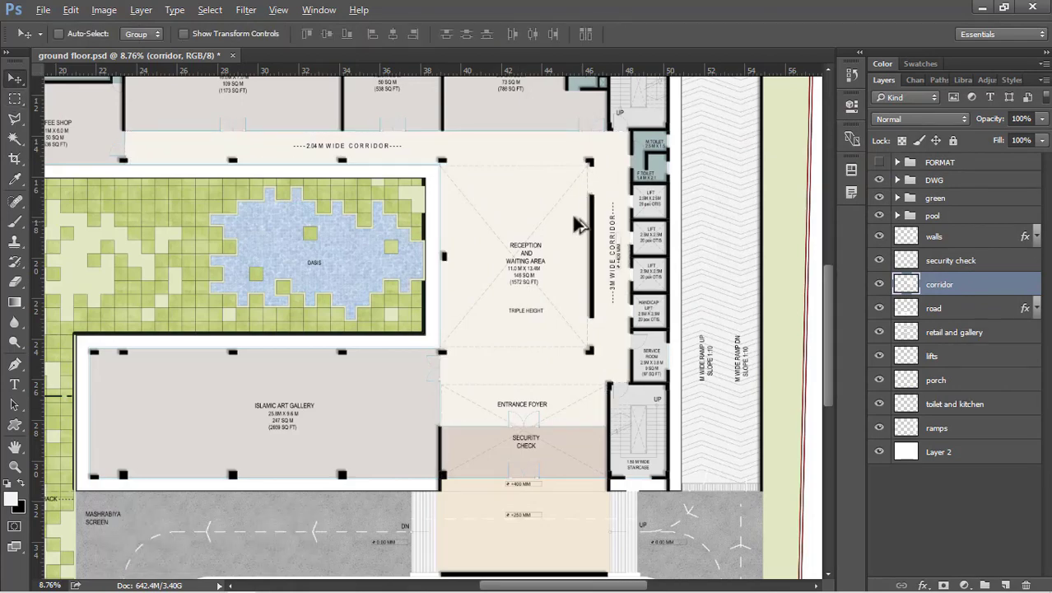
scroll(576, 227, down, 5)
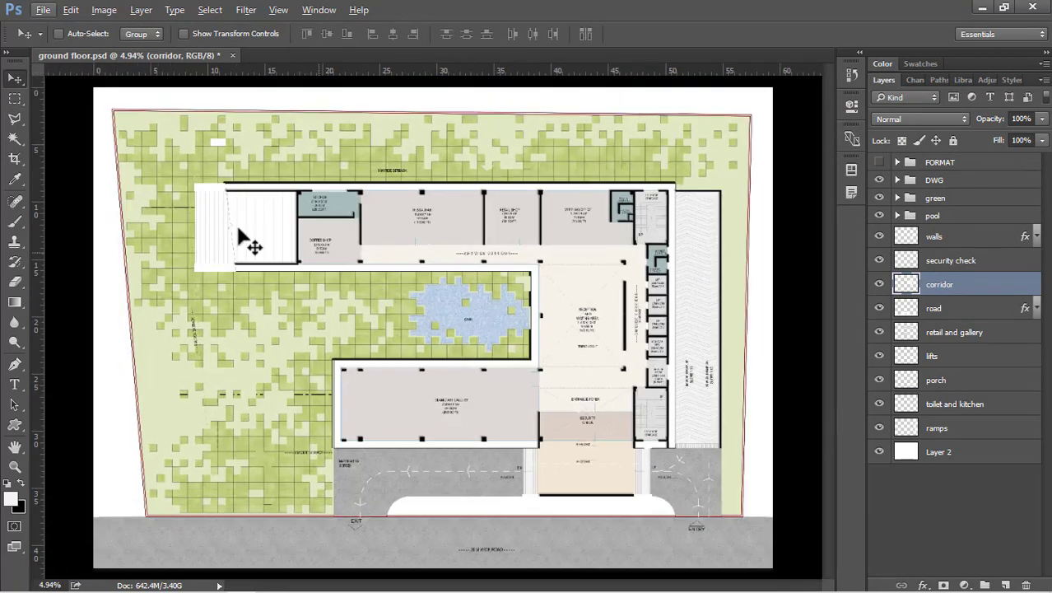
scroll(243, 239, up, 6)
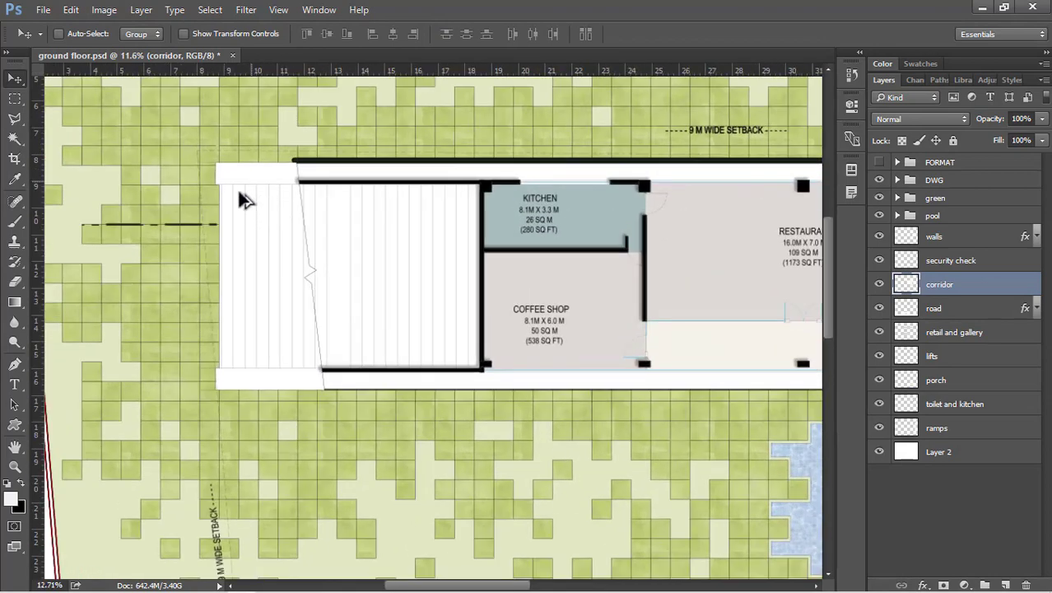
scroll(243, 198, up, 3)
scroll(313, 437, down, 1)
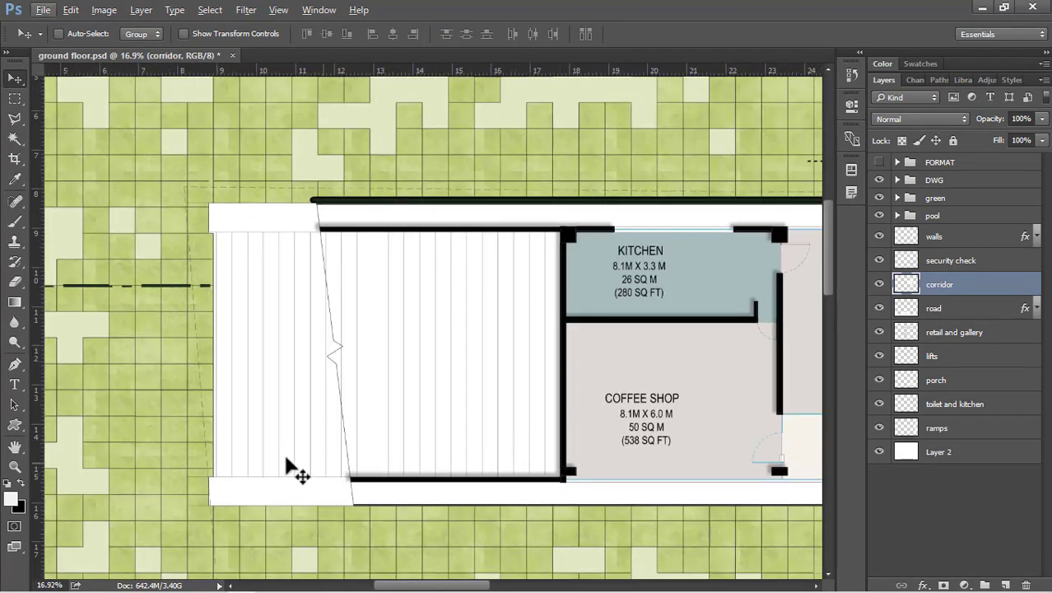
click(1005, 584)
key(m)
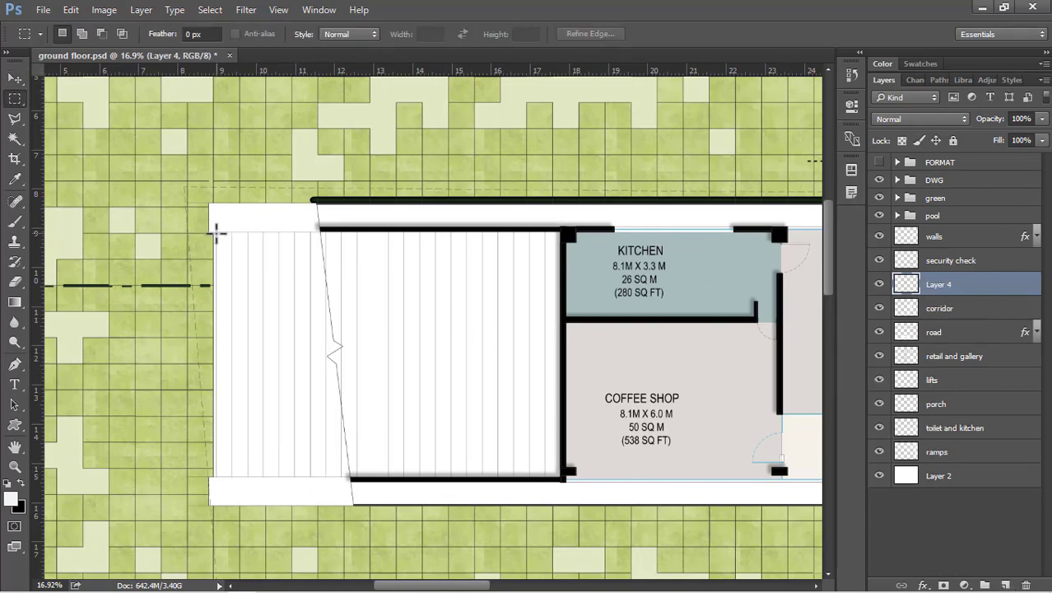
key(m)
drag(213, 233, 560, 477)
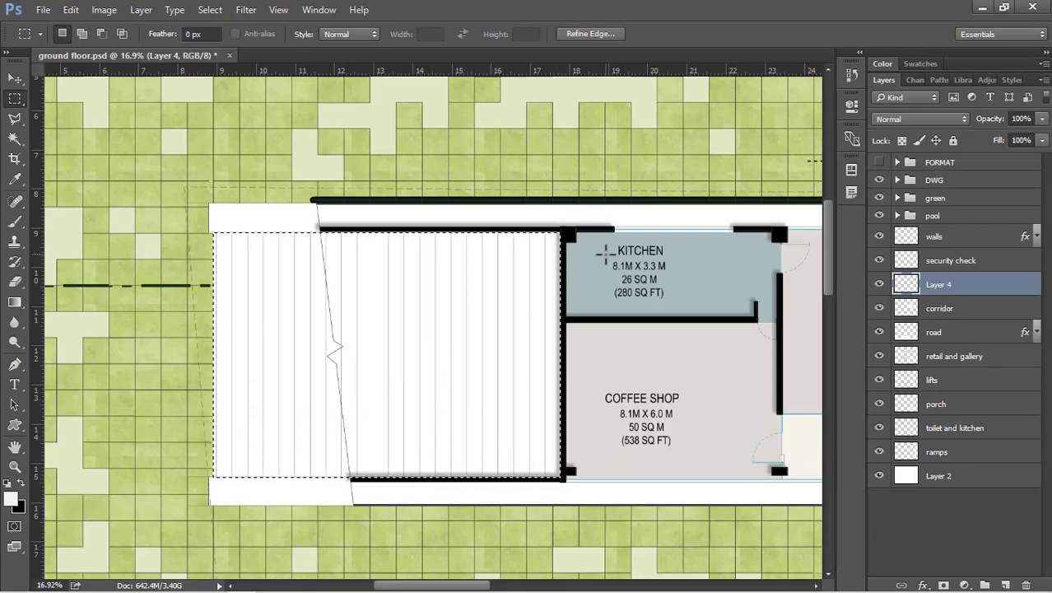
Fill the selected striped area with white (ffffff).
key(shift+BackSpace)
click(704, 180)
text(ffffff)
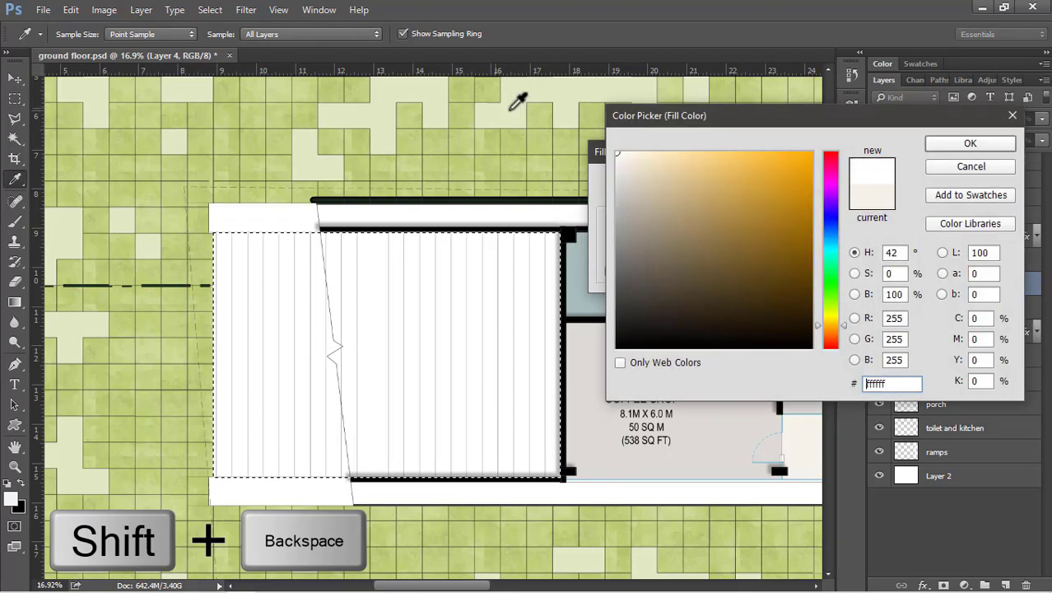
click(948, 145)
click(827, 179)
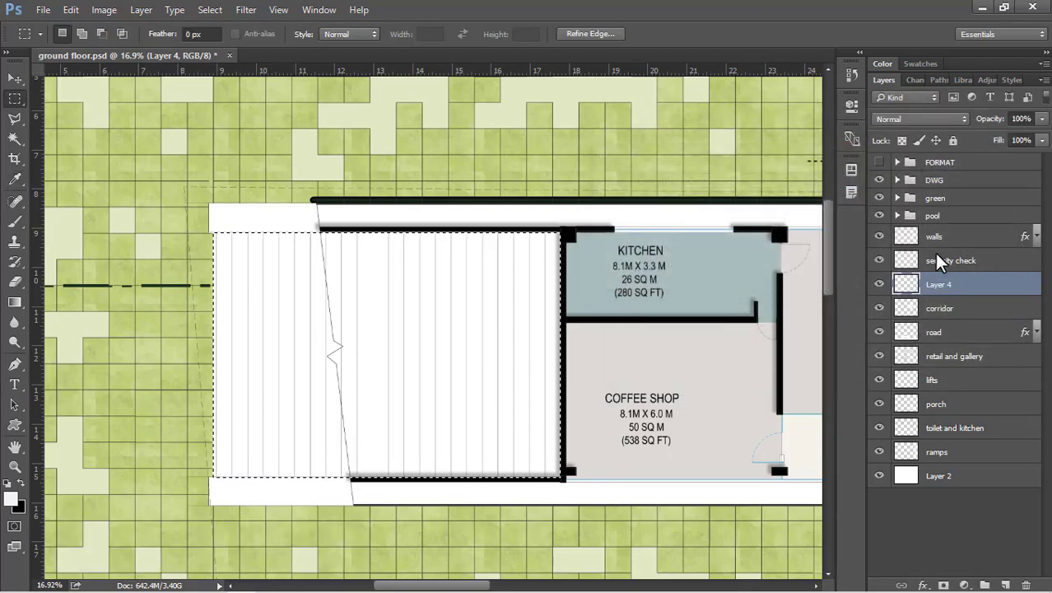
Add a linear gray-to-white Gradient Overlay at an angle of 180° to the new striped-area layer.
double_click(1012, 288)
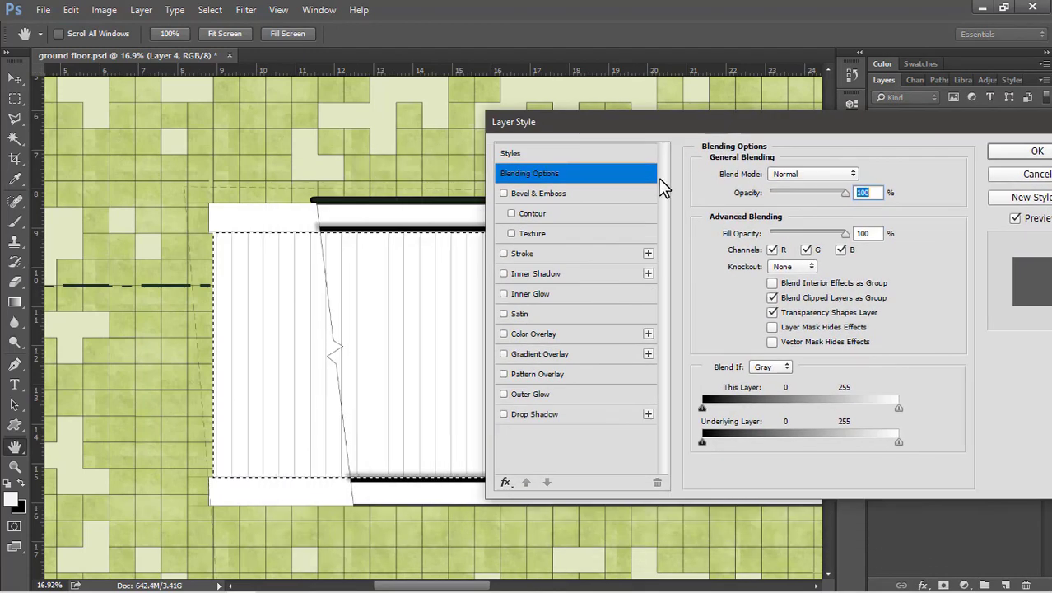
click(552, 334)
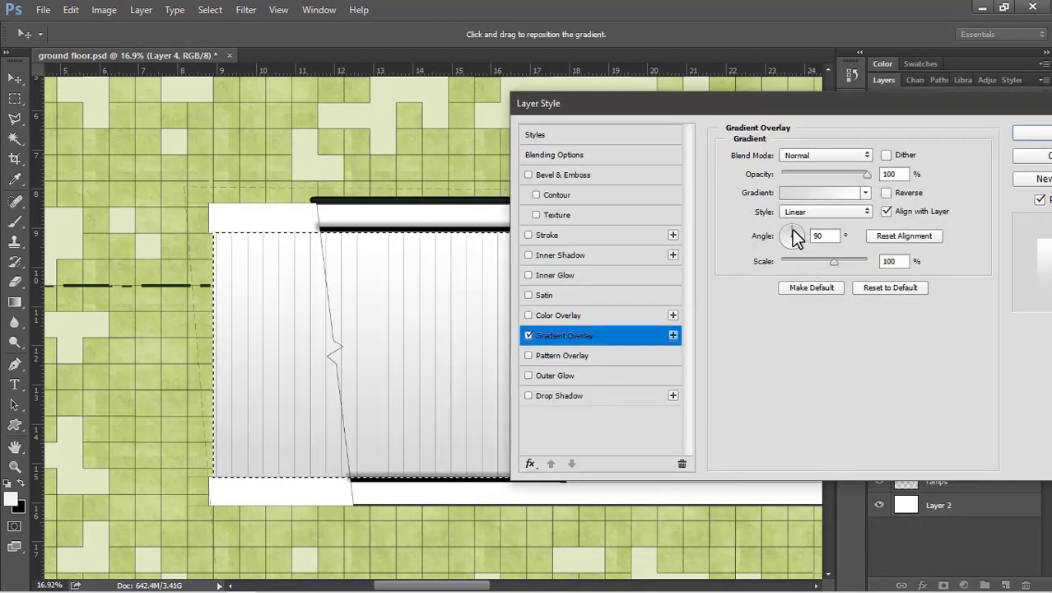
text(180)
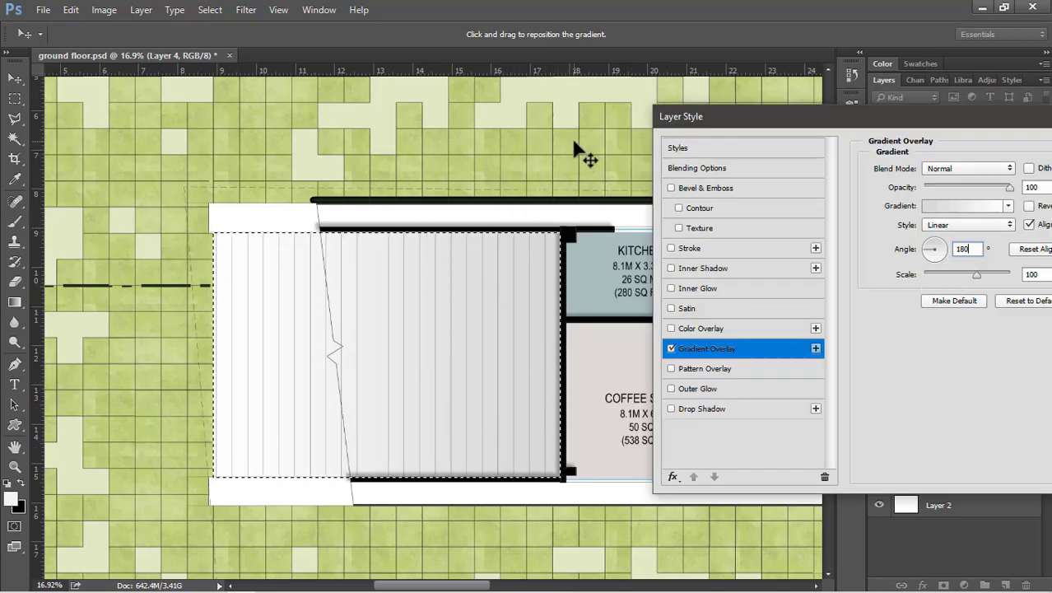
drag(867, 117, 829, 123)
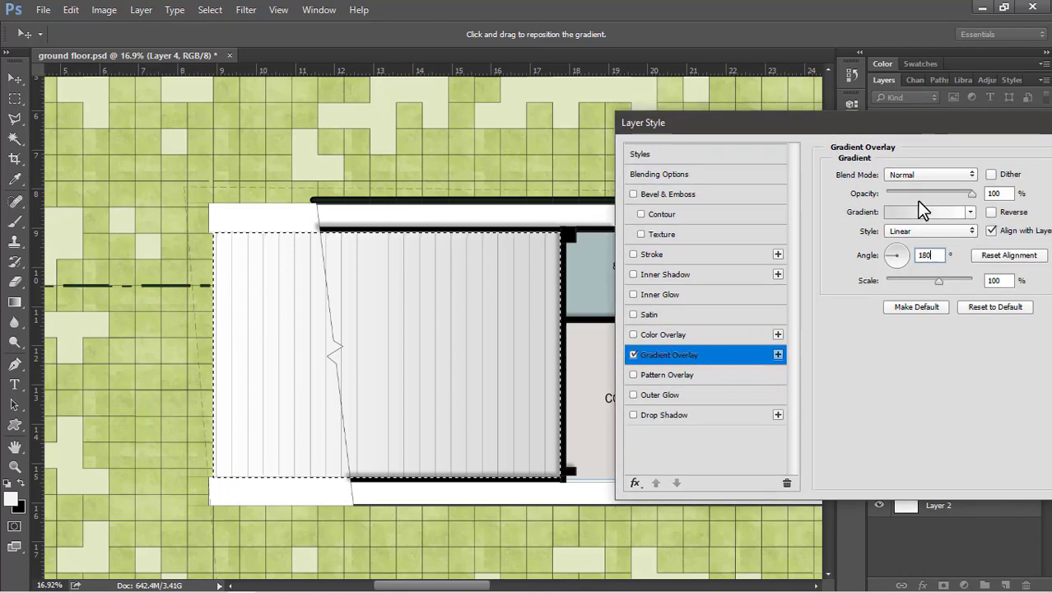
Set the gradient's gray stop to 90% brightness, apply the layer style and clear the selection.
click(919, 216)
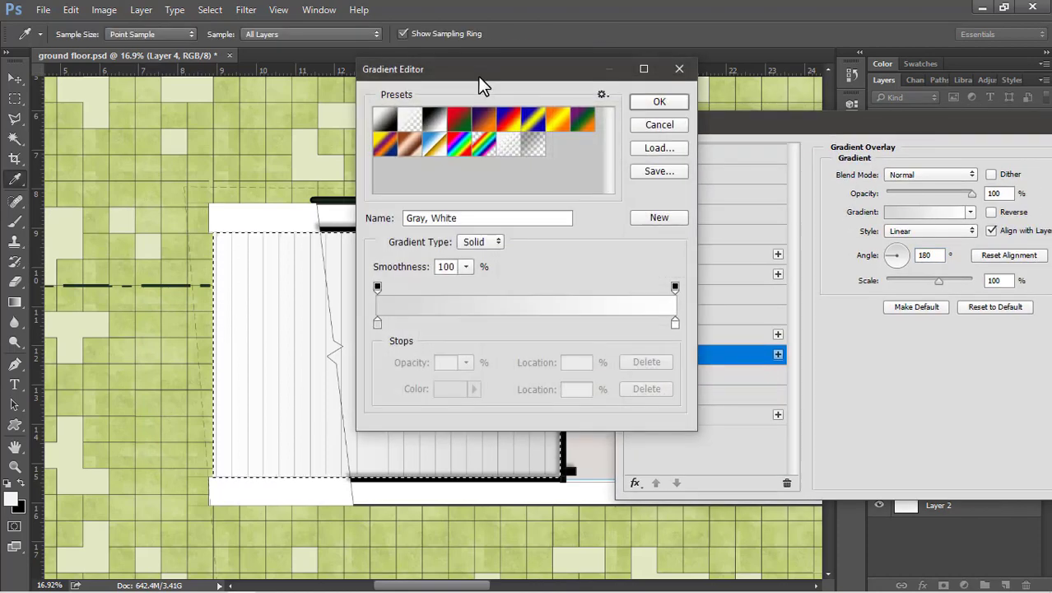
drag(478, 76, 797, 102)
click(699, 353)
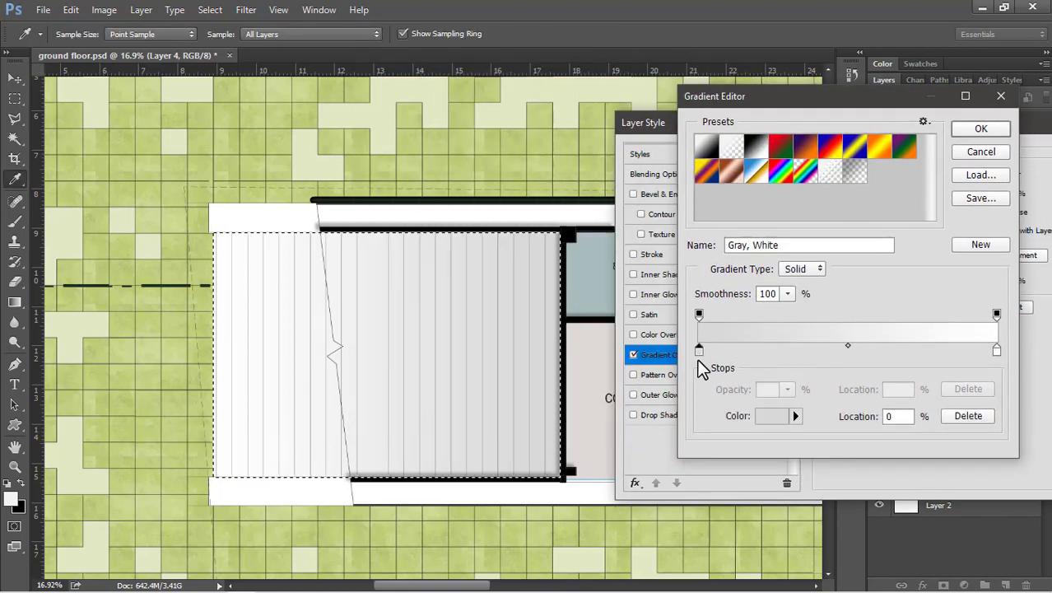
click(771, 416)
drag(900, 294, 862, 293)
text(90)
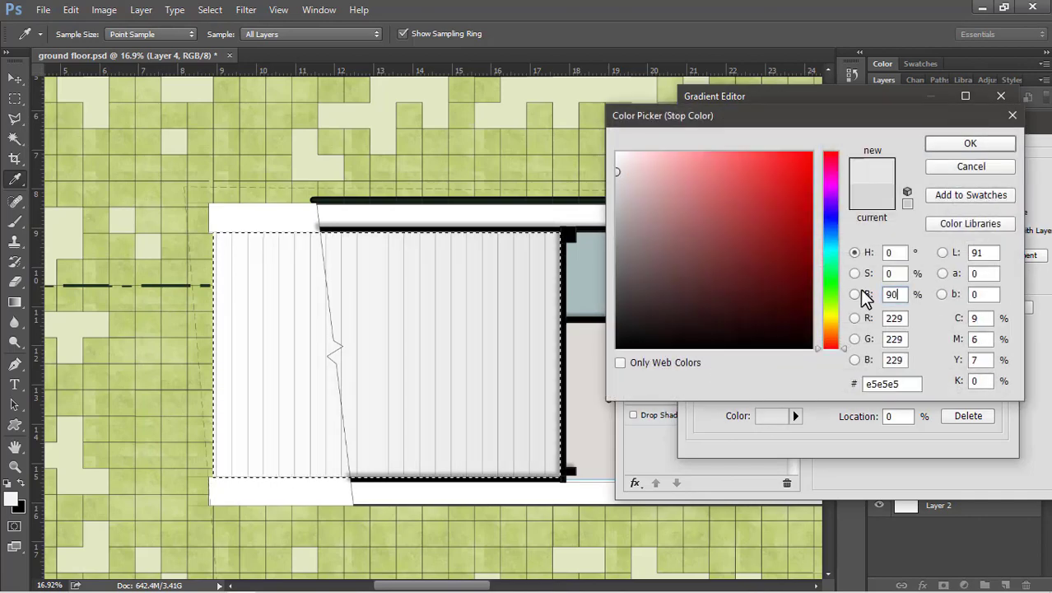
click(962, 150)
drag(902, 99, 586, 144)
click(850, 146)
click(936, 176)
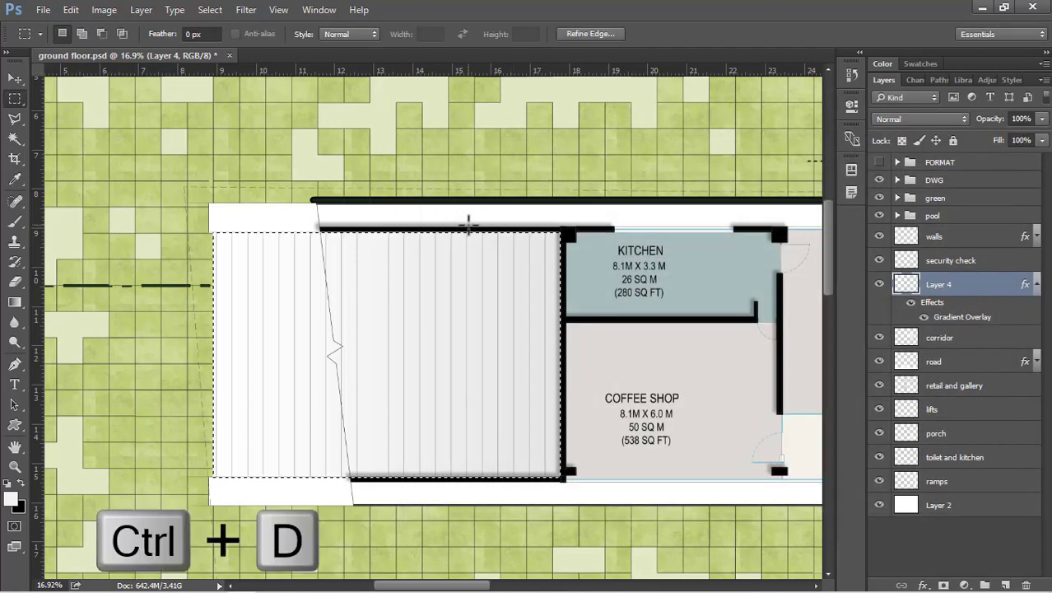
key(v)
Set the foreground colour to the dark red (850000) sampled from the site boundary lines.
scroll(350, 535, down, 3)
scroll(350, 535, up, 2)
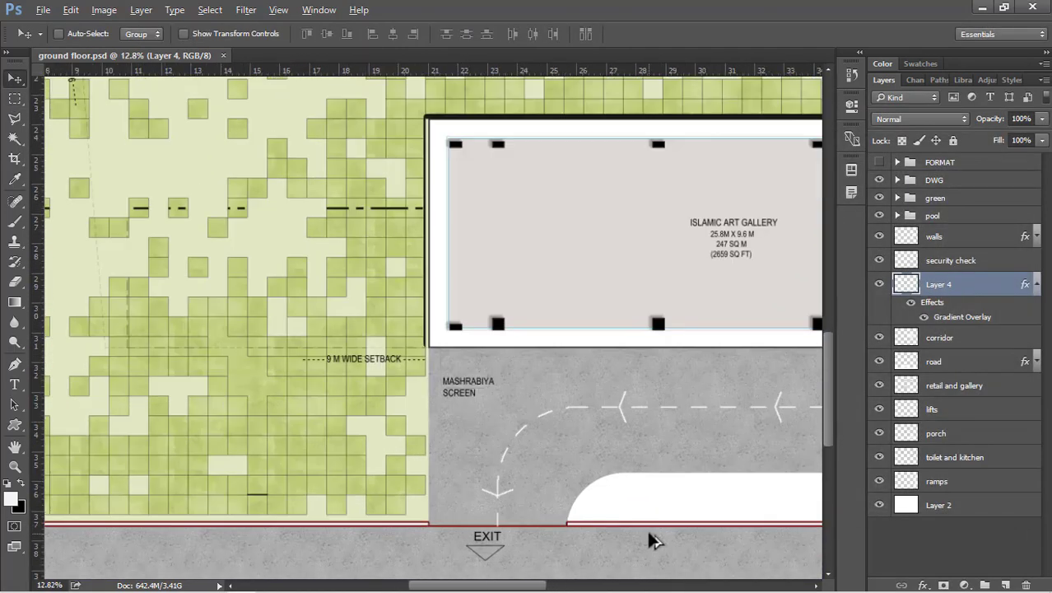
scroll(646, 527, down, 2)
scroll(169, 527, up, 3)
scroll(202, 505, up, 4)
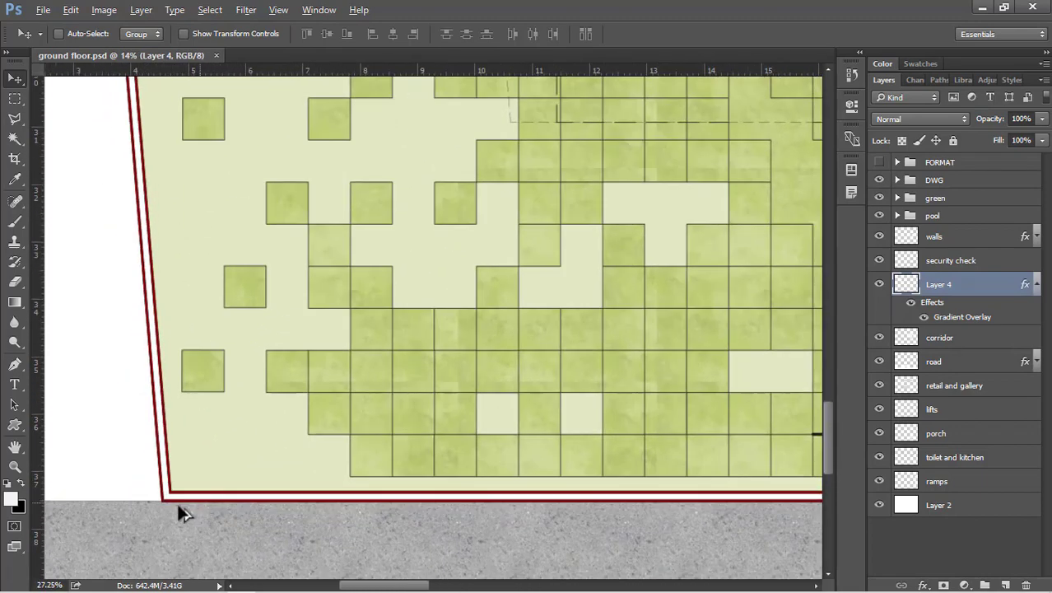
scroll(190, 510, up, 5)
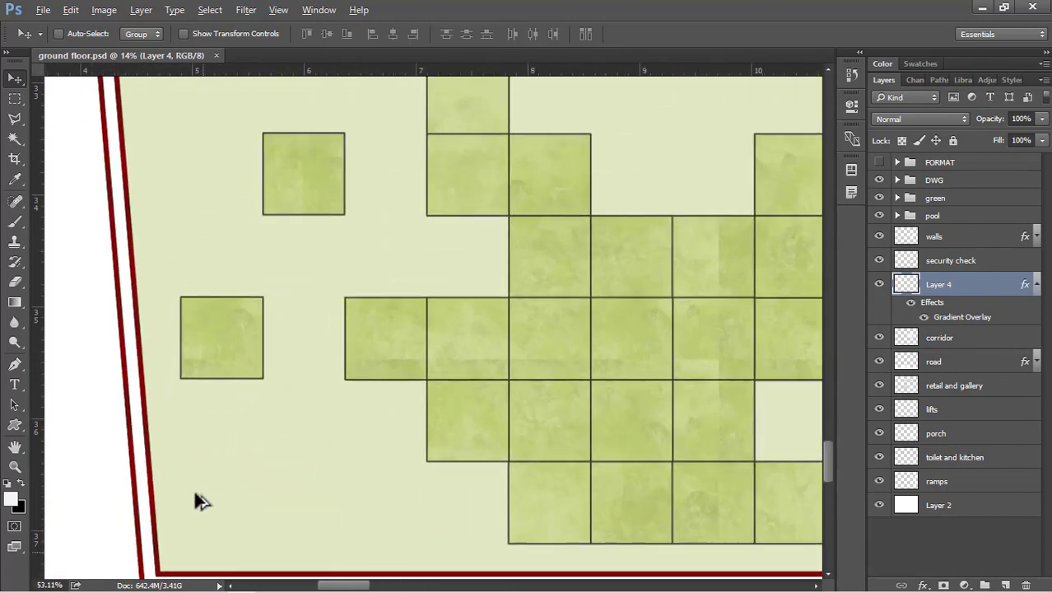
scroll(200, 462, up, 3)
scroll(218, 368, down, 3)
scroll(165, 547, up, 2)
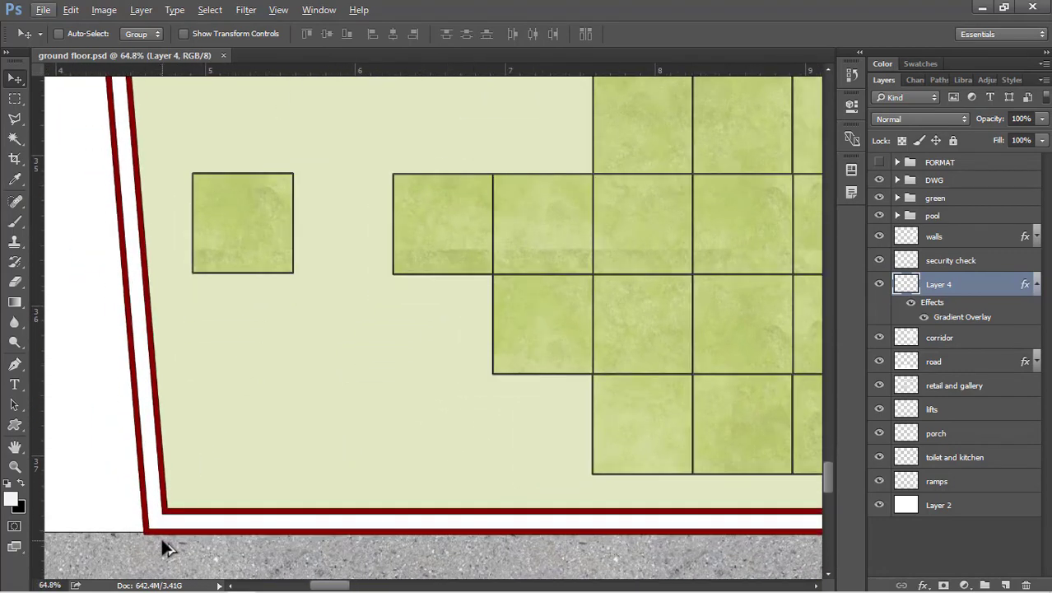
scroll(165, 547, up, 1)
click(11, 500)
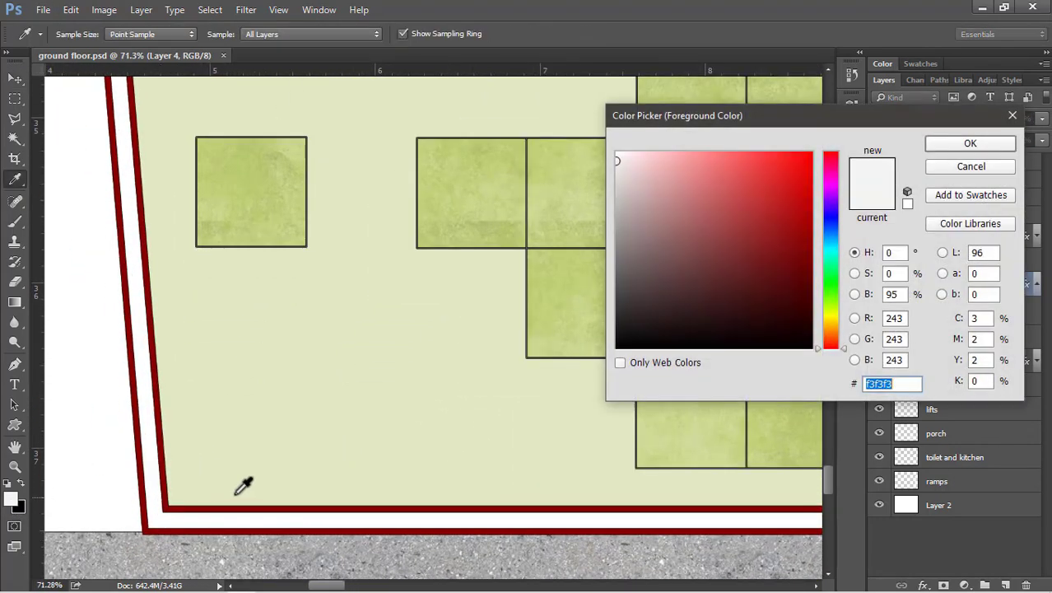
click(166, 474)
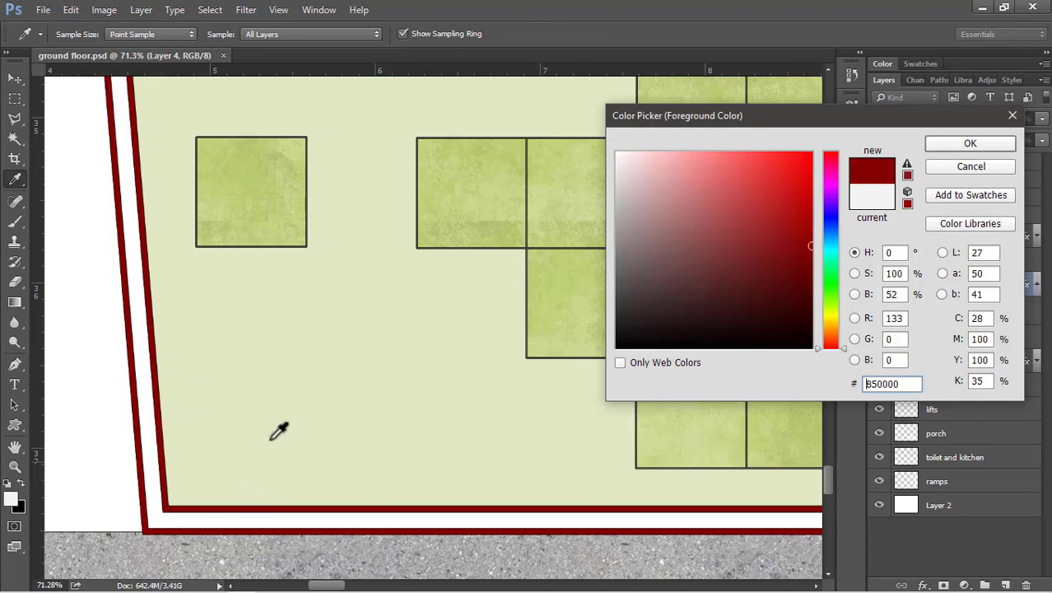
click(970, 144)
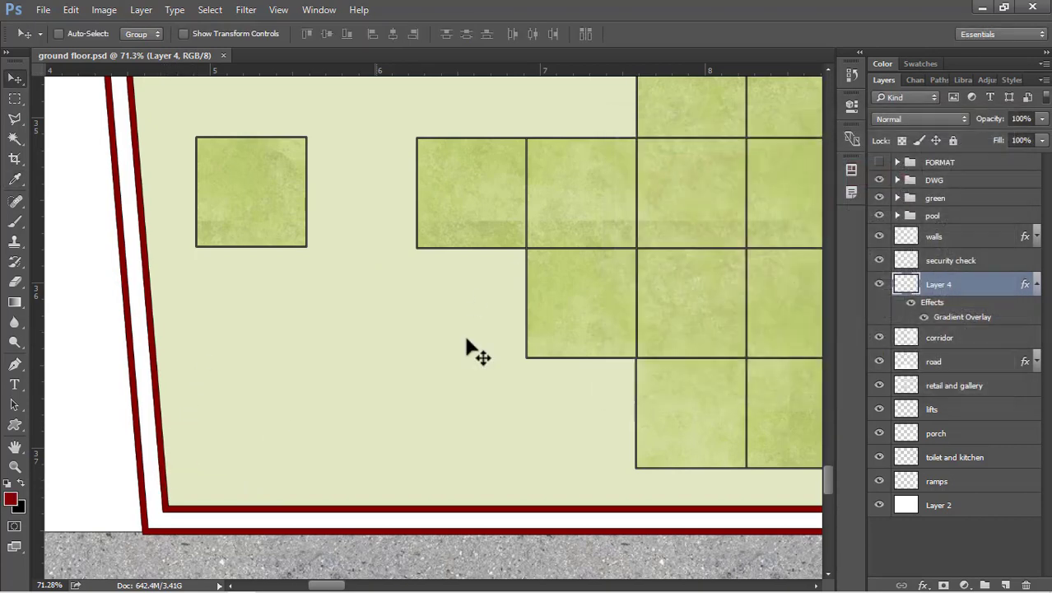
On the DWG layer inside the DWG group, select the narrow strips between the double boundary lines with the Magic Wand, including those along the road.
click(898, 181)
click(972, 394)
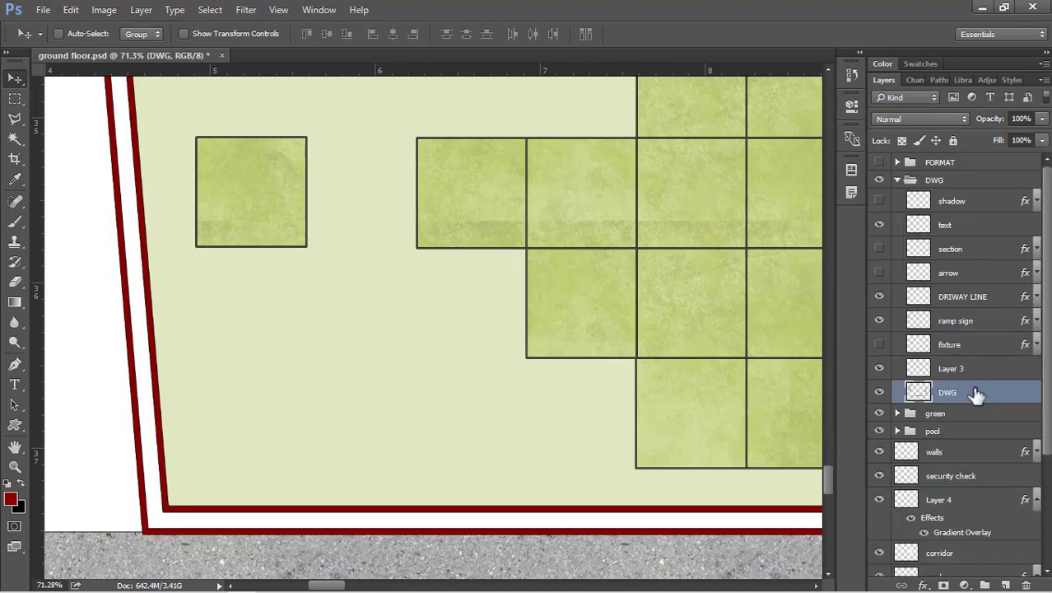
key(w)
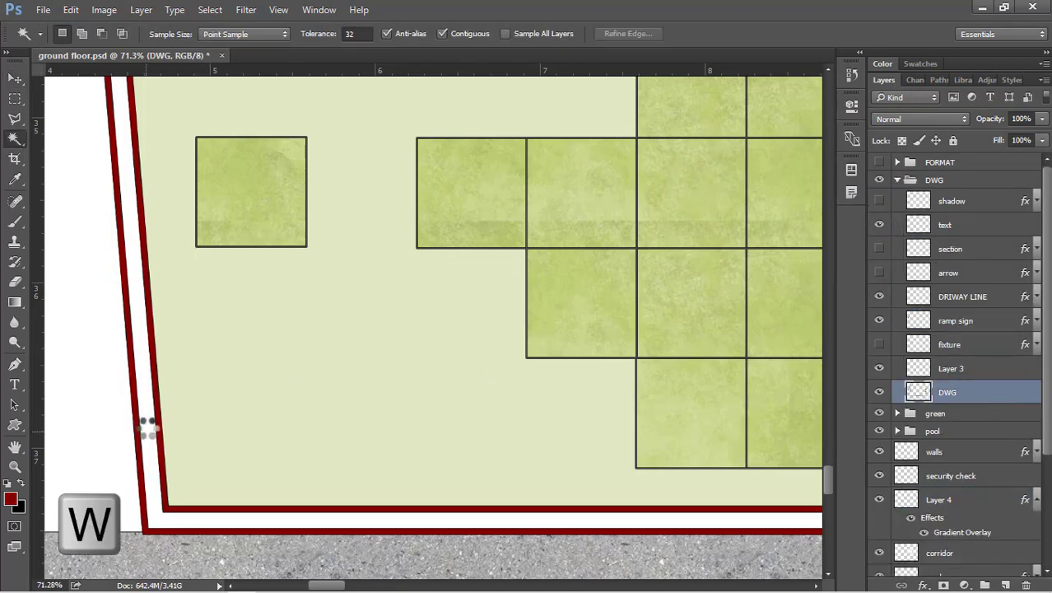
click(146, 426)
scroll(146, 427, down, 10)
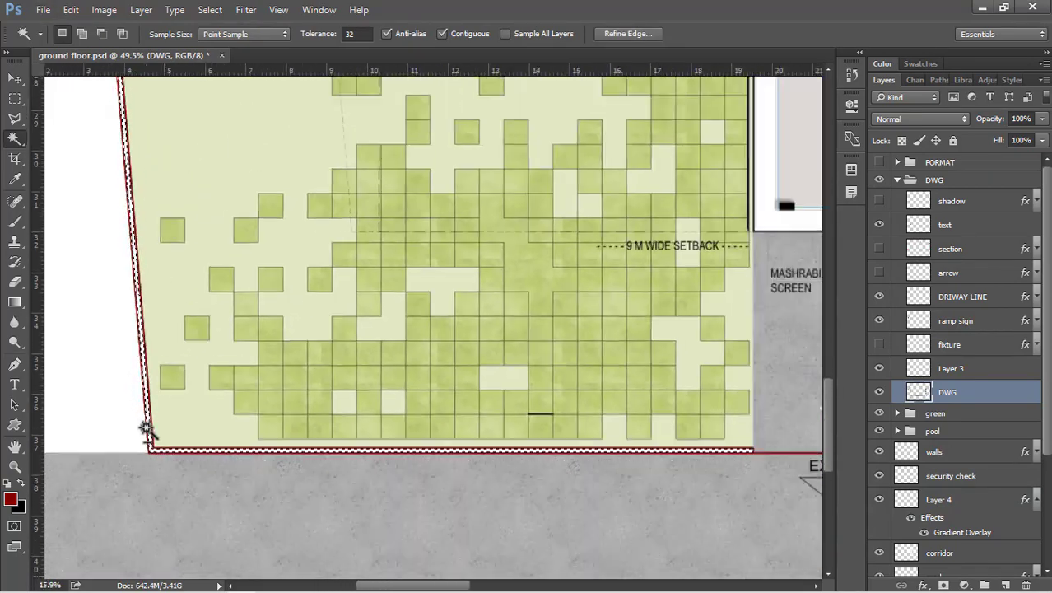
scroll(146, 426, down, 3)
scroll(308, 529, up, 10)
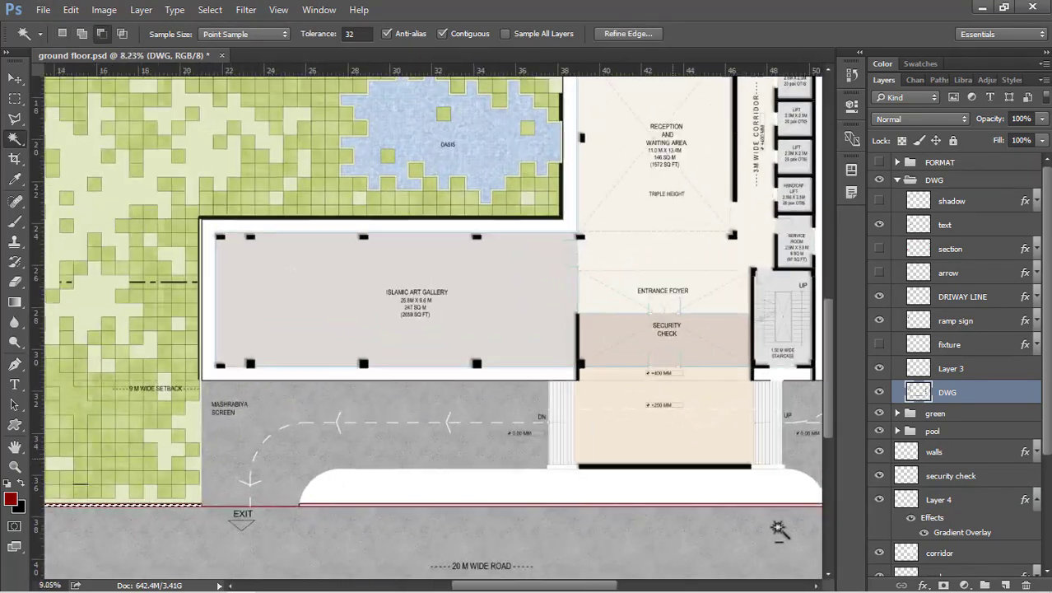
scroll(308, 529, up, 3)
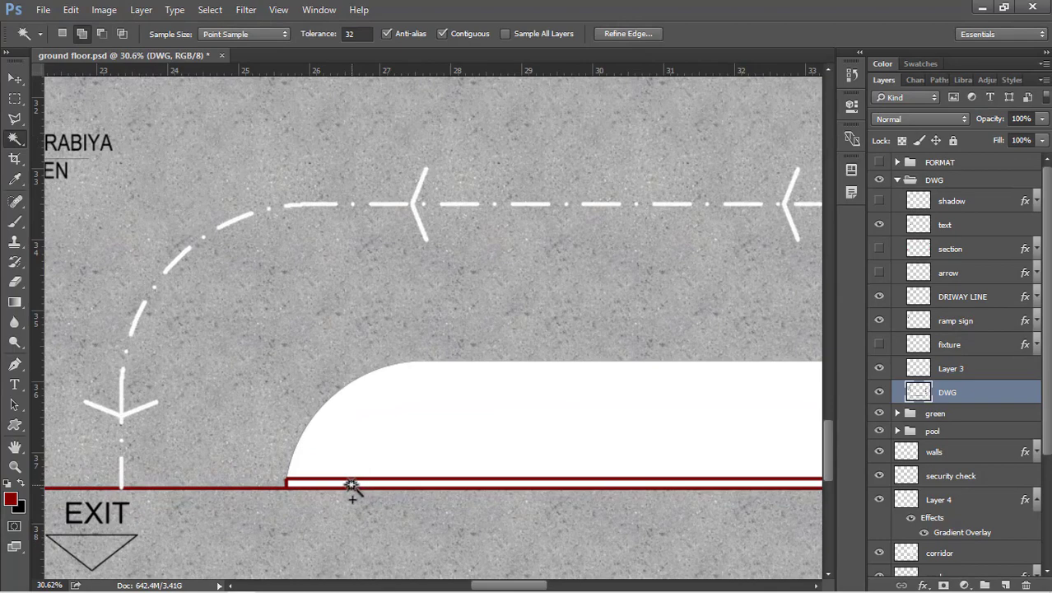
scroll(432, 409, down, 5)
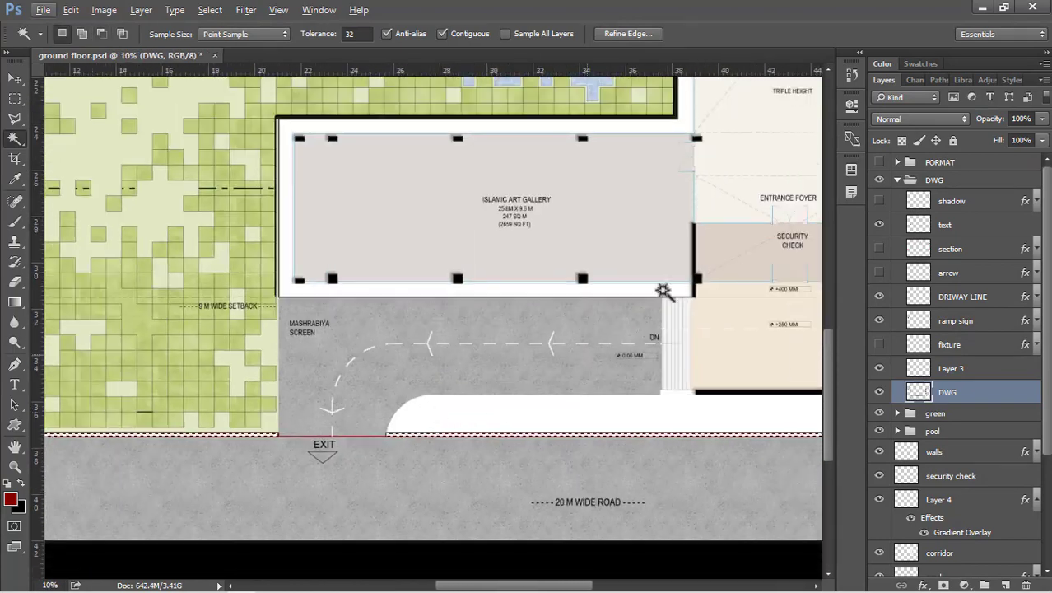
Create a new layer named "boundary" directly above the retail and gallery layer.
click(897, 179)
click(958, 385)
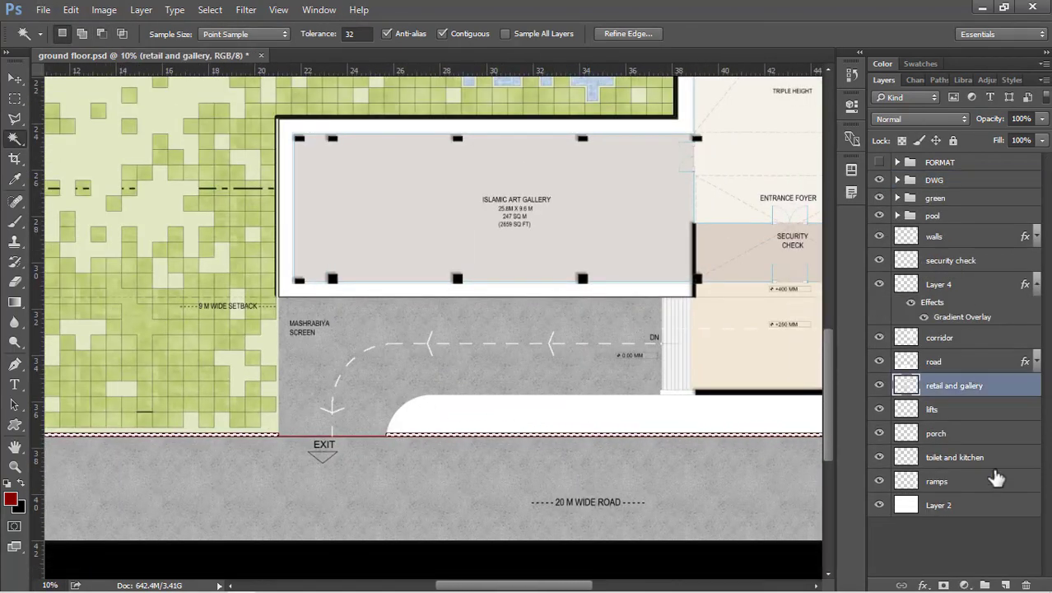
click(1006, 583)
double_click(945, 393)
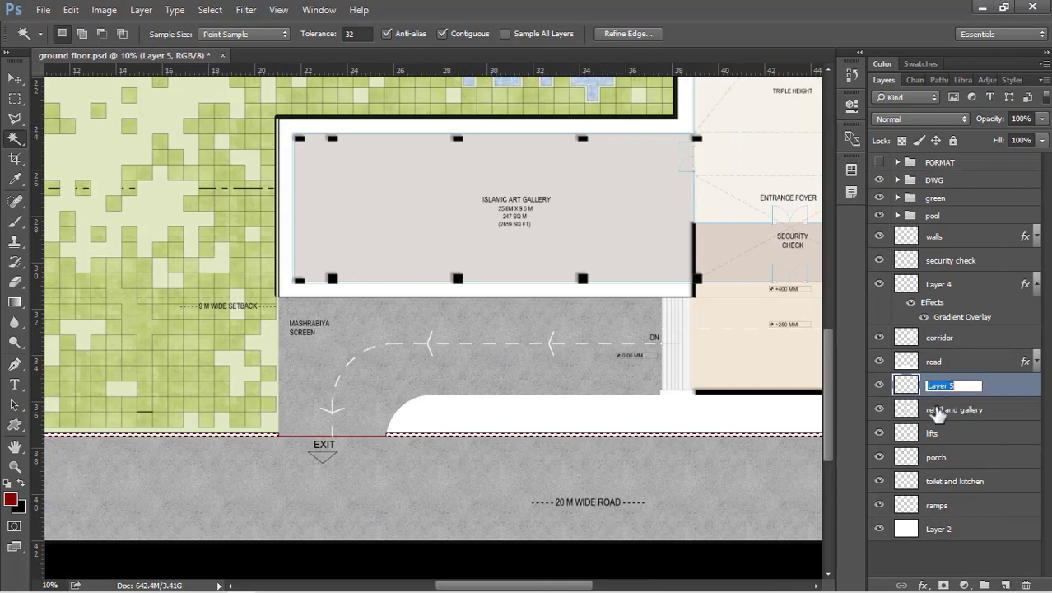
text(boundary)
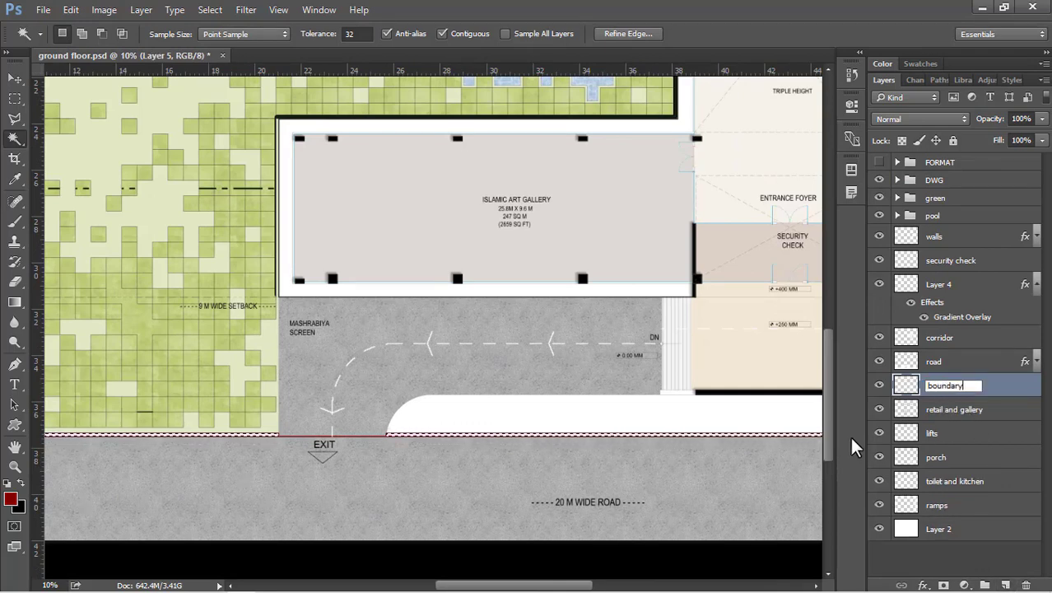
key(Return)
Fill the selected boundary strips with the dark red foreground colour (850000) and clear the selection.
key(shift+BackSpace)
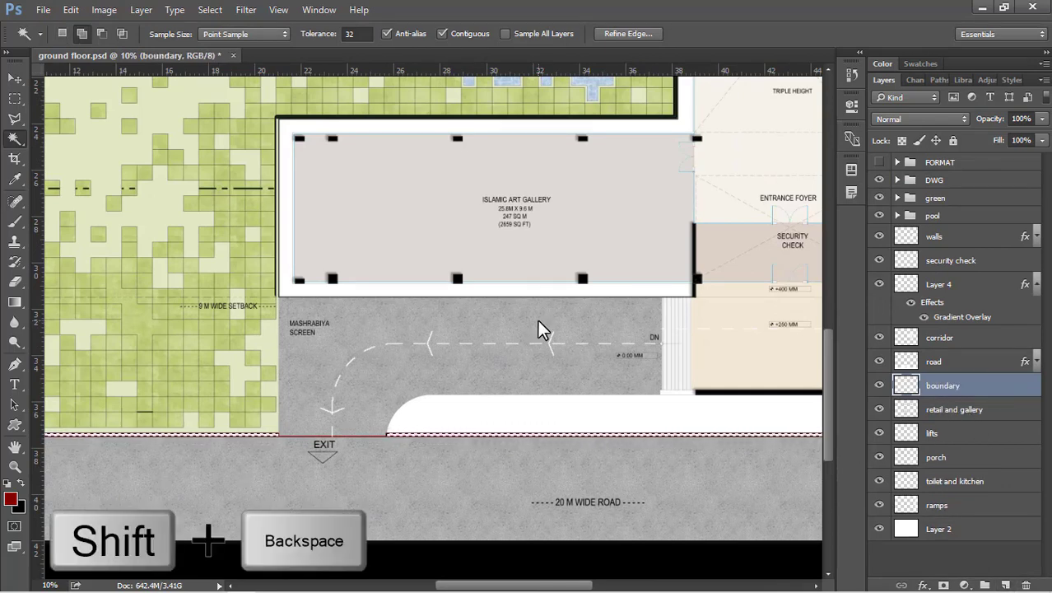
click(705, 184)
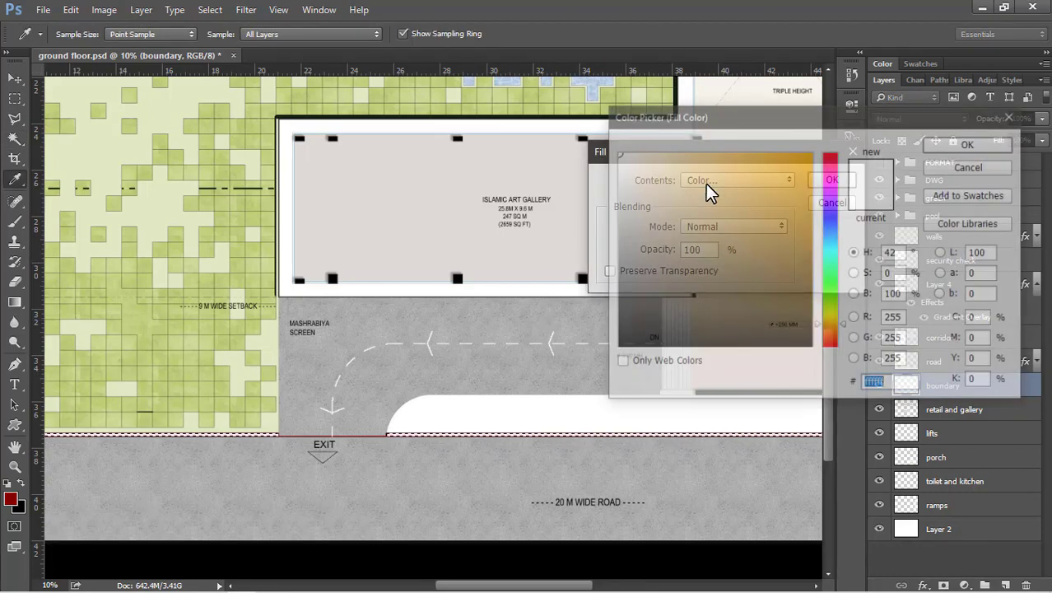
click(13, 495)
click(970, 143)
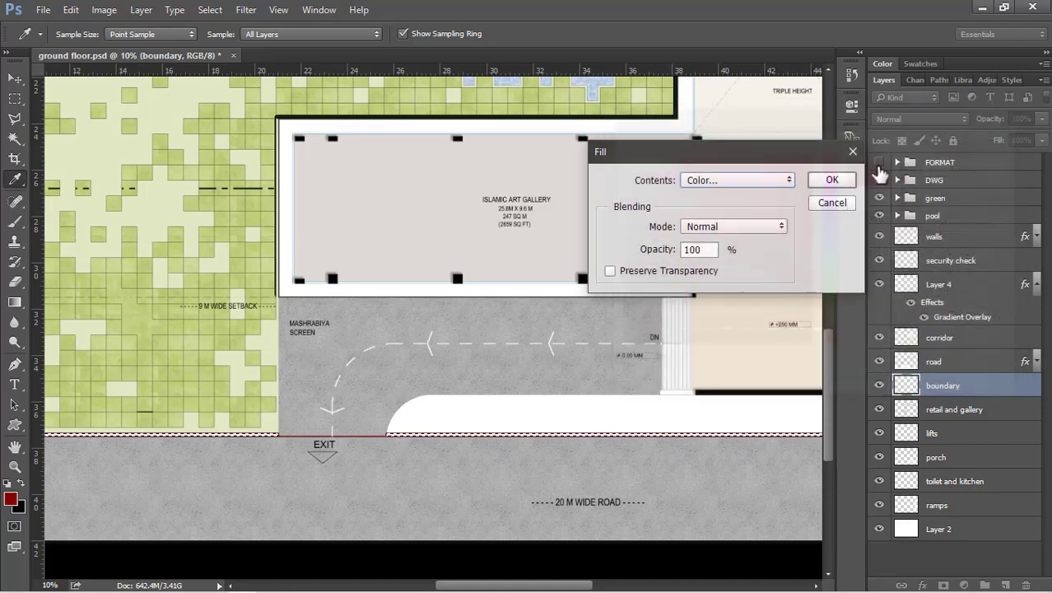
click(842, 175)
key(w)
On the DWG layer, select the white rounded island between the driveway and the 20 m wide road with the Magic Wand.
scroll(285, 446, down, 3)
scroll(285, 445, up, 5)
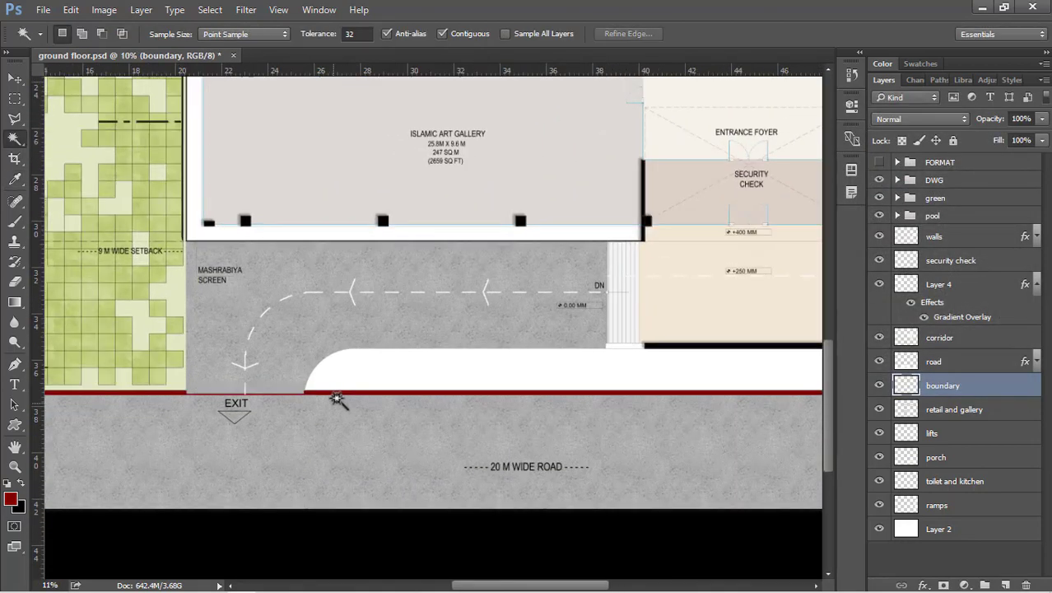
scroll(305, 367, down, 4)
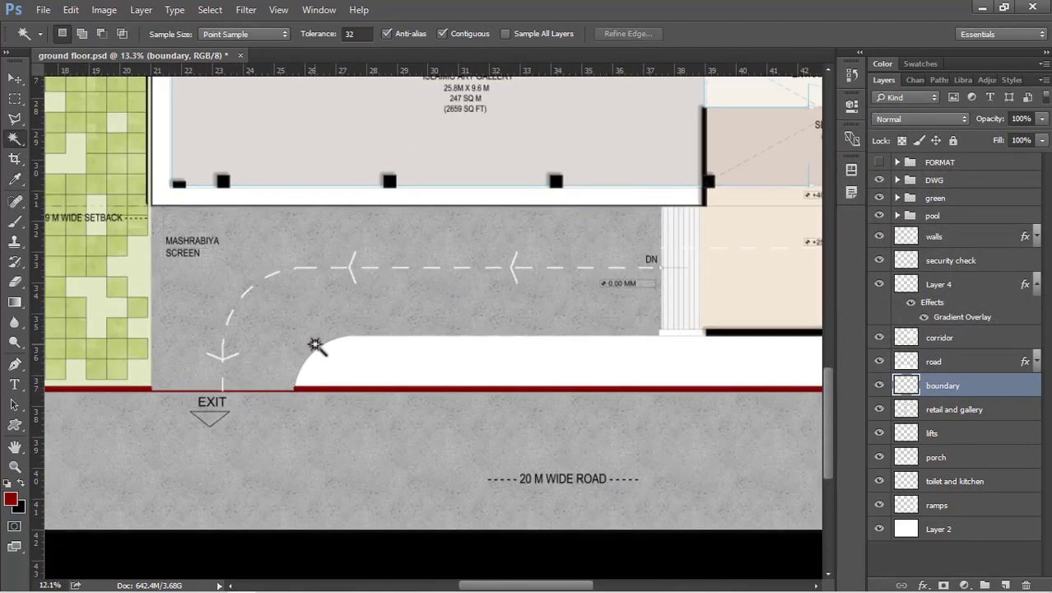
scroll(801, 350, up, 1)
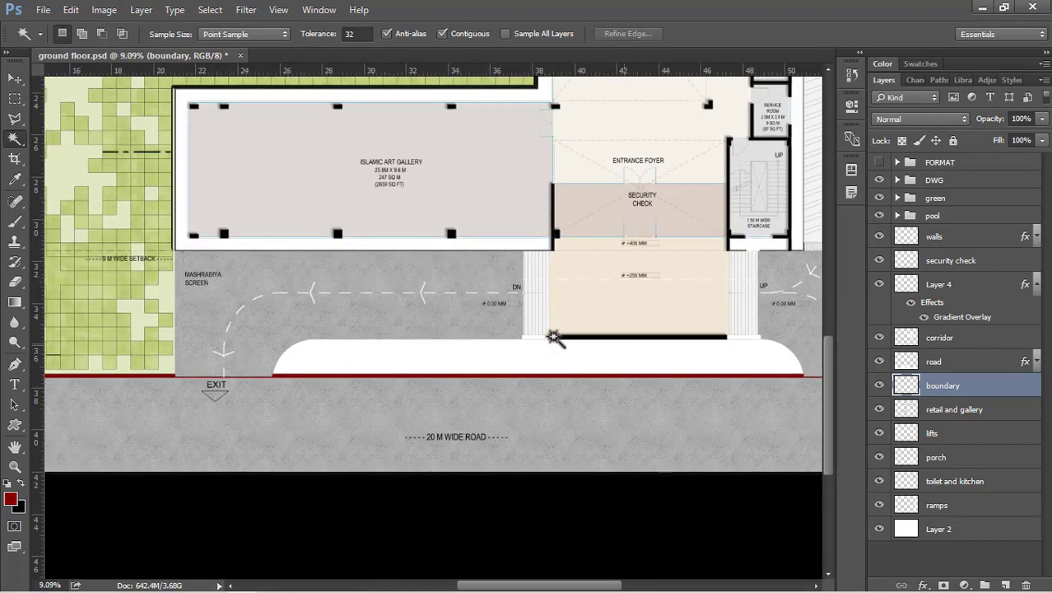
click(898, 181)
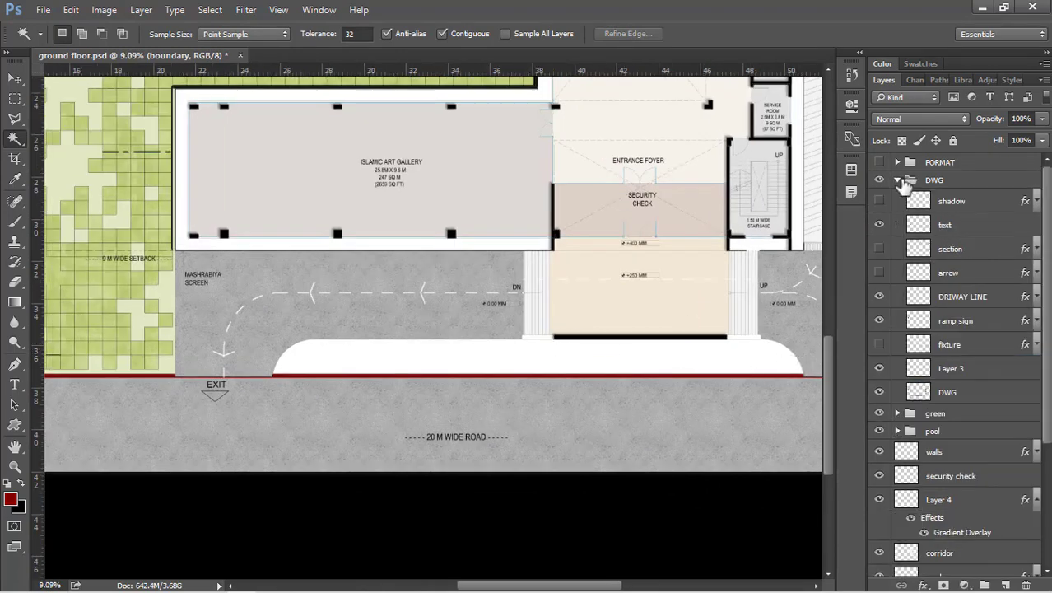
click(947, 392)
key(w)
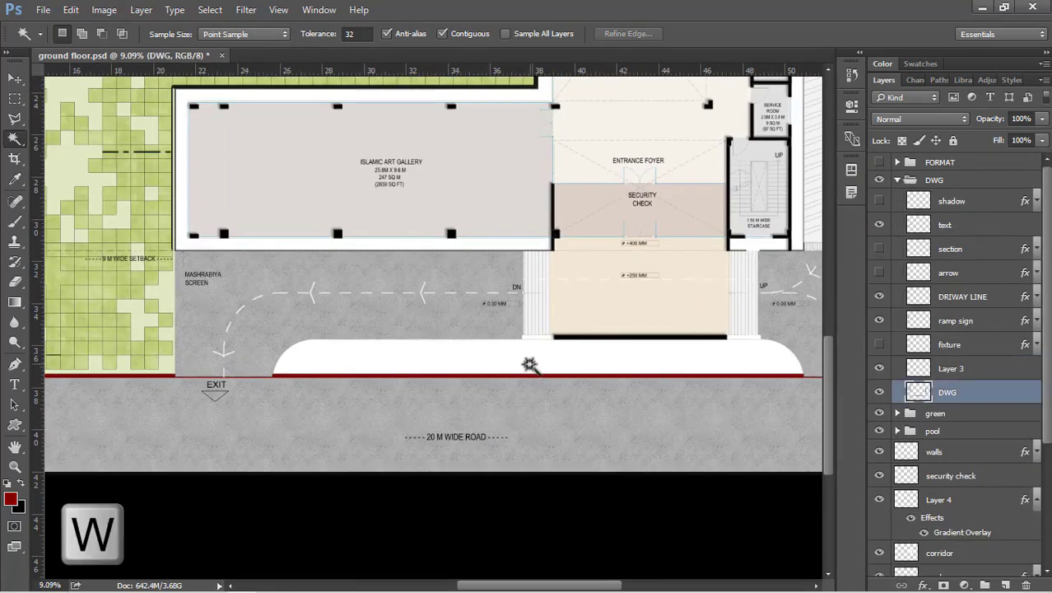
Fill the selected island on the green layer with the pale green (e2e8c3) sampled from the lawn, and clear the selection.
ctrl+right_click(86, 185)
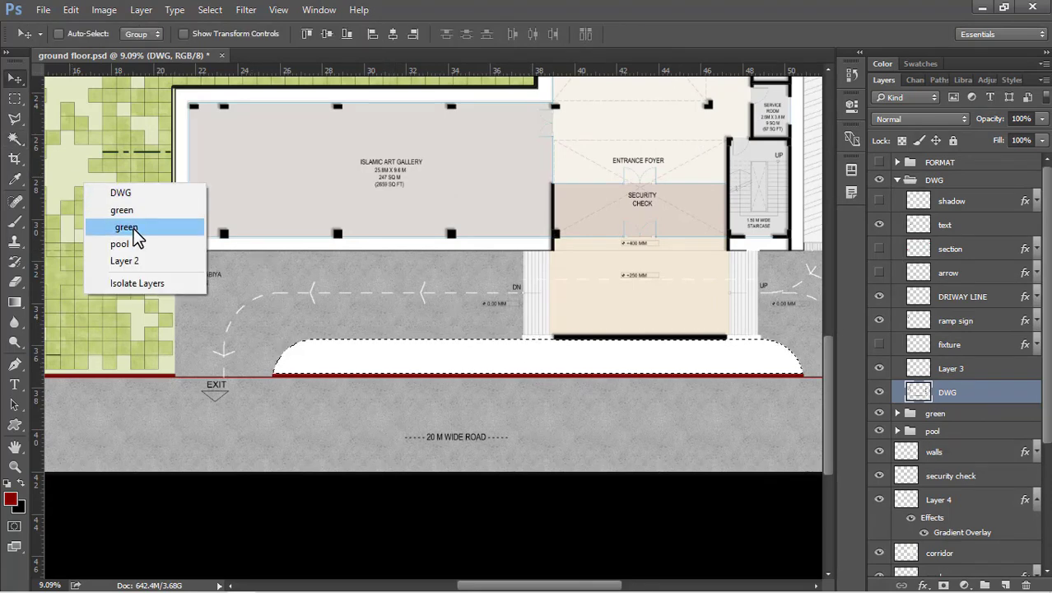
click(132, 227)
key(shift+BackSpace)
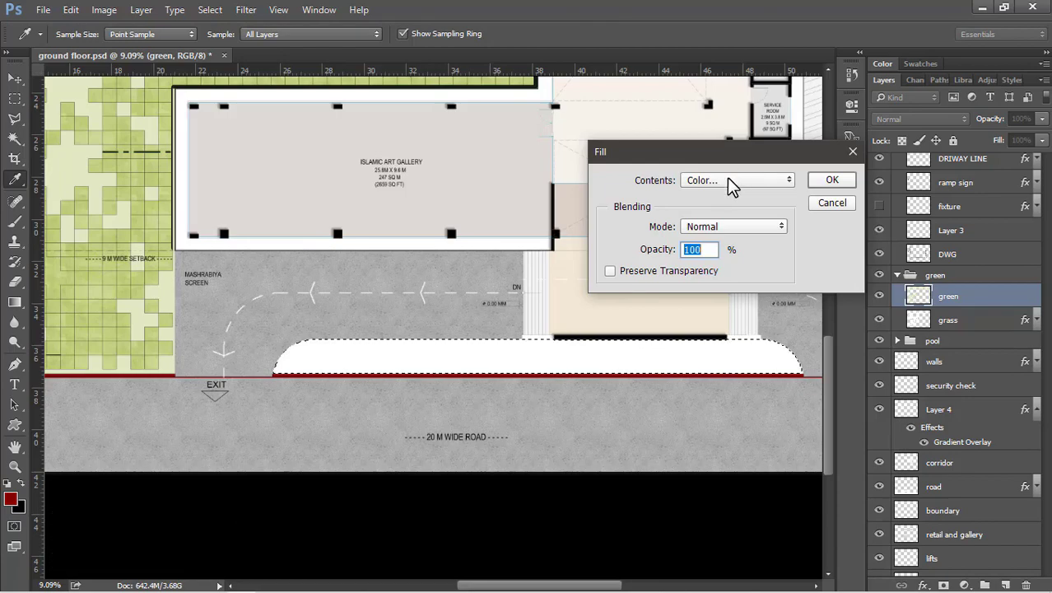
click(725, 178)
click(726, 179)
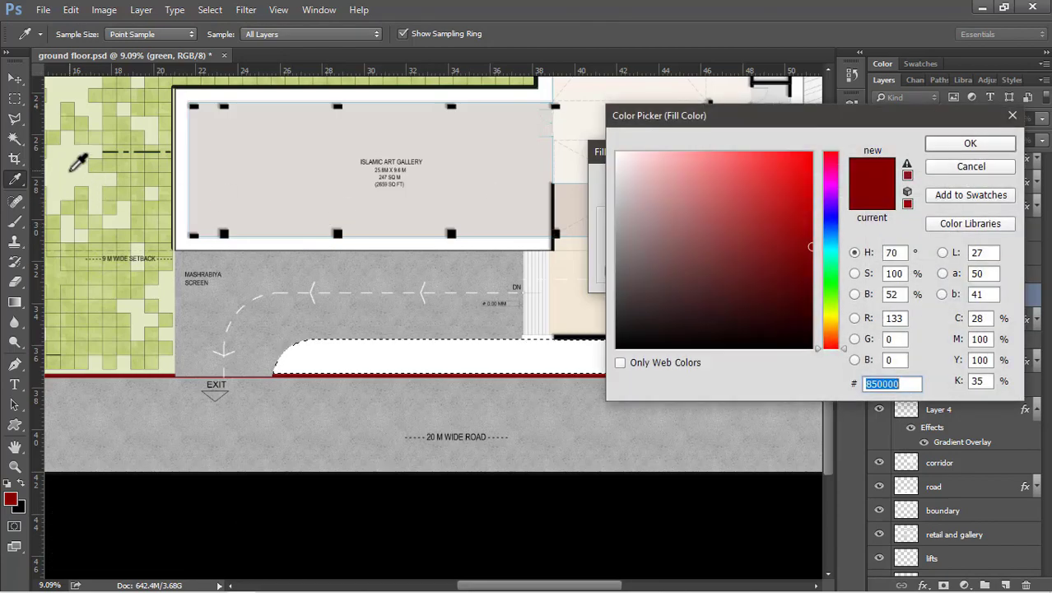
click(74, 171)
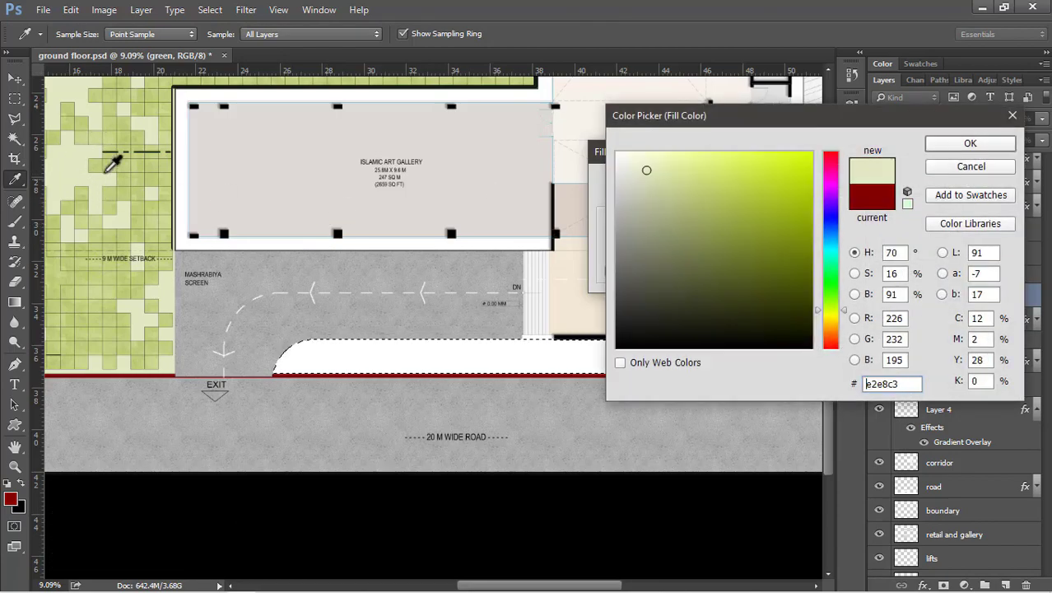
click(967, 148)
click(829, 181)
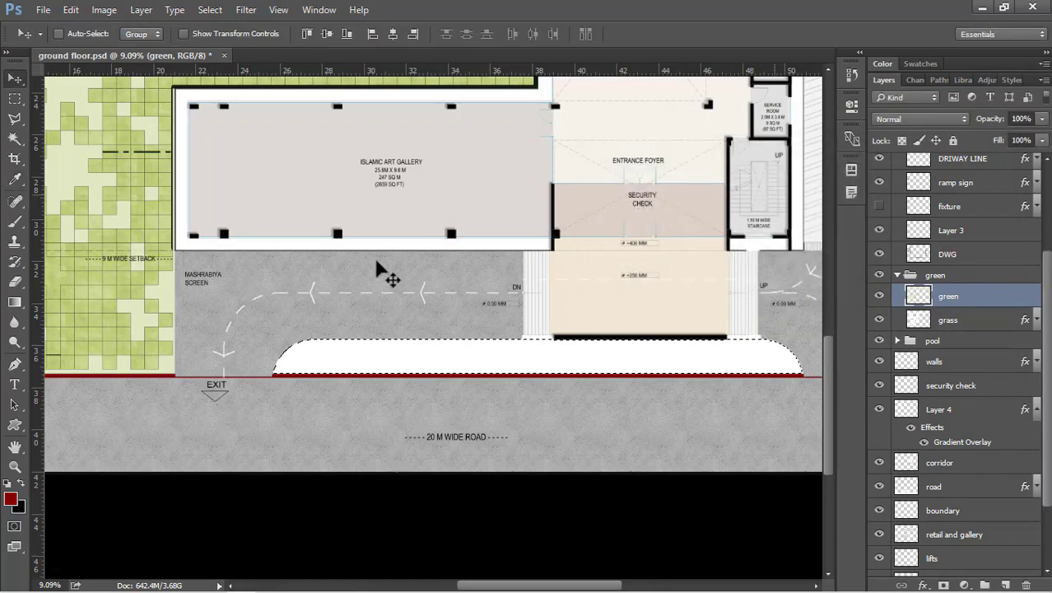
key(ctrl+d)
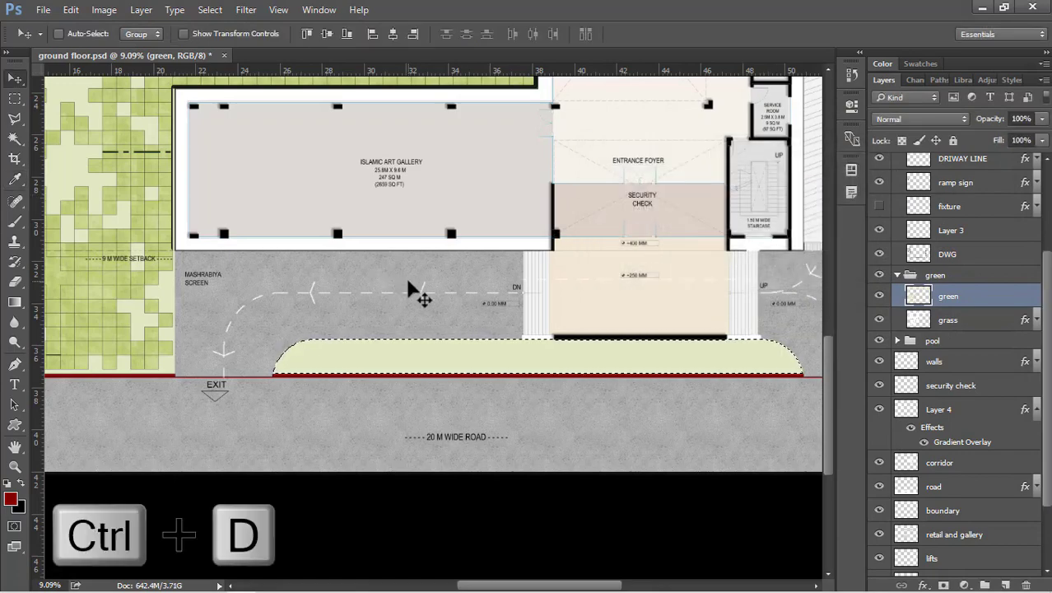
Switch to the Untitled-1 document and move the palm tree slightly across its canvas.
scroll(444, 346, down, 4)
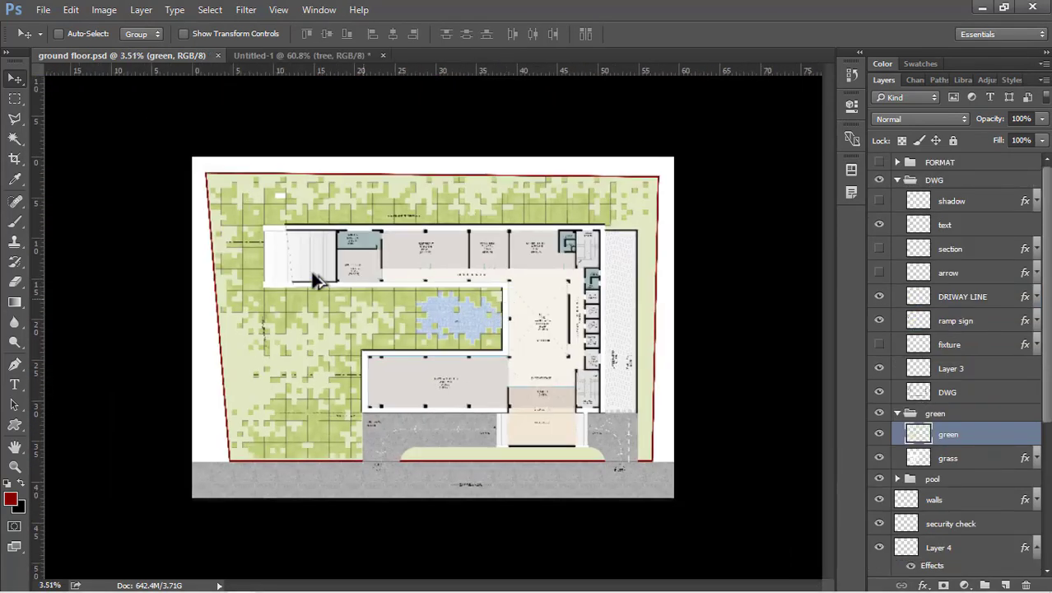
scroll(216, 251, up, 1)
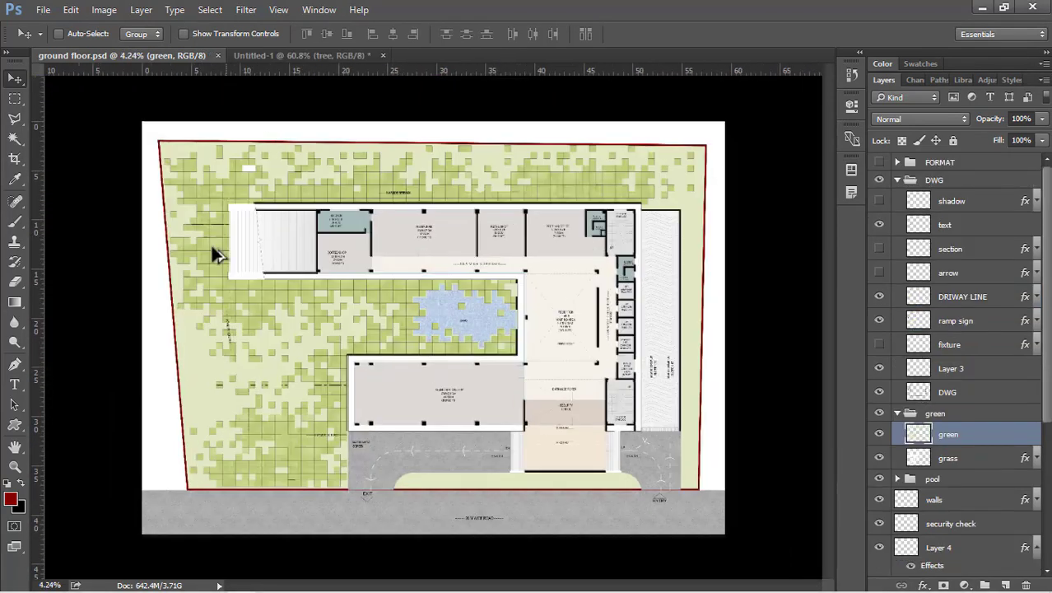
scroll(122, 145, up, 1)
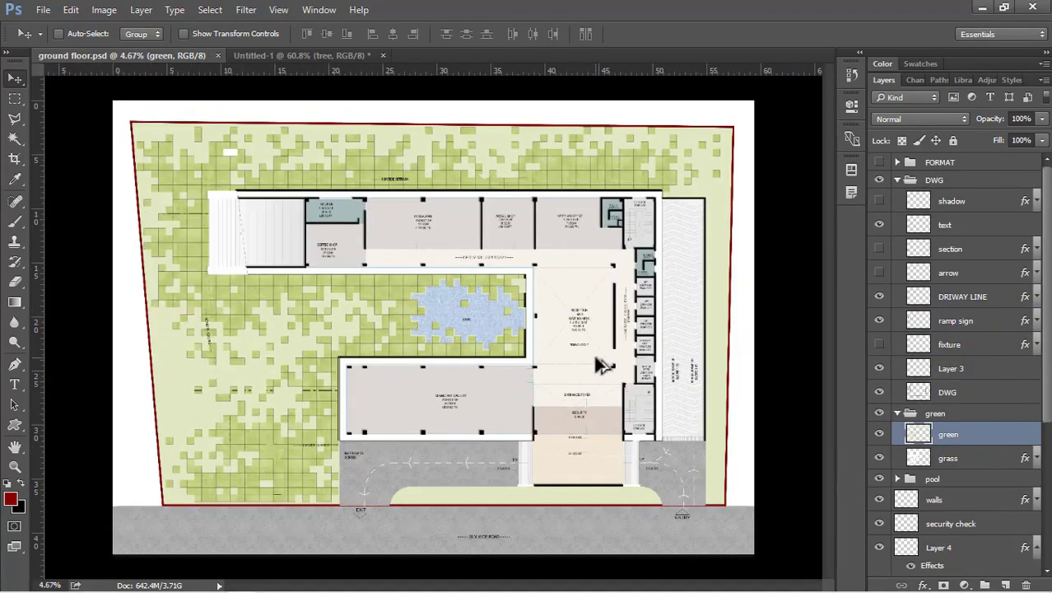
click(265, 55)
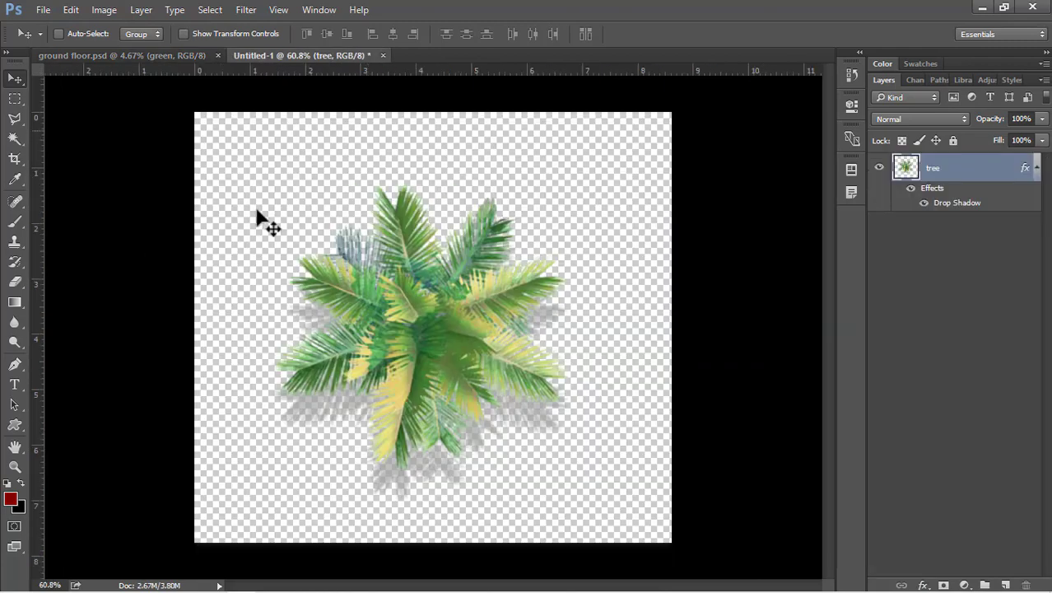
right_click(432, 280)
click(409, 305)
drag(409, 305, 439, 336)
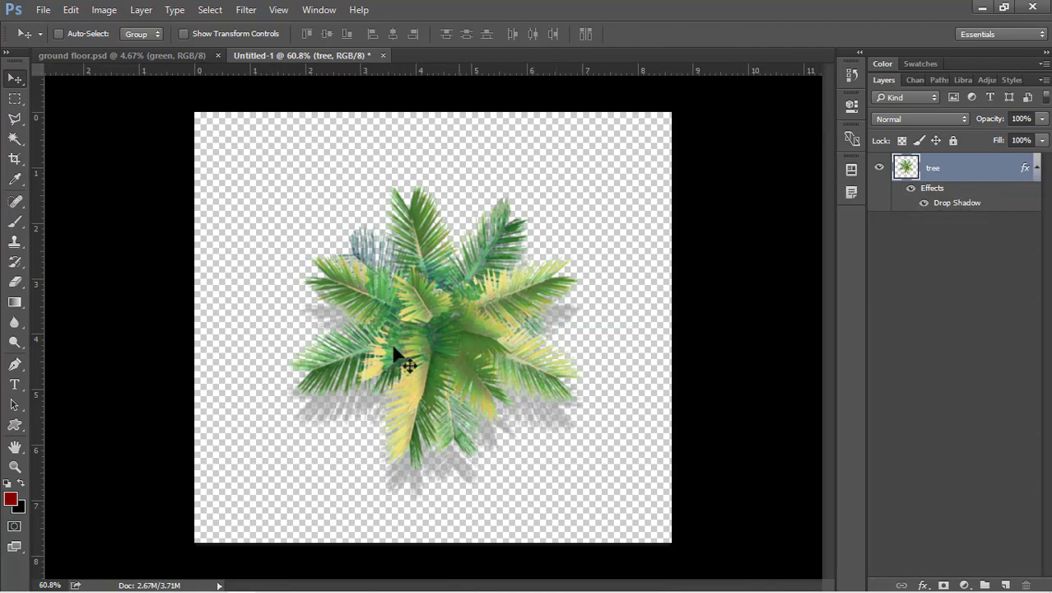
Compare the palm with its drop shadow hidden and shown, keep the shadow on, and bring the palm onto the ground floor plan's western lawn.
click(924, 203)
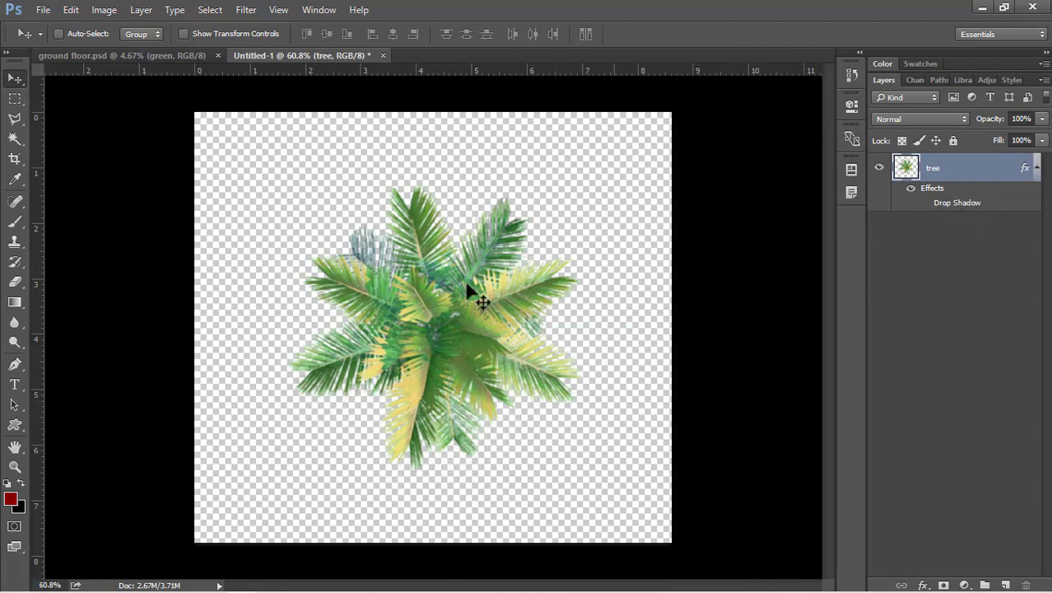
click(923, 203)
drag(453, 276, 191, 336)
scroll(166, 349, up, 1)
scroll(152, 349, up, 6)
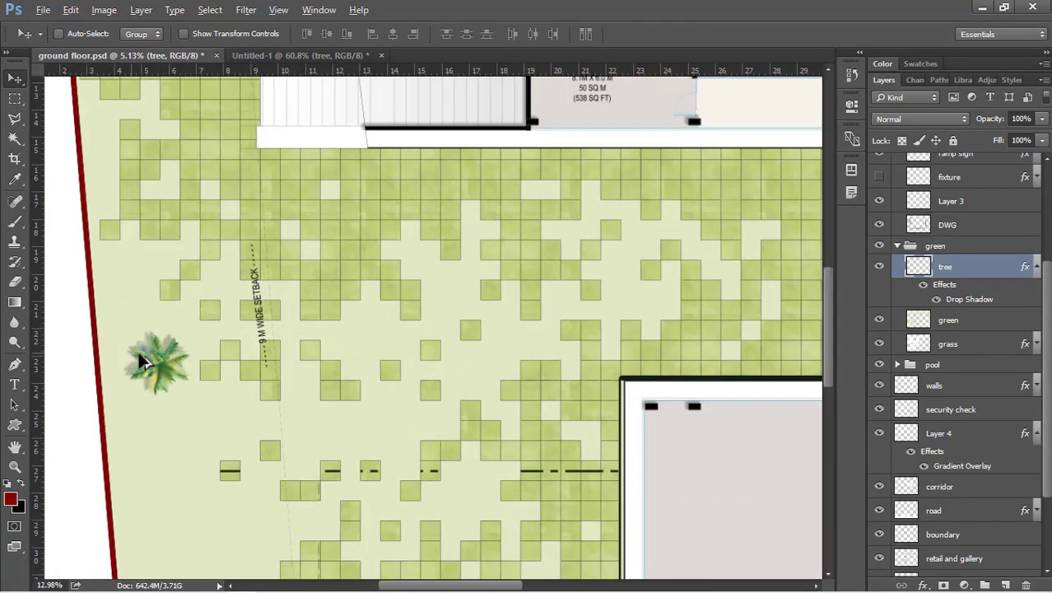
Scale the palm on the western lawn up to about 190%.
key(ctrl+t)
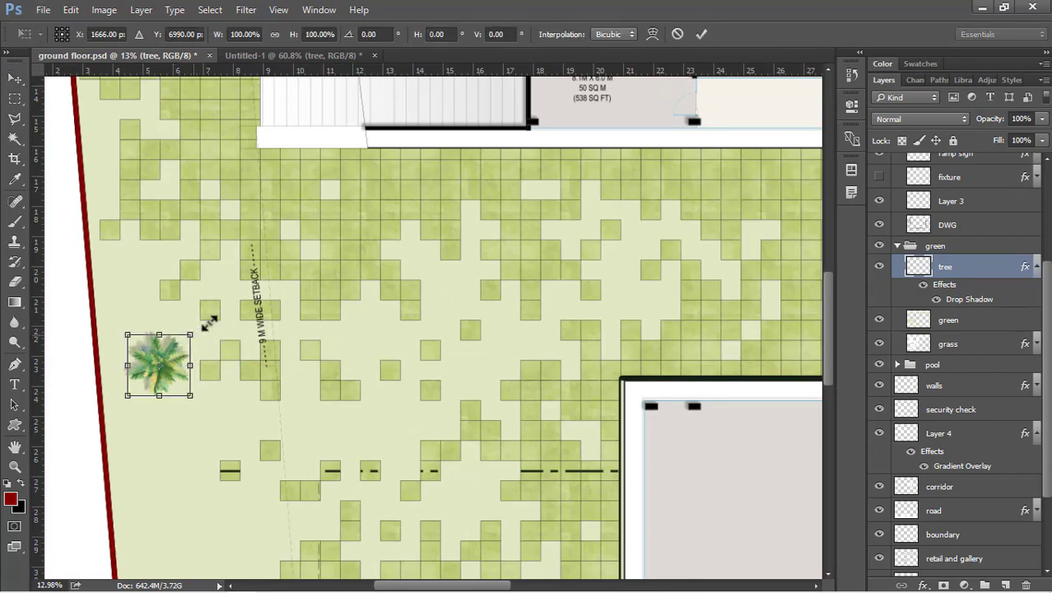
drag(239, 290, 260, 252)
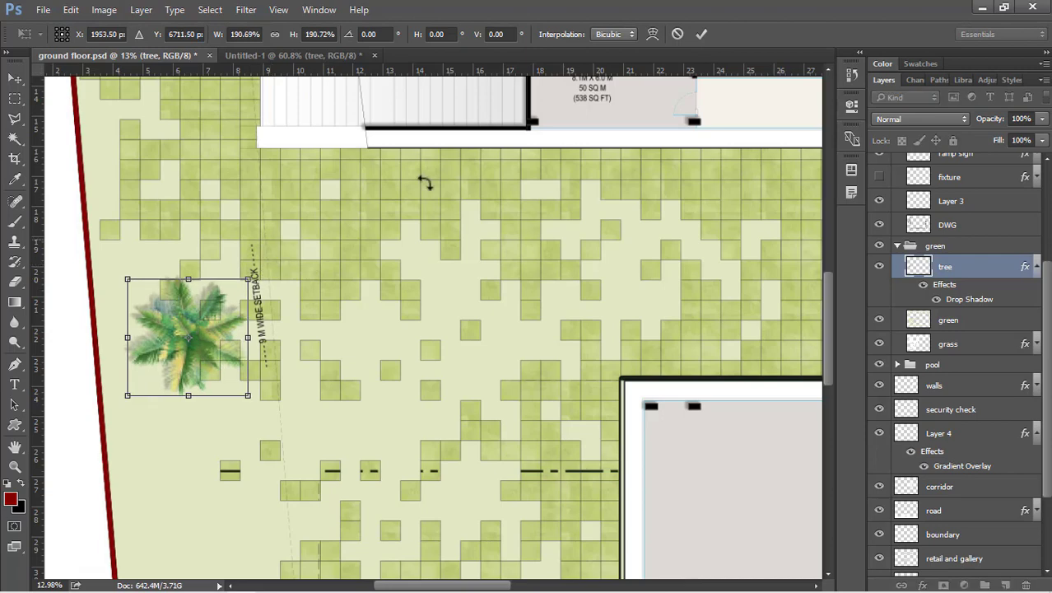
click(699, 34)
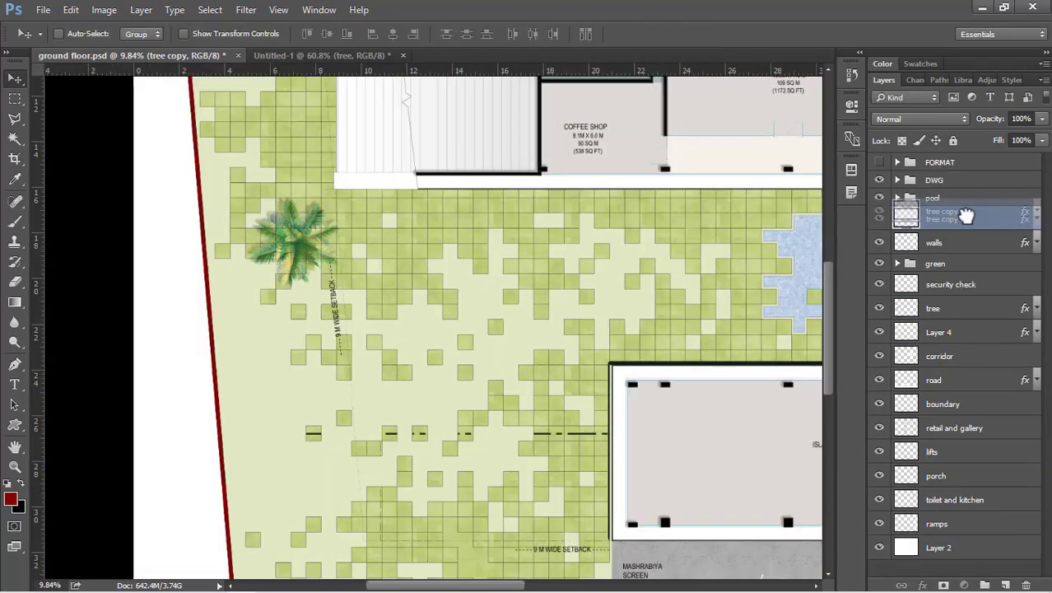
Put the tree copy layer into a new layer group named trees and select that layer inside it.
drag(953, 230, 985, 582)
double_click(945, 216)
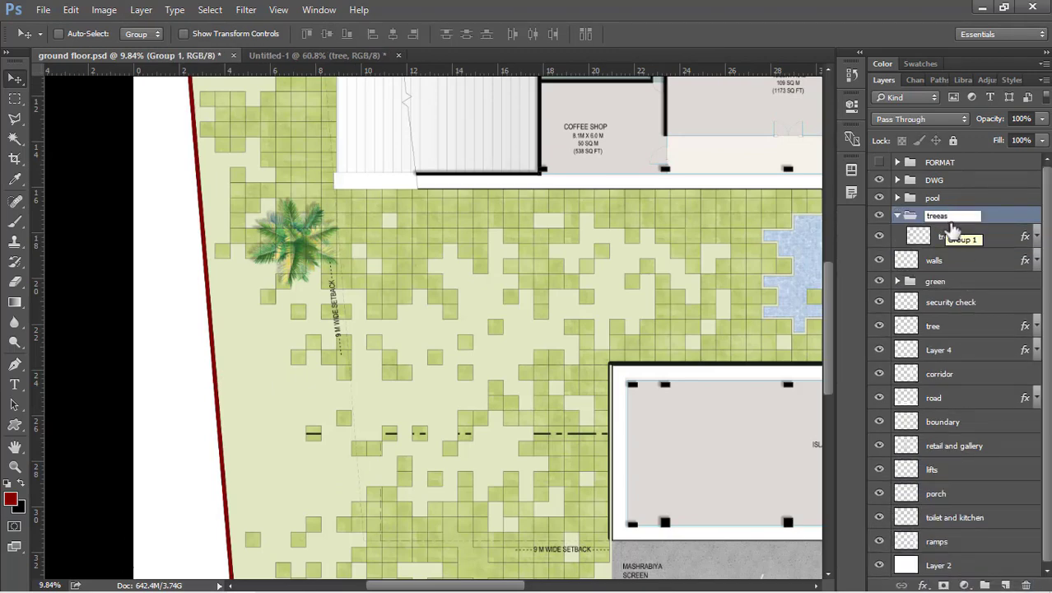
key(Return)
click(968, 247)
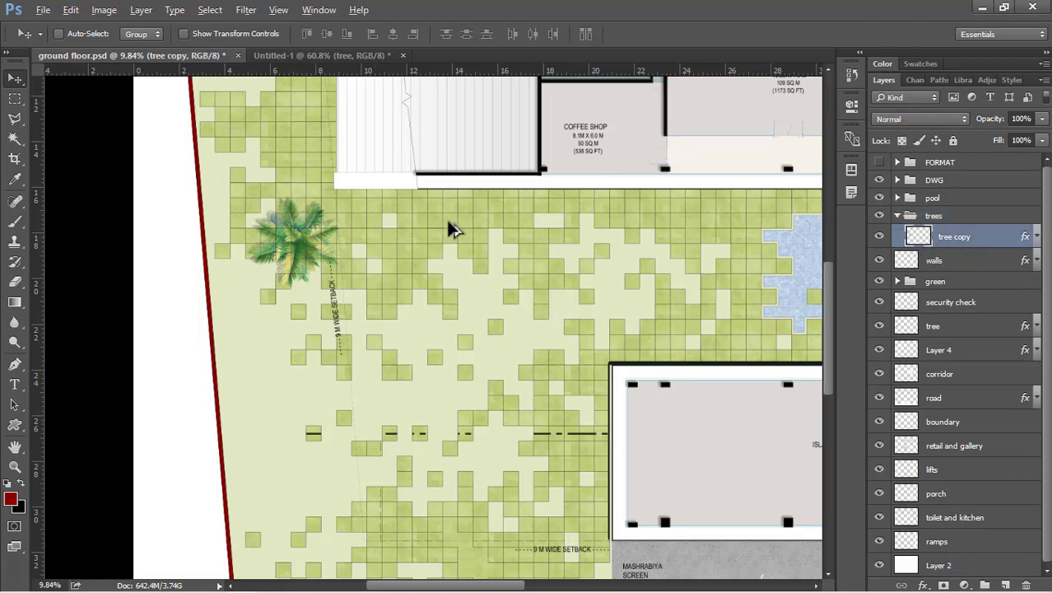
Set the opacity of the tree copy layer to 50%.
scroll(451, 229, down, 1)
scroll(345, 284, down, 3)
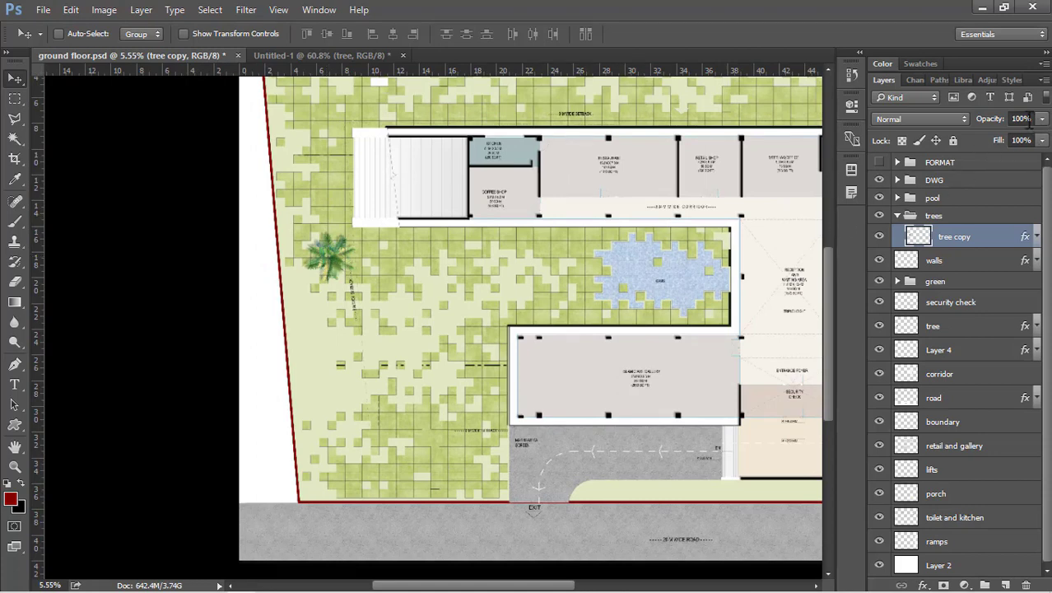
text(50)
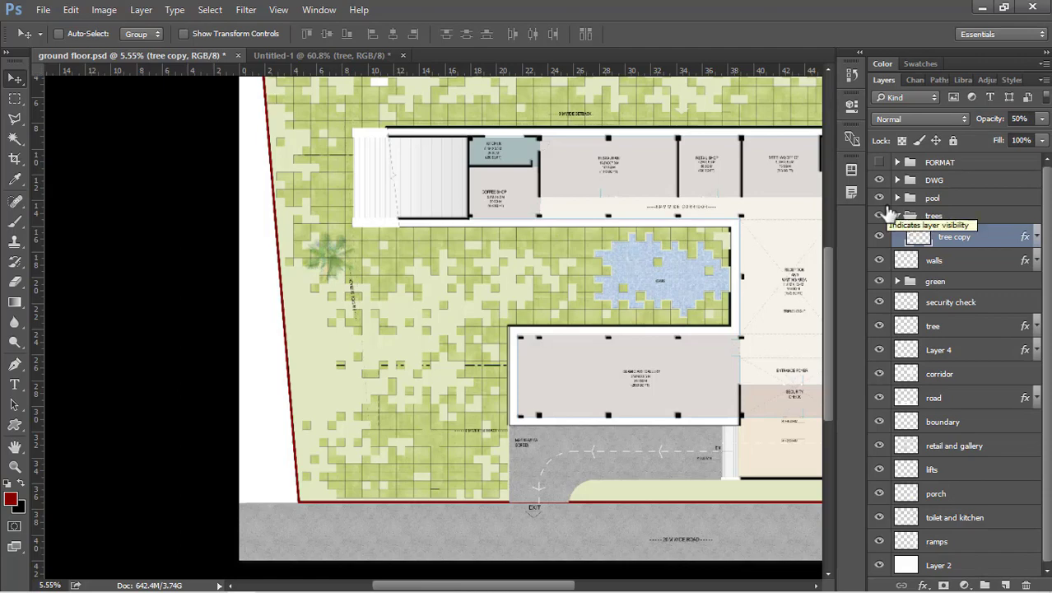
Move the faded palm down to the lawn beside the boundary along the 20 m wide road.
scroll(290, 305, up, 2)
drag(336, 262, 432, 516)
scroll(431, 517, up, 1)
scroll(430, 523, up, 4)
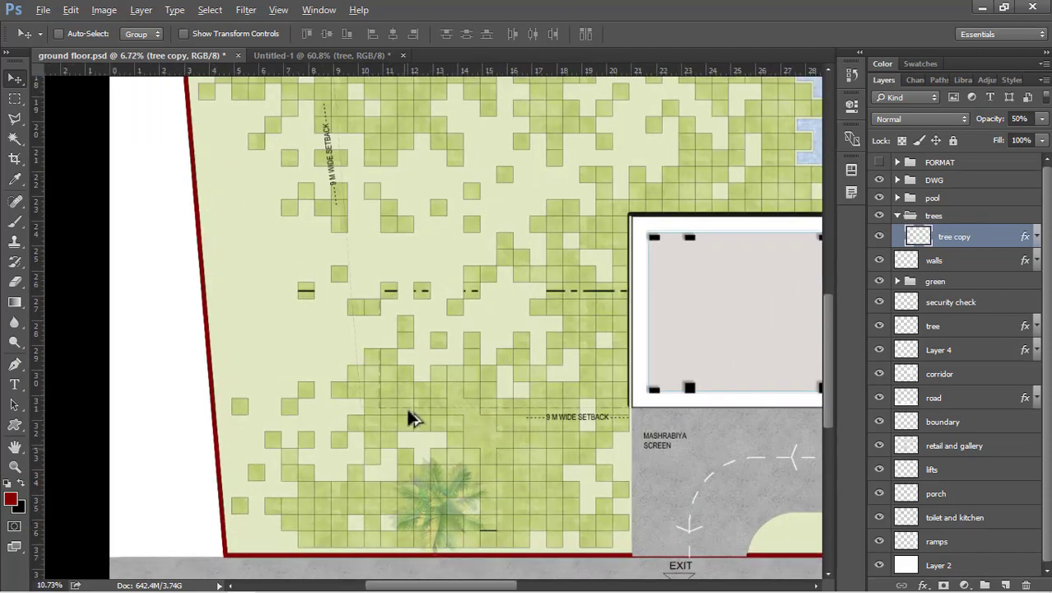
Duplicate the palm to place a second one near the road boundary and three in a row along the slanted western boundary.
scroll(410, 418, down, 6)
drag(444, 458, 288, 256)
scroll(425, 449, up, 1)
scroll(426, 455, up, 2)
scroll(411, 438, down, 3)
scroll(215, 322, up, 1)
drag(286, 254, 257, 186)
Select the uppermost palm of the western boundary row (tree copy 5) and scale it down.
right_click(257, 186)
right_click(234, 172)
click(268, 232)
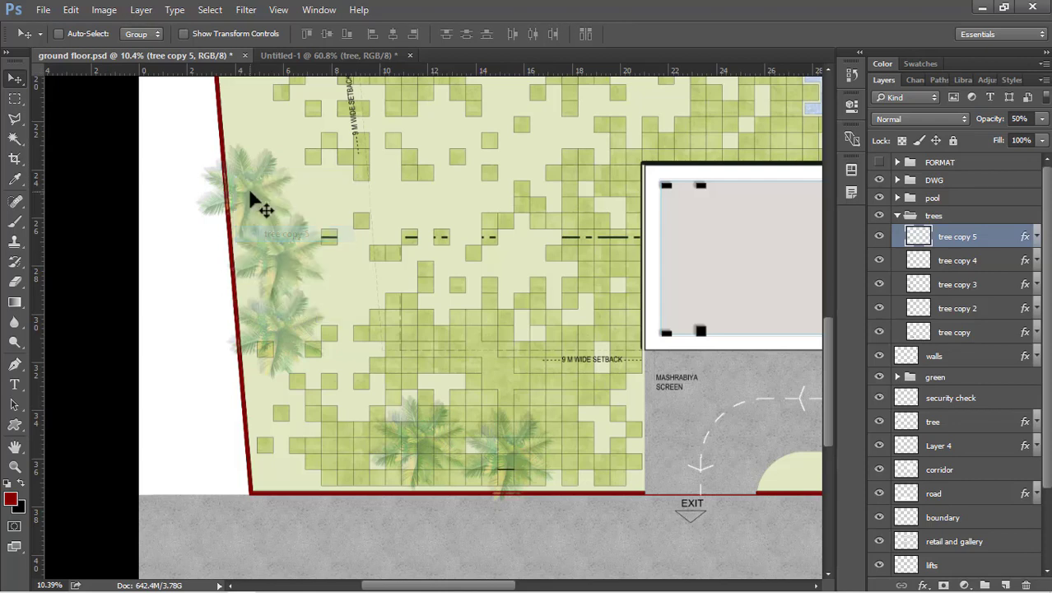
key(ctrl+t)
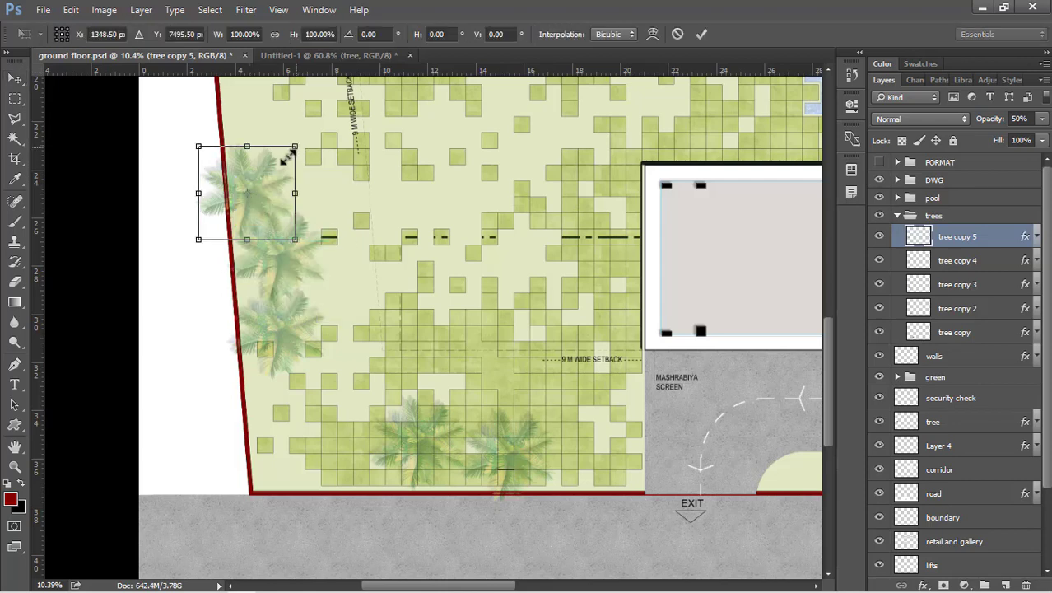
drag(289, 156, 255, 181)
click(697, 35)
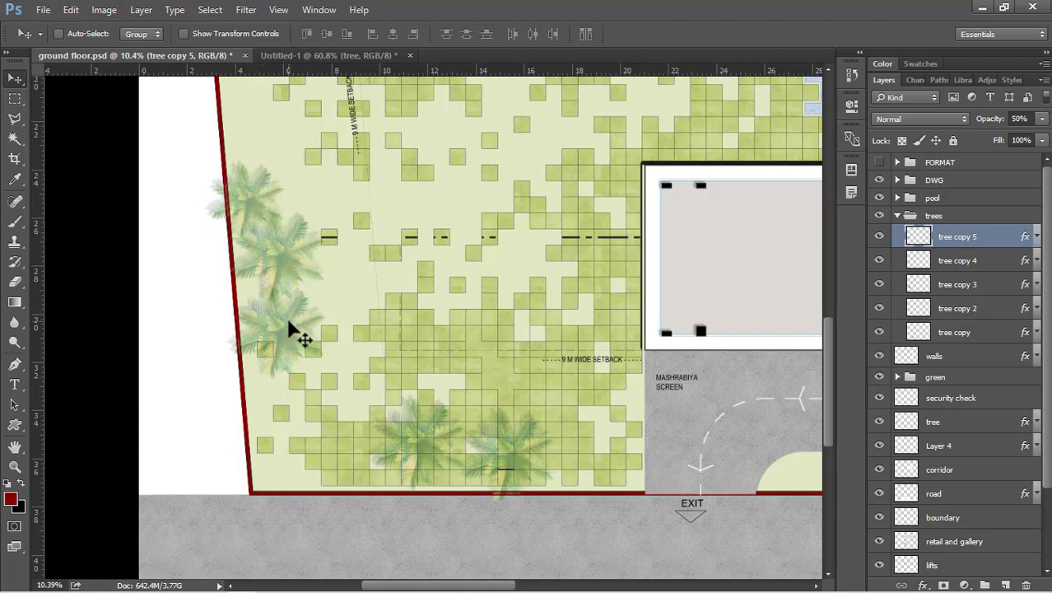
Select the lowest palm of the western boundary row (tree copy 3), scale it to about 76% and shift it slightly inside the boundary.
right_click(289, 329)
click(324, 369)
drag(254, 329, 254, 317)
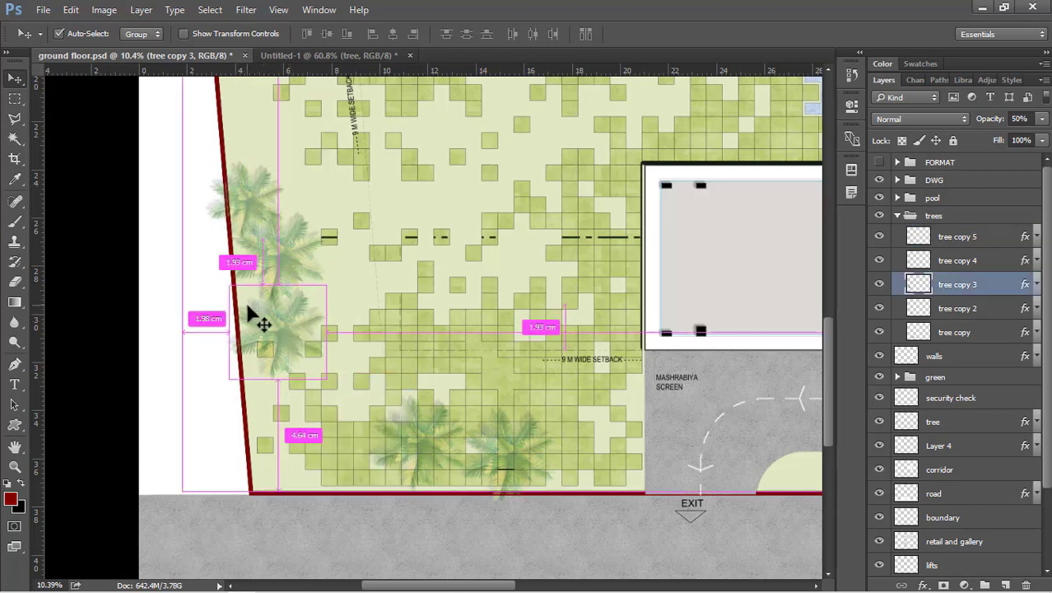
key(ctrl+t)
drag(326, 286, 283, 308)
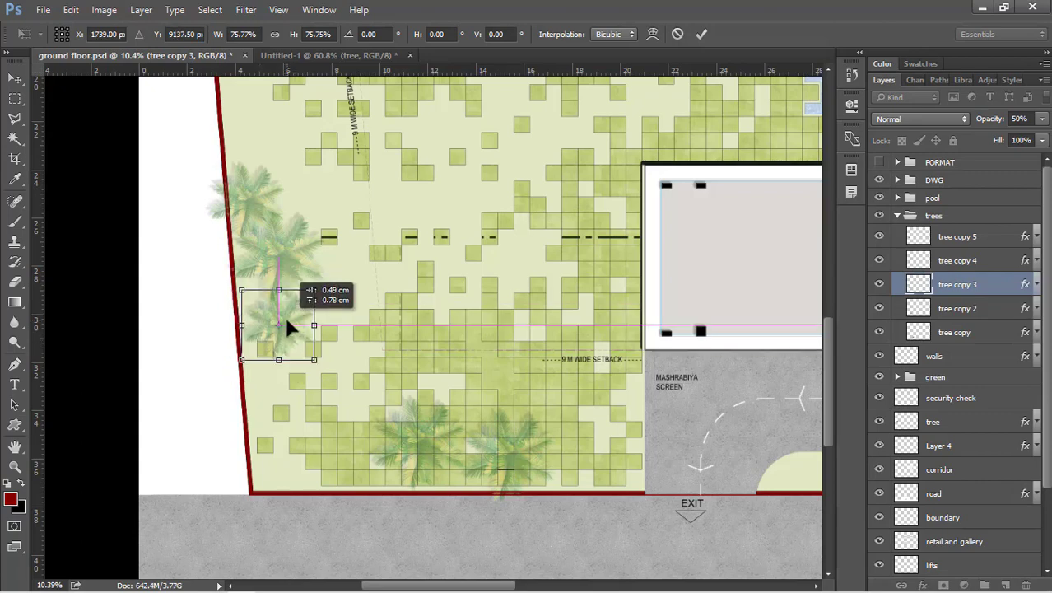
click(702, 34)
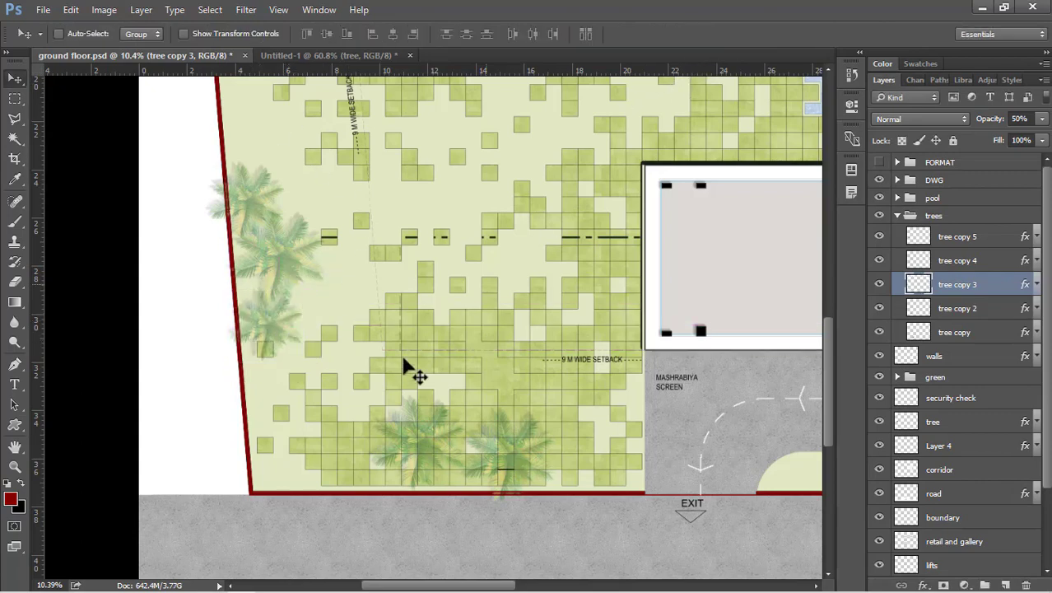
Copy the small tree copy 5 palm onto the lawn below the 9 m wide setback label, and place another copy just below it.
scroll(397, 376, down, 4)
scroll(282, 199, up, 2)
scroll(253, 379, down, 2)
right_click(279, 347)
click(306, 366)
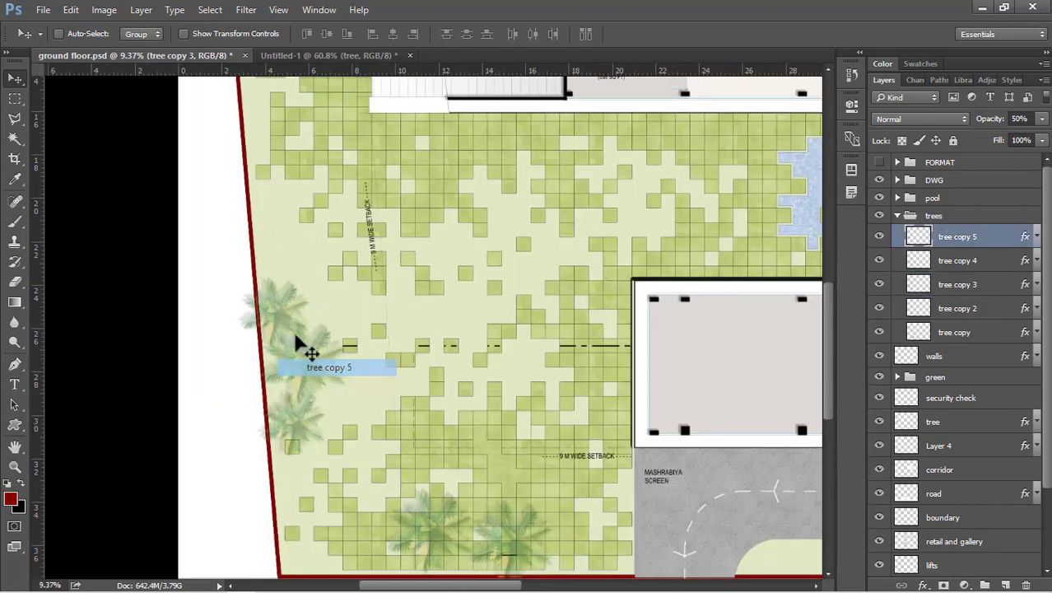
alt+drag(268, 300, 375, 311)
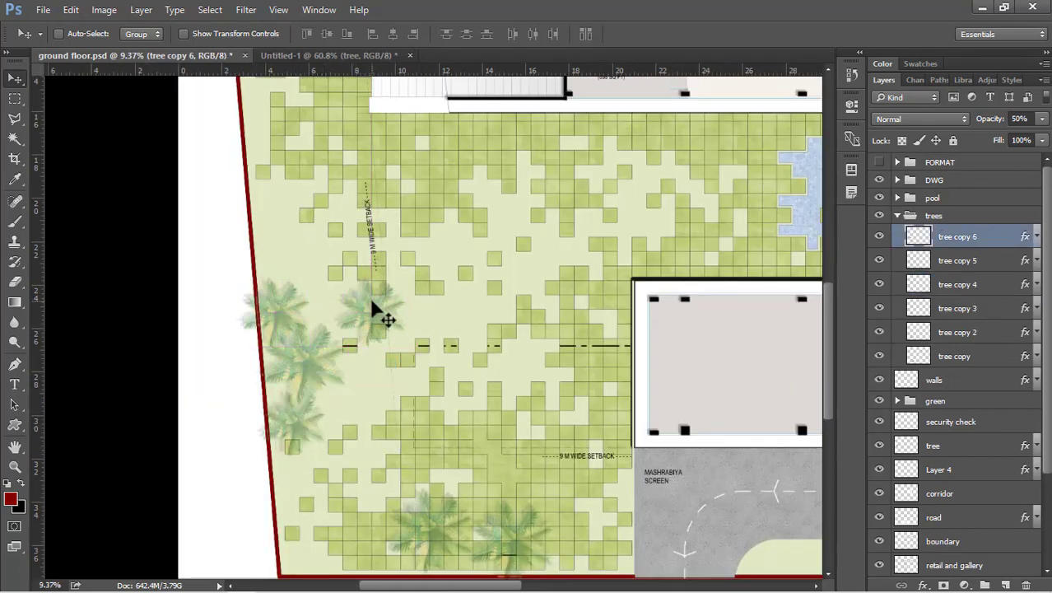
key(ctrl+t)
drag(335, 348, 390, 392)
click(702, 34)
Place a copy of the small palm on the green island between the driveway and the road.
scroll(262, 323, down, 2)
drag(261, 323, 614, 429)
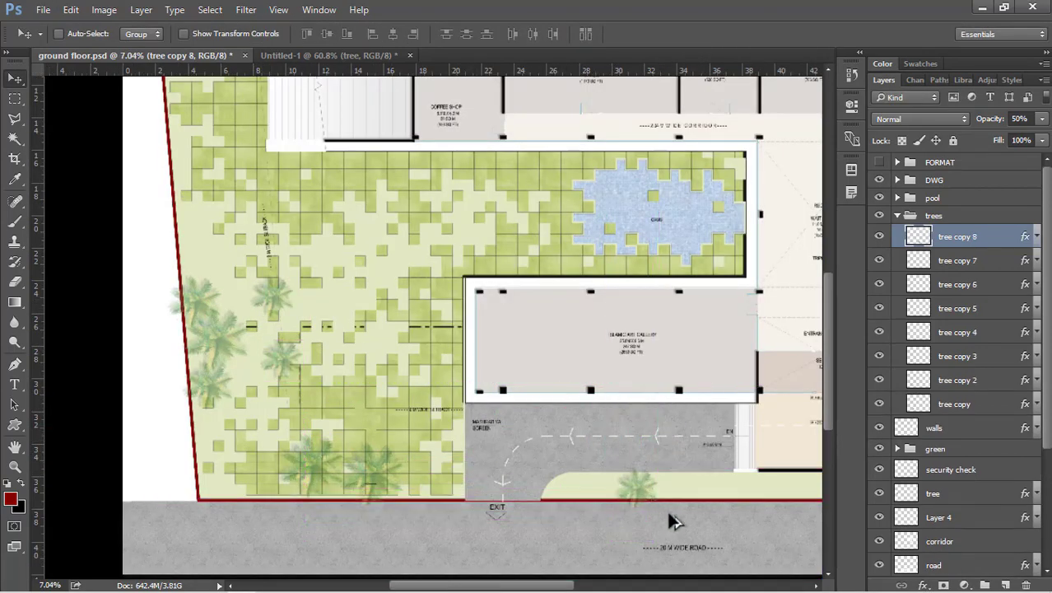
scroll(666, 508, up, 4)
drag(625, 479, 626, 474)
Copy the large palm near the exit (tree copy) to the island's rounded exit end and scale the copy down slightly.
right_click(220, 451)
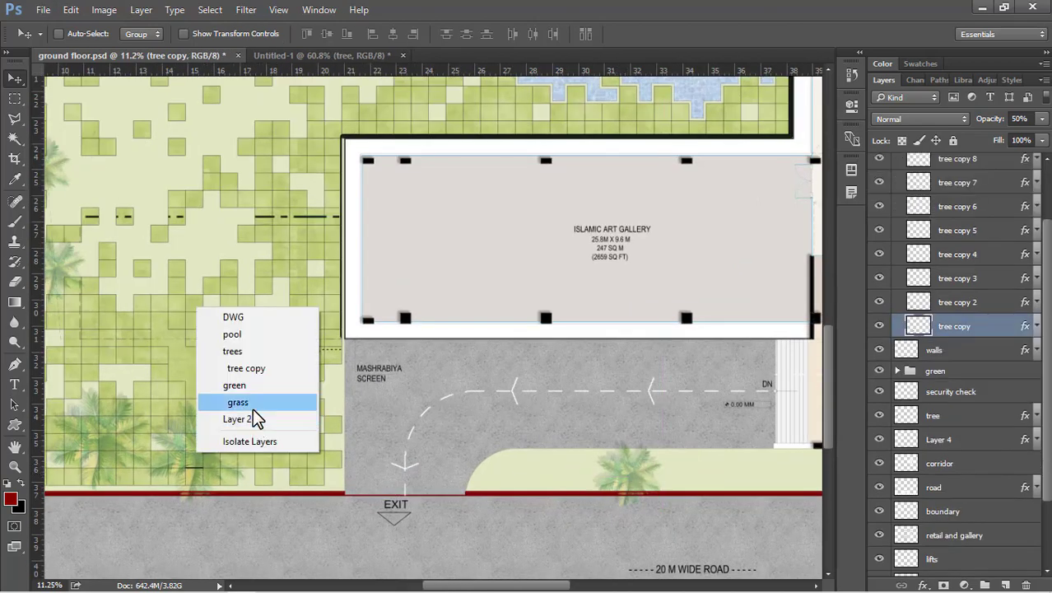
click(250, 364)
scroll(272, 373, down, 2)
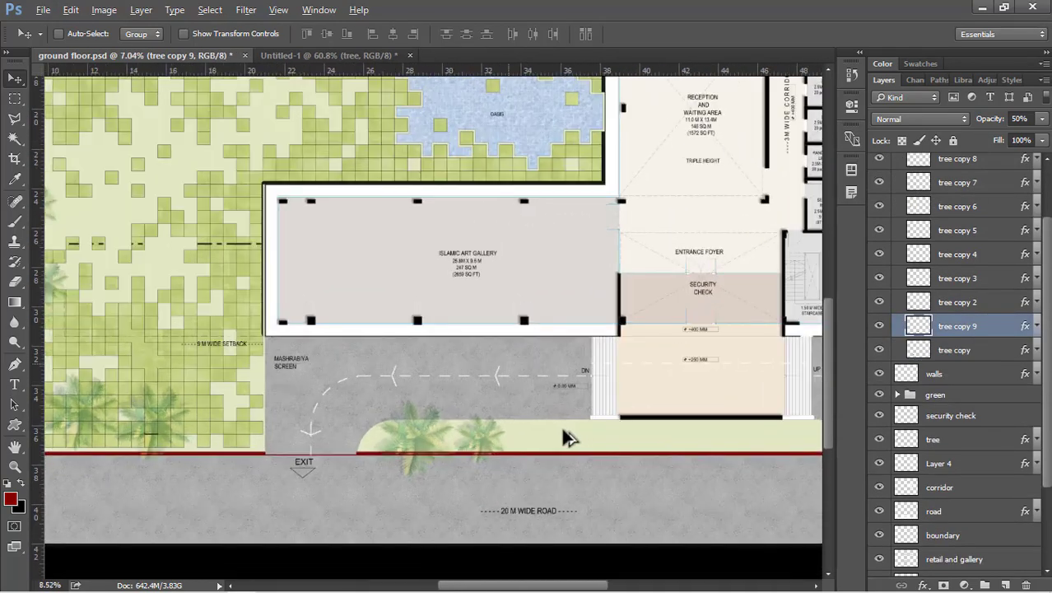
key(ctrl+j)
key(ctrl+t)
mouse_move(454, 478)
mouse_down()
mouse_move(436, 464)
mouse_move(444, 468)
mouse_up()
key(Return)
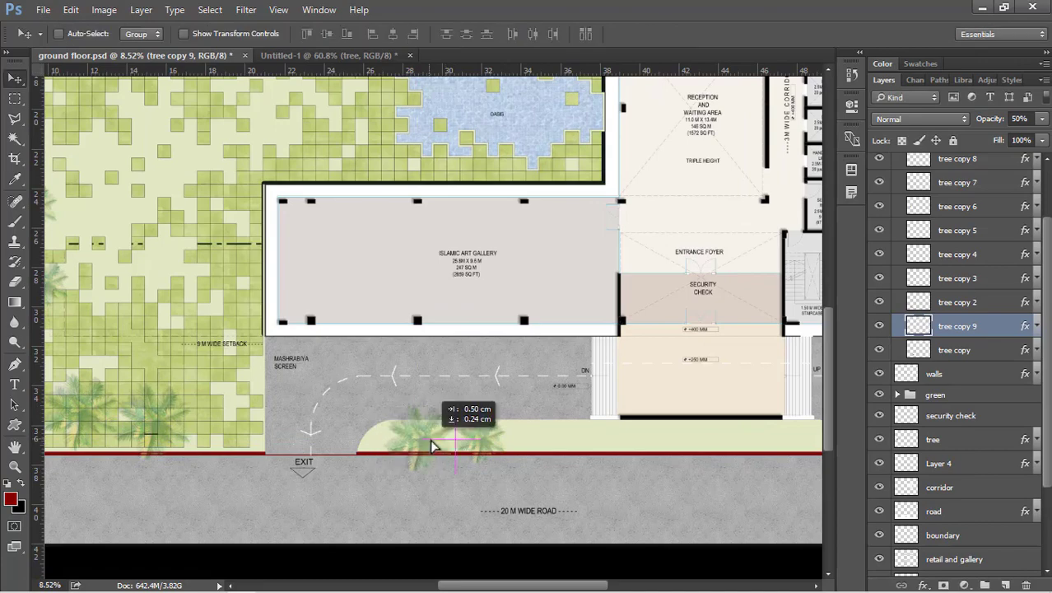
Select the small island palm and place two more copies of it along the island towards the entrance.
right_click(469, 435)
click(521, 493)
drag(486, 440, 639, 446)
key(ctrl+j)
scroll(278, 363, down, 3)
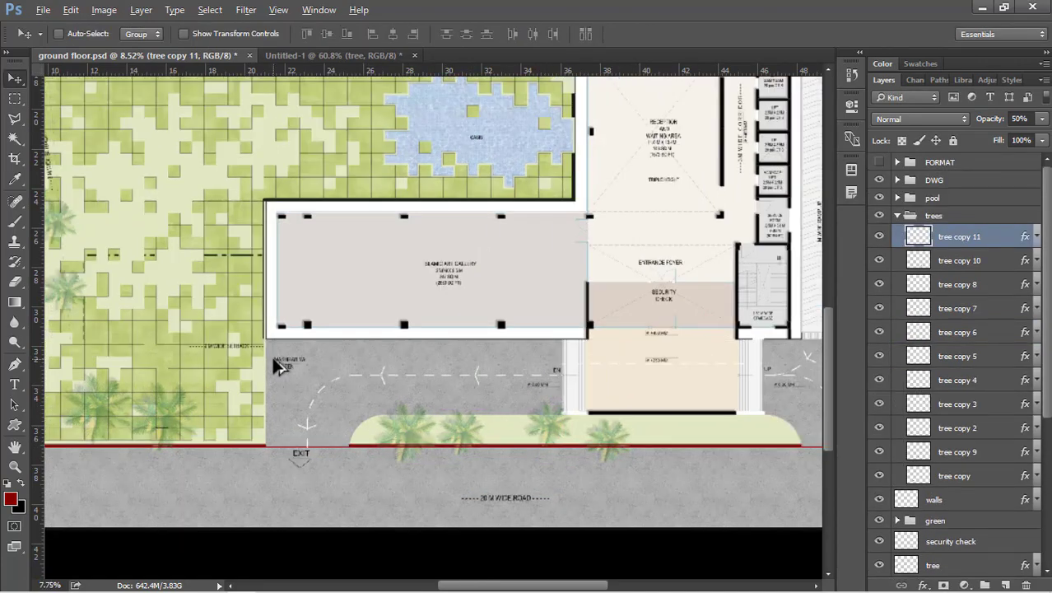
scroll(568, 411, up, 5)
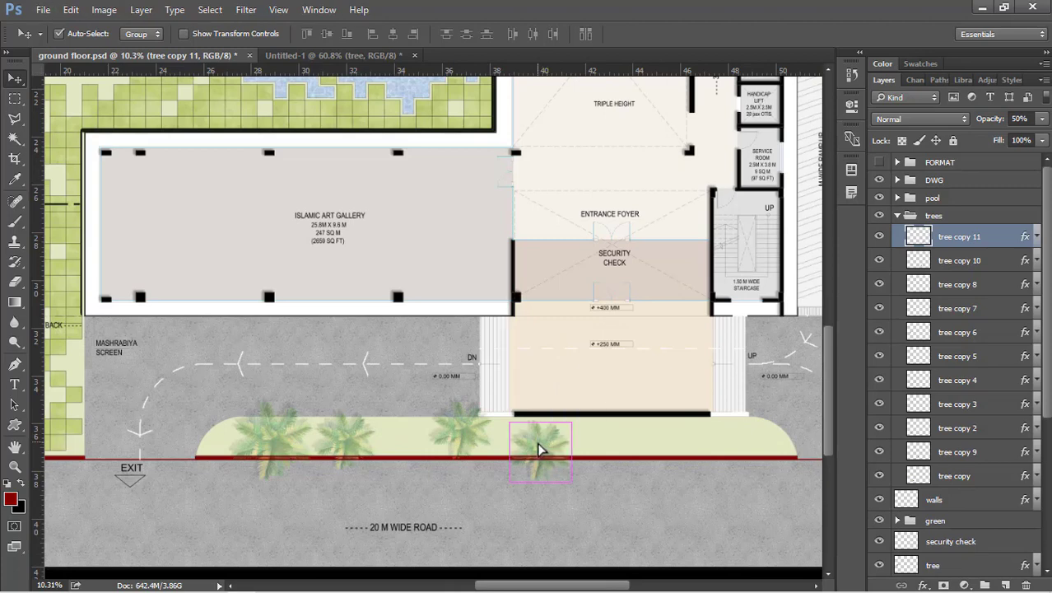
Enlarge the palm in front of the entrance steps slightly and place a copy of it near the island's entry end.
key(ctrl+t)
drag(570, 424, 739, 448)
key(Return)
Copy the large palm from the island's exit end into the gap between the last two island palms.
right_click(290, 444)
click(286, 451)
drag(286, 458, 638, 447)
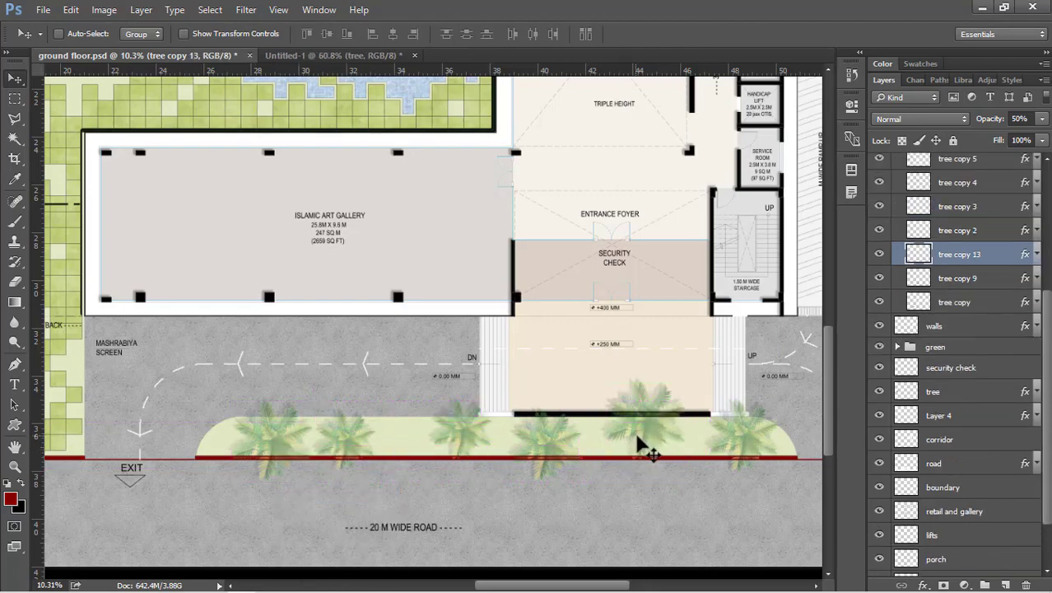
Reposition the tree copy 30 and tree copy 31 palms along the eastern boundary strip near the entry.
scroll(669, 412, down, 1)
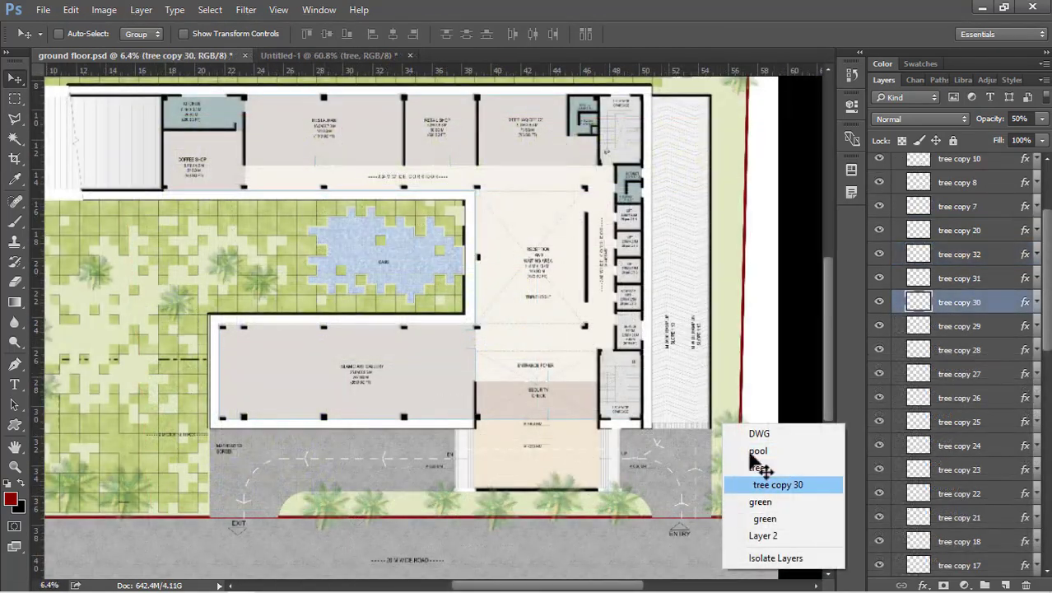
click(759, 475)
drag(738, 434, 735, 421)
right_click(744, 452)
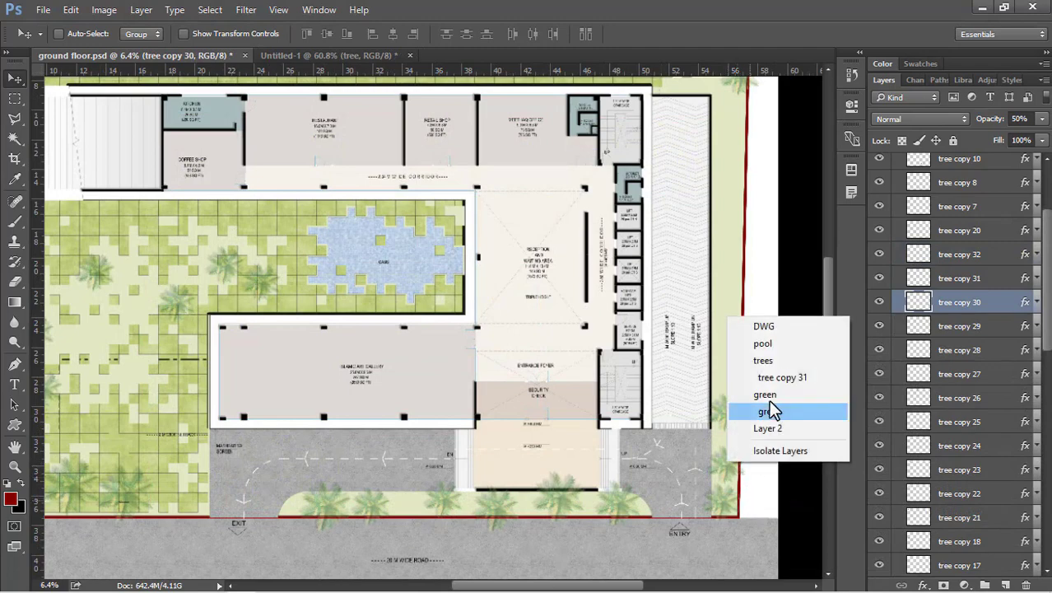
click(768, 377)
drag(728, 460, 738, 464)
Collapse the trees layer group and expand the DWG group to list its layers.
scroll(765, 396, down, 2)
scroll(714, 374, down, 1)
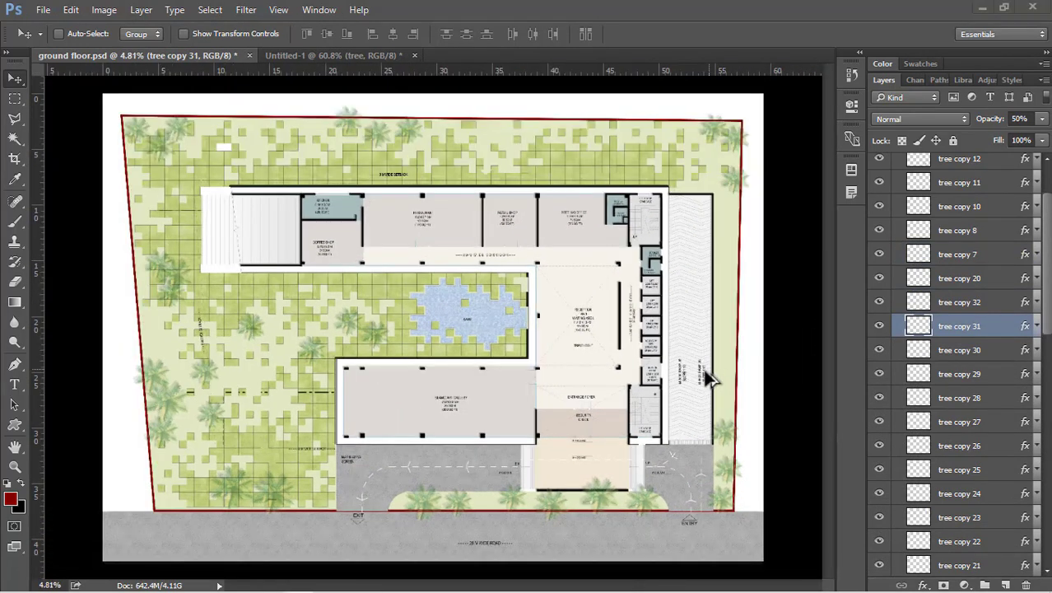
scroll(963, 347, up, 3)
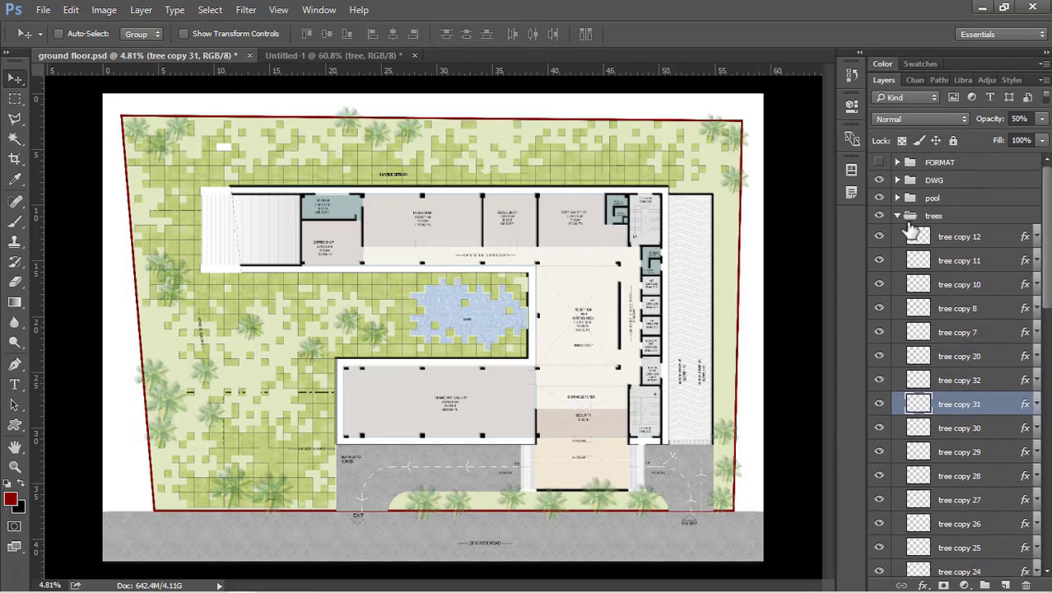
click(897, 216)
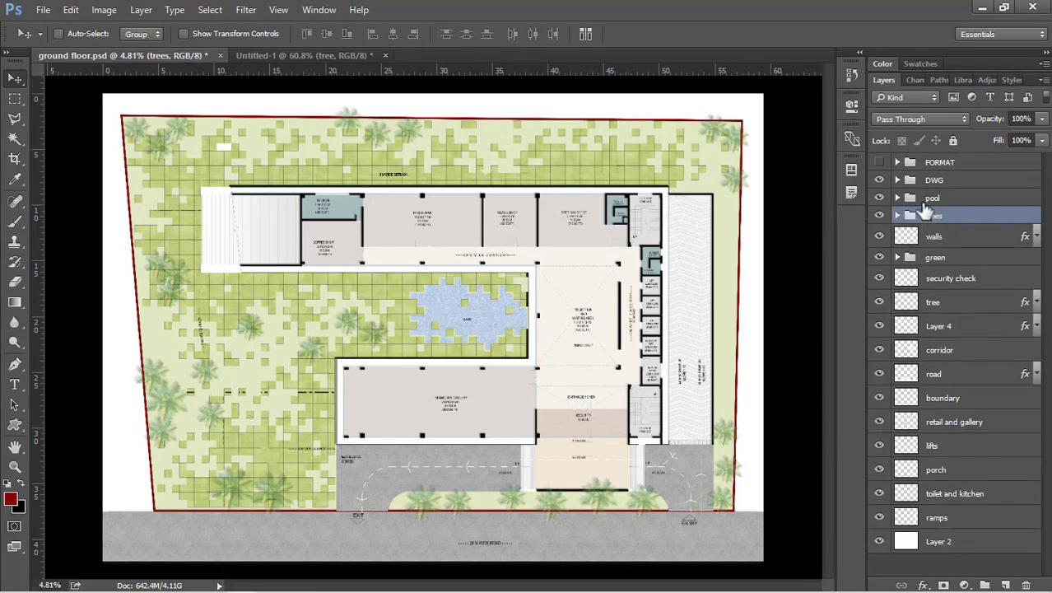
click(897, 179)
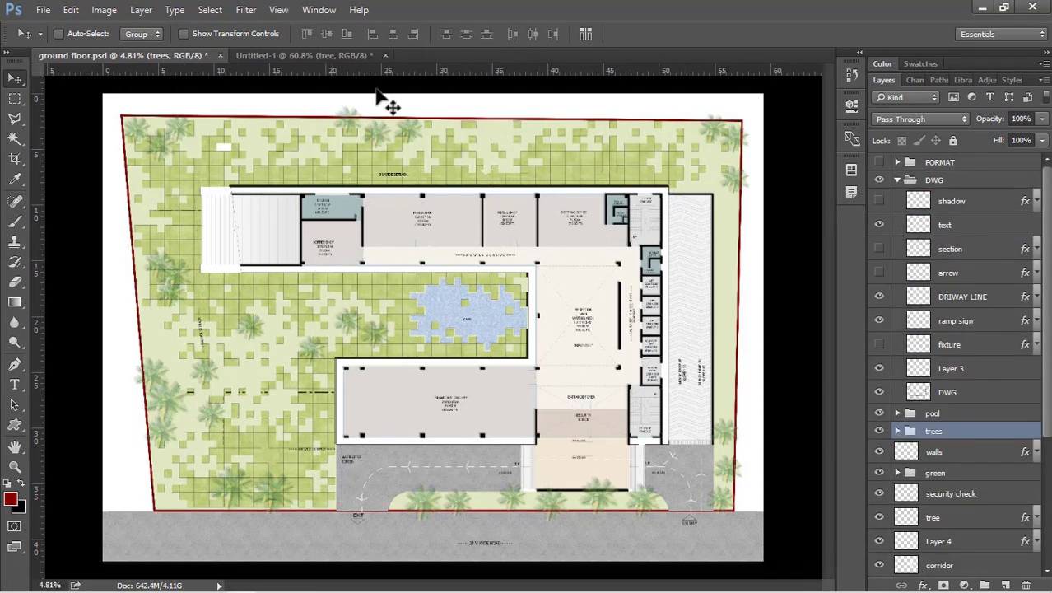
click(897, 180)
click(897, 180)
Make the fixture layer in the DWG group visible and inspect the furniture in the reception and waiting area.
scroll(582, 313, up, 4)
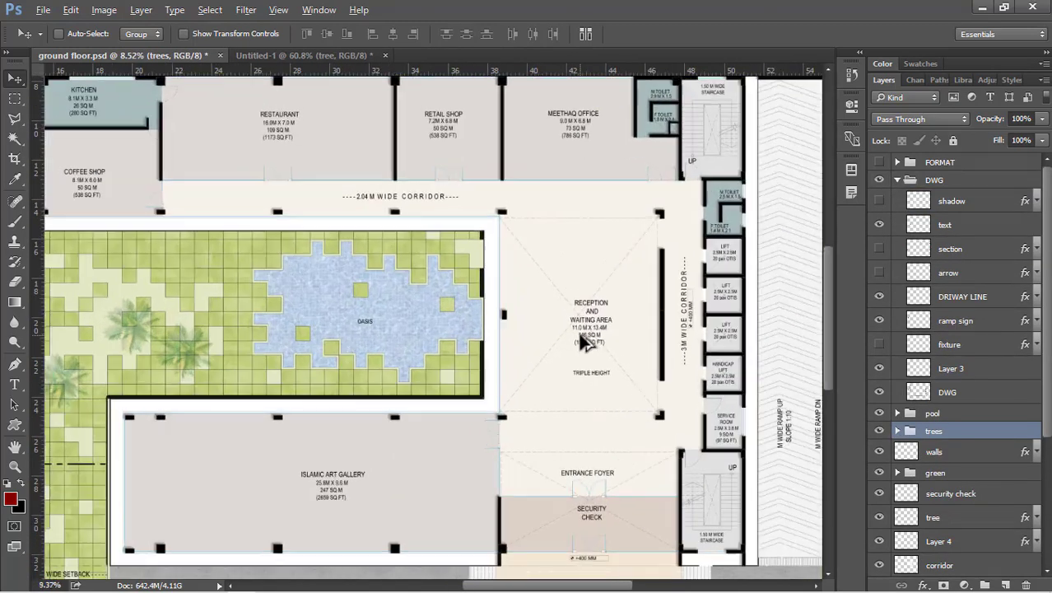
click(953, 344)
click(879, 344)
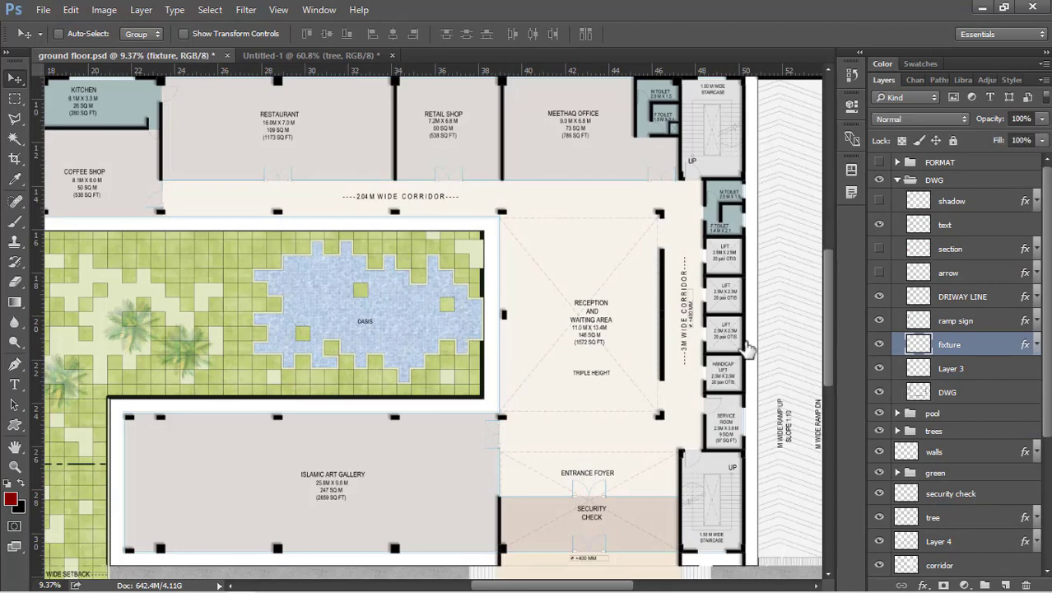
scroll(576, 313, up, 4)
scroll(544, 267, down, 3)
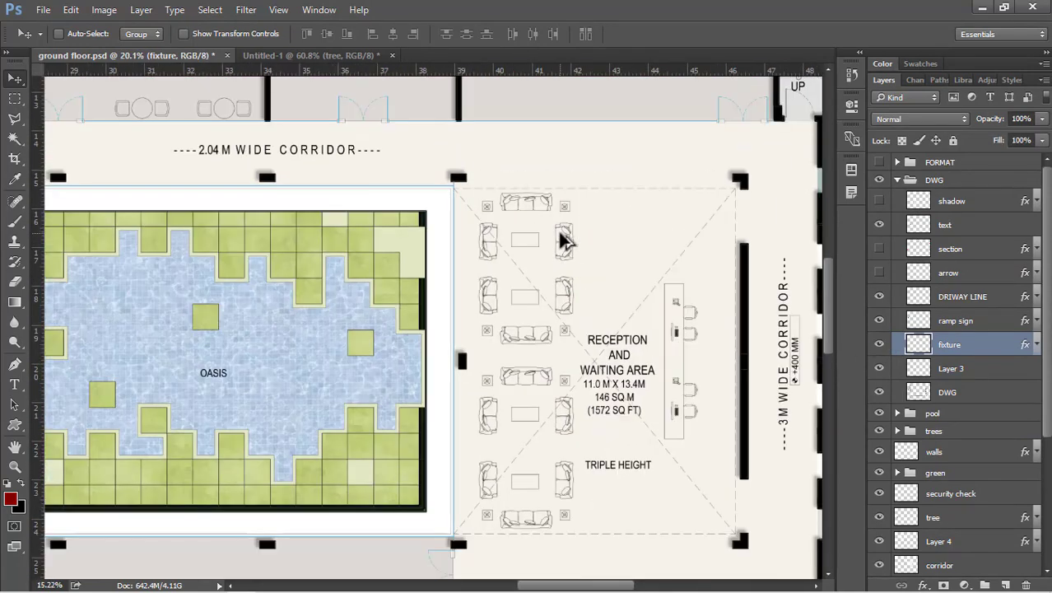
scroll(568, 280, up, 1)
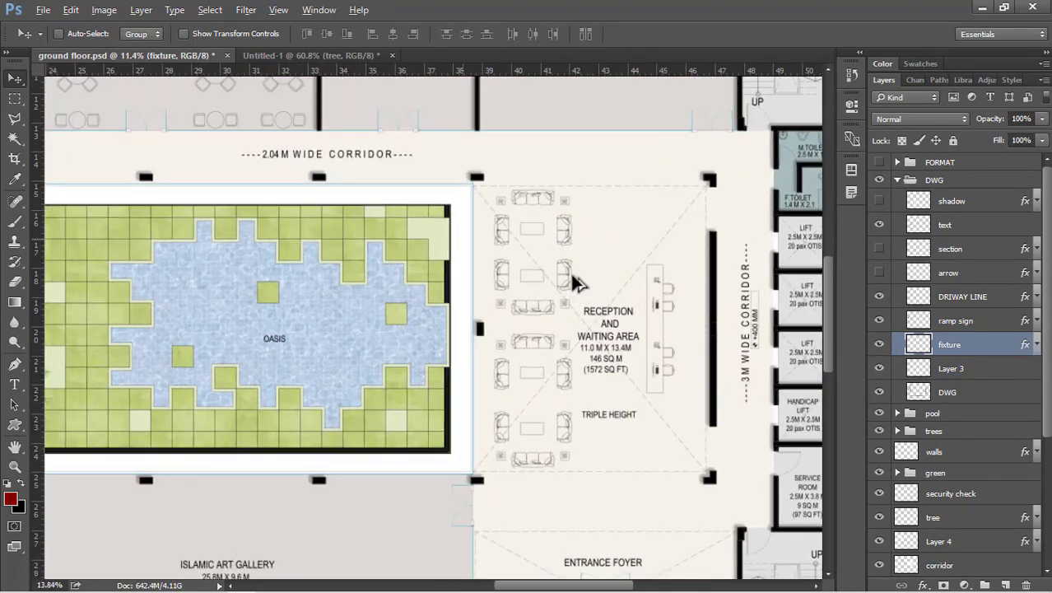
Select all the furniture shapes on the fixture layer by picking the empty area with the Magic Wand and inverting the selection.
scroll(476, 249, up, 1)
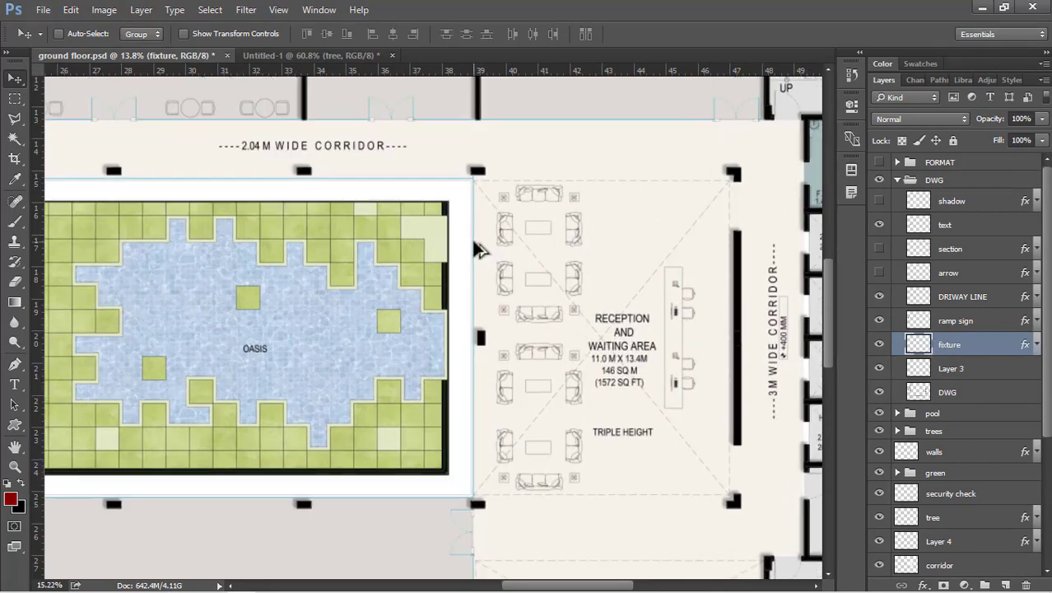
scroll(635, 253, down, 1)
key(w)
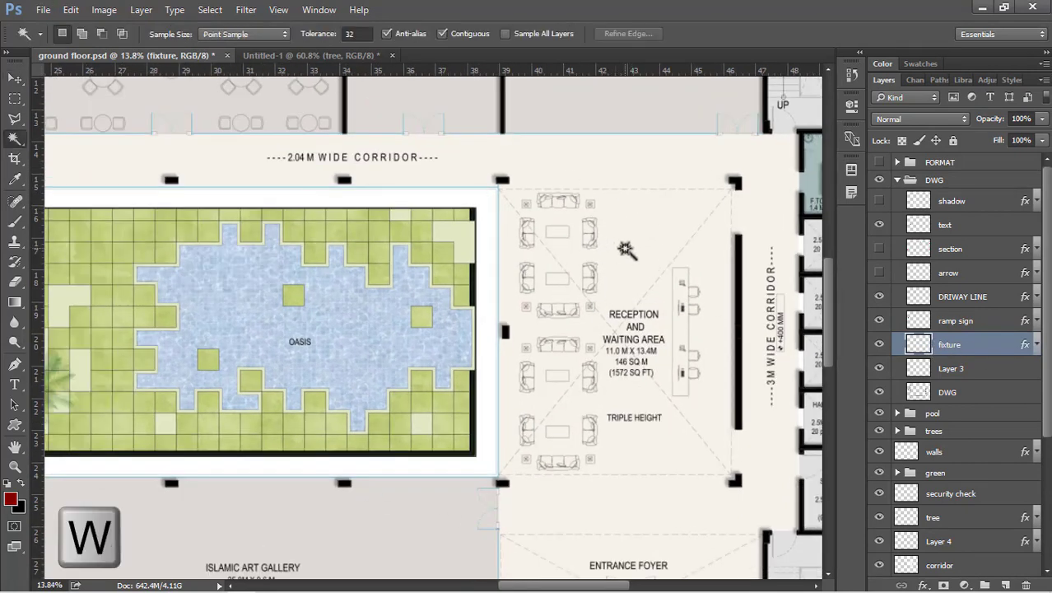
click(624, 248)
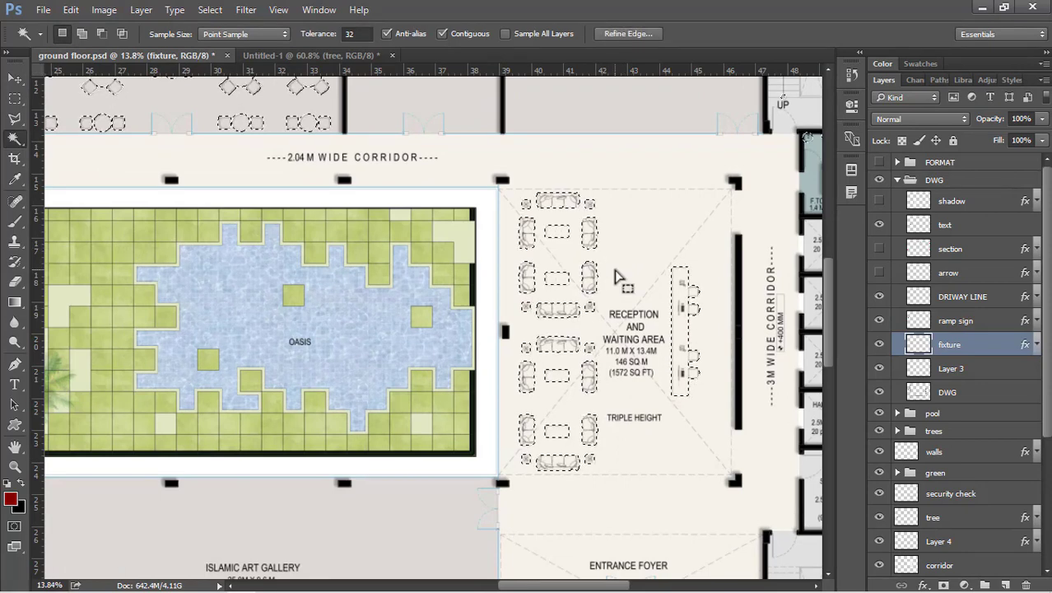
key(ctrl+shift+i)
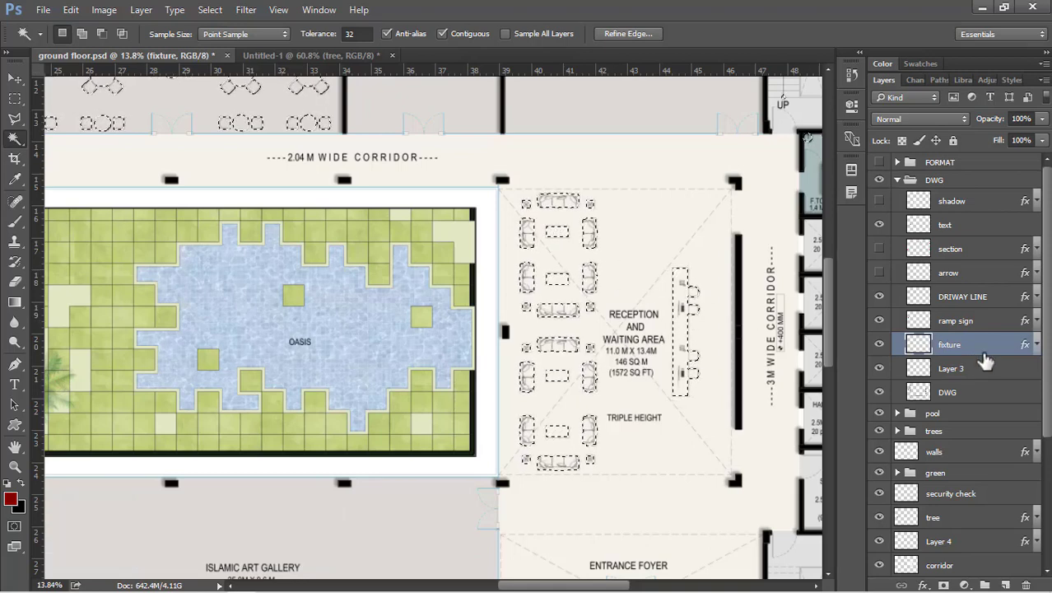
Create a new layer in the DWG group and name it fixture_2.
click(1005, 584)
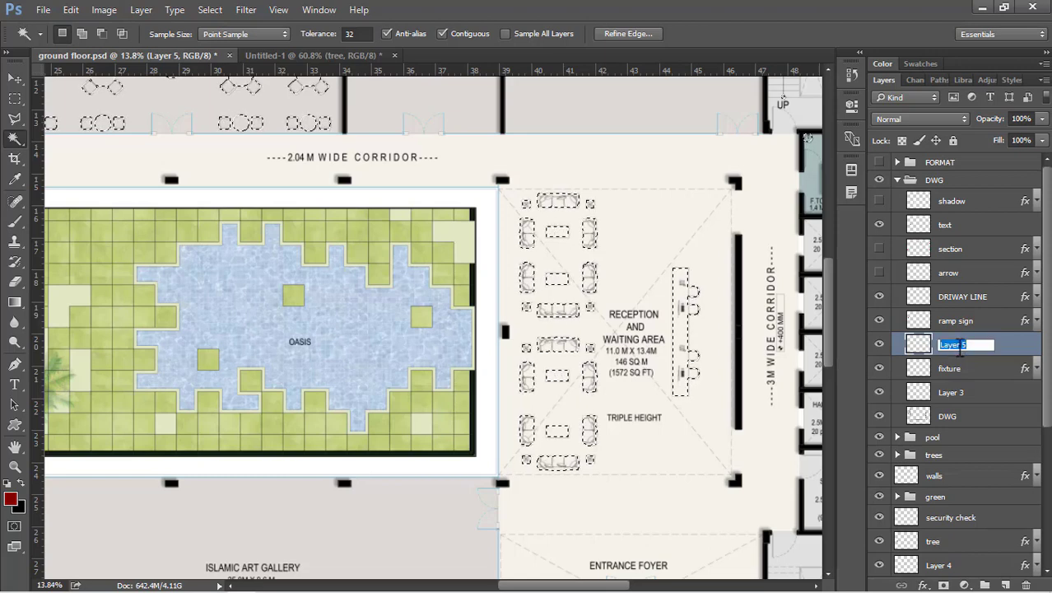
text(fixture_)
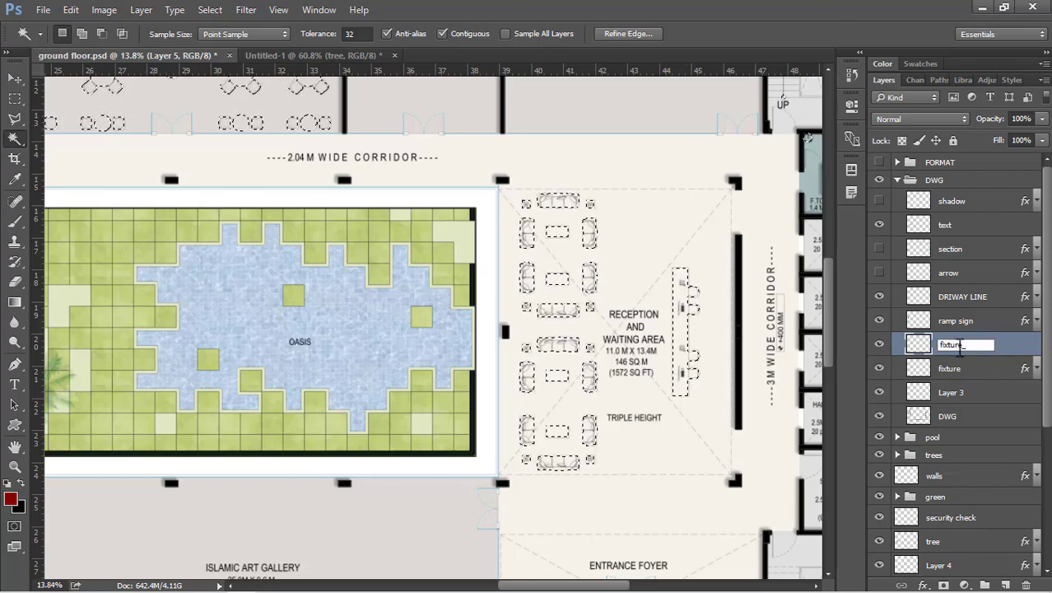
text(2)
Fill the furniture selection on the fixture_2 layer with white (ffffff) at 100% opacity in Normal mode.
key(shift+BackSpace)
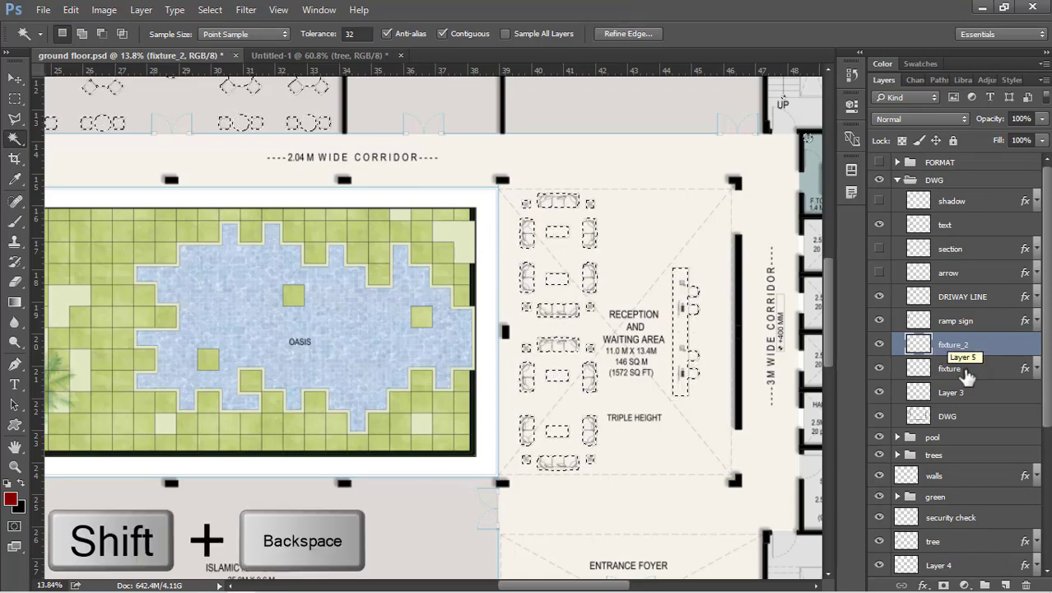
click(750, 178)
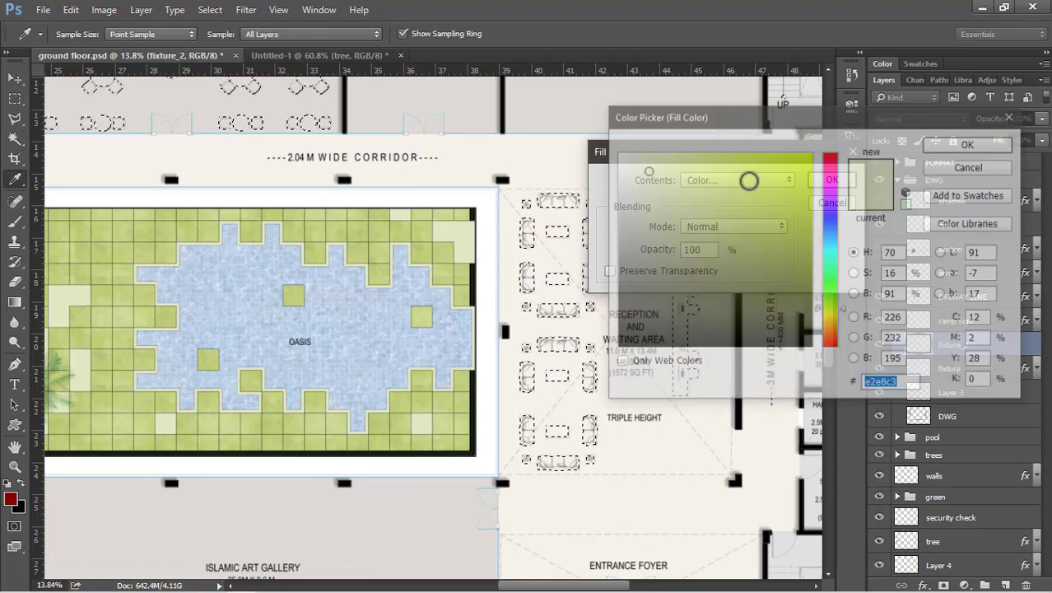
drag(663, 211, 615, 152)
click(970, 144)
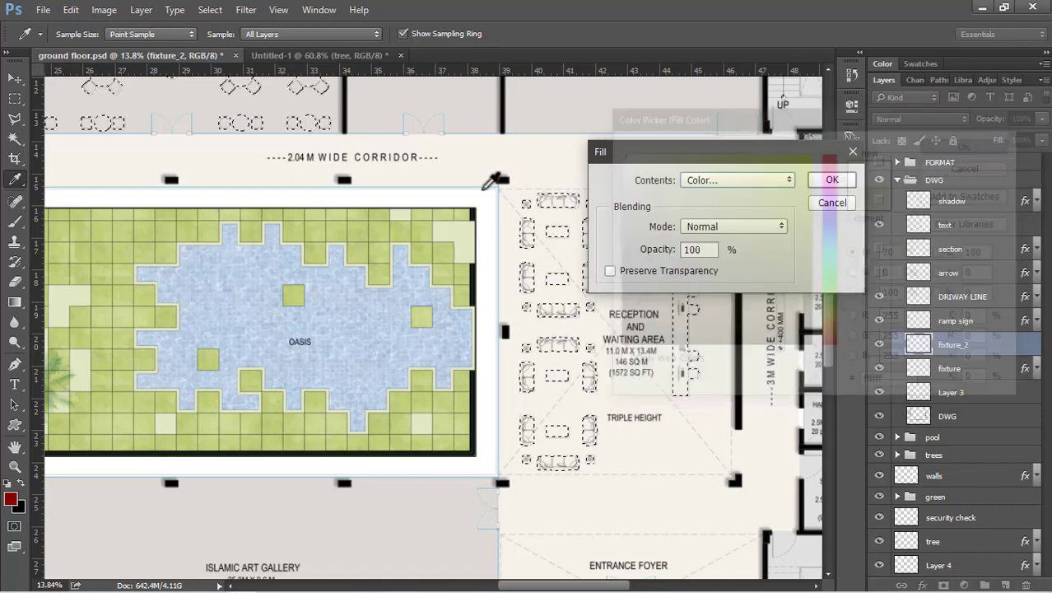
click(819, 177)
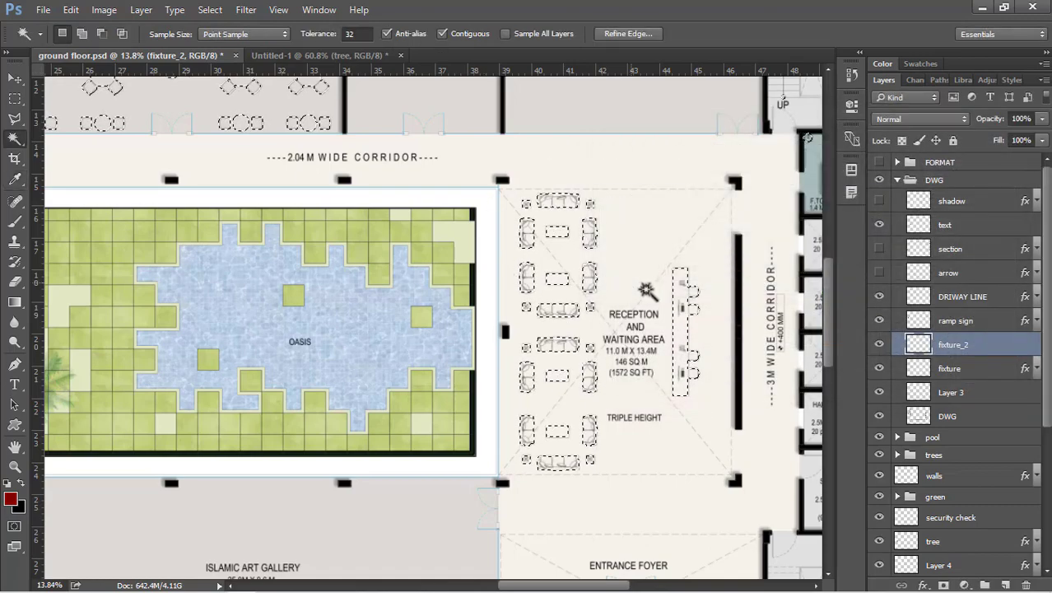
Move the fixture_2 layer below the fixture layer and clear the furniture selection.
drag(954, 344, 972, 362)
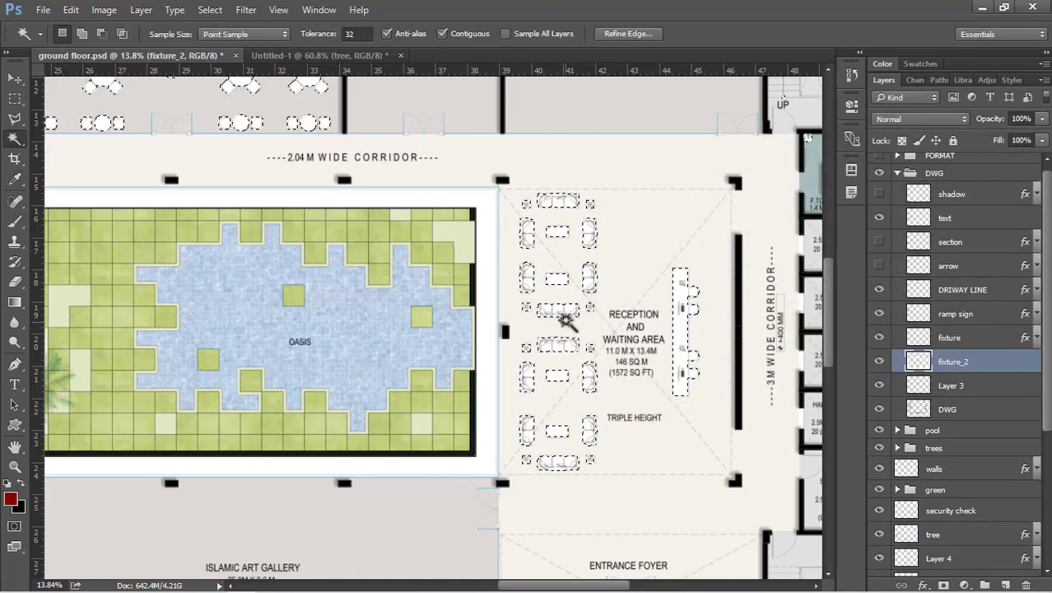
scroll(567, 321, up, 5)
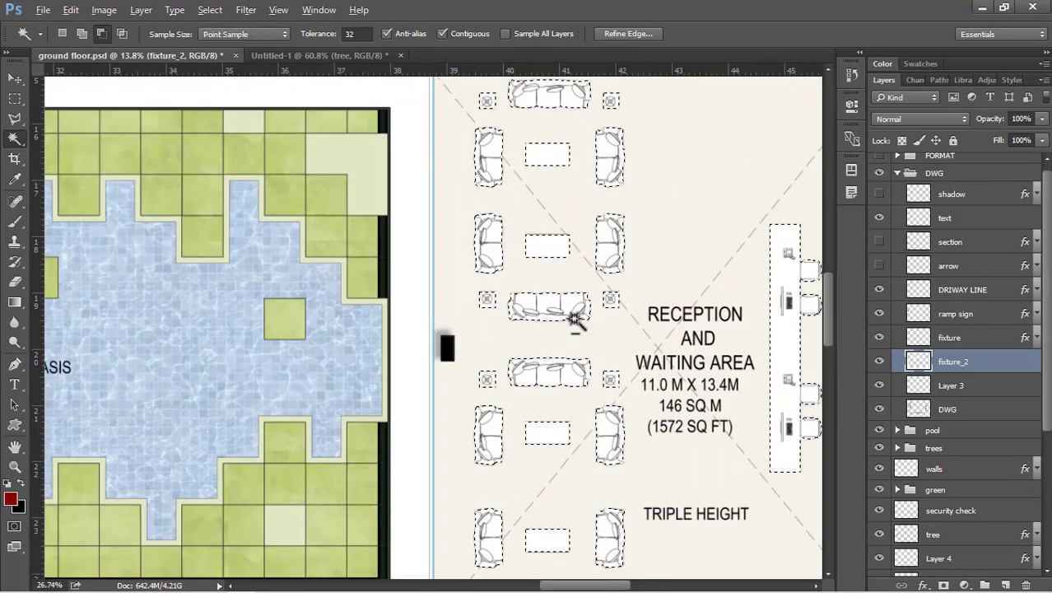
scroll(573, 320, up, 4)
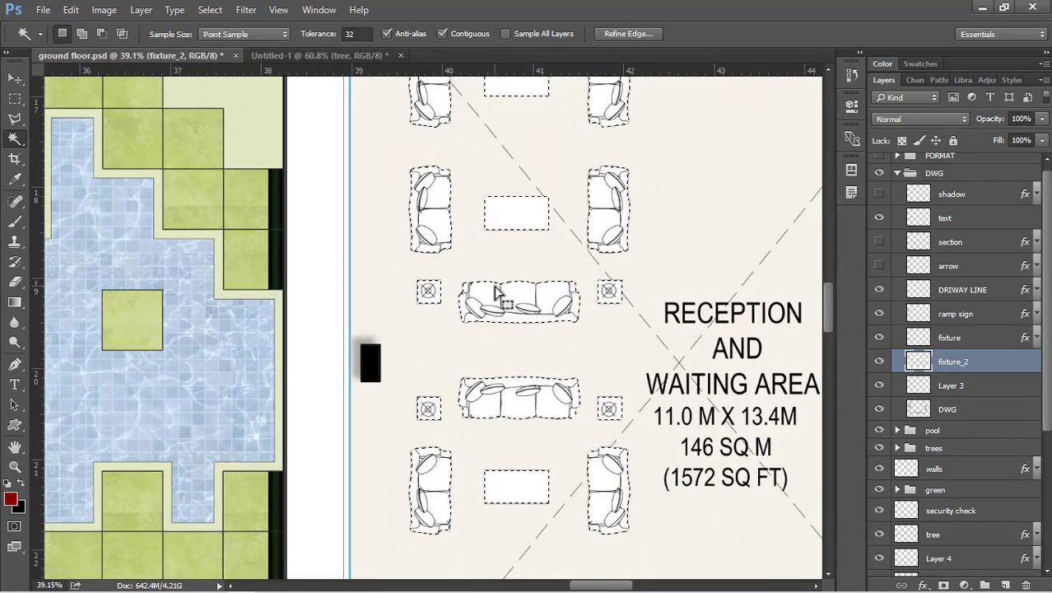
key(ctrl+d)
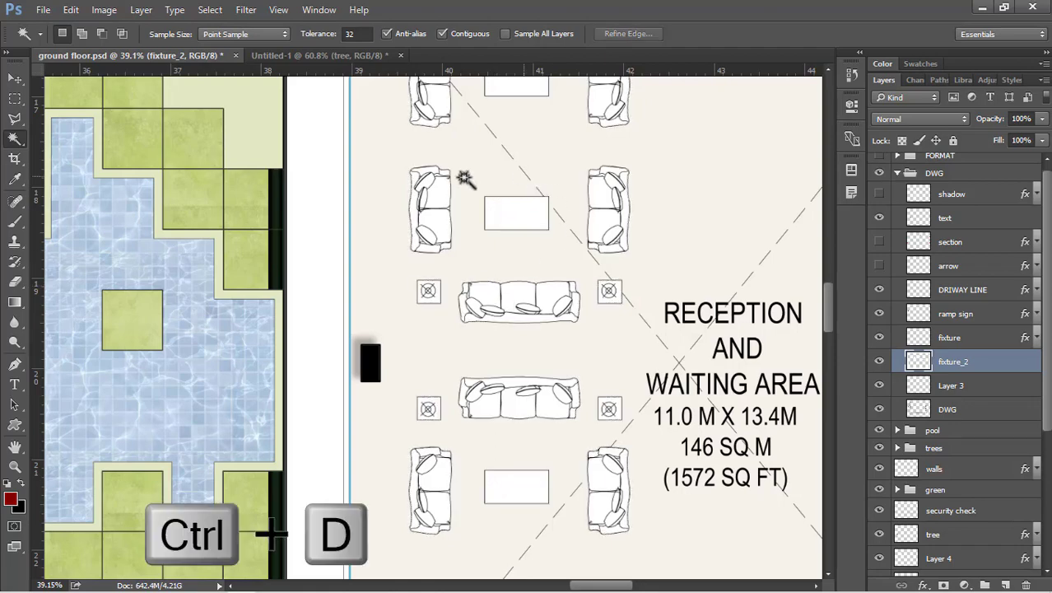
scroll(548, 310, up, 6)
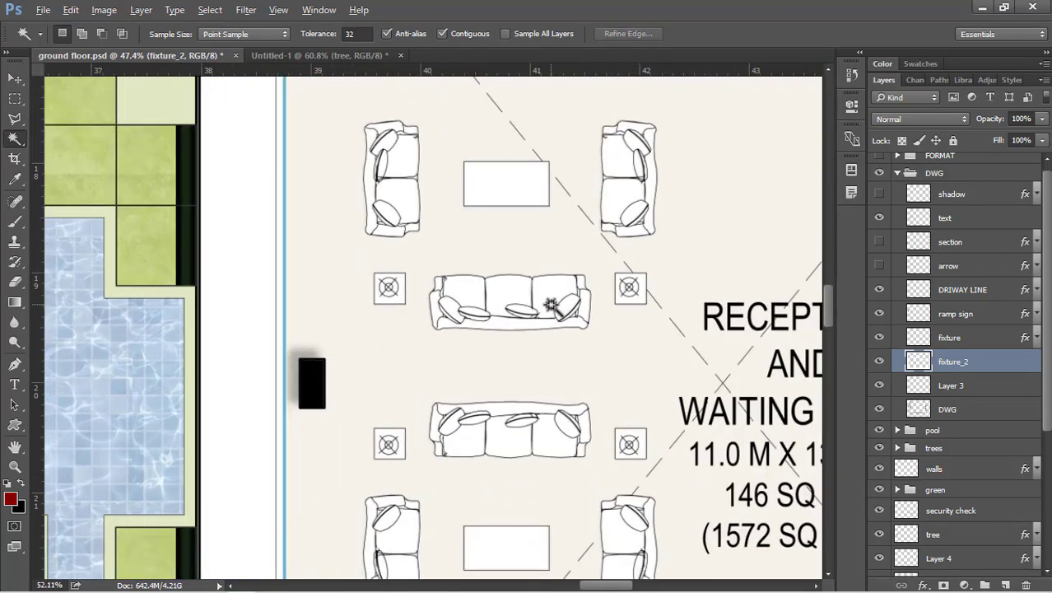
scroll(551, 305, down, 6)
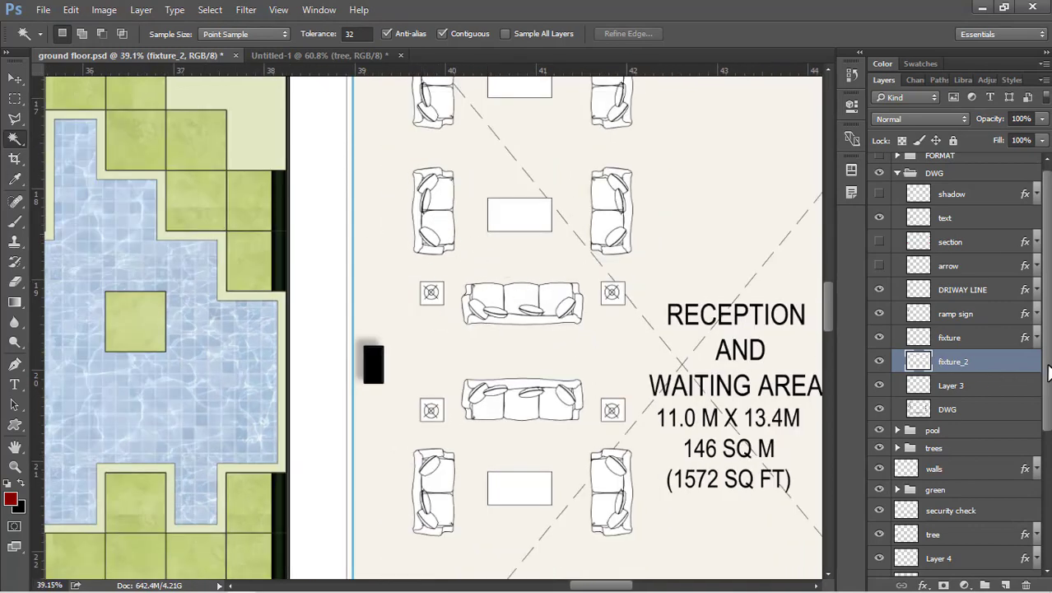
Add a drop shadow to the fixture_2 layer with 26% opacity, 14 px distance, 12% spread and 16 px size.
double_click(1011, 371)
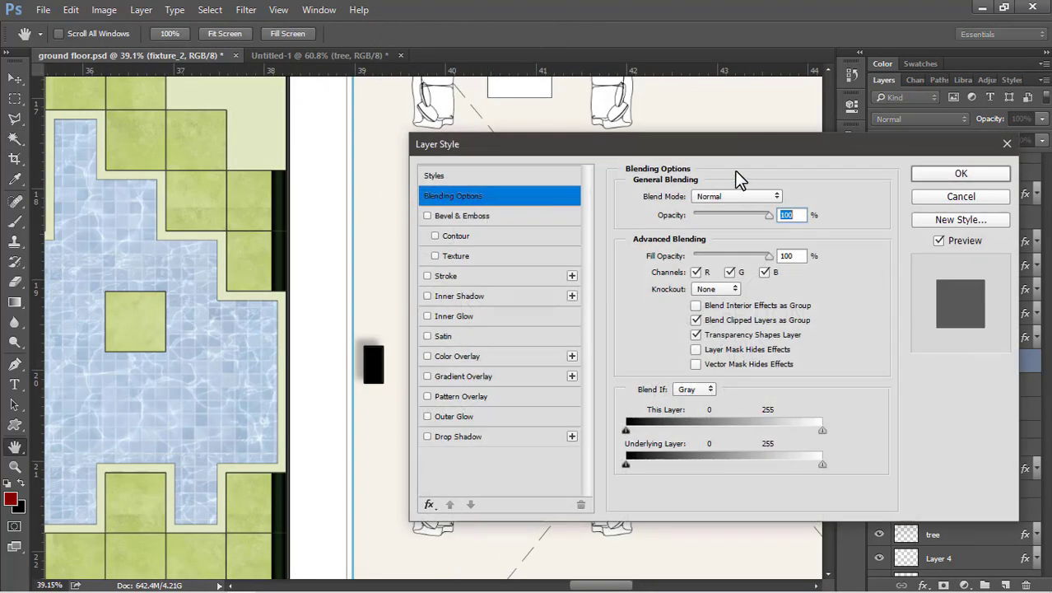
drag(627, 148, 789, 112)
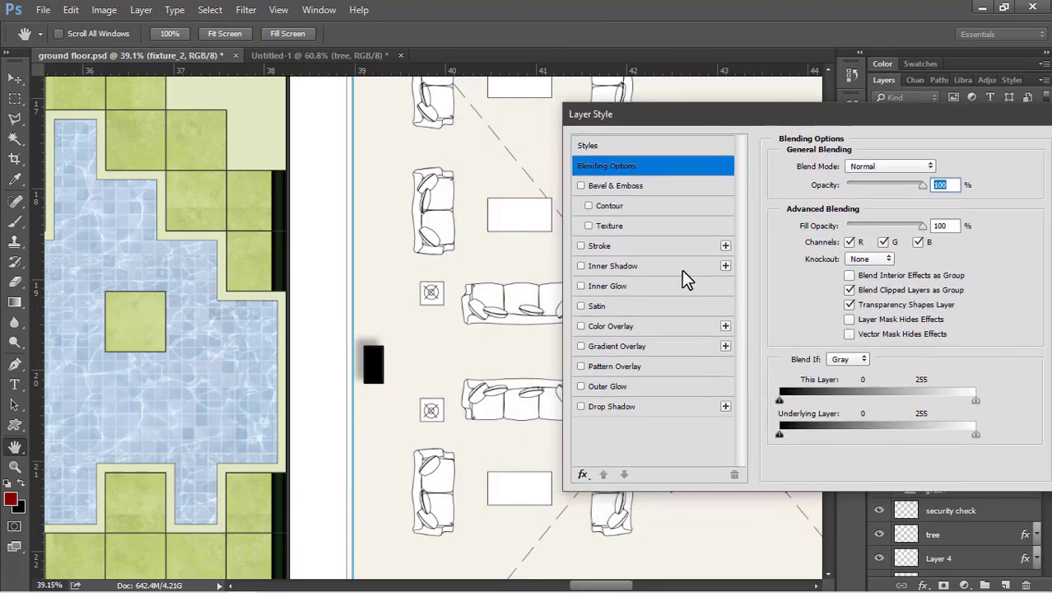
click(605, 406)
drag(826, 274, 813, 293)
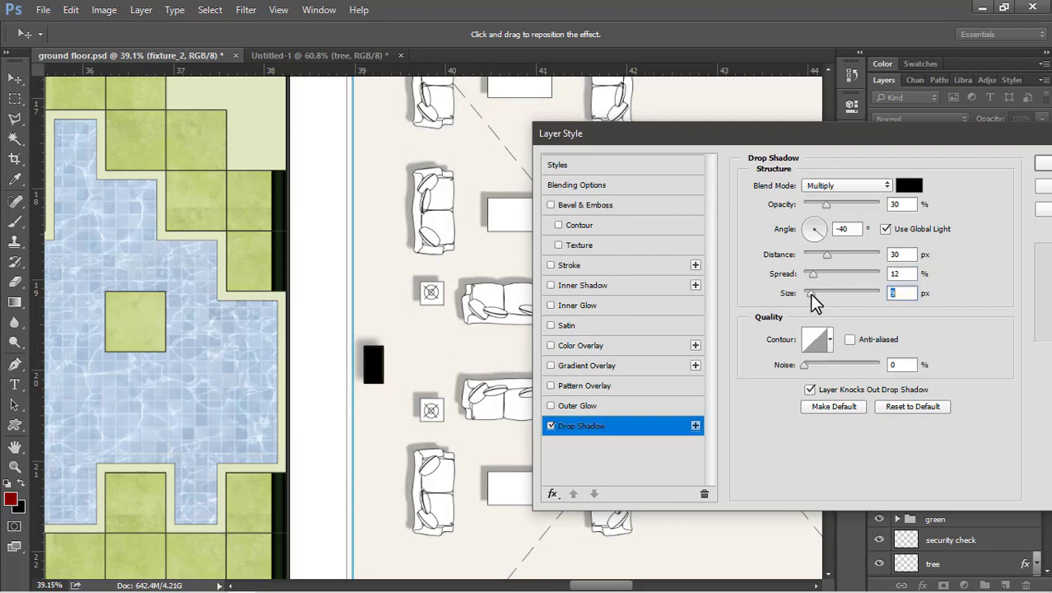
drag(826, 253, 813, 255)
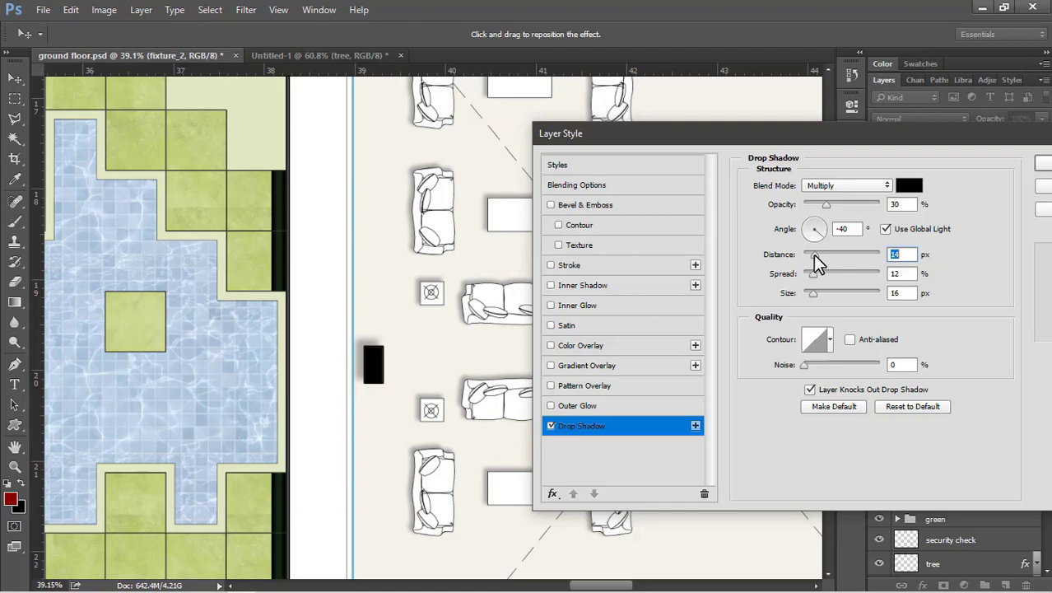
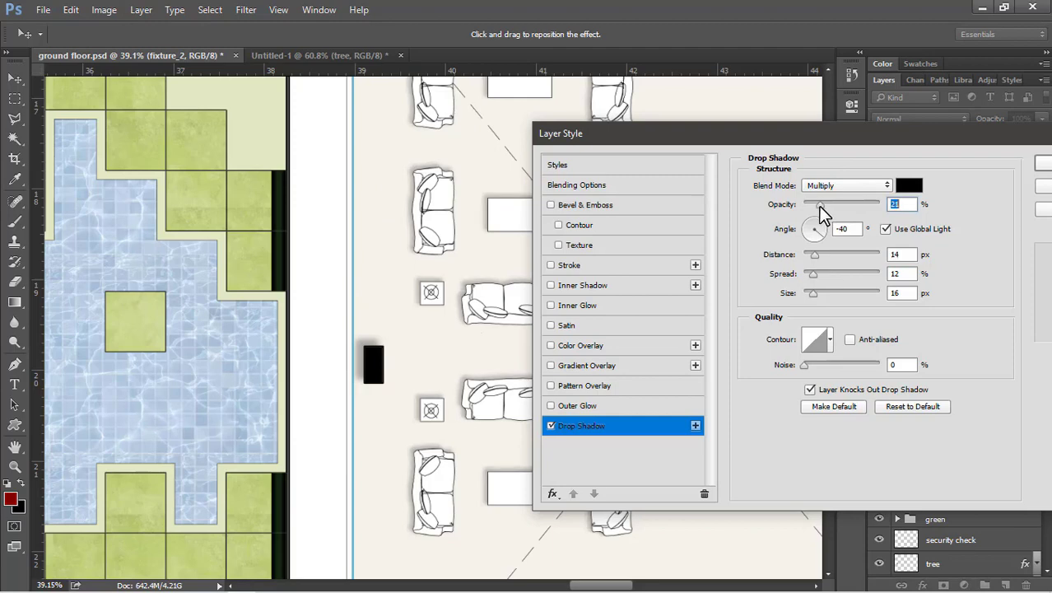
drag(818, 206, 821, 206)
drag(854, 140, 723, 173)
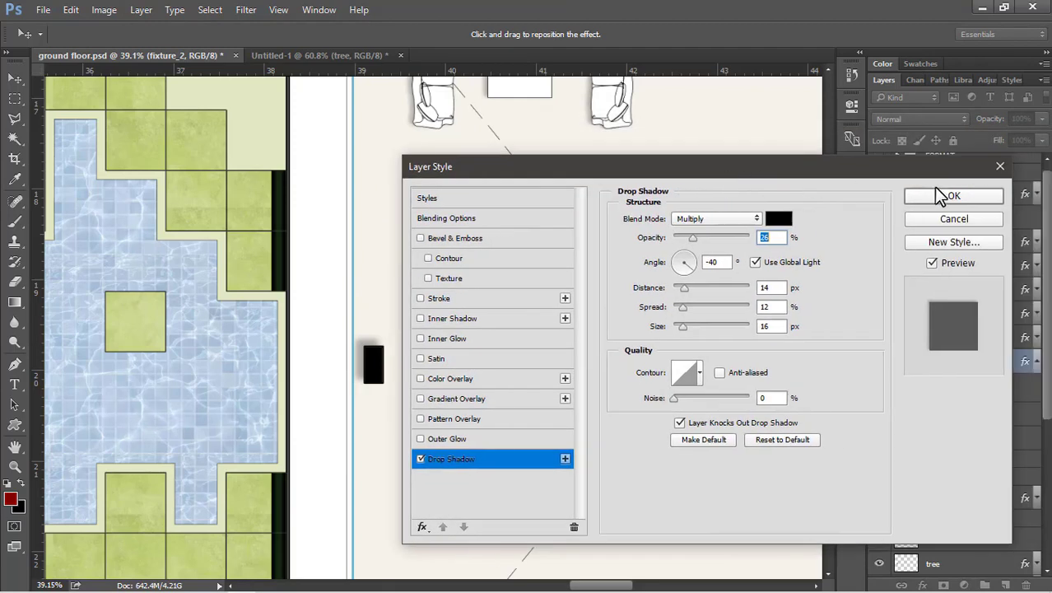
click(954, 198)
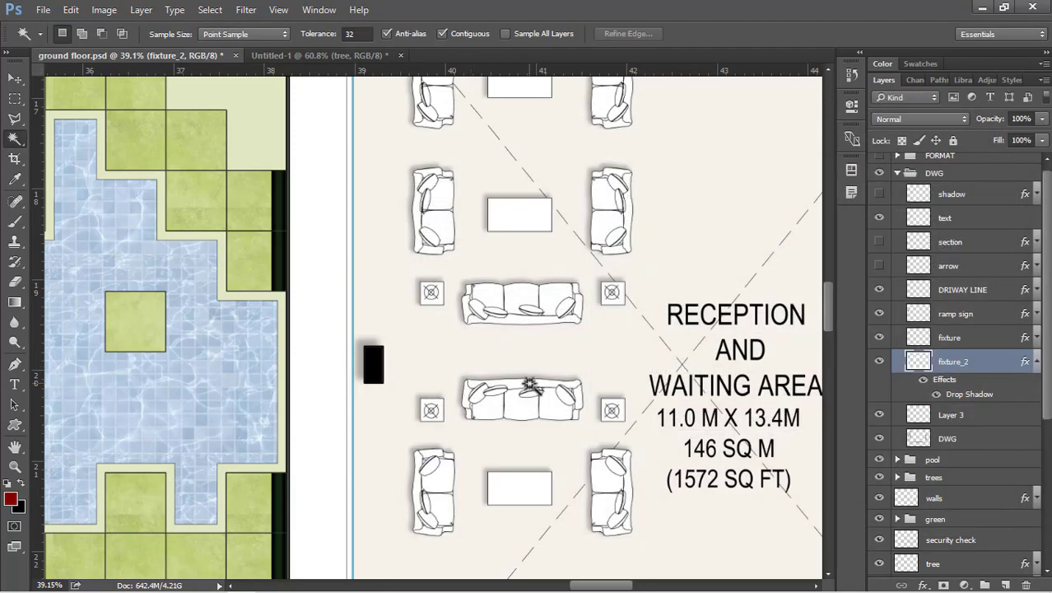
Examine the white, shadowed furniture in the reception, restaurant and coffee shop areas.
key(v)
scroll(531, 385, down, 6)
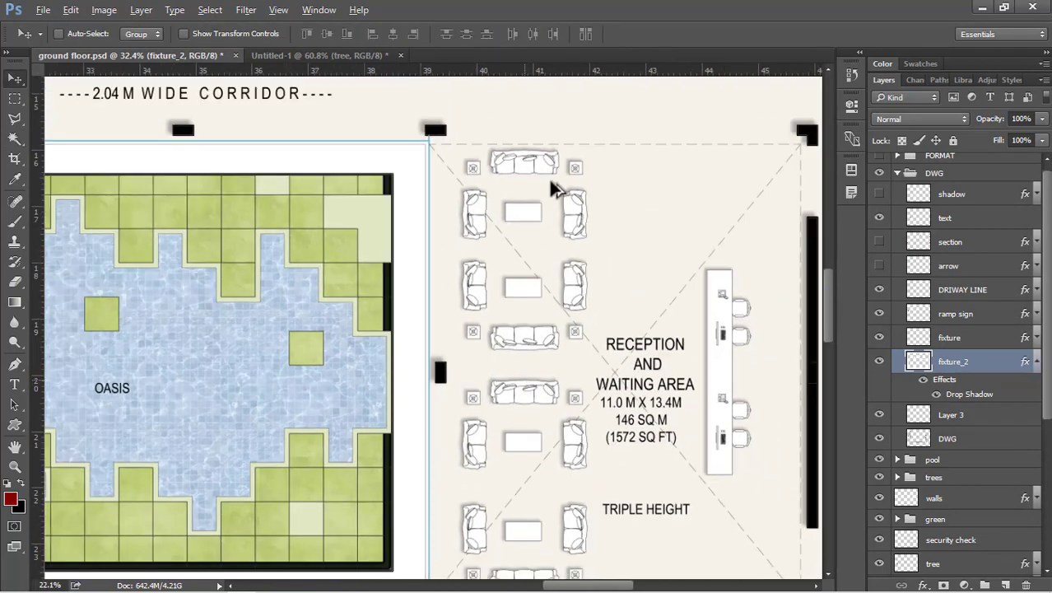
scroll(549, 181, up, 5)
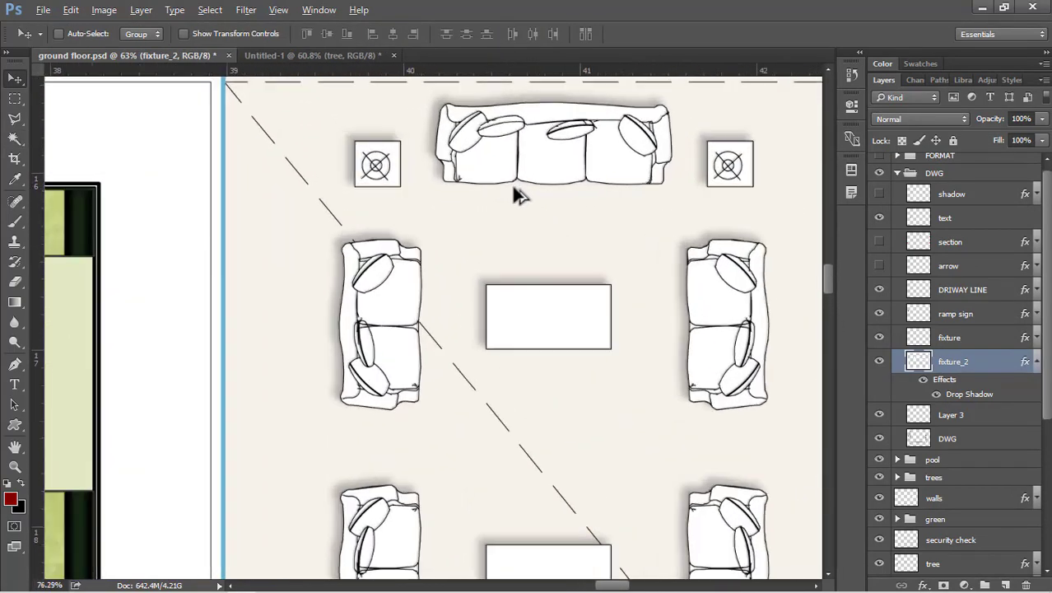
scroll(512, 264, down, 7)
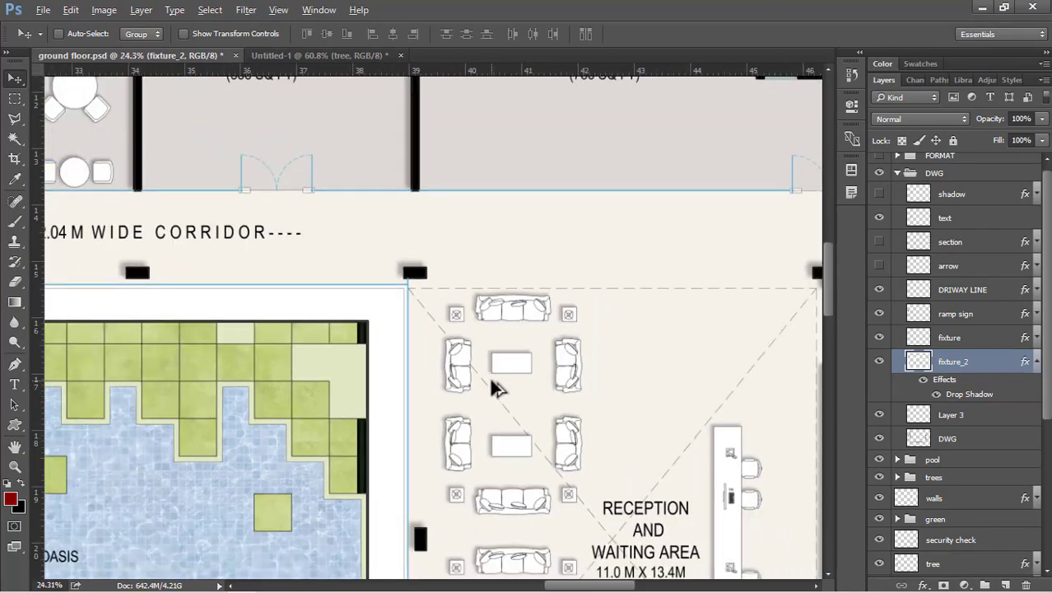
scroll(491, 384, down, 4)
scroll(59, 207, up, 4)
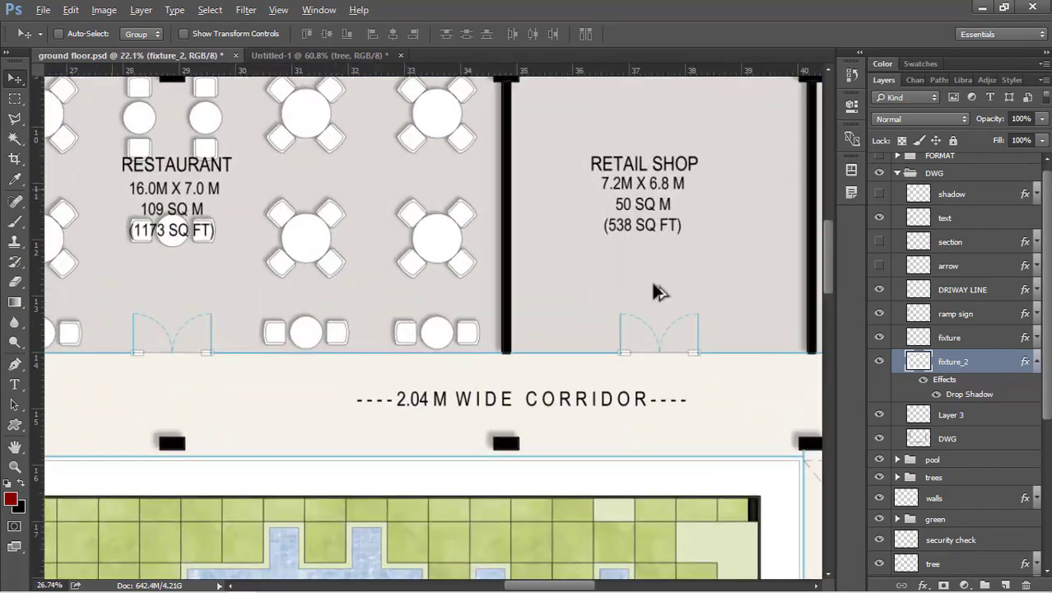
scroll(671, 298, down, 3)
scroll(244, 157, down, 3)
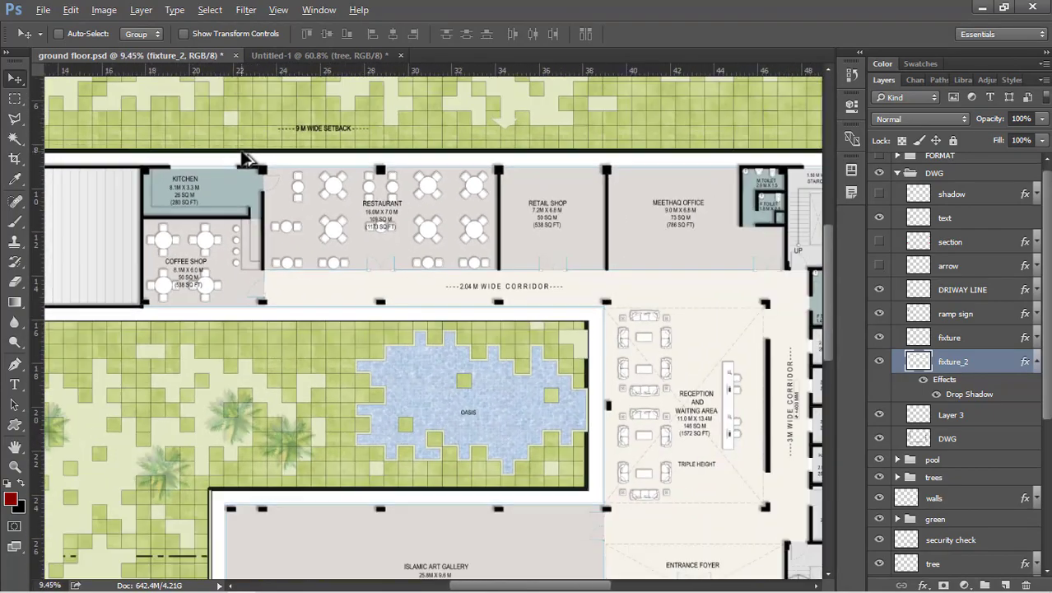
scroll(244, 157, down, 1)
scroll(945, 279, up, 1)
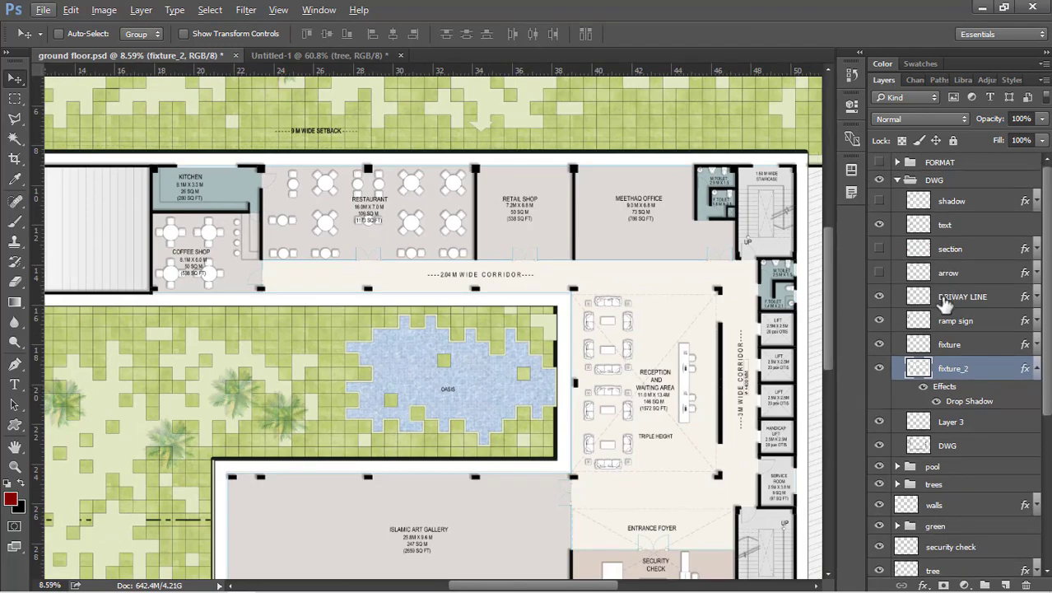
Make the section and arrow layers in the DWG group visible.
scroll(467, 237, down, 3)
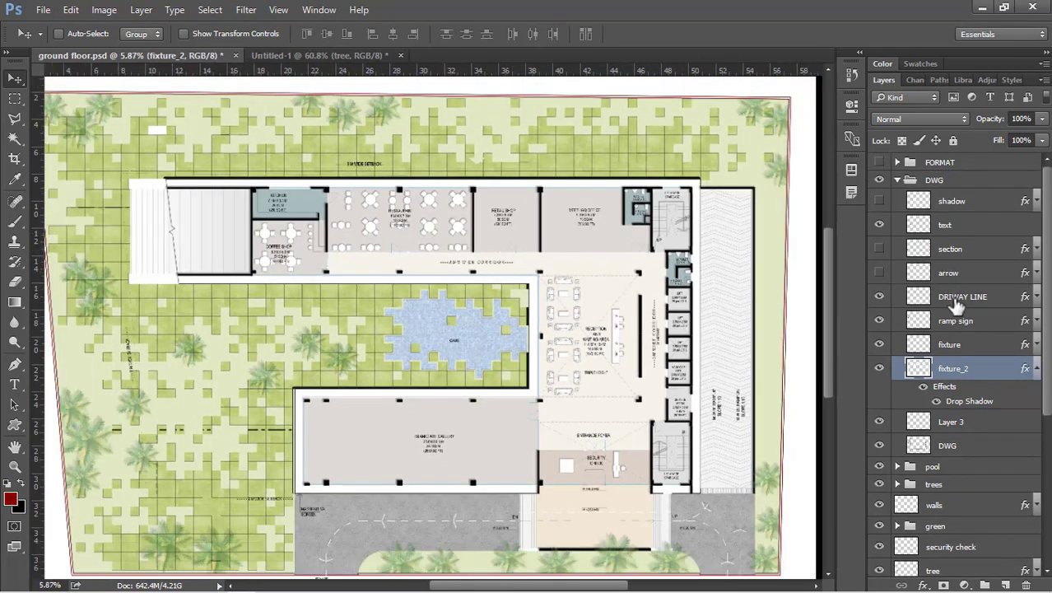
click(879, 250)
scroll(605, 266, down, 1)
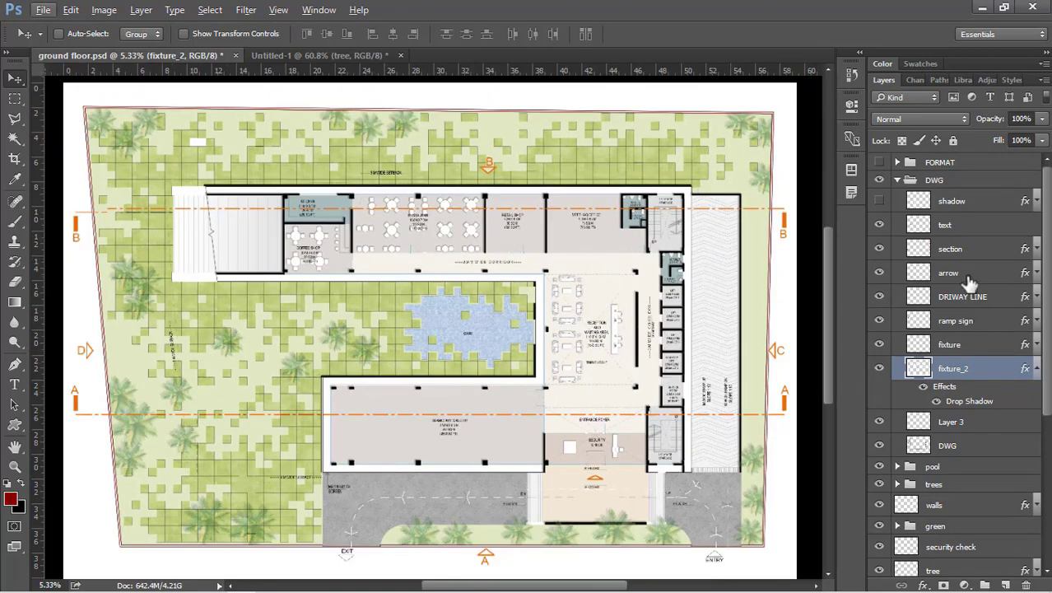
Make the shadow layer in the DWG group visible, select it and inspect the building shadows around the oasis courtyard.
scroll(205, 298, up, 4)
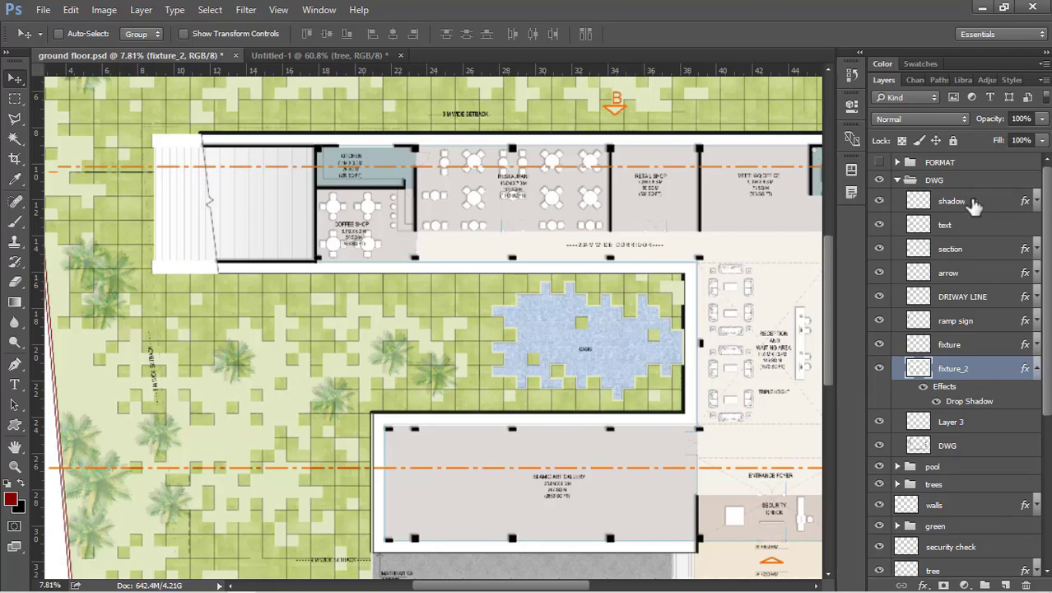
click(971, 205)
scroll(634, 377, up, 3)
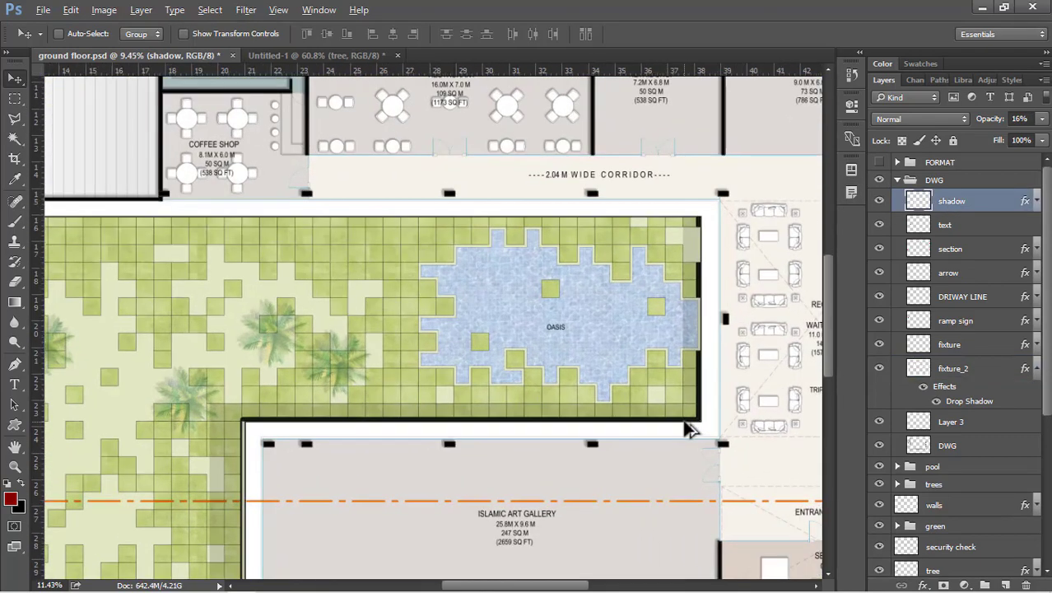
scroll(690, 429, up, 1)
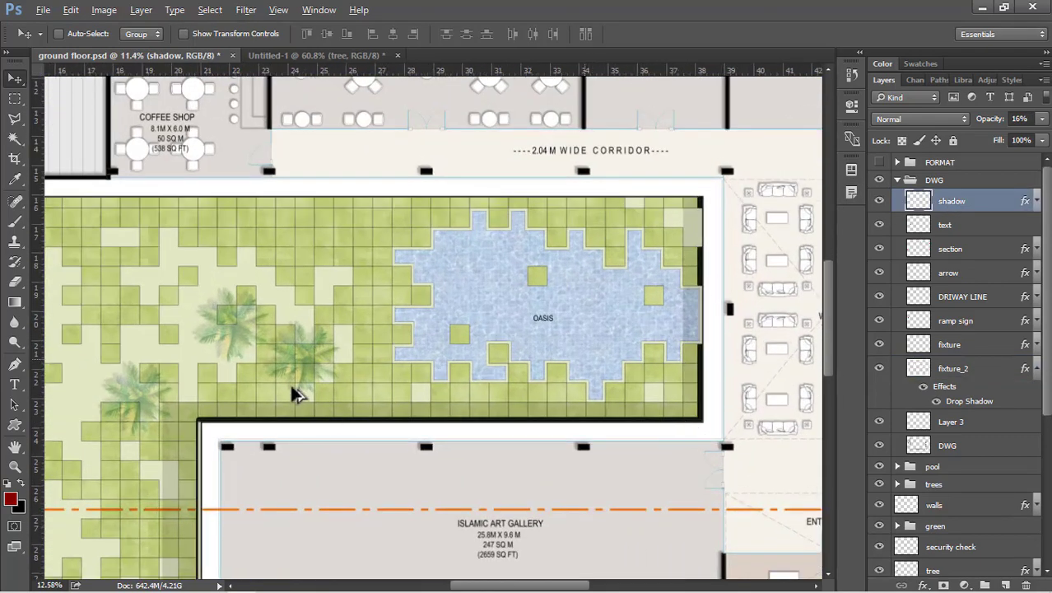
scroll(294, 393, down, 2)
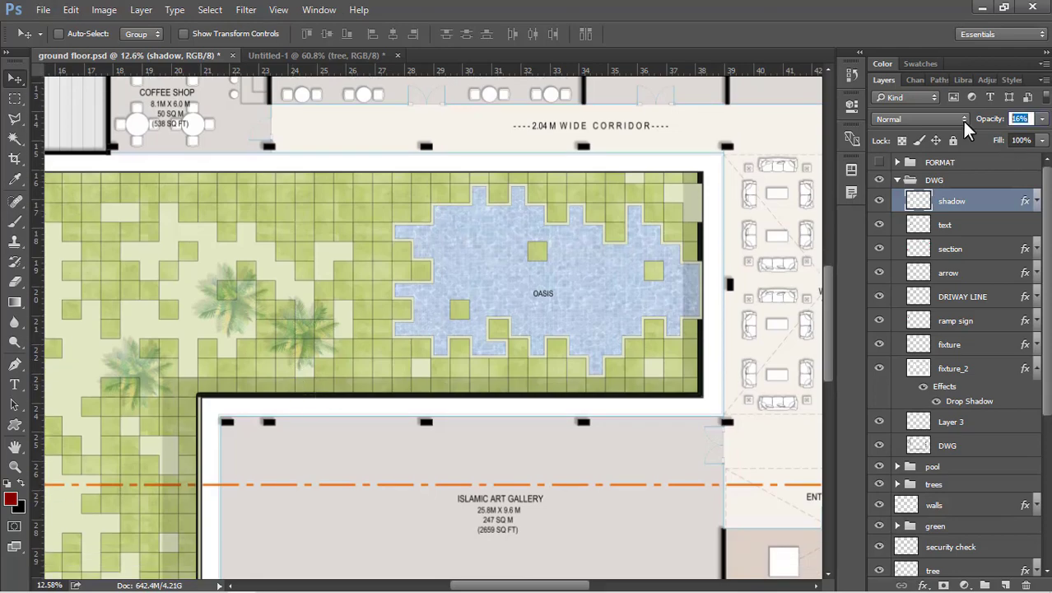
Set the shadow layer's opacity to 30% and inspect the building shadows across the plan.
text(30)
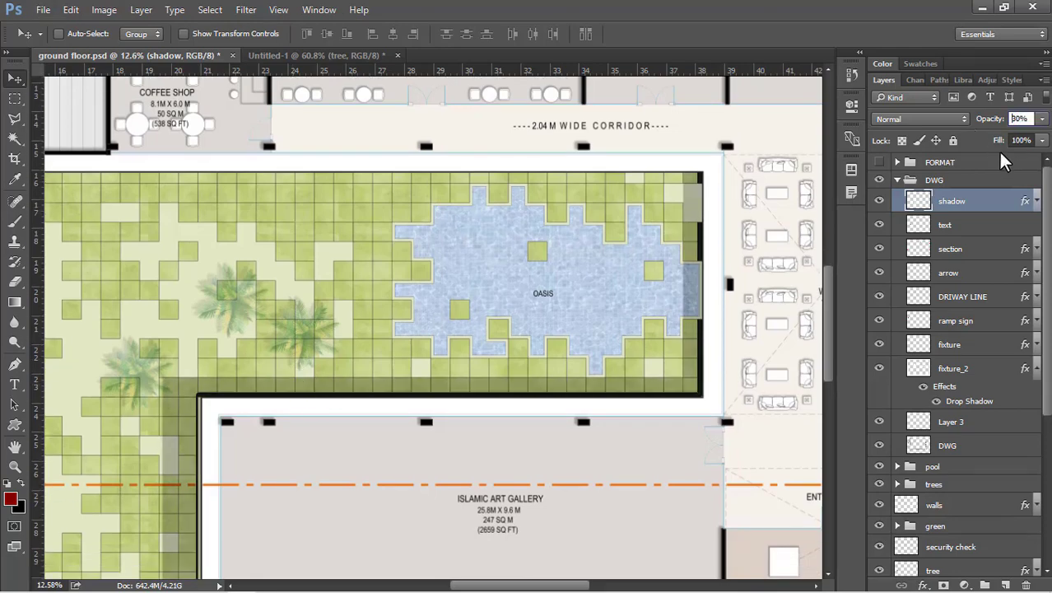
key(Return)
scroll(573, 204, down, 5)
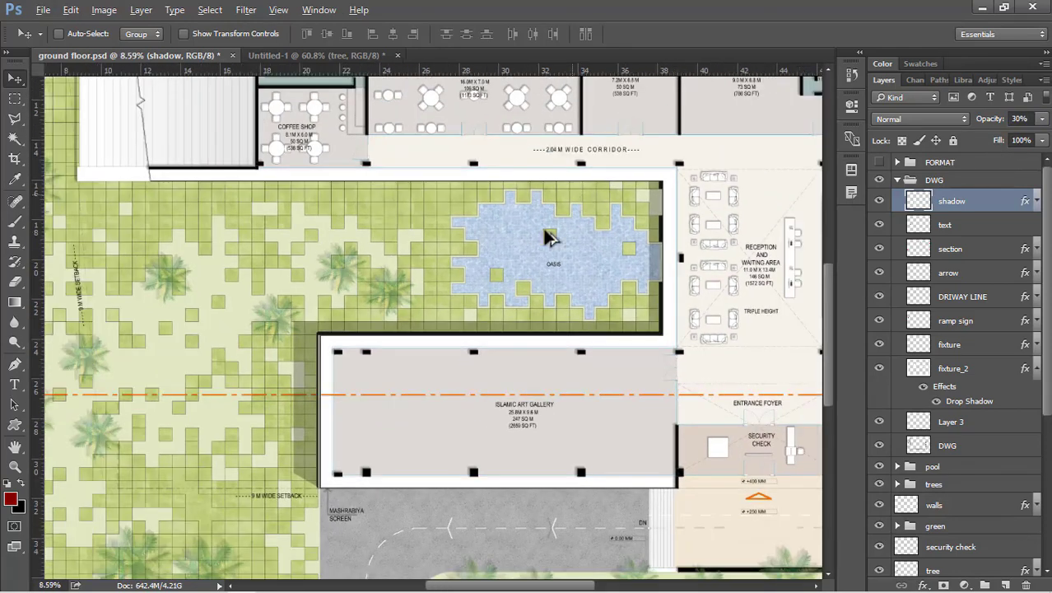
scroll(428, 355, down, 3)
scroll(457, 158, up, 2)
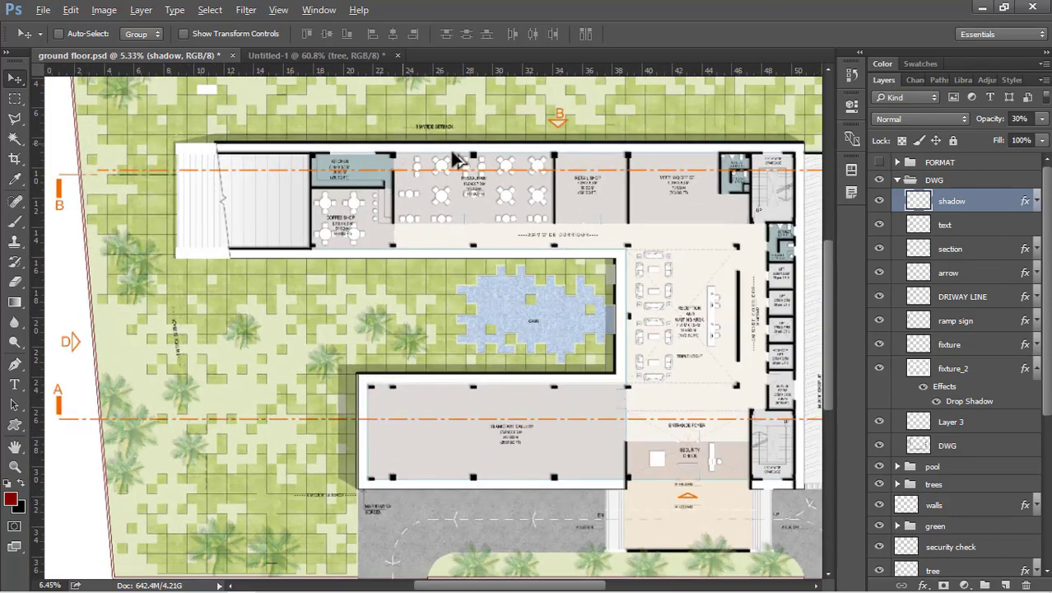
key(alt)
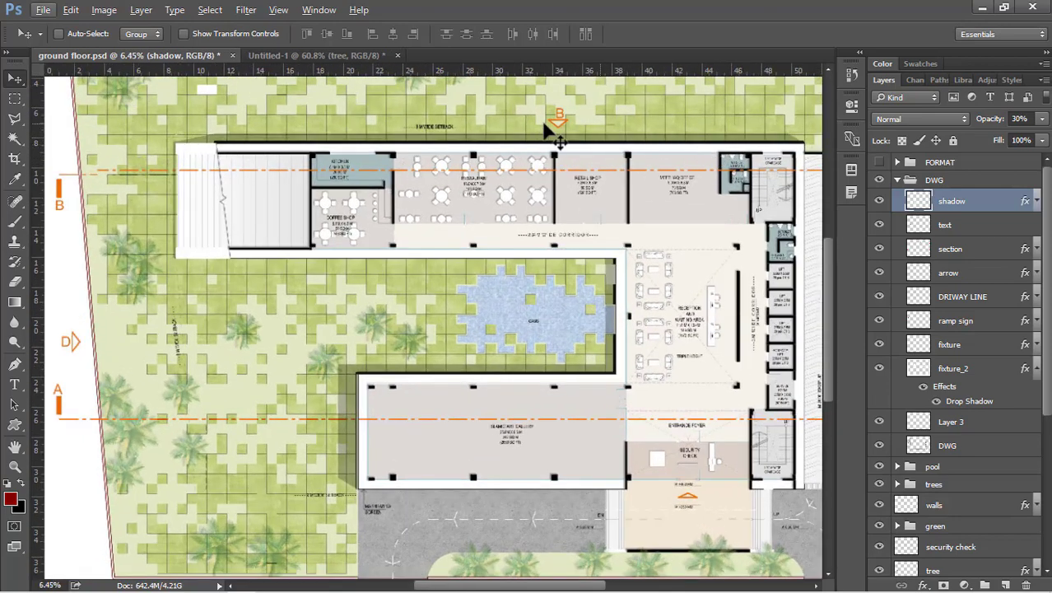
Set the shadow layer's opacity to 25%.
drag(1029, 119, 927, 117)
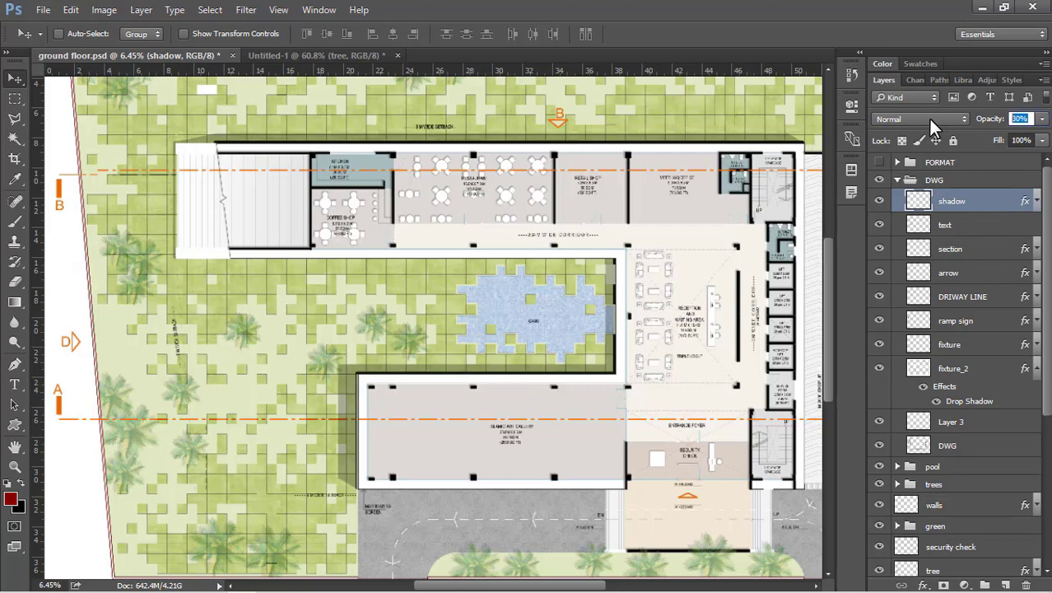
text(25)
key(Return)
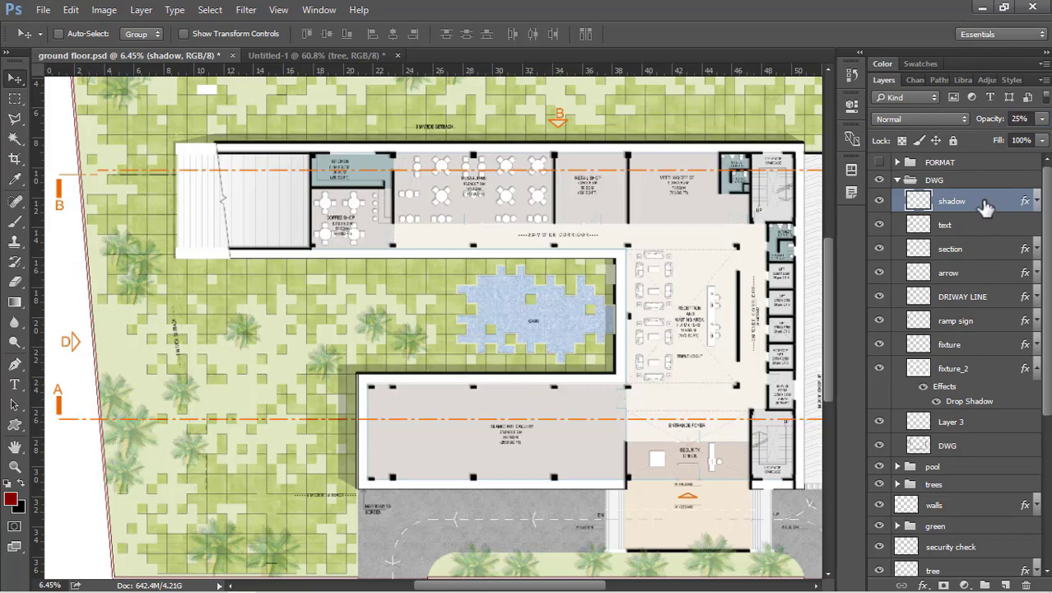
Collapse the DWG group and make the FORMAT group visible with the whole sheet in view.
click(912, 180)
click(897, 179)
key(ctrl+0)
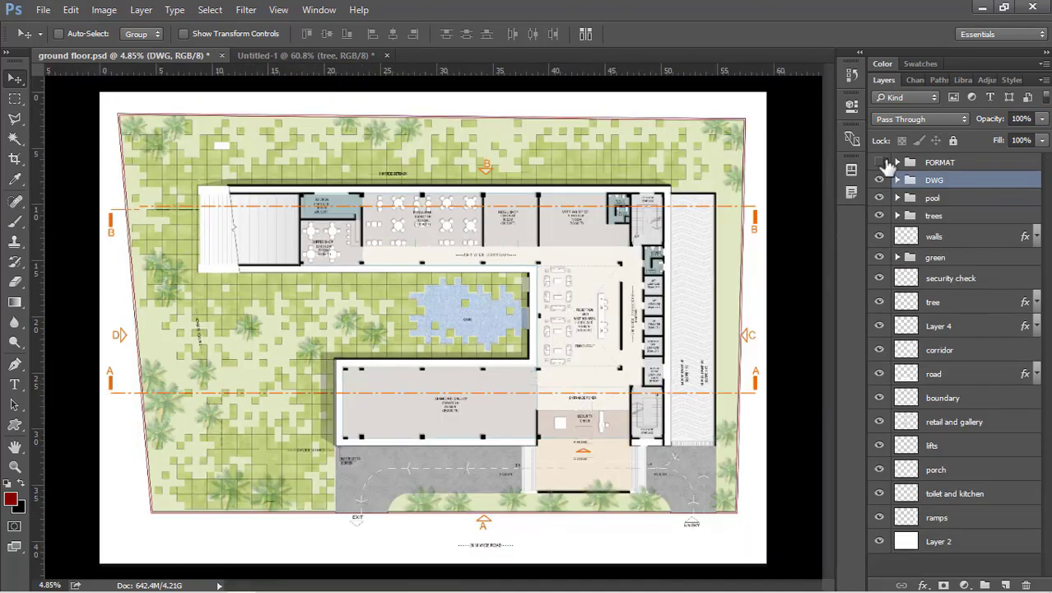
click(898, 163)
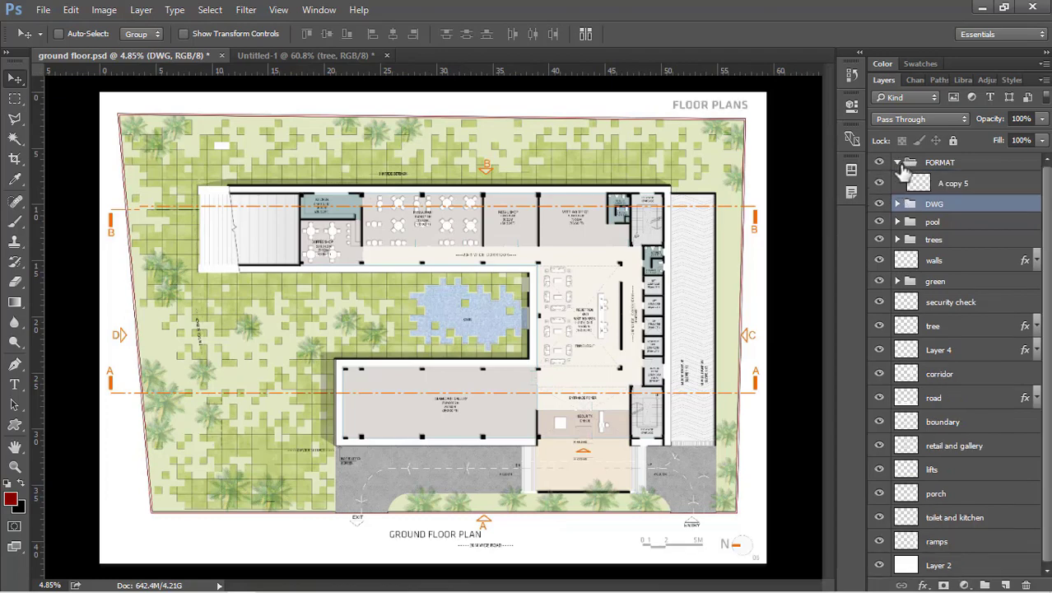
click(898, 162)
Examine the sheet's title, scale bar and north symbol, the section marks and the oasis courtyard.
scroll(752, 547, up, 8)
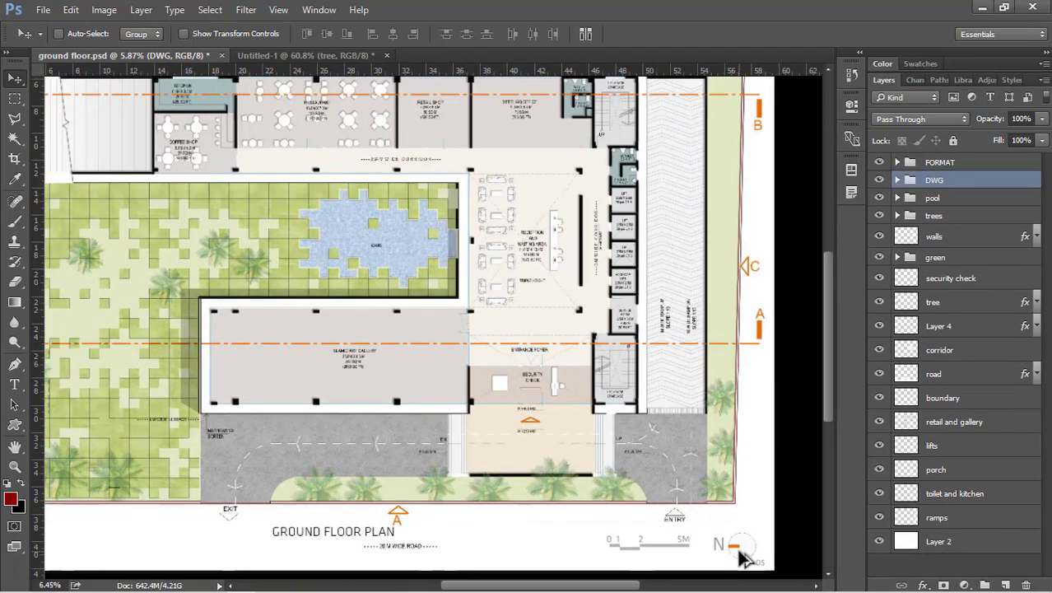
scroll(519, 544, up, 2)
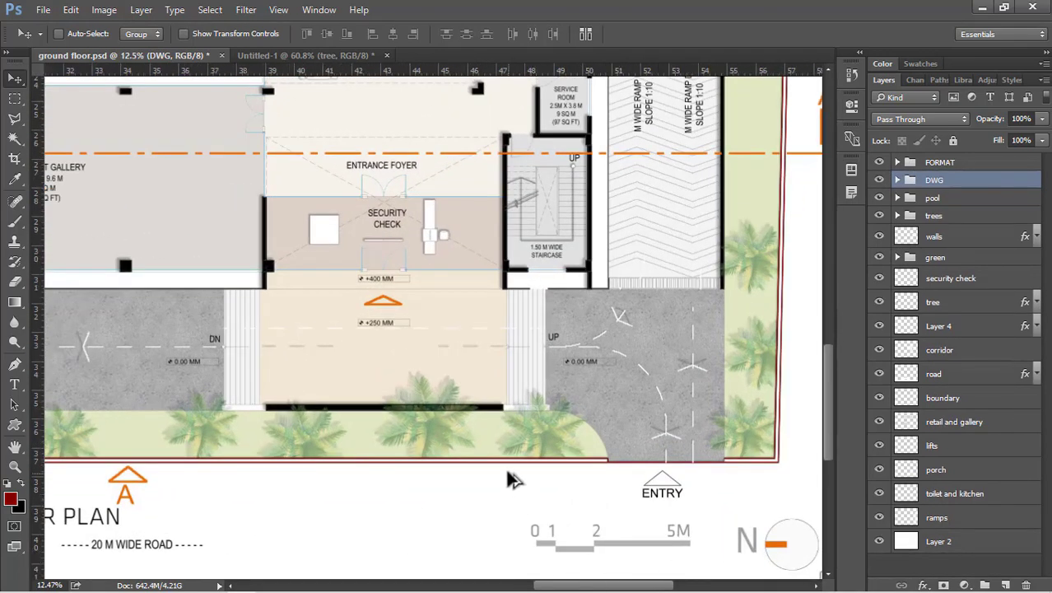
scroll(575, 494, down, 1)
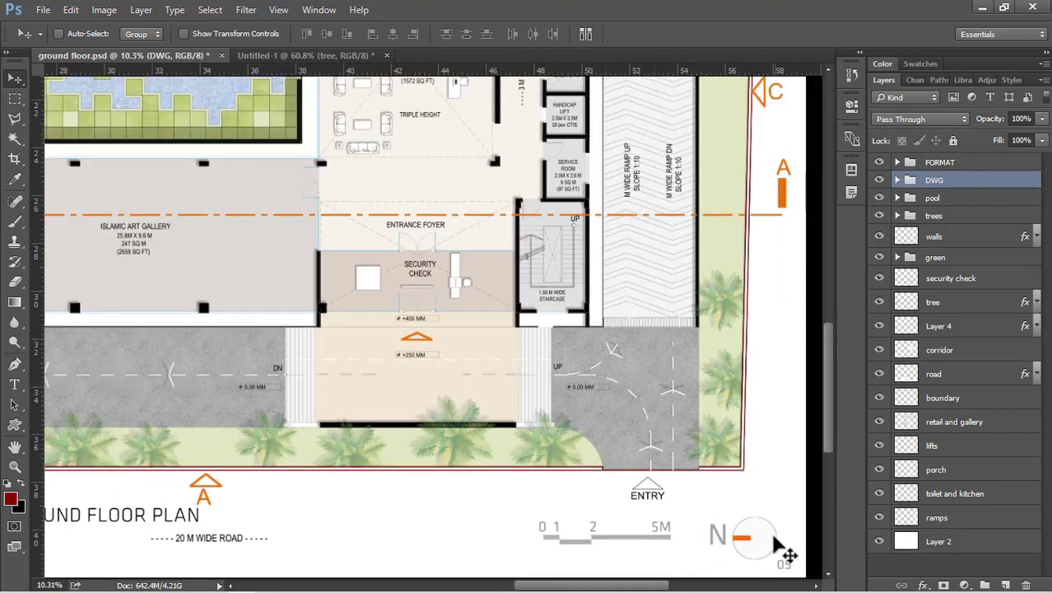
scroll(777, 543, down, 4)
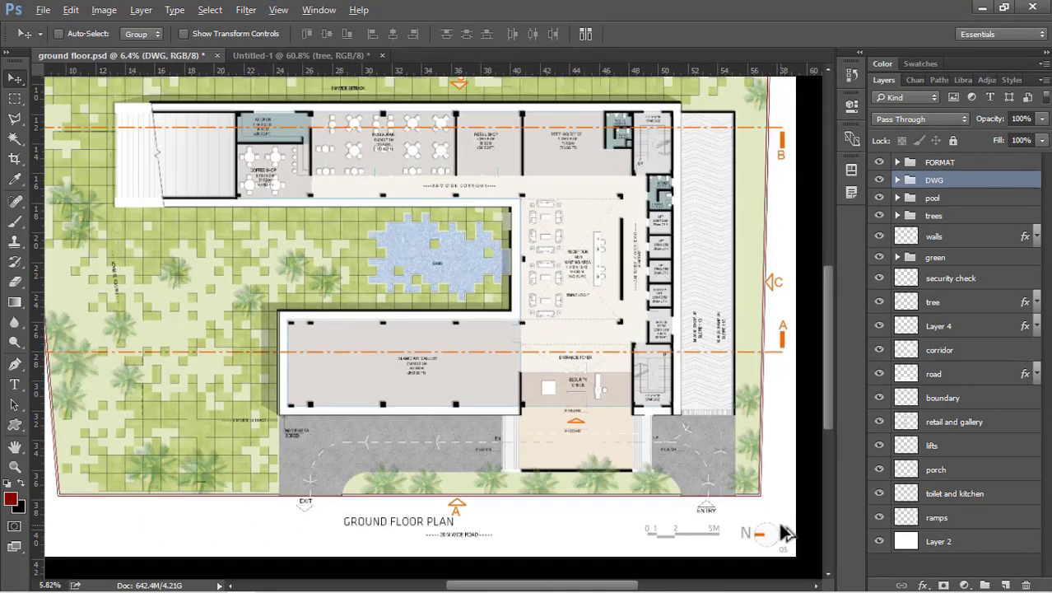
scroll(784, 533, down, 1)
scroll(130, 298, up, 3)
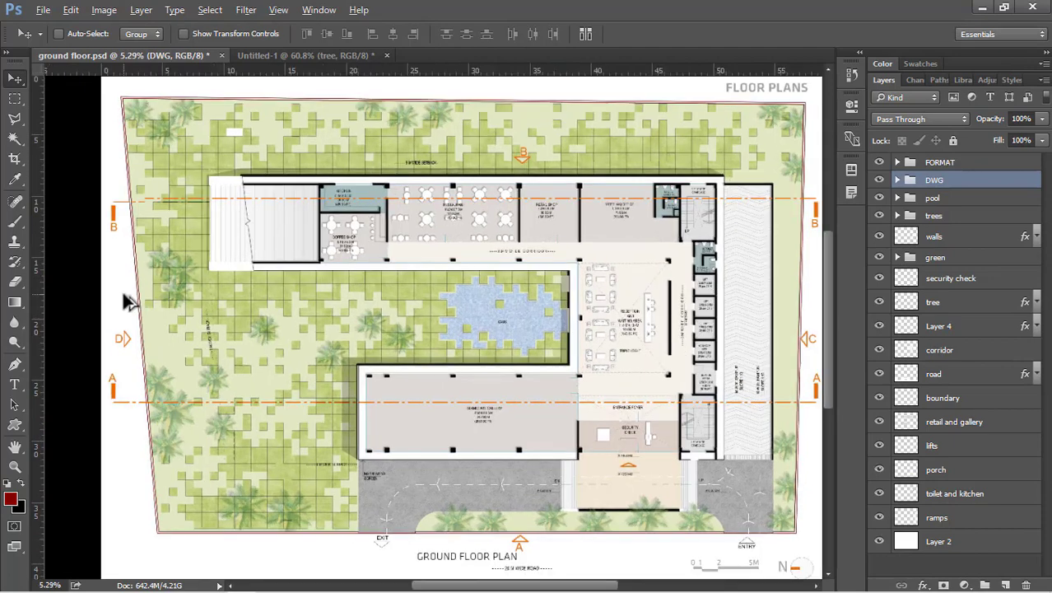
scroll(130, 302, down, 3)
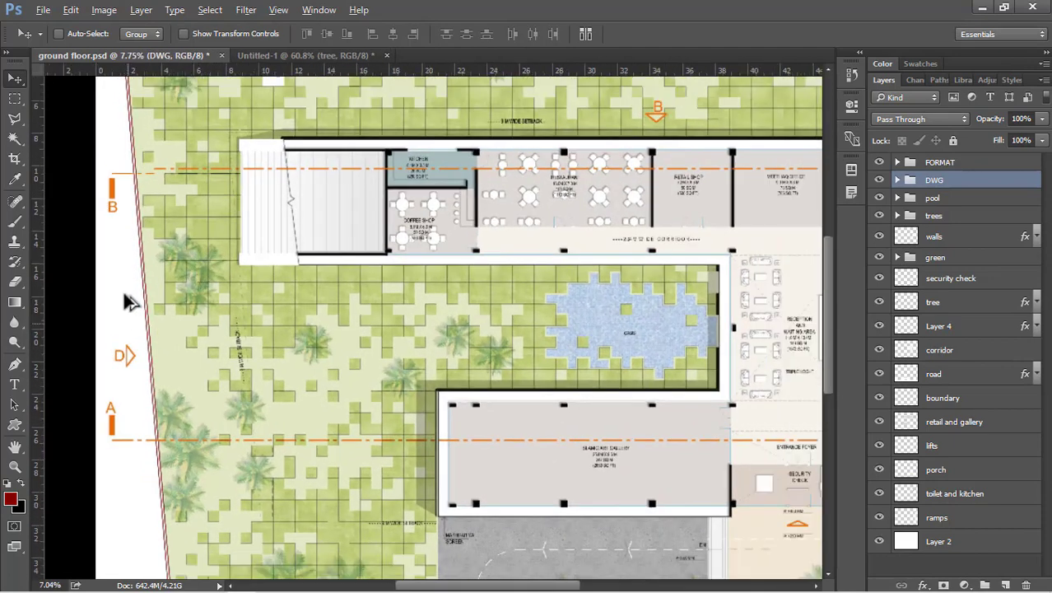
scroll(629, 355, up, 2)
scroll(509, 321, up, 4)
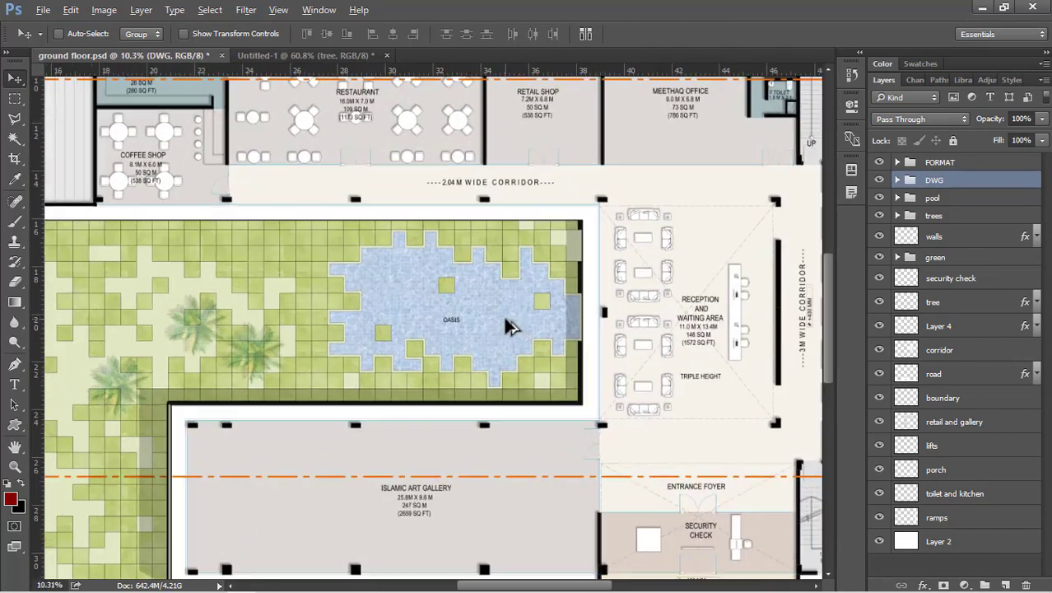
scroll(169, 240, down, 3)
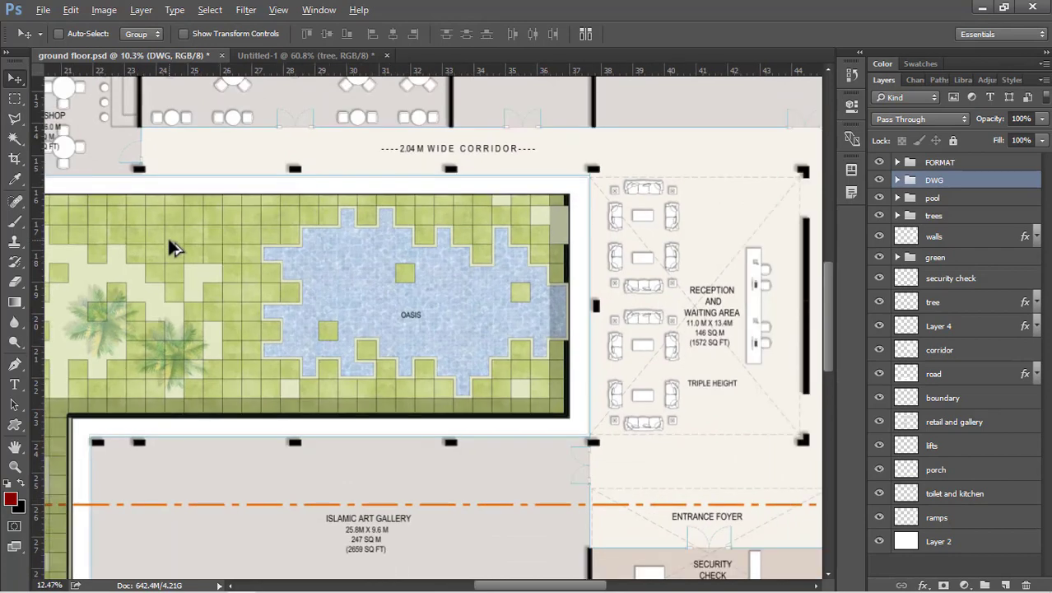
scroll(447, 289, up, 1)
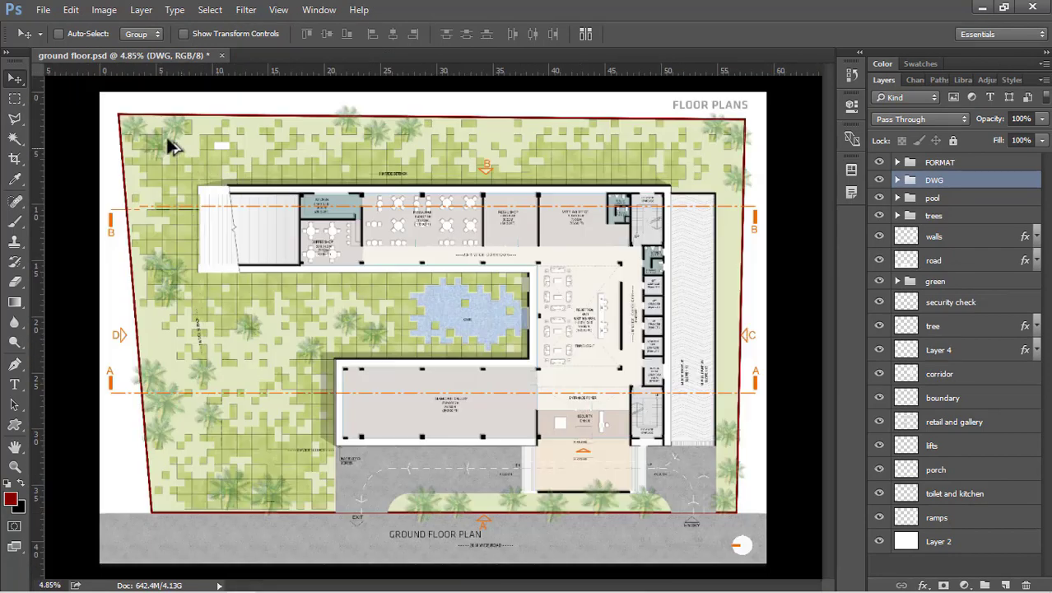
Examine the site boundary, coffee shop wing, vehicle ramp, oasis pool and reception furniture in the rendered plan.
scroll(119, 110, up, 2)
scroll(164, 128, up, 4)
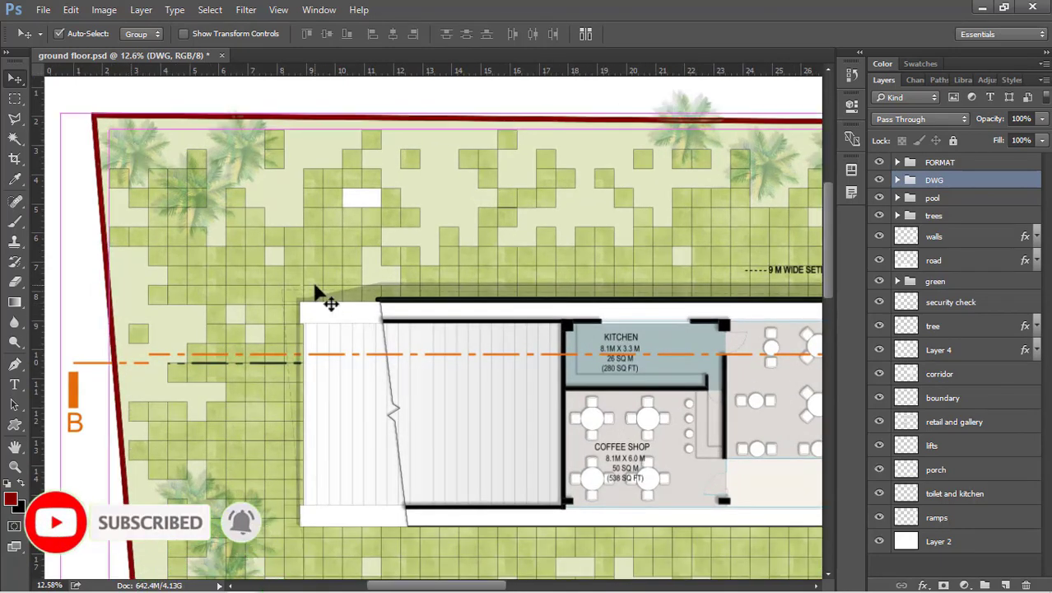
scroll(456, 560, down, 1)
drag(454, 585, 627, 591)
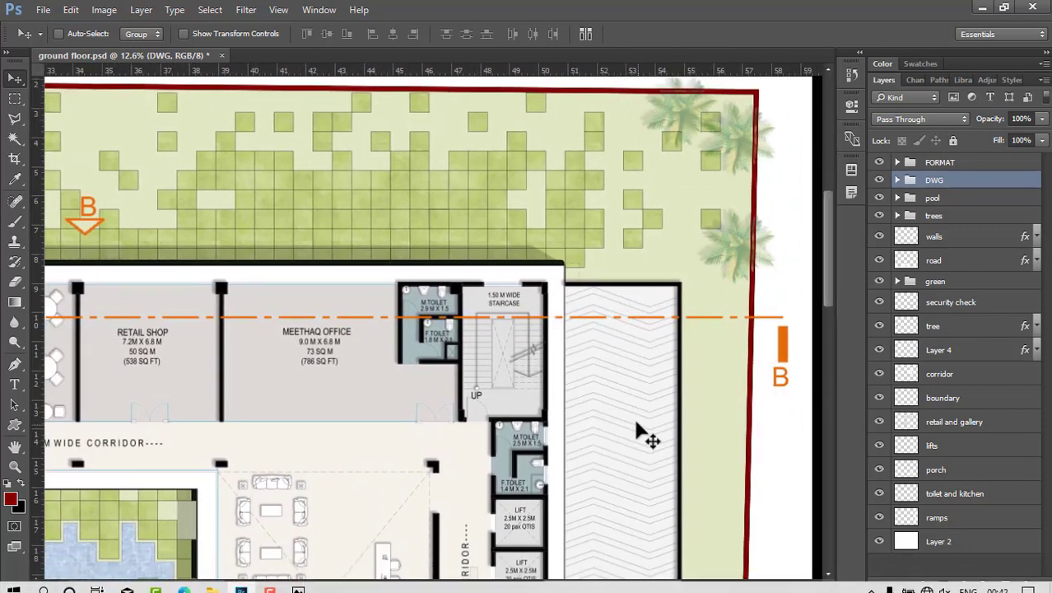
scroll(630, 422, down, 3)
scroll(629, 422, down, 5)
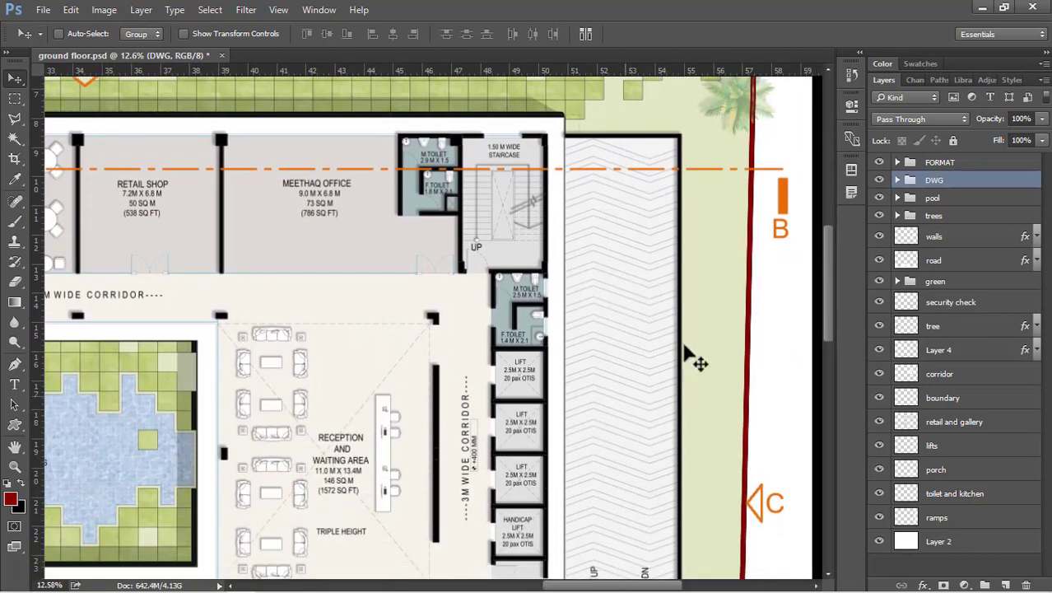
scroll(312, 419, up, 5)
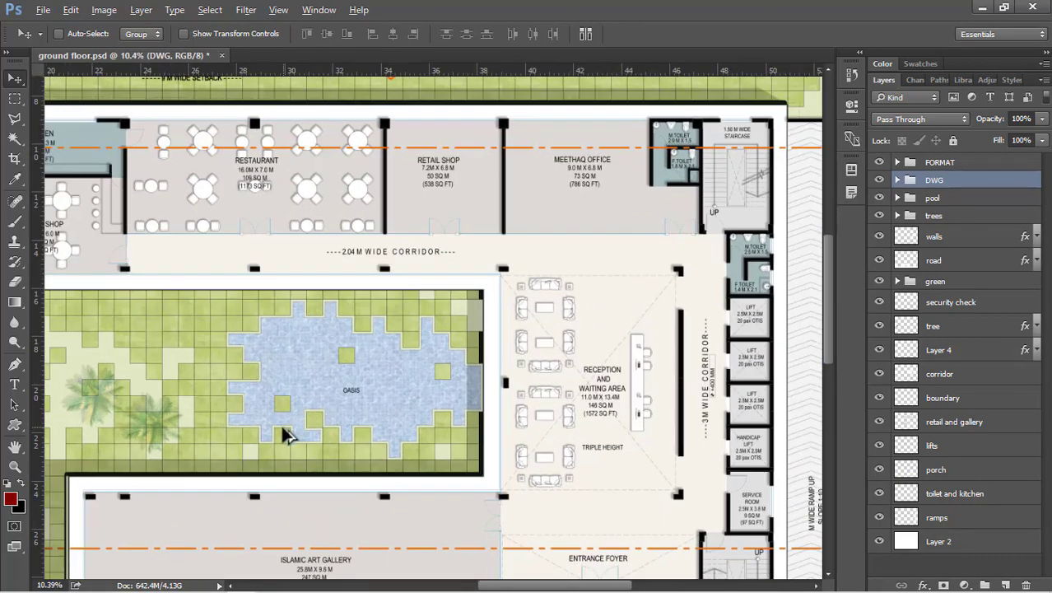
scroll(605, 442, up, 4)
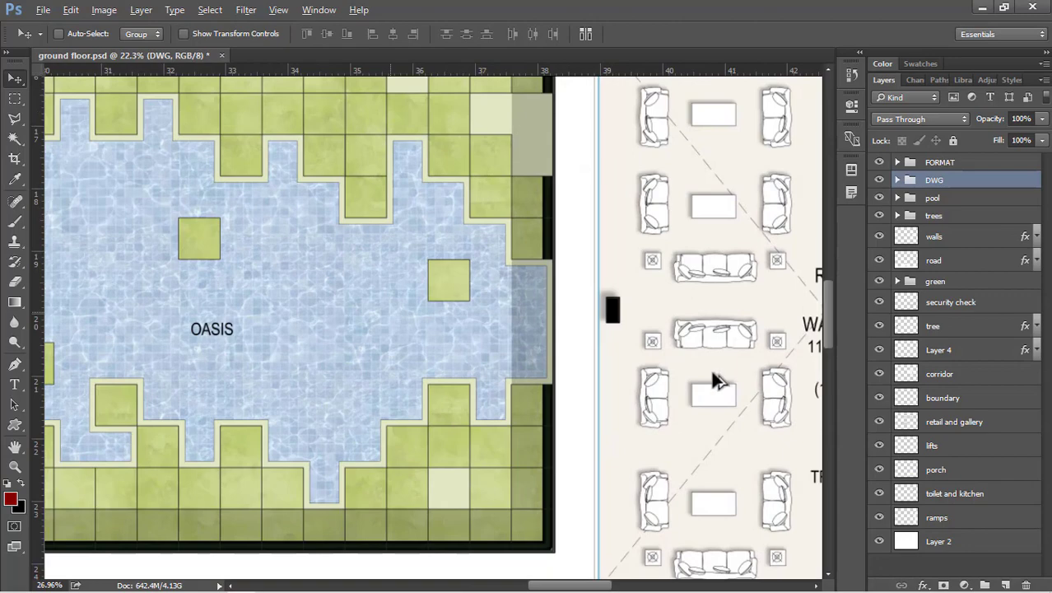
scroll(646, 364, down, 4)
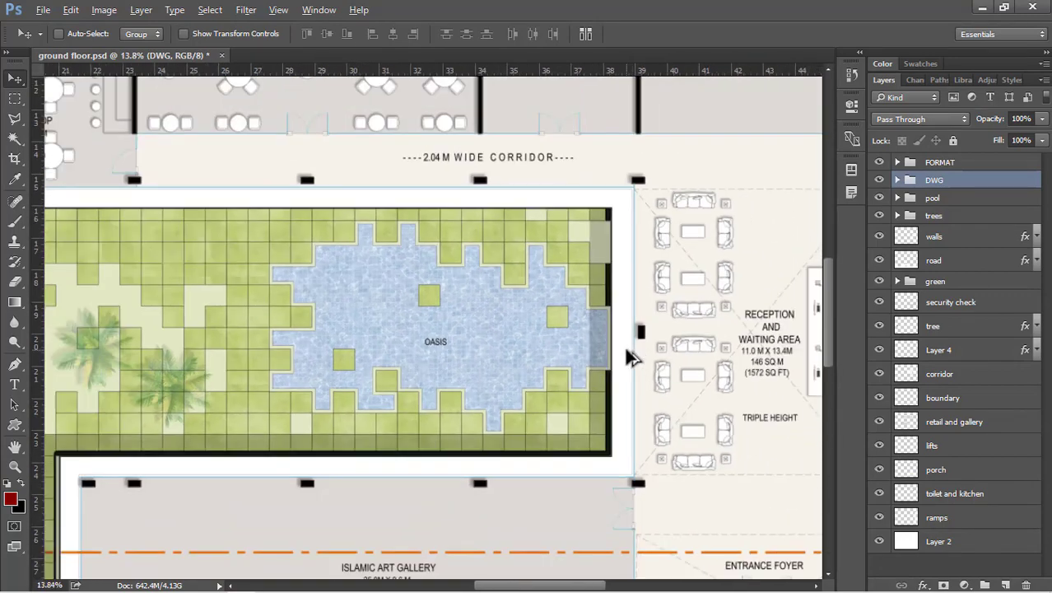
scroll(353, 251, down, 4)
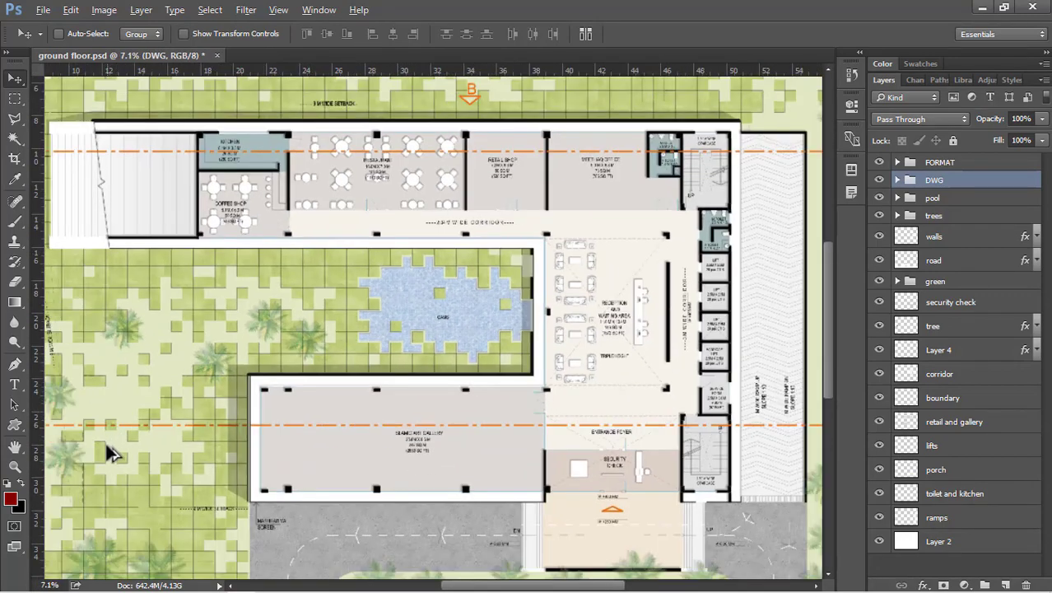
Examine the shadow beside the Islamic art gallery, the palms, the boundary line and the exit driveway.
scroll(122, 498, up, 3)
scroll(123, 498, up, 5)
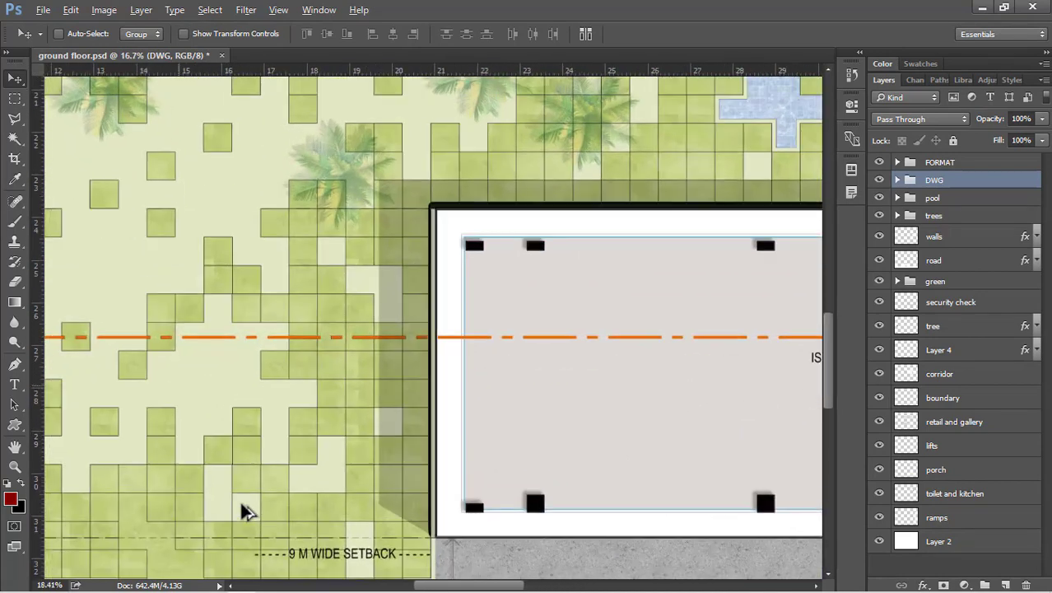
scroll(404, 152, down, 5)
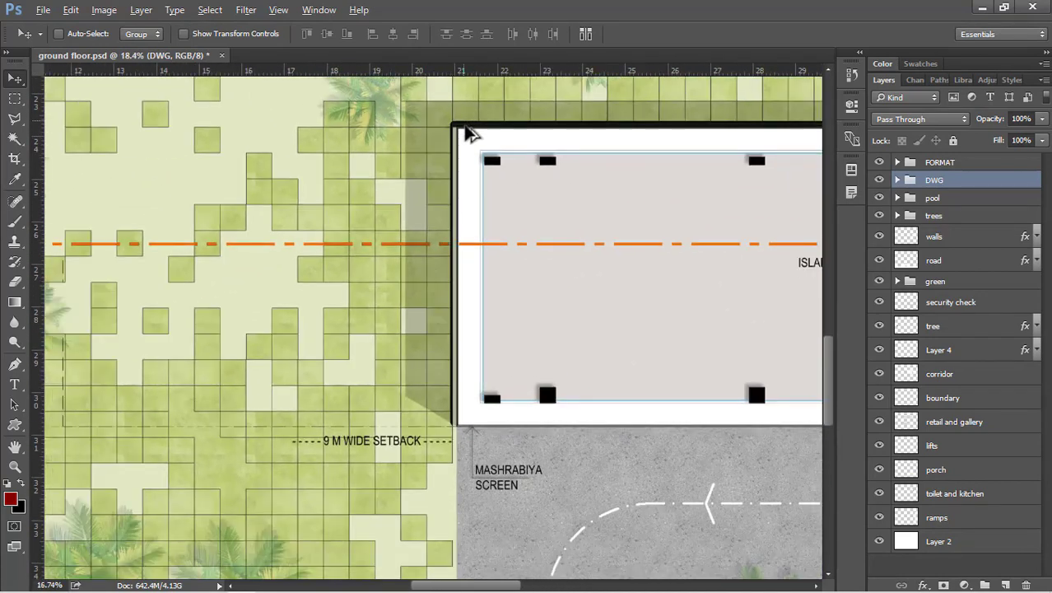
scroll(460, 142, down, 2)
scroll(136, 451, up, 4)
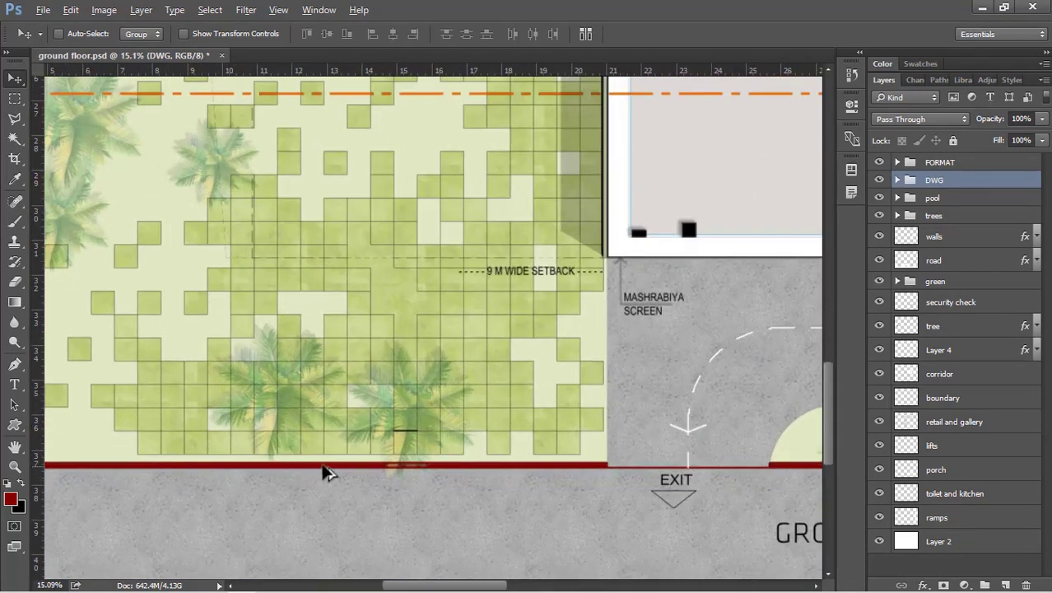
scroll(460, 472, up, 2)
scroll(634, 473, up, 1)
scroll(118, 363, down, 4)
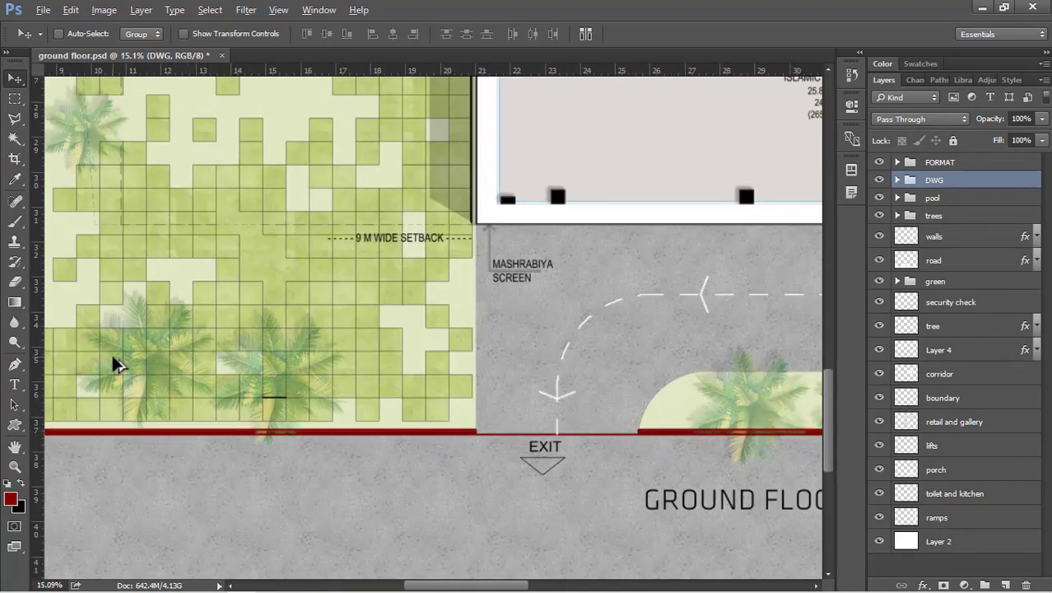
scroll(112, 356, down, 3)
Examine the entrance porch, security check, driveway, planted strip and reception area in the rendered plan.
scroll(674, 359, up, 5)
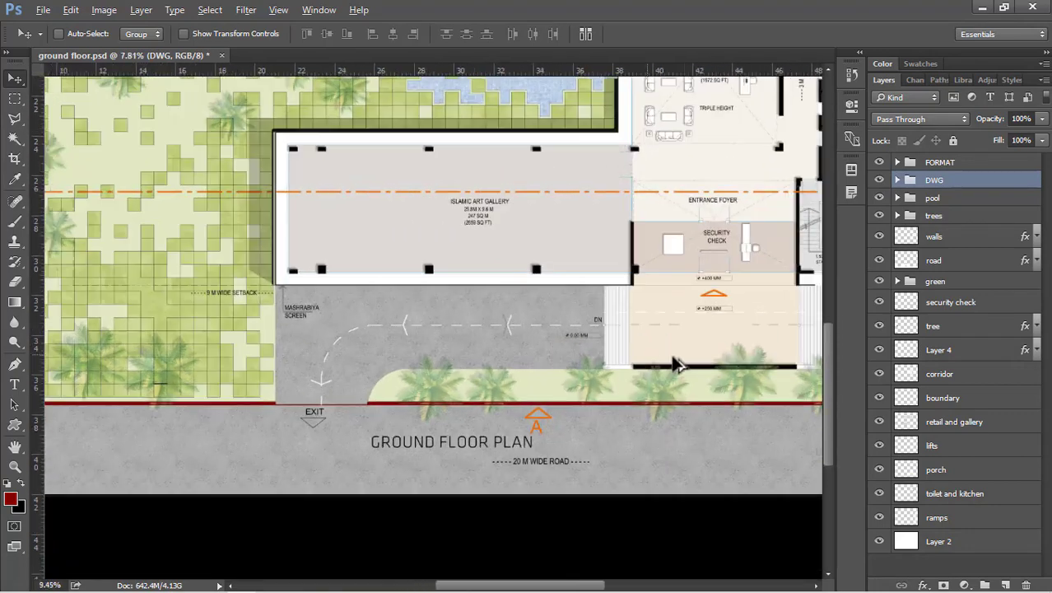
scroll(650, 278, up, 3)
scroll(52, 352, down, 3)
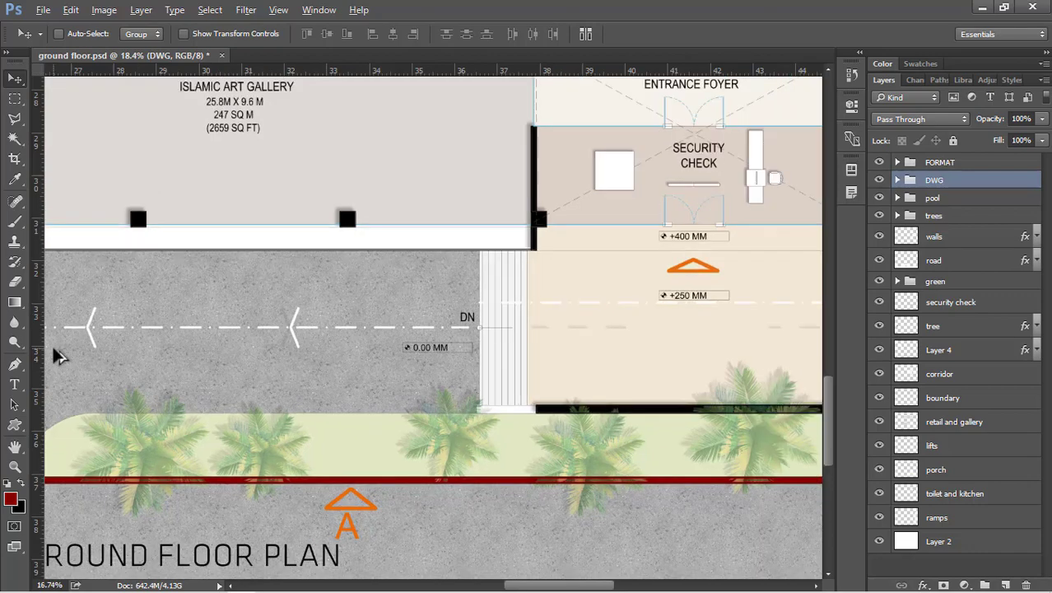
scroll(376, 474, down, 3)
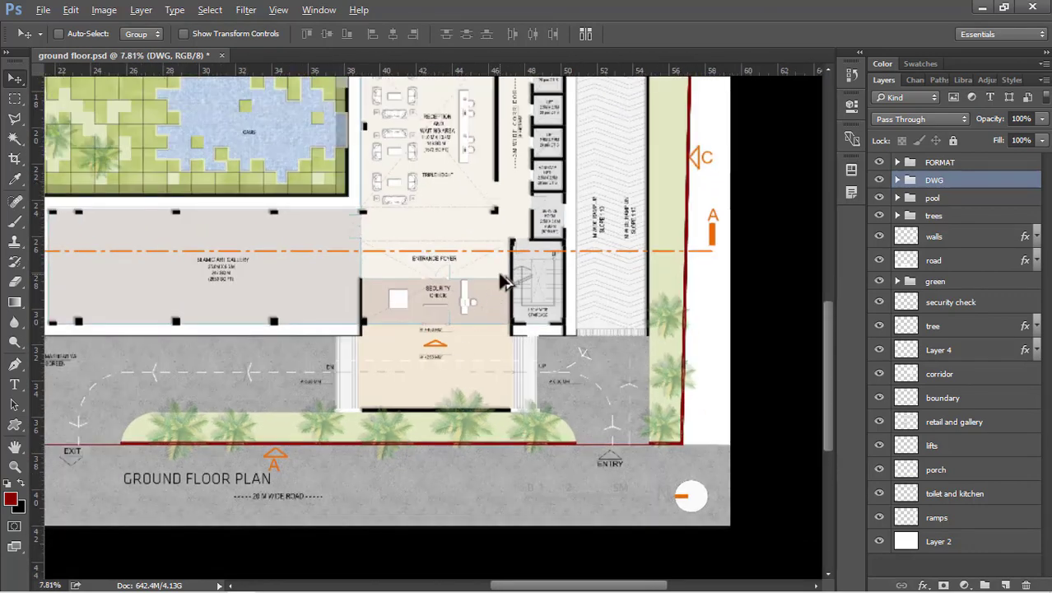
scroll(508, 284, up, 1)
scroll(508, 284, up, 4)
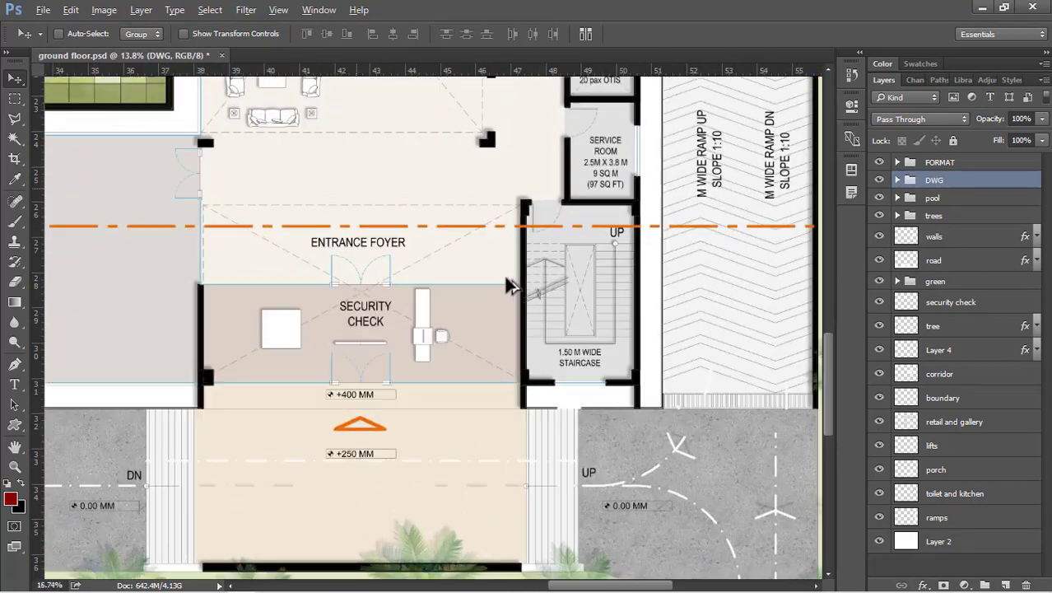
scroll(541, 354, down, 3)
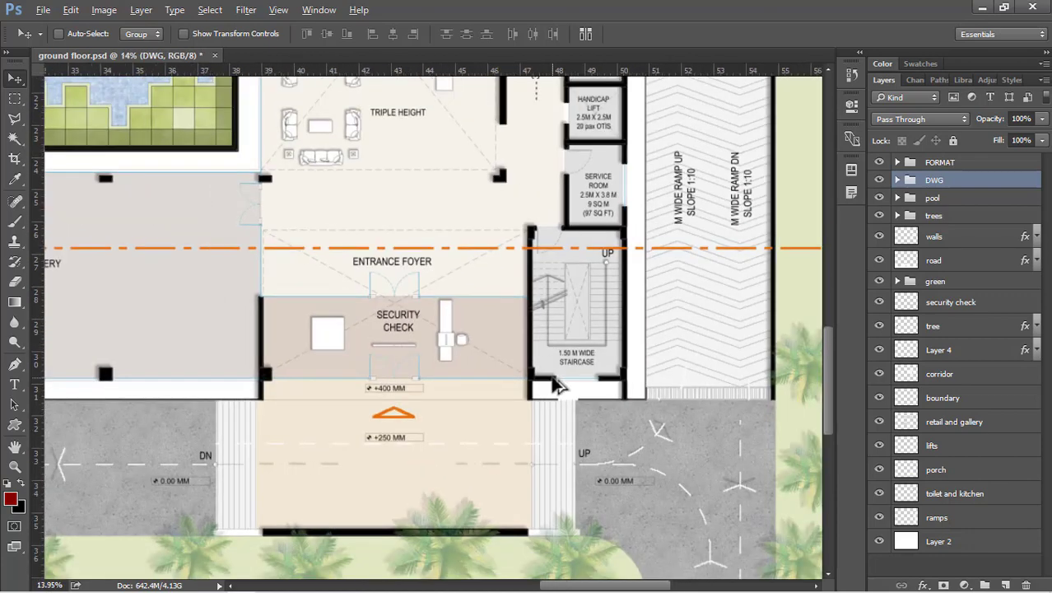
scroll(550, 374, down, 3)
scroll(399, 168, up, 3)
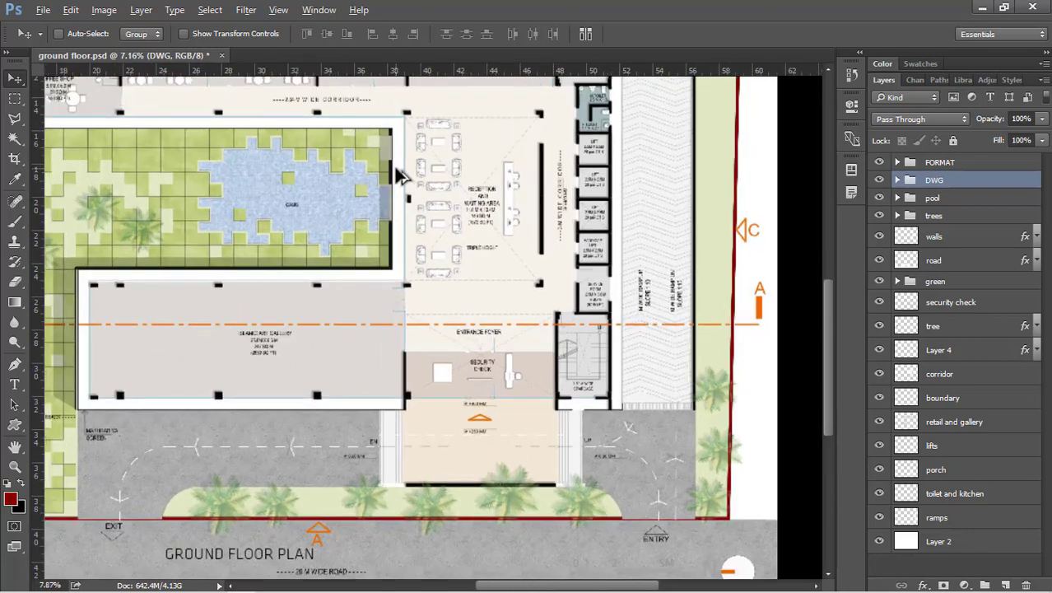
scroll(593, 152, down, 3)
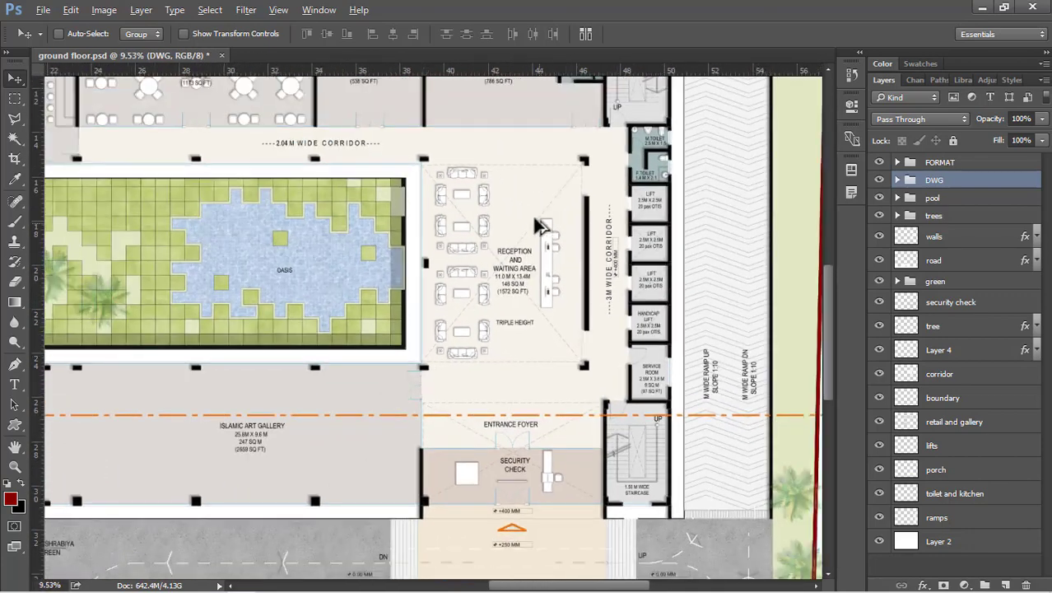
scroll(641, 270, down, 3)
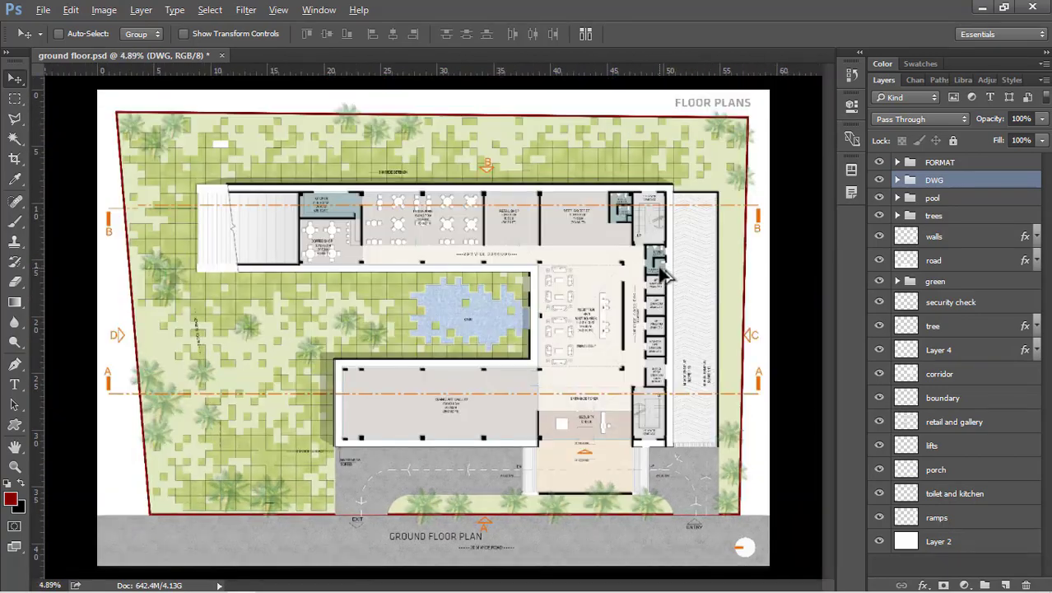